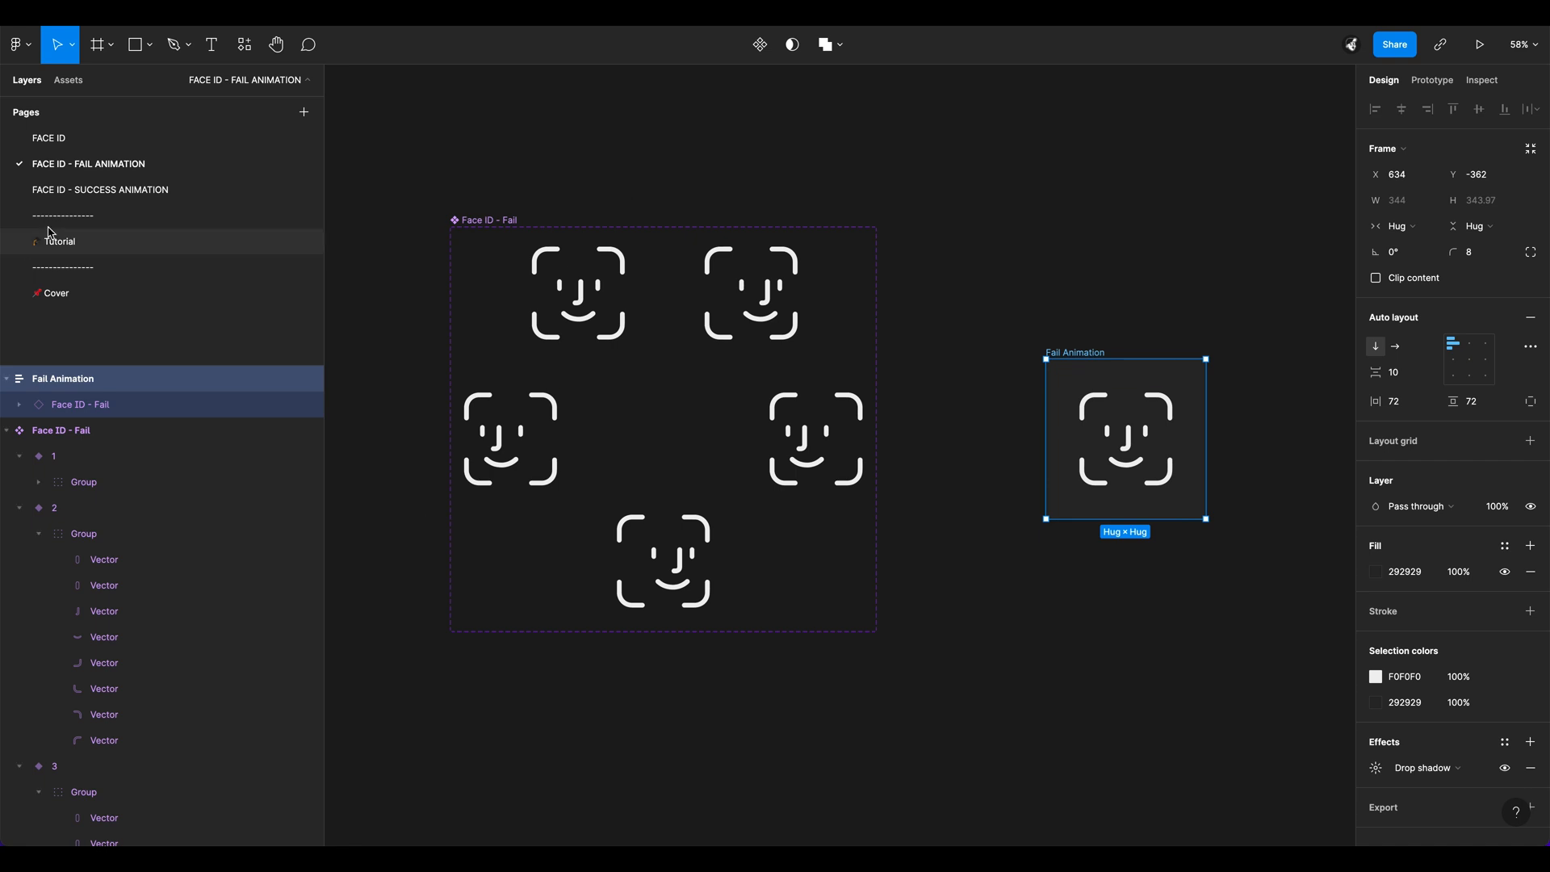
Step: View the FACE ID - SUCCESS ANIMATION page, and return to the FACE ID - FAIL ANIMATION page to view its variants
click(81, 193)
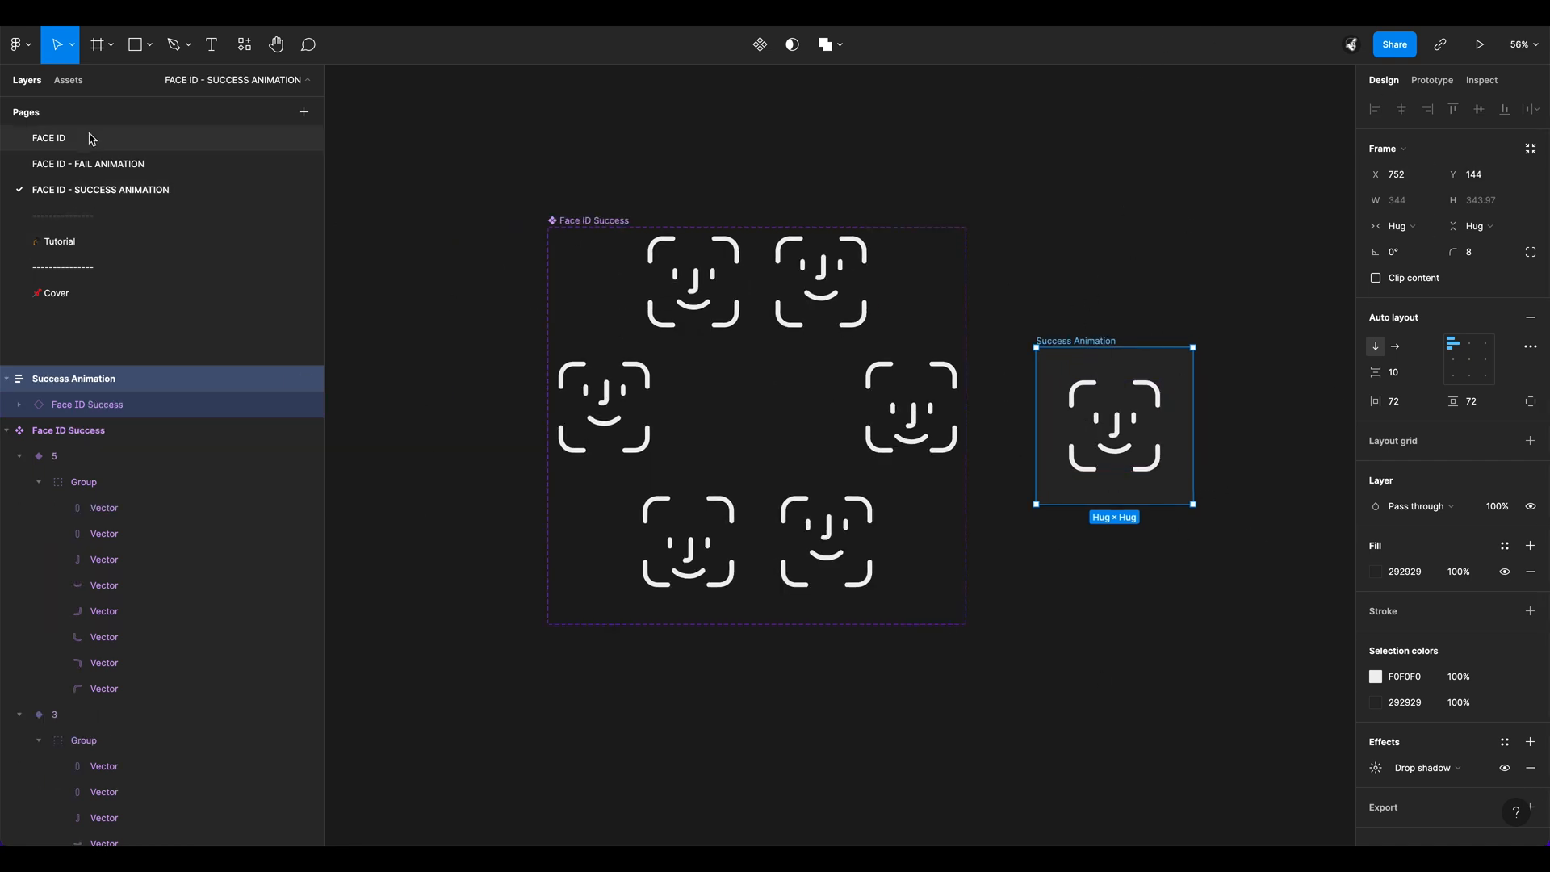
click(259, 165)
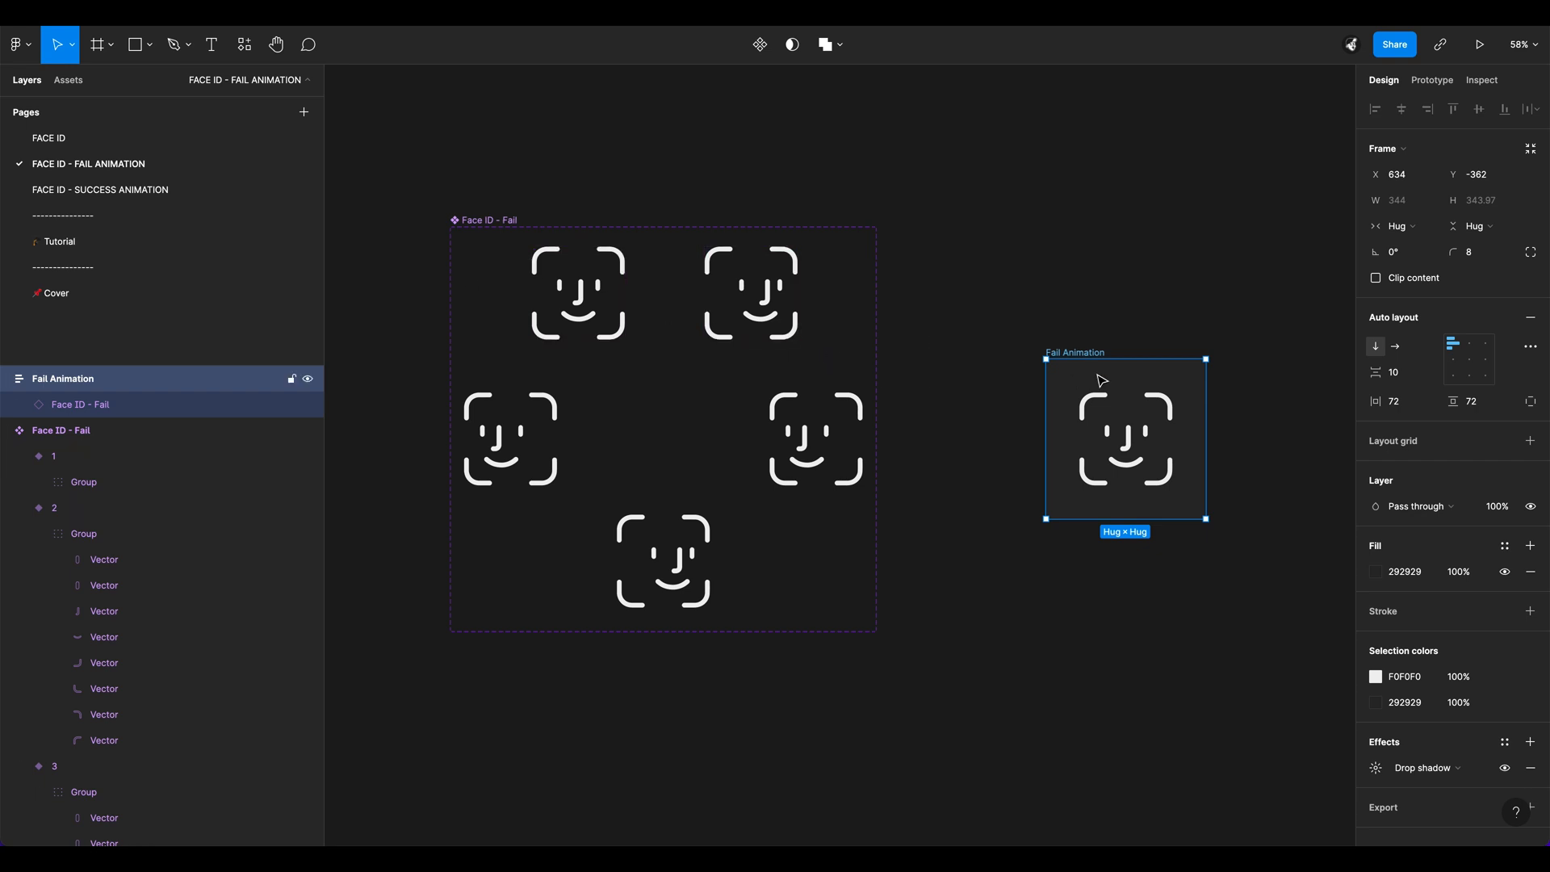
drag(999, 237, 978, 224)
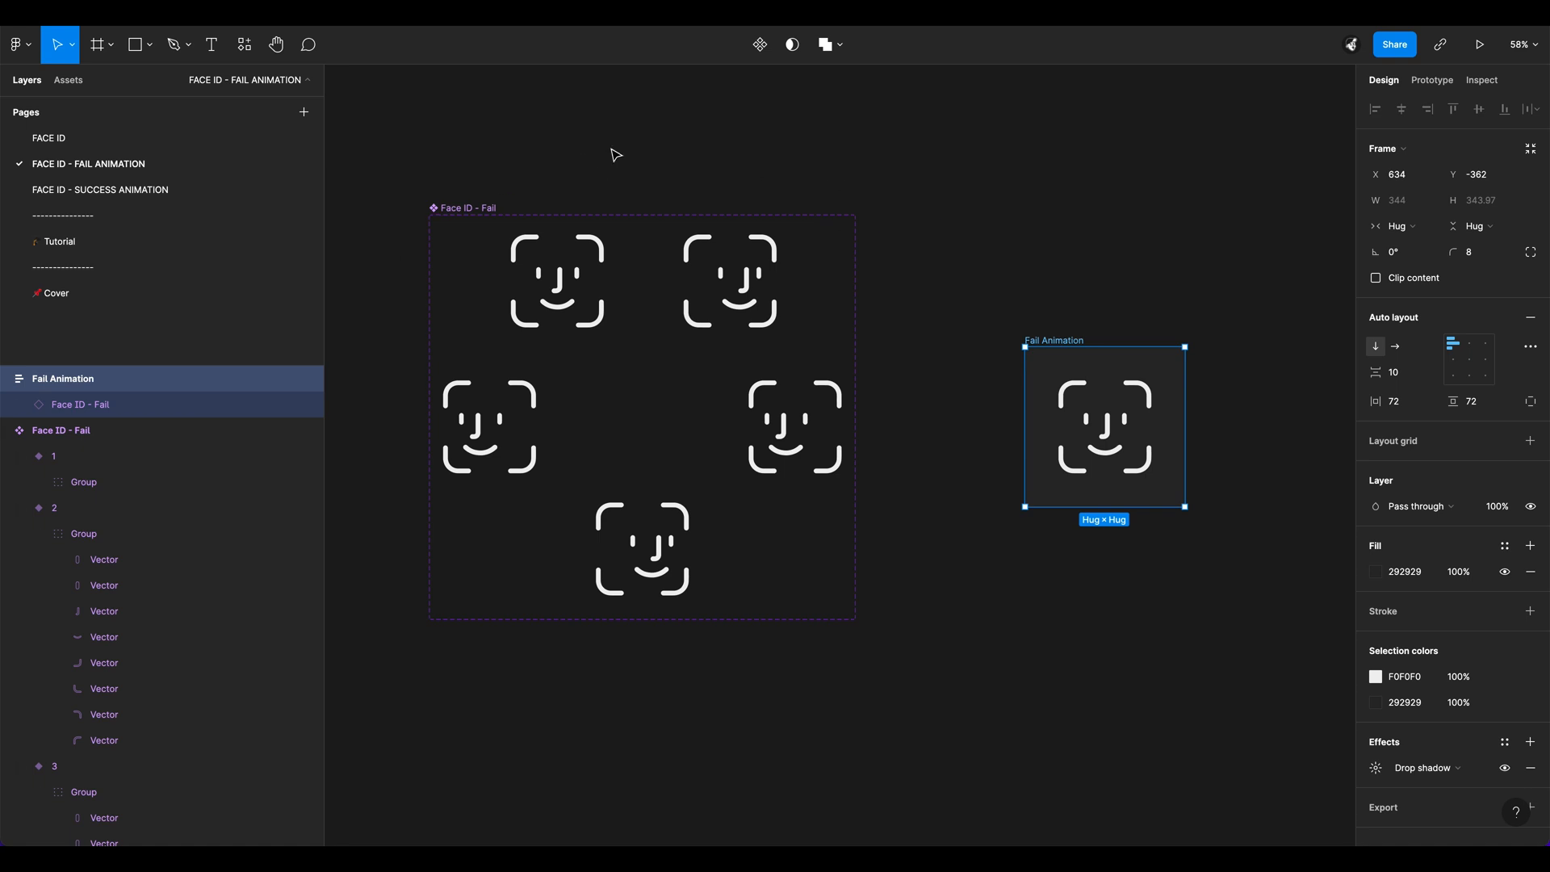
Step: Open the Cover page and examine the social icon links and the portfolio, YouTube and LinkedIn links below the cover
click(105, 294)
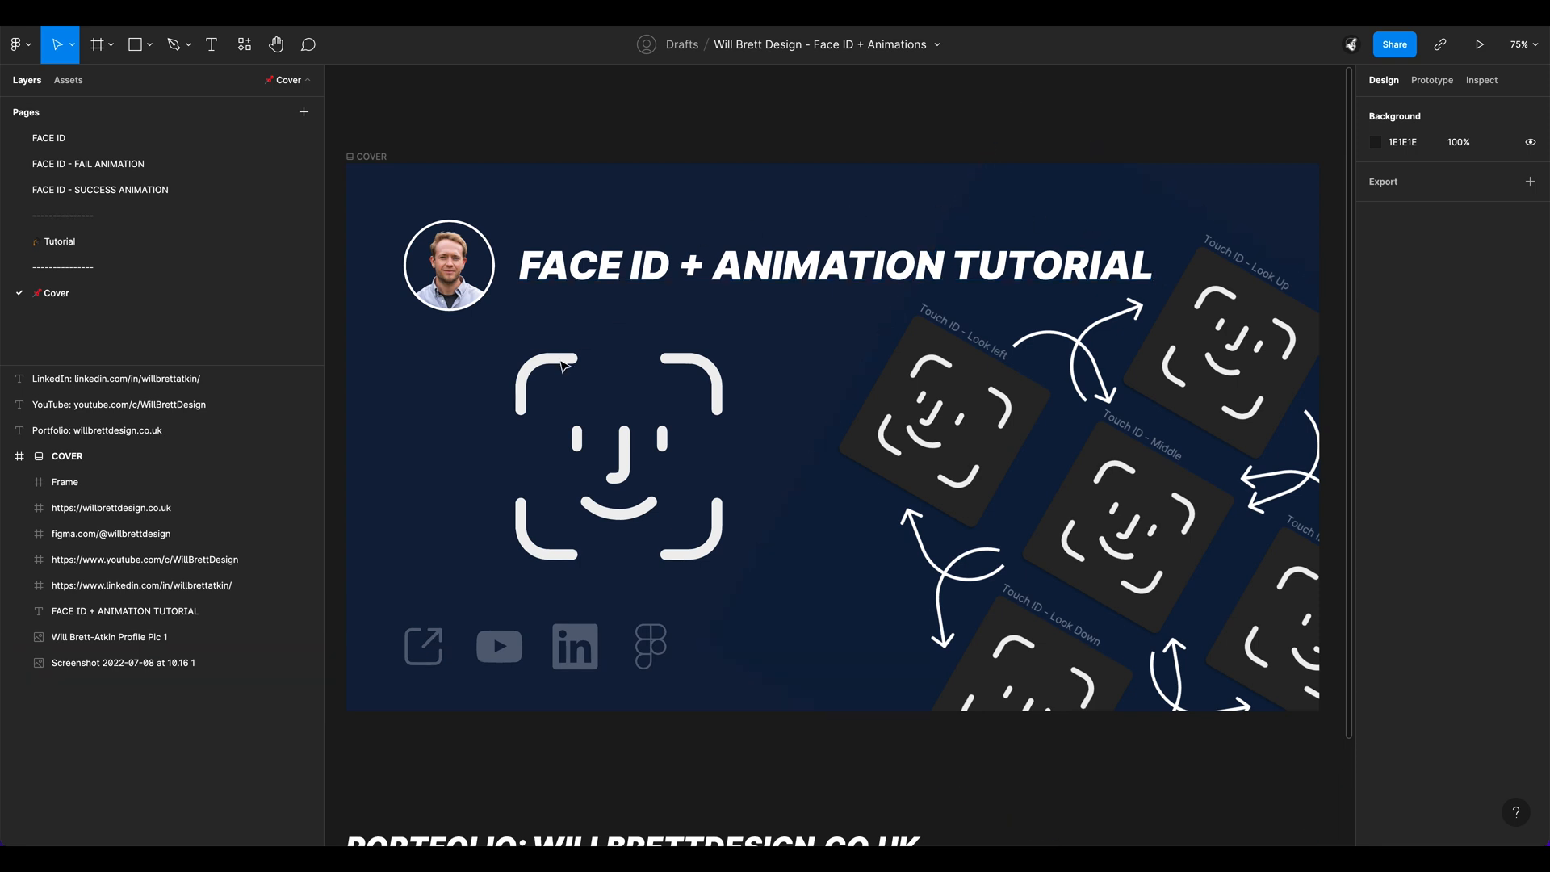
scroll(742, 440, down, 5)
scroll(1046, 428, down, 2)
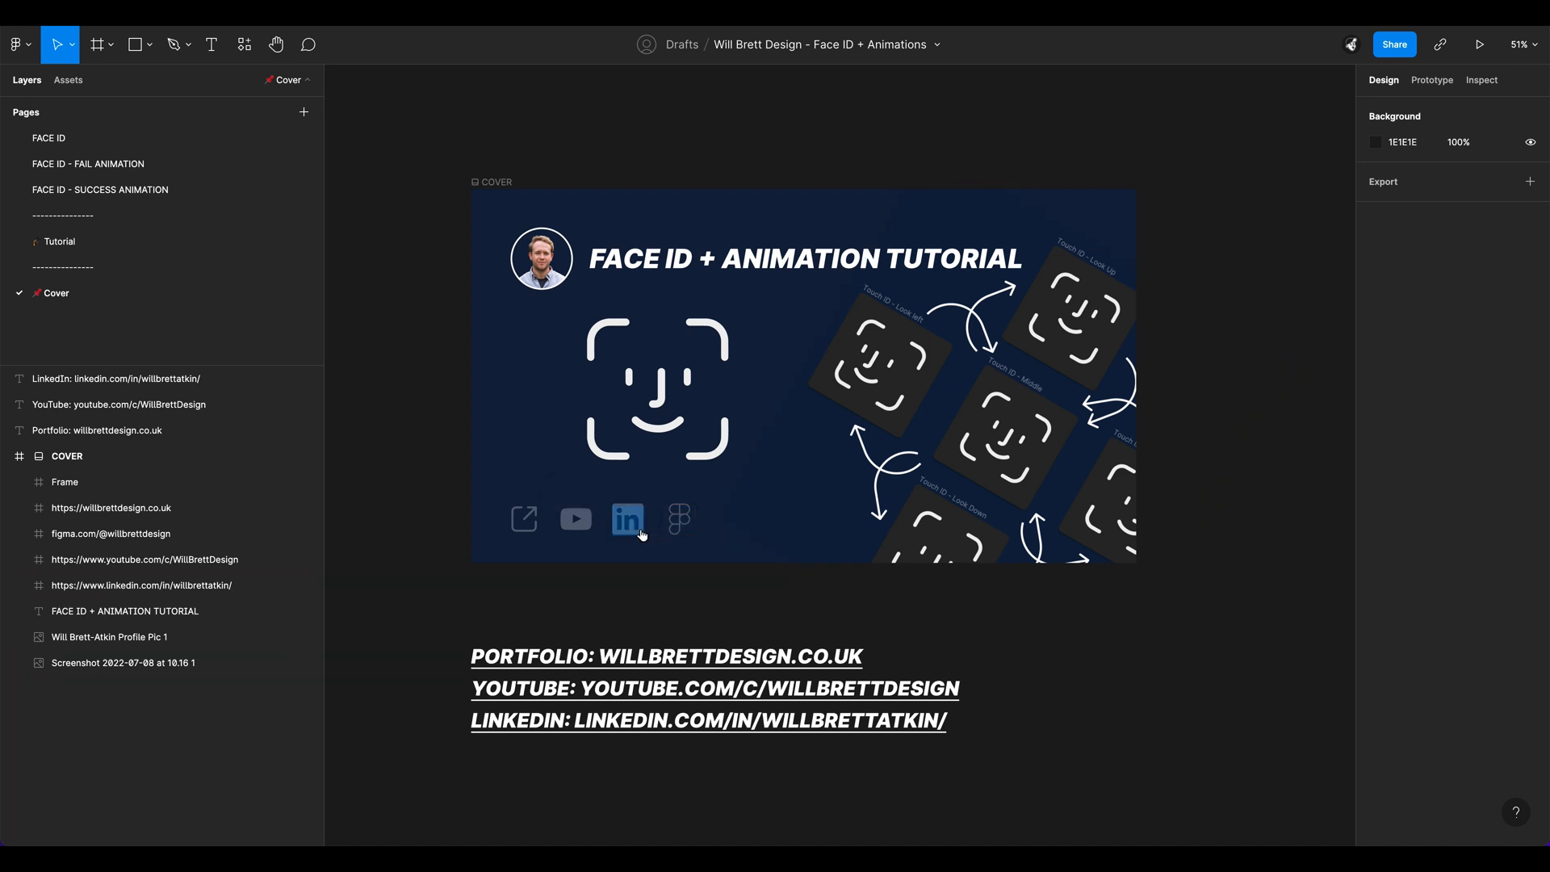
mouse_move(638, 539)
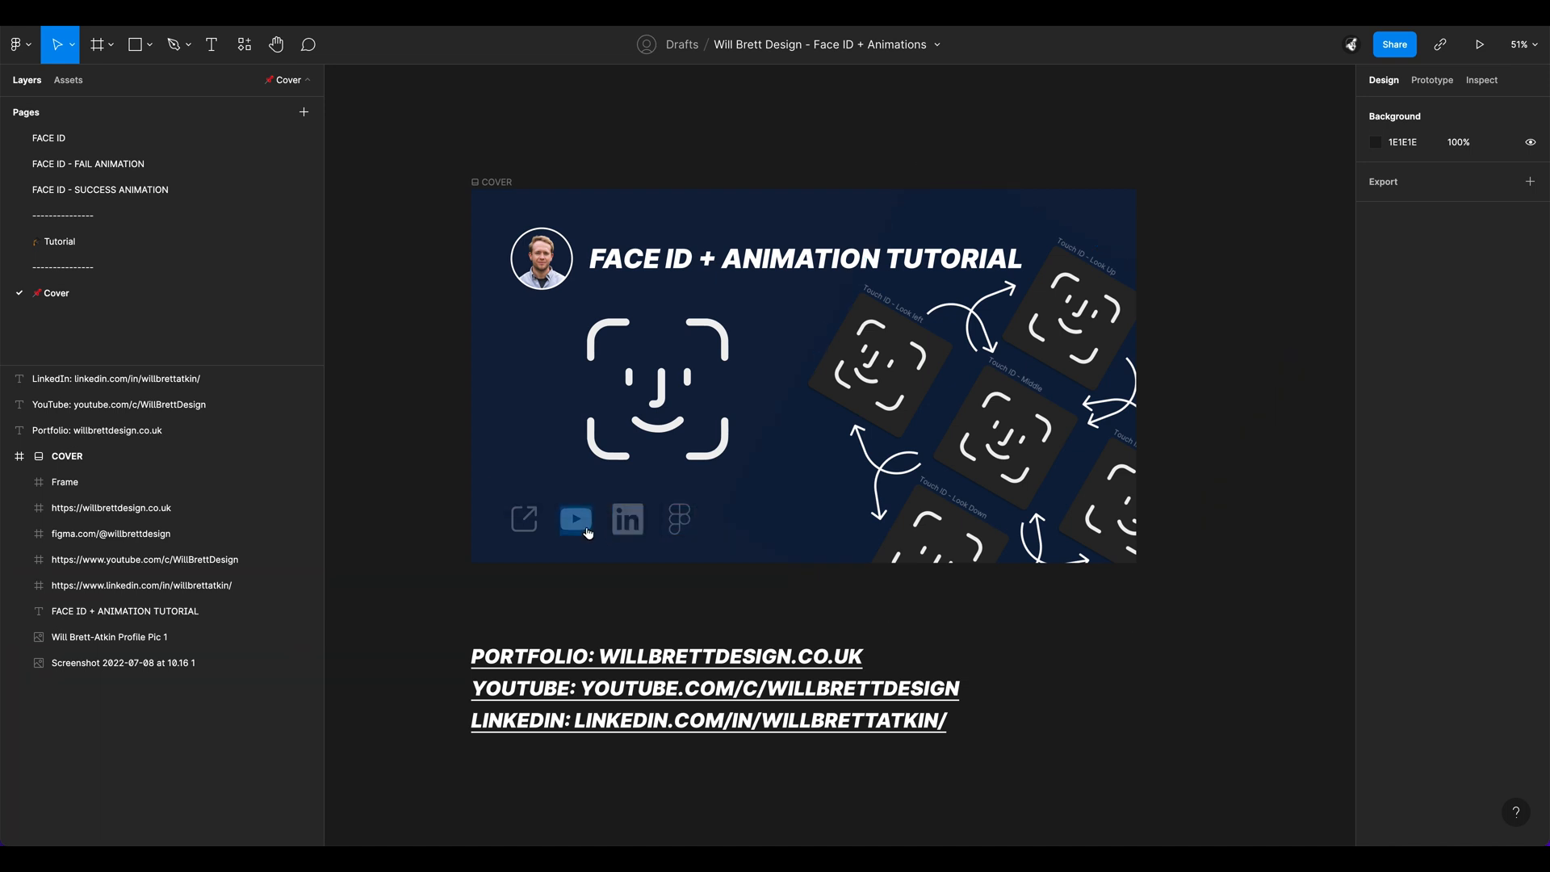
mouse_move(536, 538)
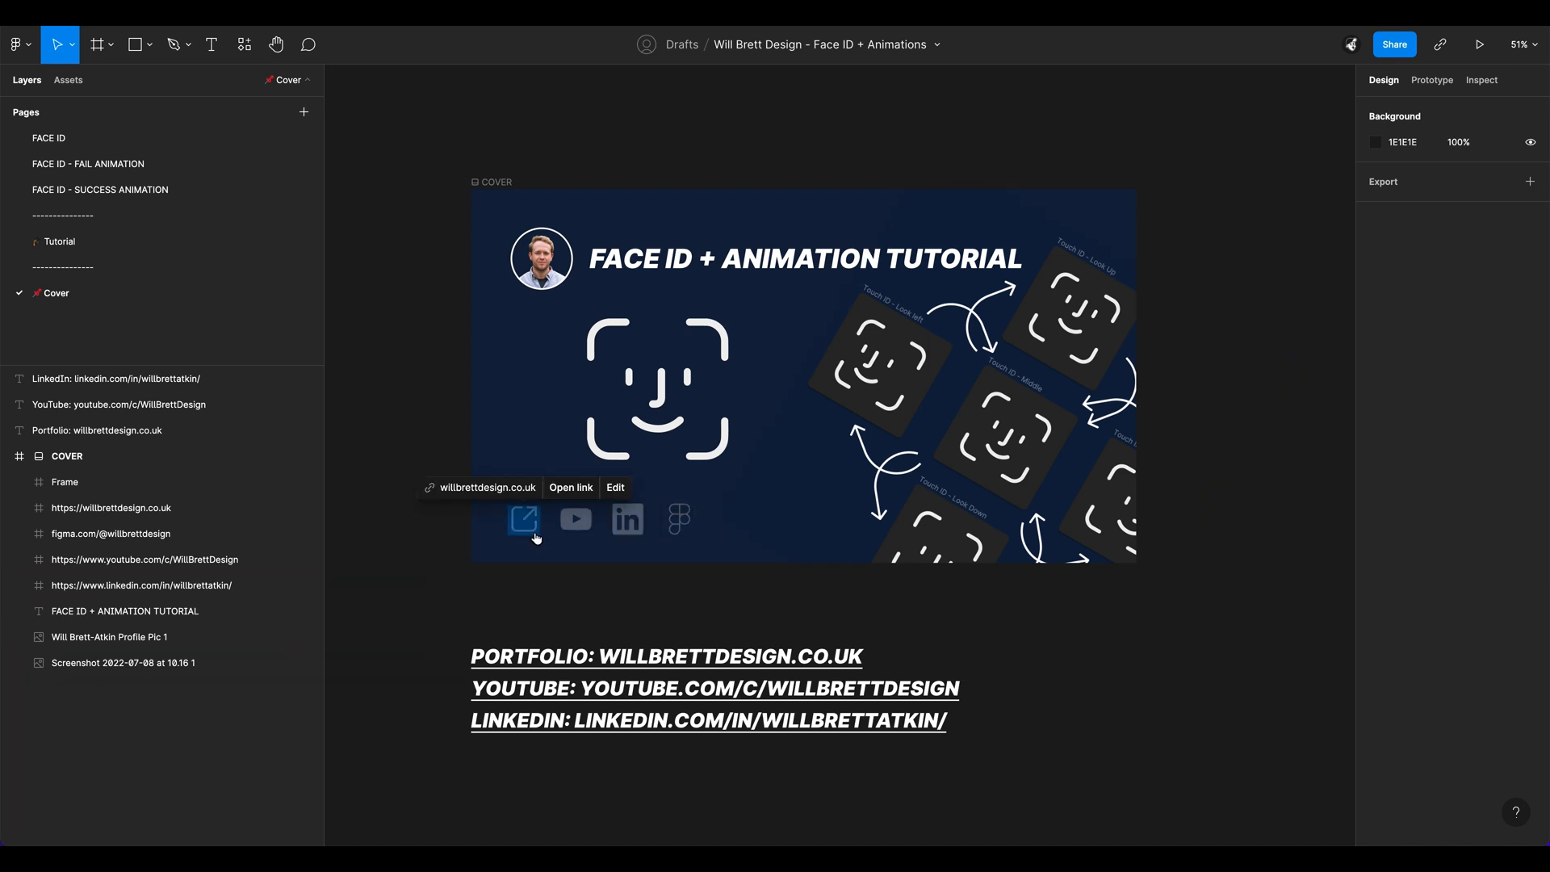
scroll(414, 482, down, 3)
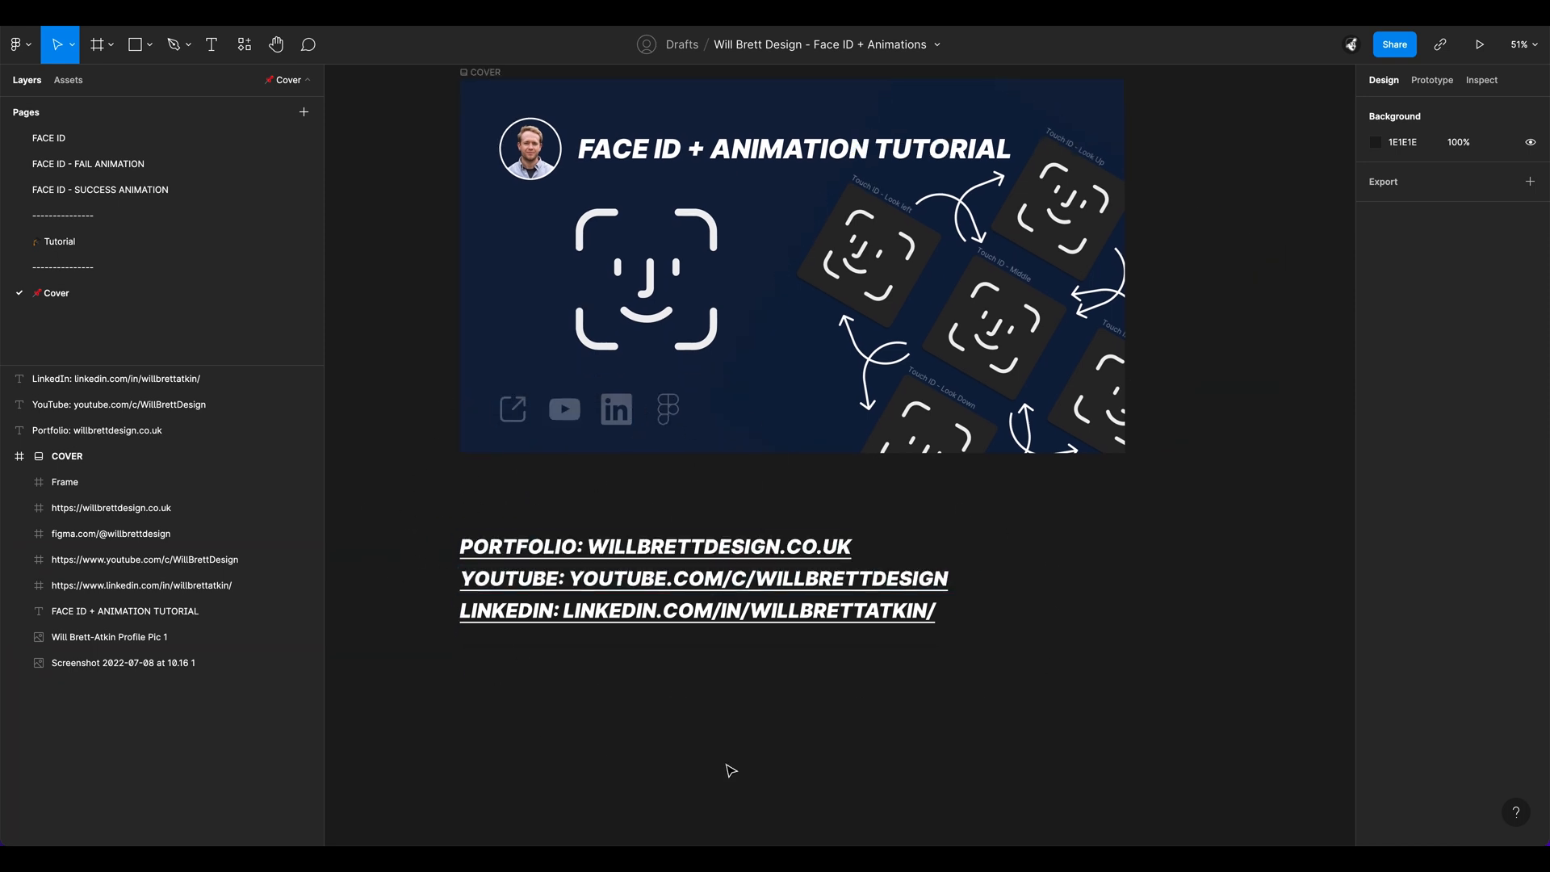
Step: Open the Tutorial page and look over the cover and the row of tutorial step cards
click(173, 235)
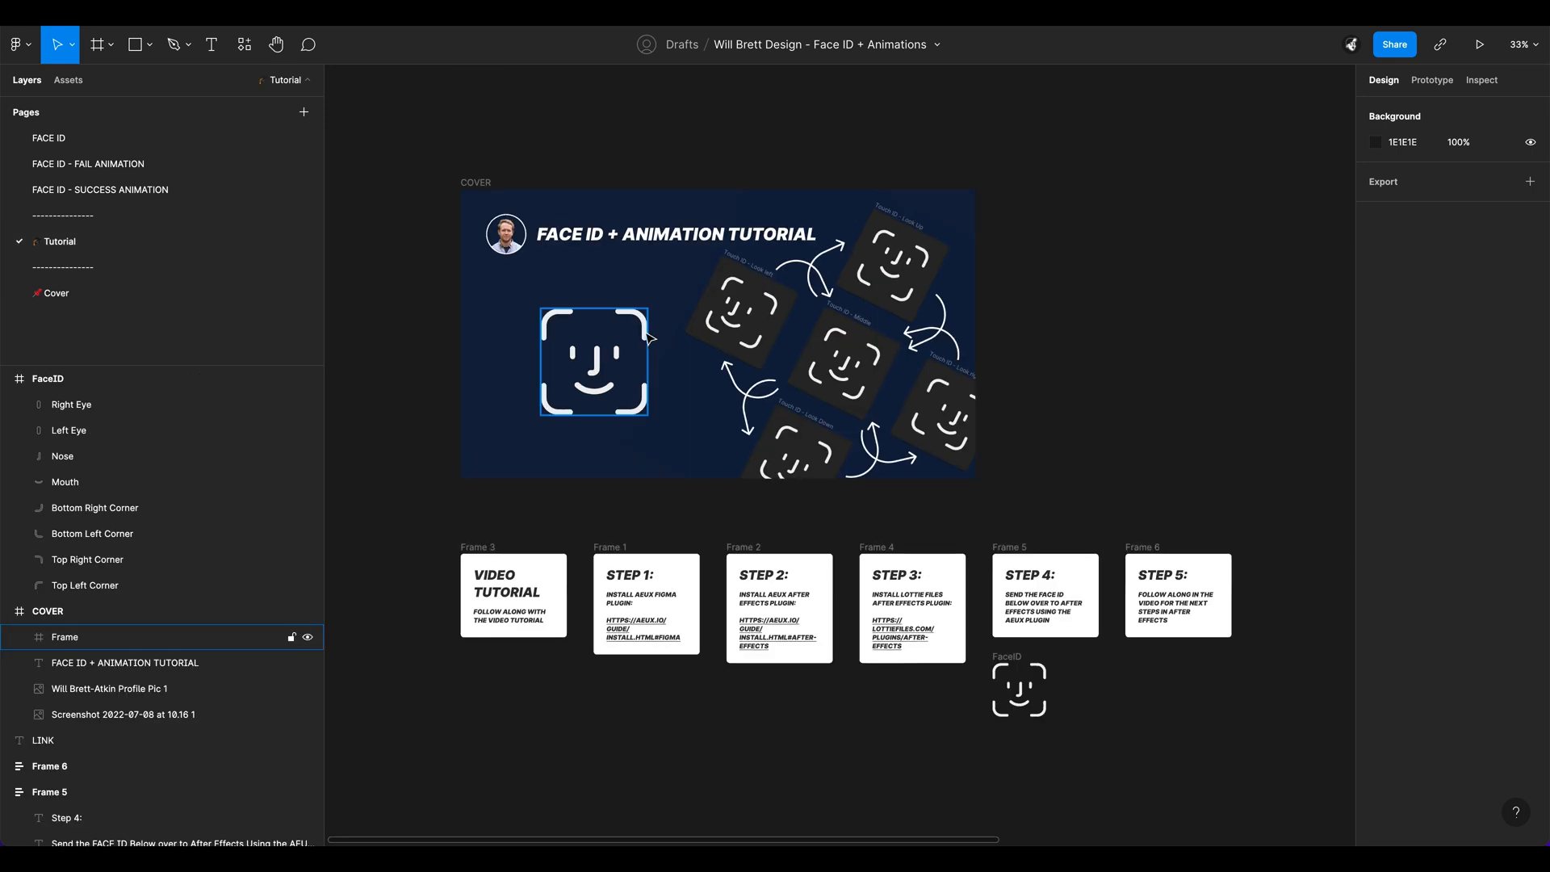
drag(1057, 235, 1077, 290)
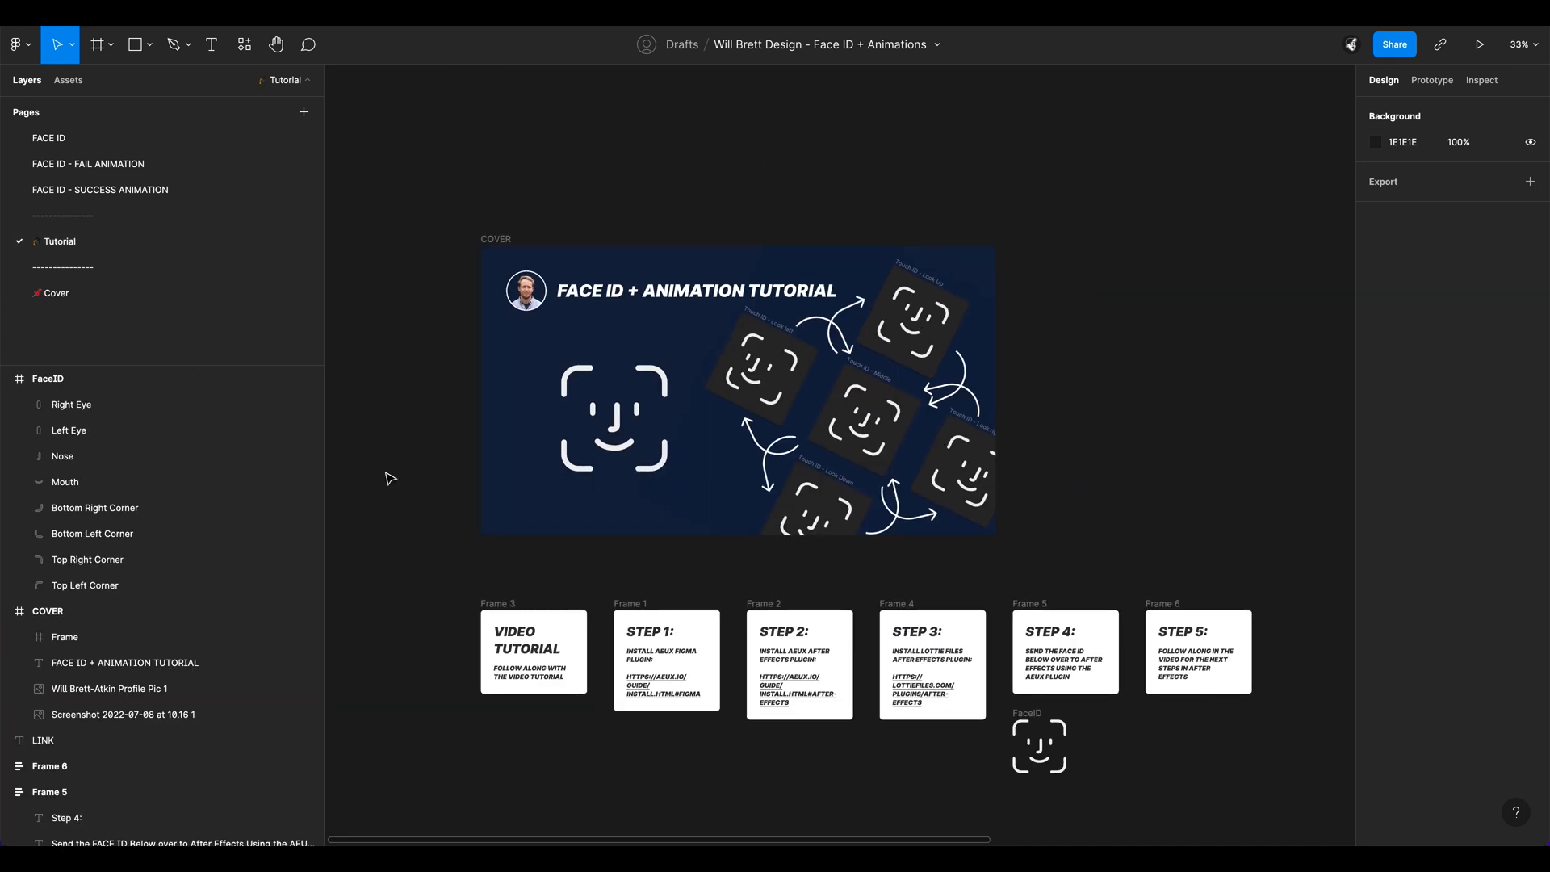
drag(1269, 490, 1238, 423)
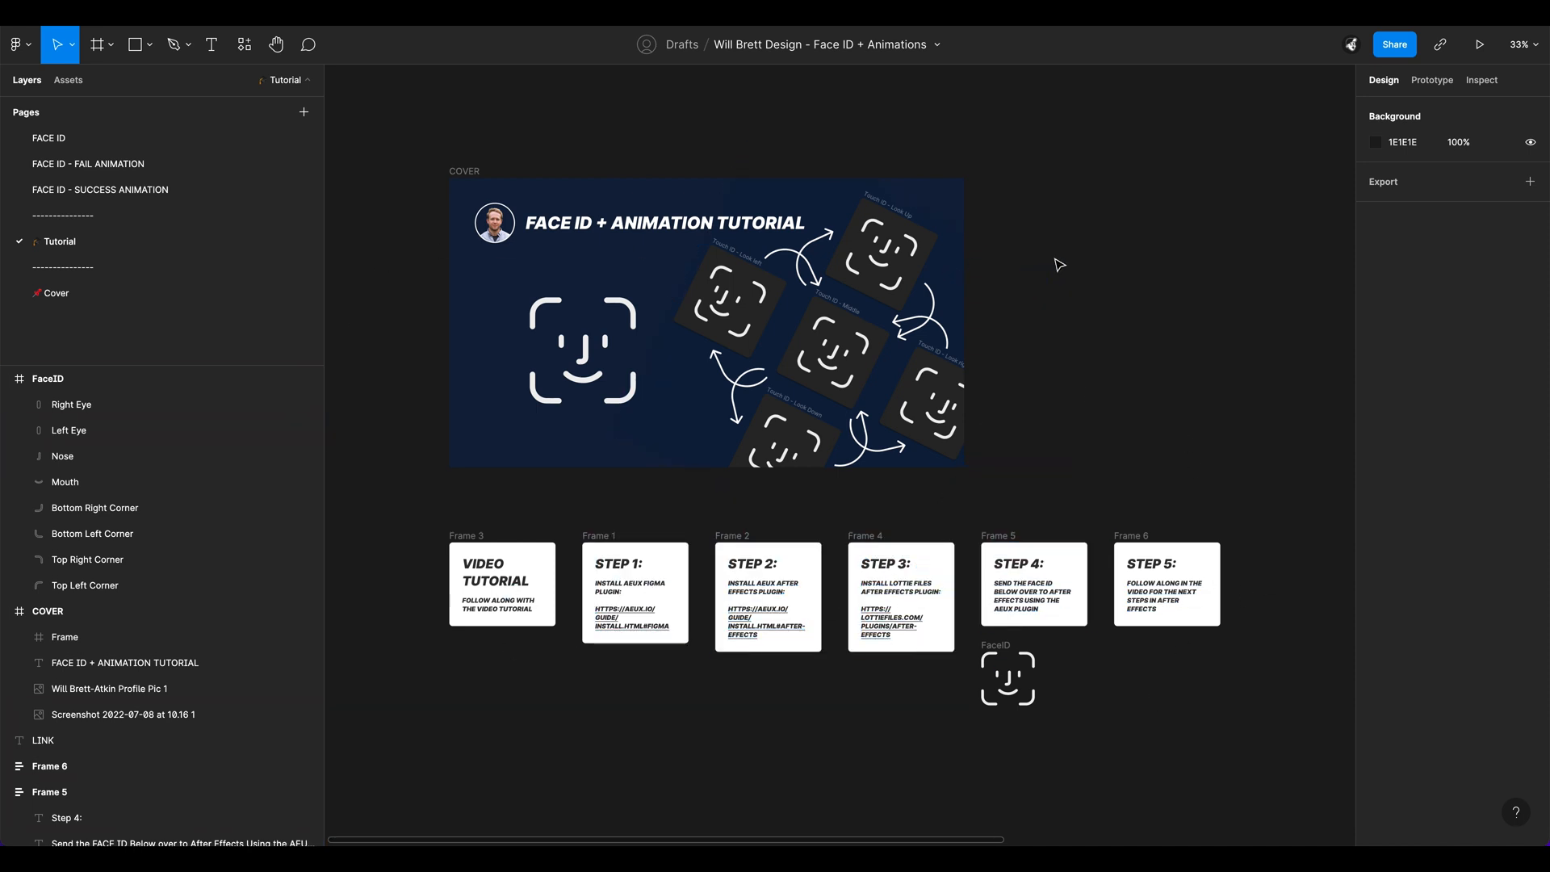
Step: Preview the Fail Animation and Success Animation prototypes from their pages, returning to the design file after each
click(121, 163)
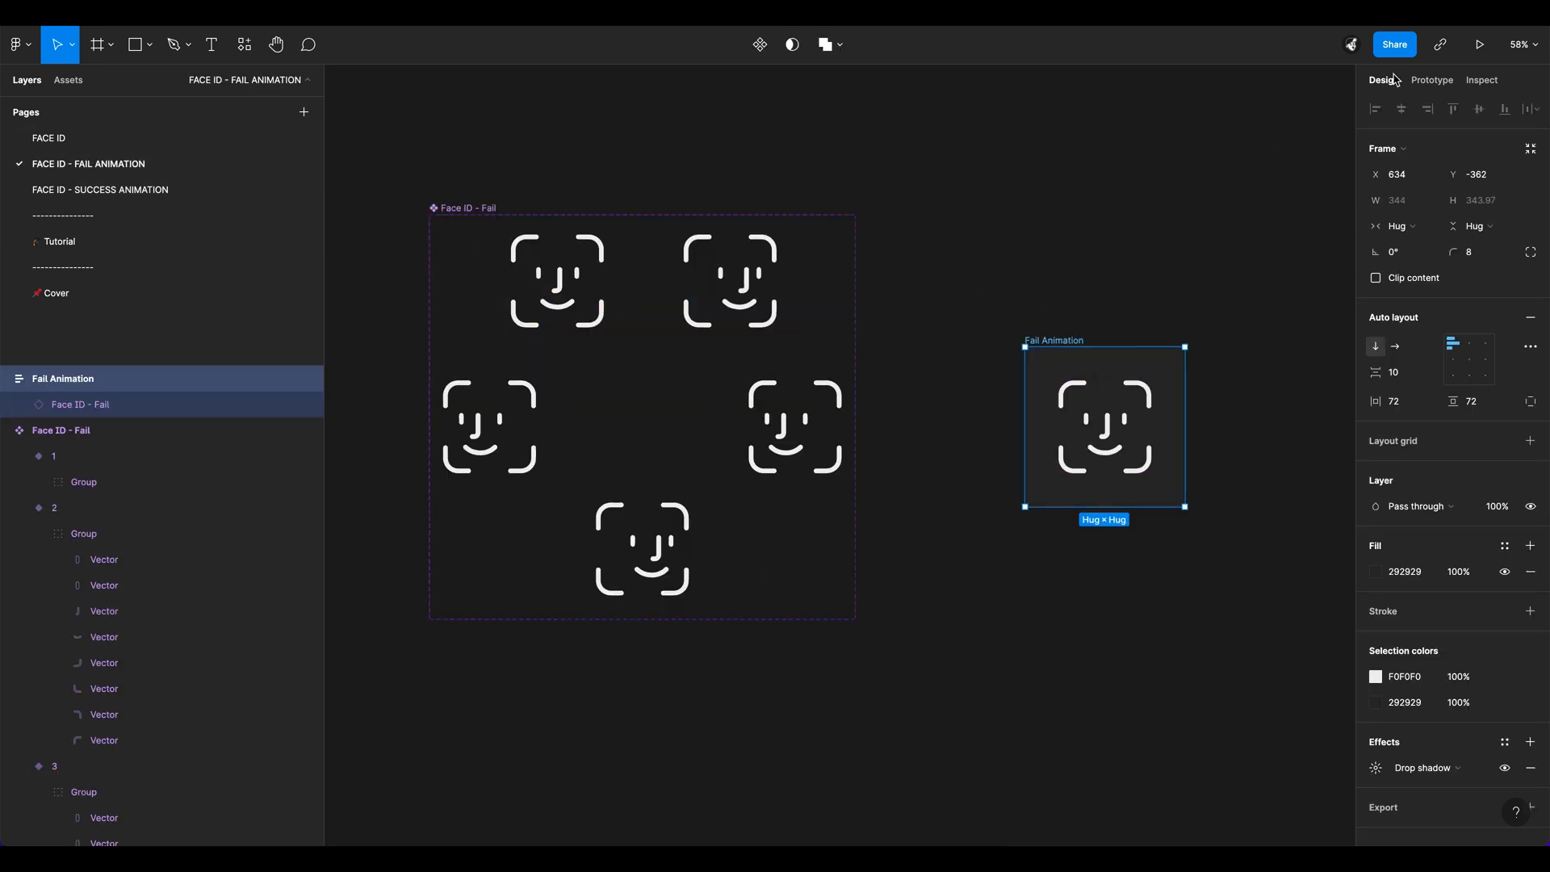
click(1482, 46)
click(211, 15)
click(107, 194)
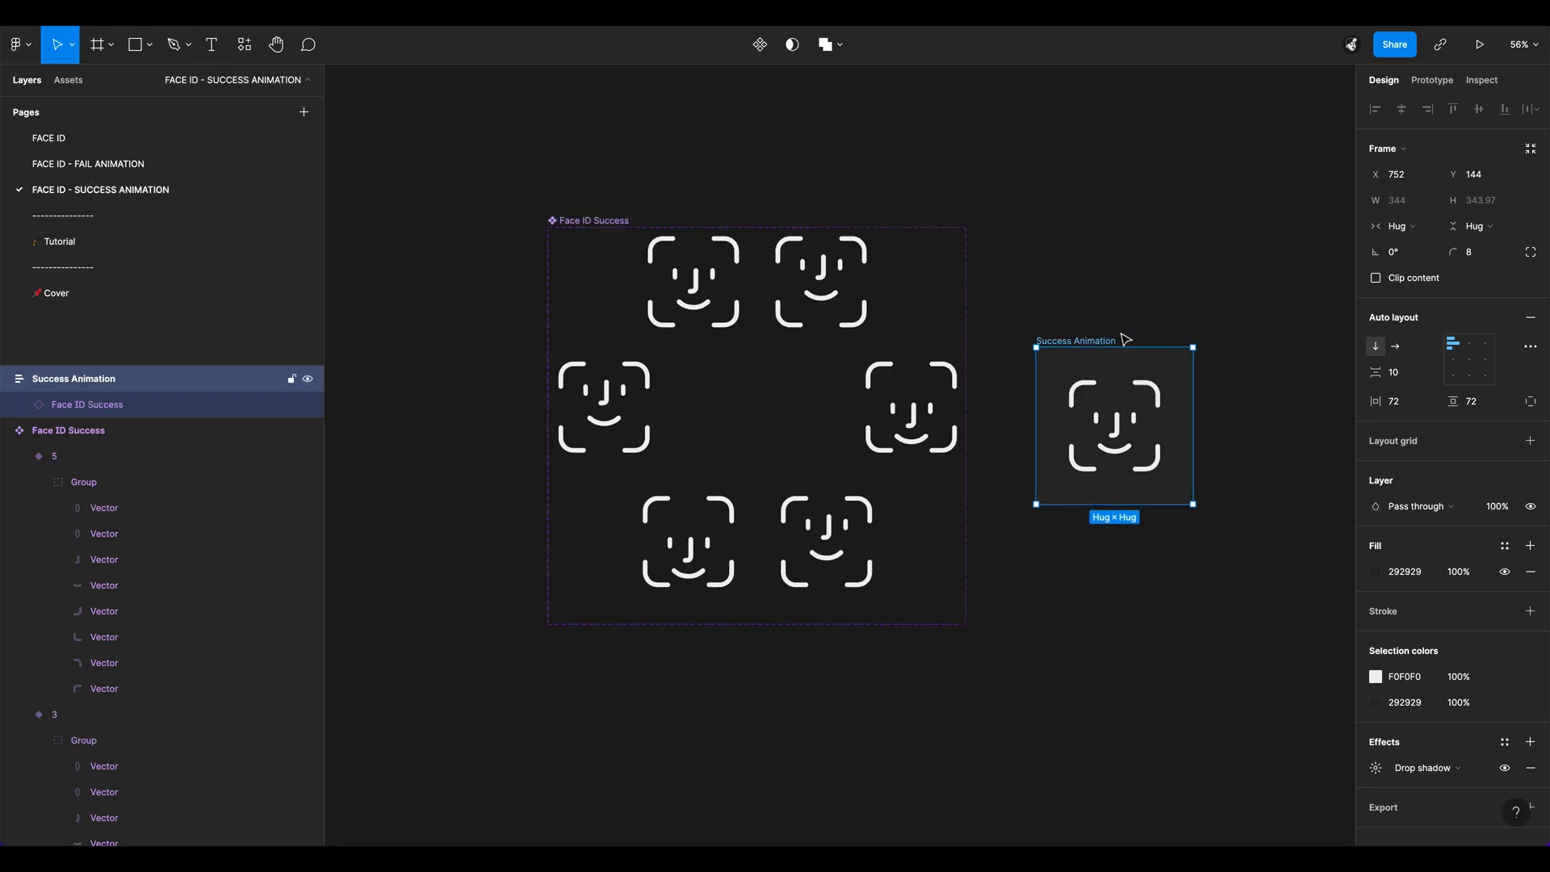
click(1480, 44)
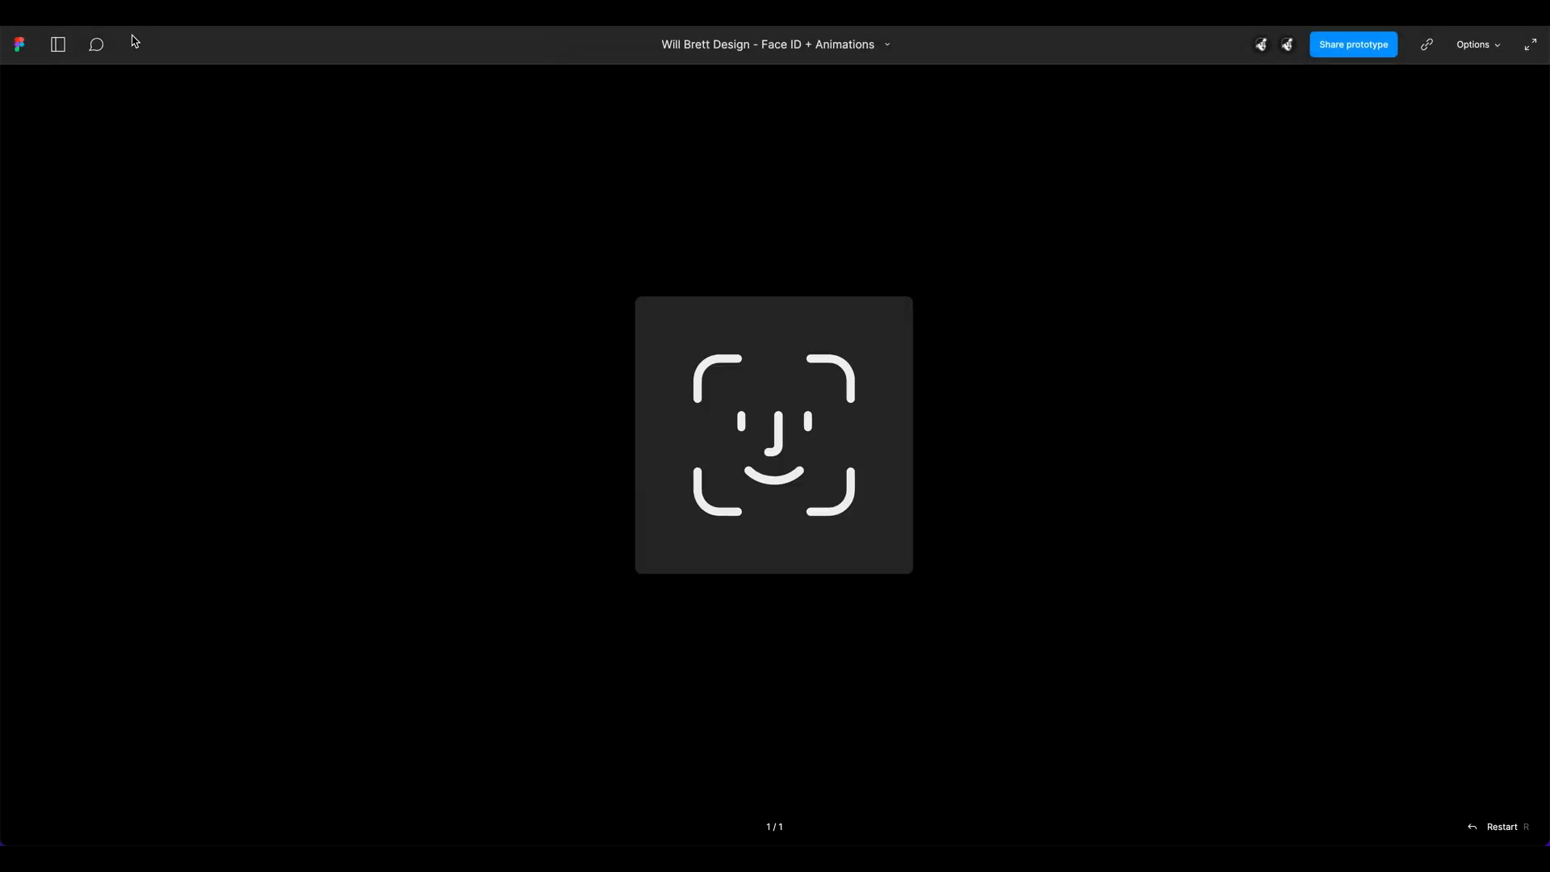
click(143, 24)
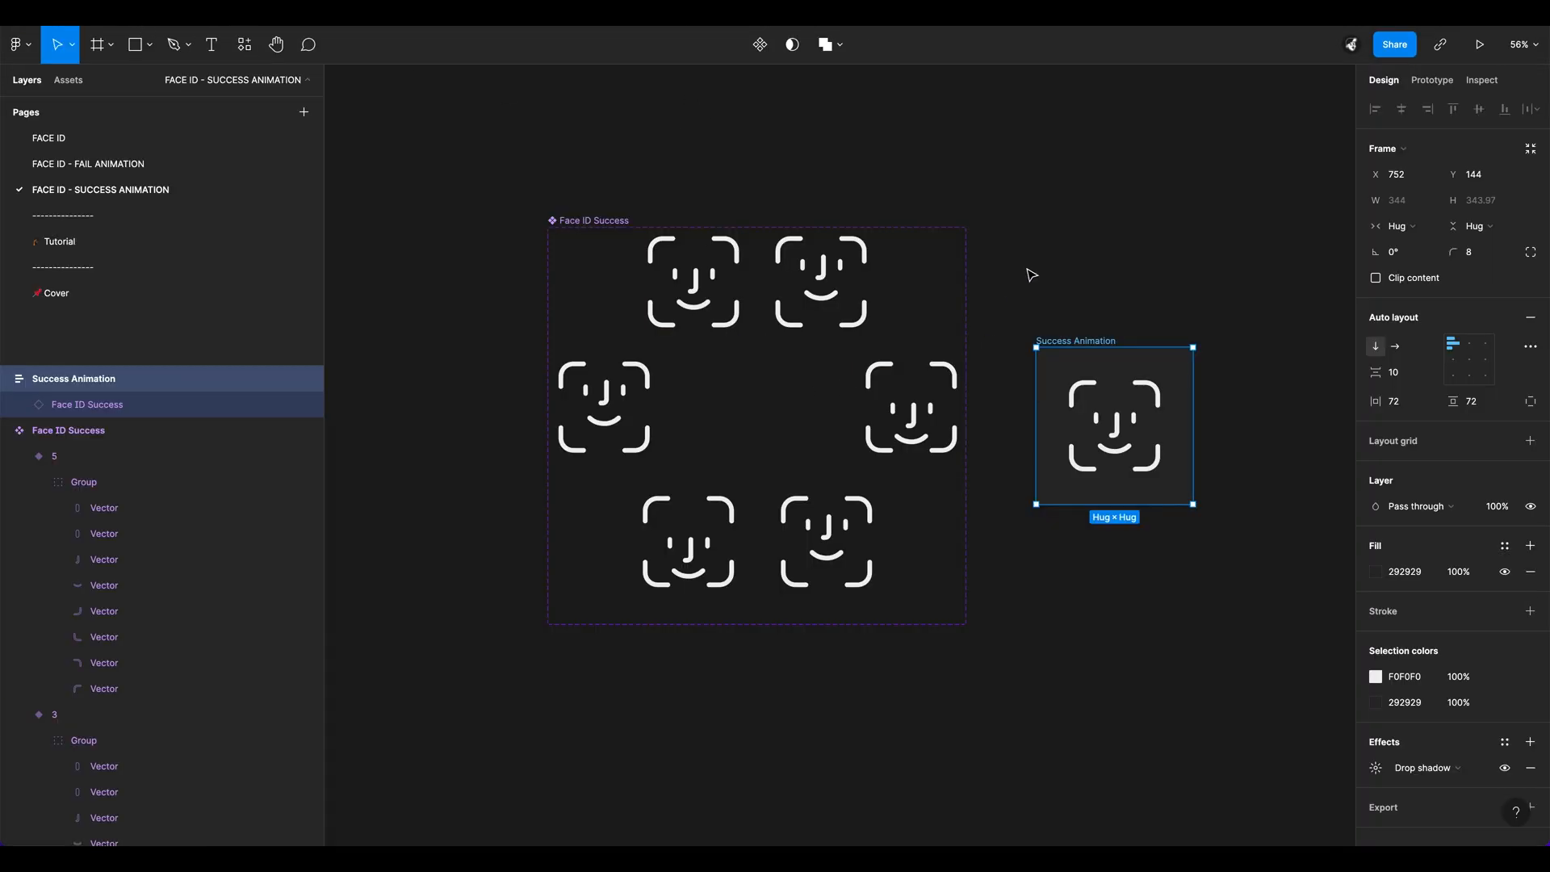
Step: Show the prototype connections of the Face ID Success component and examine the interaction details of variants 1 and 2
click(1051, 240)
key(shift+e)
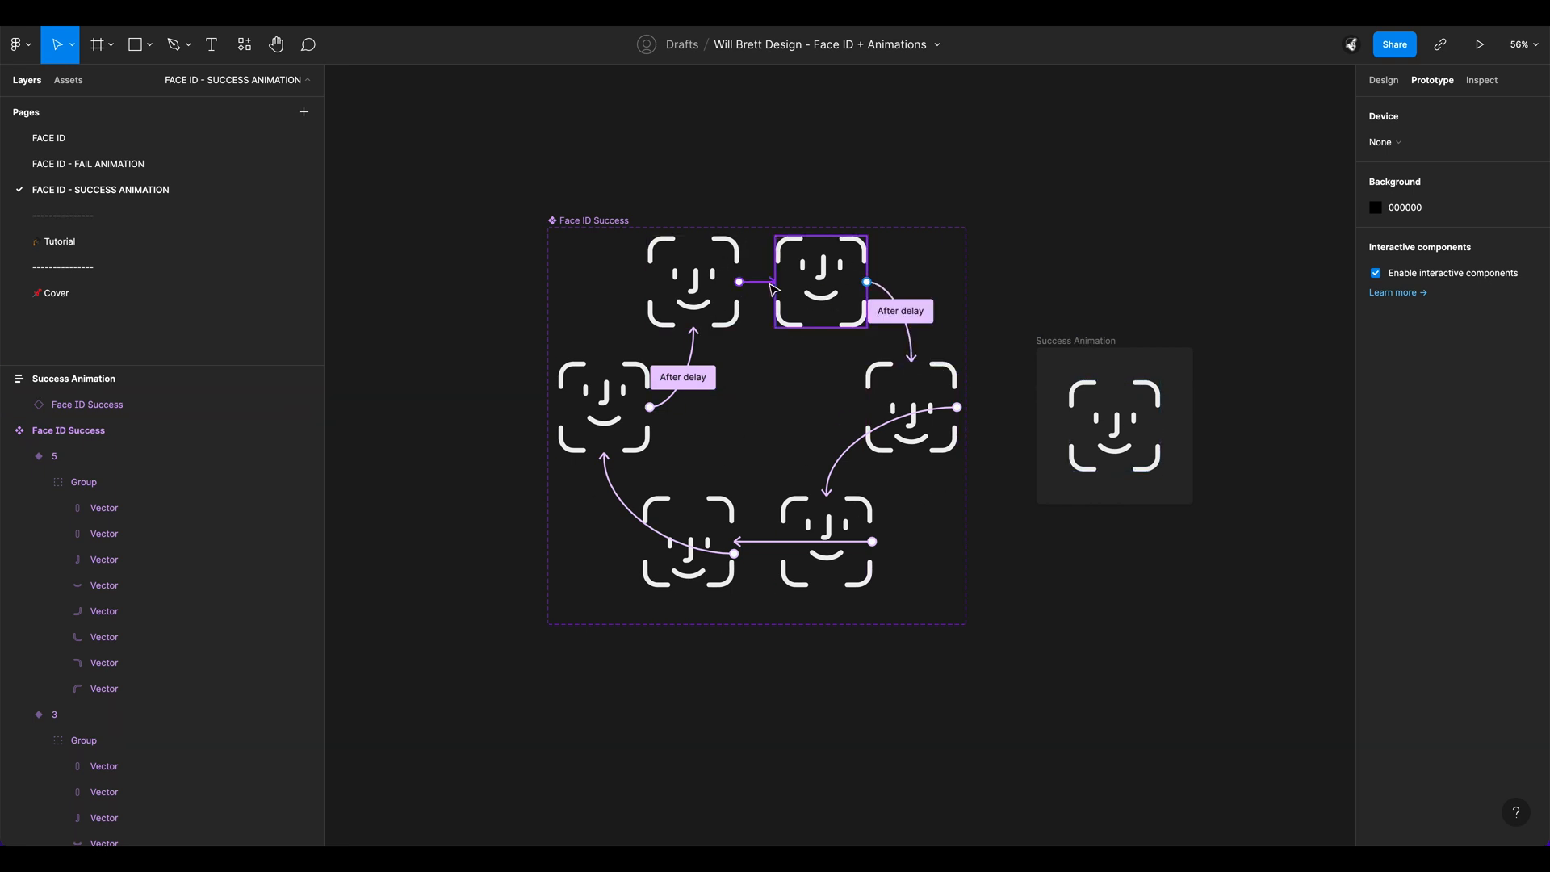
click(795, 288)
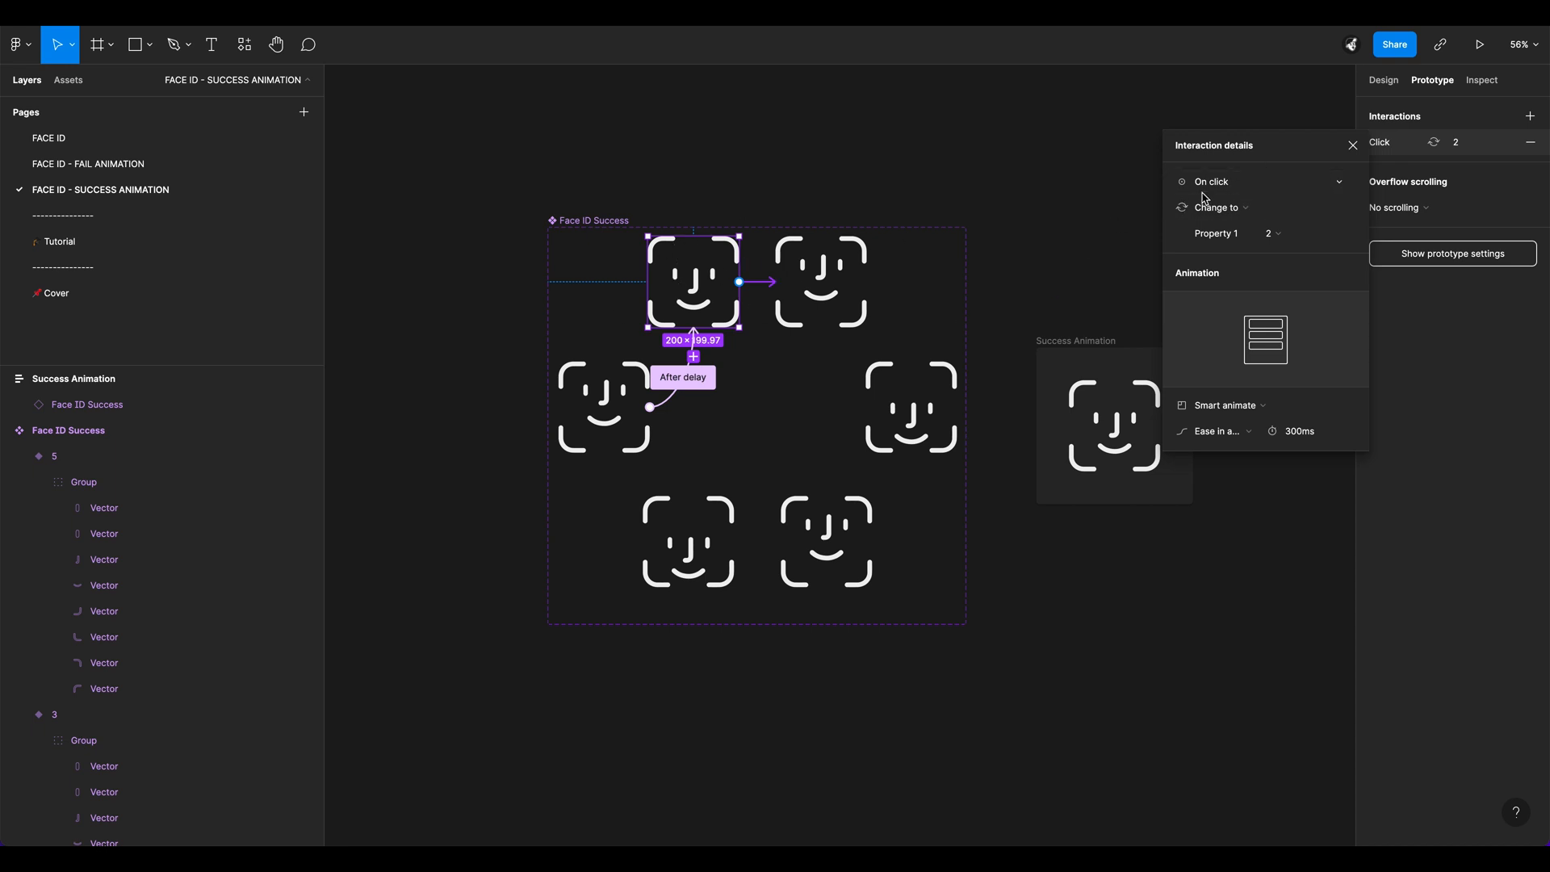
click(832, 279)
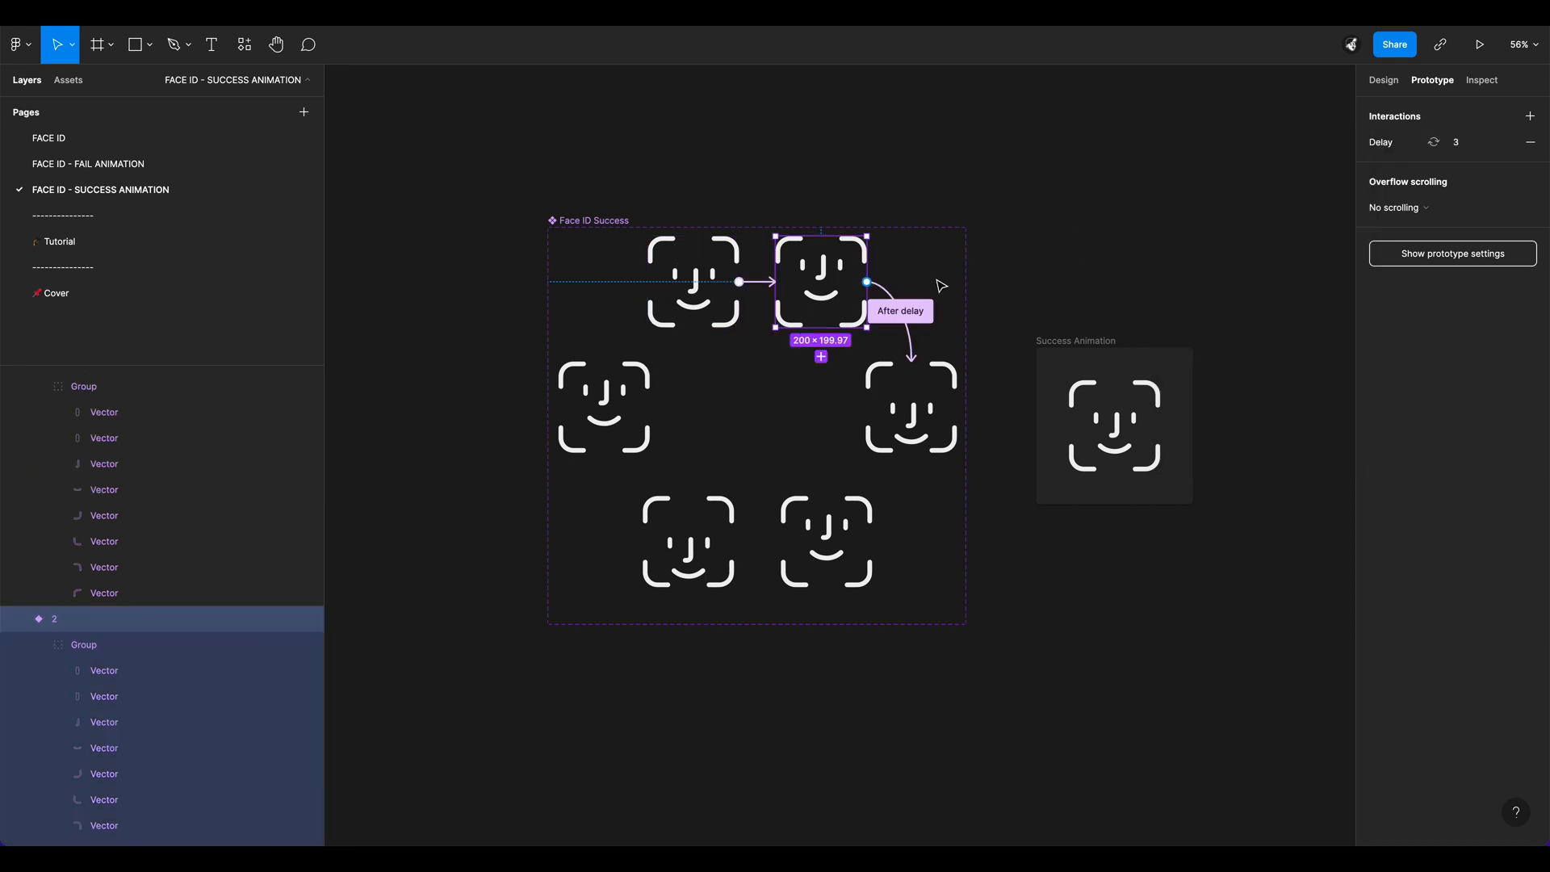
click(906, 314)
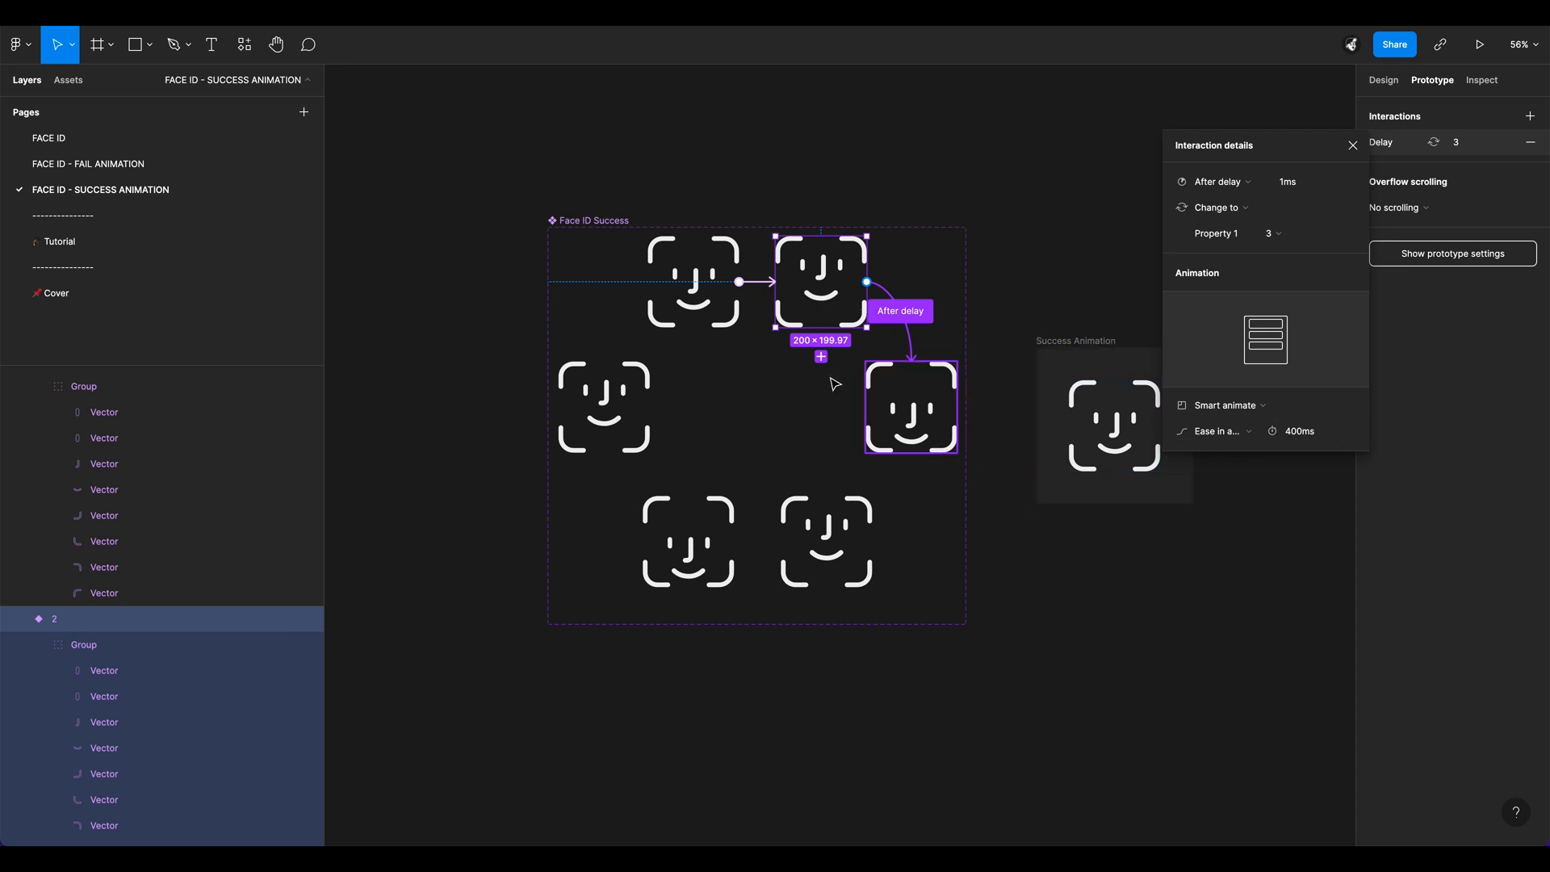
Step: Check the connections of variants 3 and 1, and view the success prototype again before returning to the design file
click(935, 391)
drag(957, 407, 835, 468)
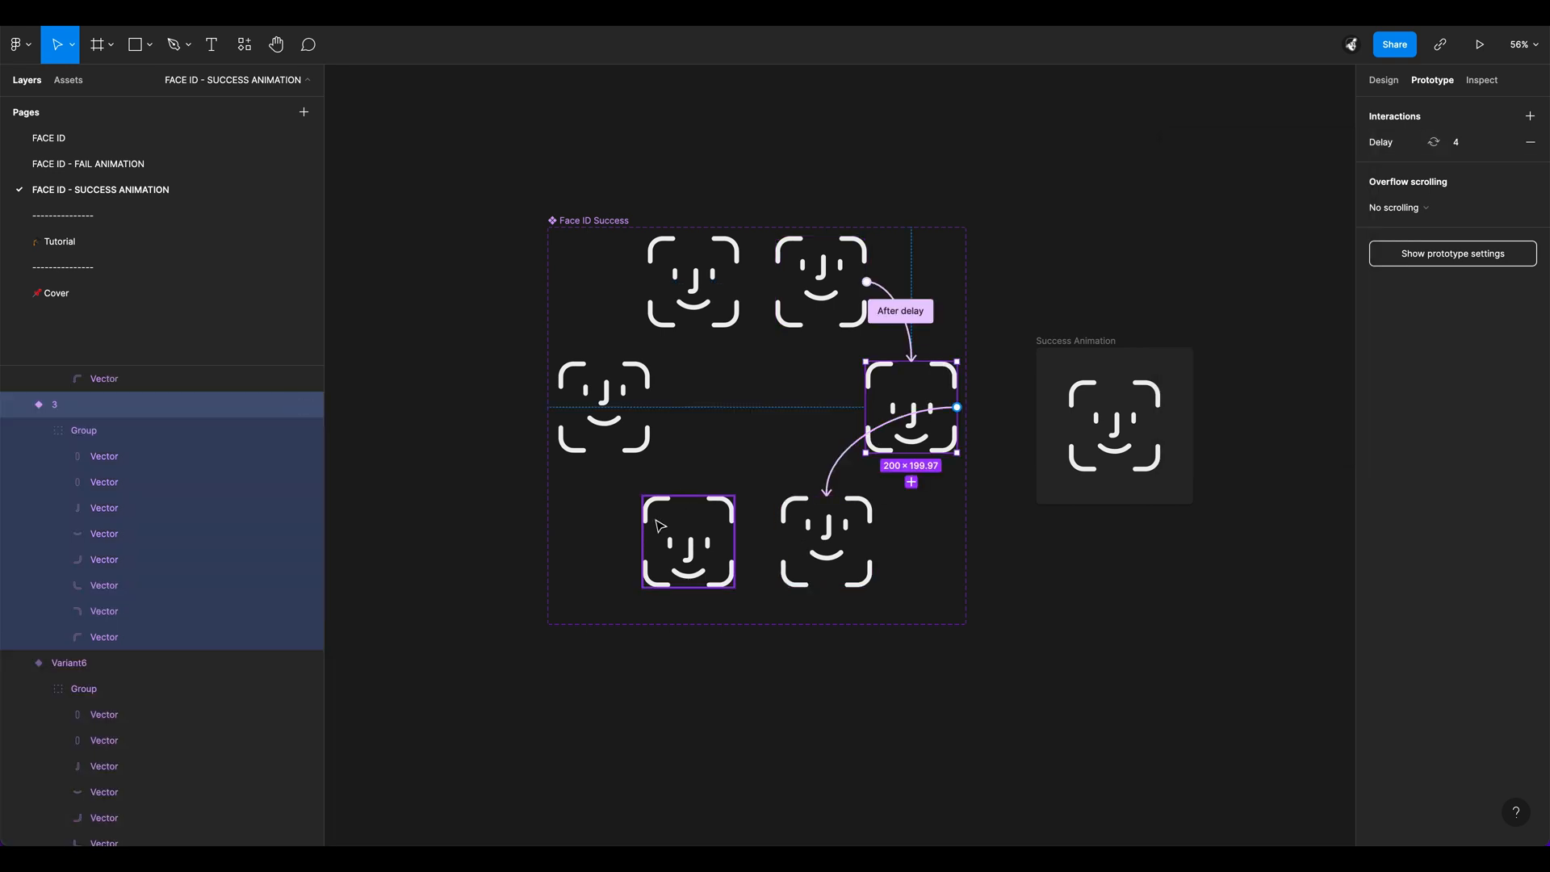
click(685, 279)
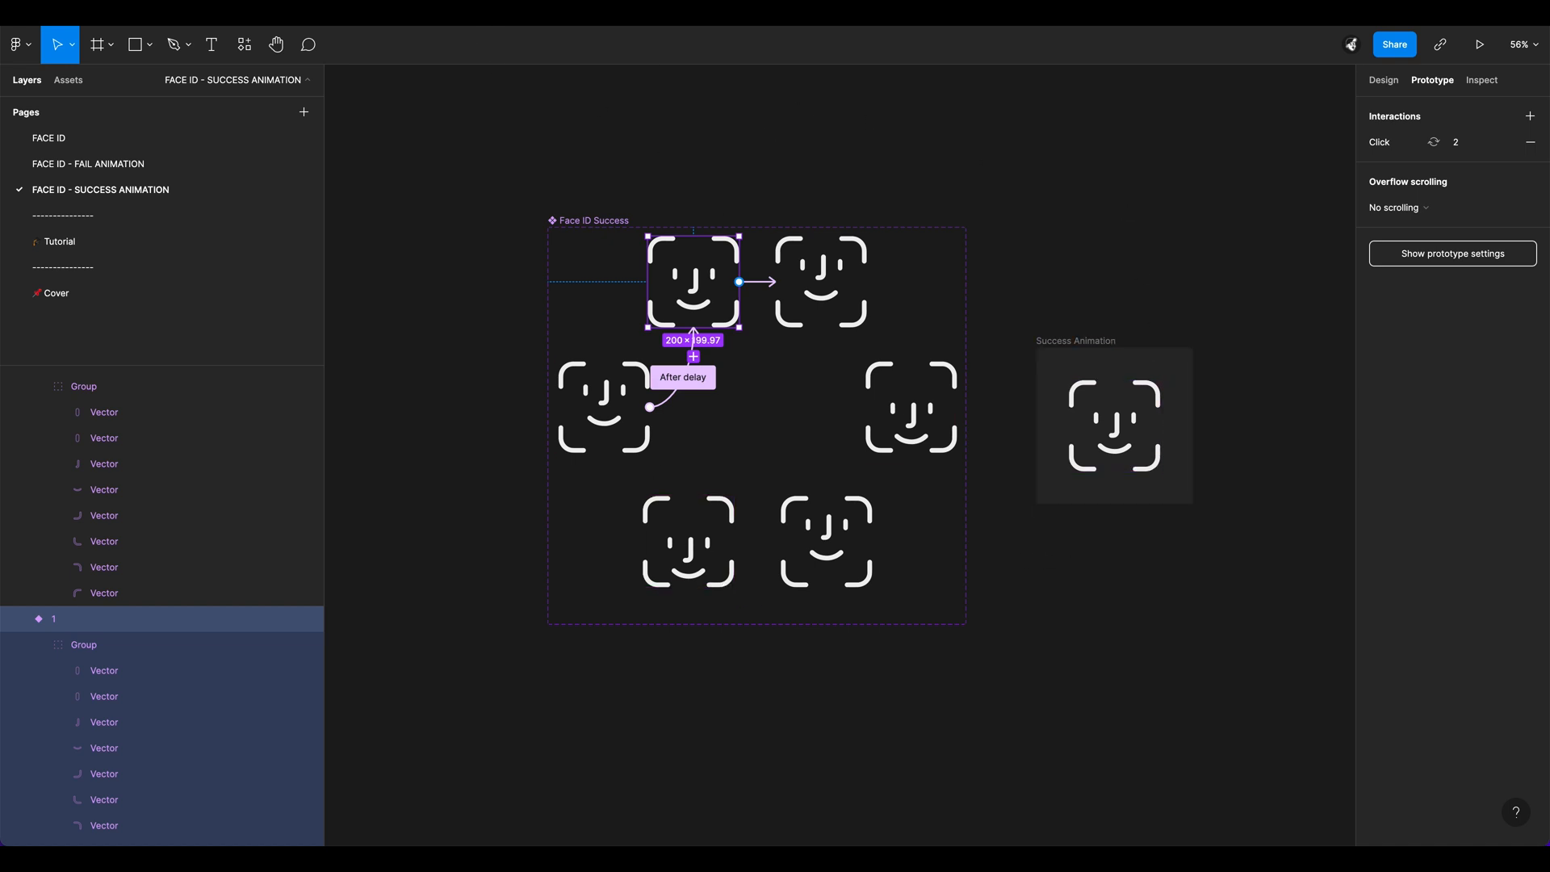
key(ctrl+Tab)
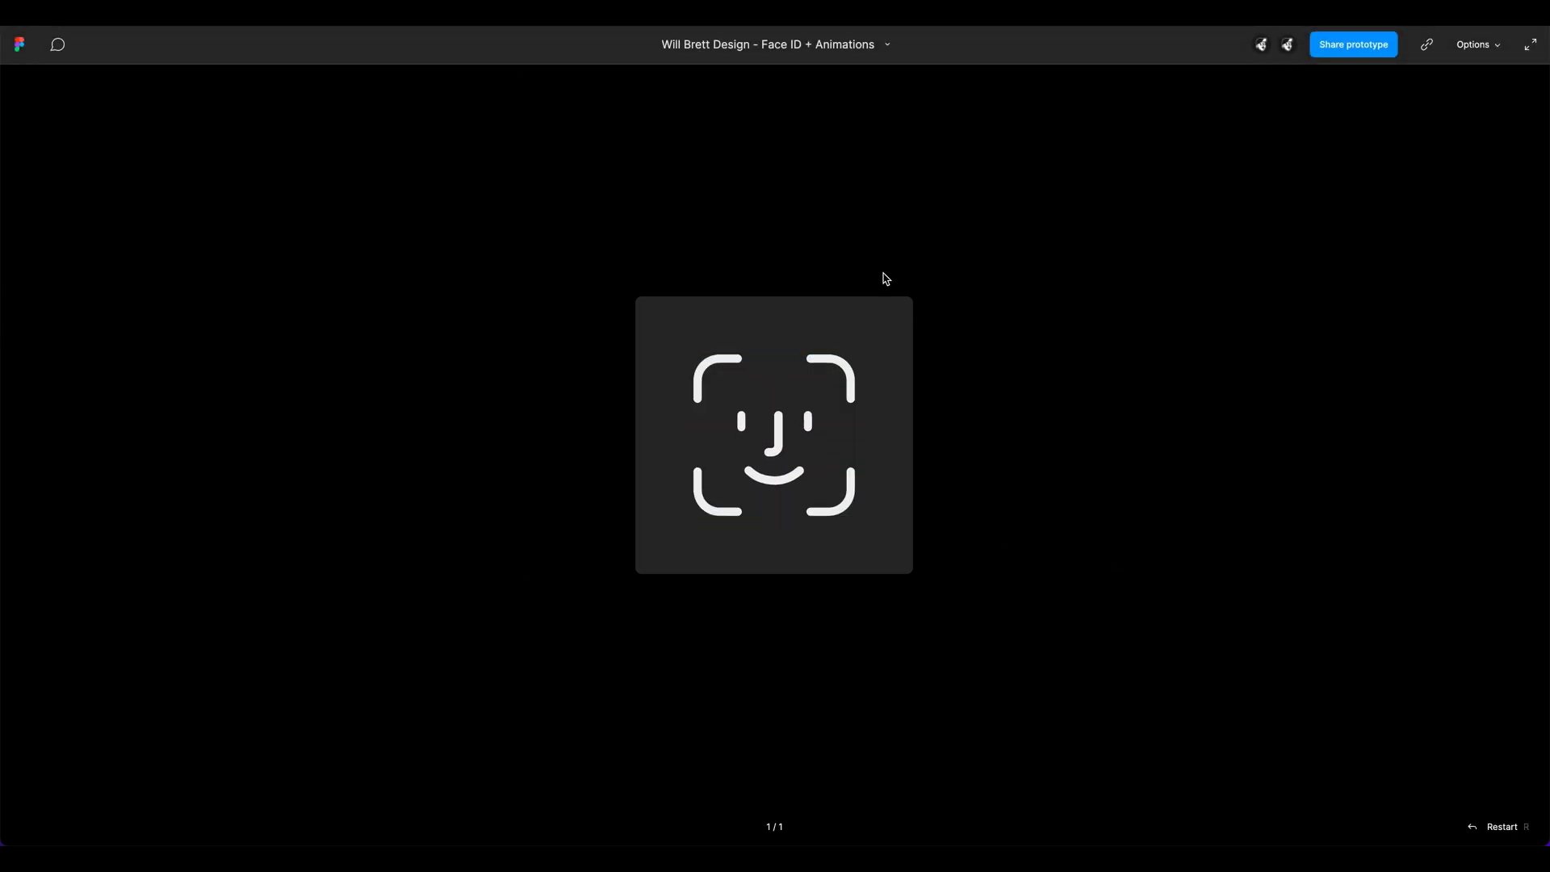
click(235, 16)
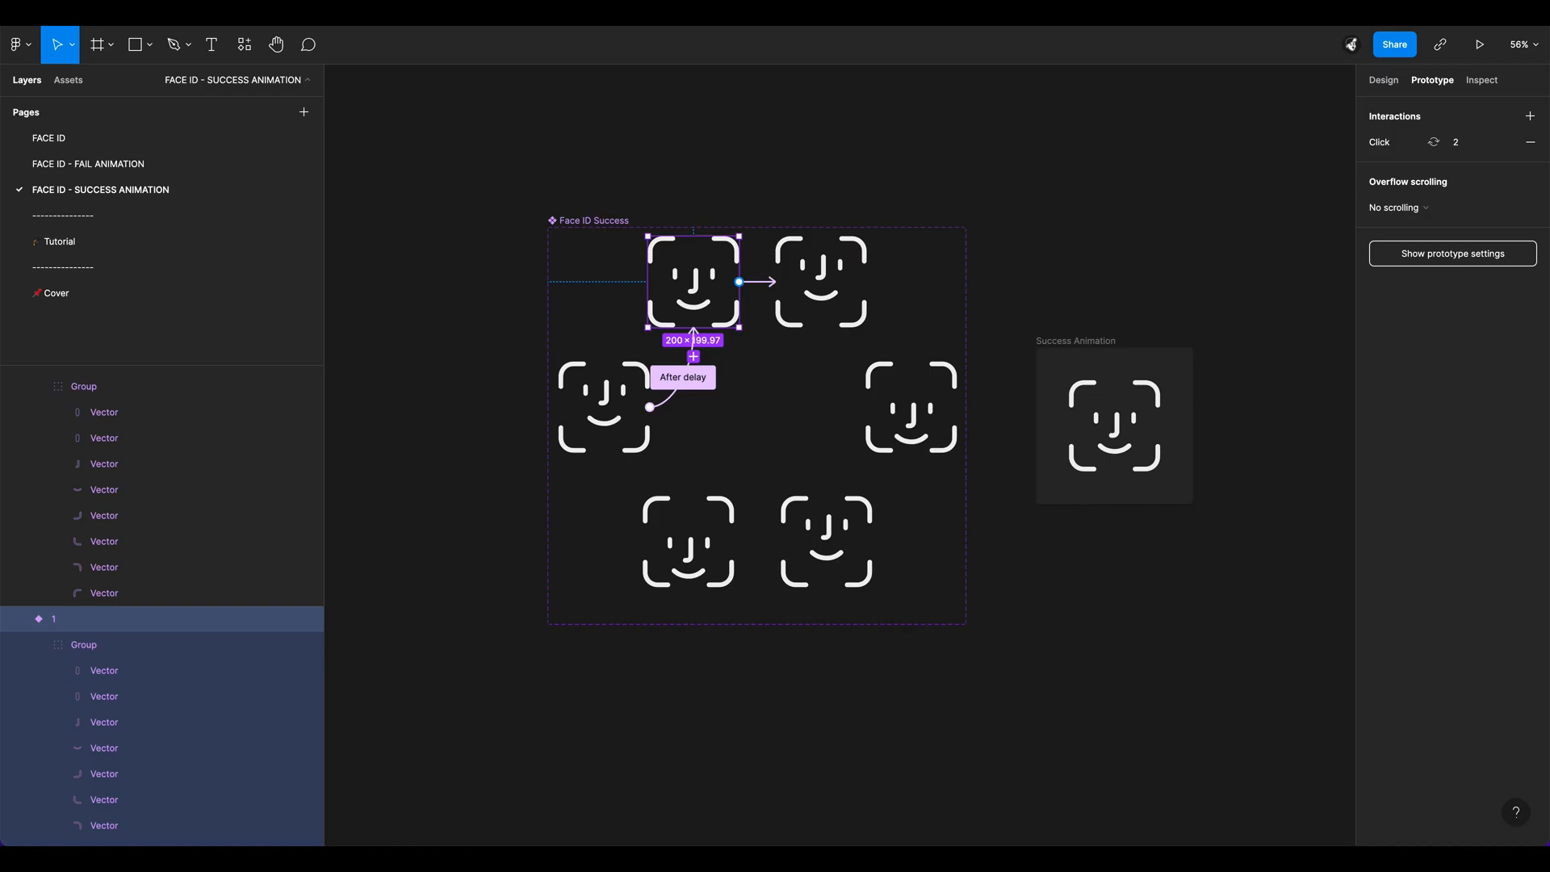
Step: Open the Tutorial page and examine the FaceID frame's named layers, including Right Eye, Left Eye, Nose and Mouth
click(97, 242)
scroll(1039, 277, down, 3)
scroll(1001, 464, up, 5)
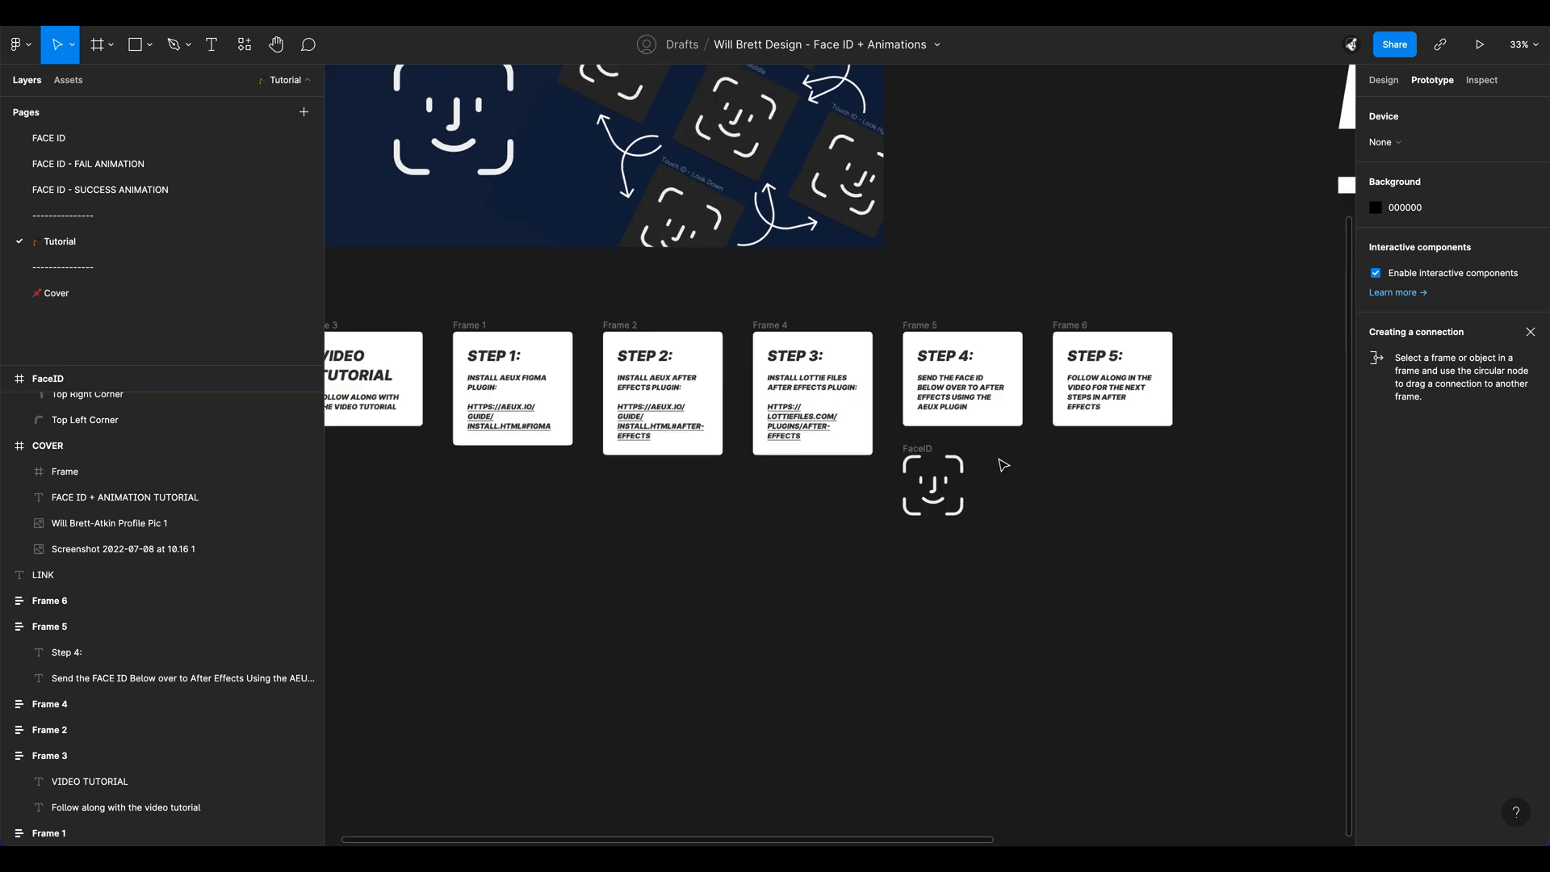
scroll(998, 482, up, 5)
click(836, 436)
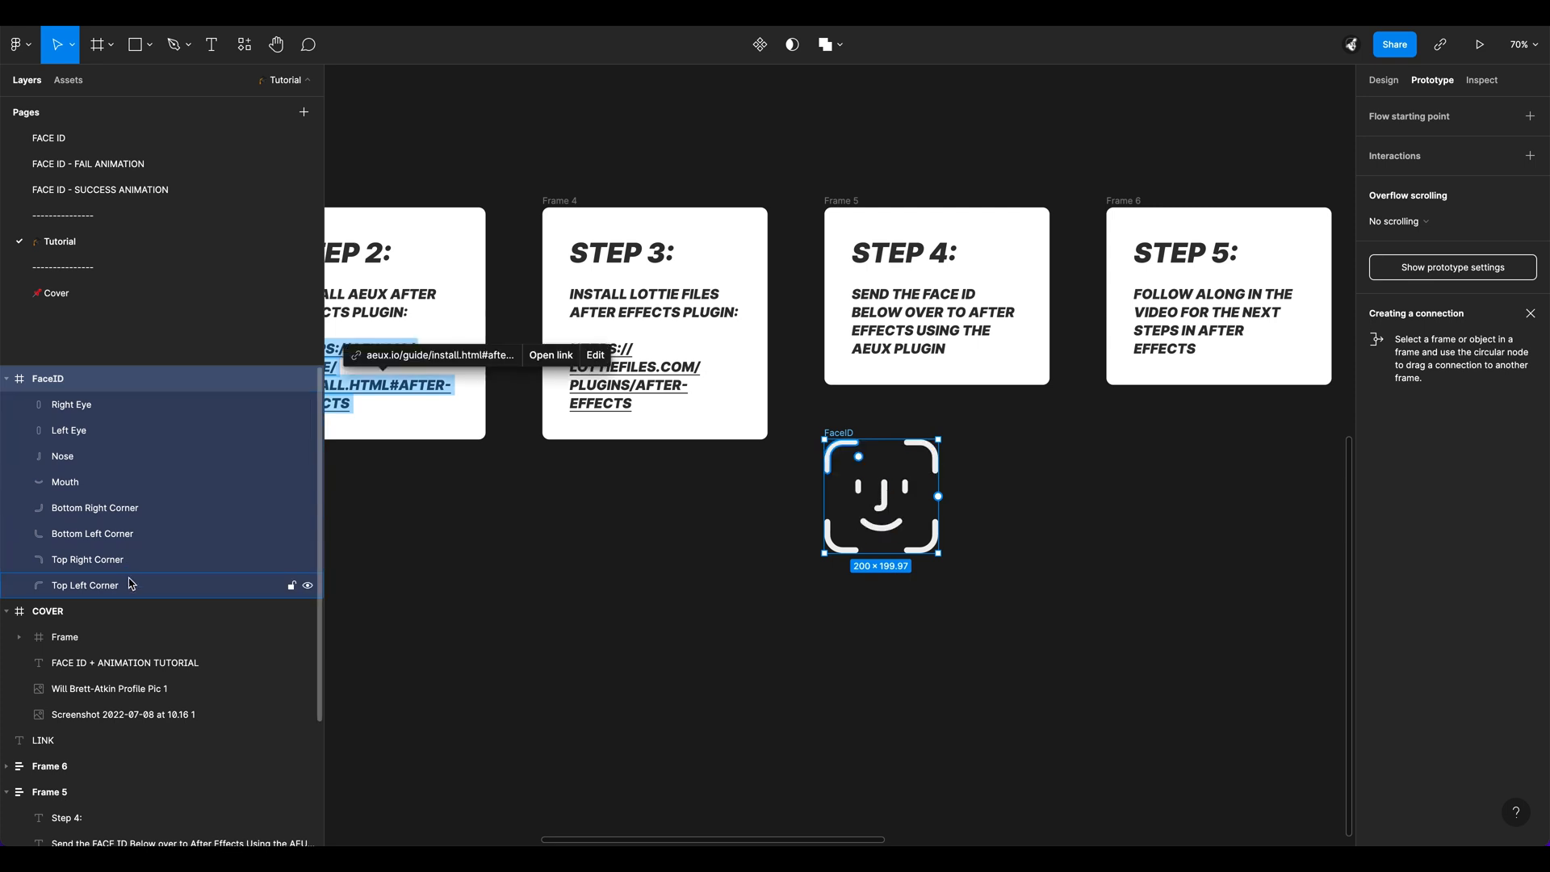
click(118, 413)
click(125, 431)
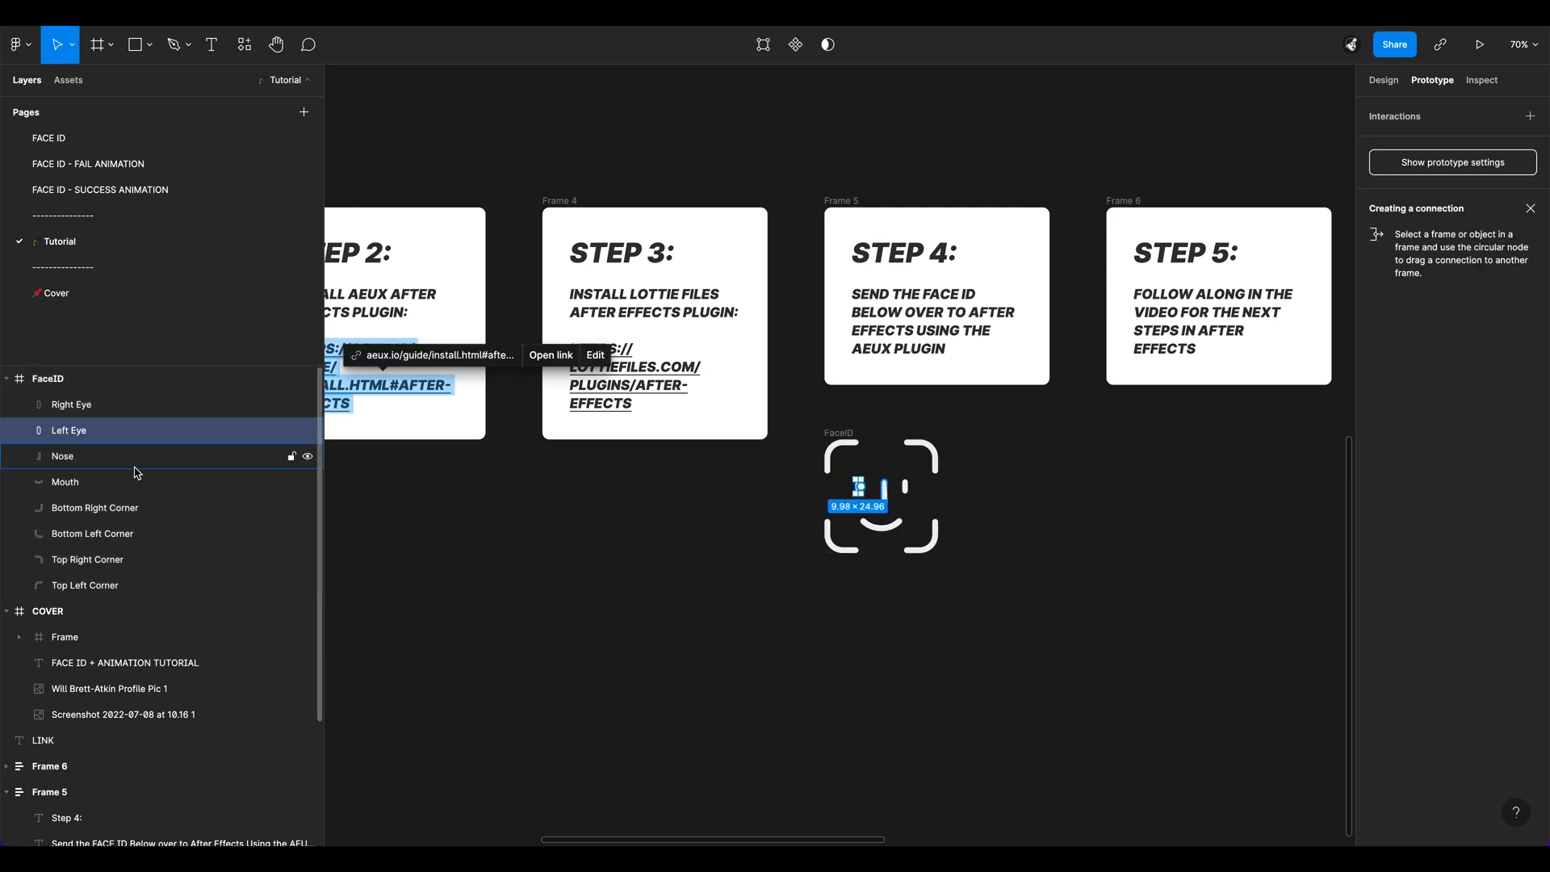
click(137, 457)
click(145, 482)
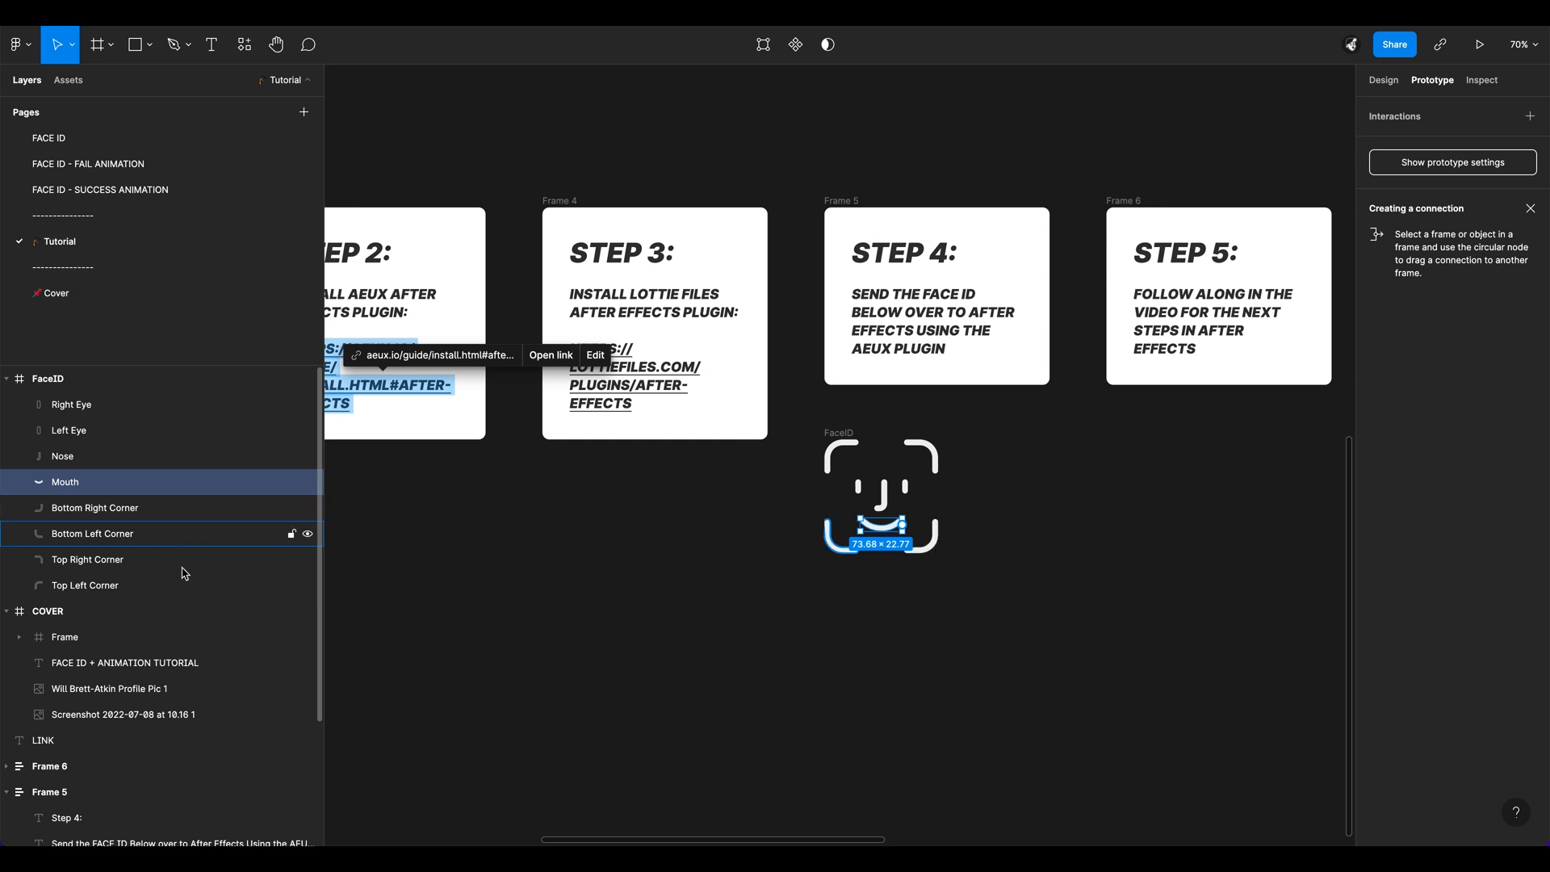
click(657, 533)
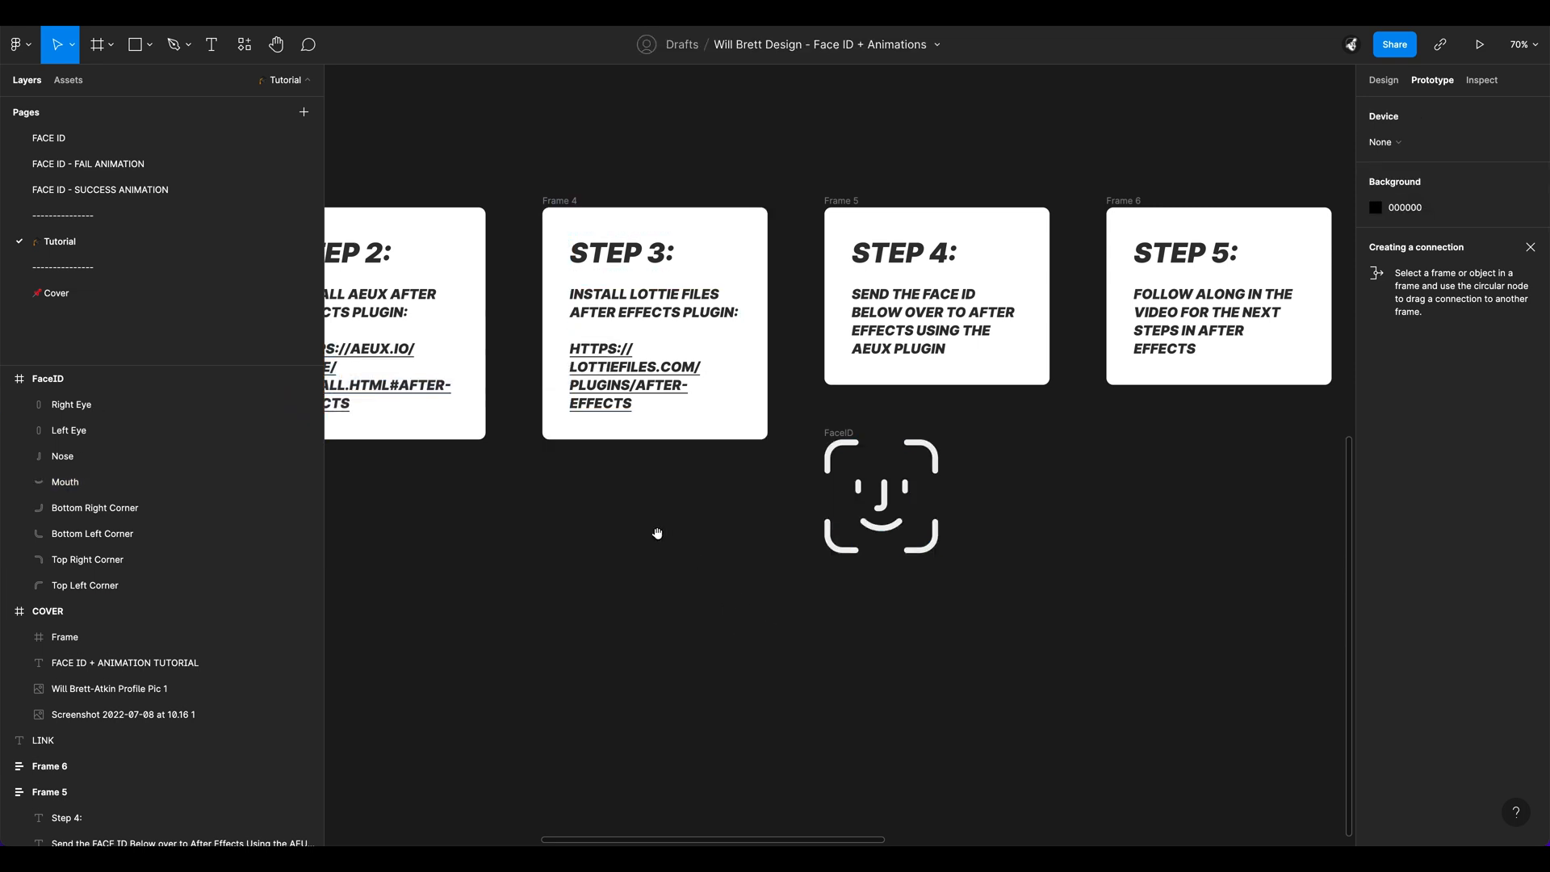
Step: Review the Step 1 to Step 5 cards, including the AEUX and Lottie Files plugin installation links
drag(657, 533, 975, 606)
scroll(974, 604, down, 1)
drag(804, 654, 893, 623)
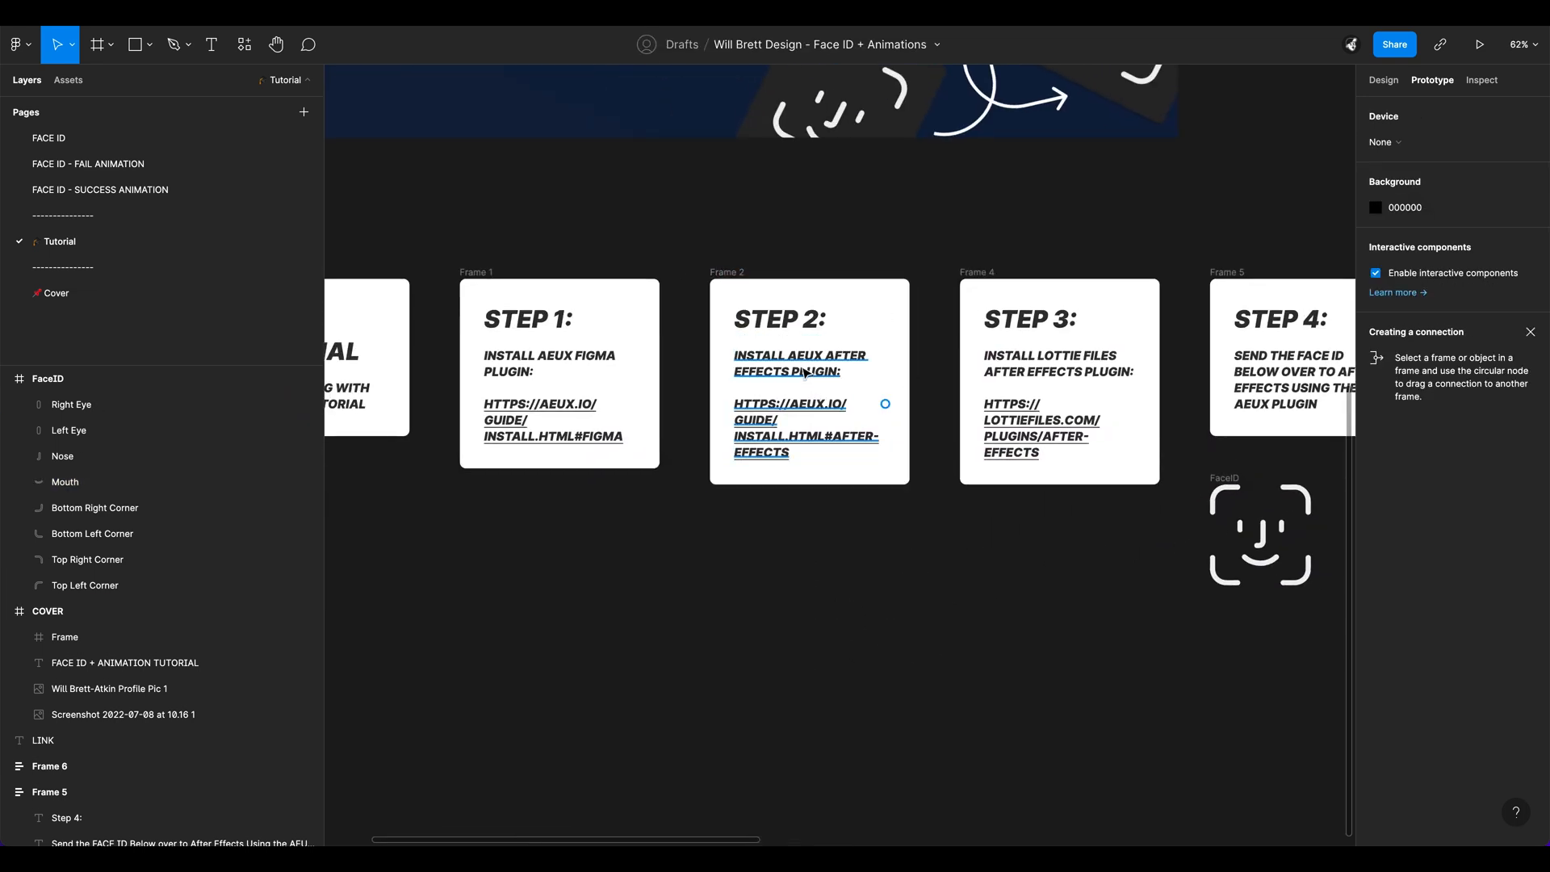
drag(723, 525, 805, 536)
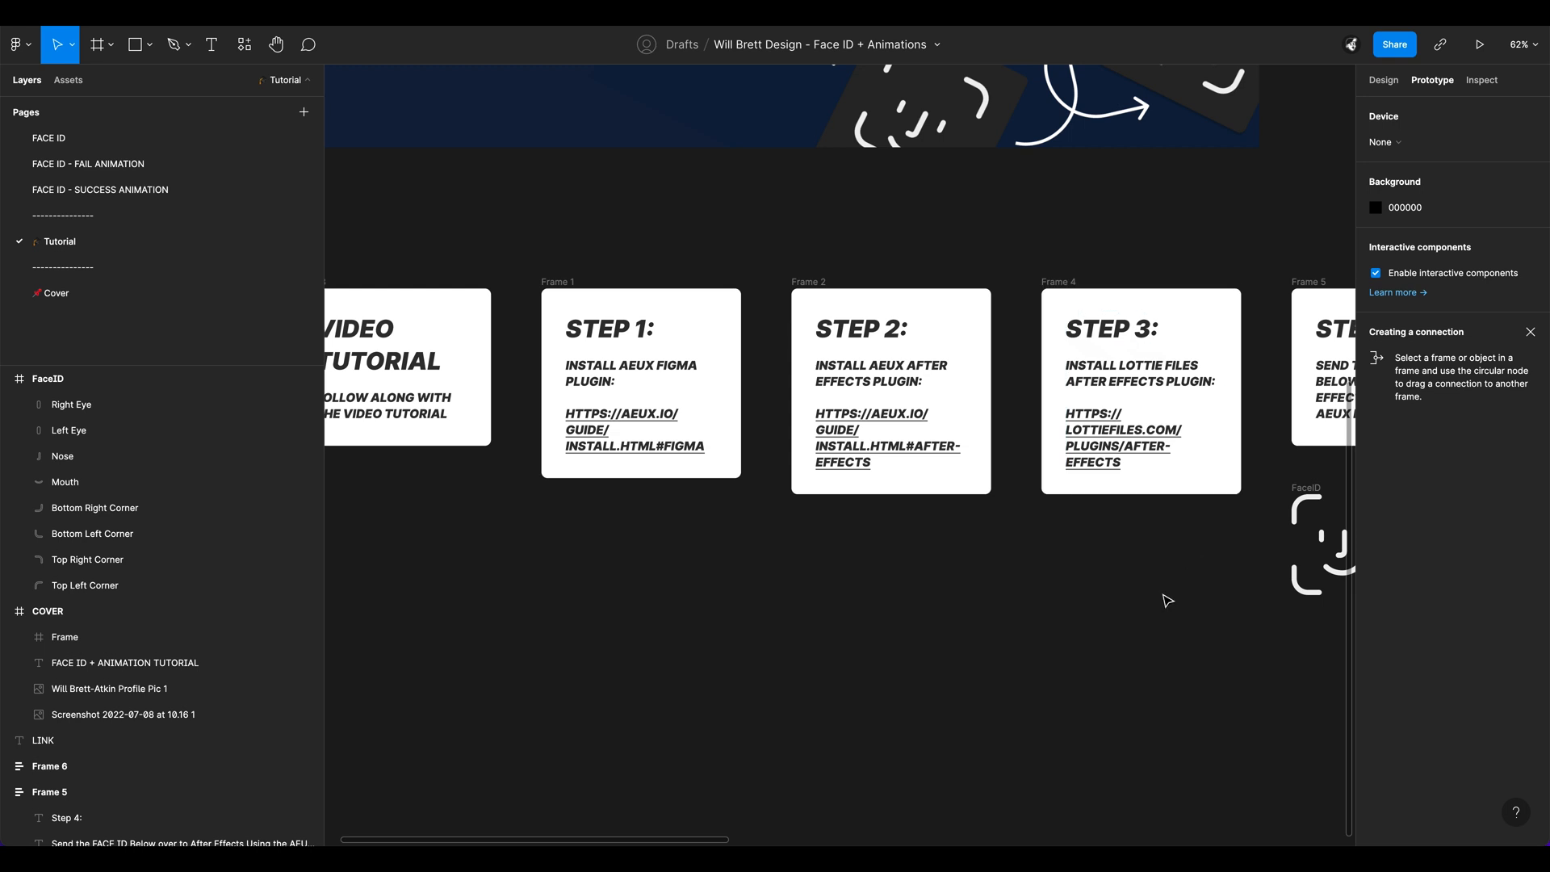
drag(1157, 595, 740, 562)
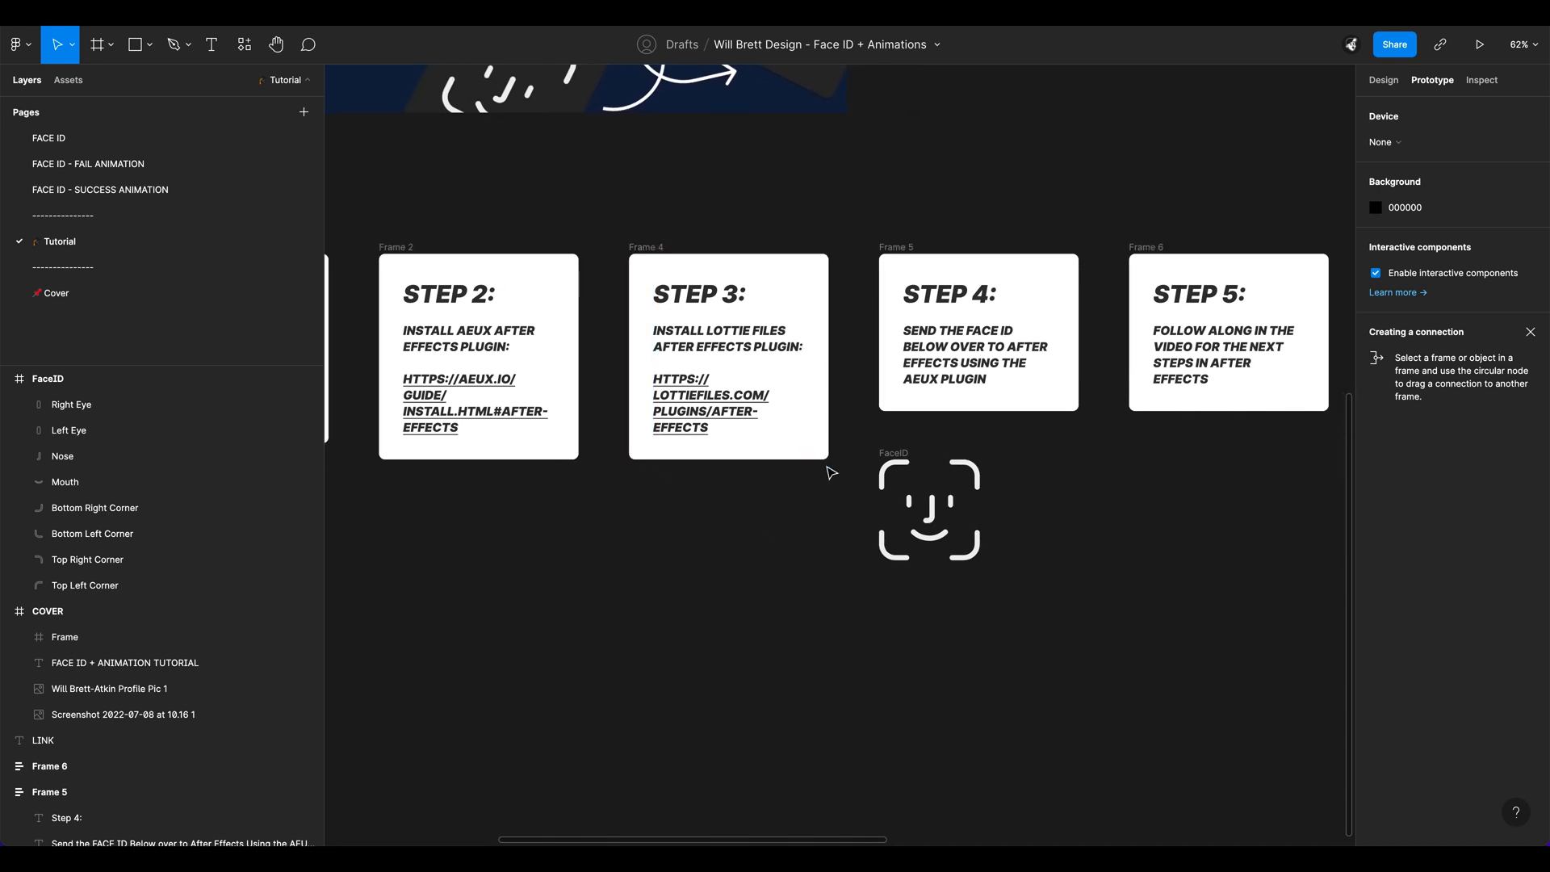
drag(829, 476, 824, 494)
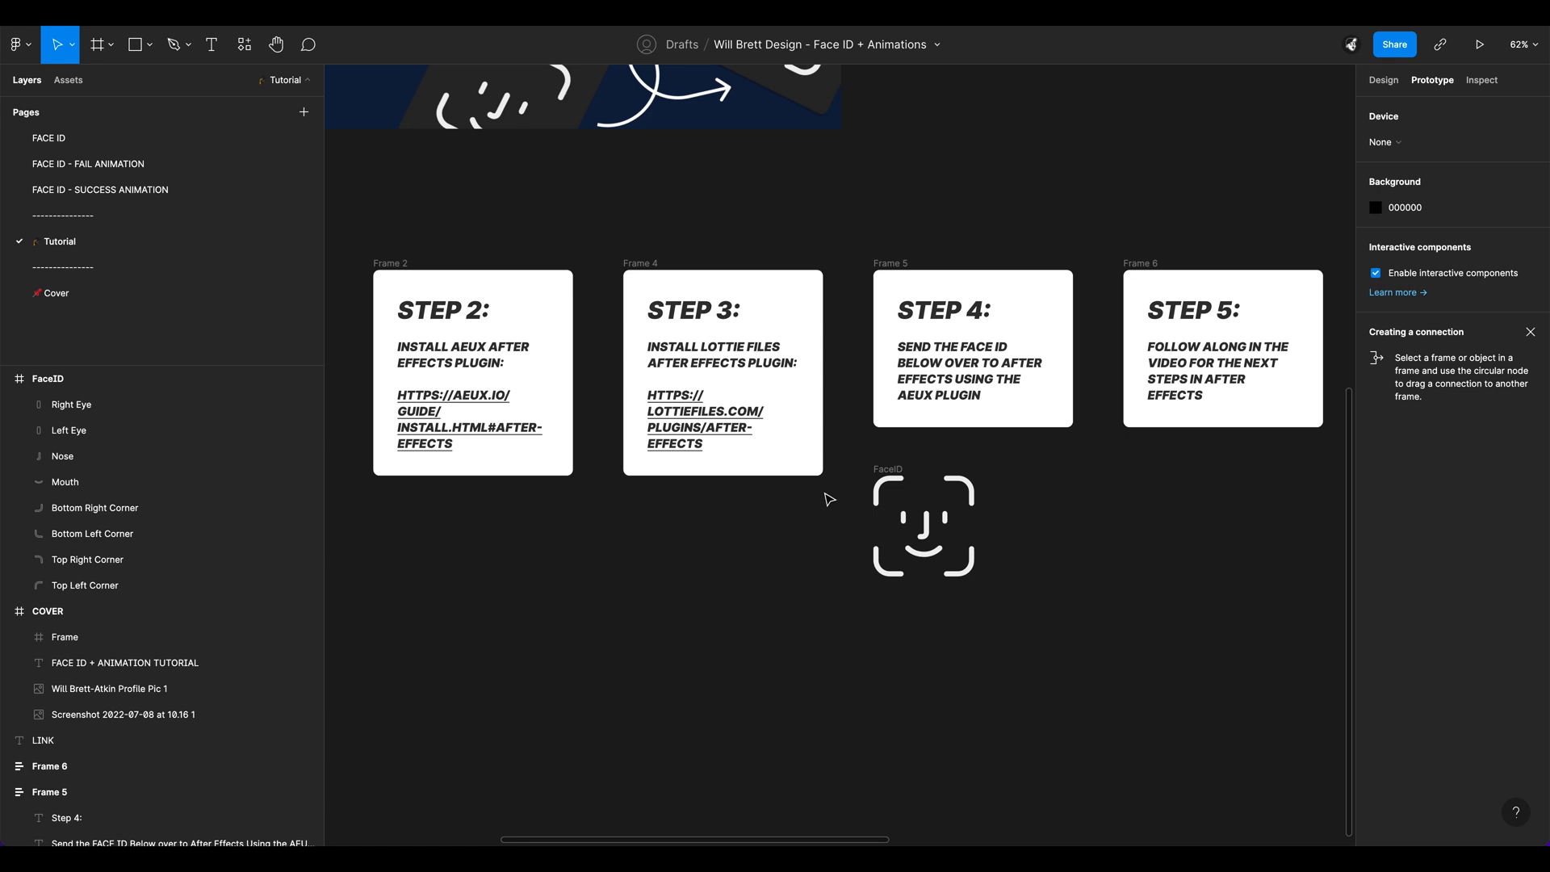
scroll(844, 521, down, 1)
drag(858, 502, 856, 526)
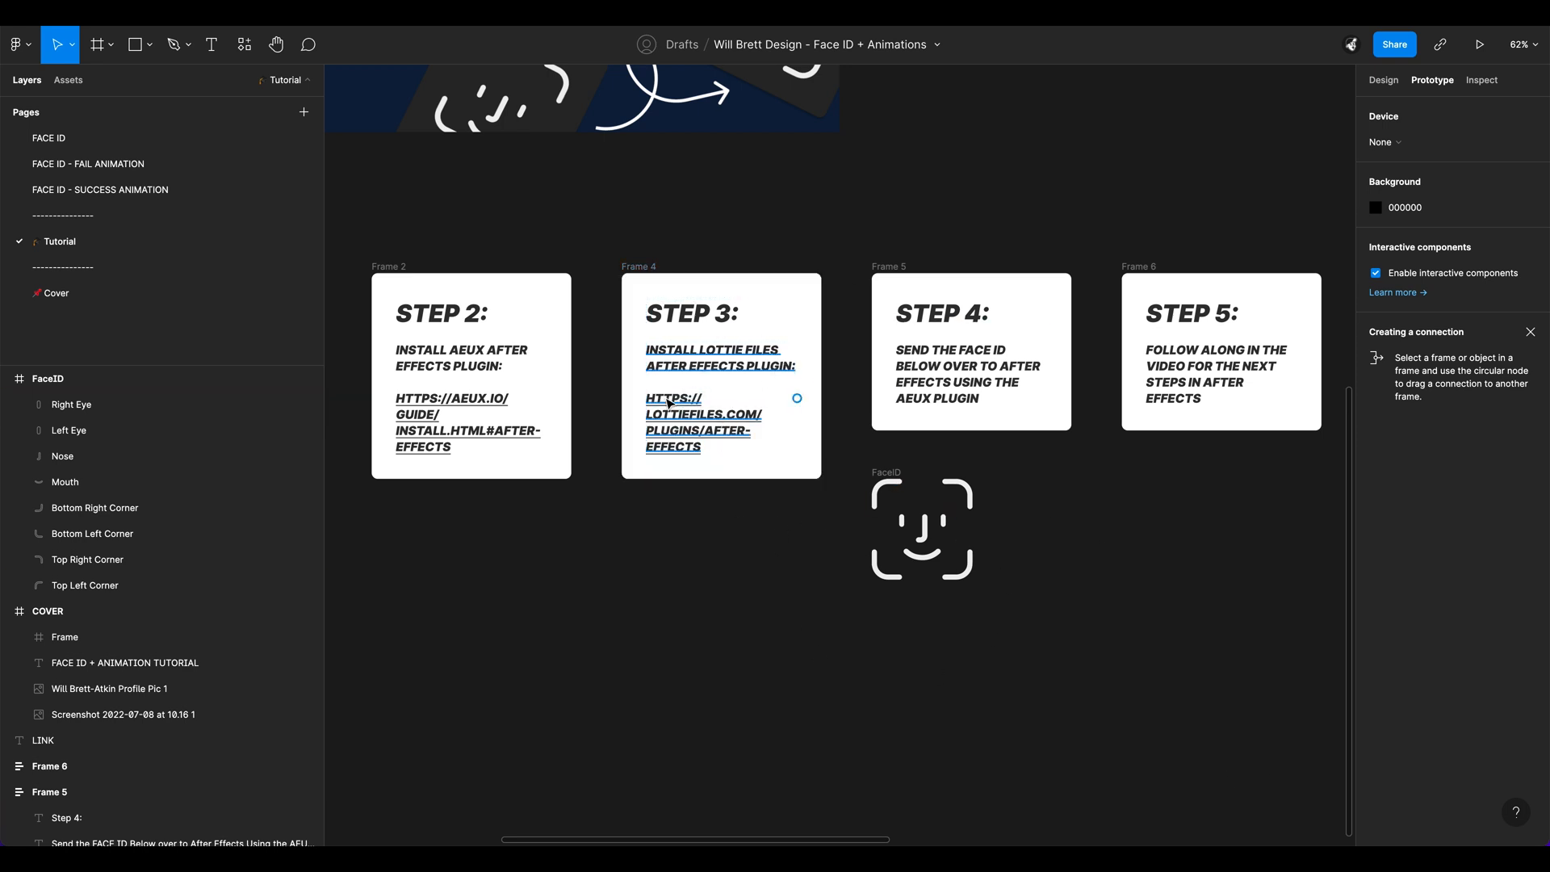
scroll(734, 512, left, 5)
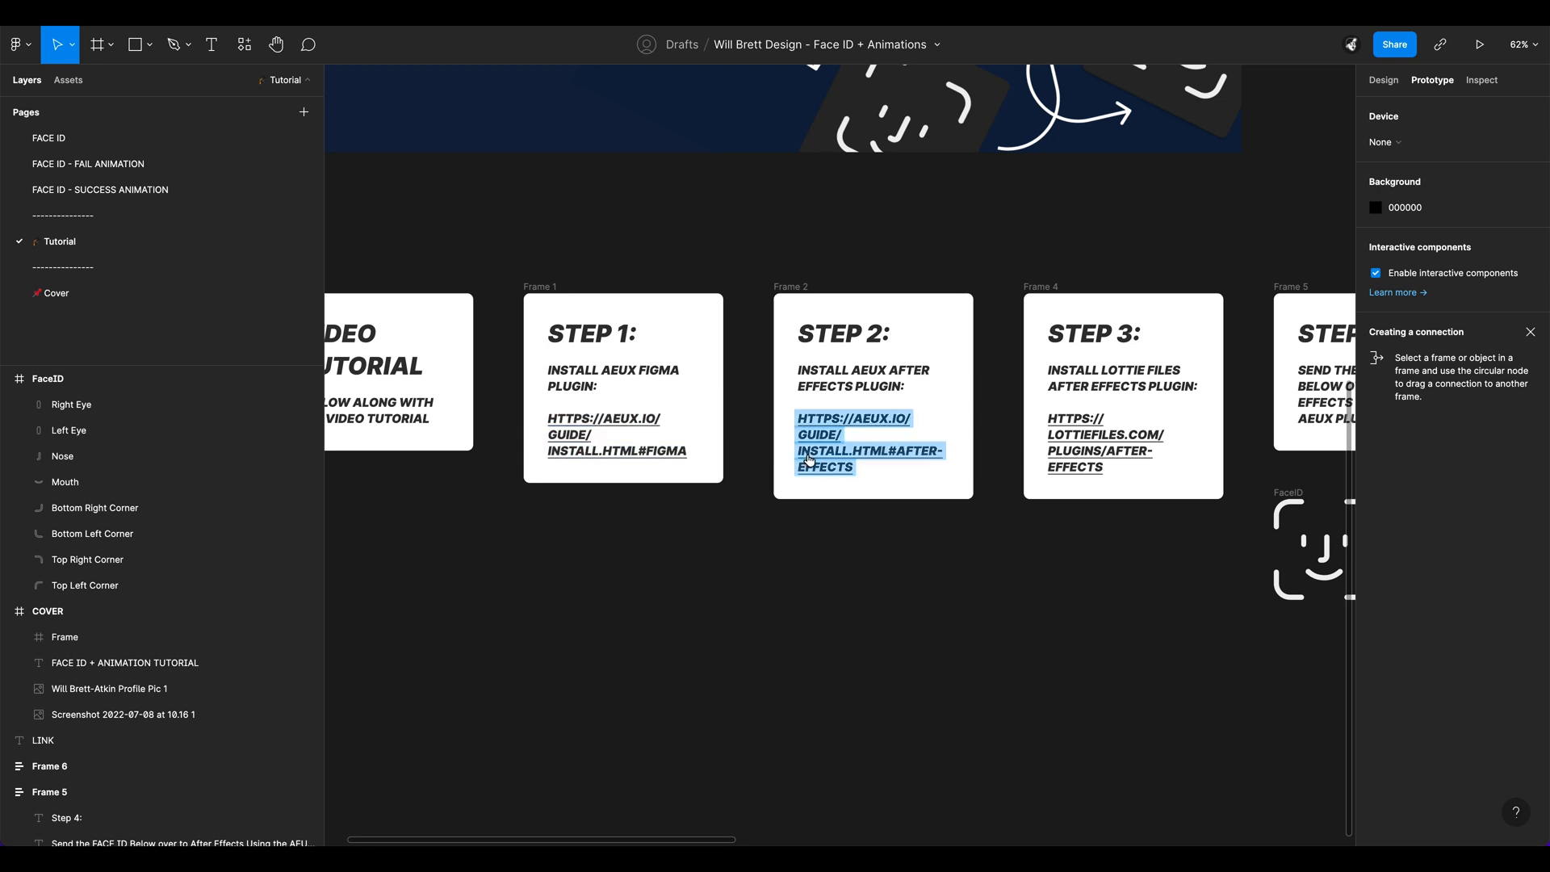
click(914, 436)
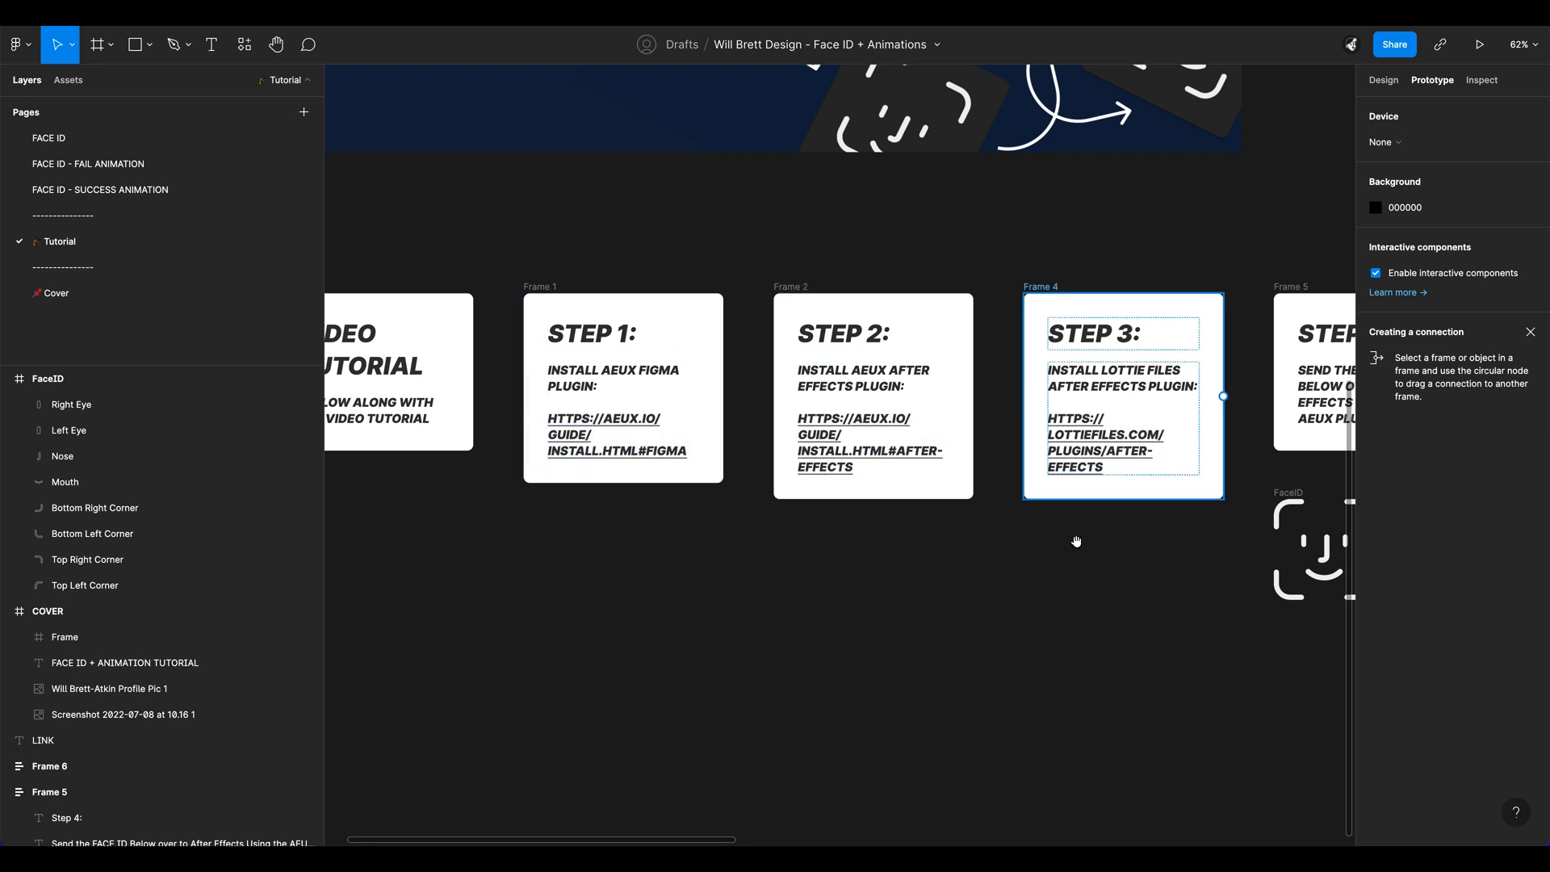
Step: Review the Step 3 to Step 5 cards, check that After Effects is open with an empty project, and return to the Figma file
scroll(1077, 536, right, 2)
scroll(1076, 536, down, 1)
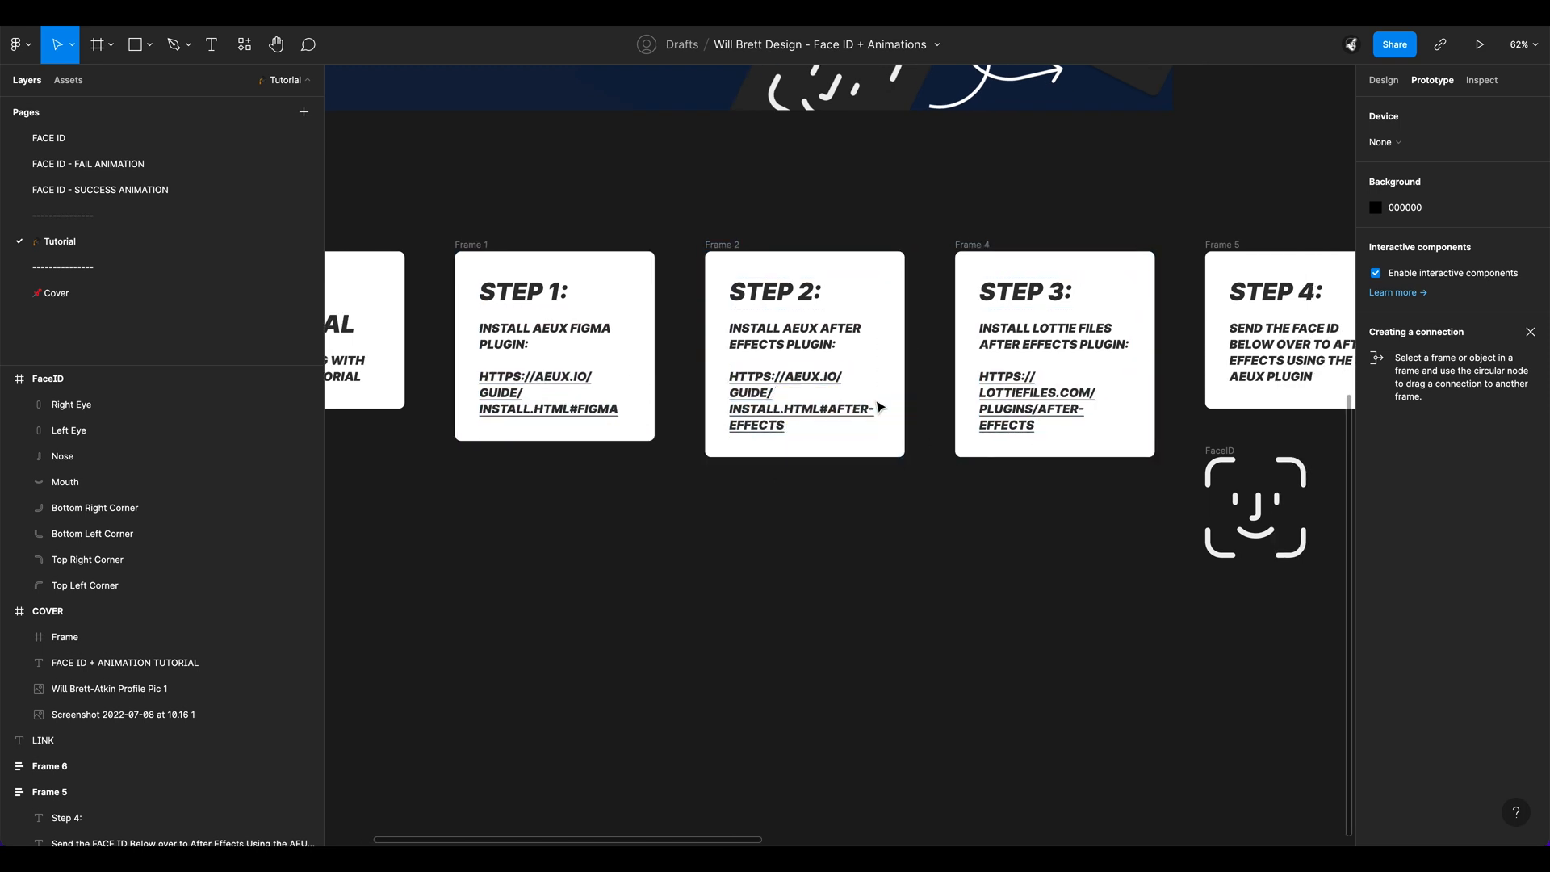
drag(956, 592, 470, 637)
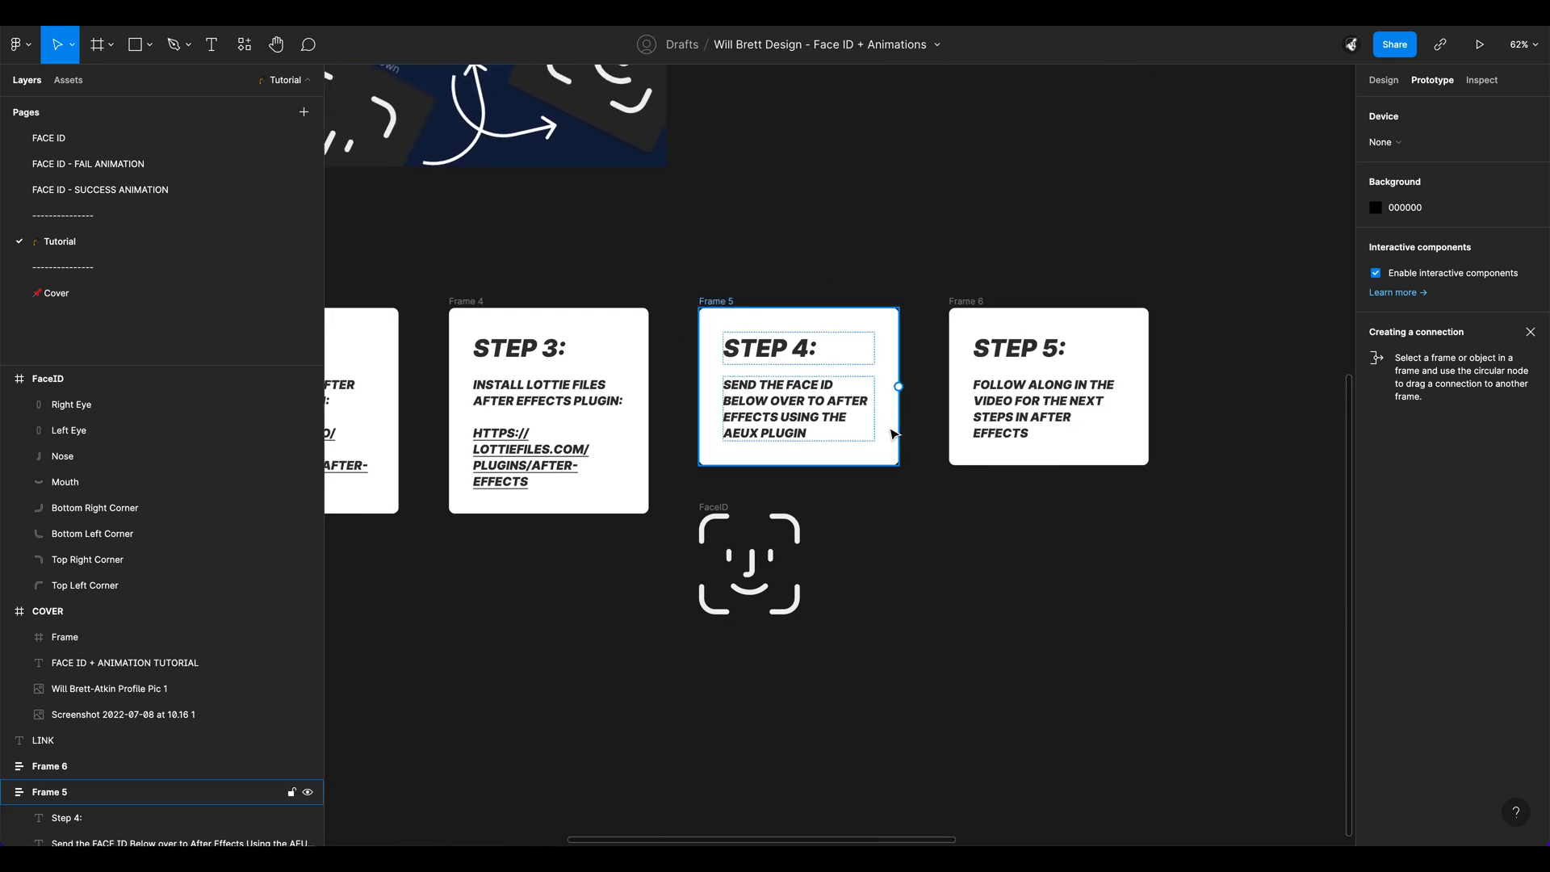
drag(1045, 520, 1049, 492)
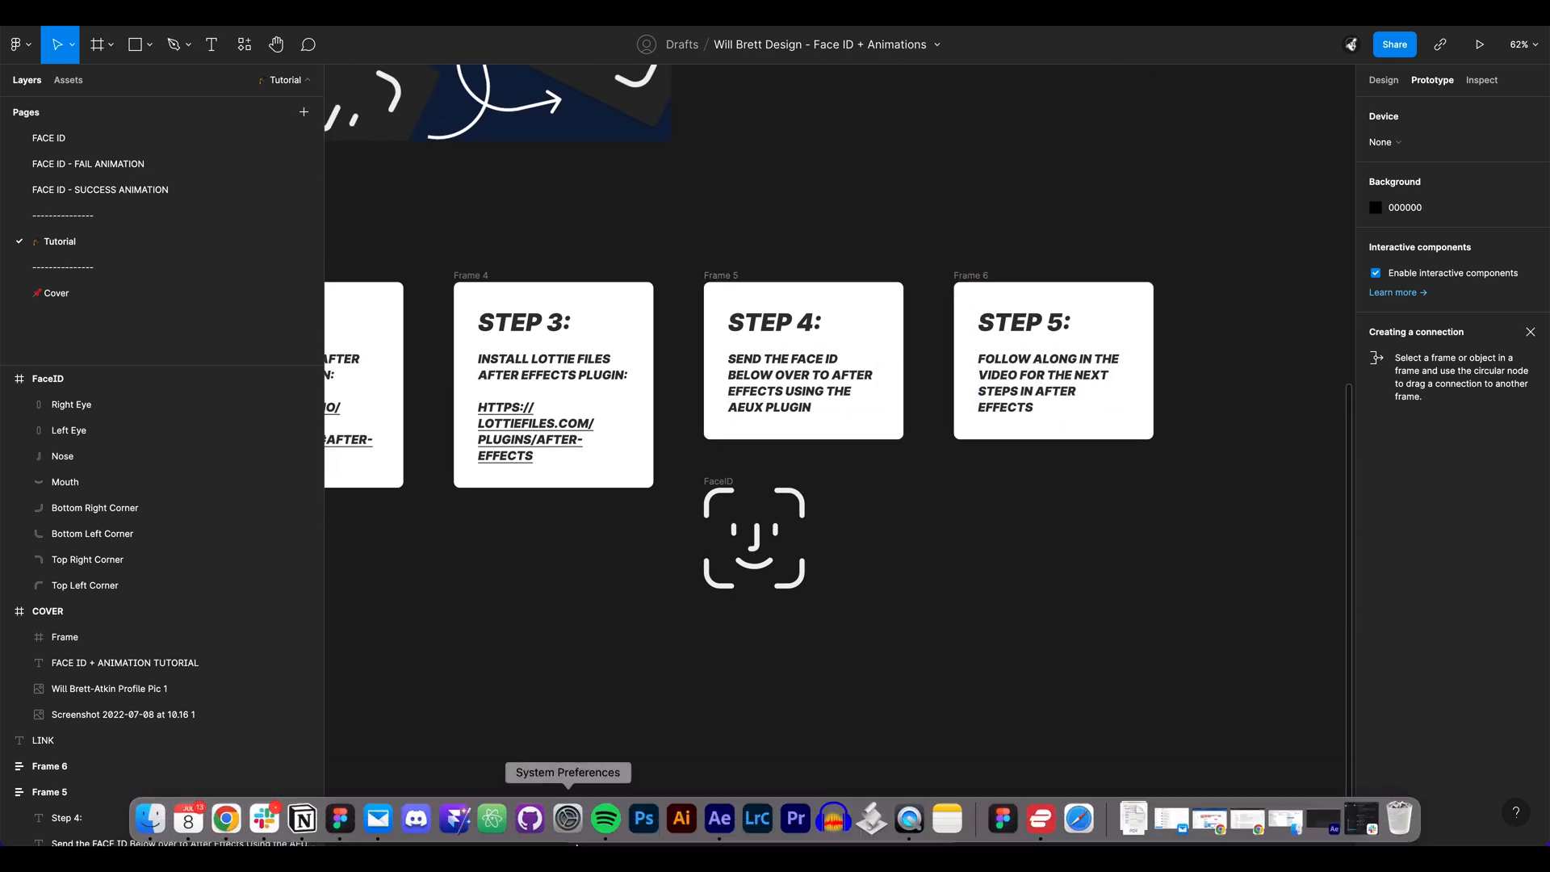
click(724, 824)
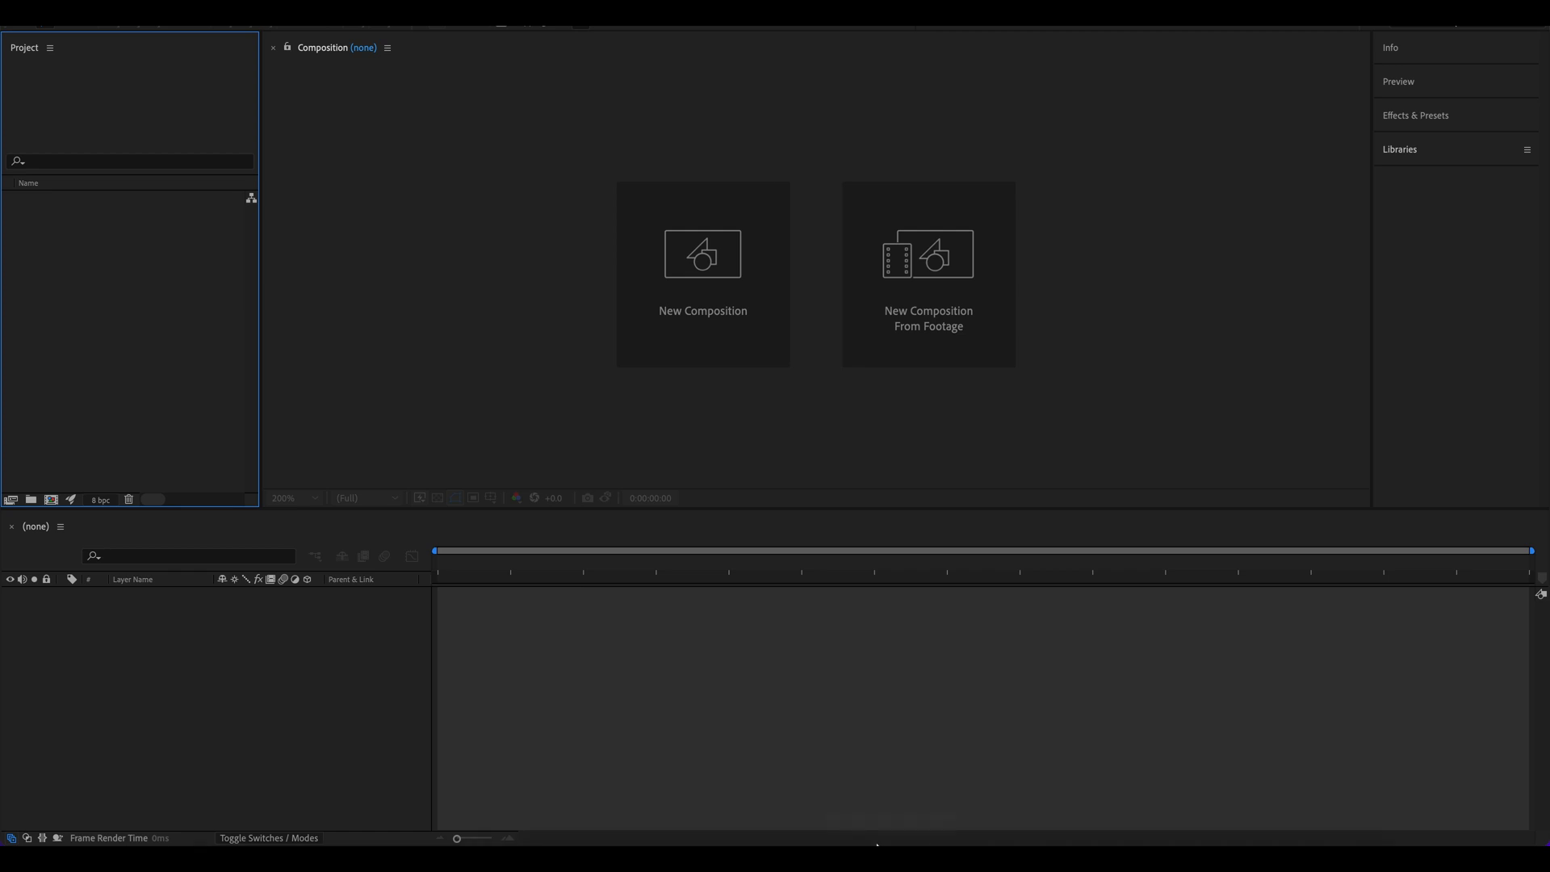
mouse_move(877, 845)
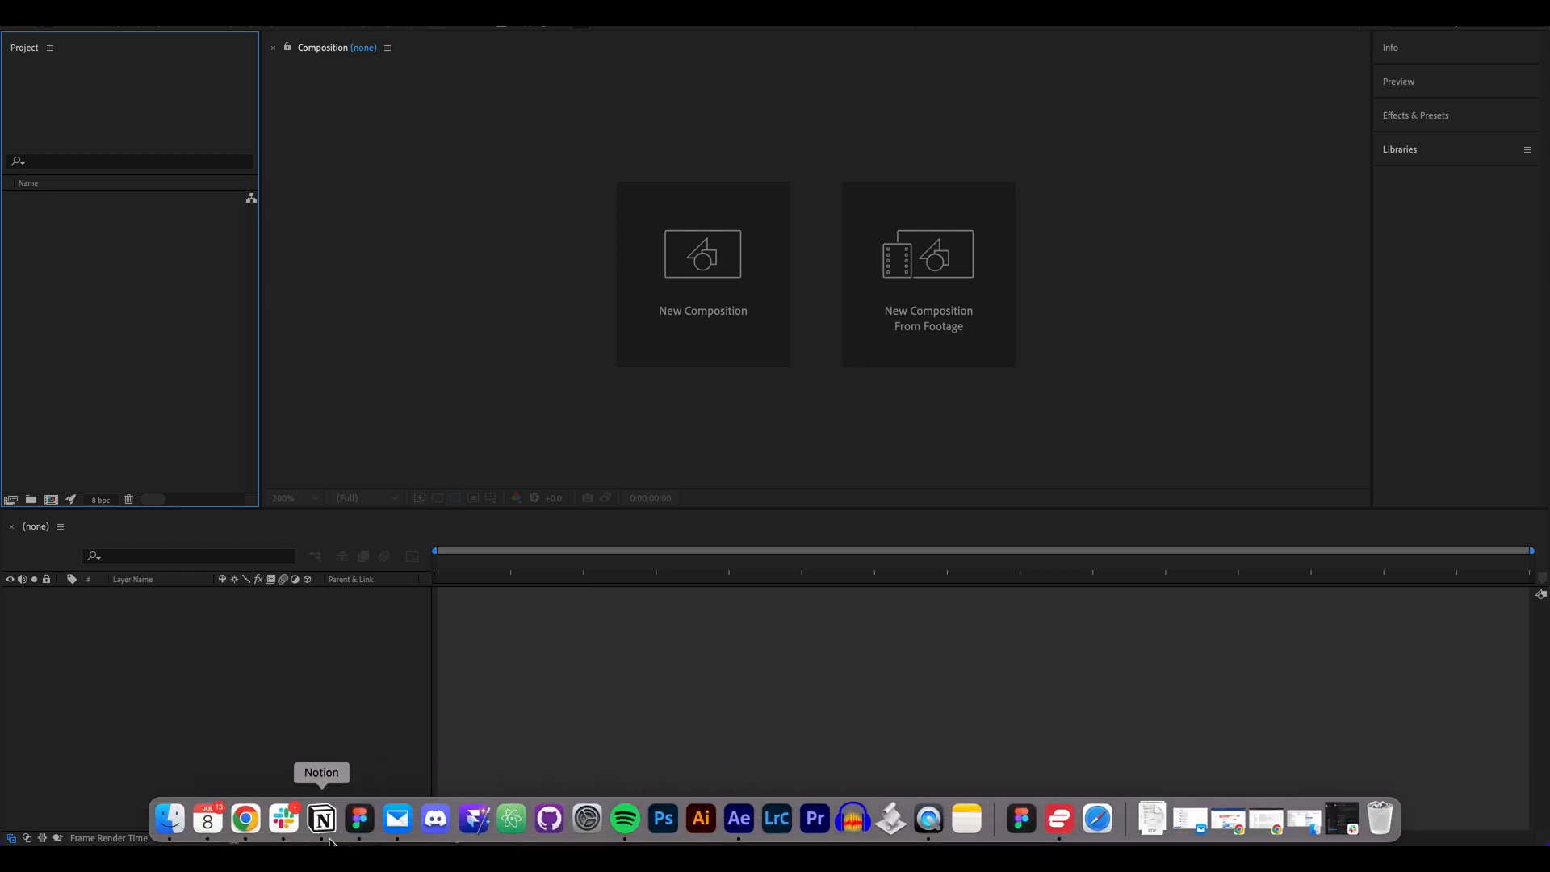
click(359, 822)
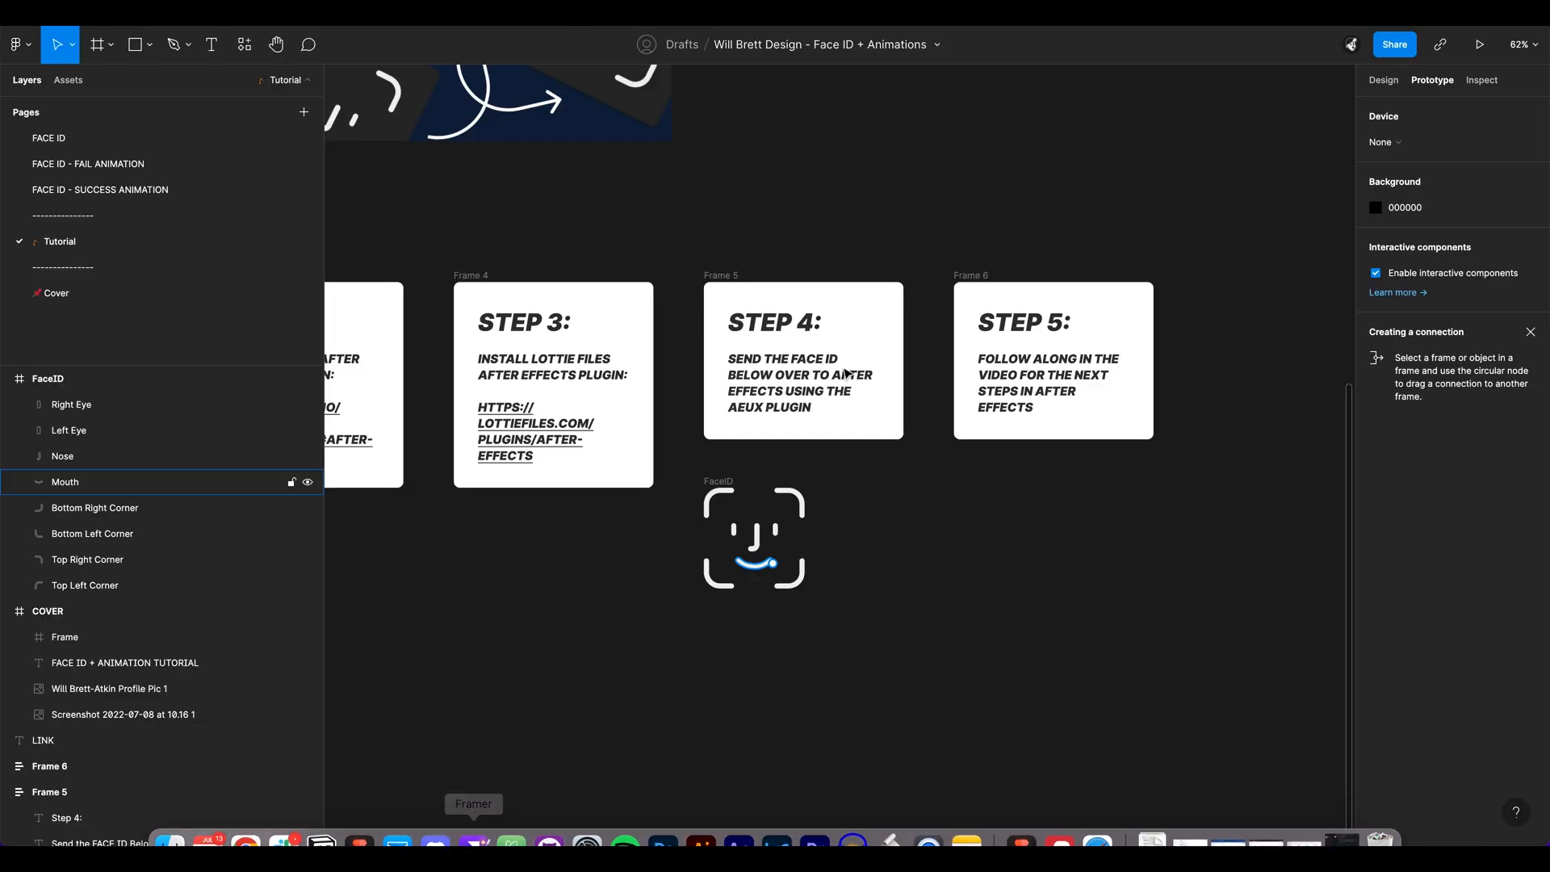
Step: Run the AEUX development plugin on the FaceID frame and move its window clear of the step cards
click(710, 484)
right_click(729, 483)
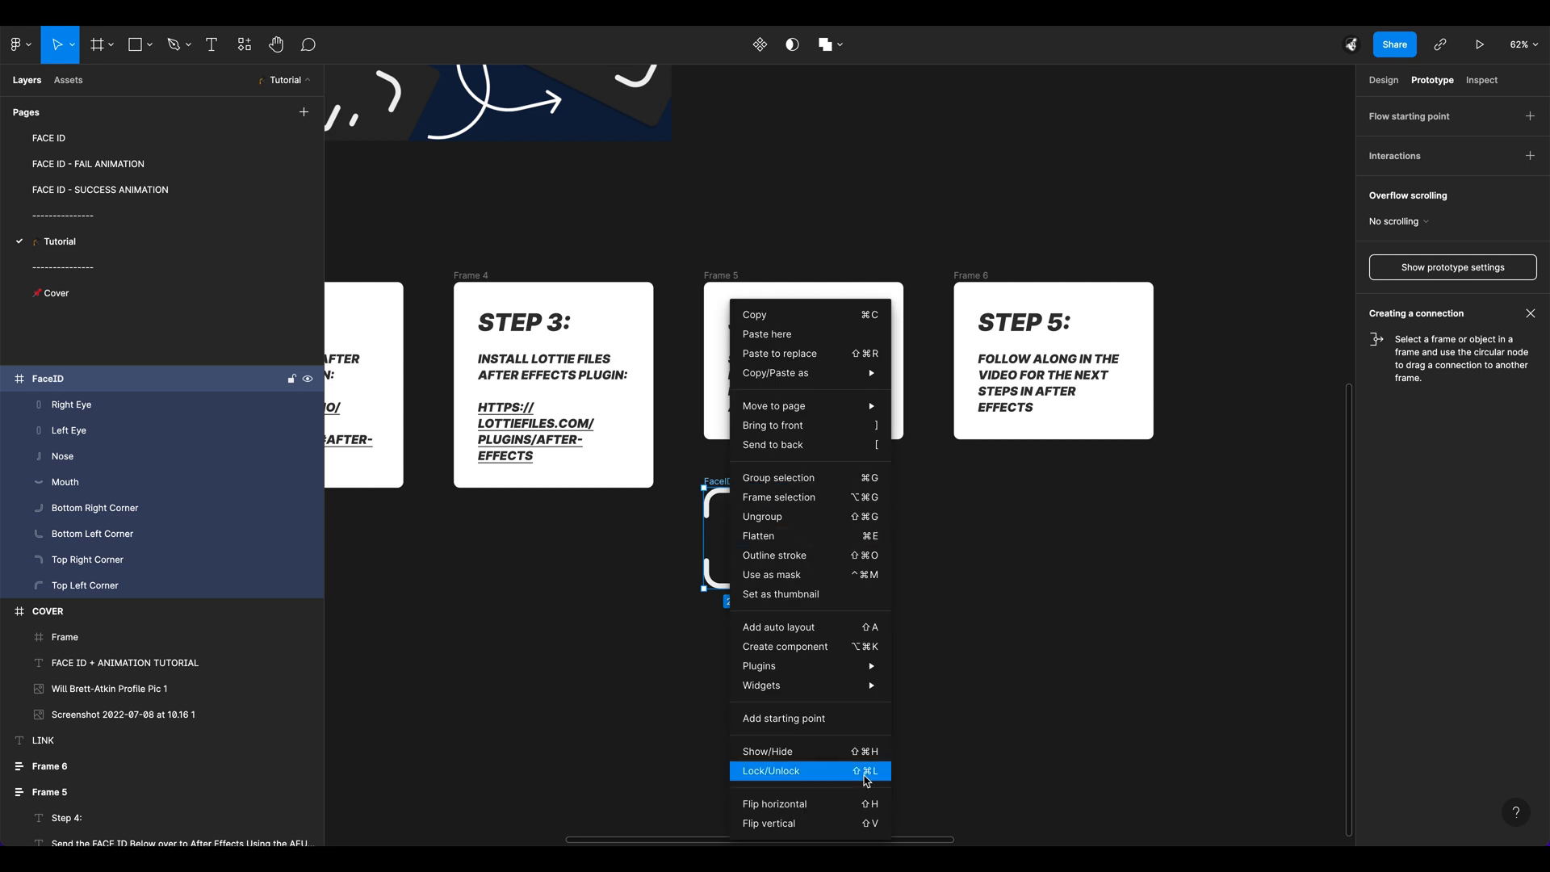
mouse_move(817, 668)
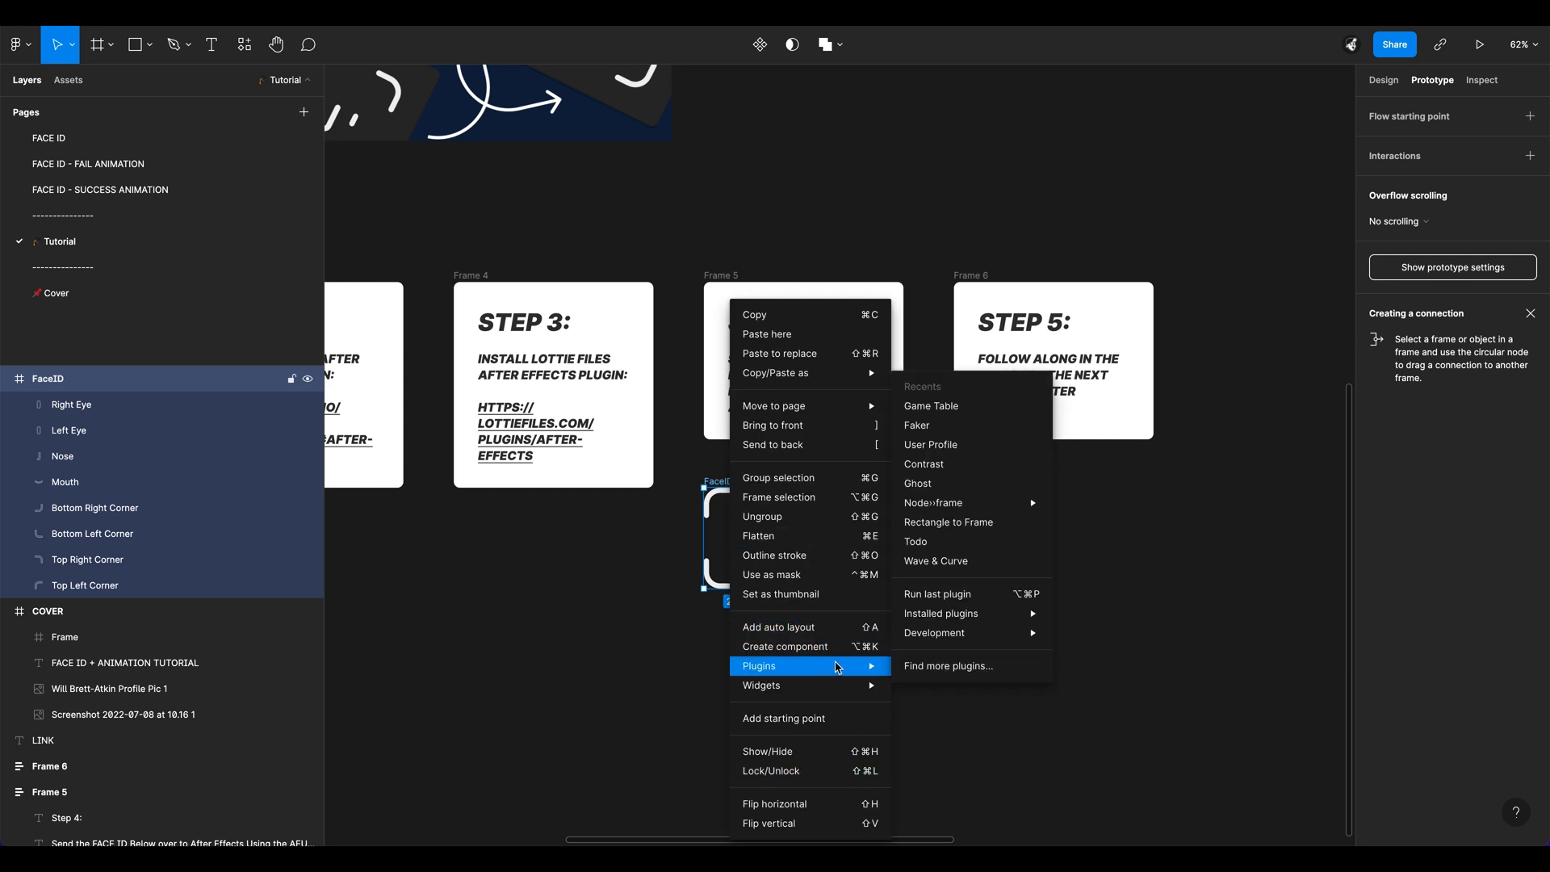
mouse_move(973, 639)
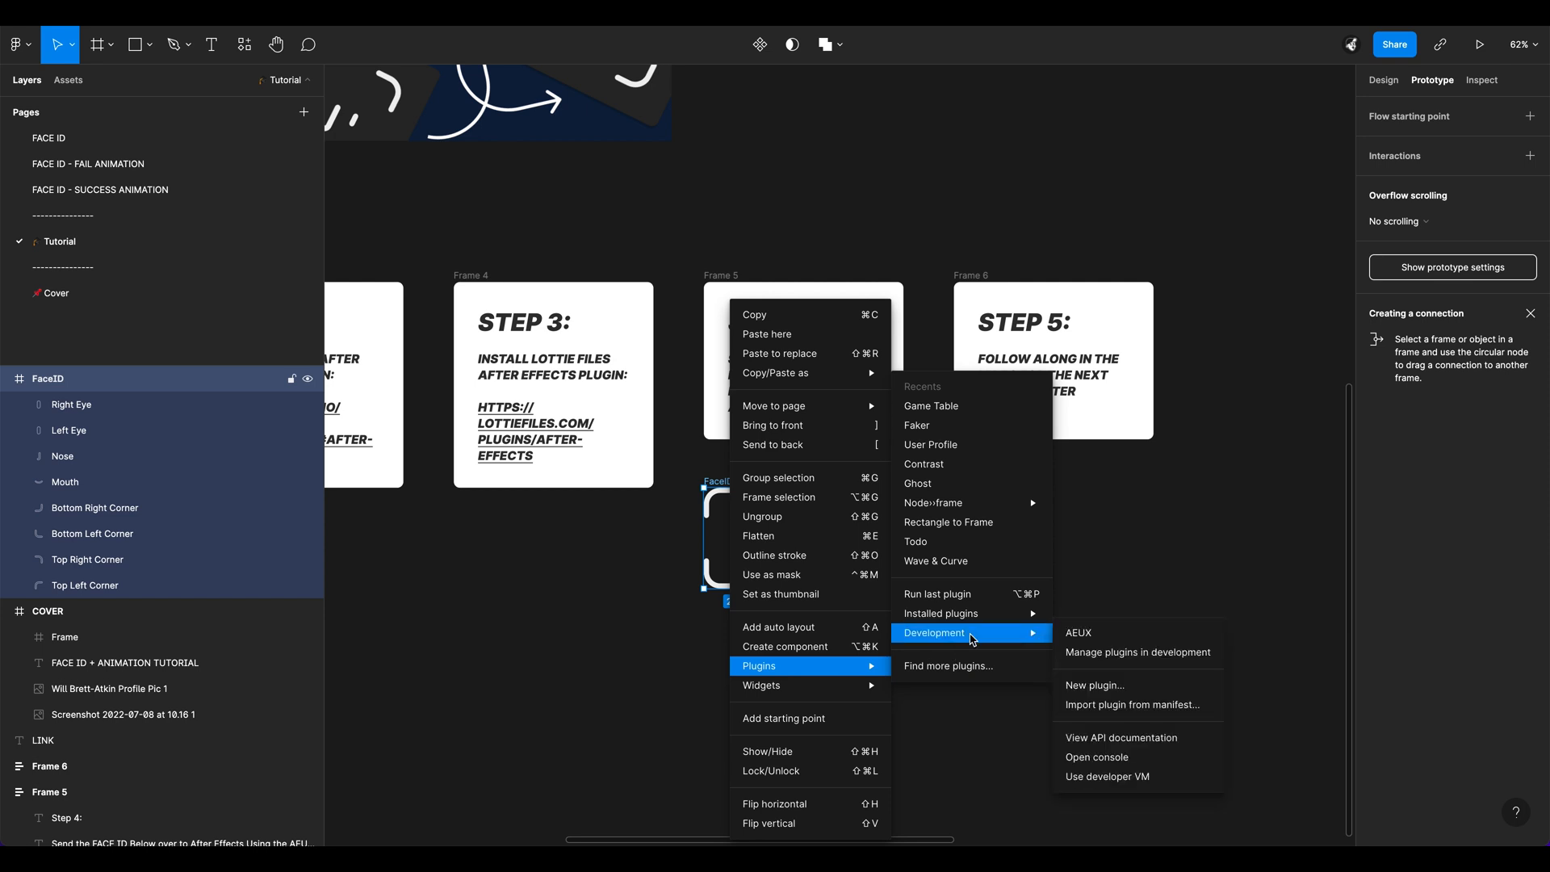
click(1082, 638)
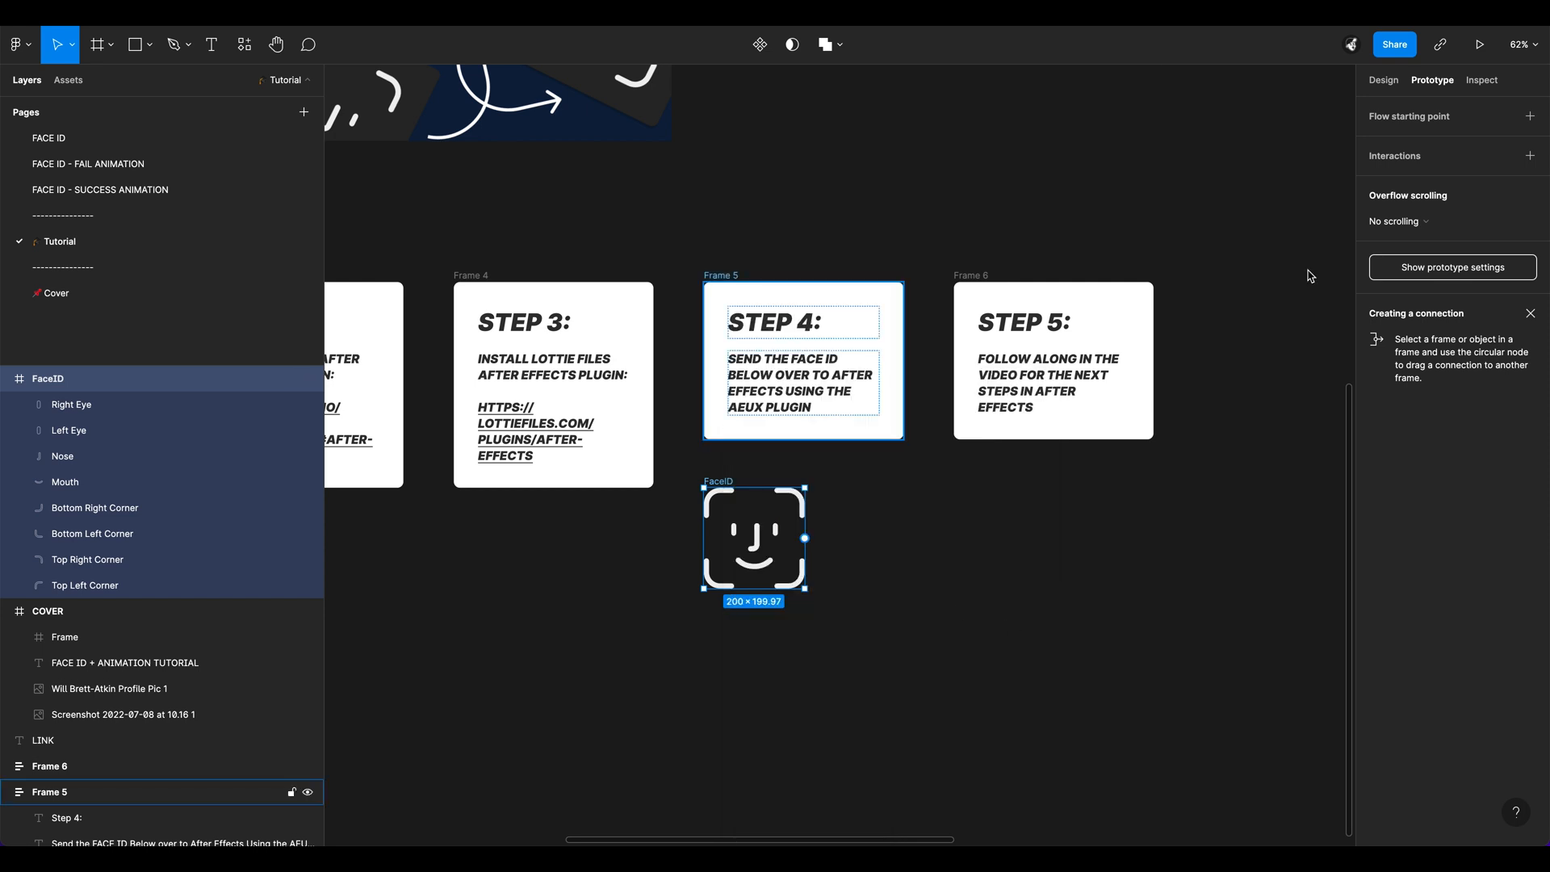
drag(779, 98, 1231, 95)
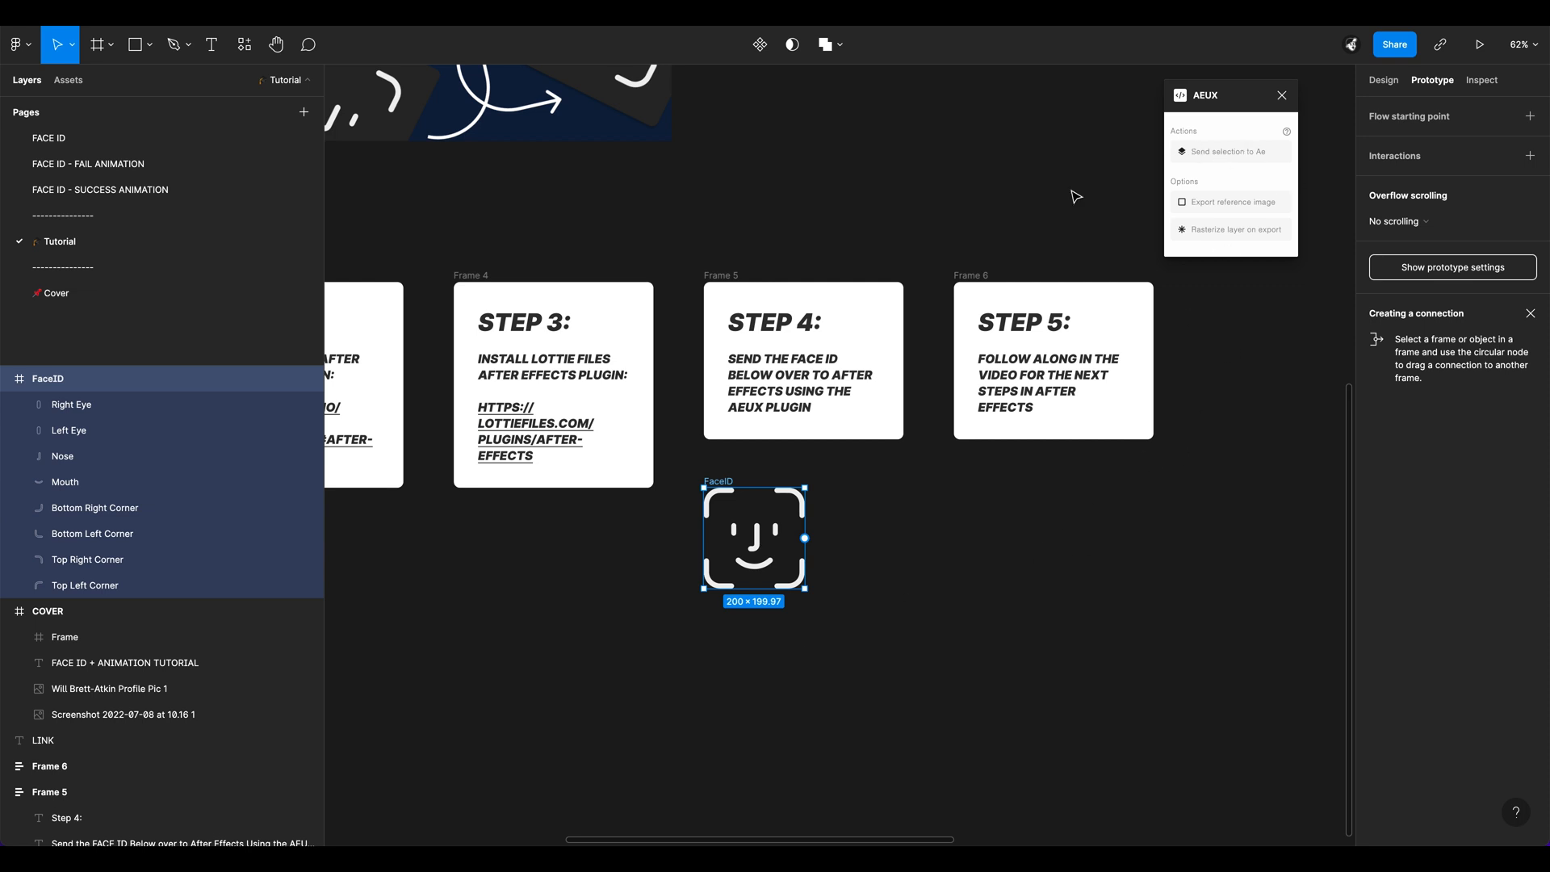
Step: Send only the Nose layer to After Effects with AEUX, view the resulting composition, and return to Figma
click(197, 456)
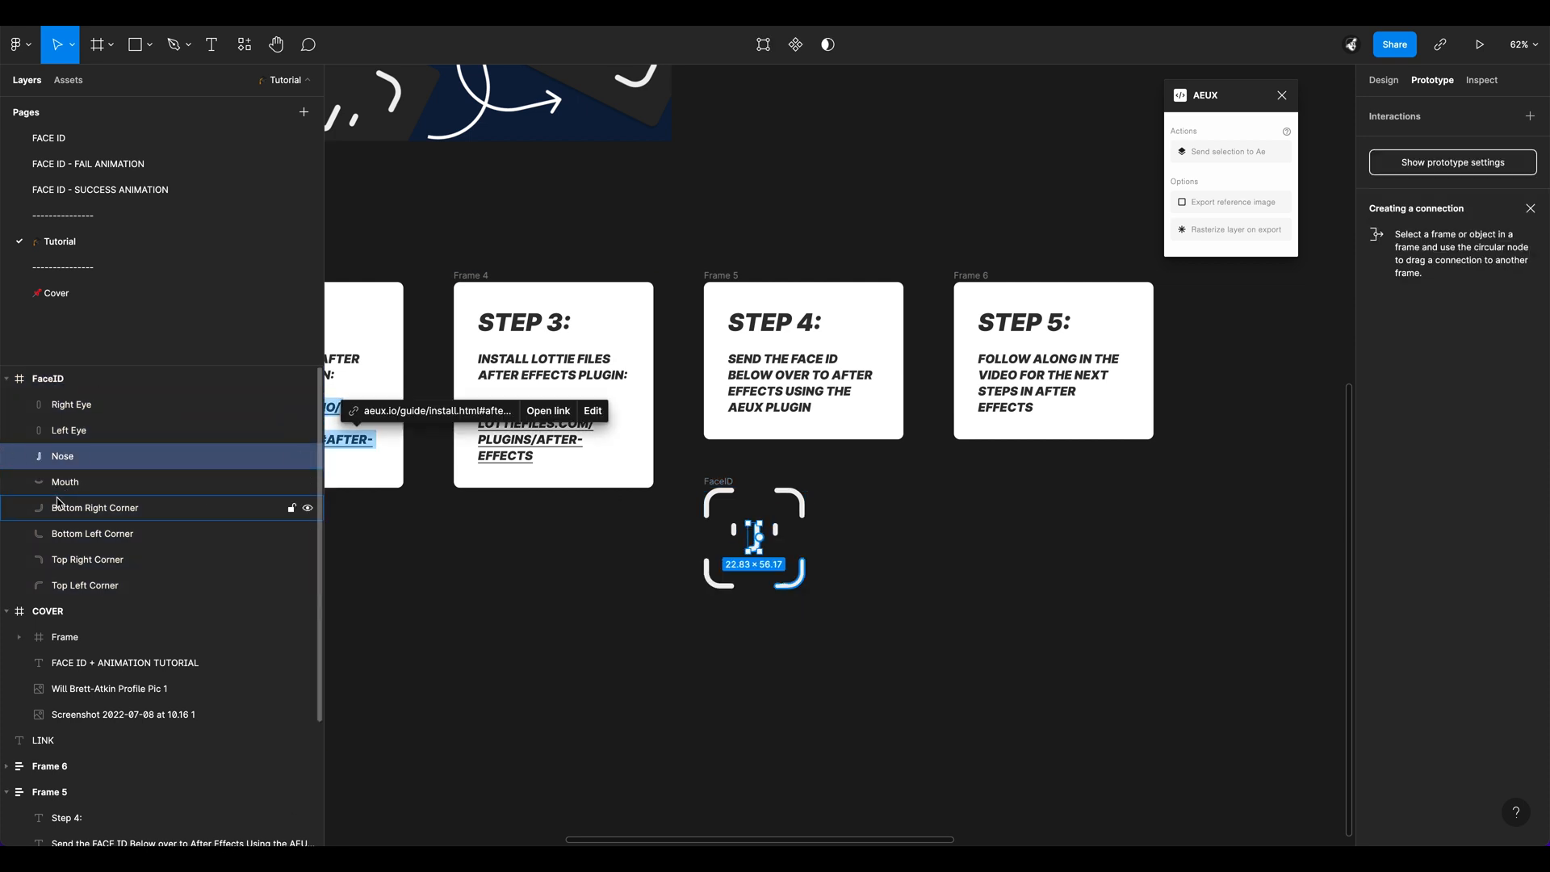
click(1231, 152)
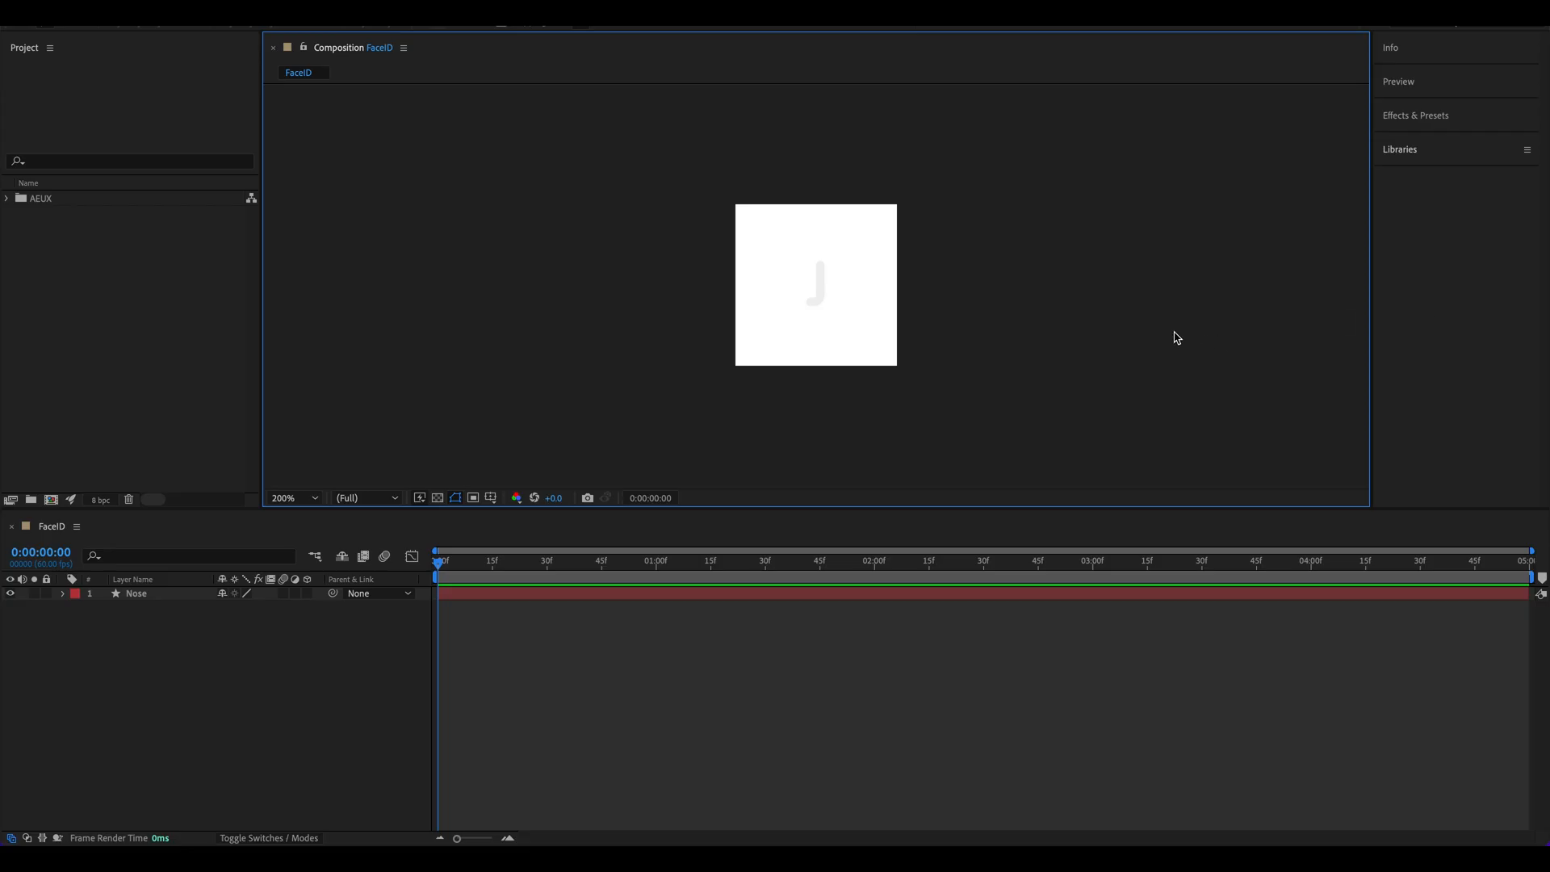
mouse_move(663, 825)
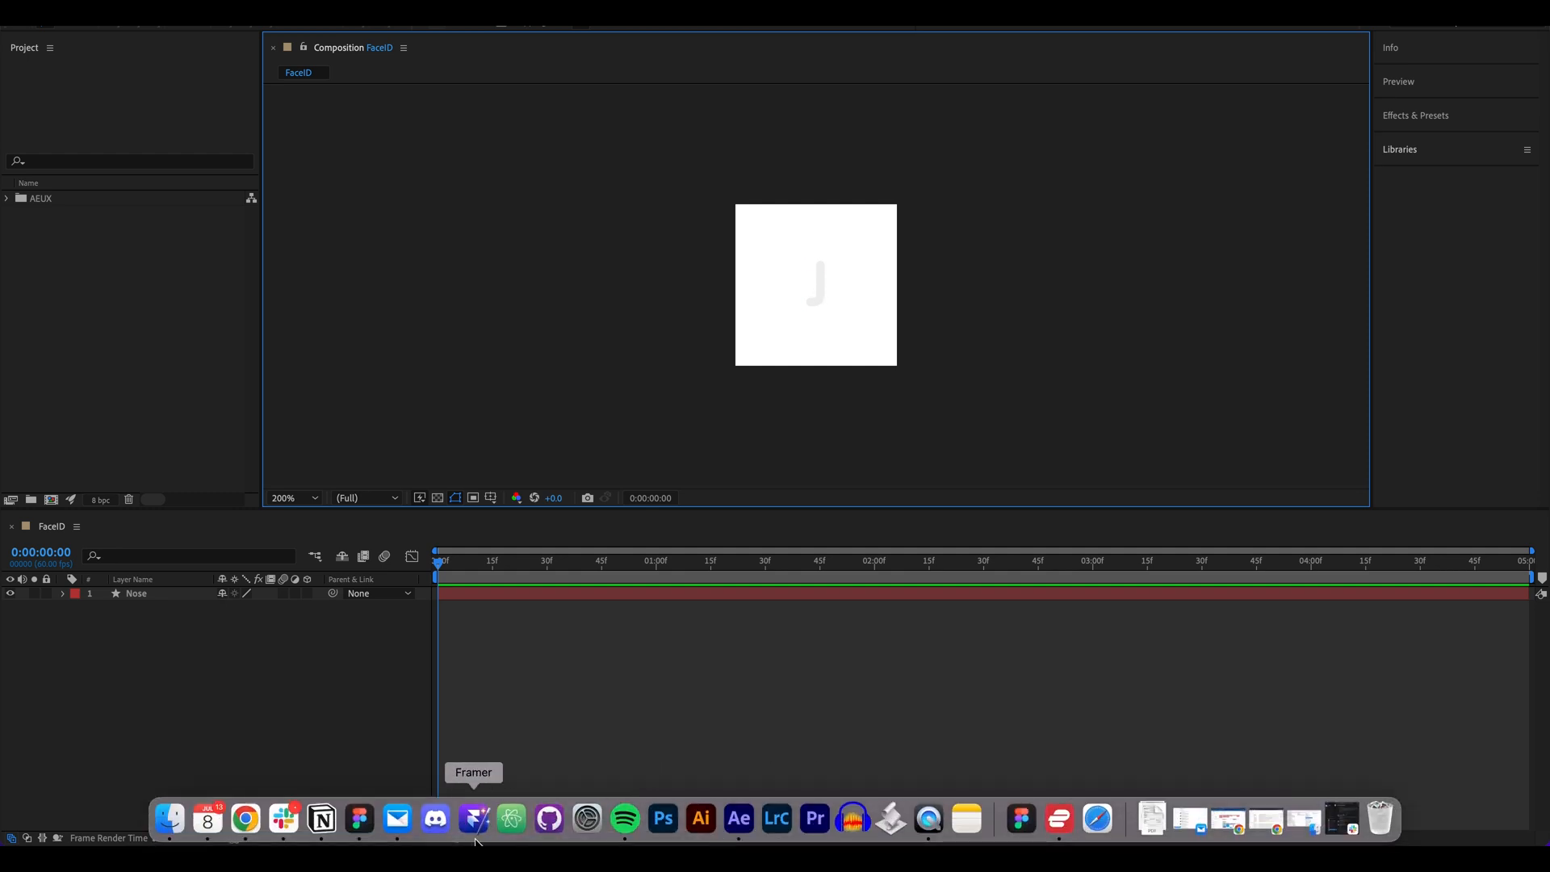
click(361, 819)
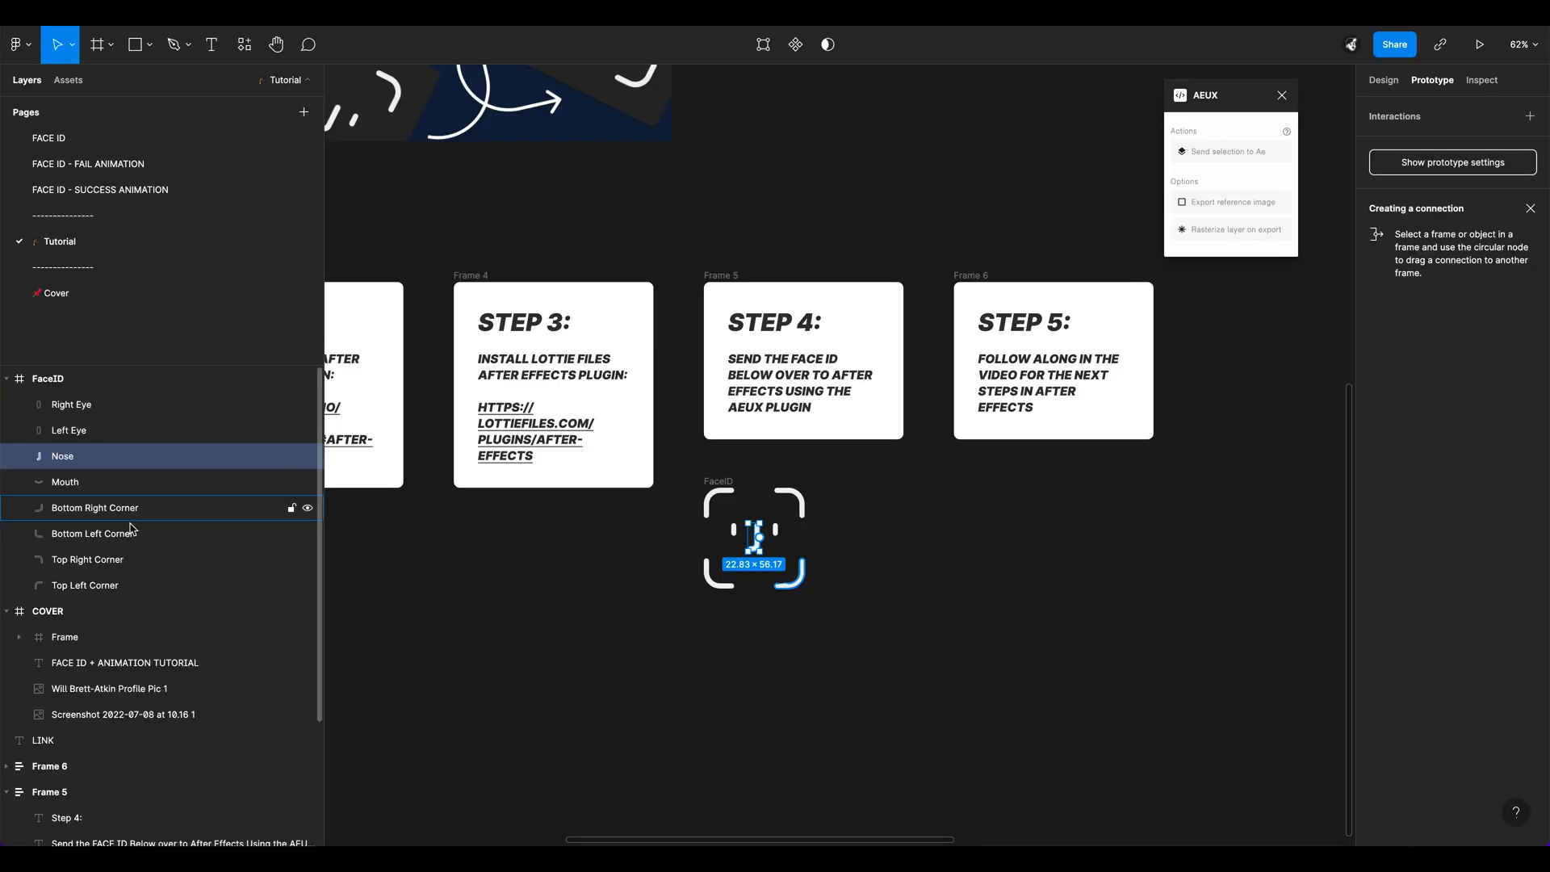
Step: Duplicate the FaceID frame beside the original, ungroup the copy, and try to send its loose layers to After Effects
click(711, 482)
drag(711, 482, 886, 482)
key(Return)
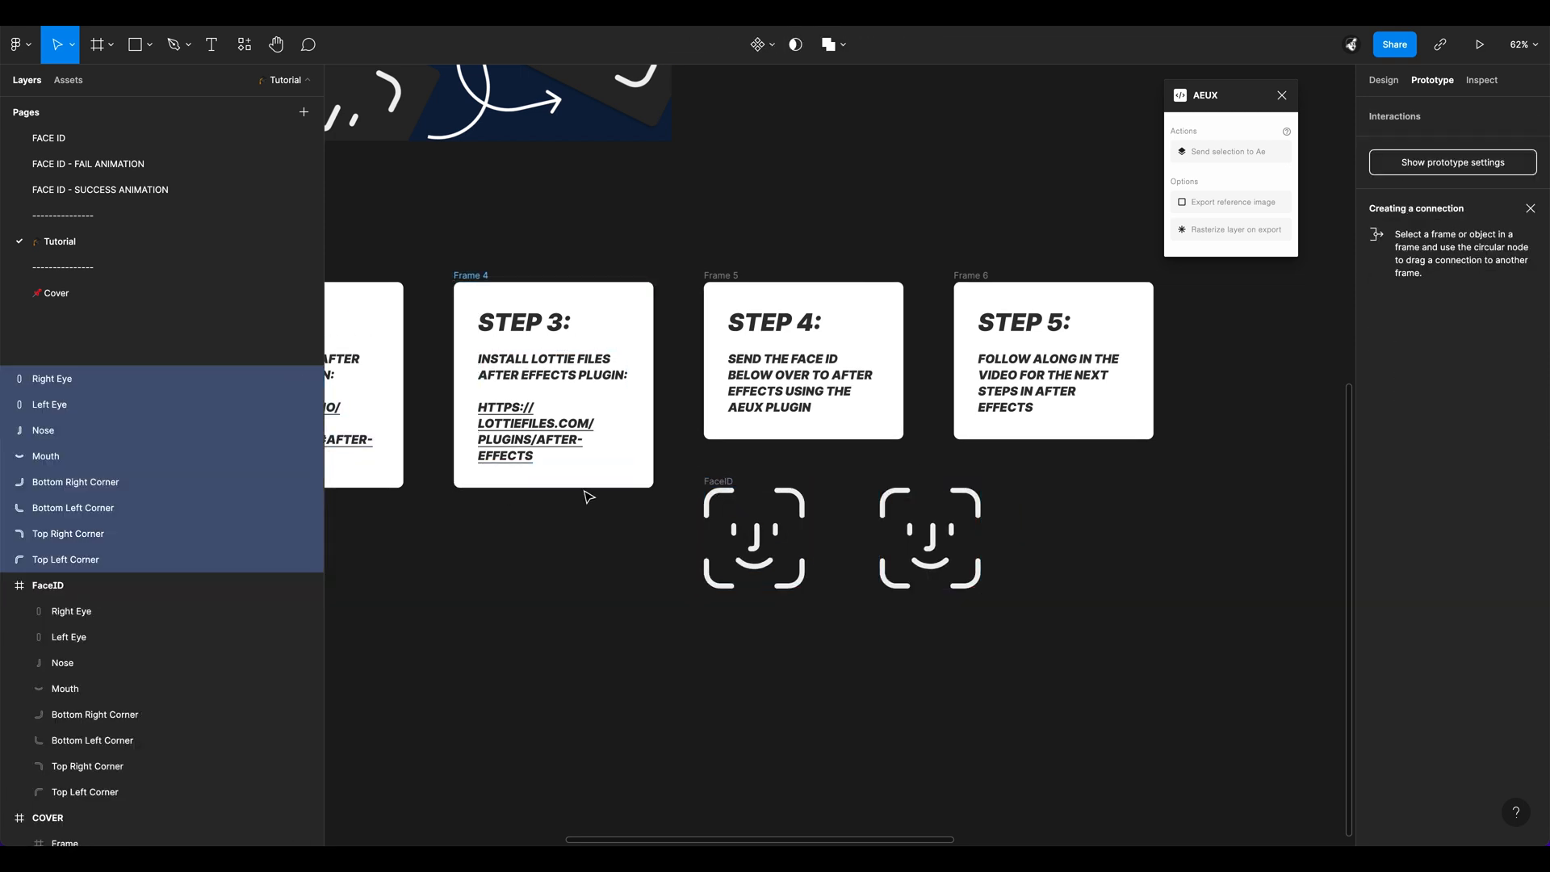
scroll(799, 526, up, 1)
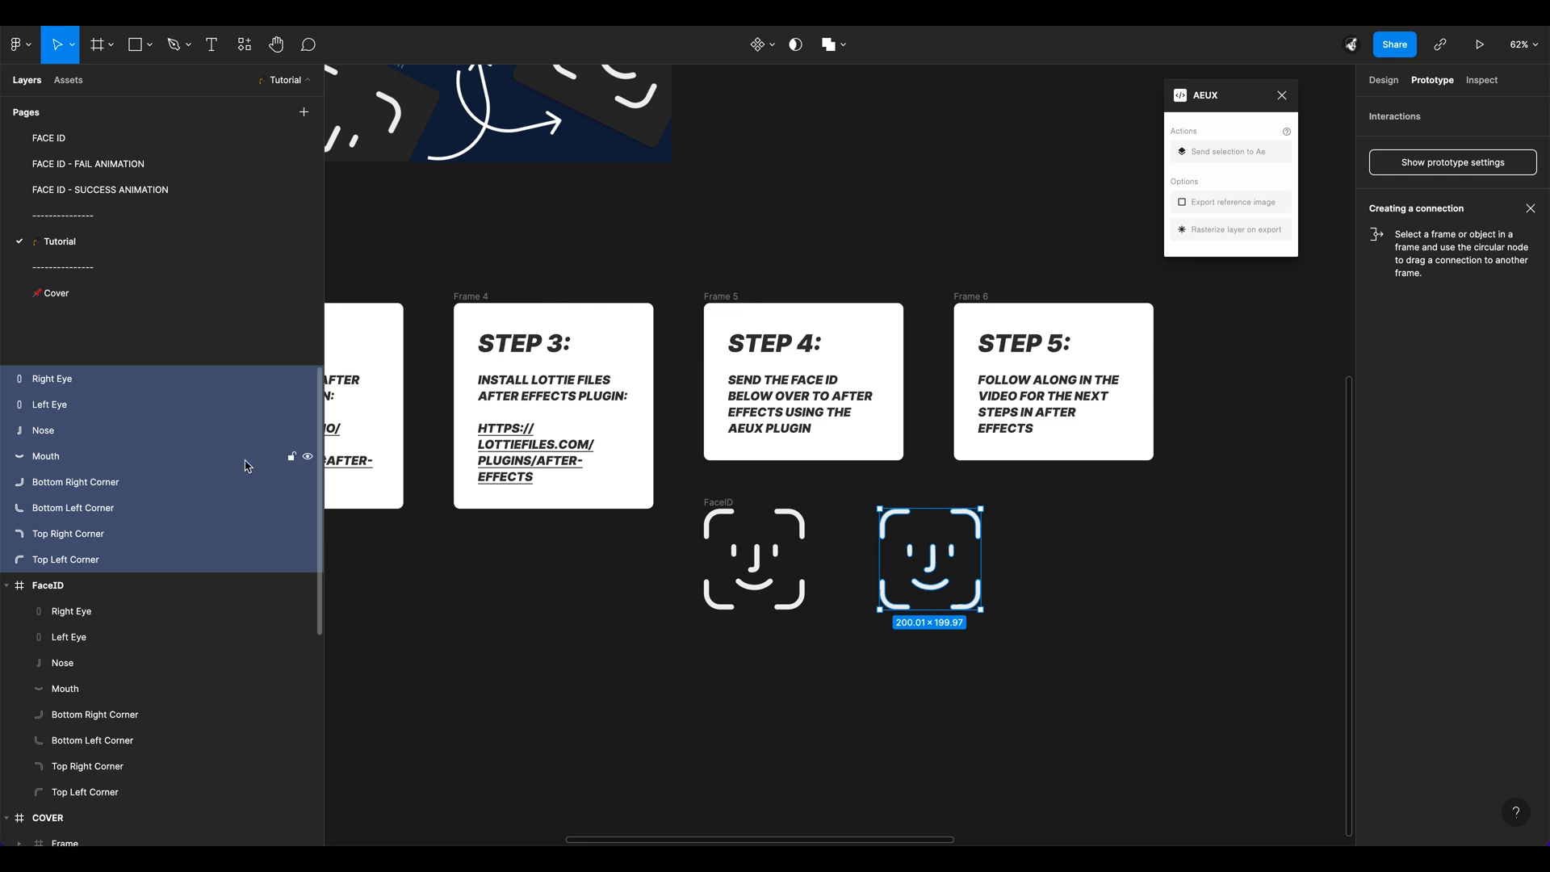
click(1250, 160)
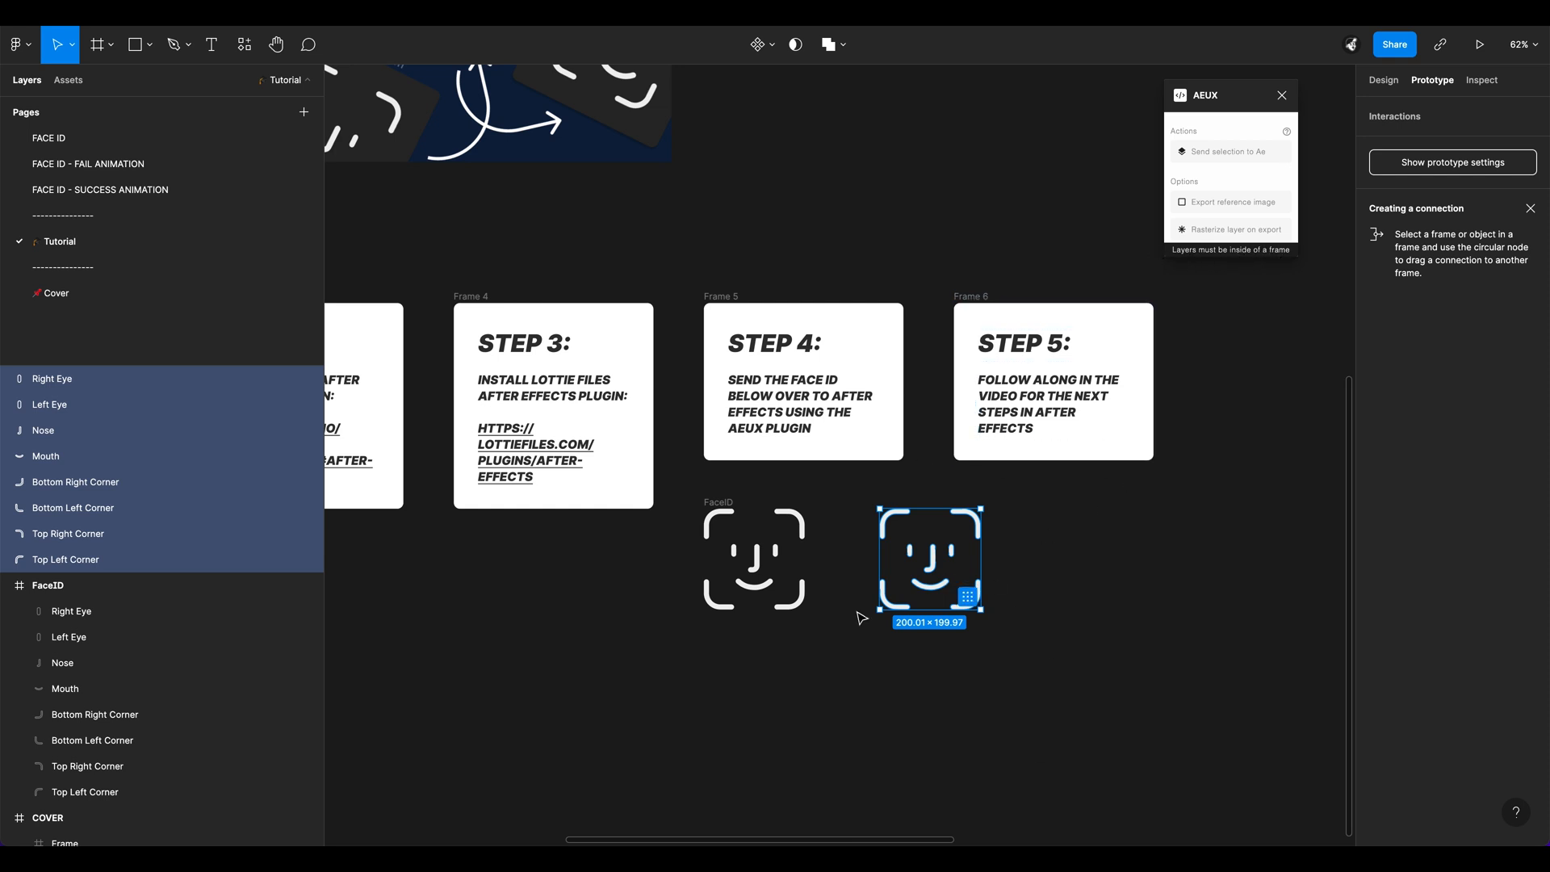
Step: Delete the ungrouped copy of the Face ID icon beside the original frame
click(978, 648)
drag(1082, 706, 865, 496)
key(Delete)
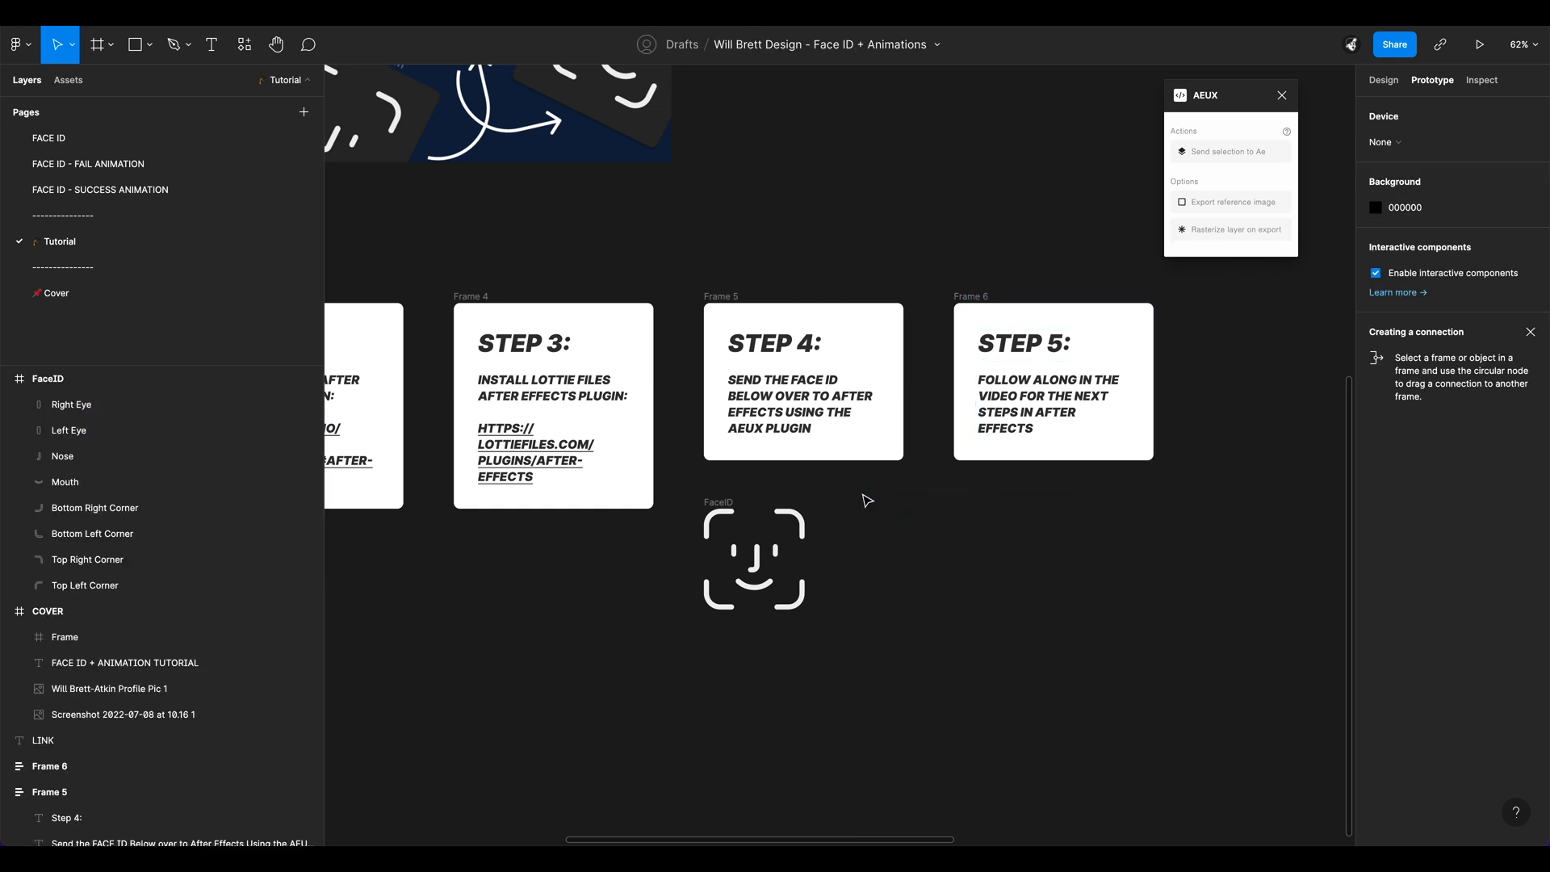
Step: Switch to After Effects and delete the AEUX folder with its contents from the project
click(744, 823)
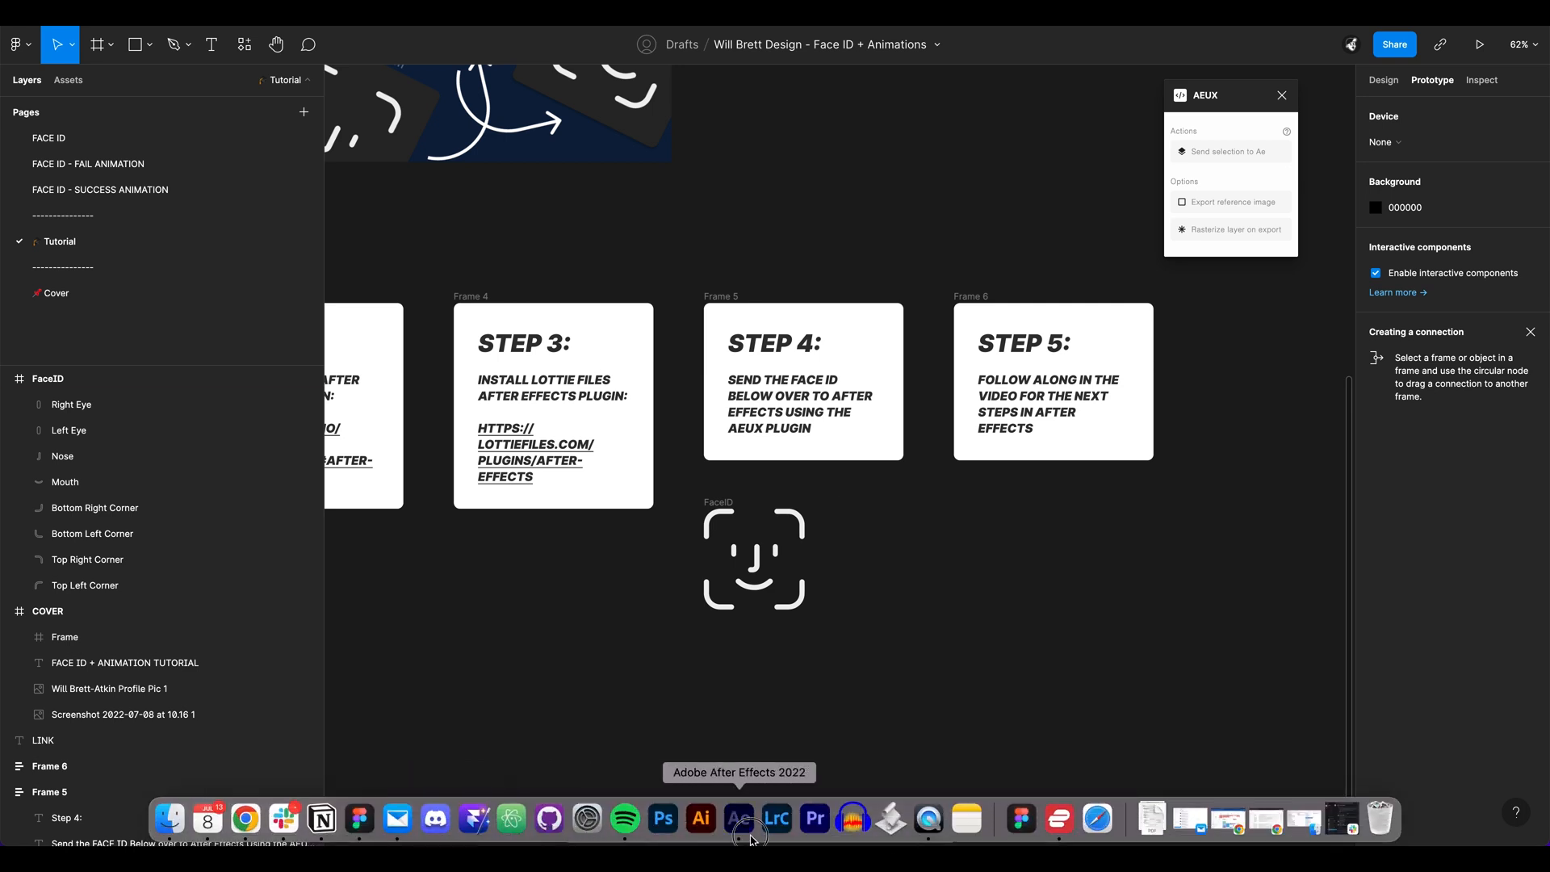
click(154, 213)
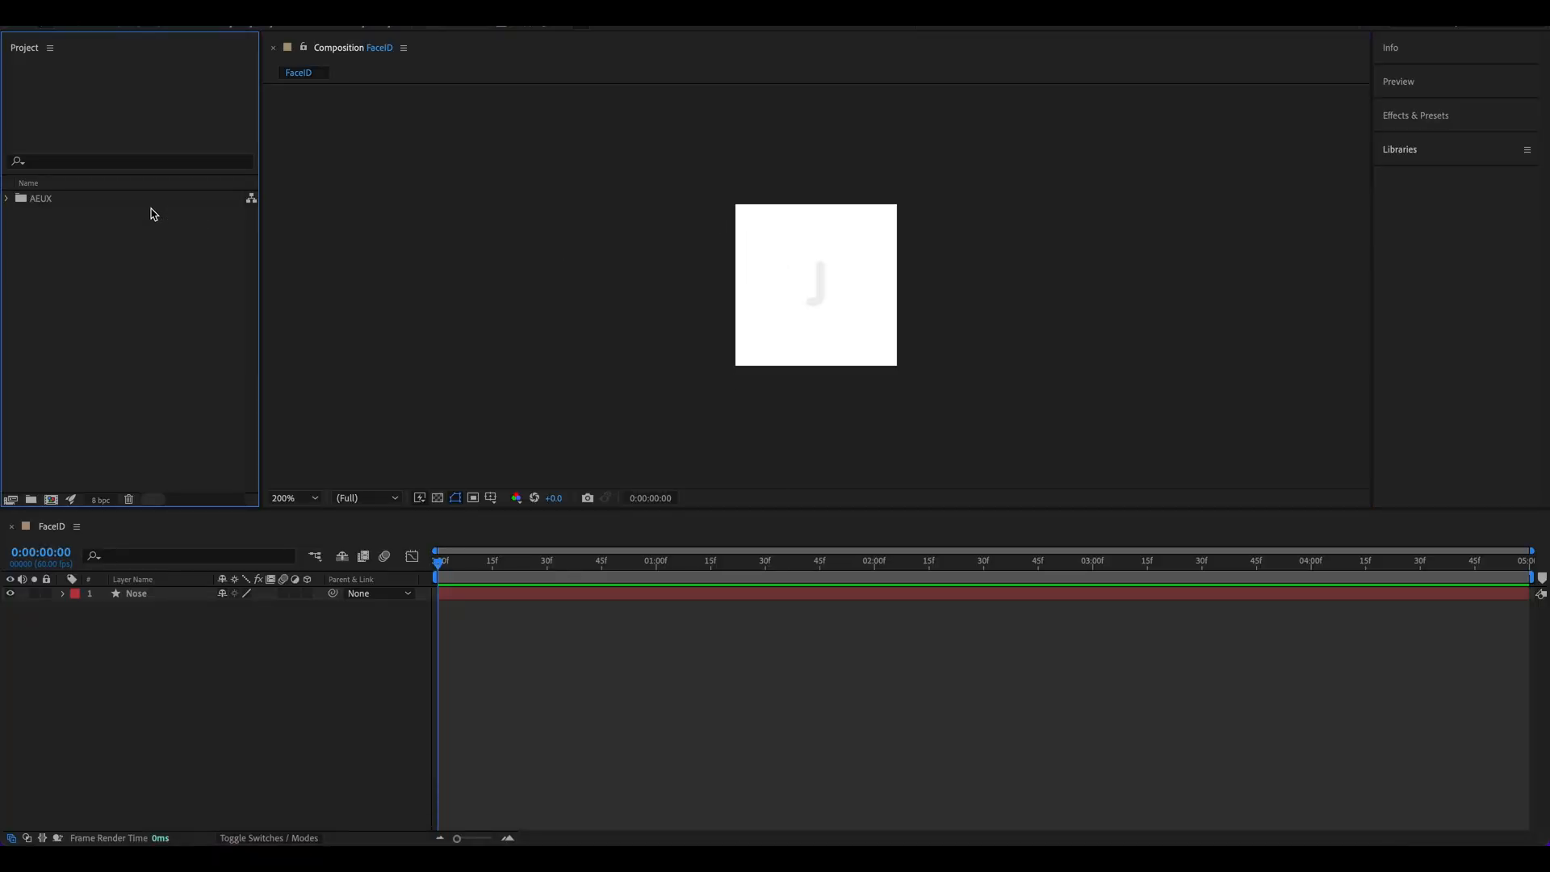
click(140, 206)
key(Delete)
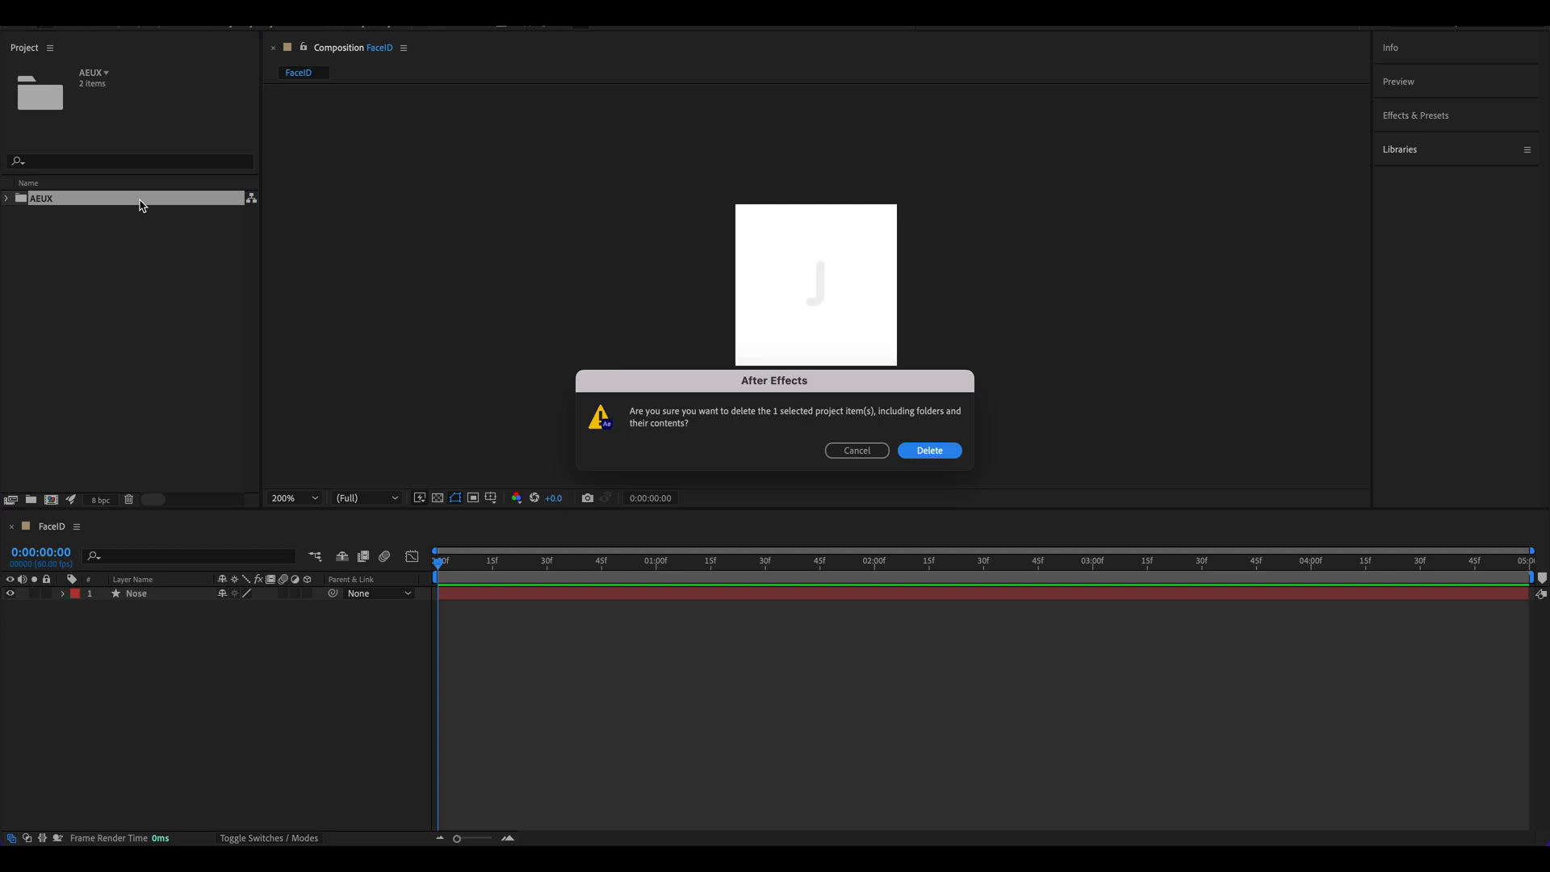
key(Return)
Step: Return to Figma and send the whole FaceID frame to After Effects with AEUX
mouse_move(513, 819)
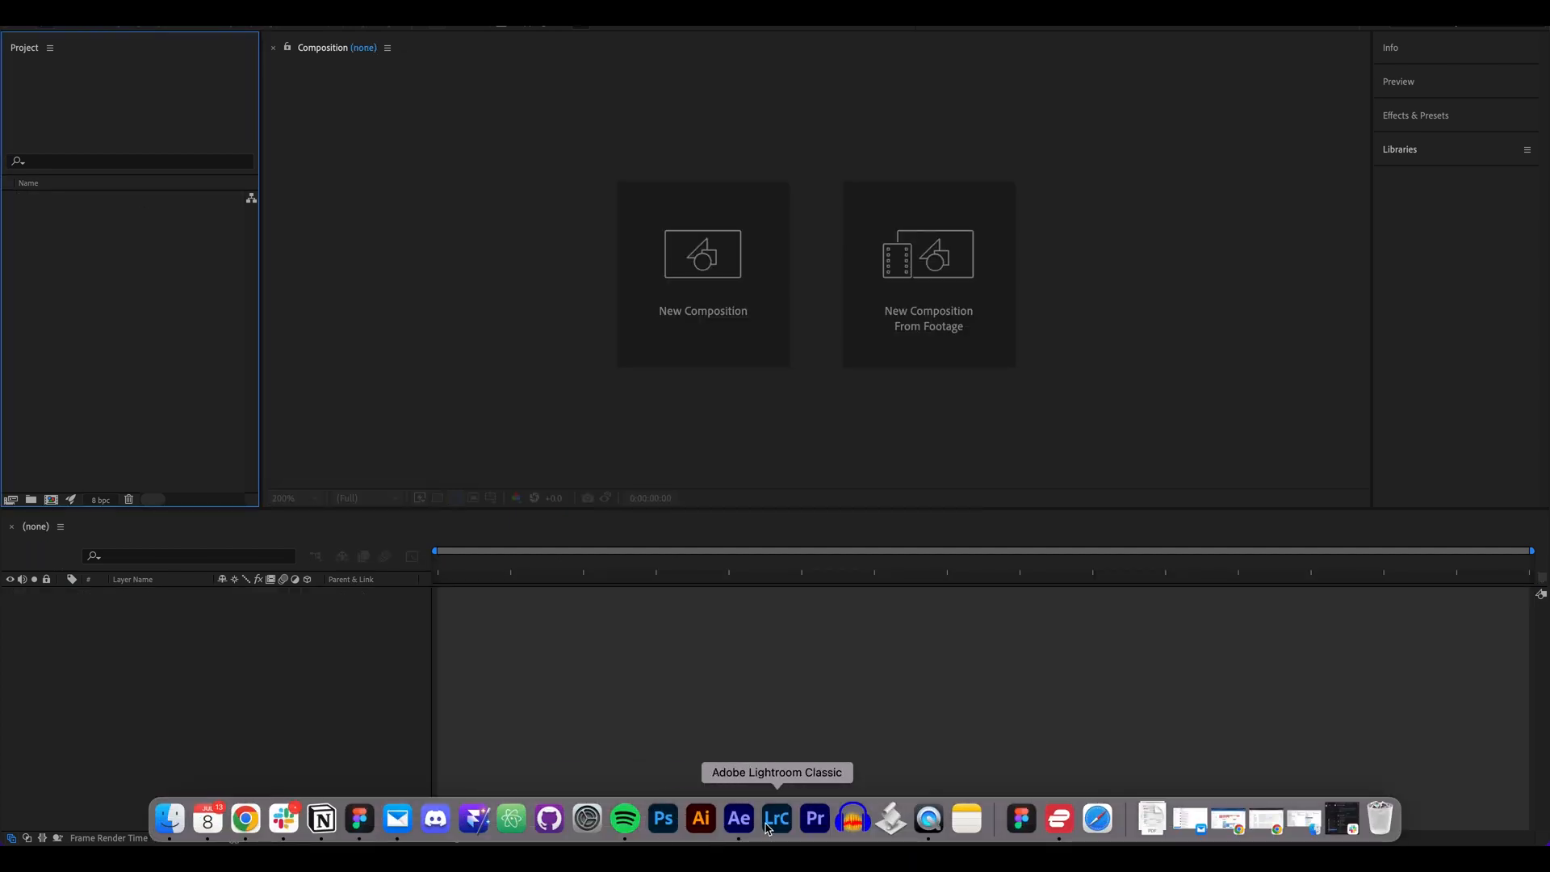
click(360, 820)
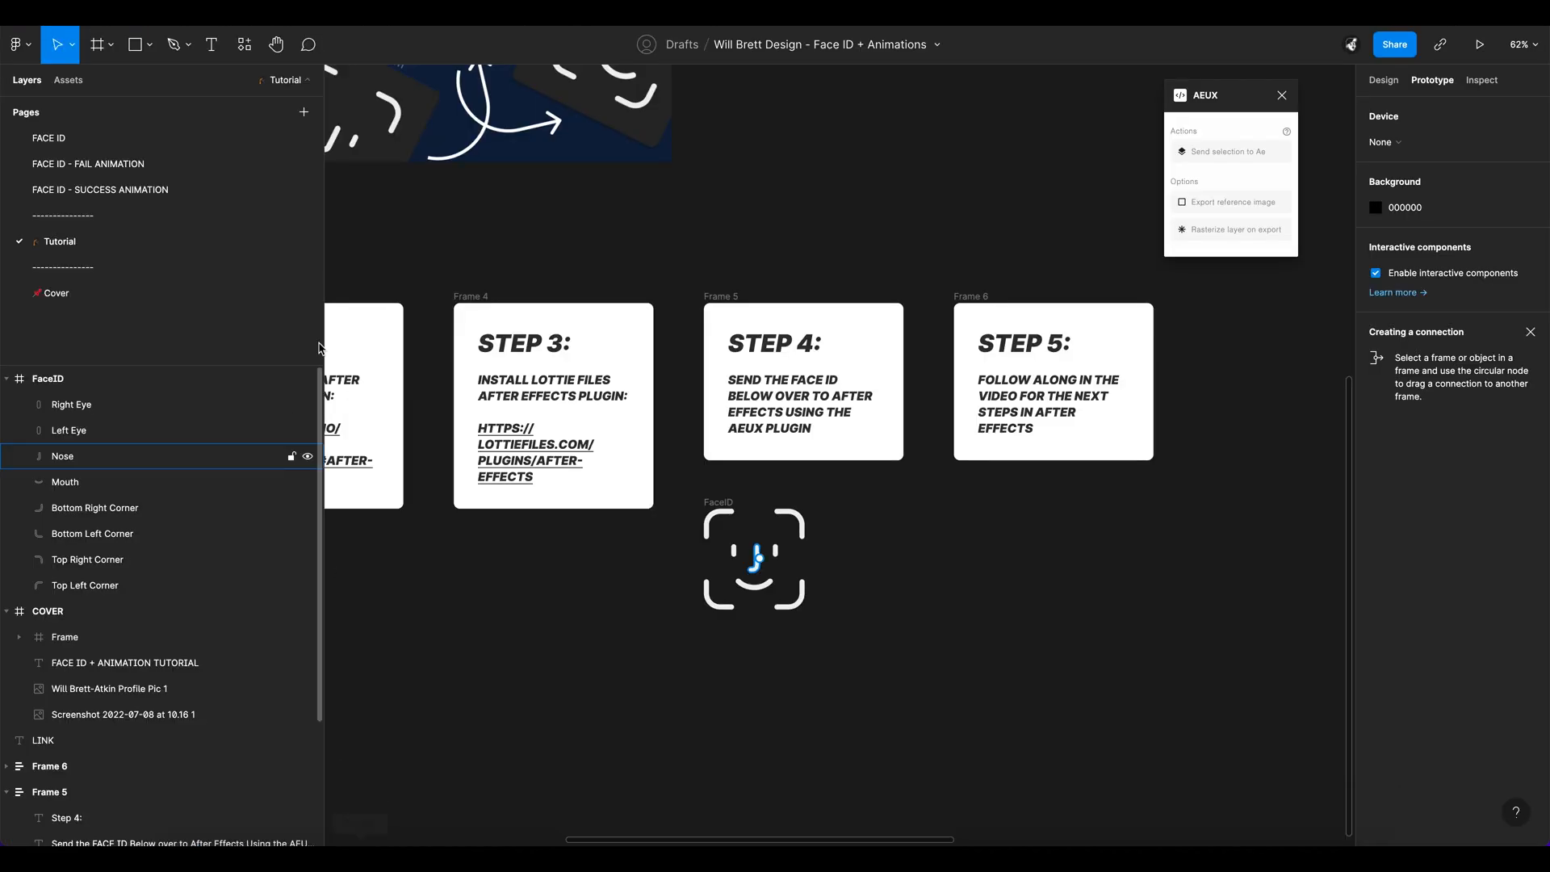
click(717, 554)
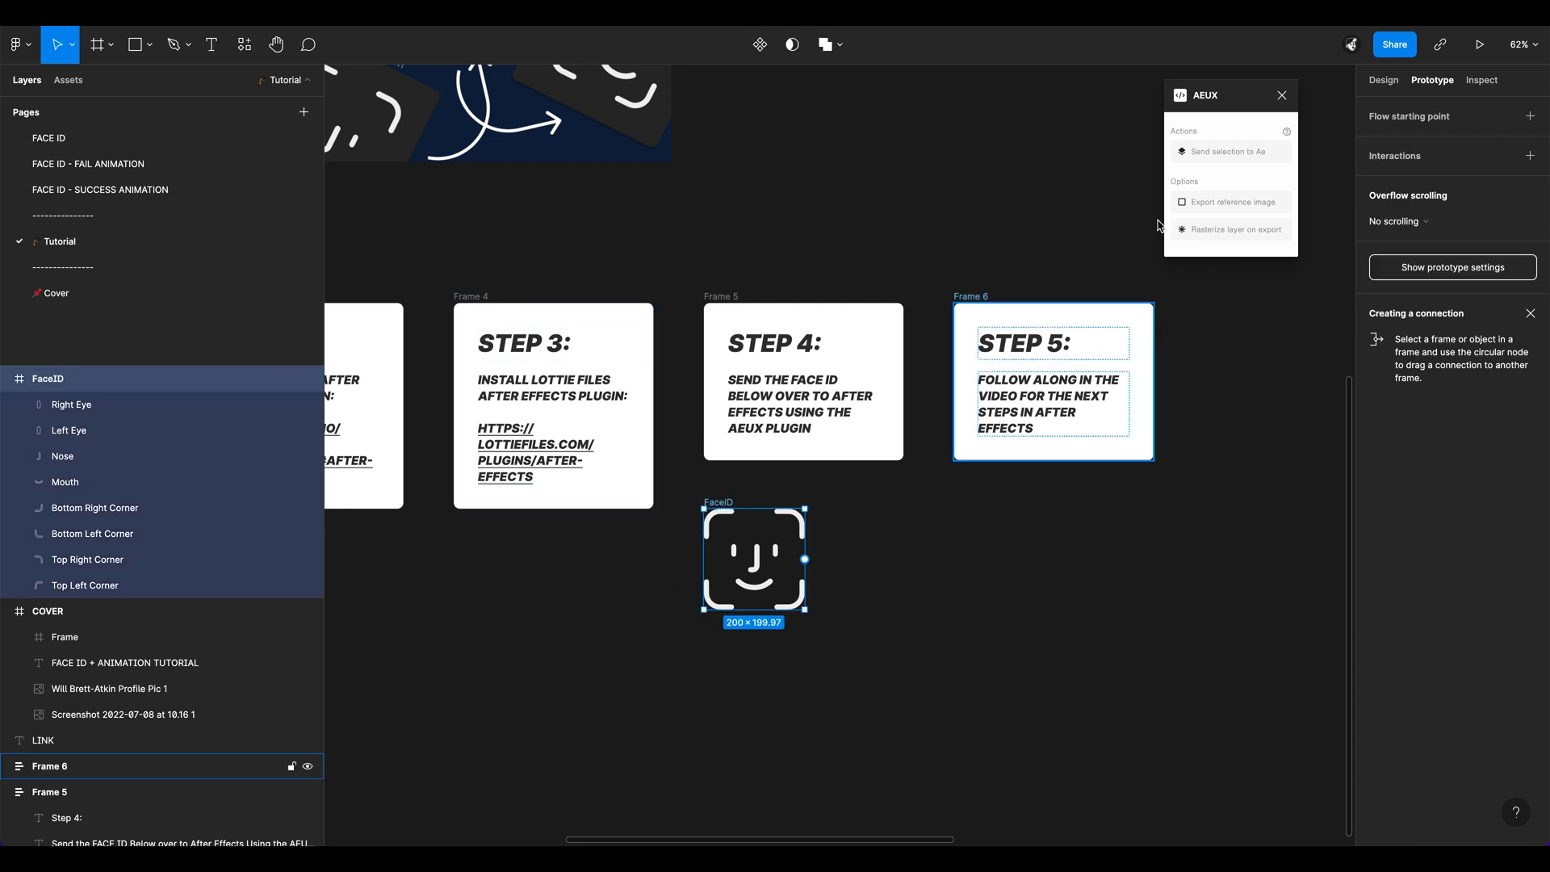
click(1188, 153)
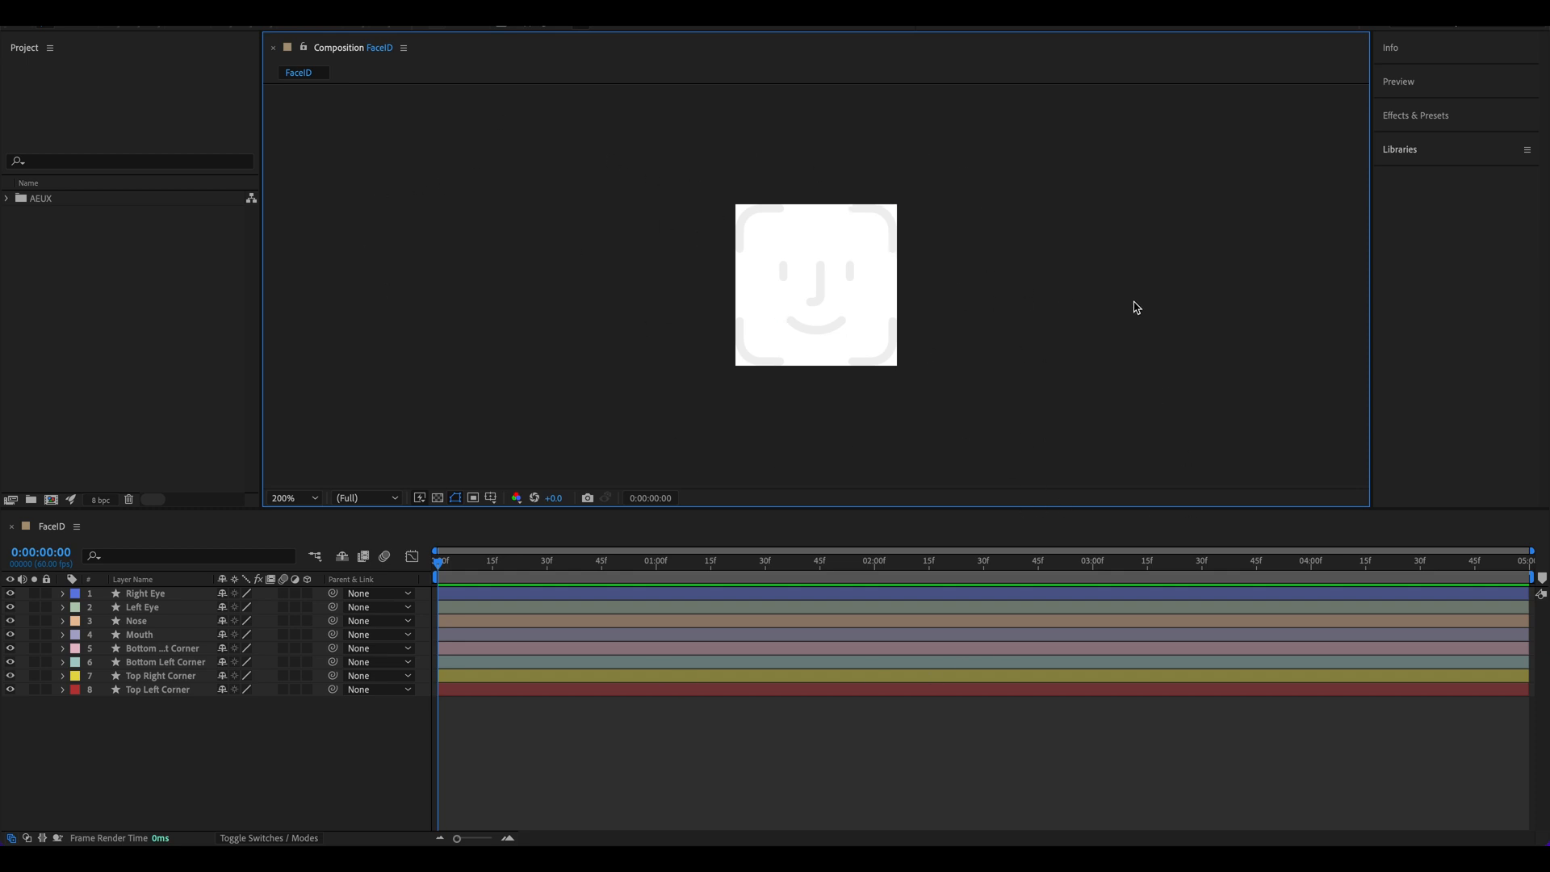
Step: Set the FaceID composition's width and height to 400 px each
key(super+k)
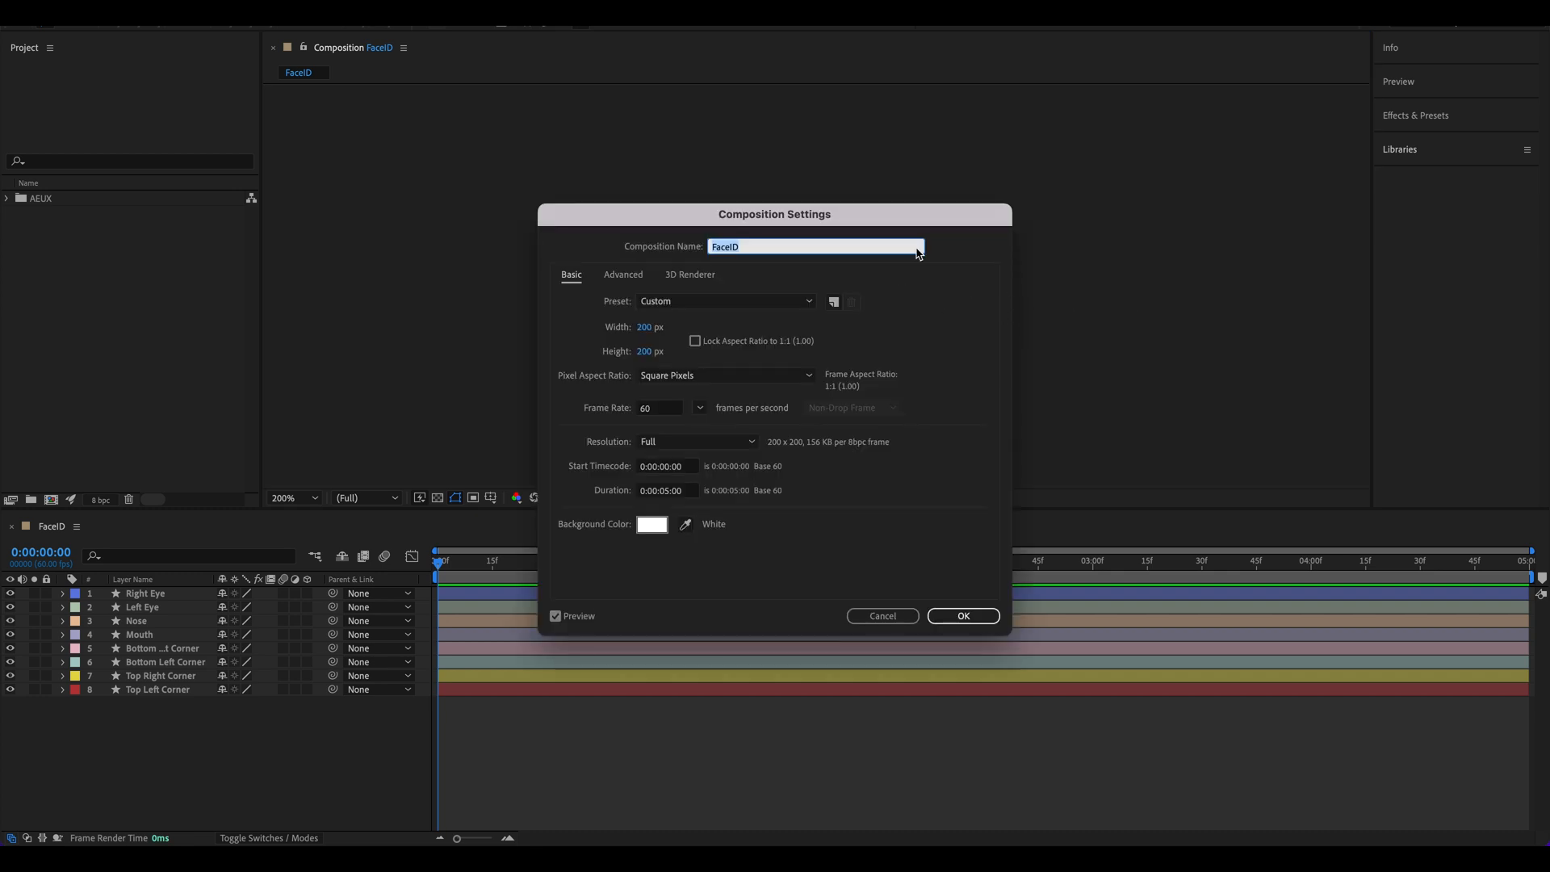
drag(940, 231, 1246, 122)
click(1017, 226)
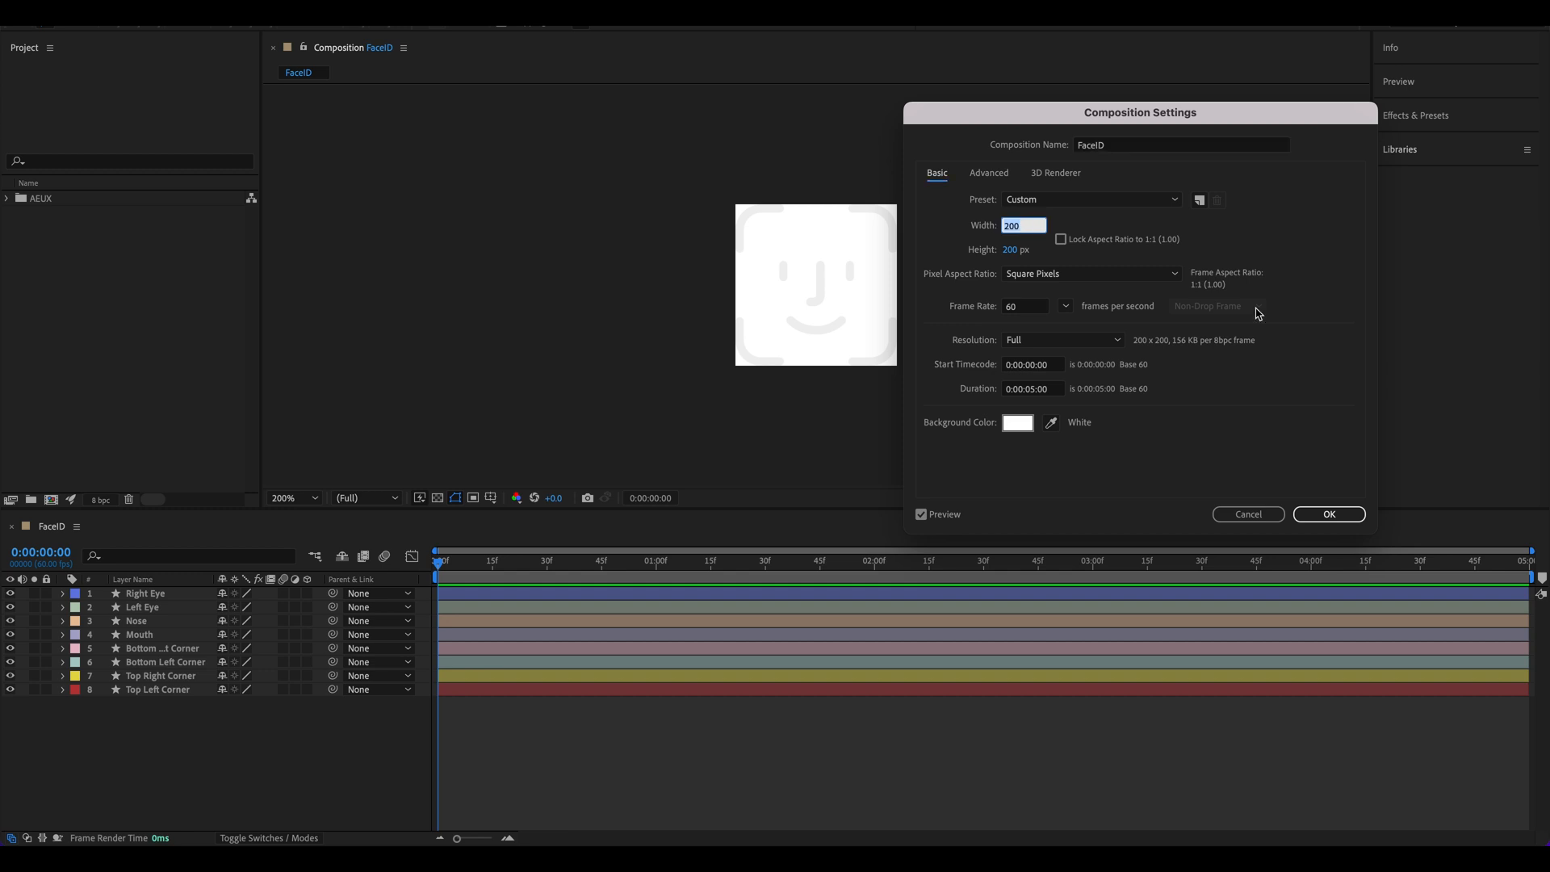
text(400)
key(Tab)
text(400)
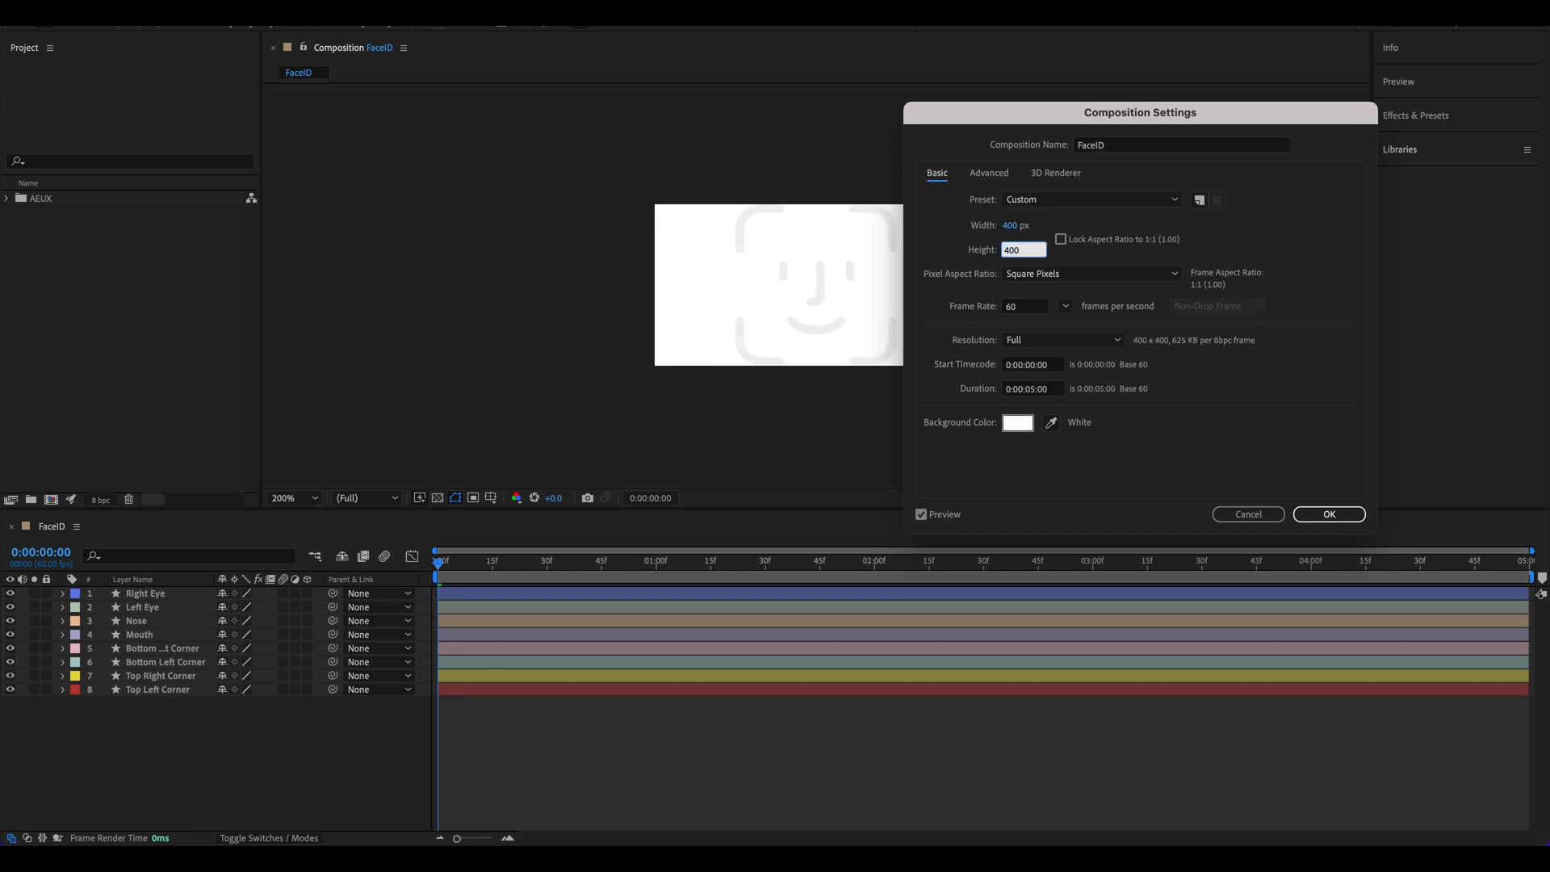
key(Return)
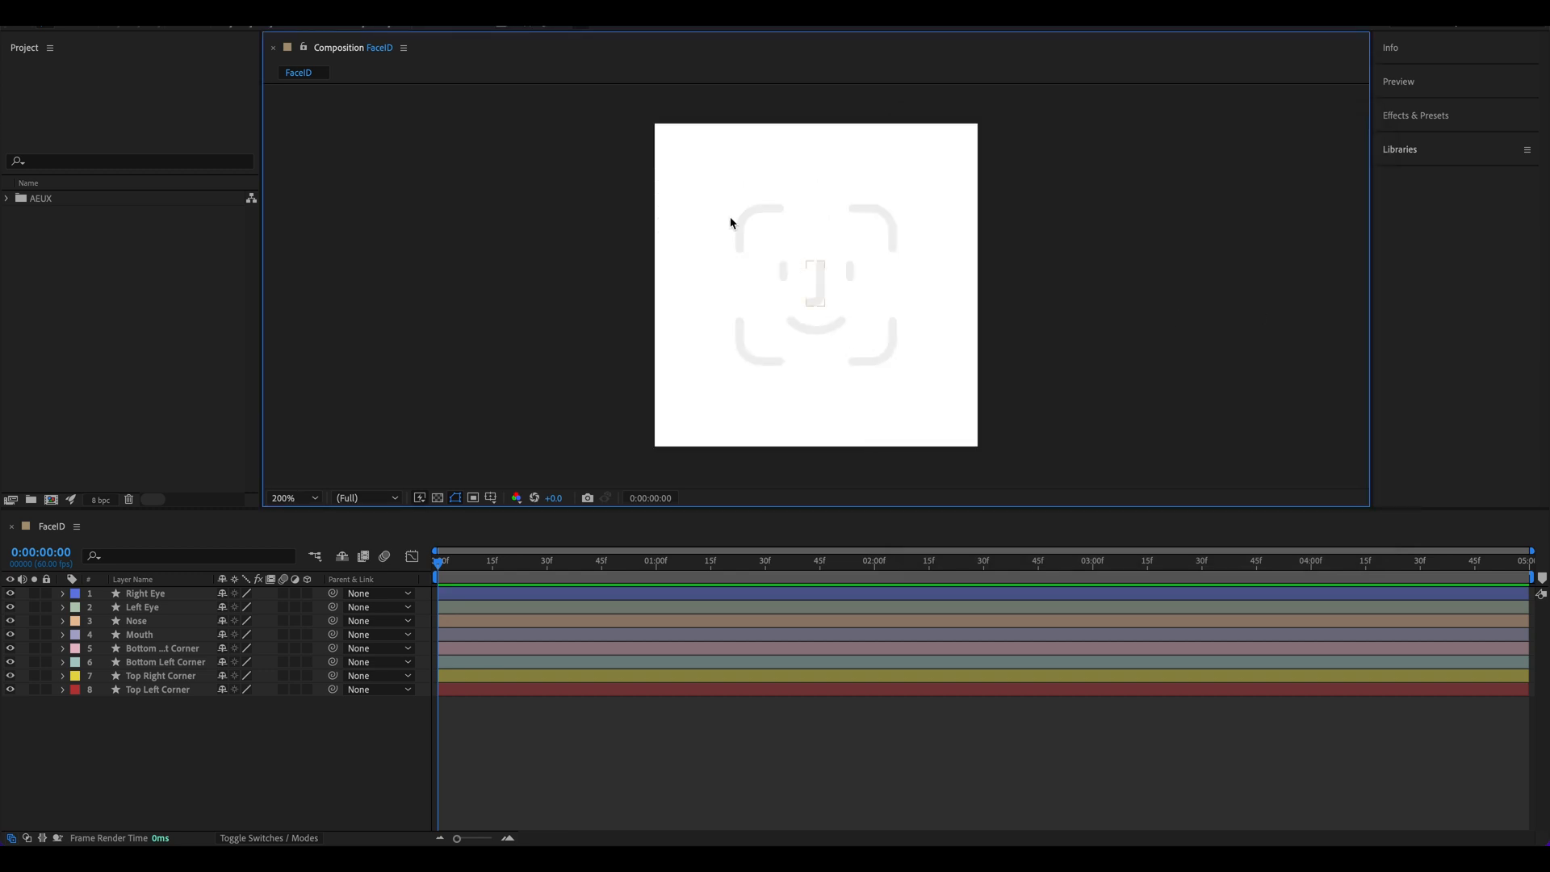
Step: Set the composition's background color to dark gray (202020) and turn on the transparency grid in the viewer
key(ctrl+k)
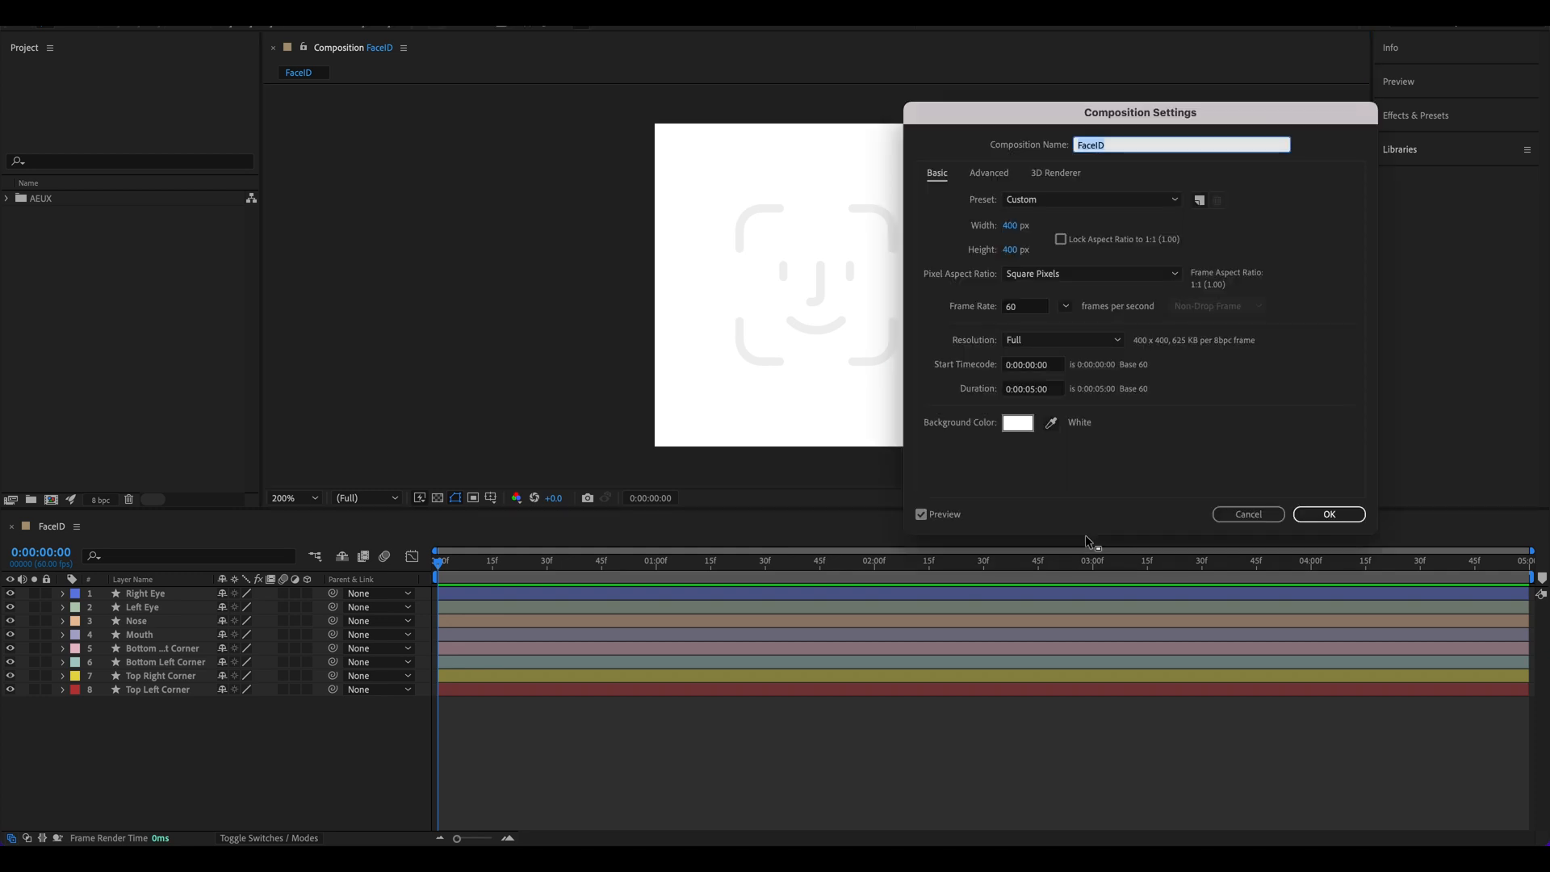
click(1016, 424)
drag(1115, 268, 1069, 369)
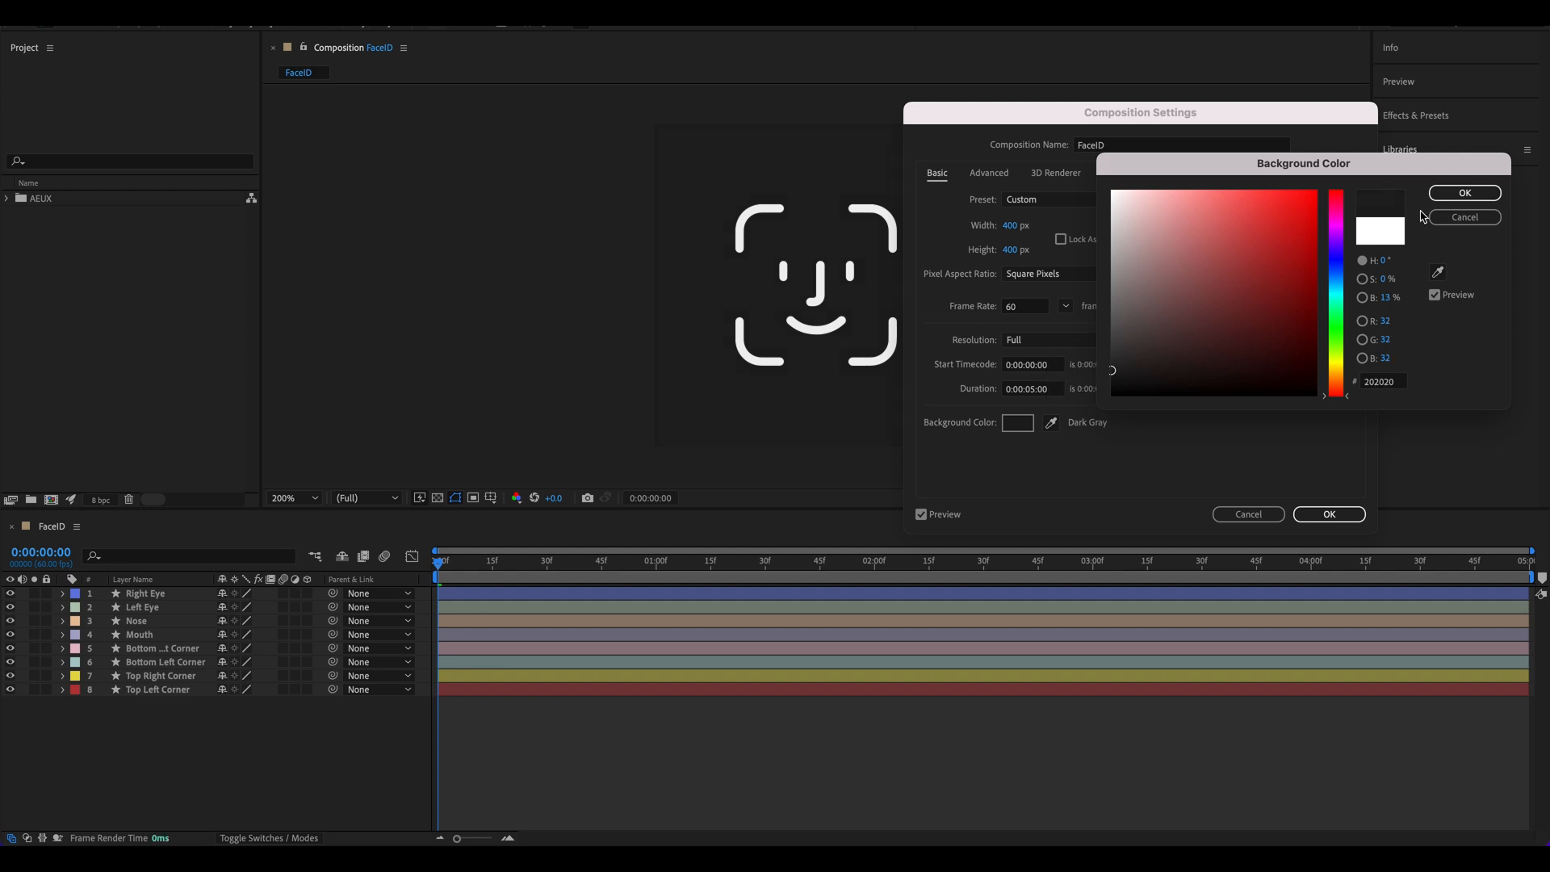
click(1461, 193)
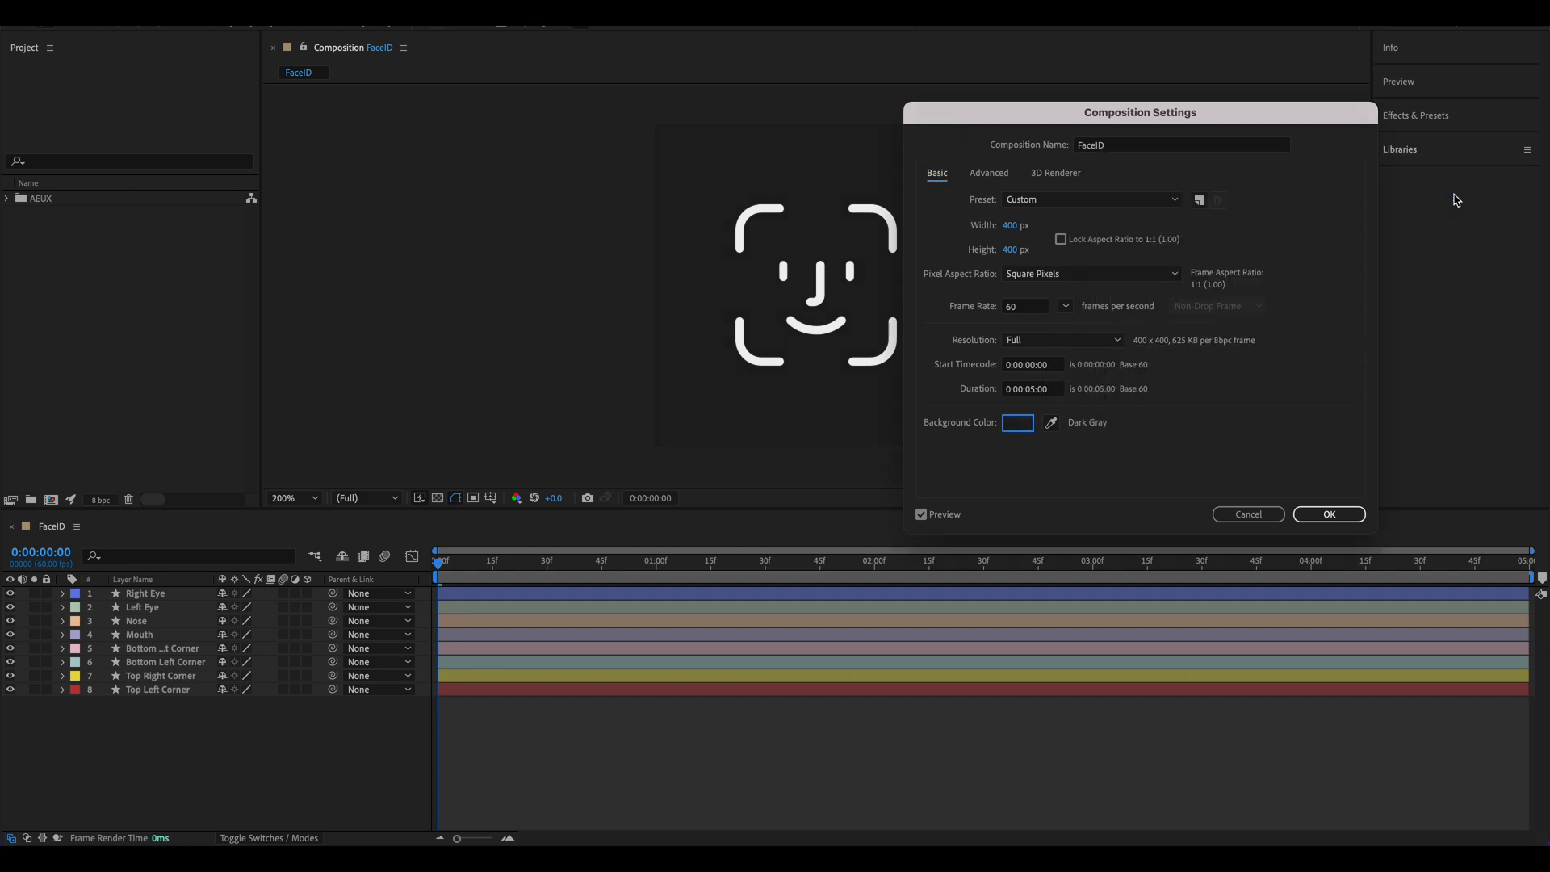
click(1330, 516)
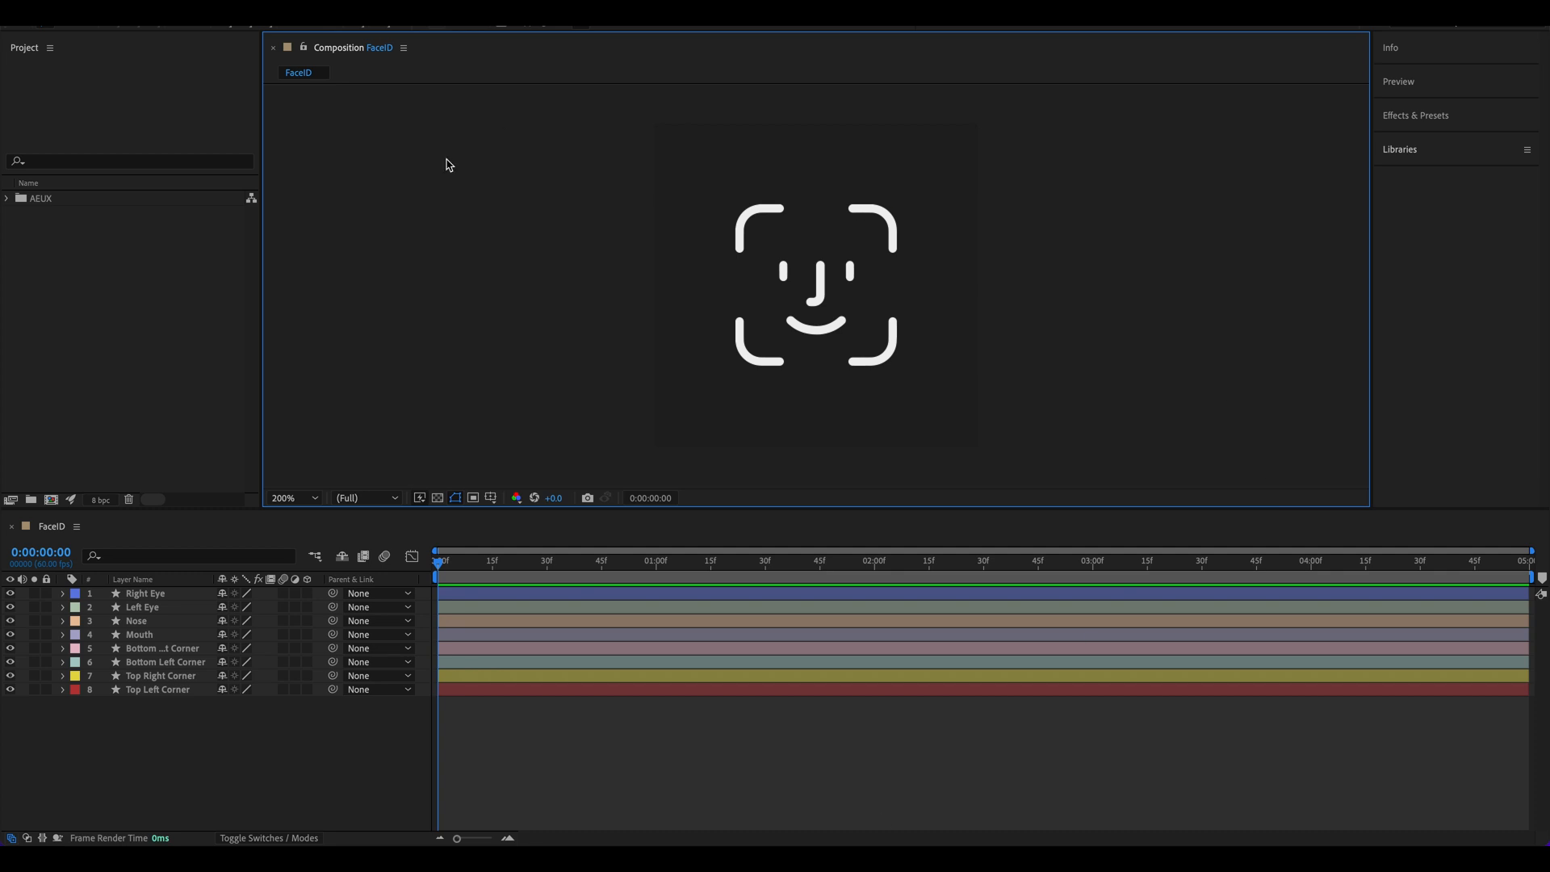
click(437, 498)
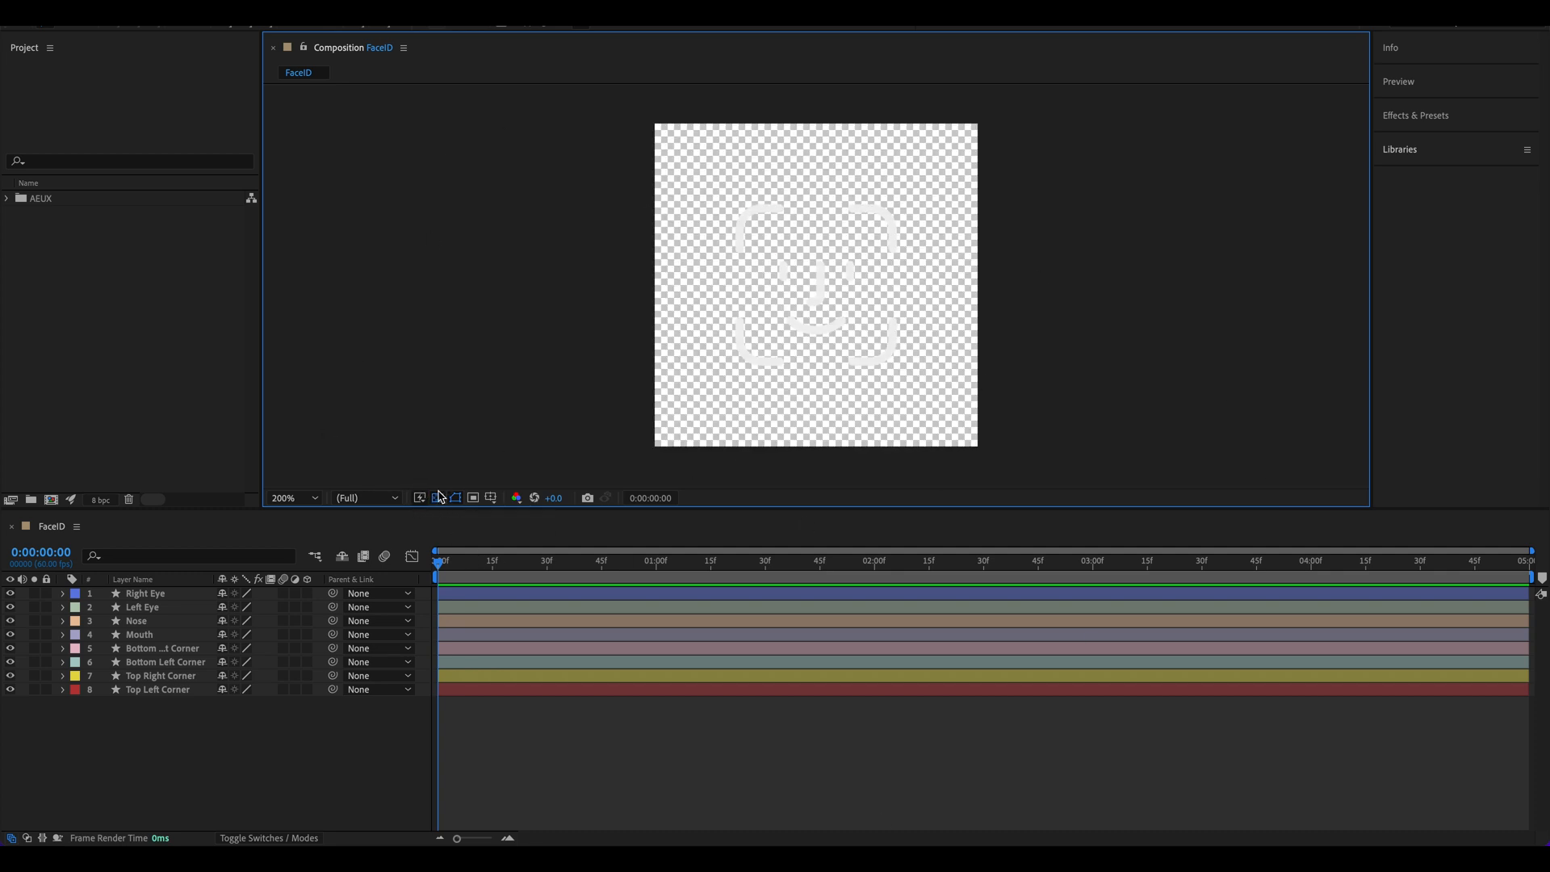
Step: Turn off the transparency grid in the viewer and check the FaceID composition's settings
click(437, 497)
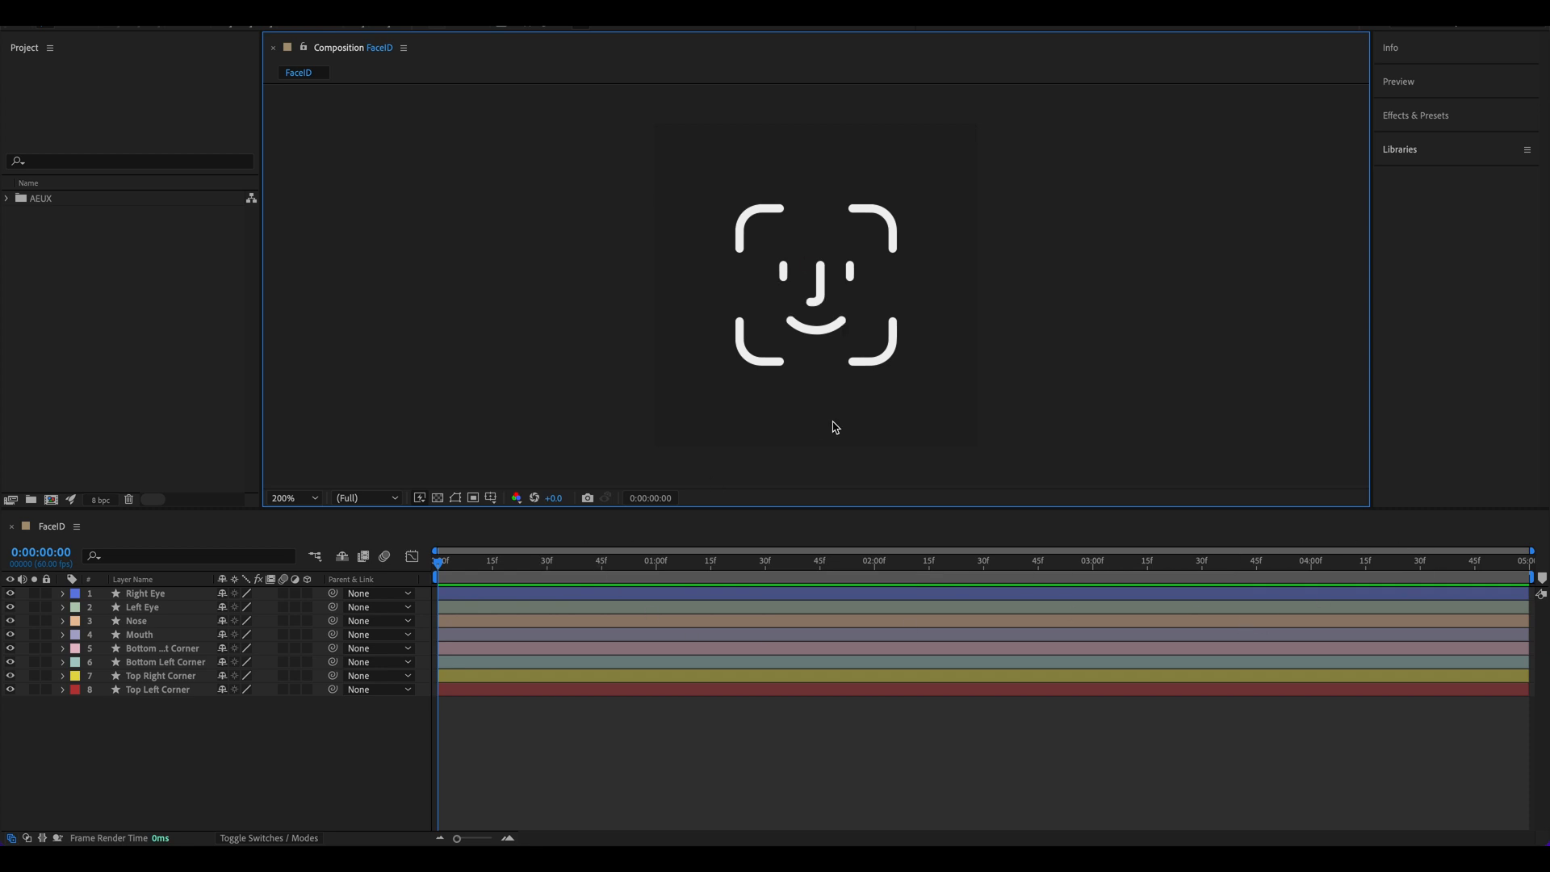
key(ctrl+k)
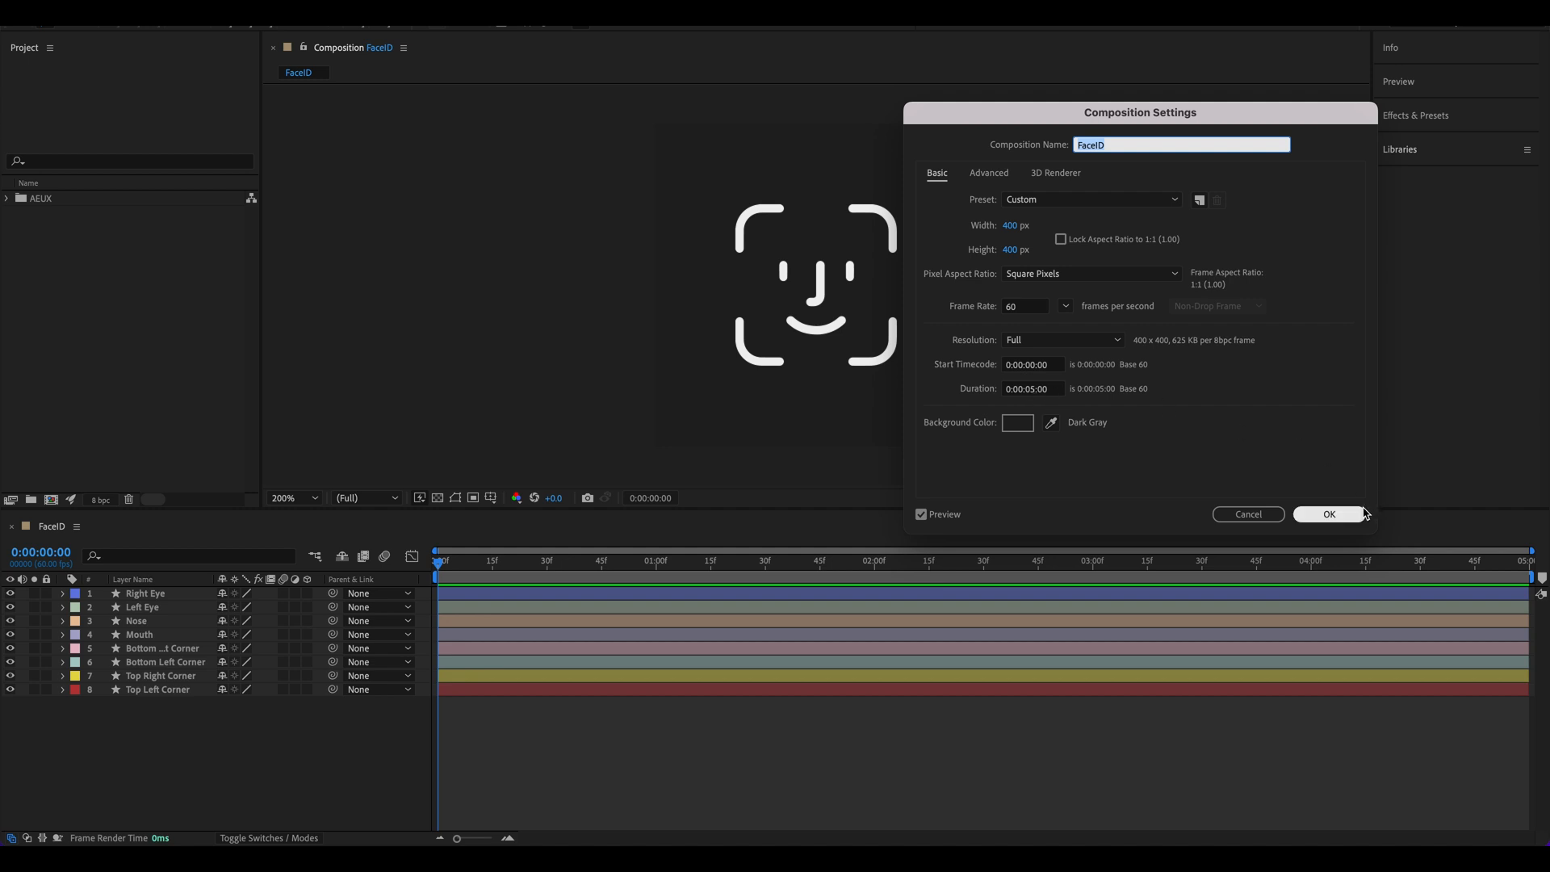
click(1347, 520)
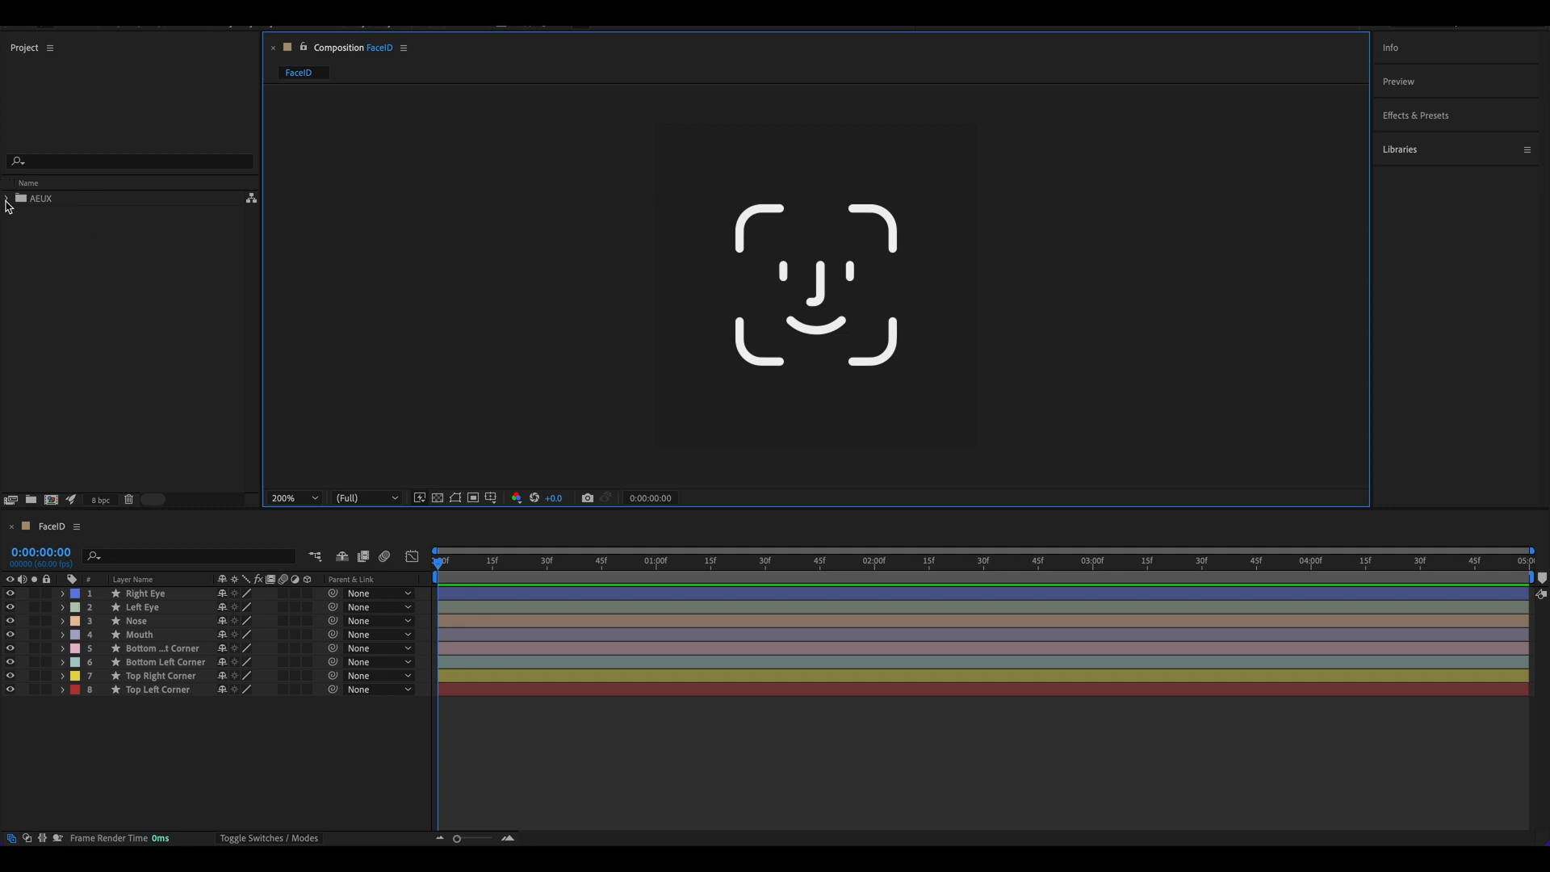
Step: Check the available workspace layouts and expand the AEUX folder and its FaceID subfolder in the project
click(7, 199)
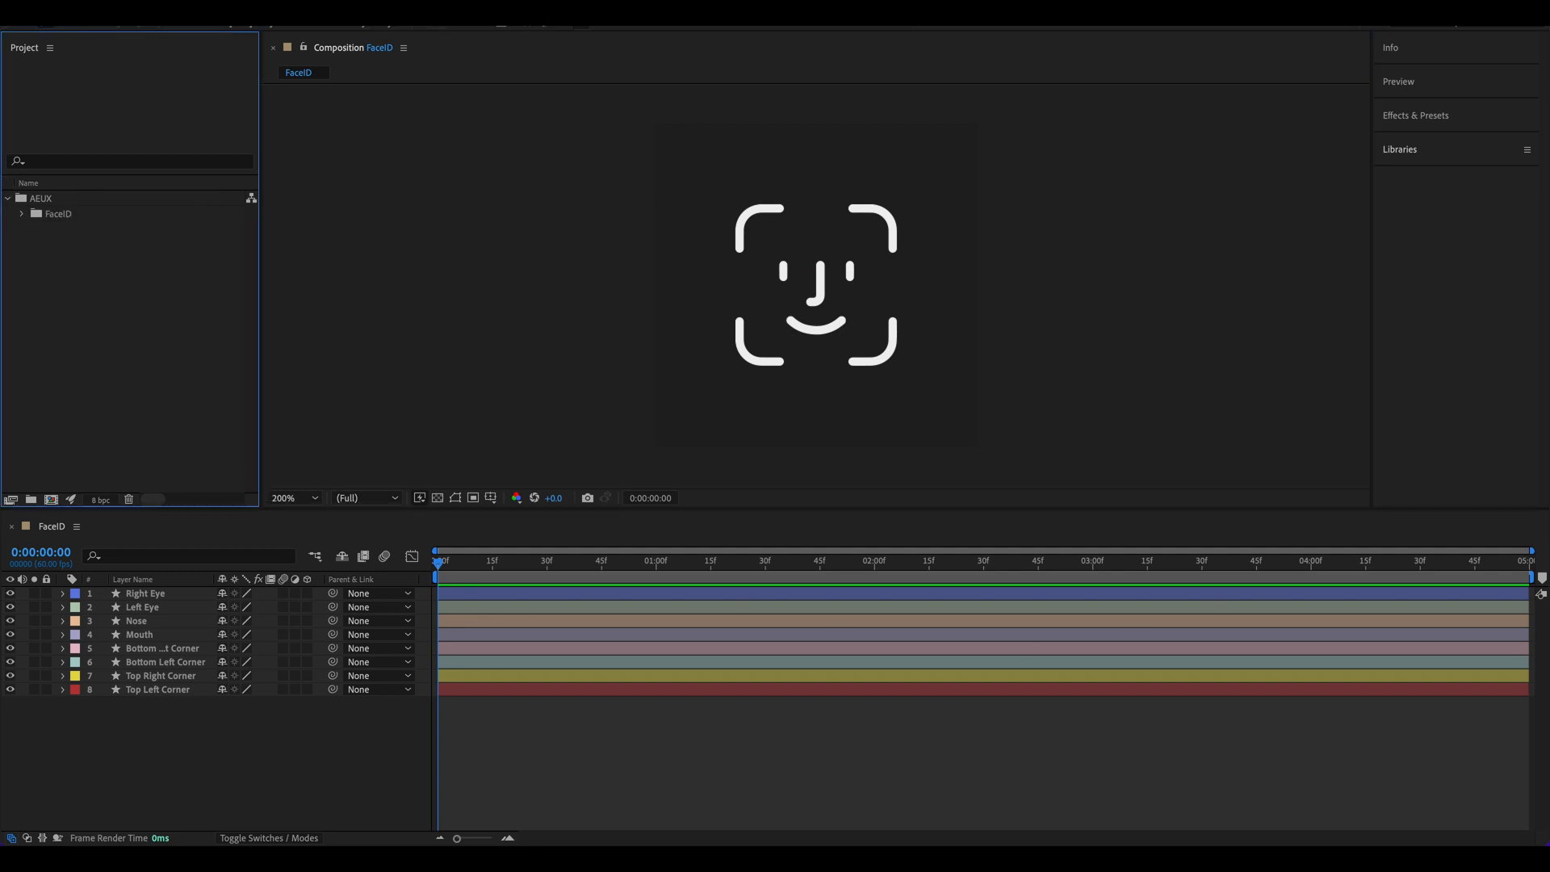
click(473, 16)
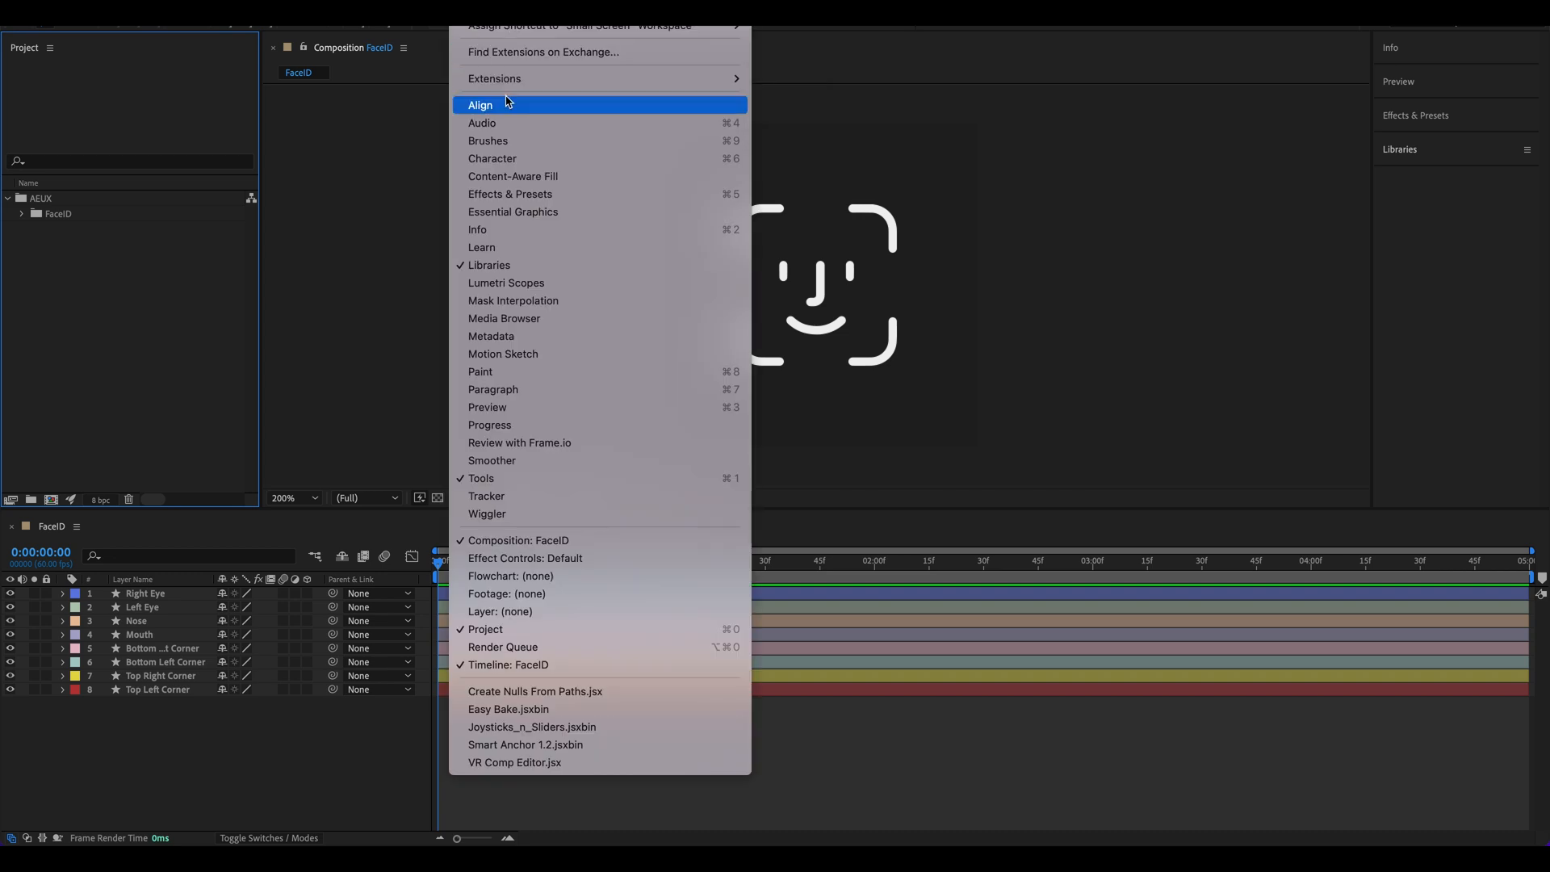
mouse_move(557, 8)
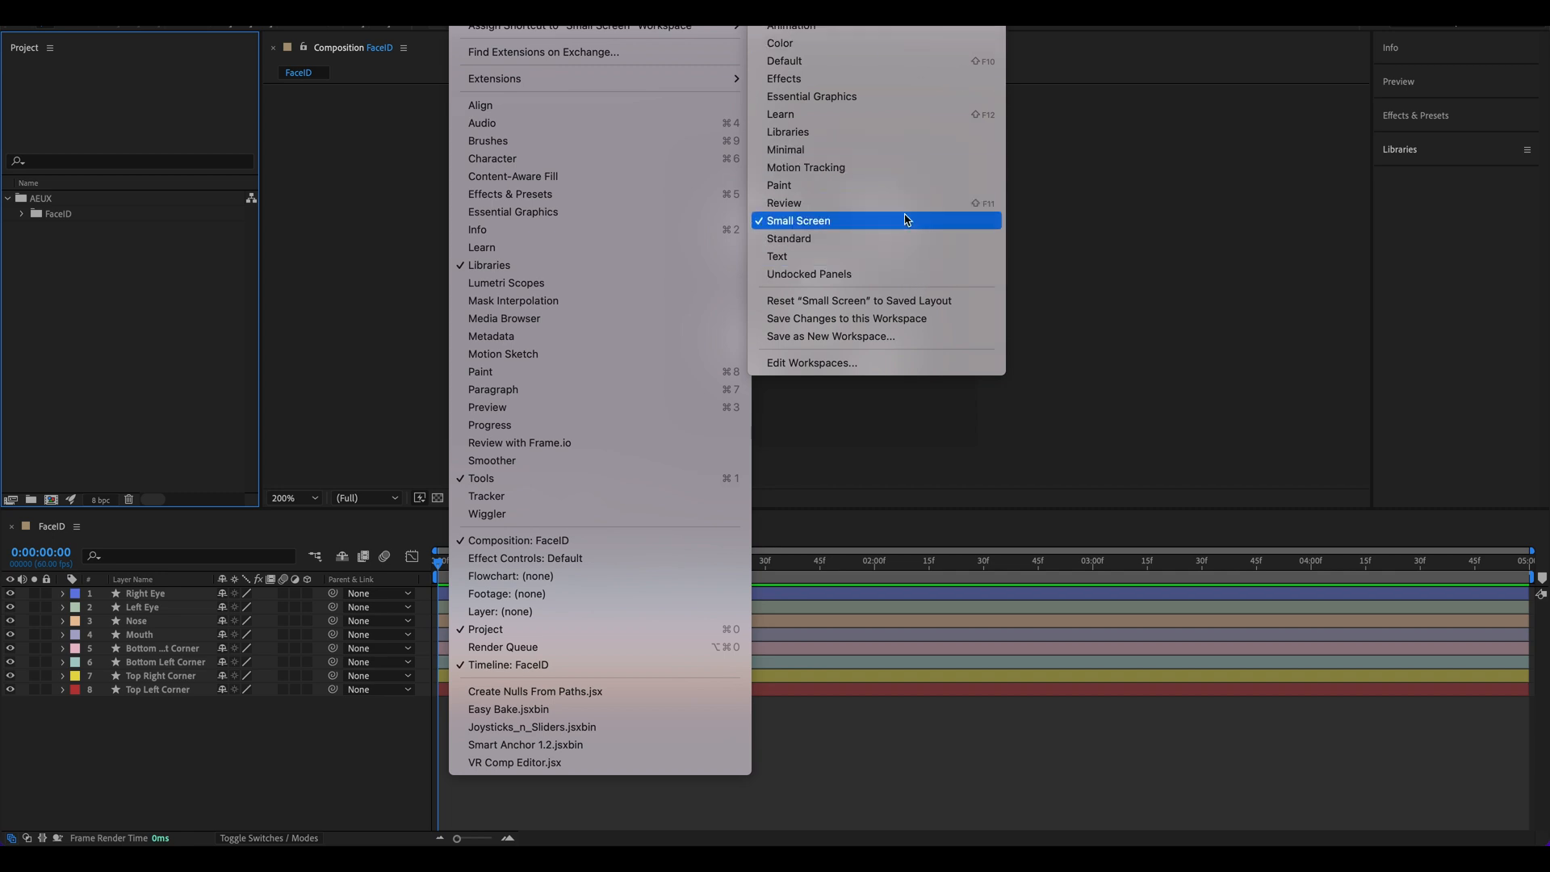
click(874, 94)
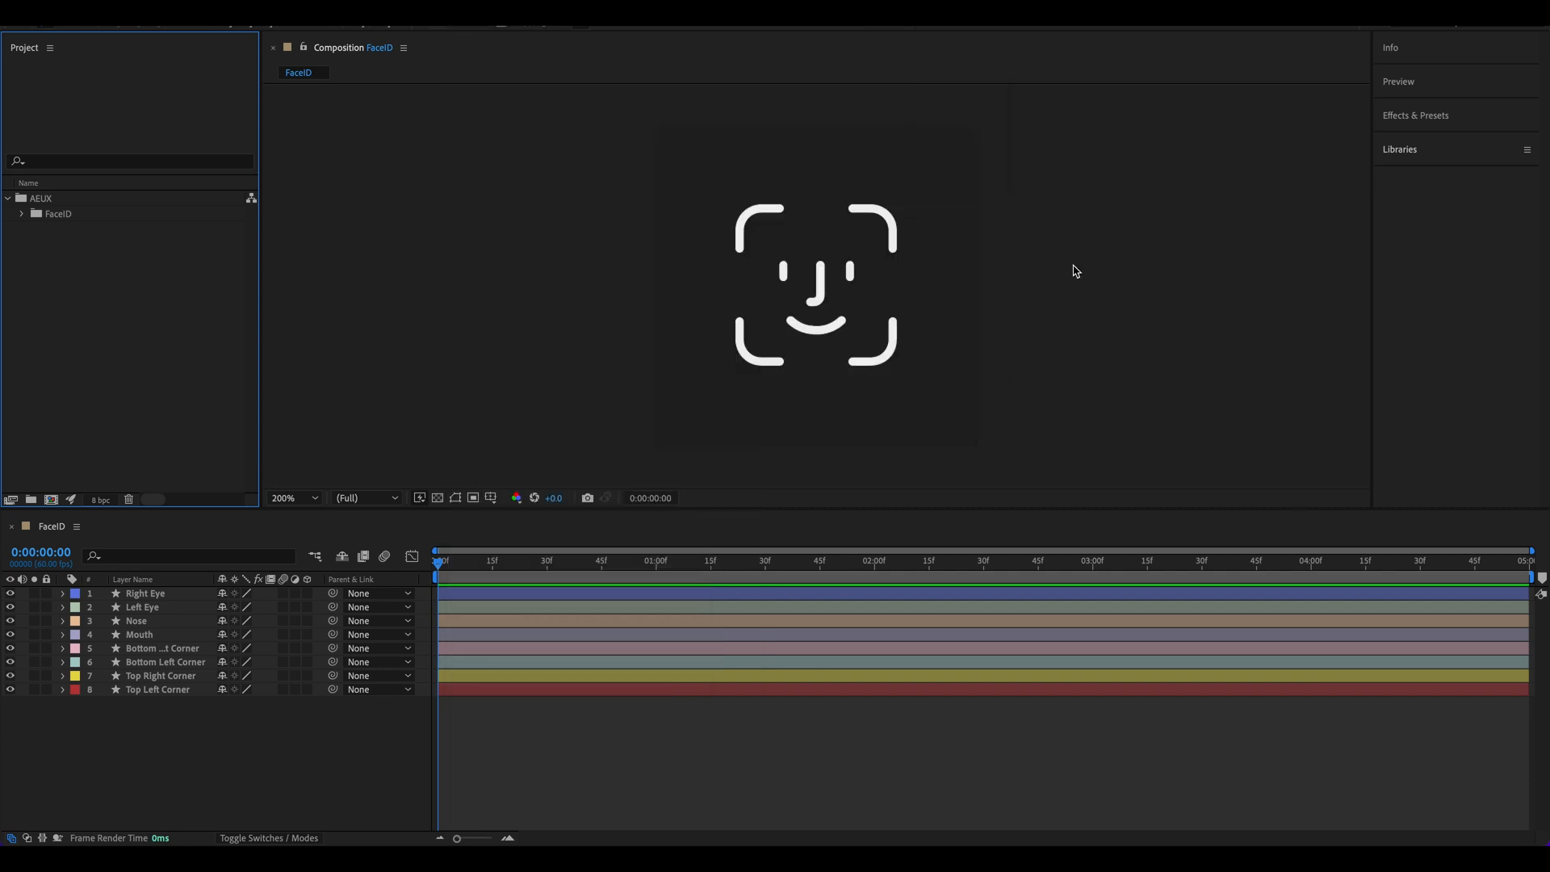
click(23, 214)
click(41, 198)
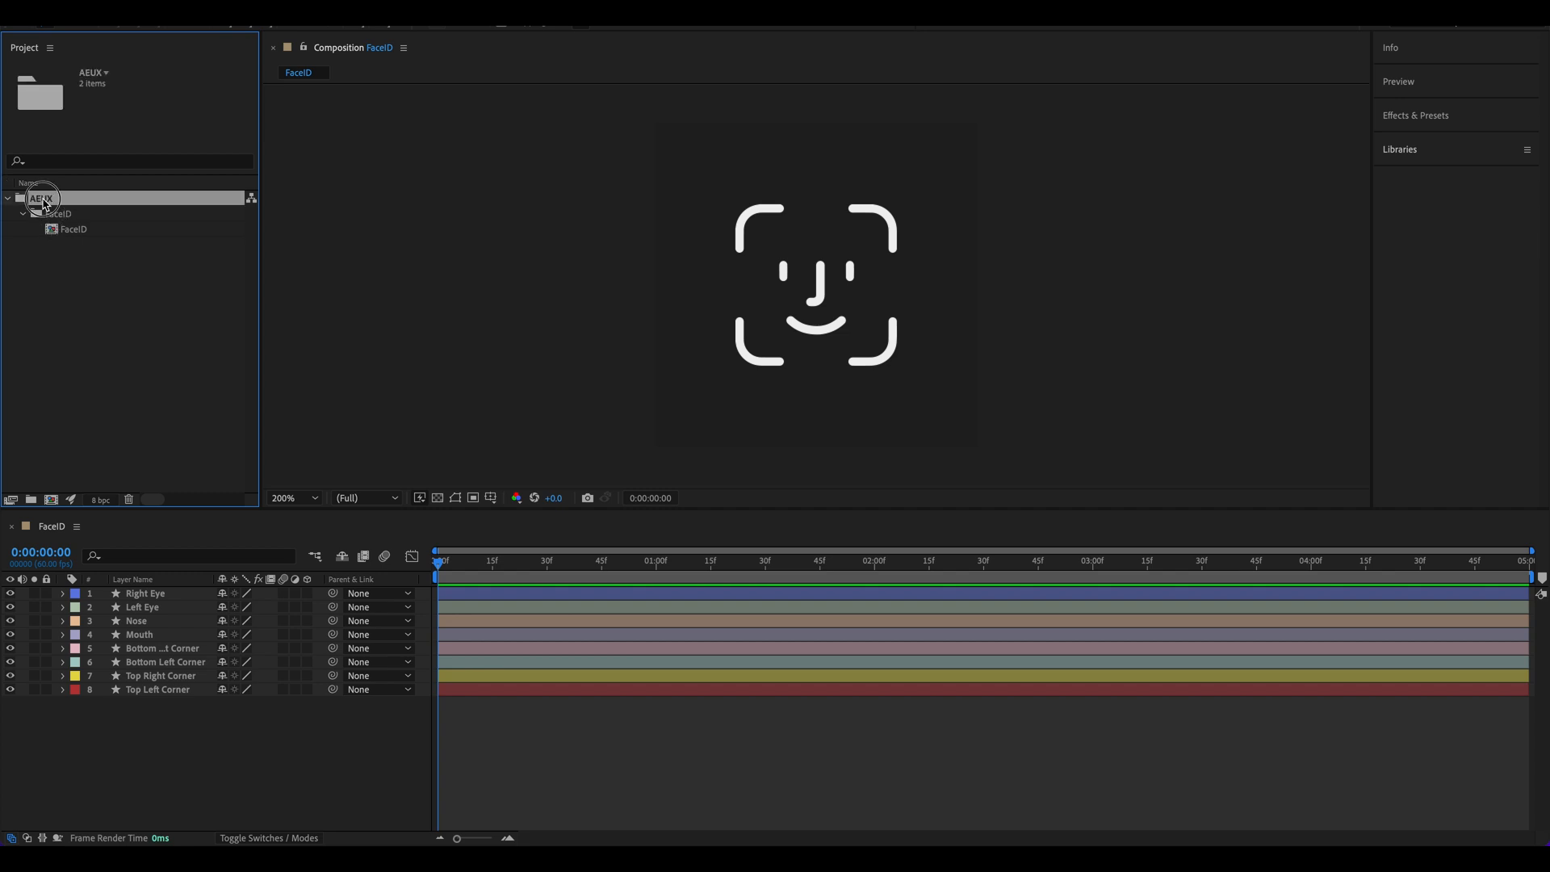
click(81, 215)
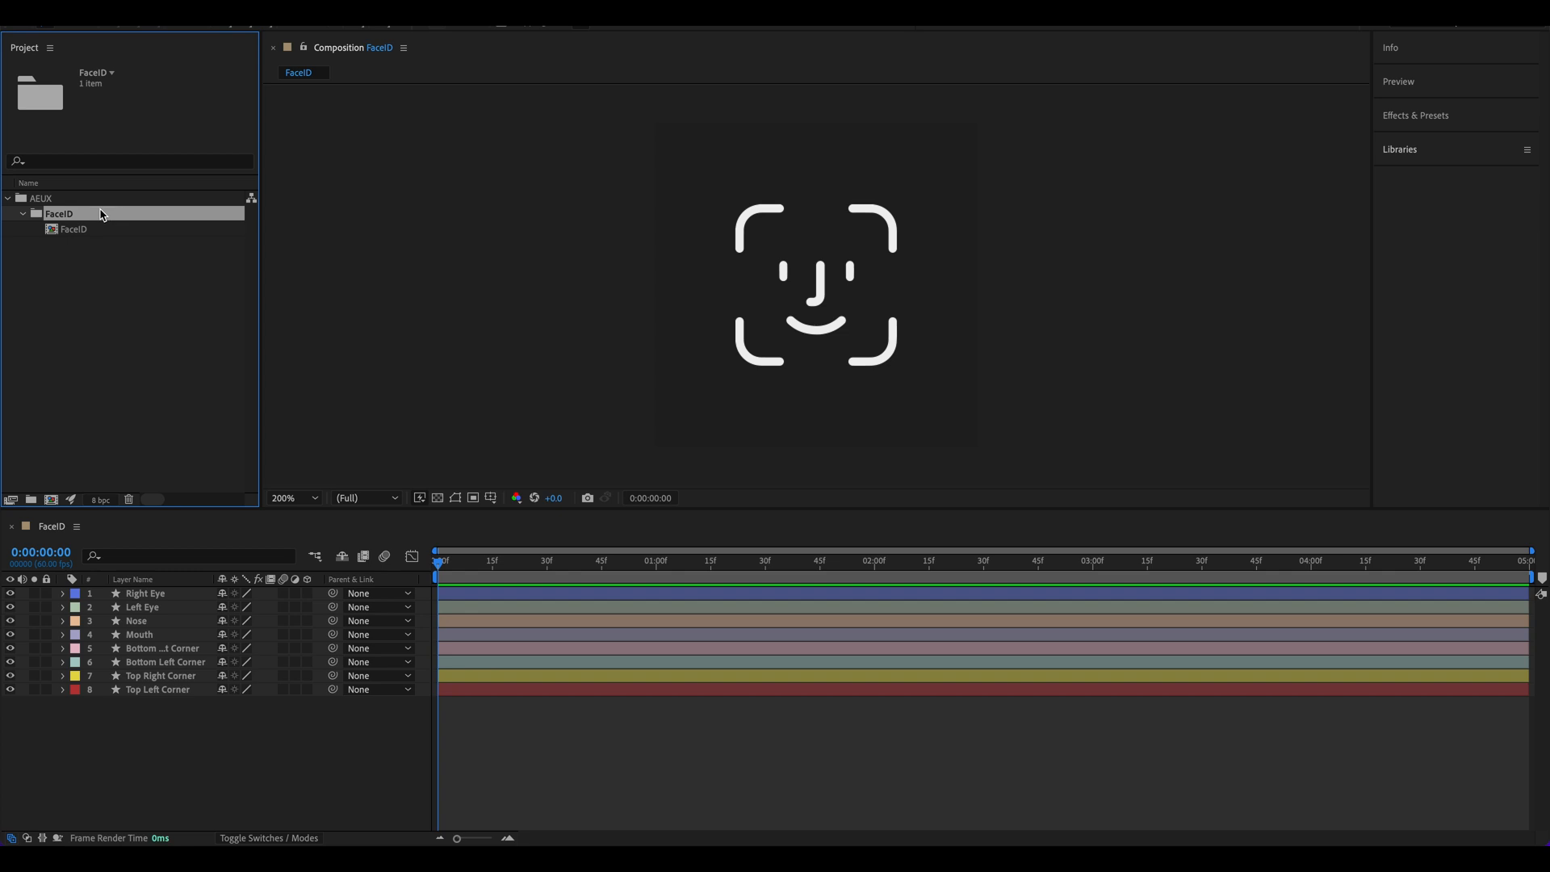
Step: Look at the FaceID frame's layers in Figma, return to After Effects and compare them with the FaceID composition's layers
click(373, 818)
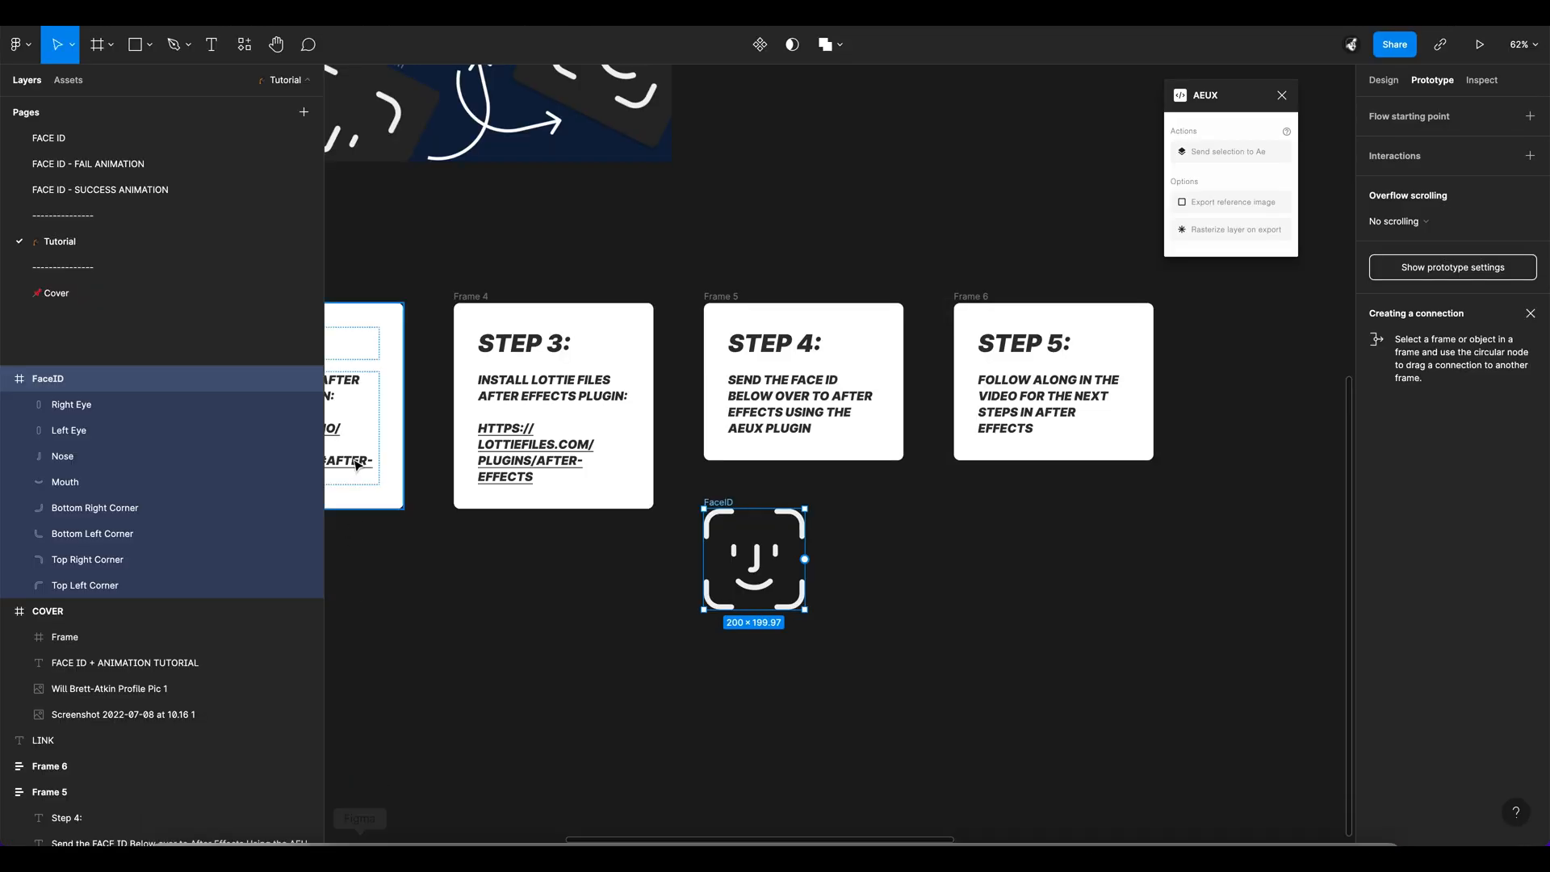
mouse_move(1064, 837)
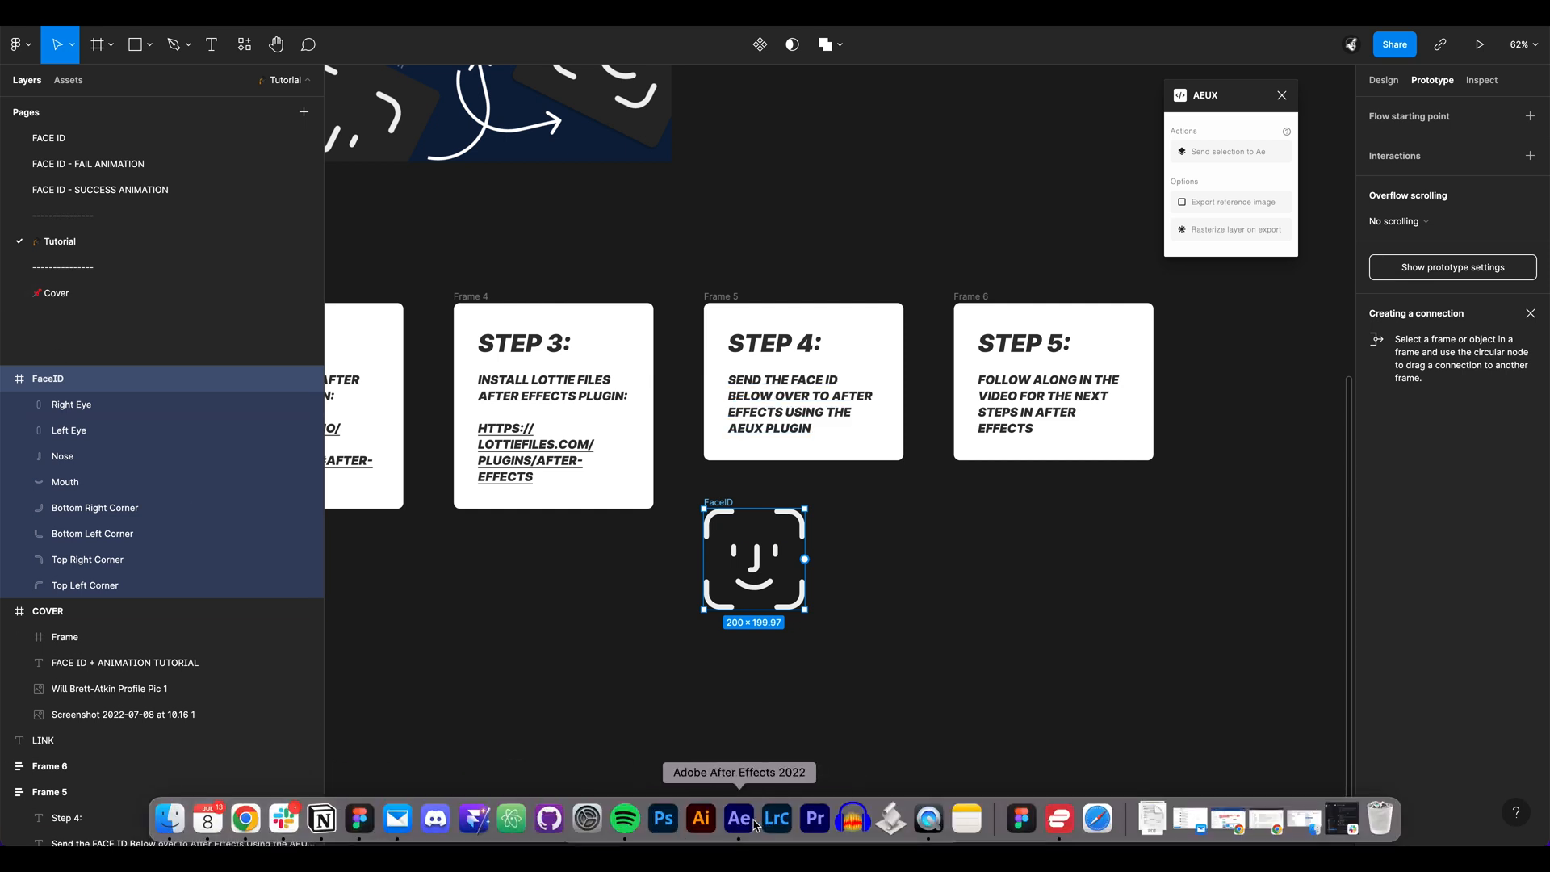
click(765, 823)
click(76, 250)
click(121, 233)
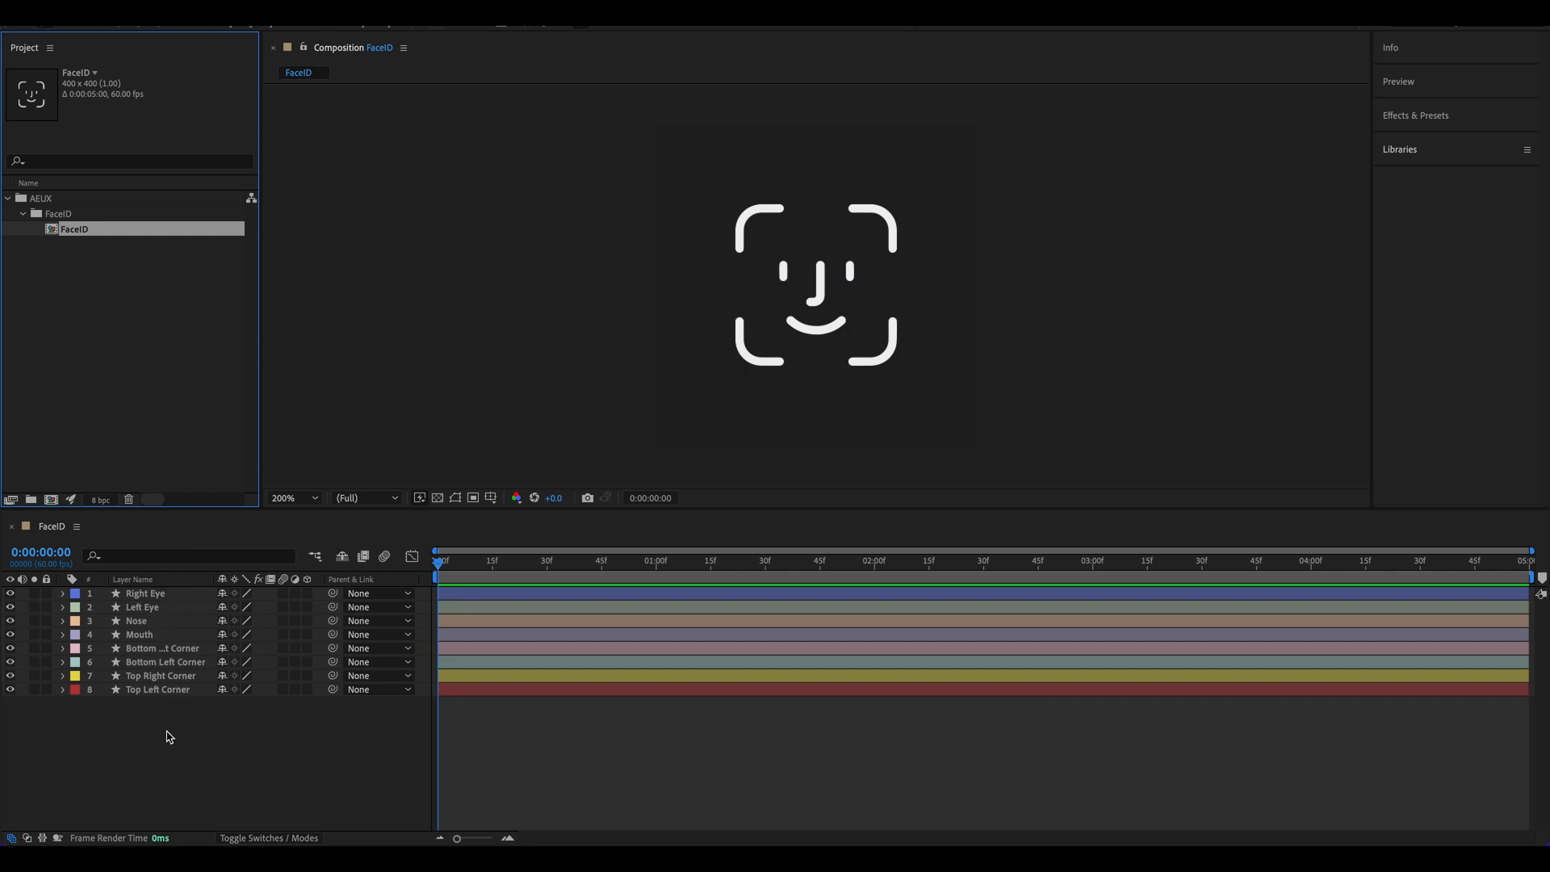
click(126, 595)
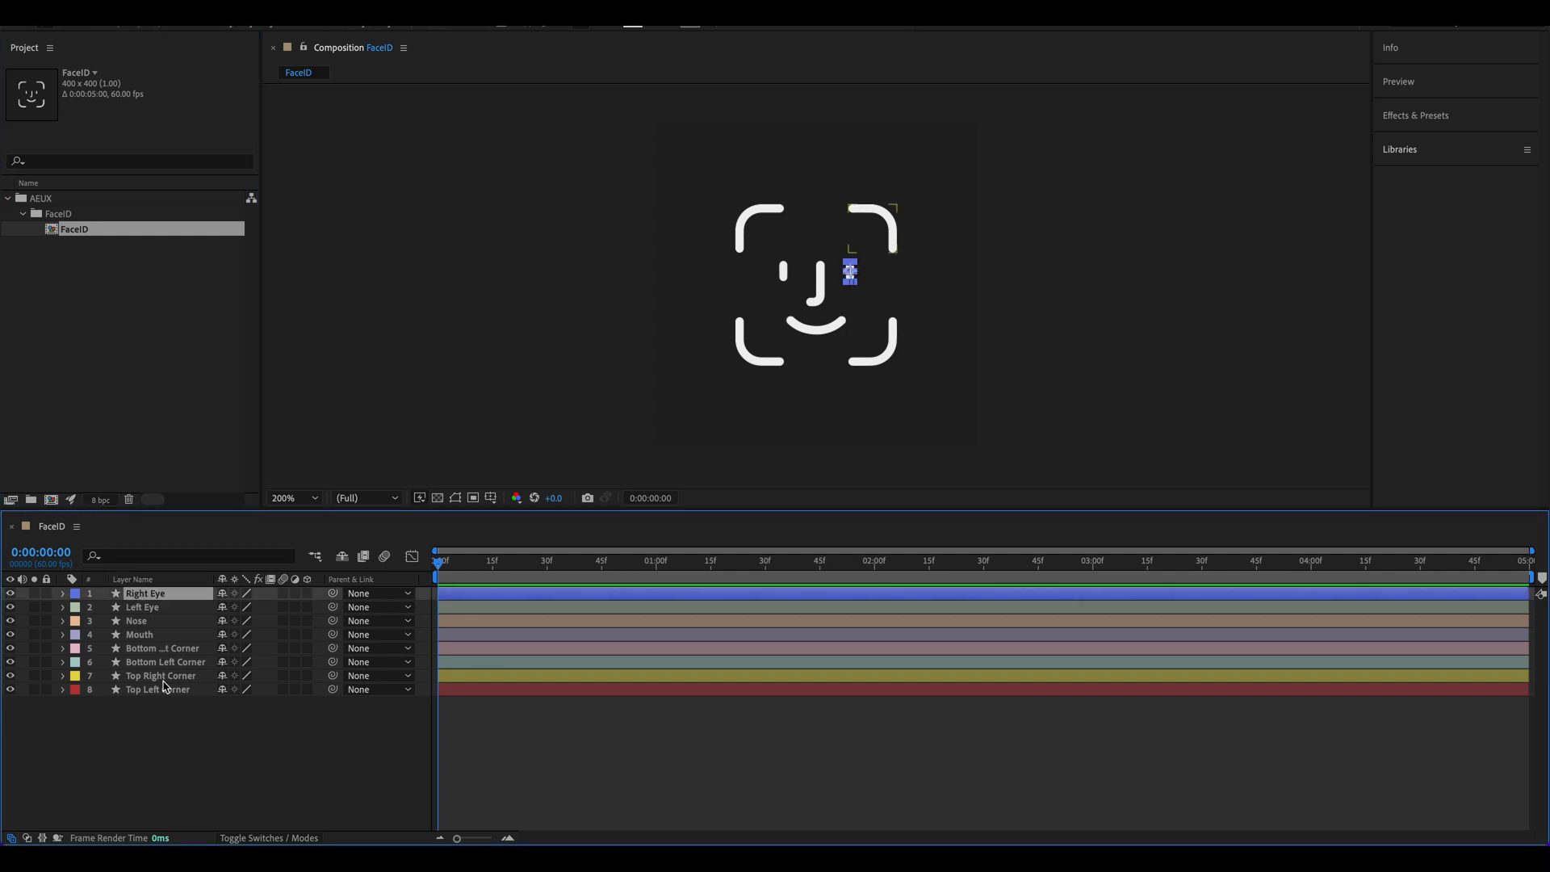
click(169, 714)
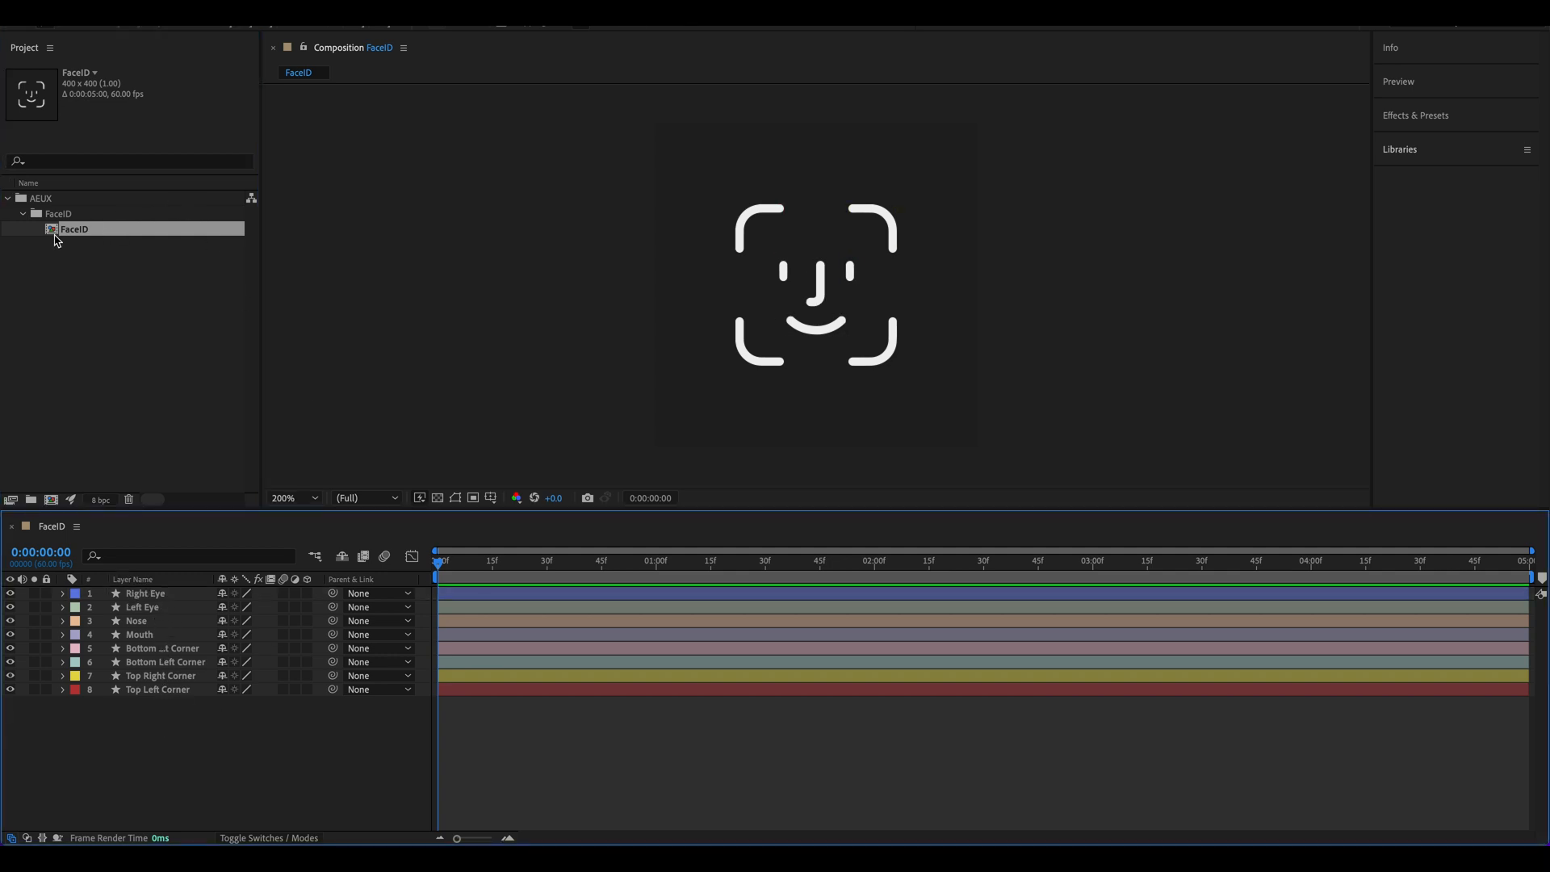
Step: Duplicate the FaceID composition in the project and rename the original "FaceID - Success"
click(71, 233)
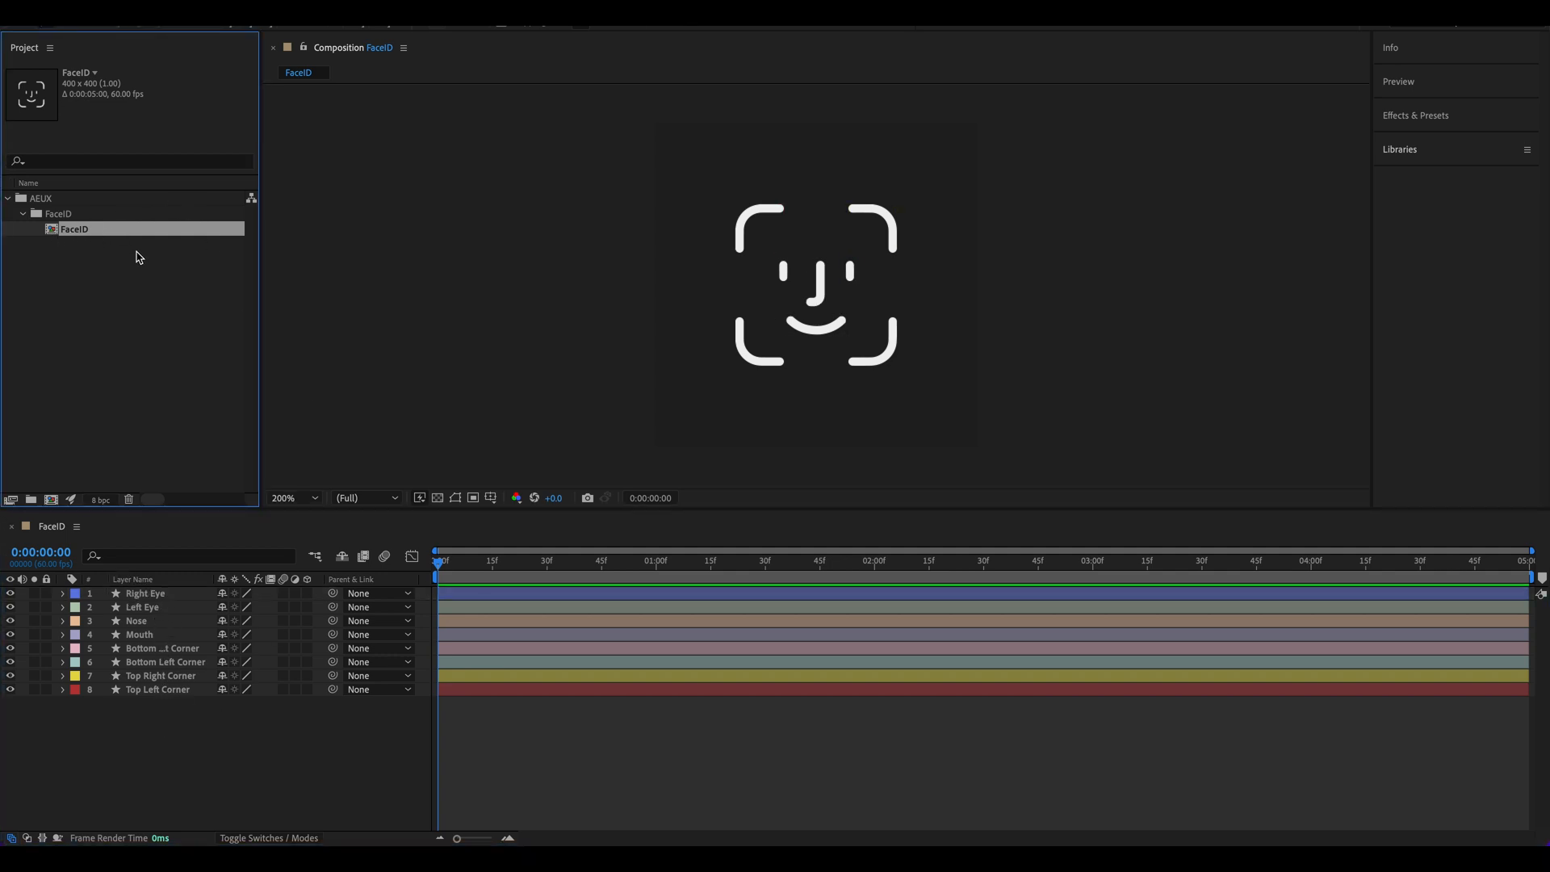
key(ctrl+d)
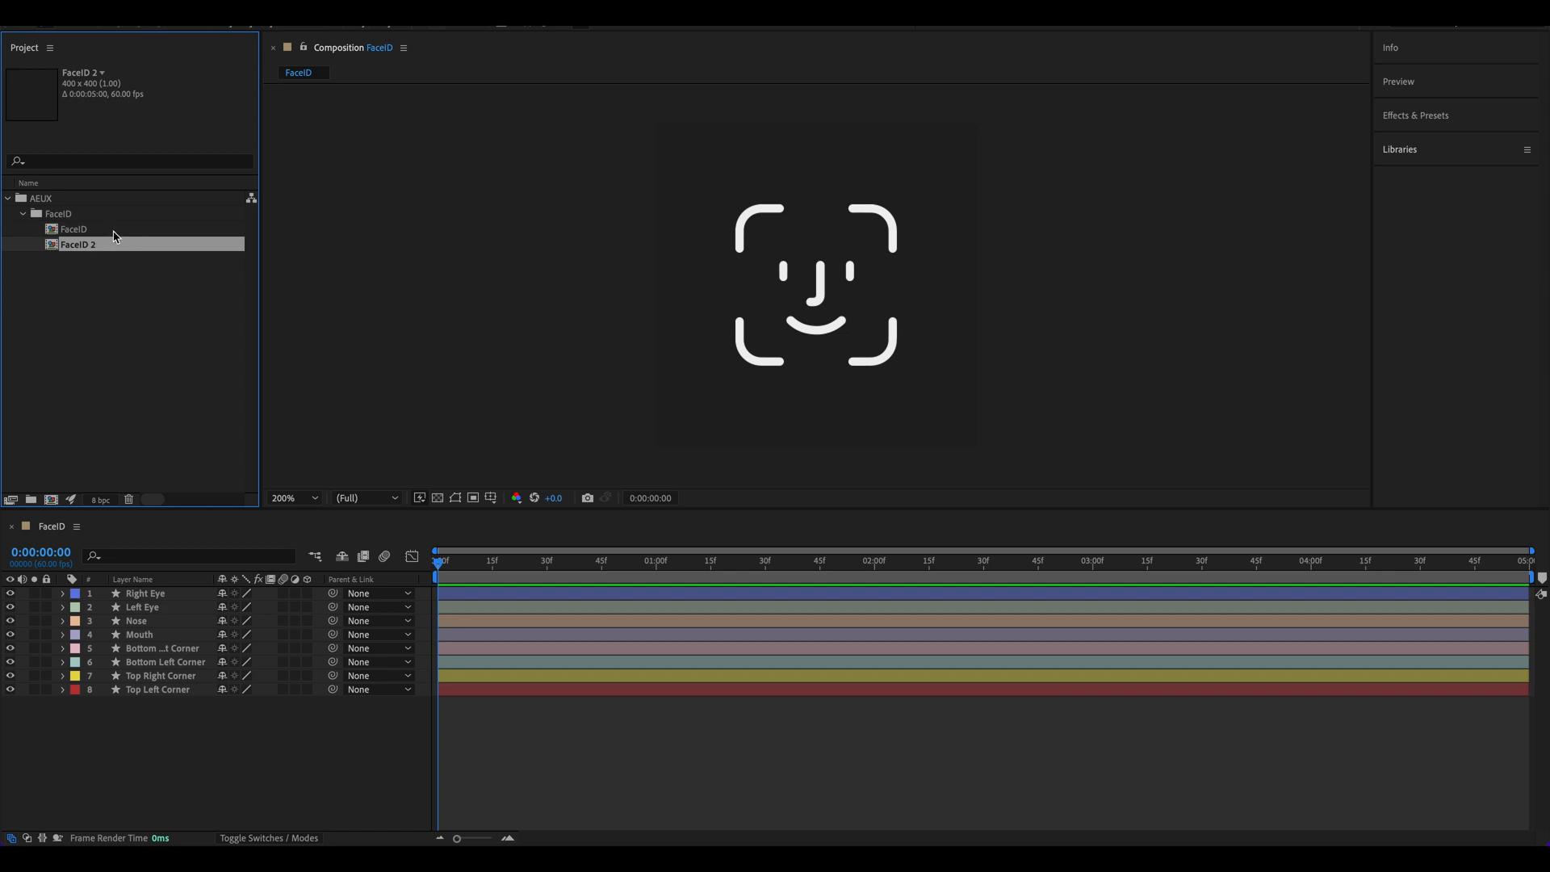
click(106, 232)
key(Return)
key(Right)
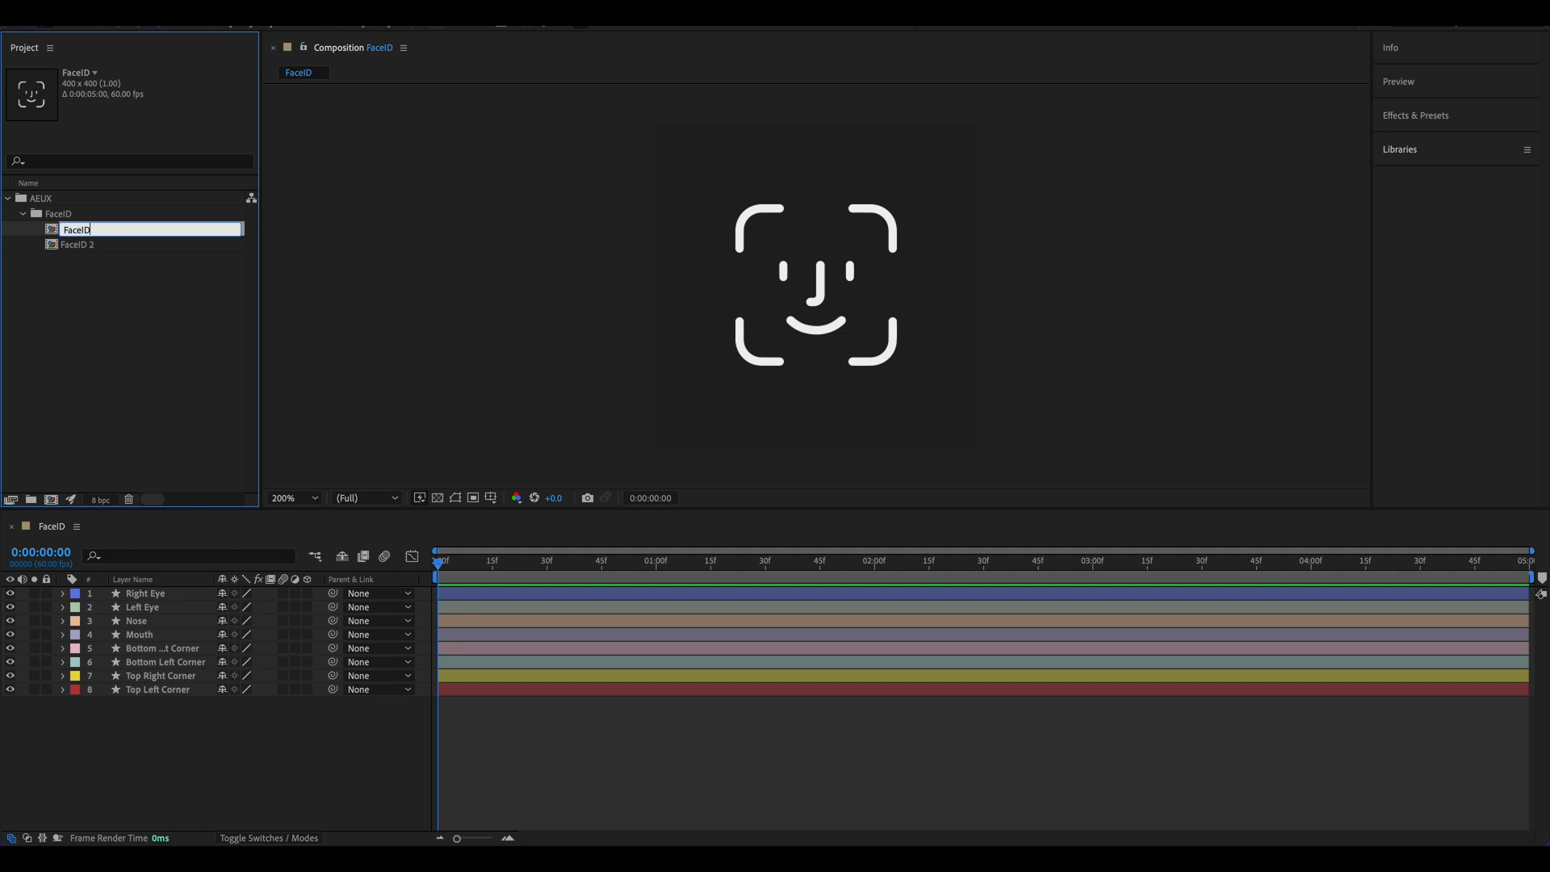
text(- Success)
key(Return)
Step: Rename the duplicated composition "FaceID - Fail"
click(125, 234)
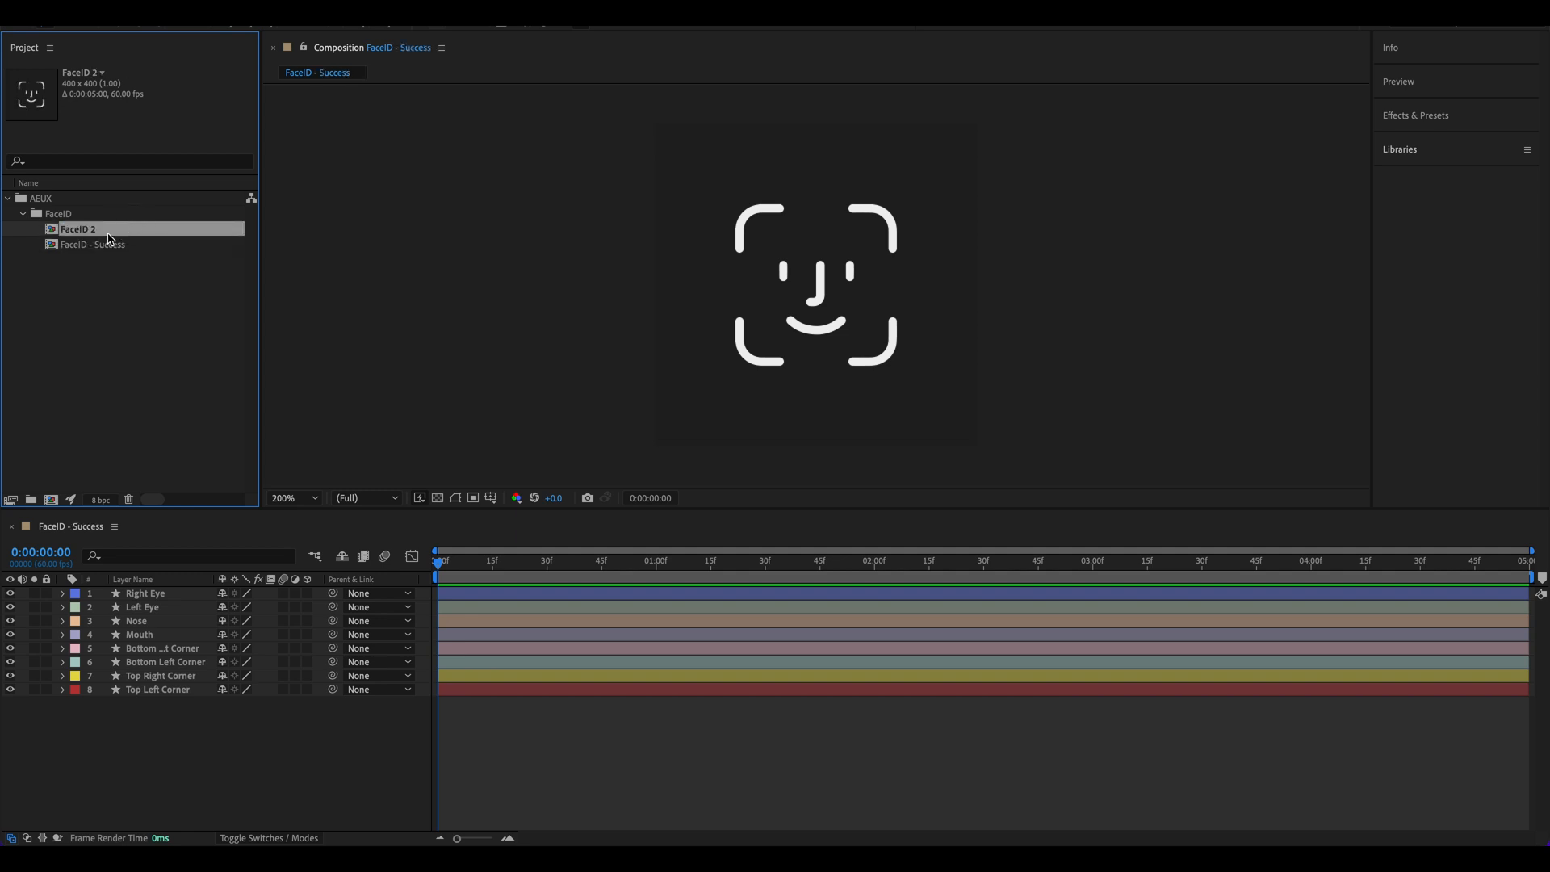
key(Return)
key(Right)
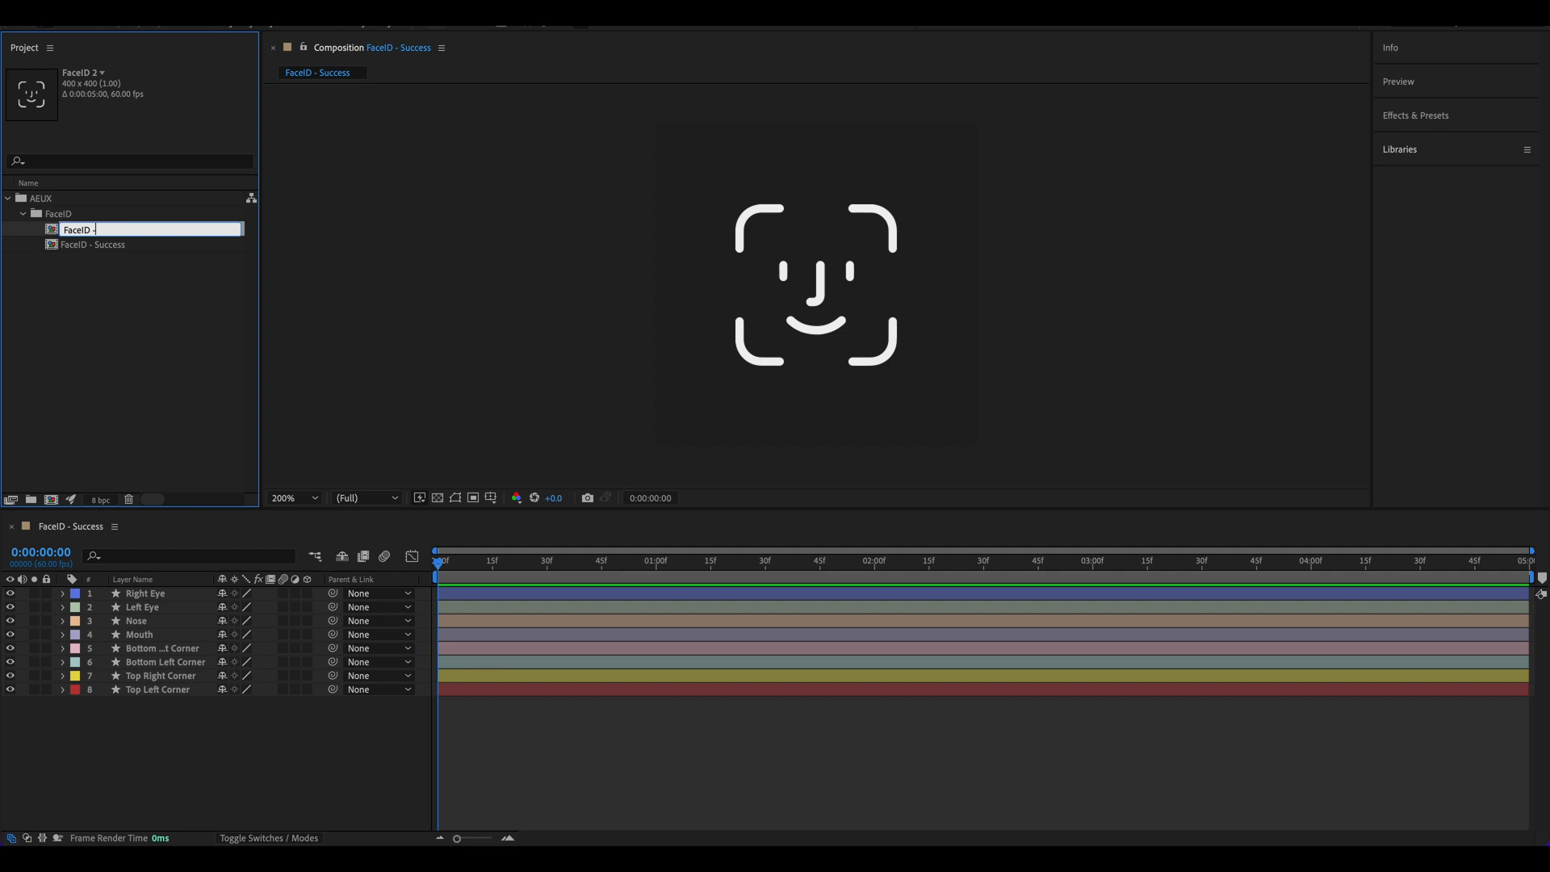
text(- Fail)
key(Return)
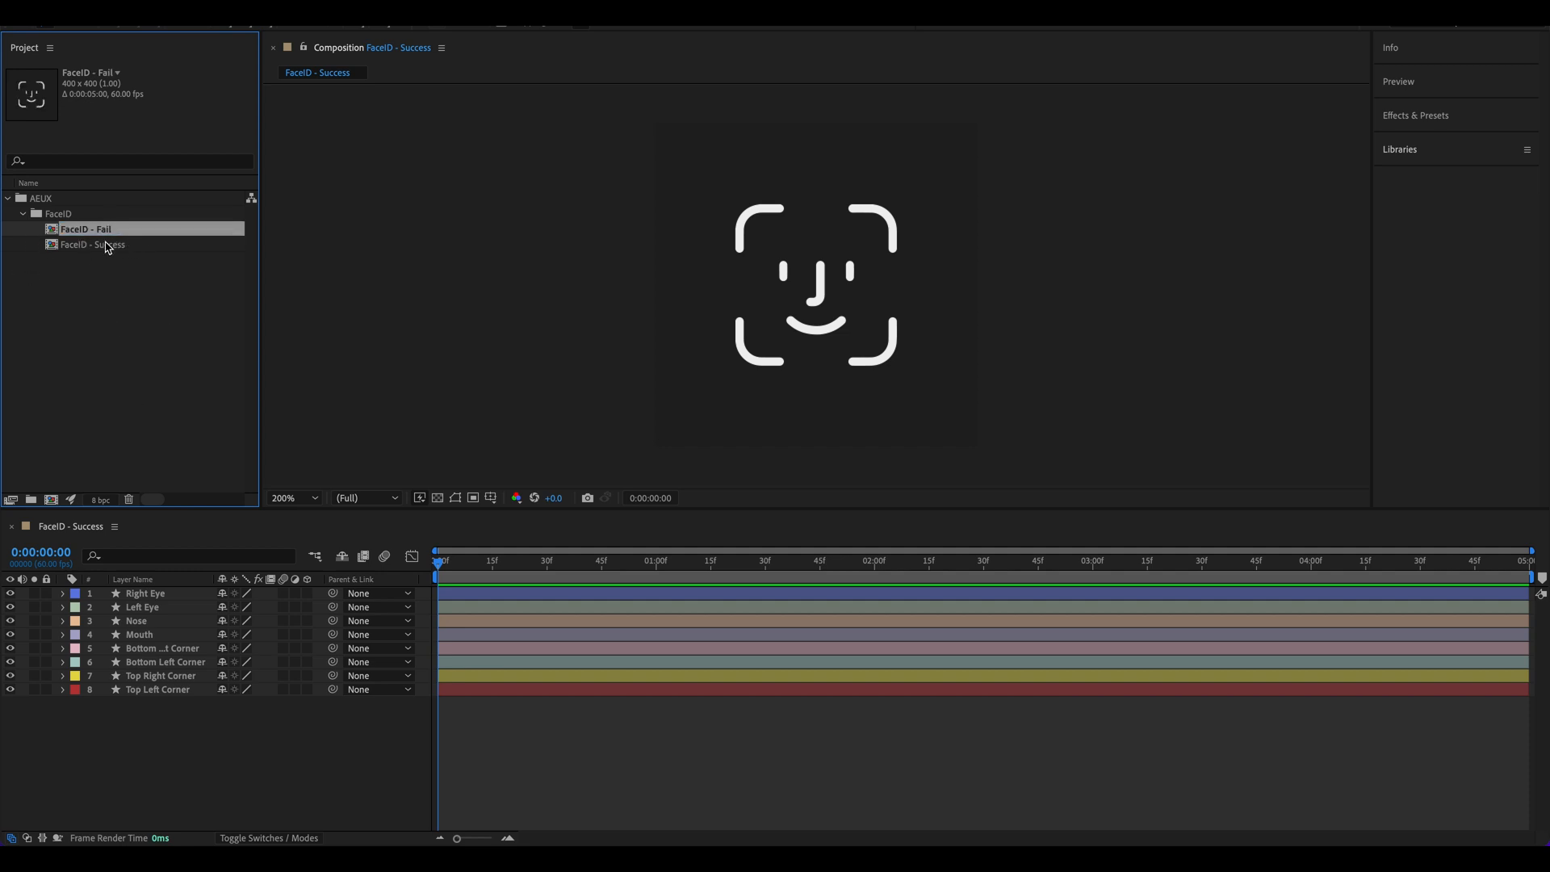
Step: Open the FaceID - Fail composition in the timeline and close the FaceID - Success timeline
click(448, 653)
double_click(84, 231)
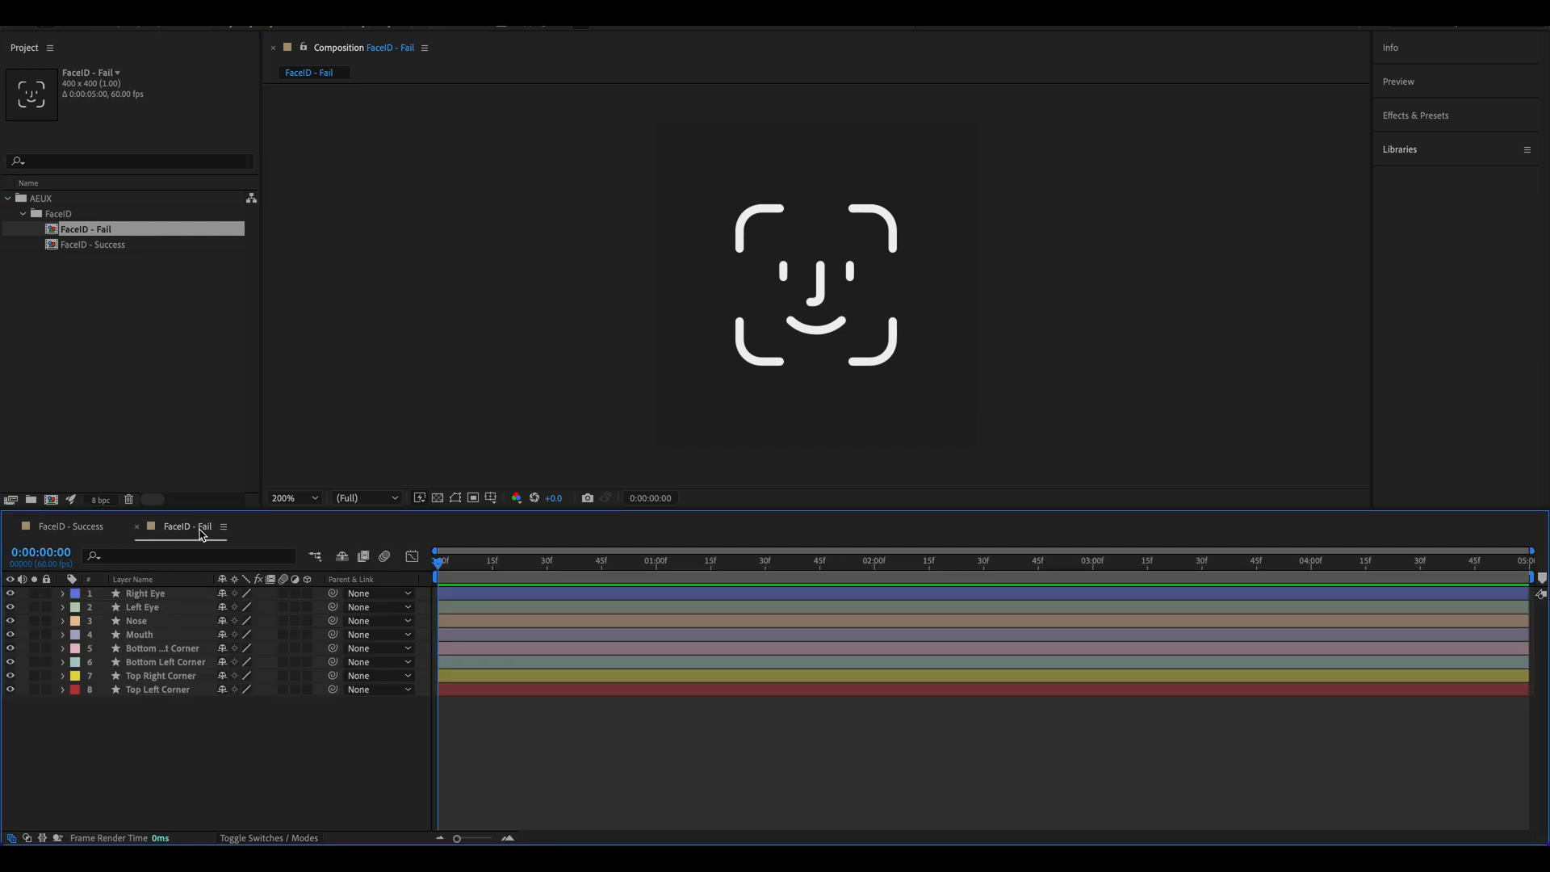
click(77, 527)
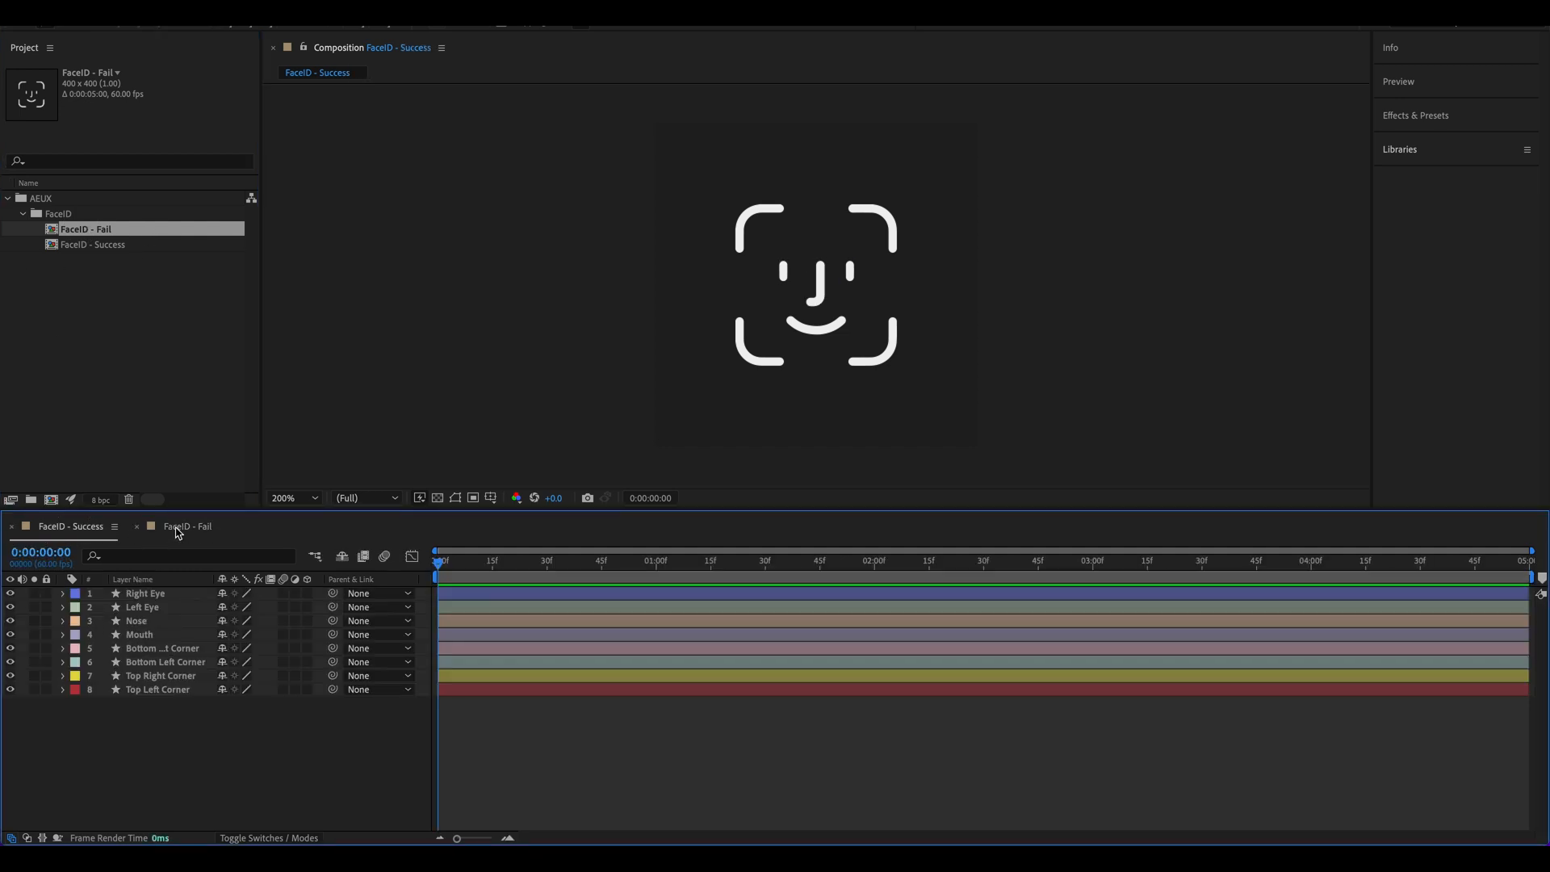
click(178, 529)
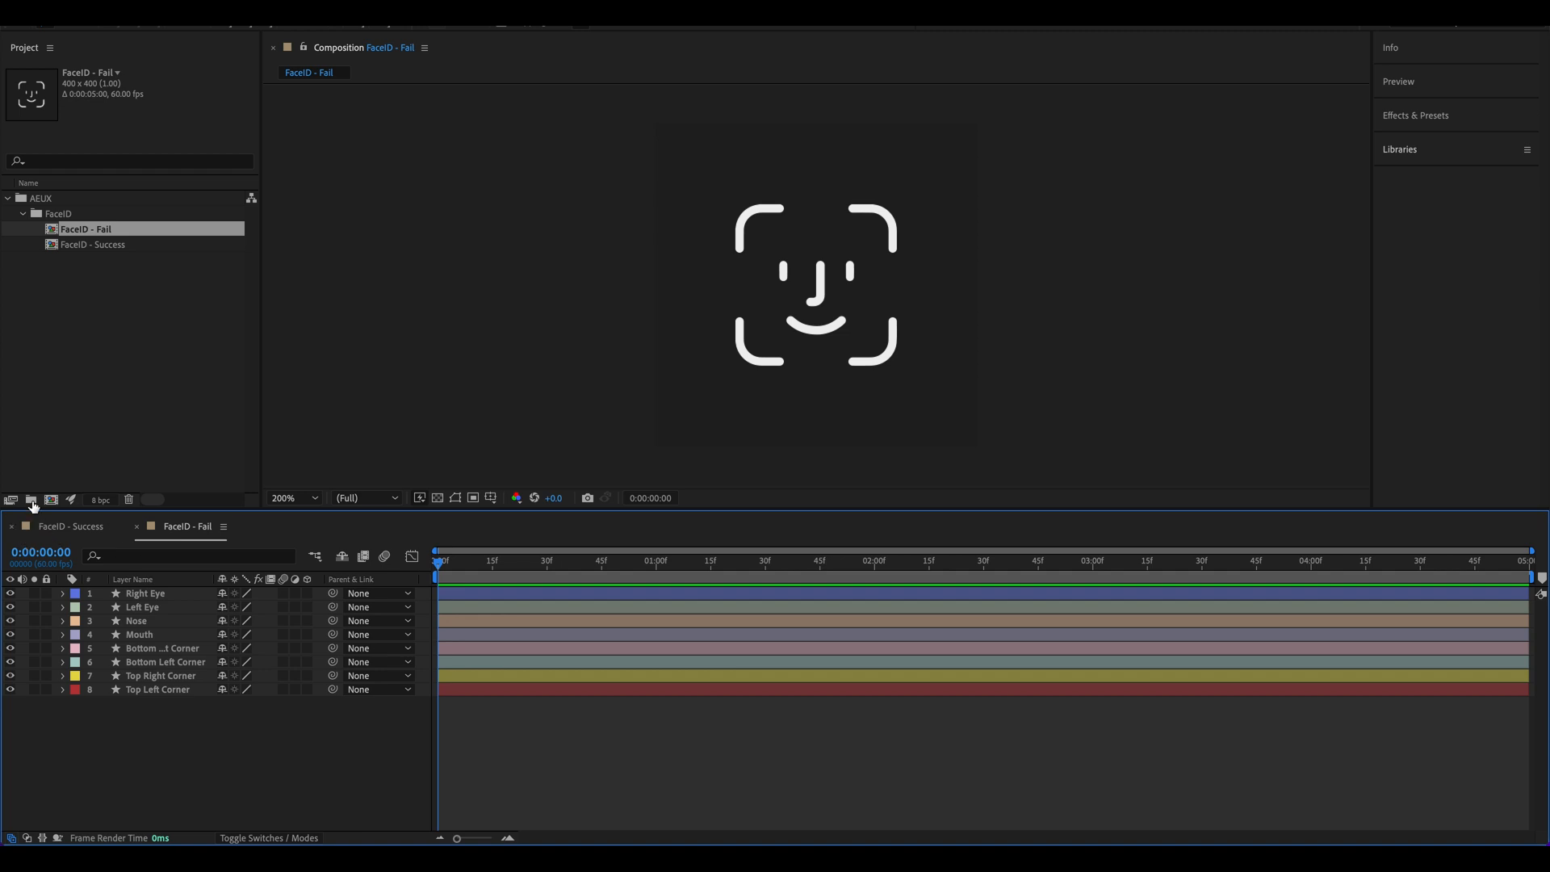
click(20, 530)
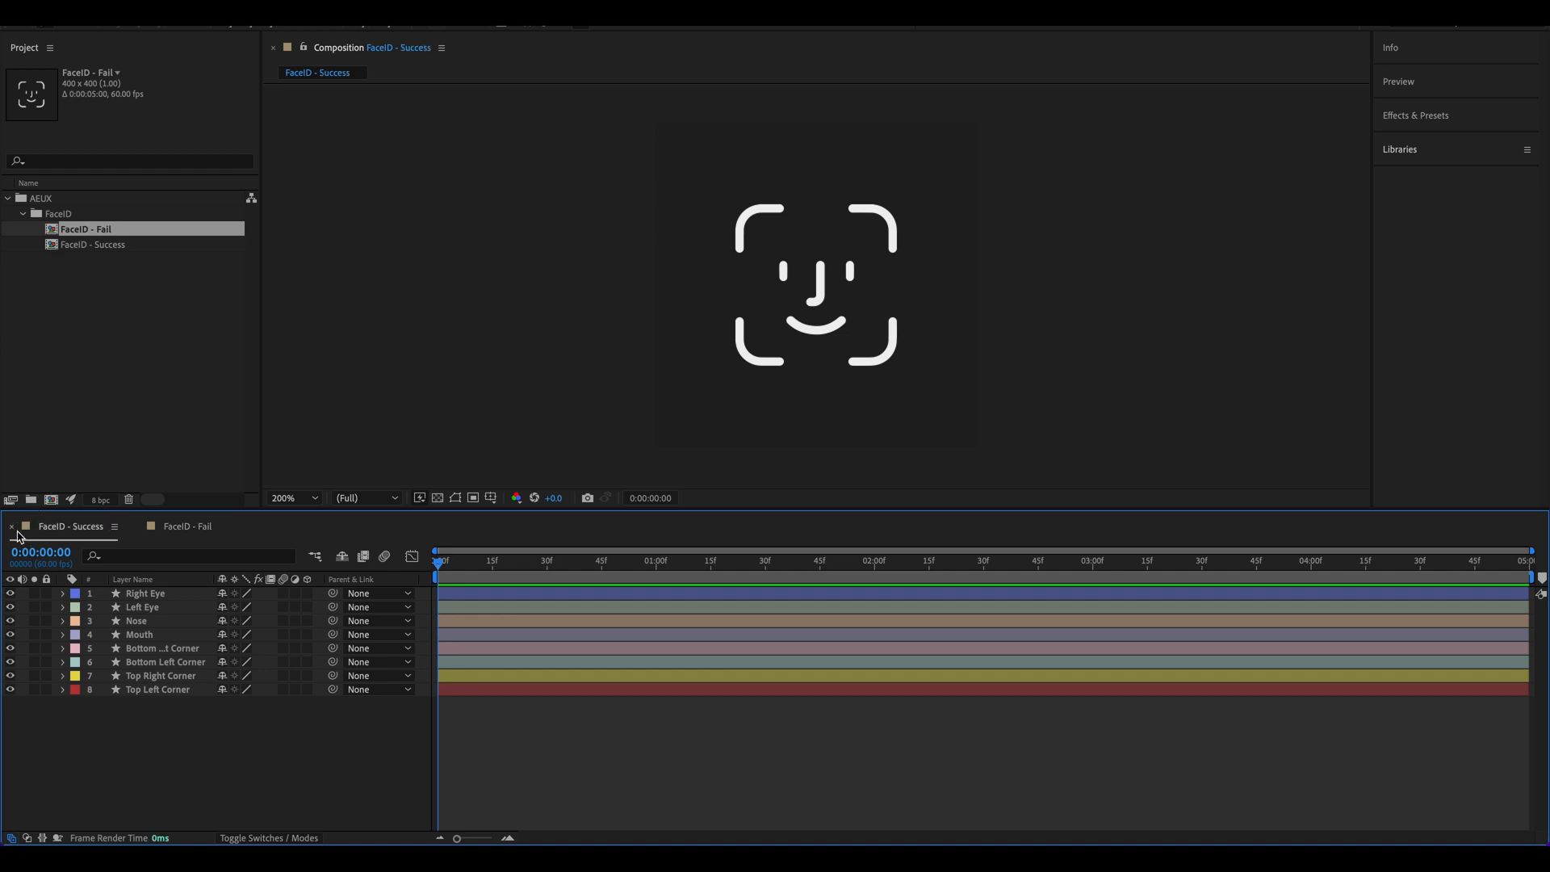
click(12, 529)
Step: Set the duration of the FaceID - Fail composition to 0:00:03:00
key(super+k)
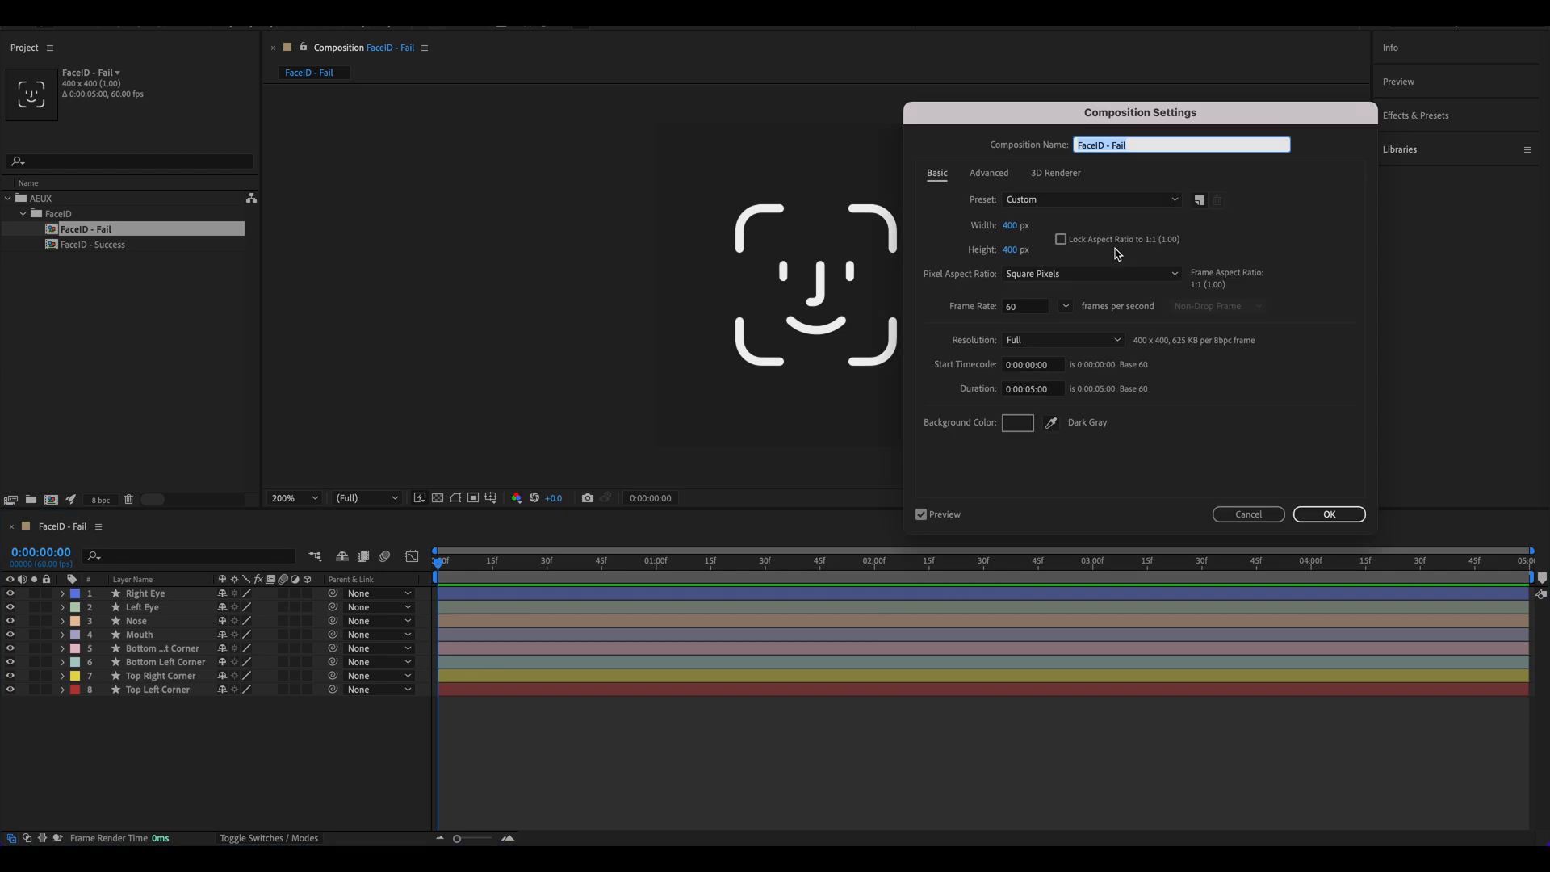
click(1032, 392)
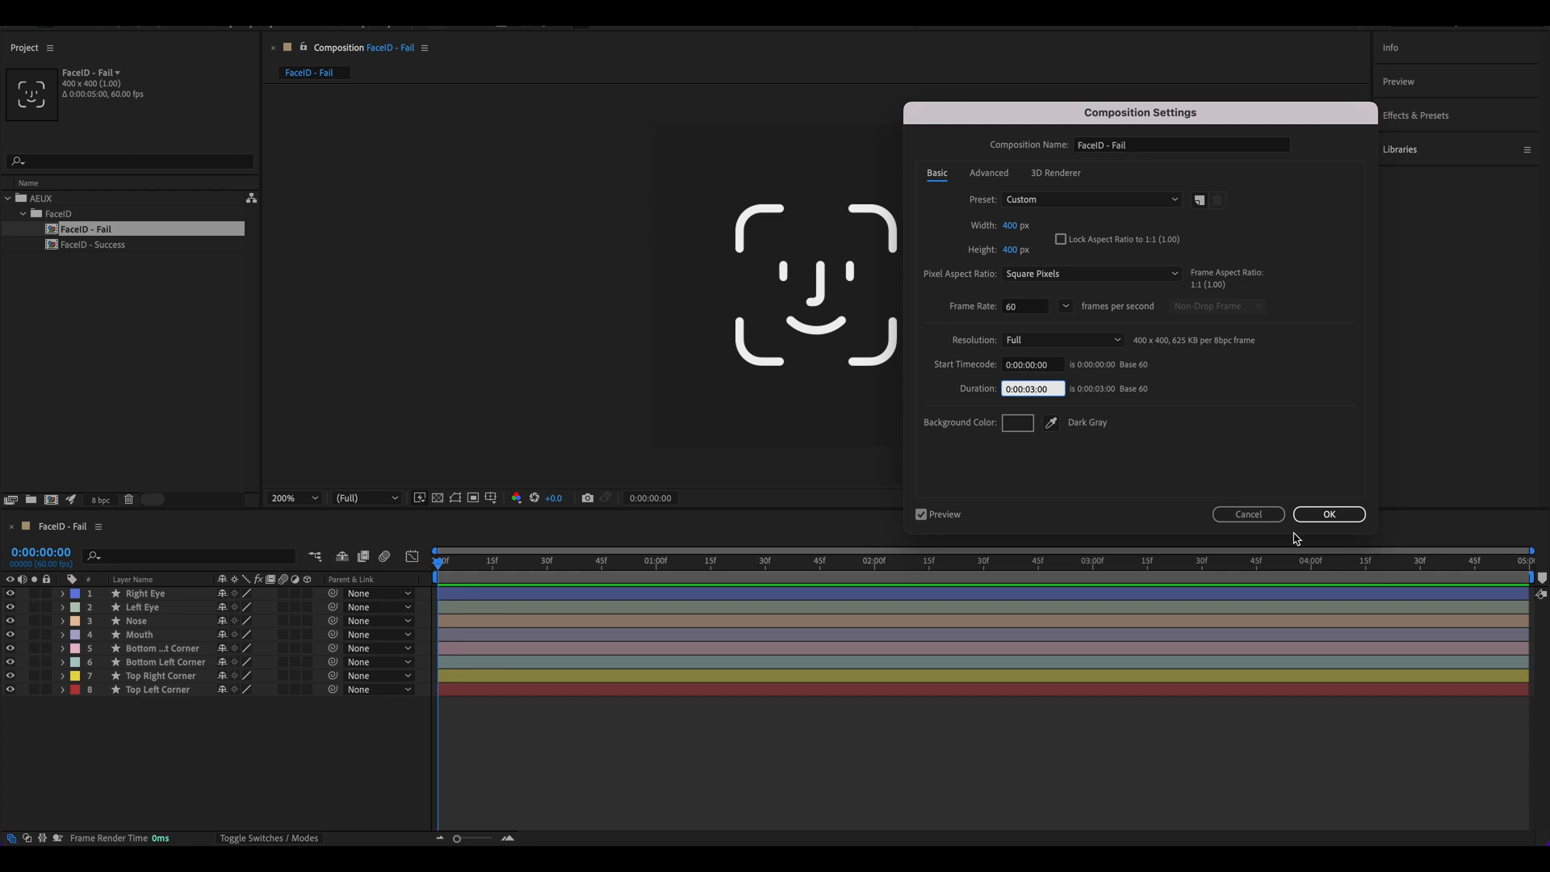
click(1330, 517)
click(1326, 516)
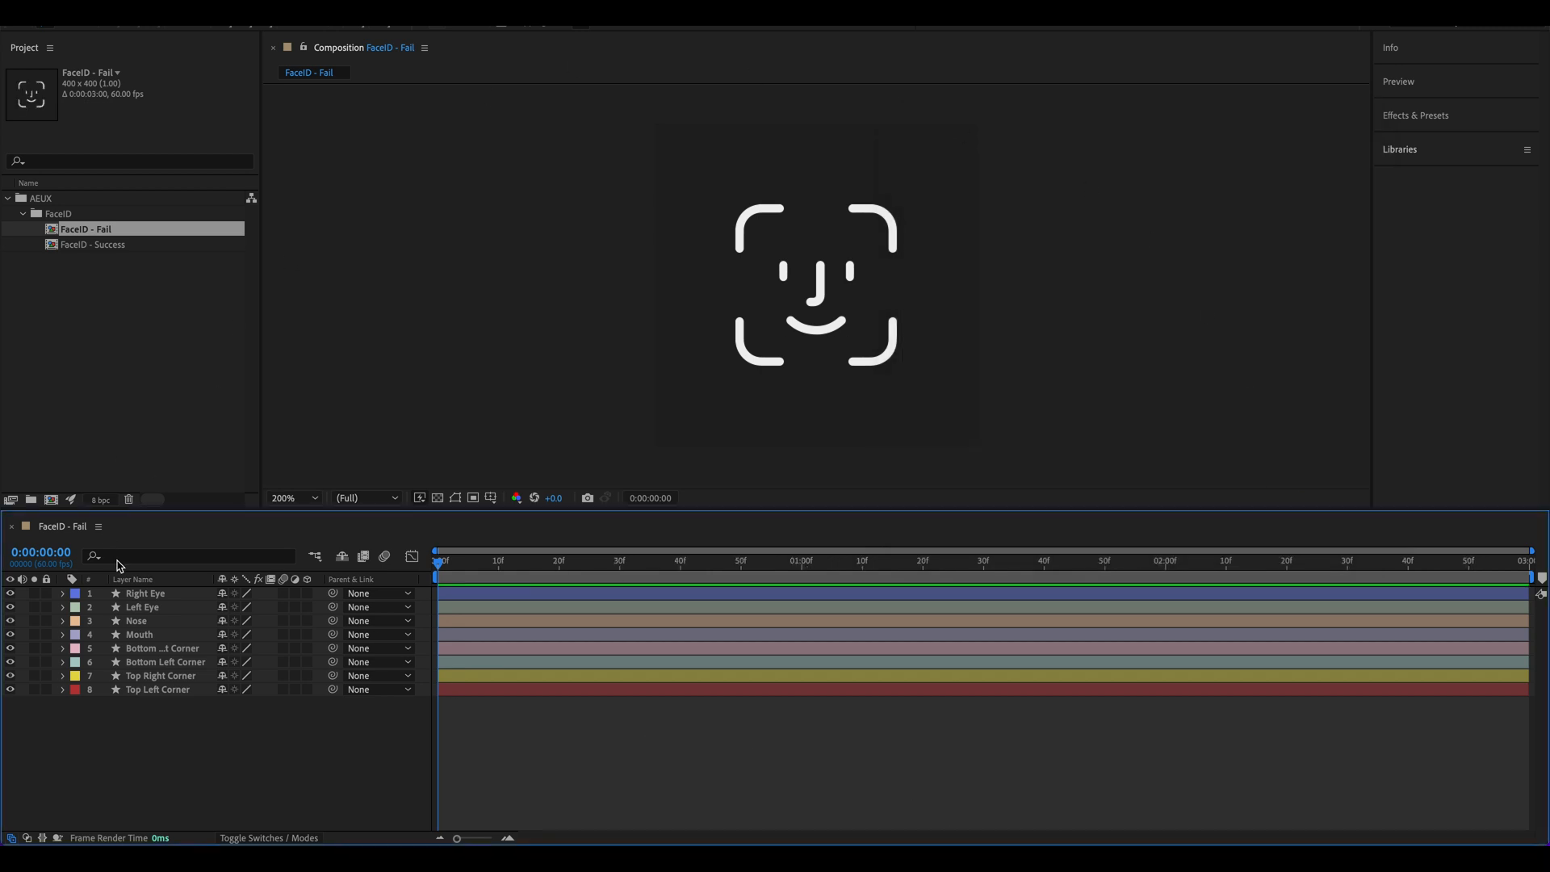
Step: Mark the four corner layers as shy and hide shy layers in the timeline
click(158, 691)
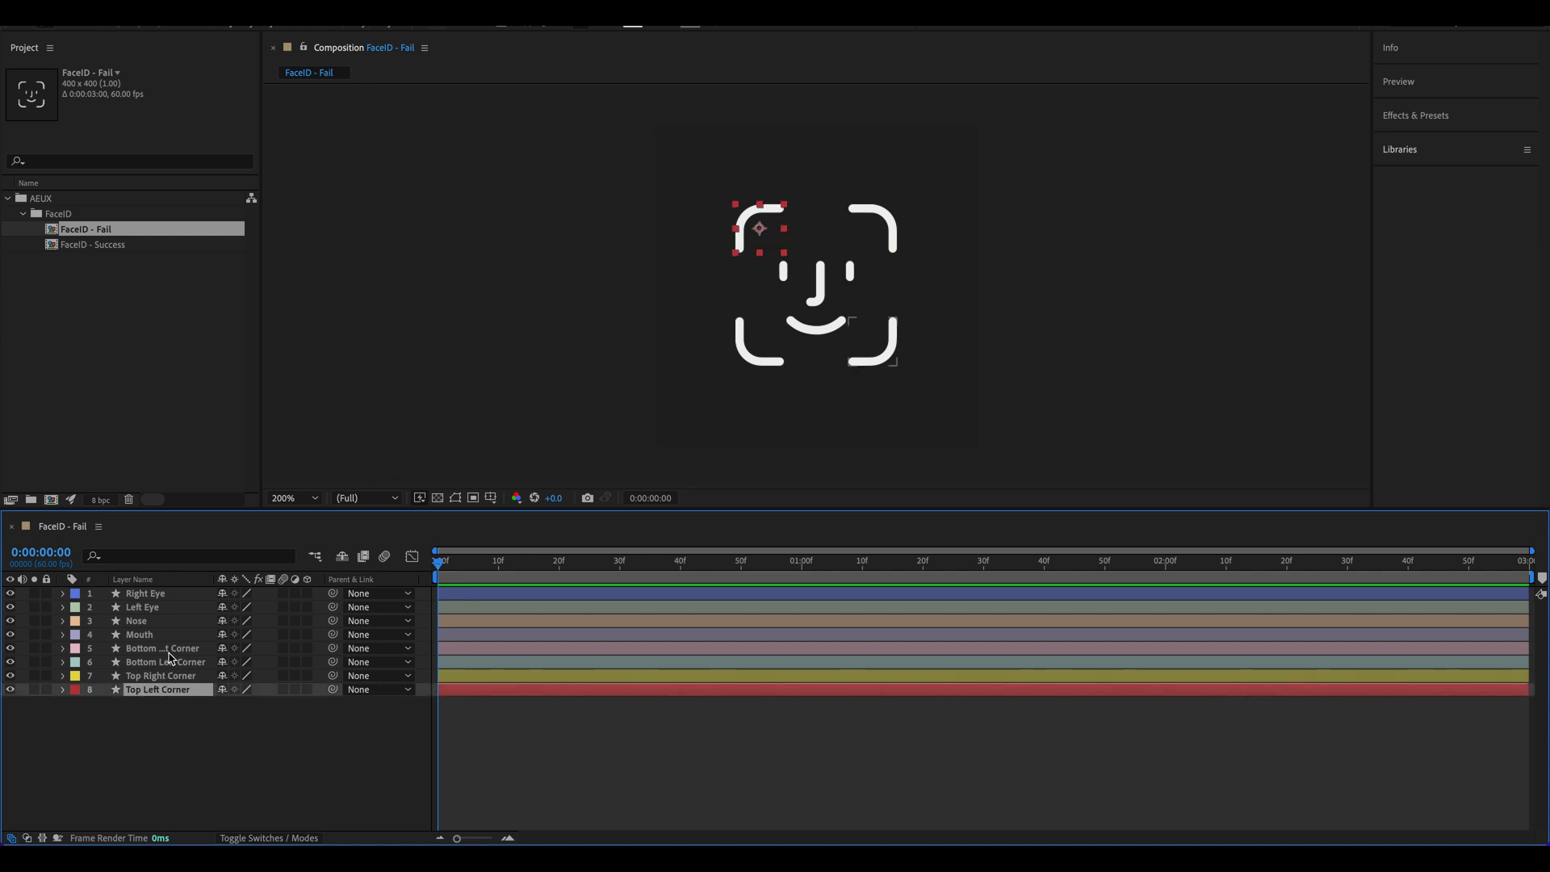
shift+click(171, 650)
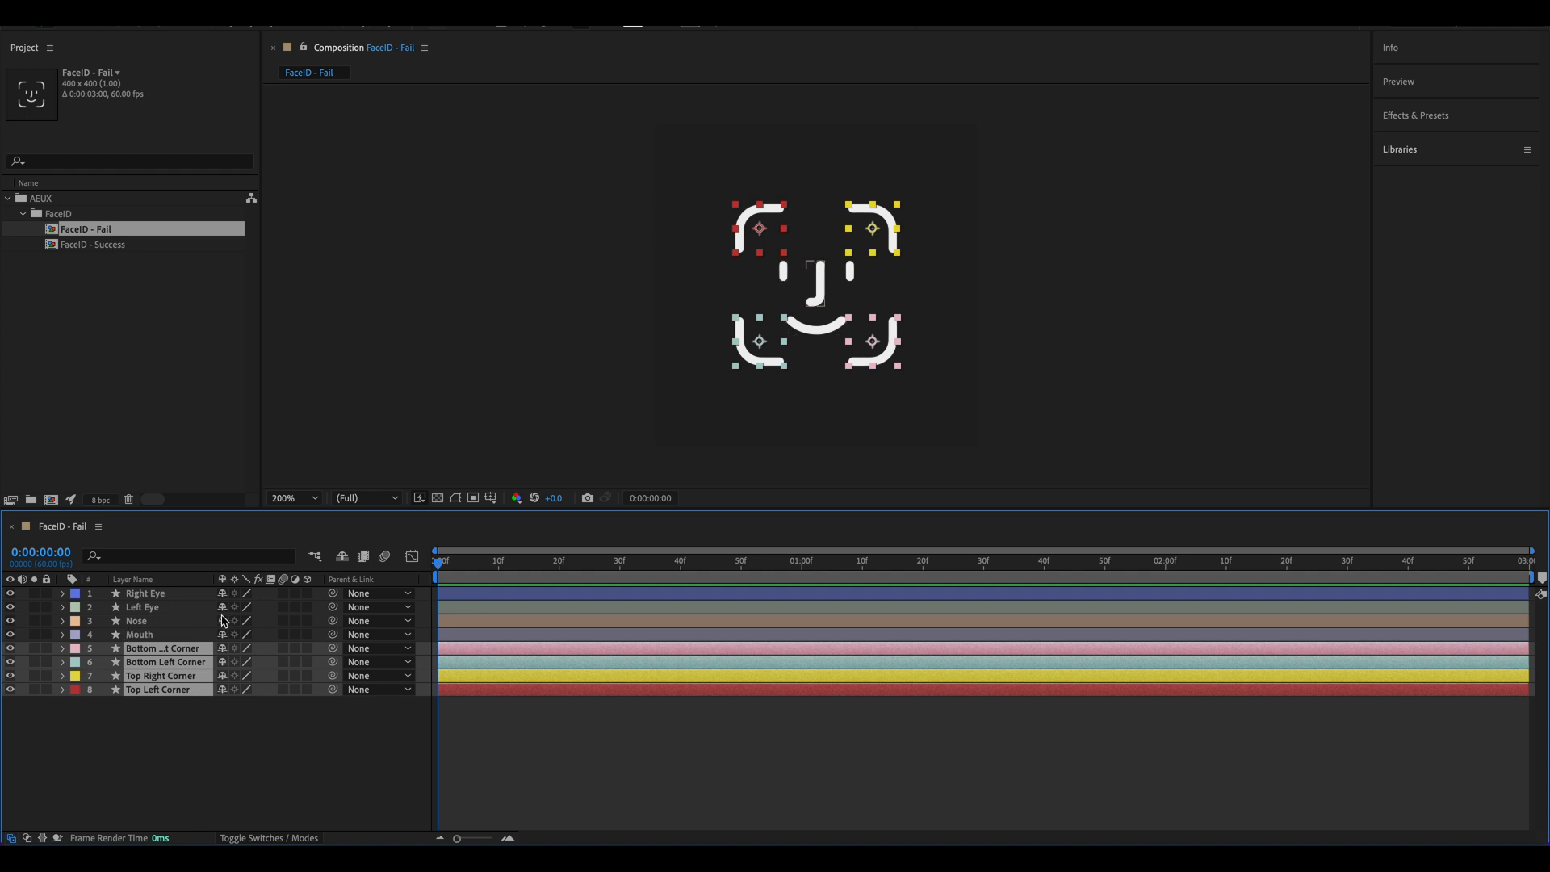
click(224, 662)
click(343, 556)
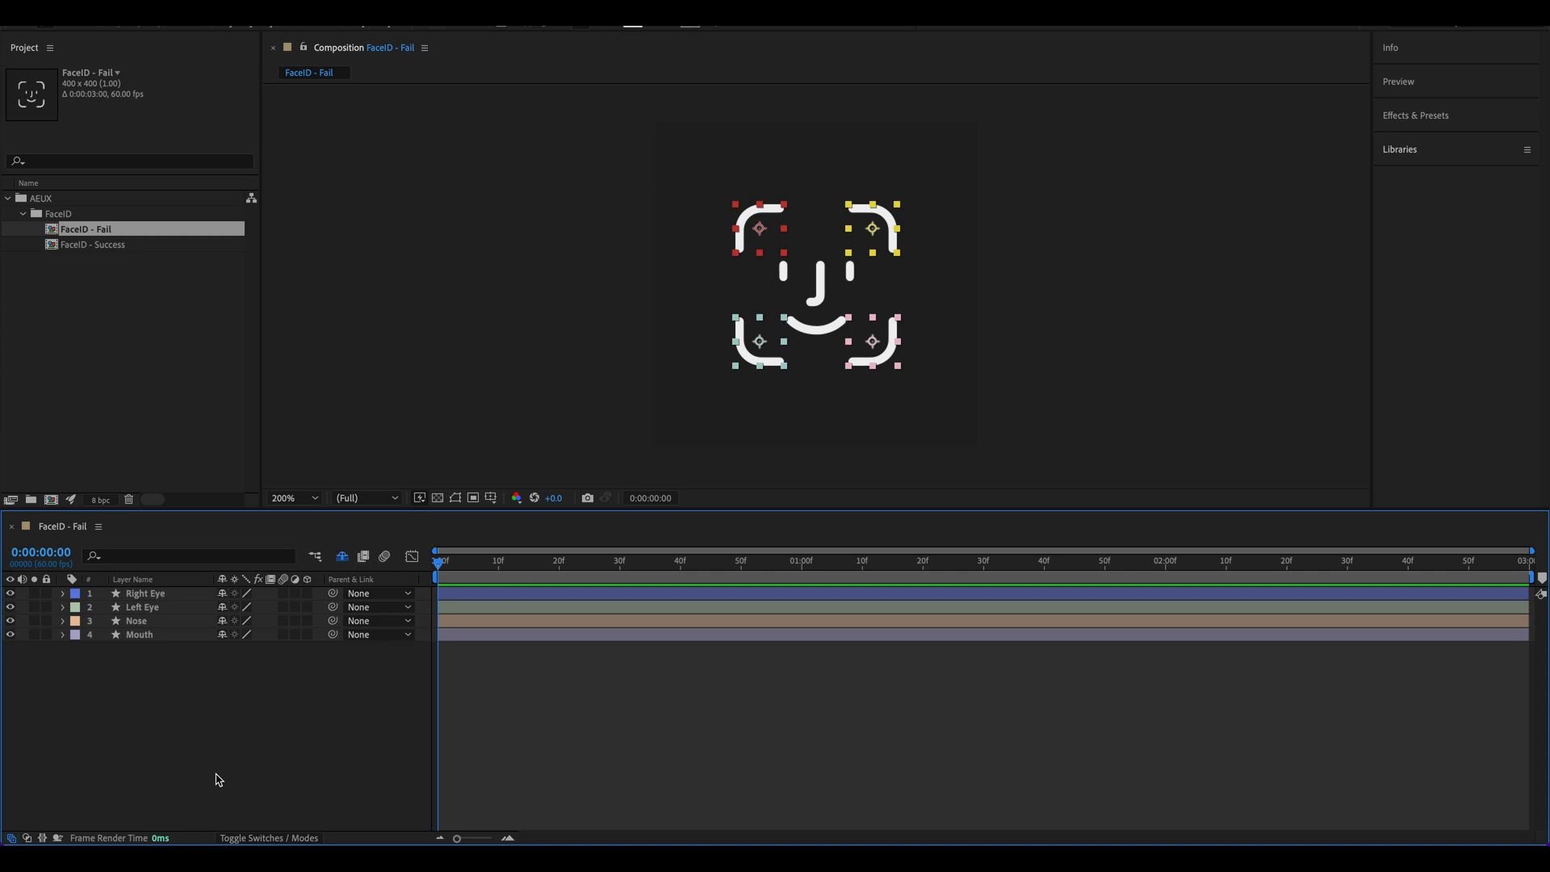
click(341, 556)
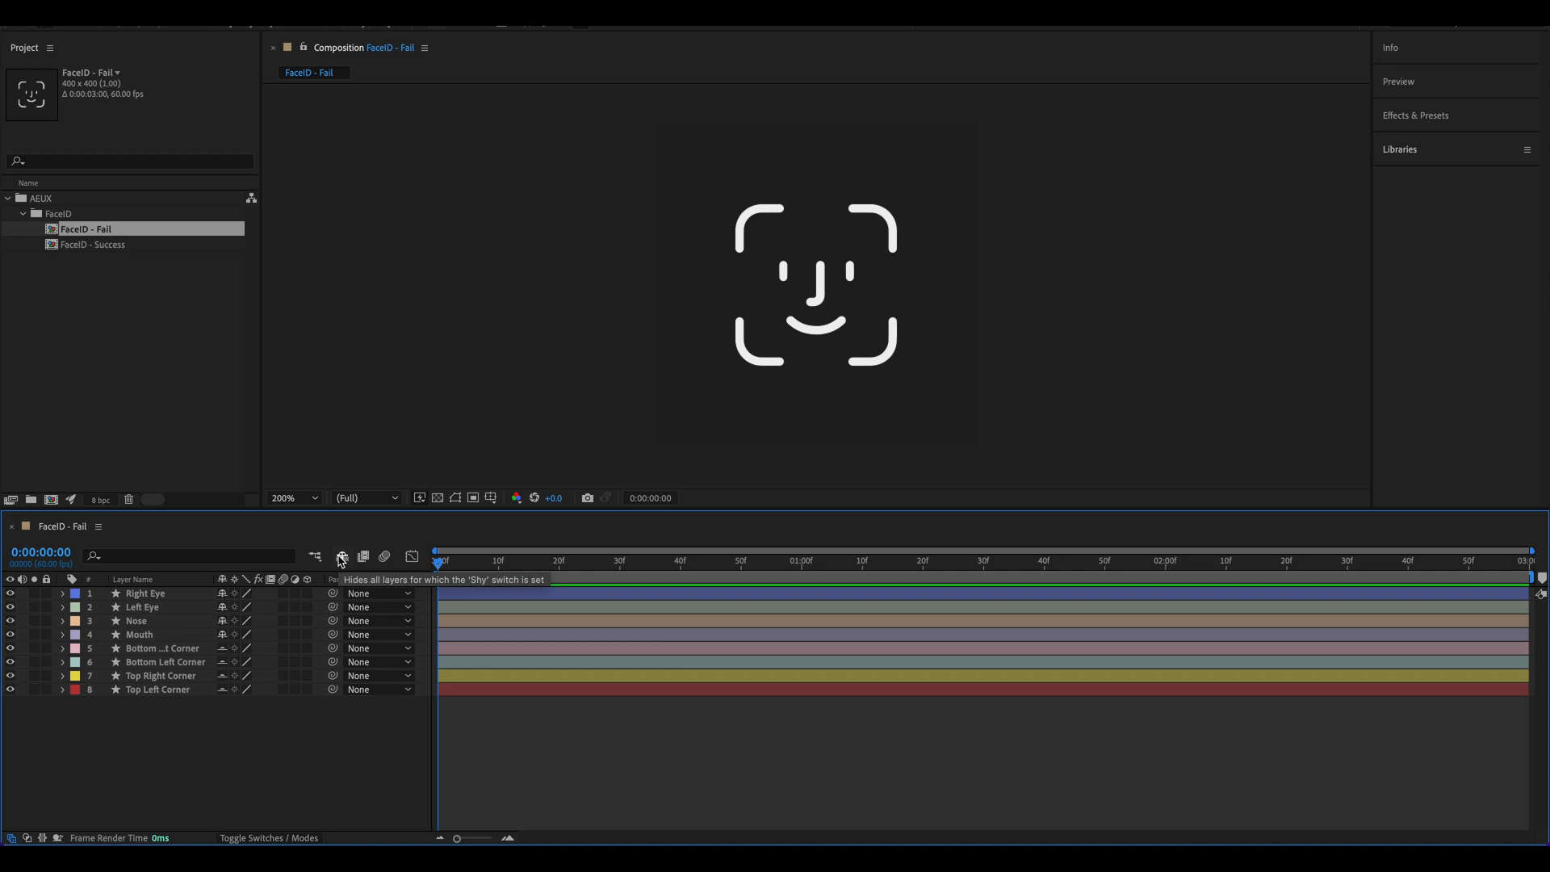
click(341, 557)
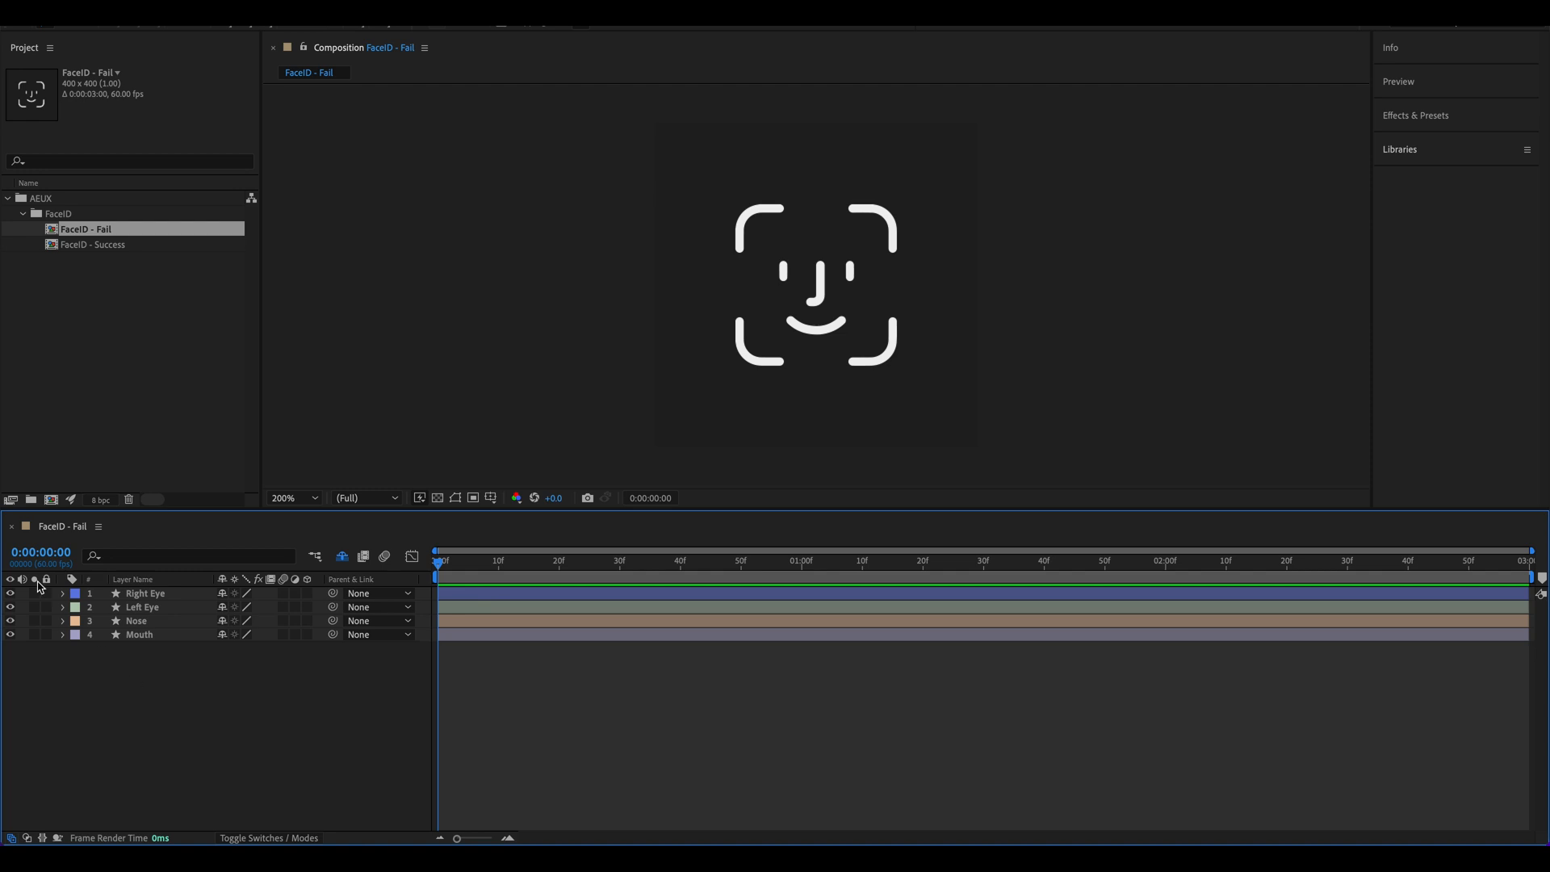
Step: Add Position keyframes at 0:00:00:00 to the Right Eye, Left Eye, Nose and Mouth layers
click(133, 598)
shift+click(161, 635)
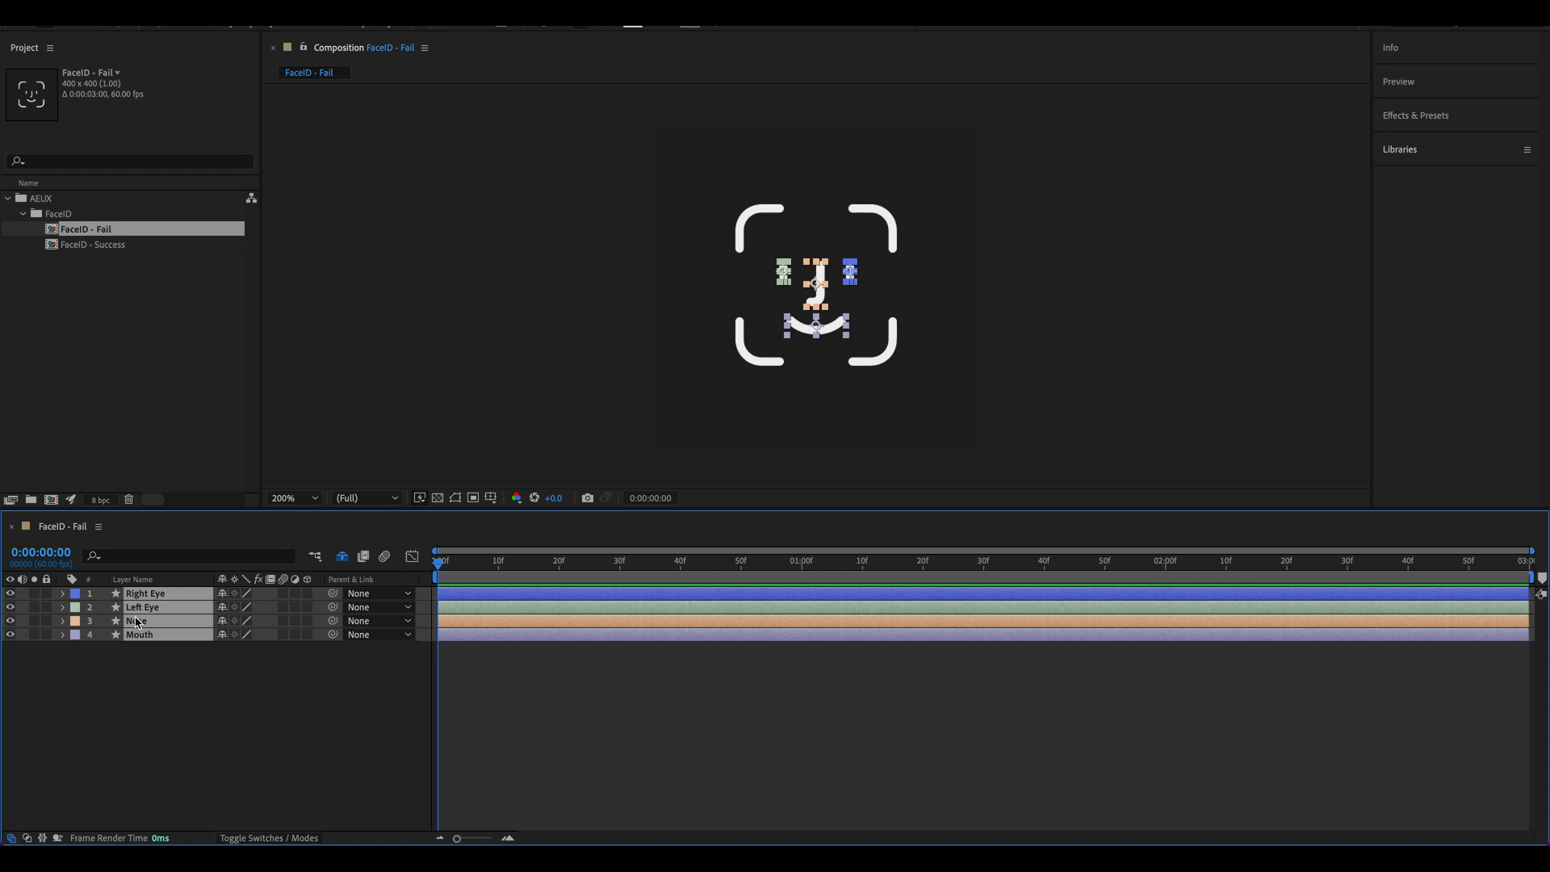
key(p)
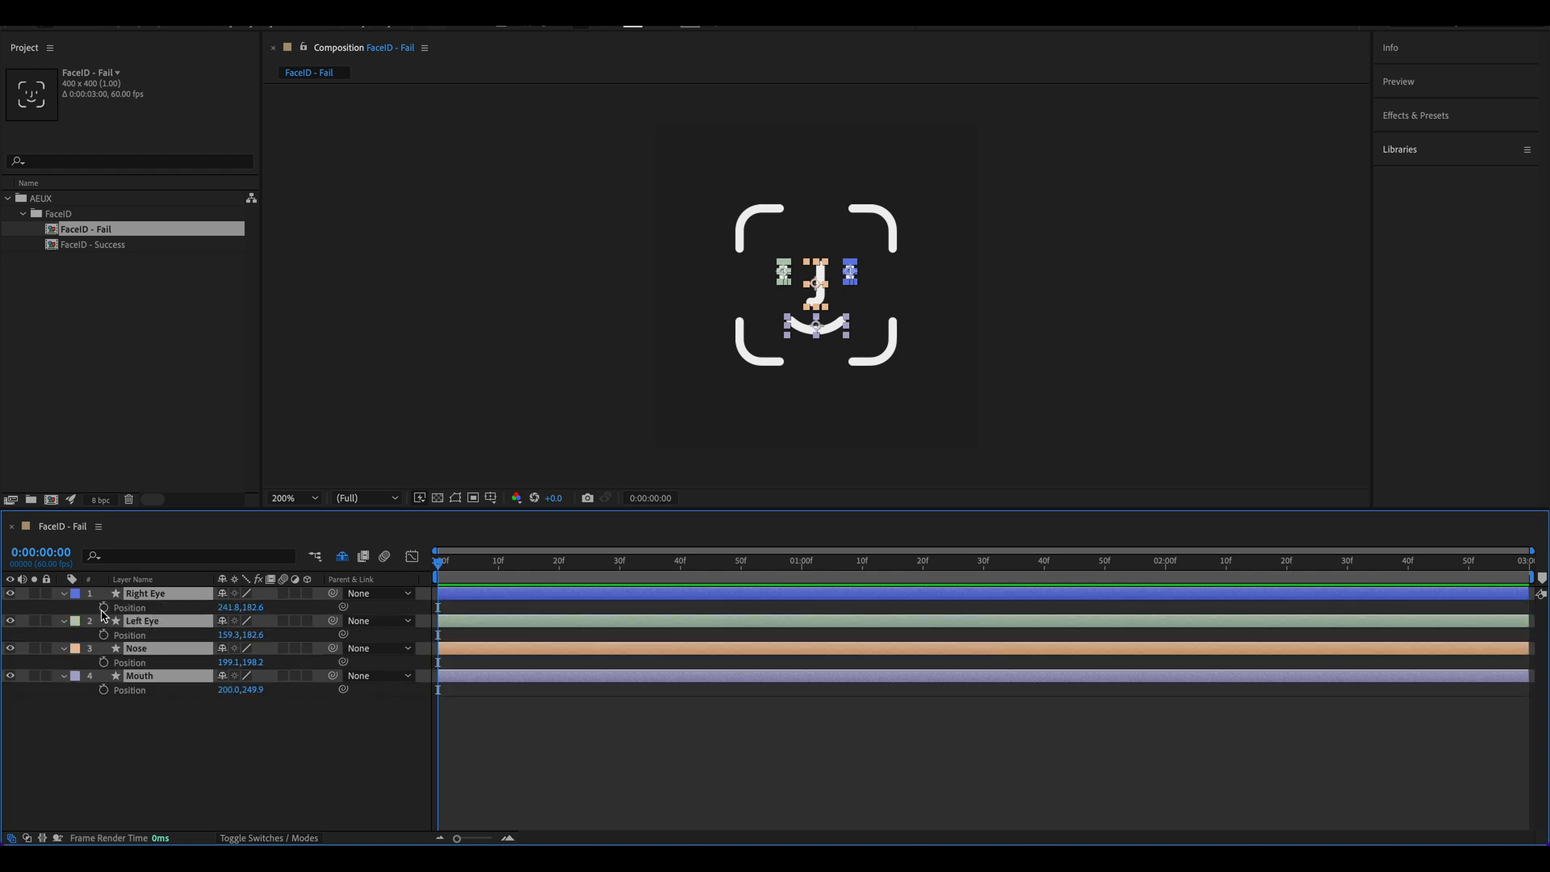
key(p)
click(64, 597)
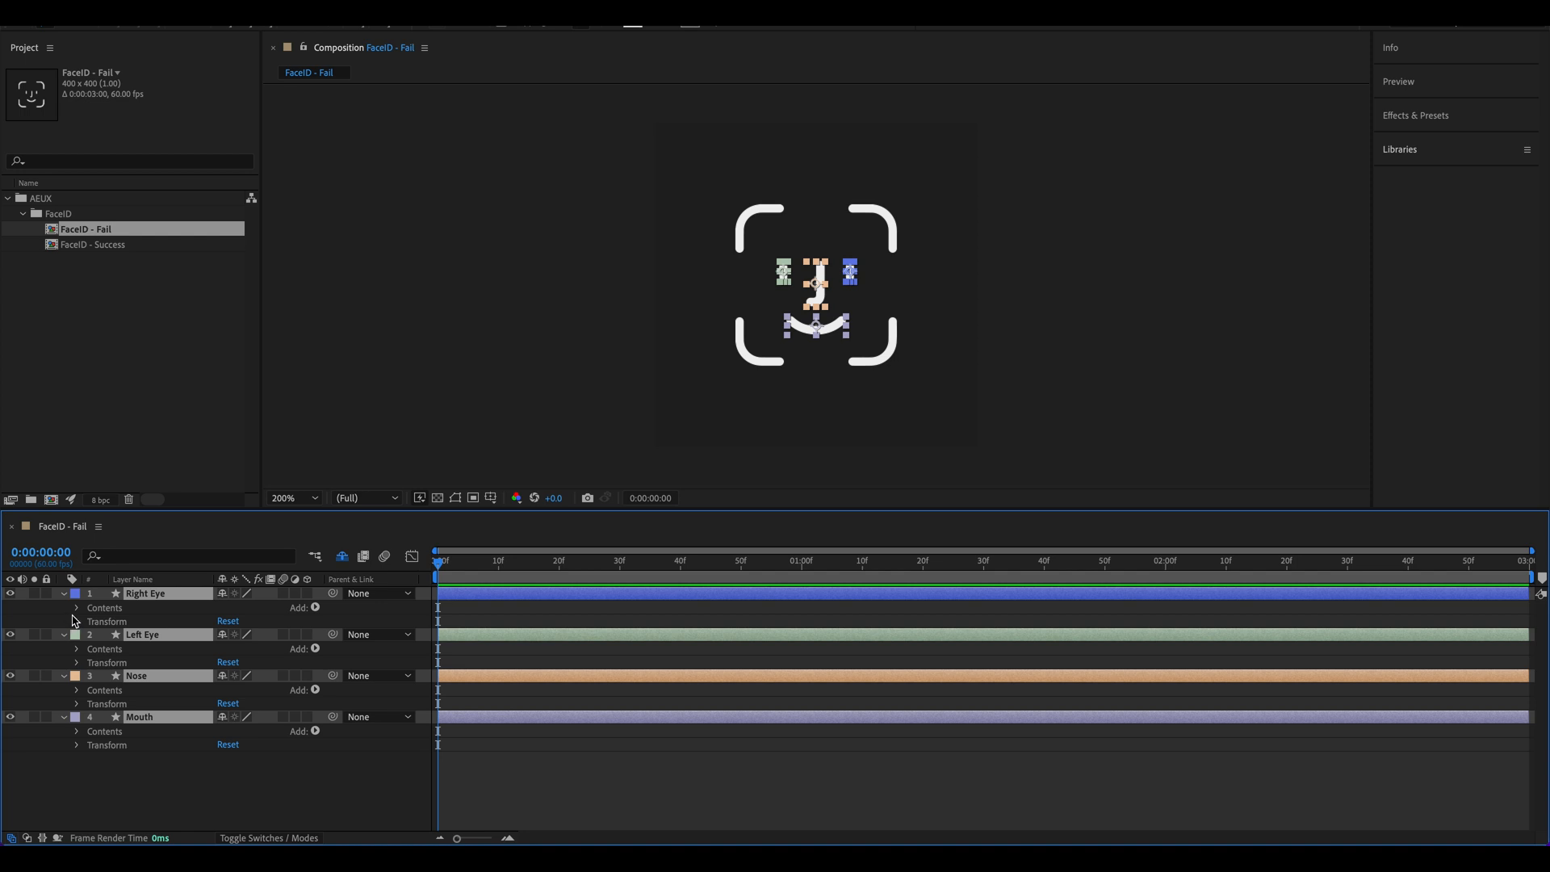
click(77, 621)
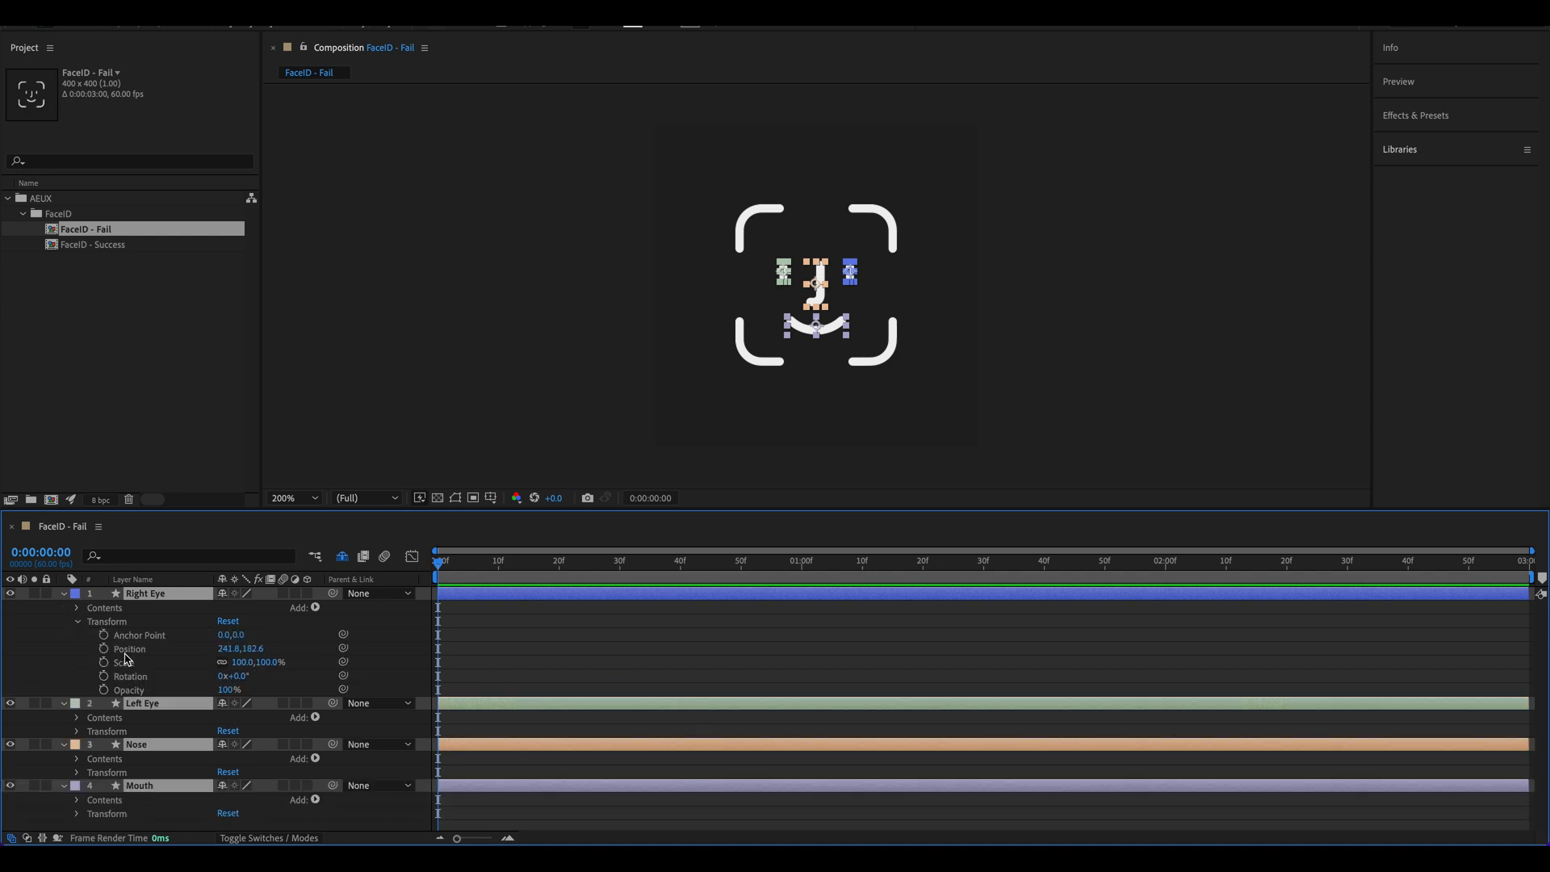
click(64, 596)
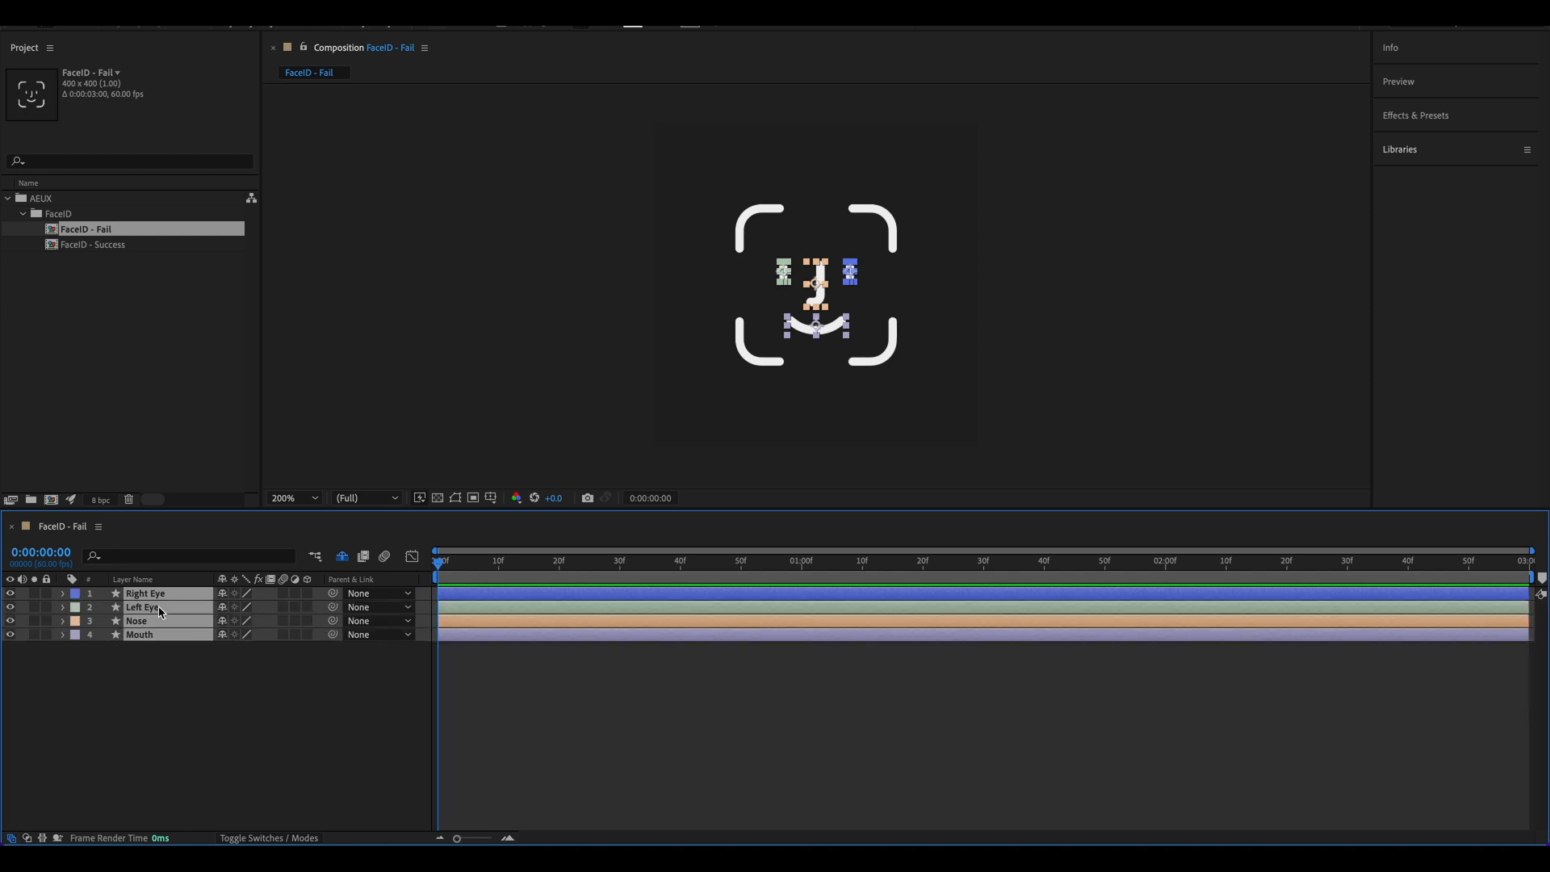
drag(191, 743, 157, 596)
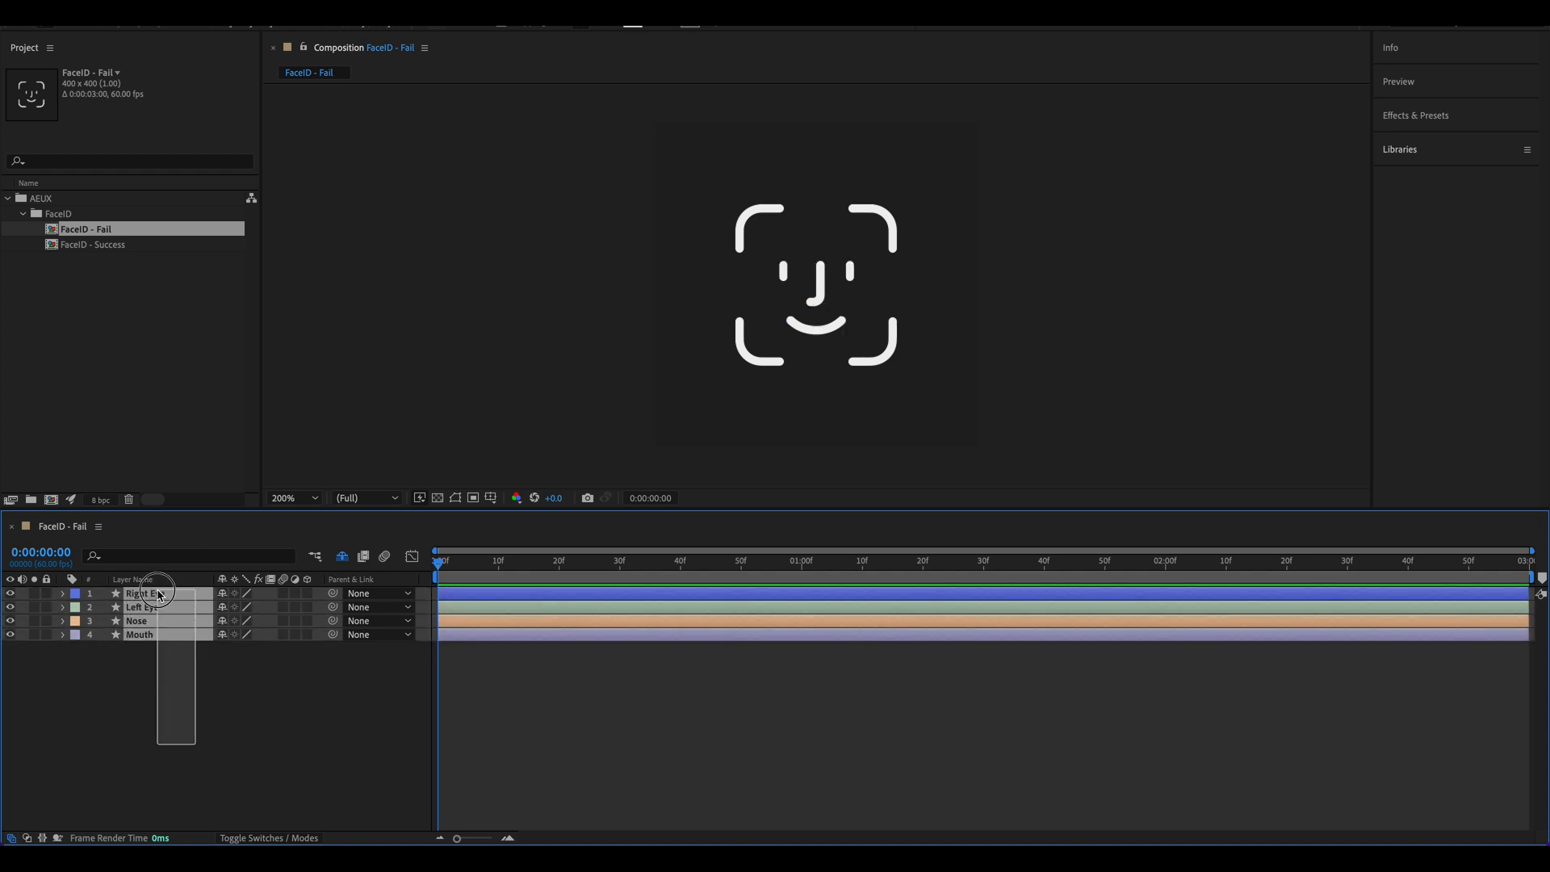
key(p)
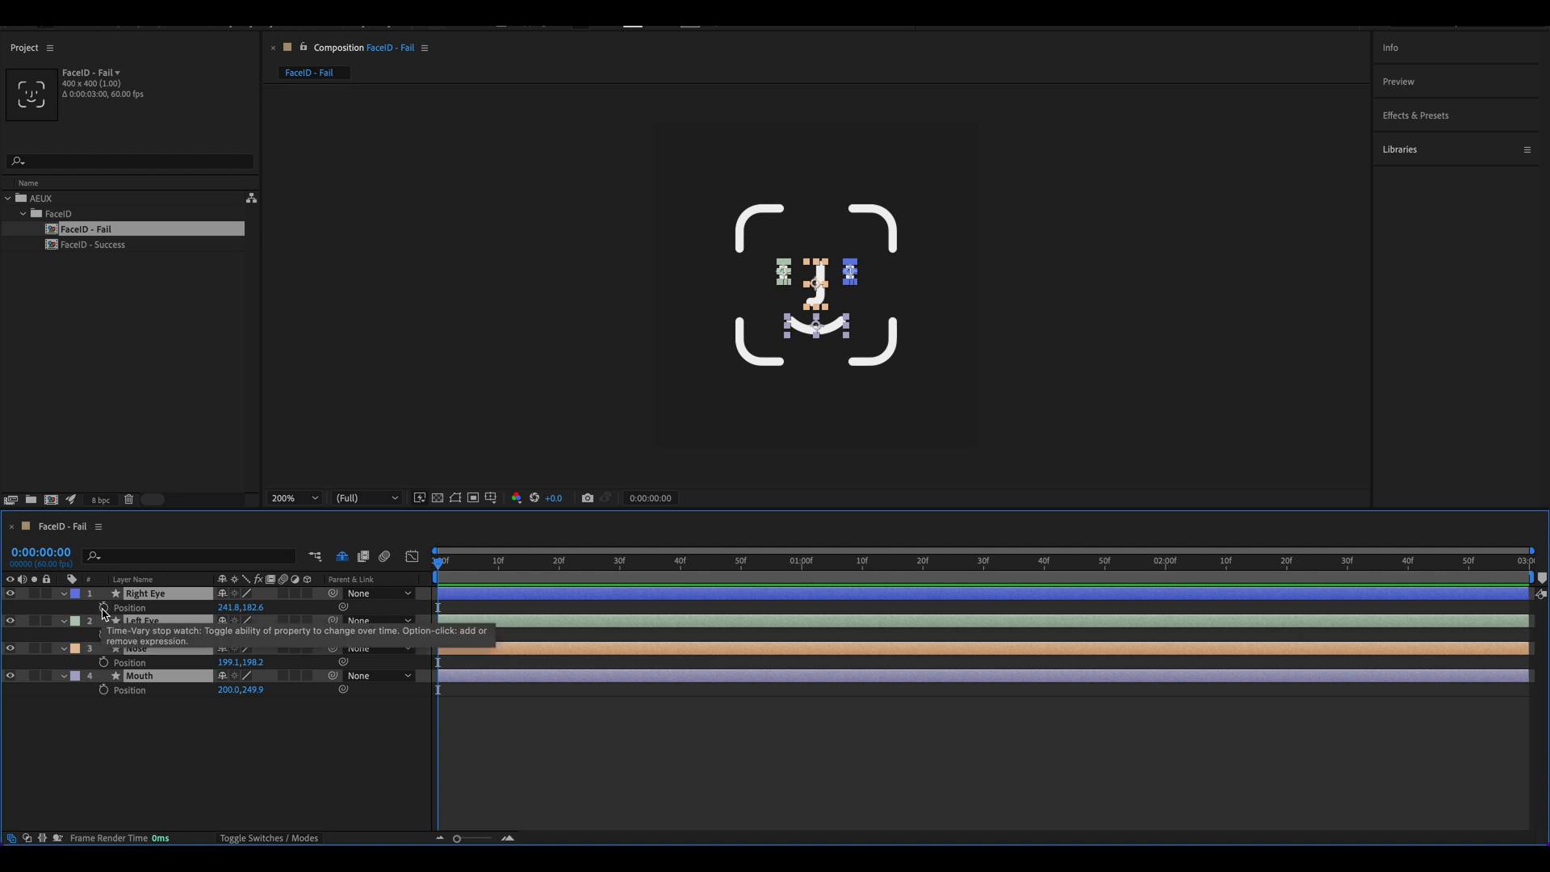
click(103, 609)
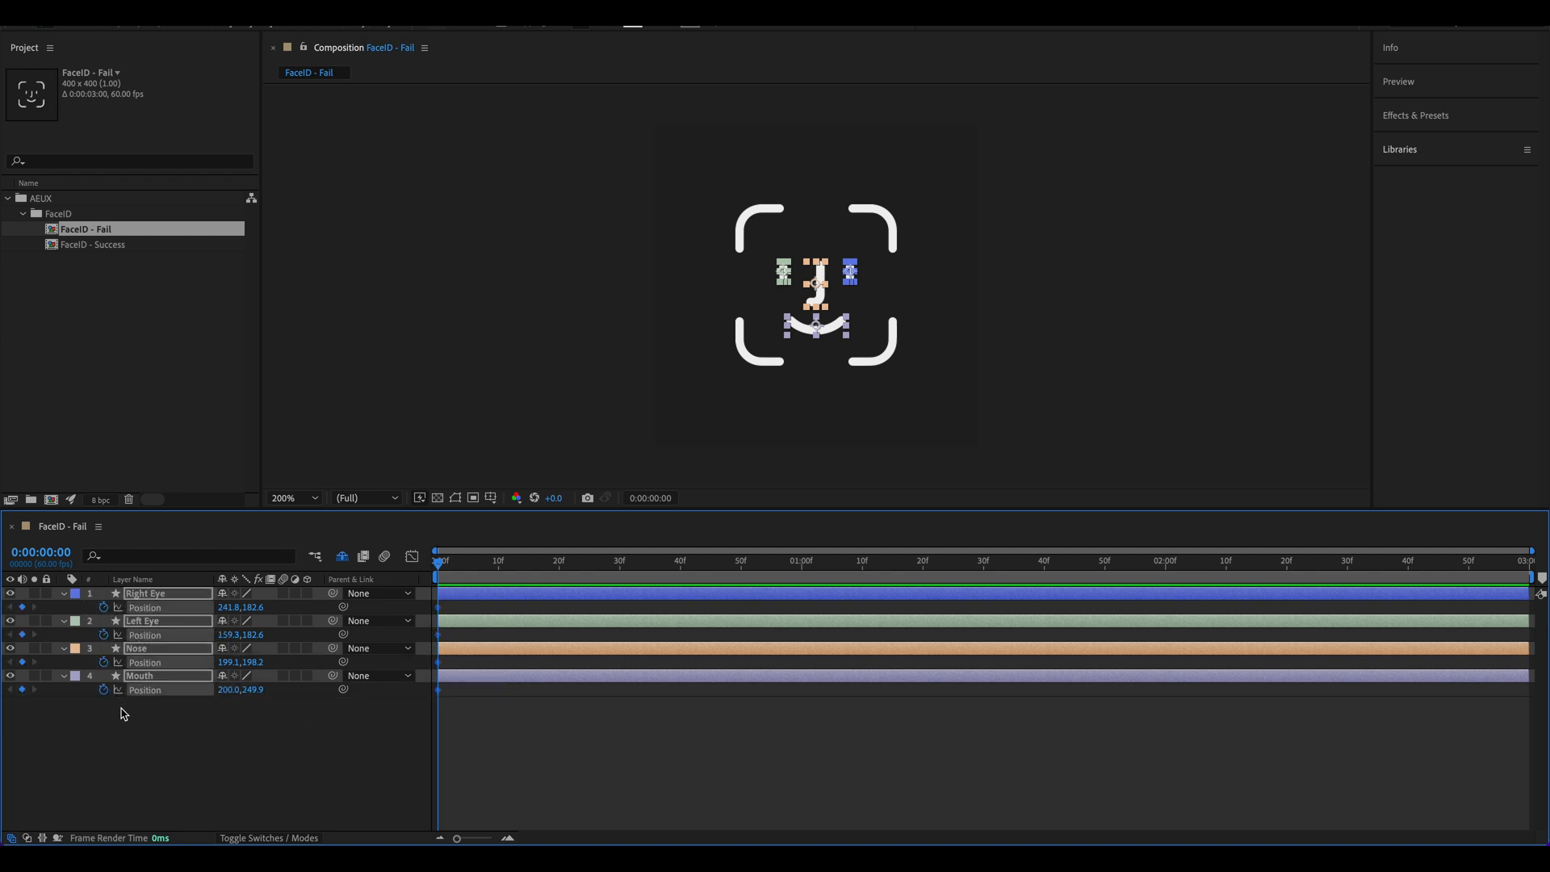
Step: Switch to Figma, examine the face poses on the FACE ID - FAIL ANIMATION page, and return to After Effects
click(472, 571)
drag(473, 571, 412, 572)
click(357, 823)
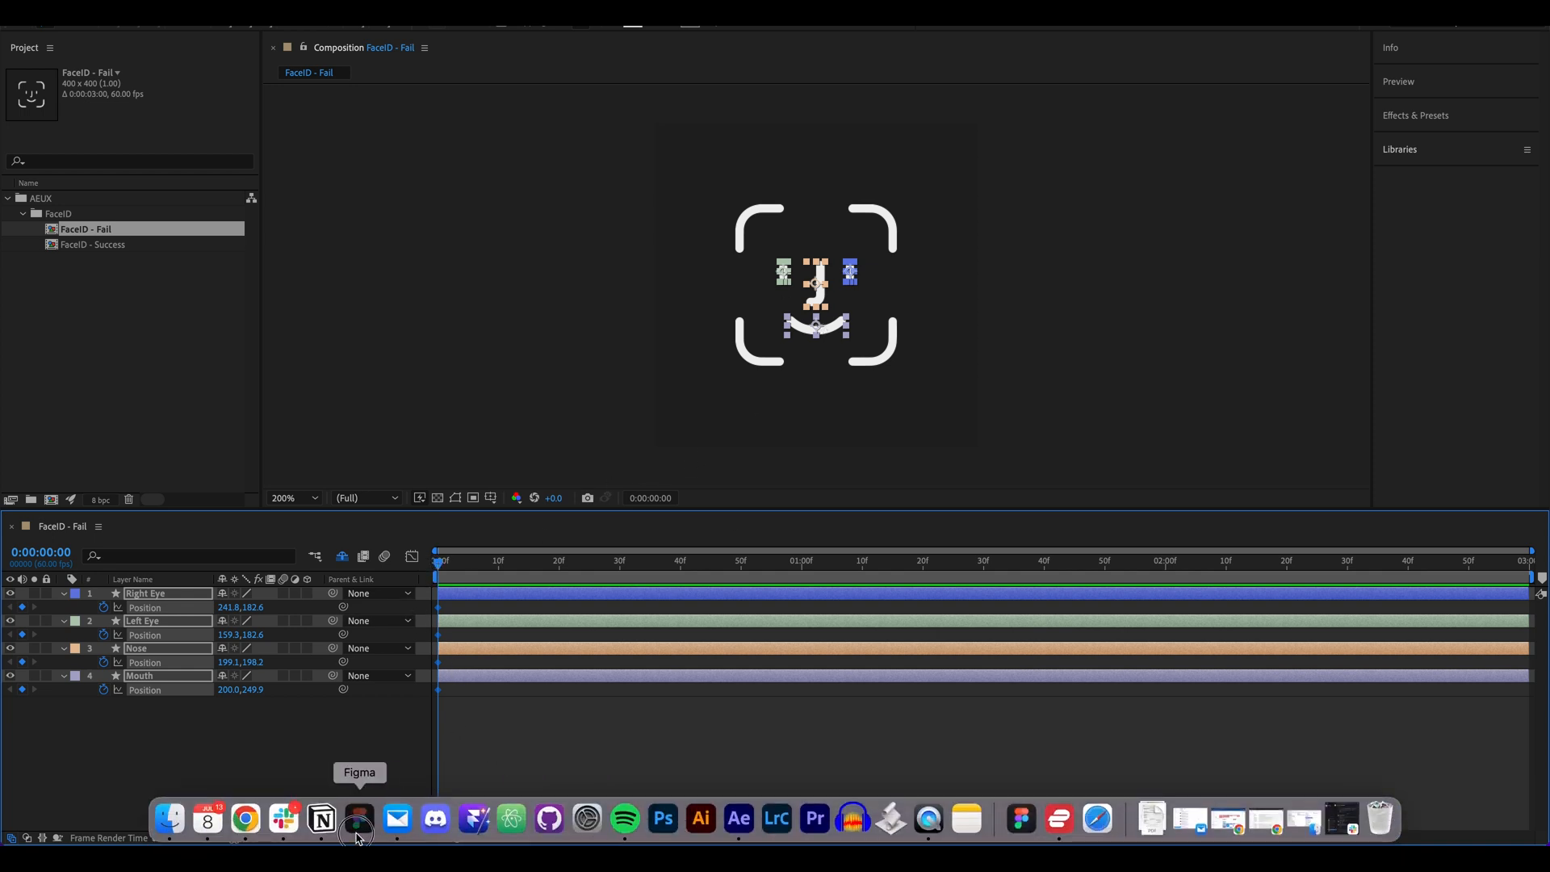
click(111, 164)
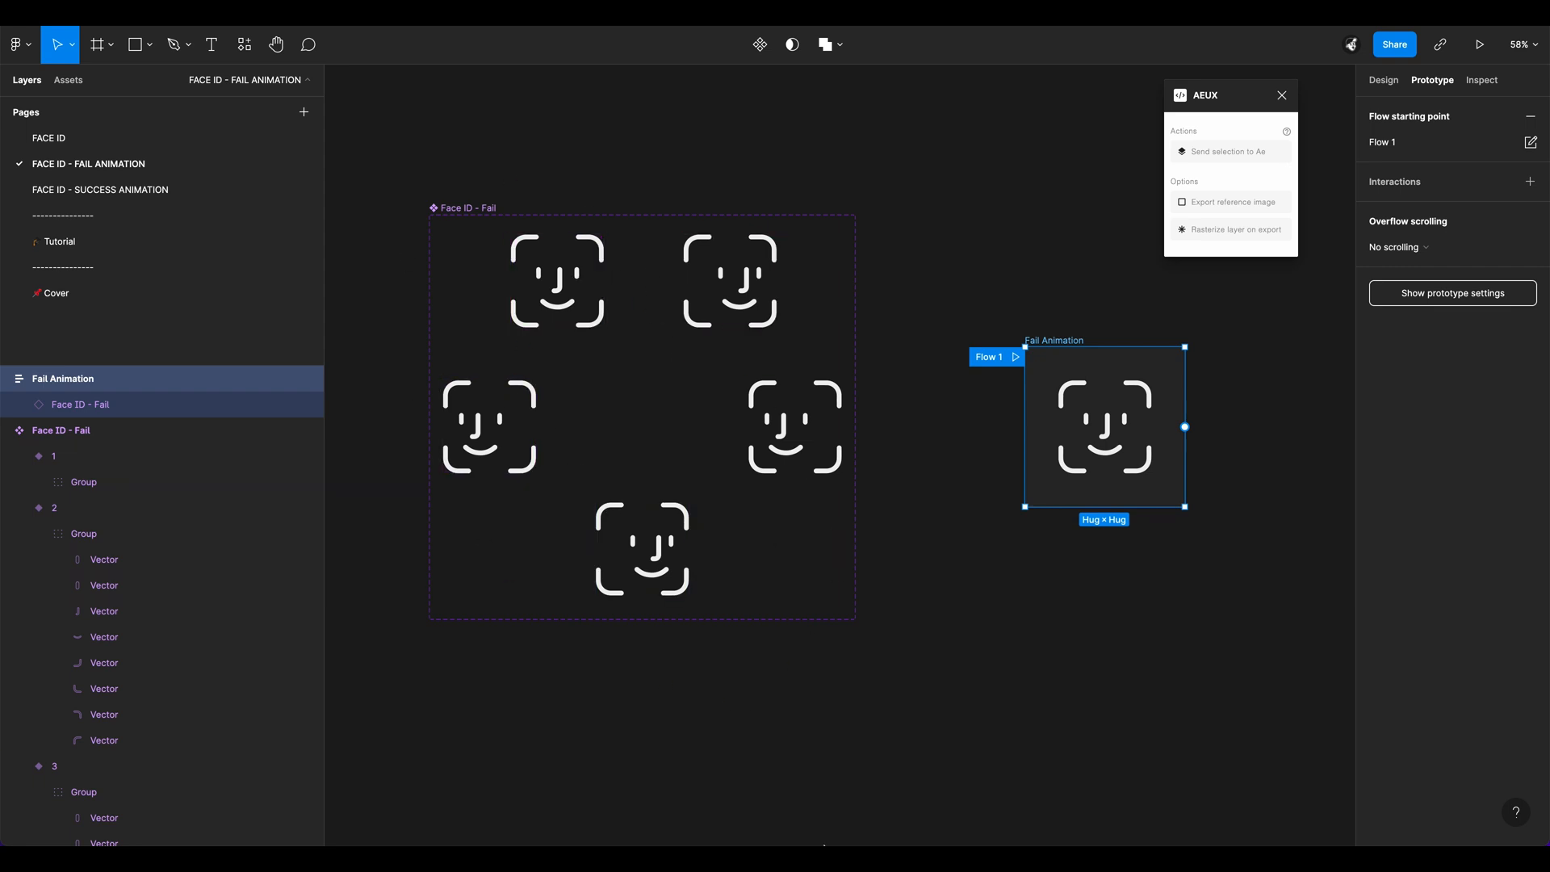
mouse_move(767, 842)
click(739, 818)
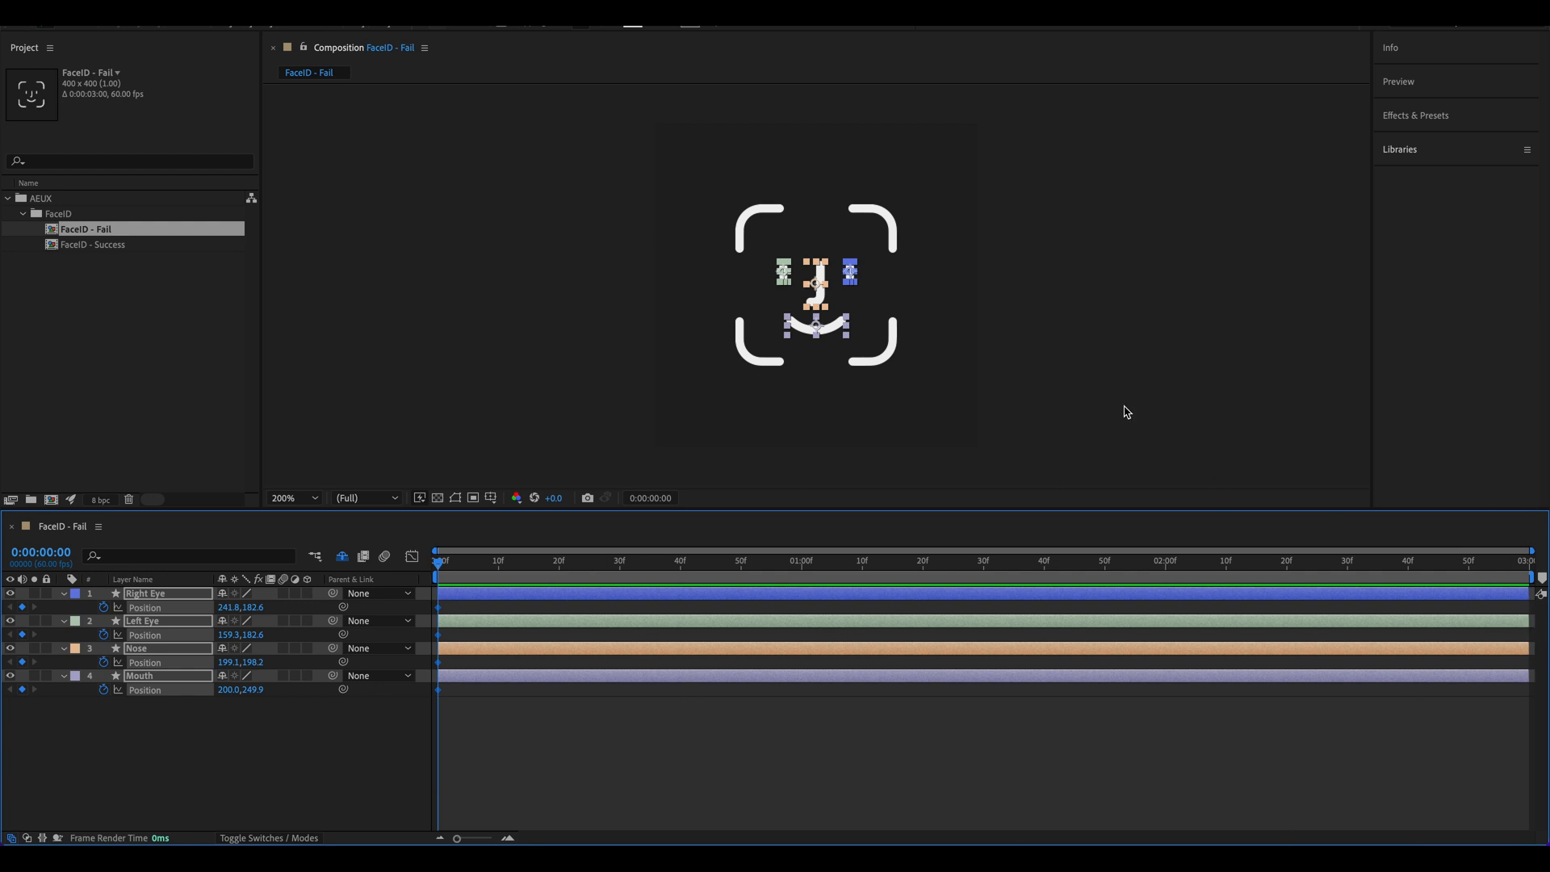
Step: Set the FaceID - Fail composition's duration to 0:00:06:00, checking the number of poses in Figma
key(super+k)
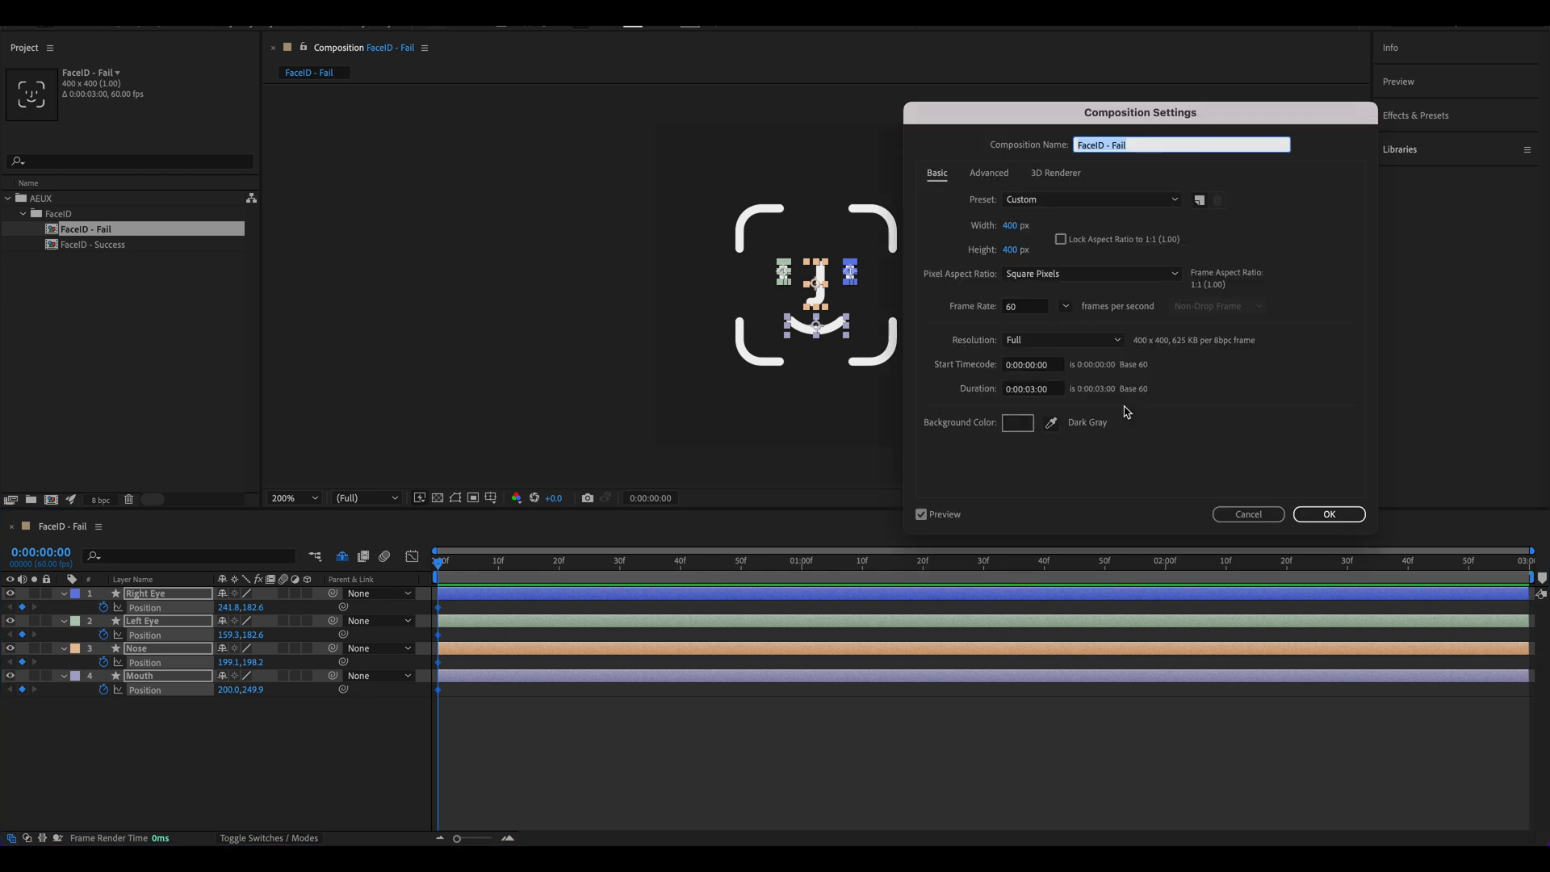
click(1036, 390)
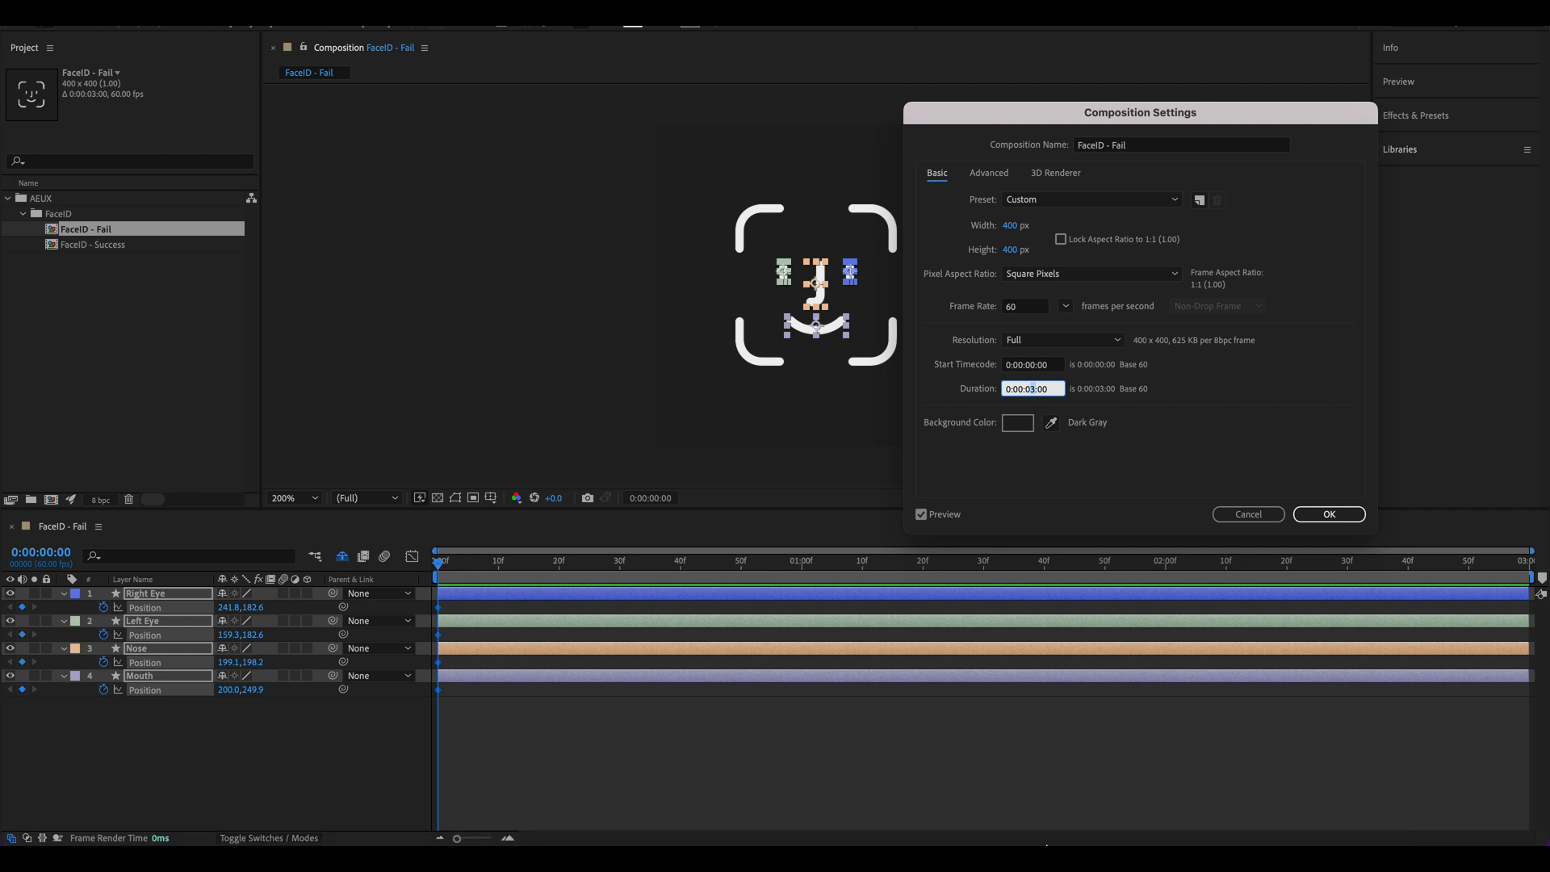
mouse_move(967, 841)
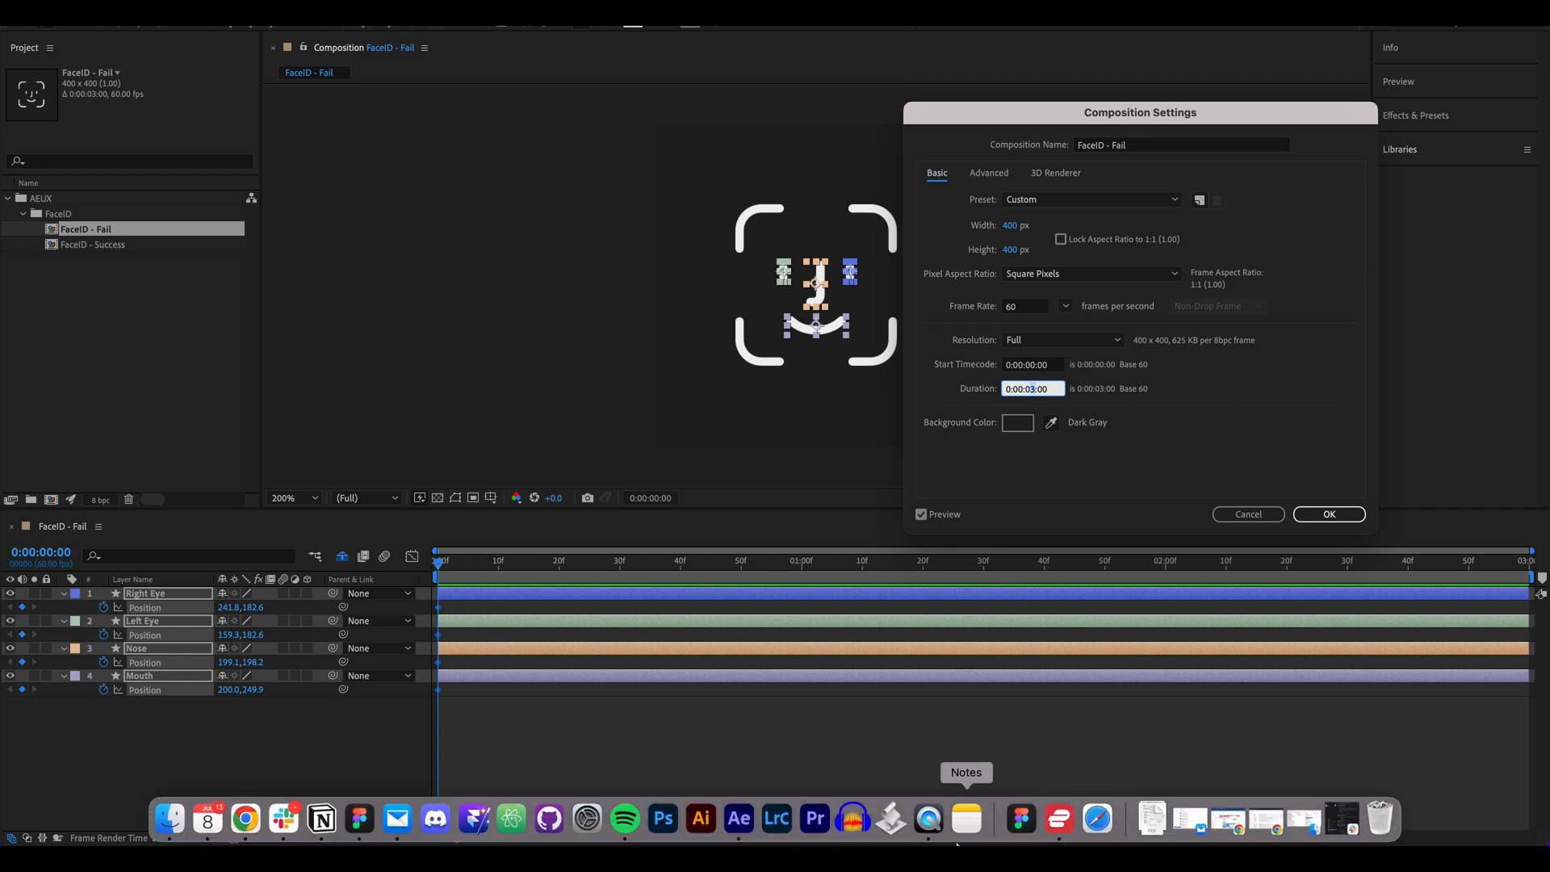
click(361, 826)
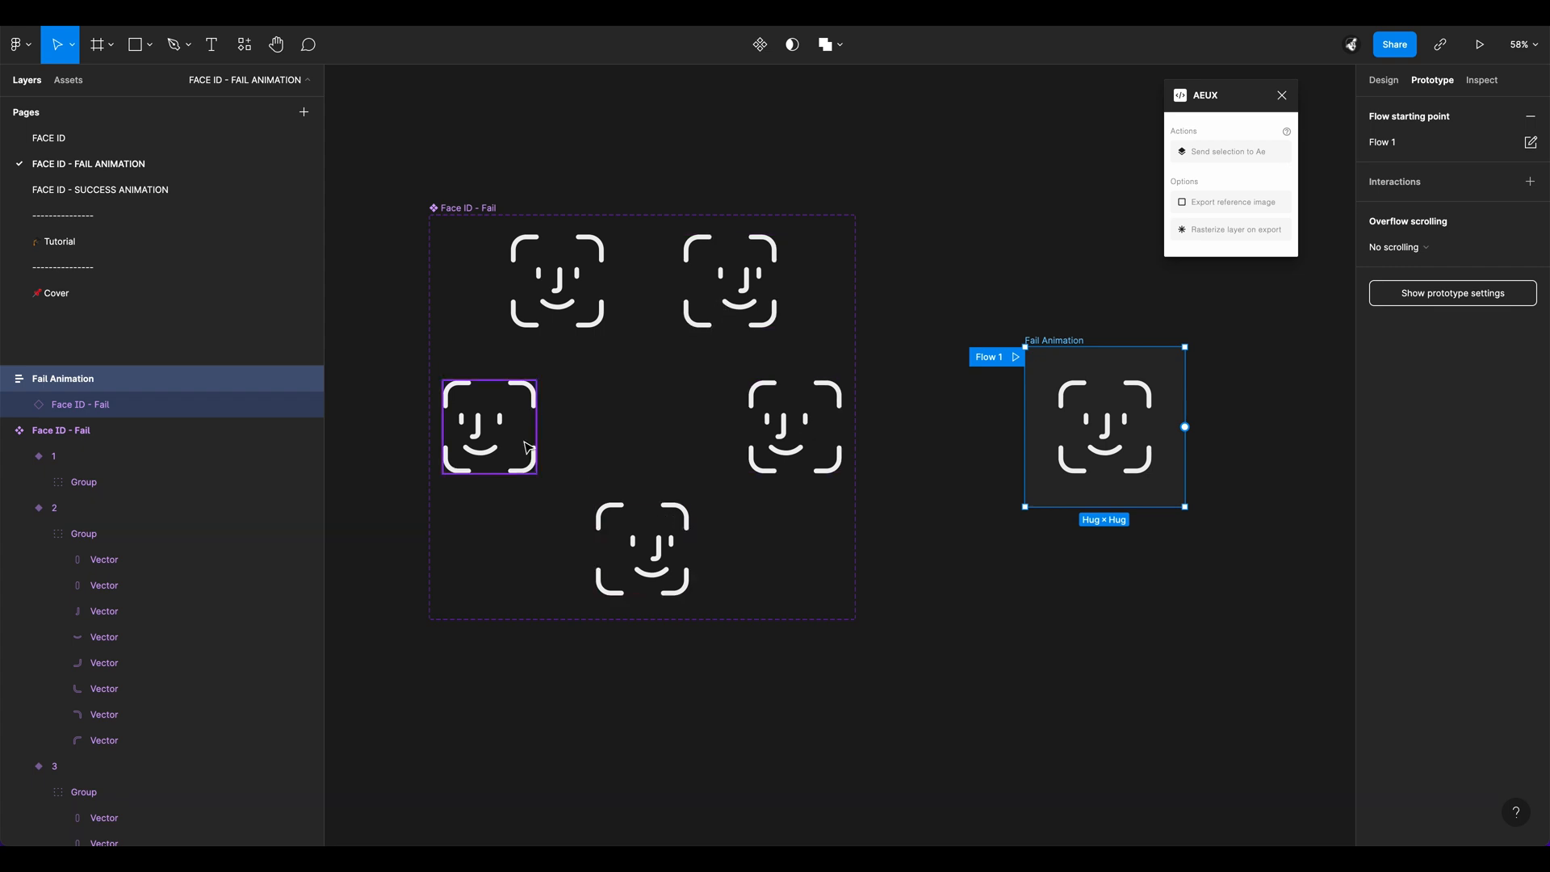
mouse_move(474, 841)
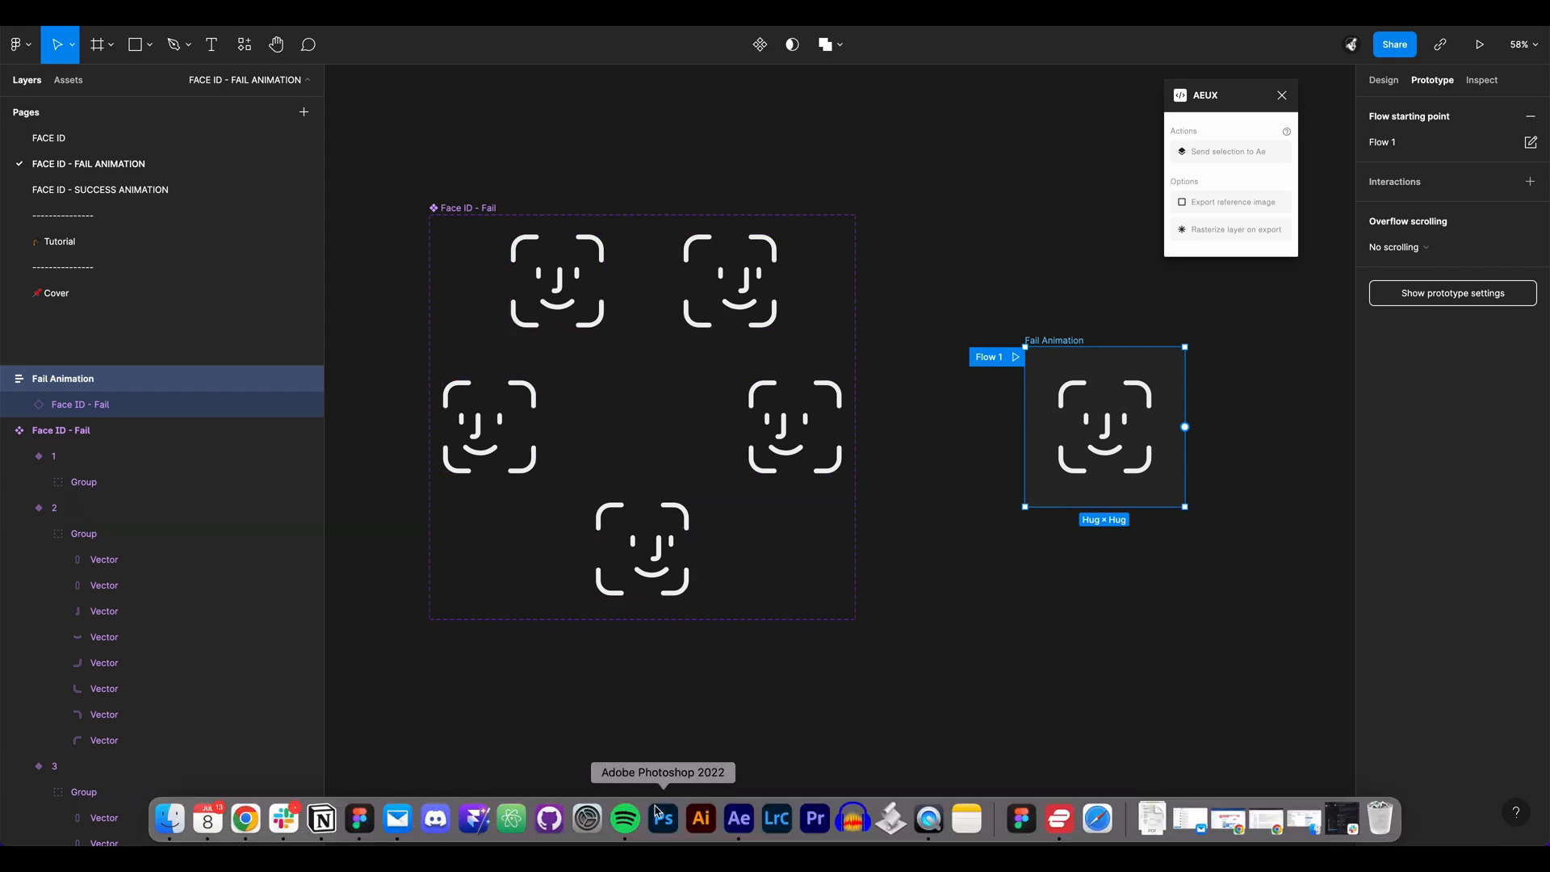
click(747, 819)
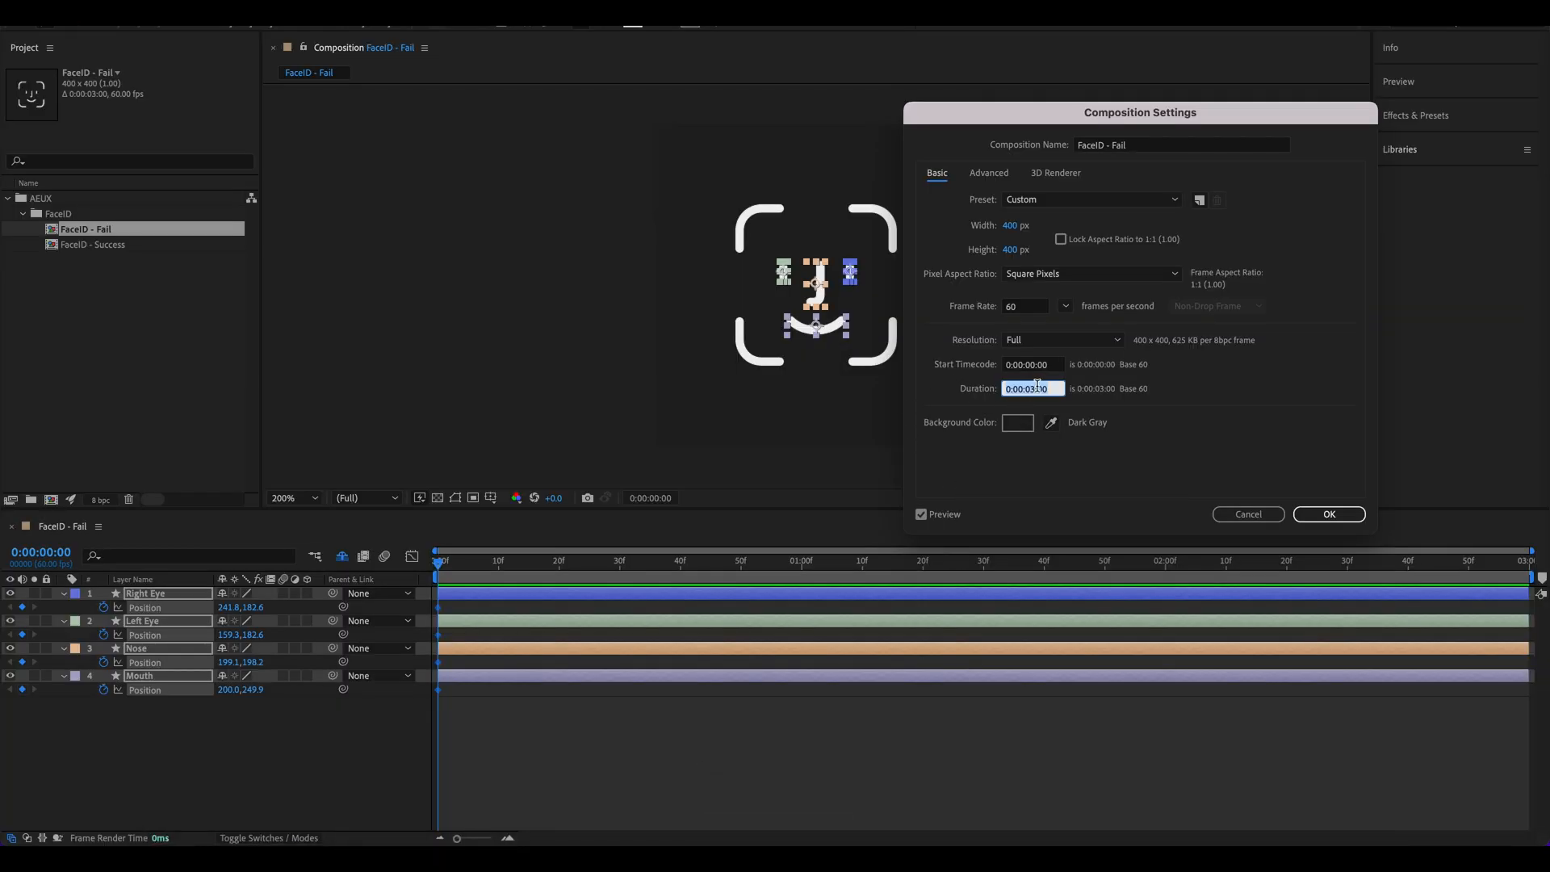
click(1038, 385)
text(6)
click(1329, 514)
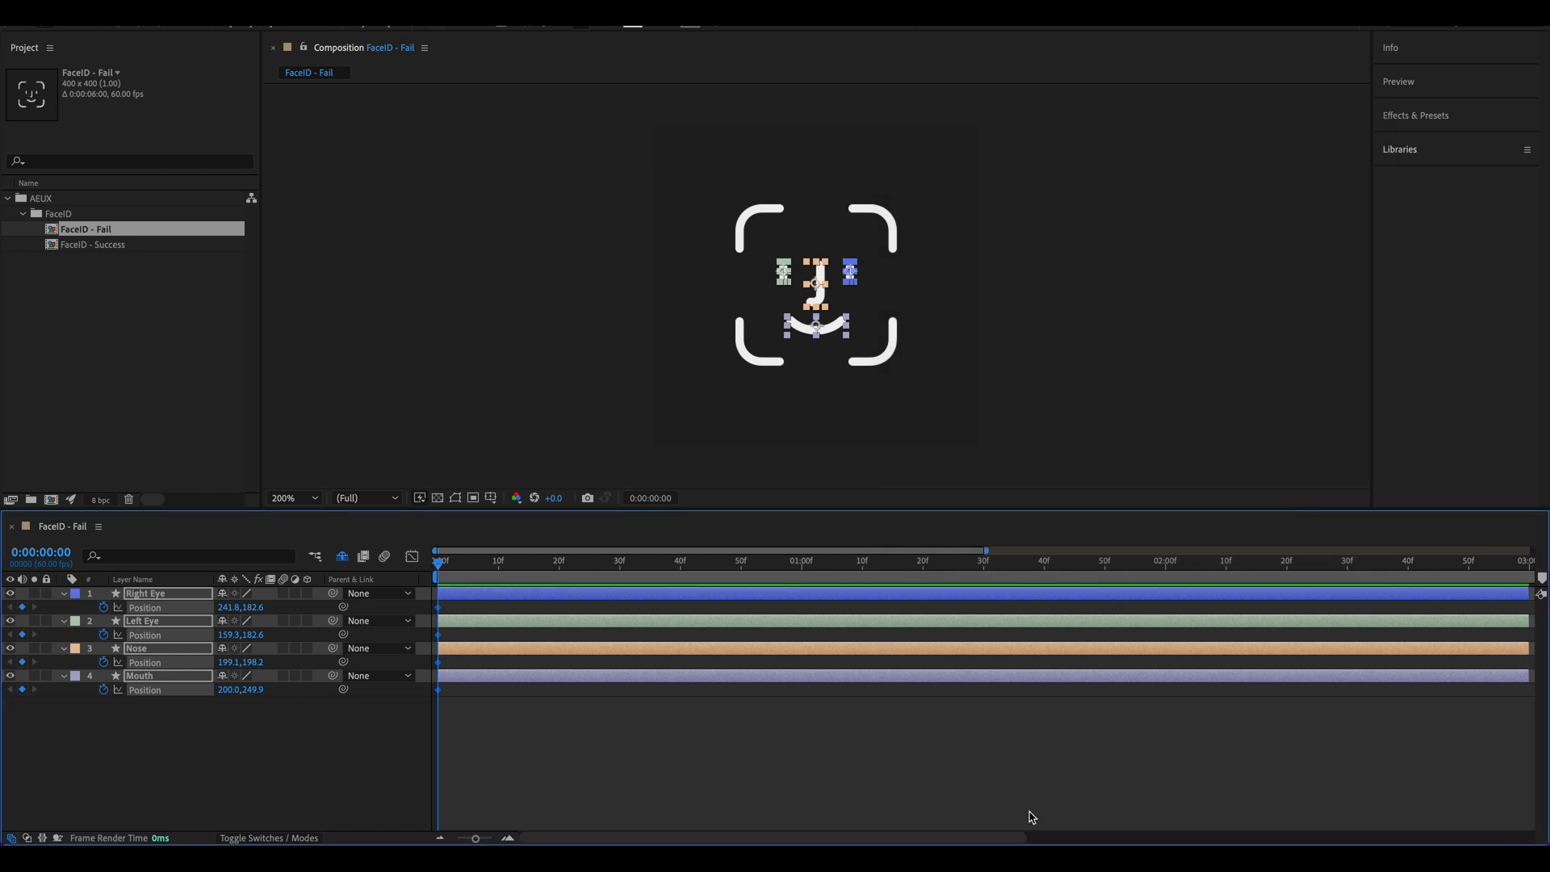
Step: Extend the Right Eye, Left Eye, Nose and Mouth layers to the end of the six-second composition
drag(470, 840, 457, 838)
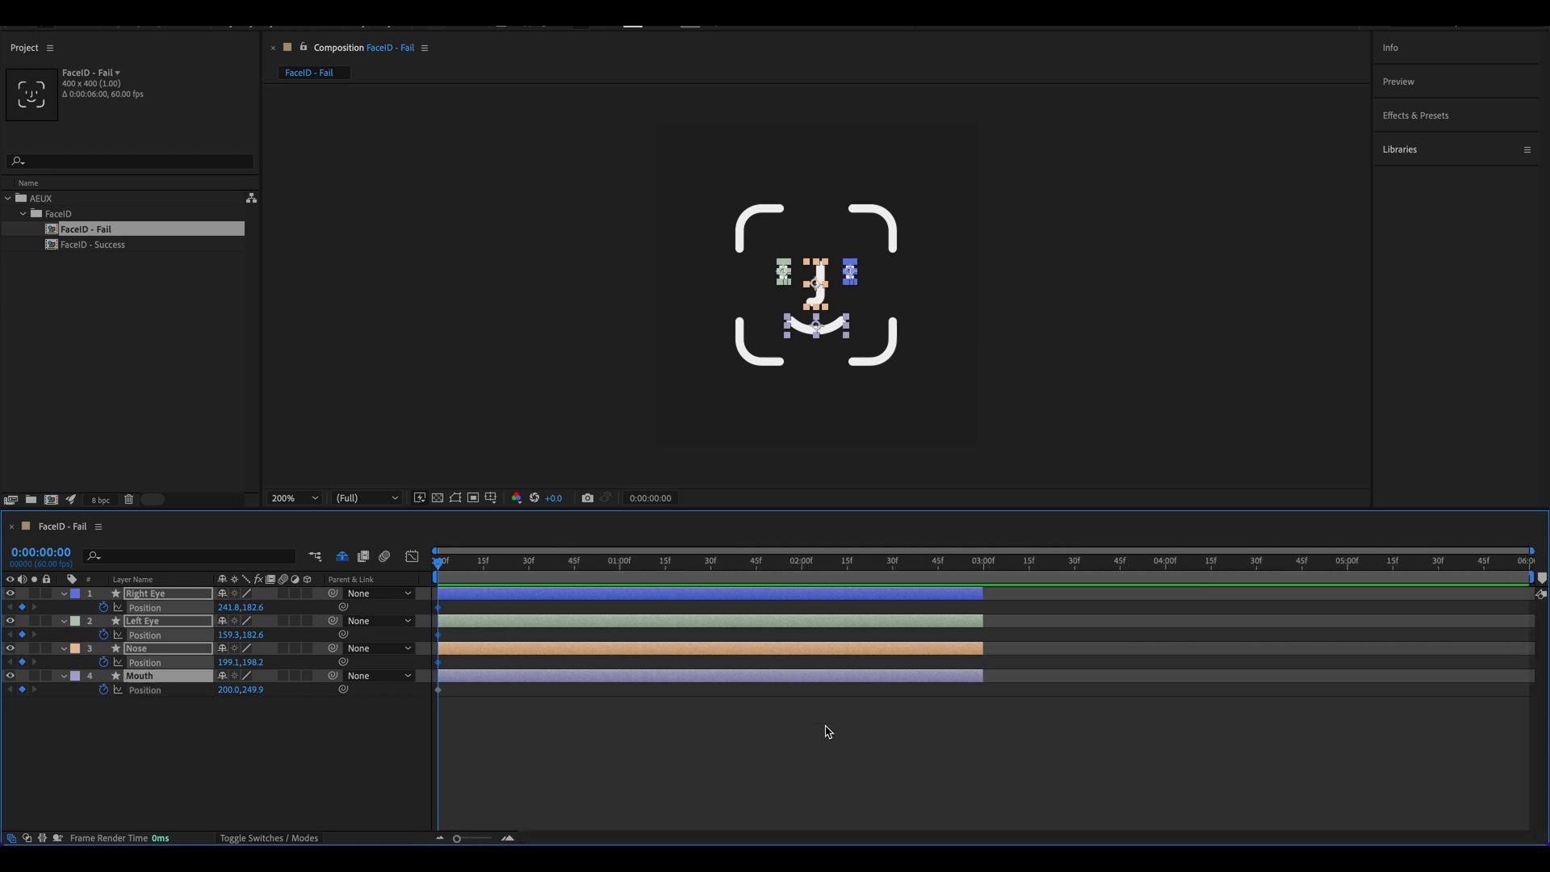
click(918, 736)
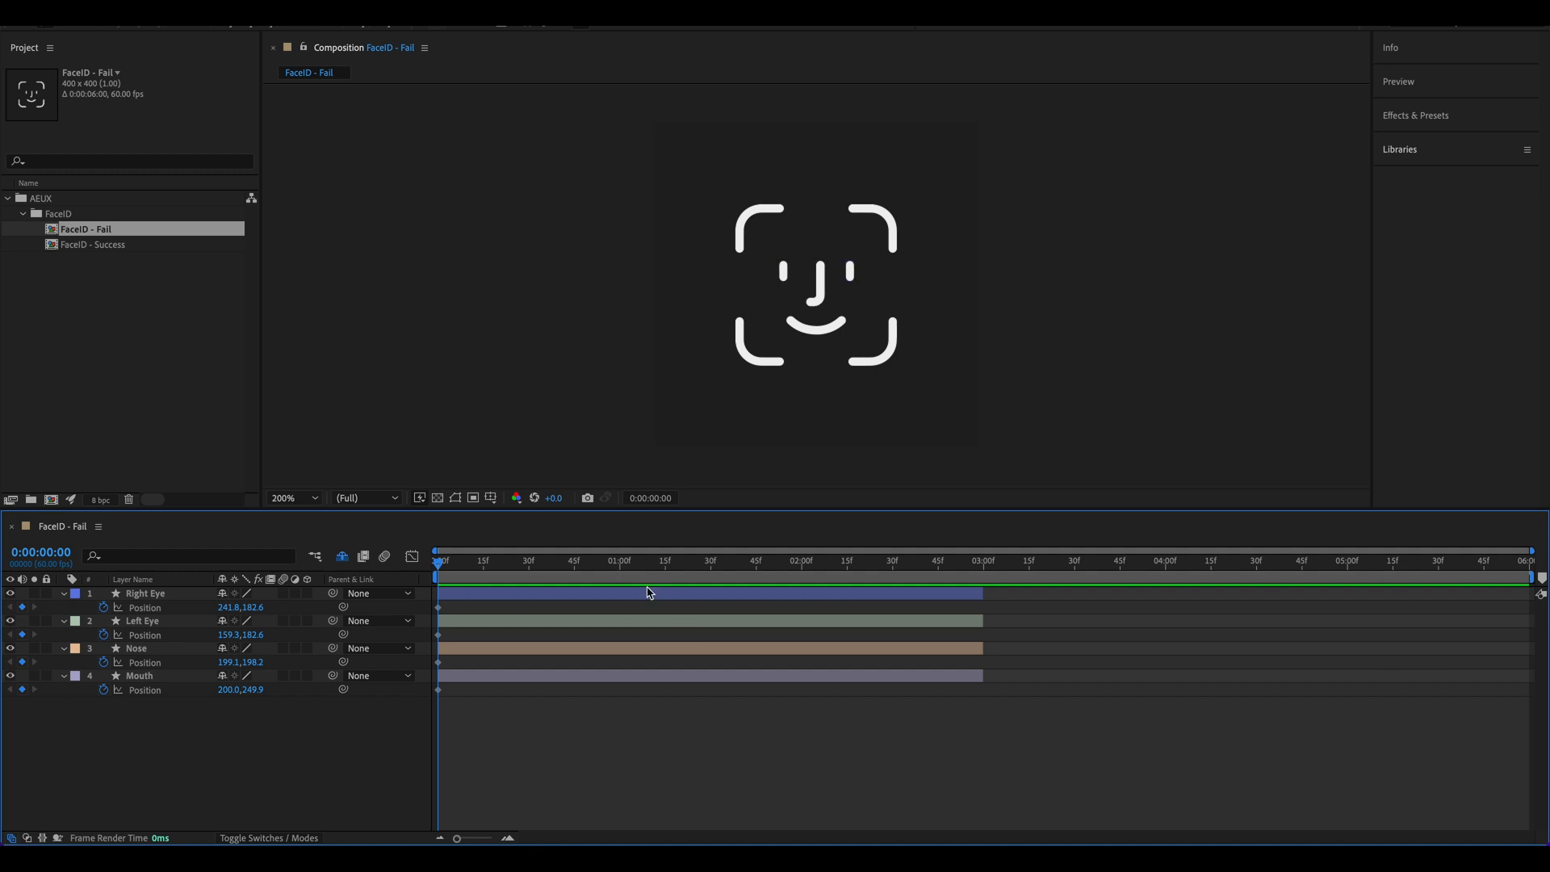
click(901, 676)
ctrl+click(901, 648)
ctrl+click(905, 622)
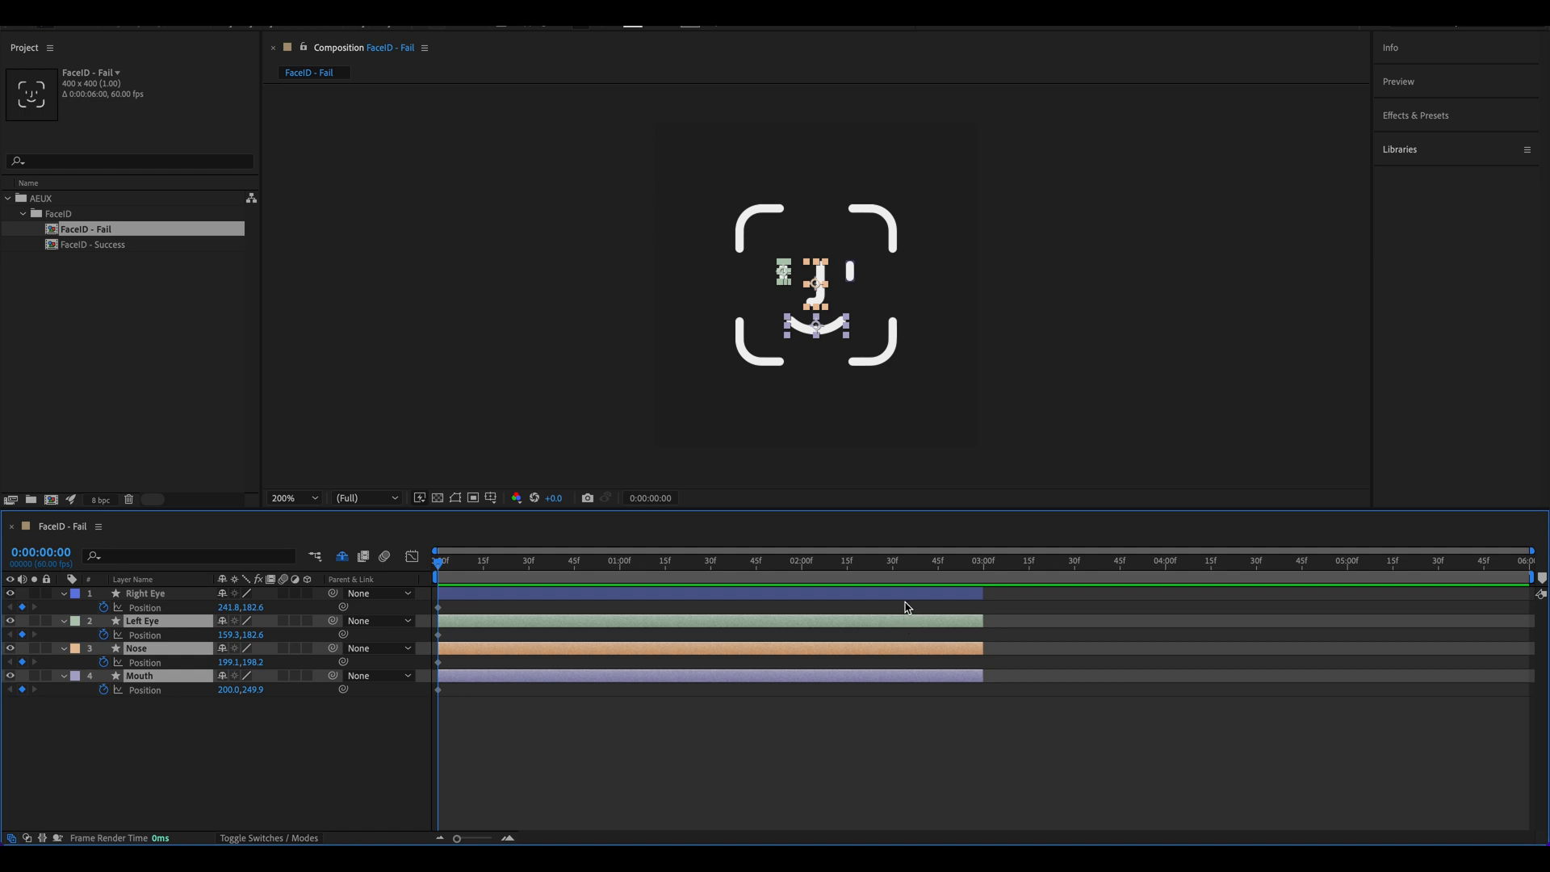
ctrl+click(906, 595)
drag(986, 592, 1533, 599)
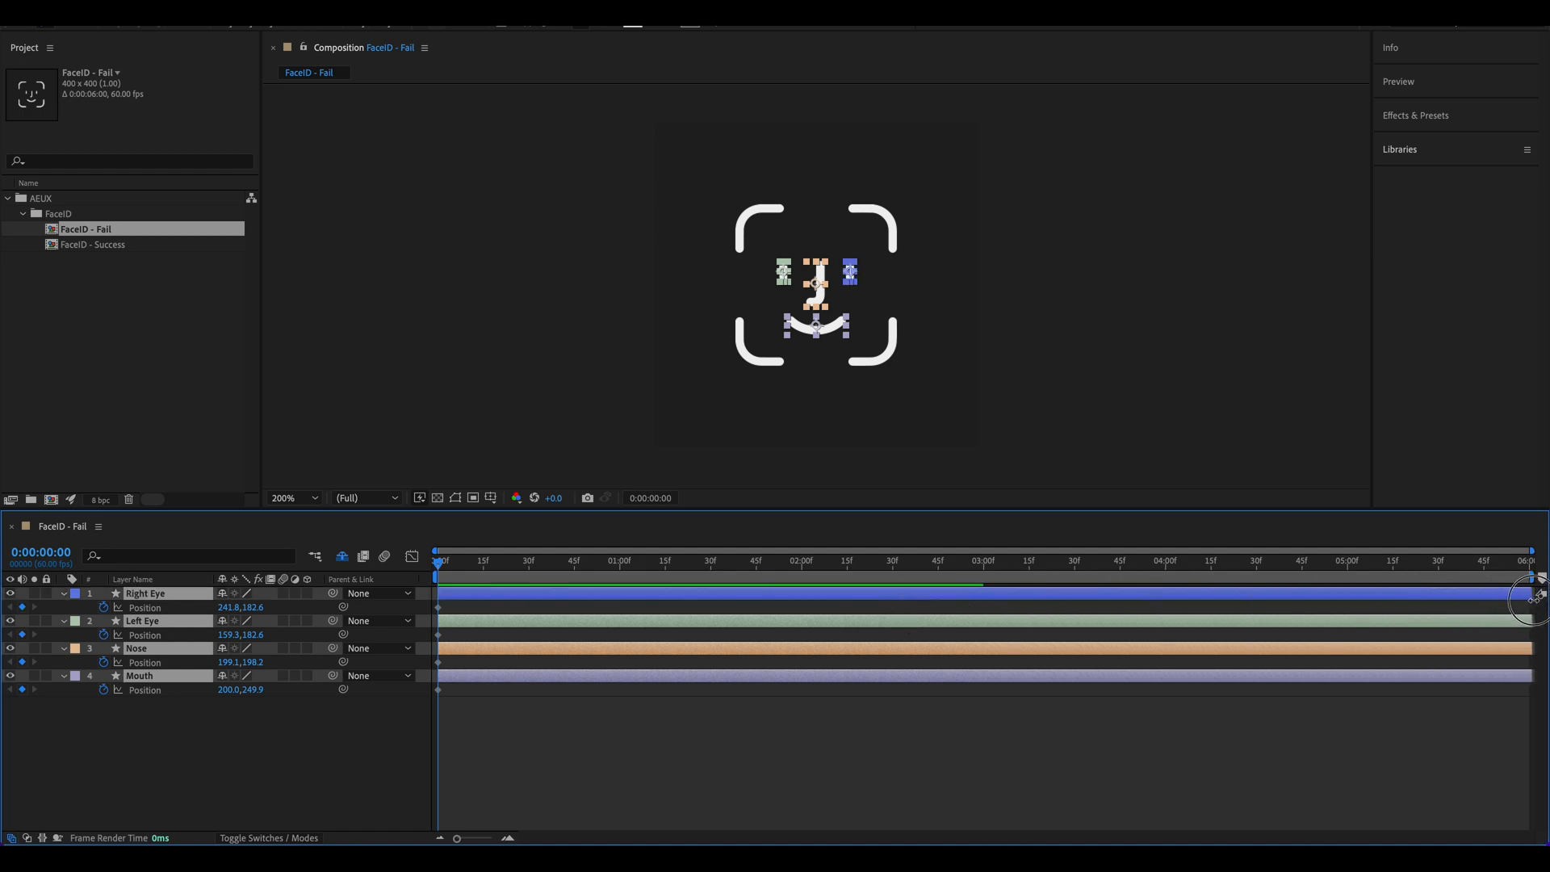
click(1292, 755)
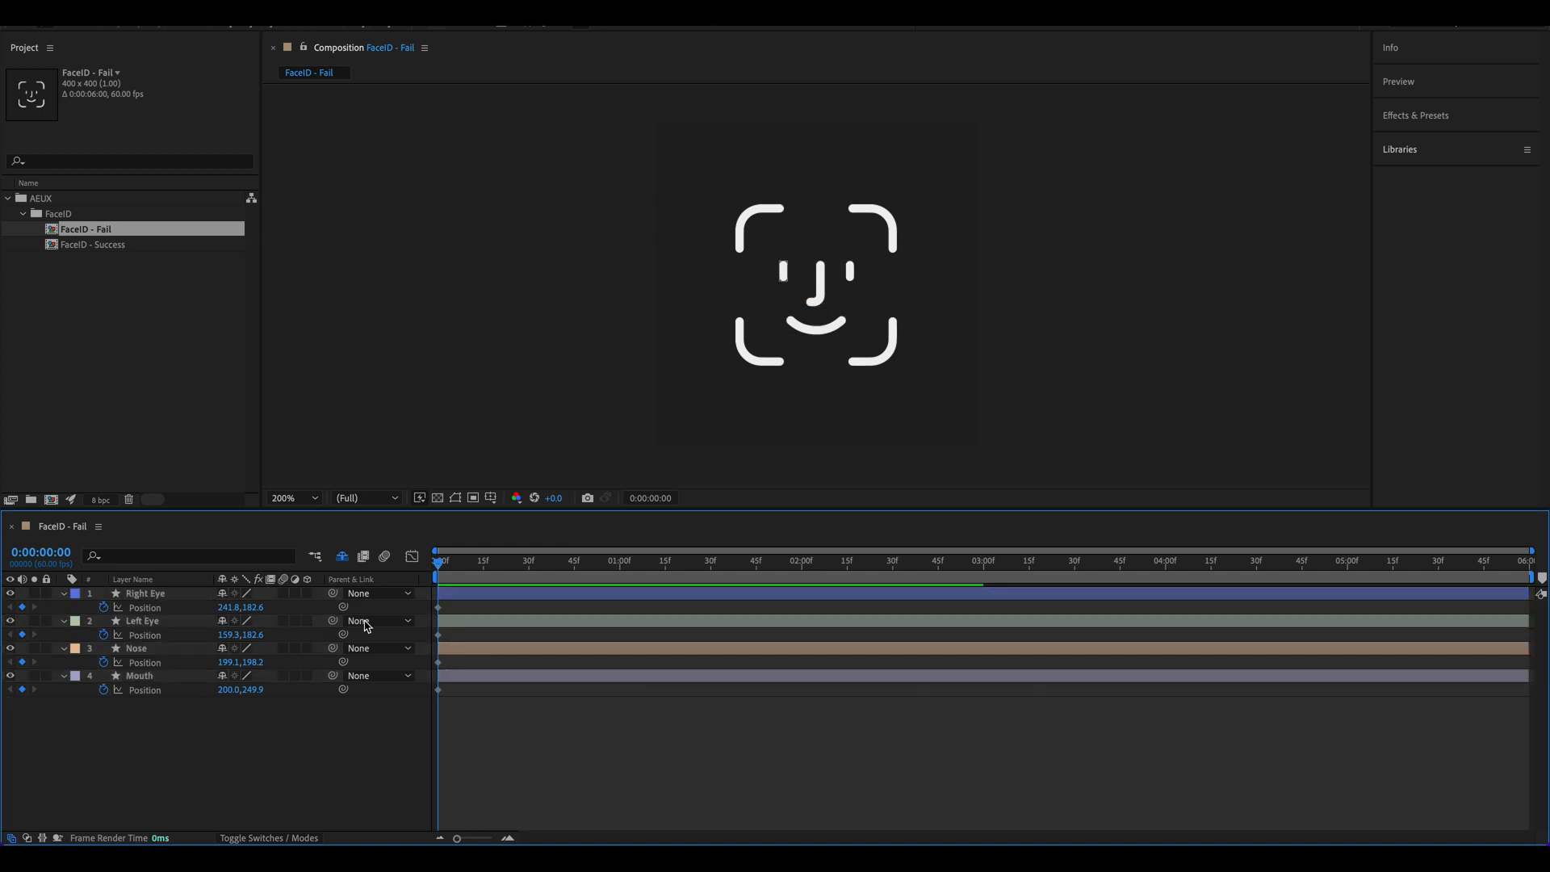
Step: Move the playhead to 0:00:01:00 and check the second face pose in Figma before returning to After Effects
drag(592, 566, 620, 575)
mouse_move(626, 840)
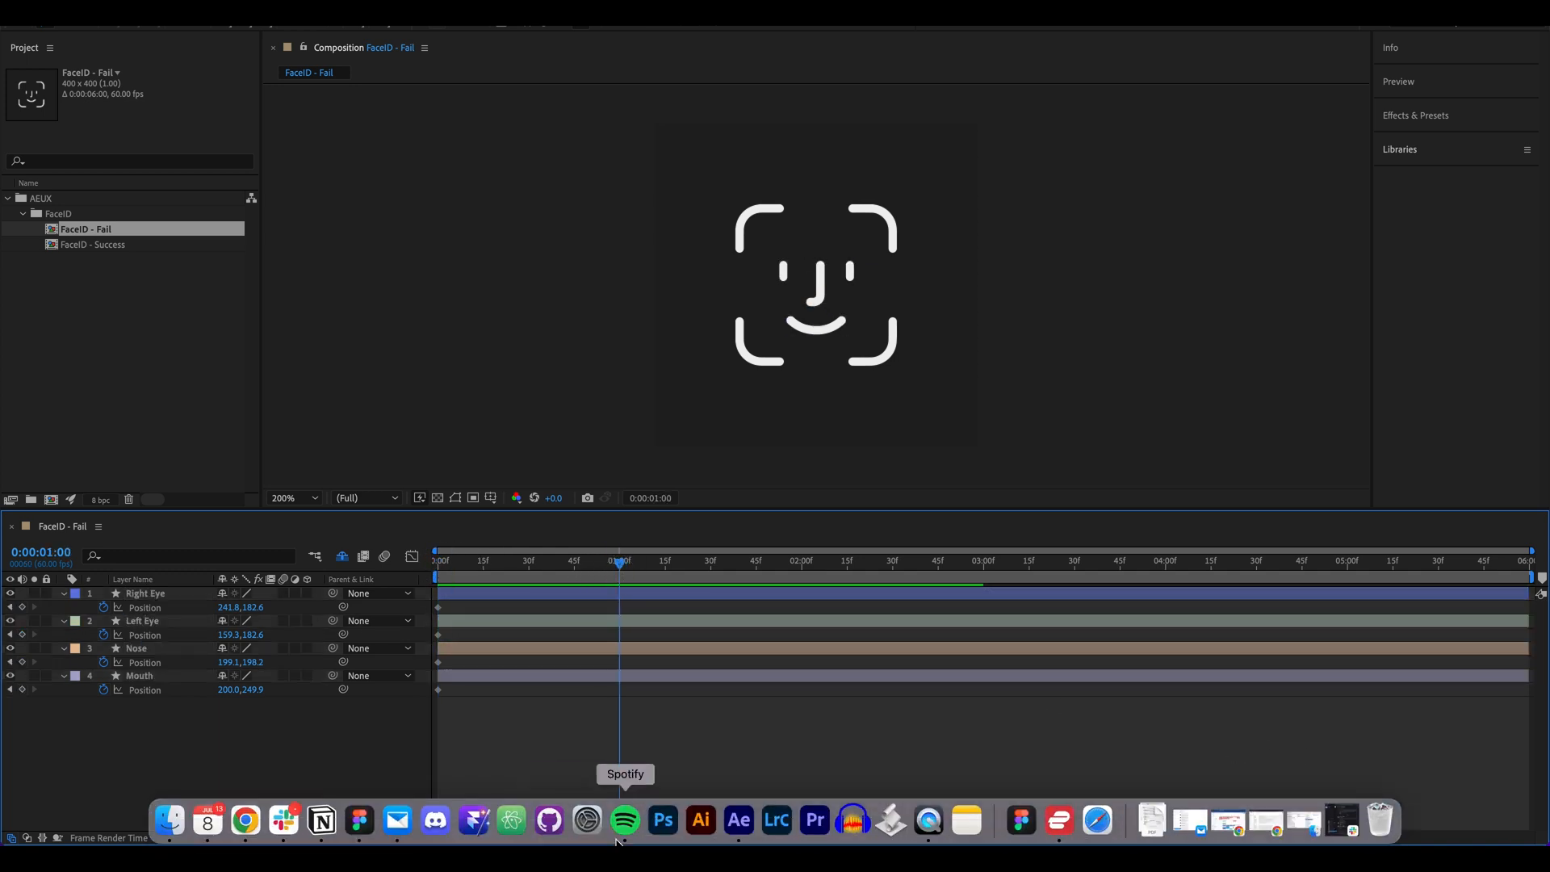
click(362, 820)
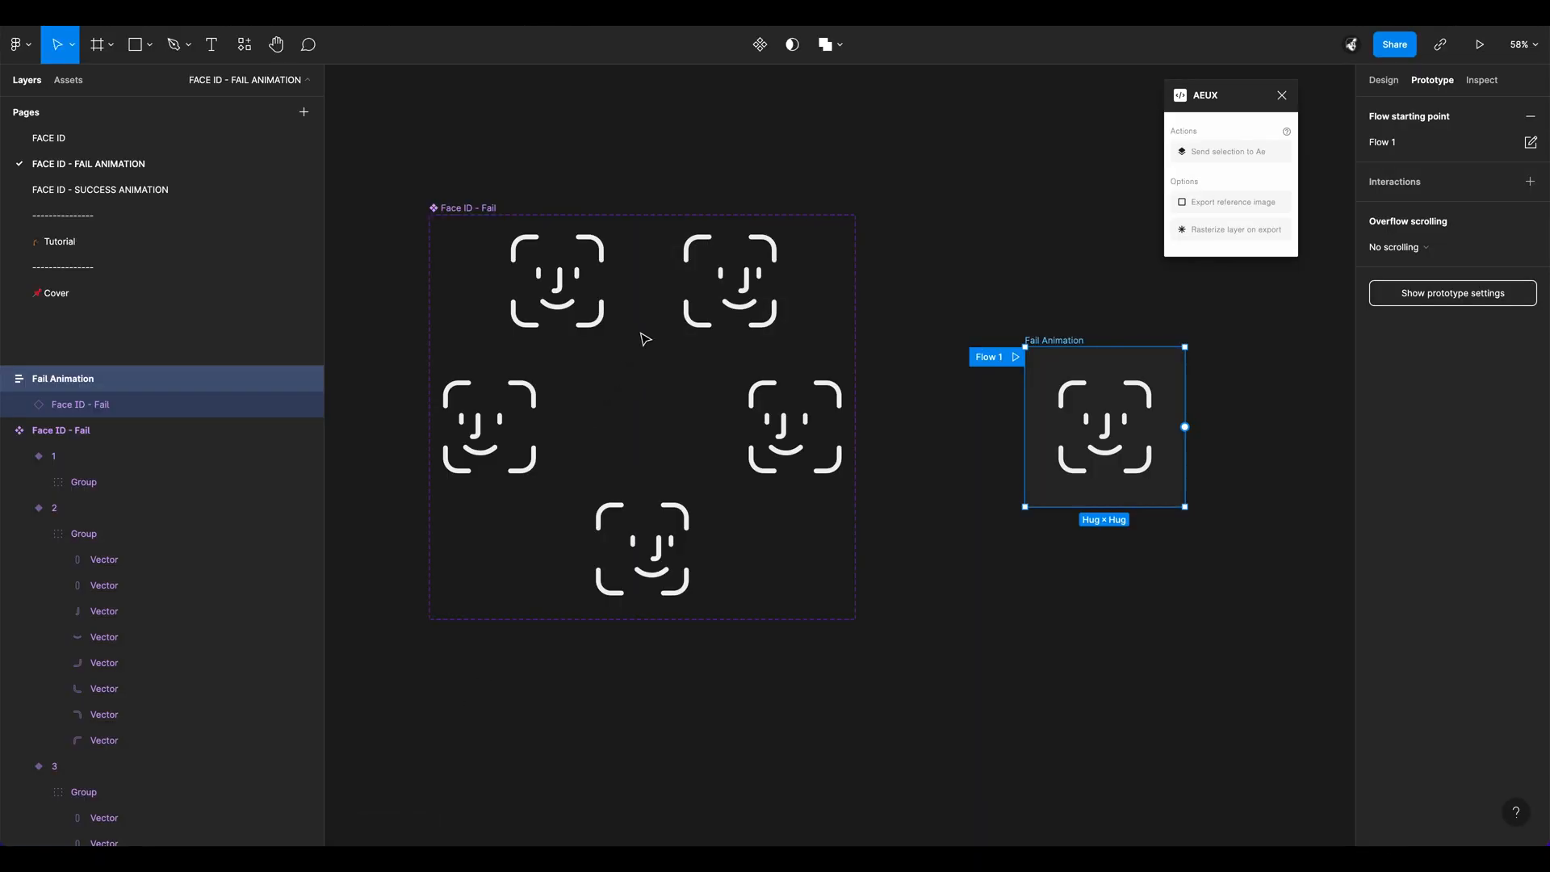
click(749, 307)
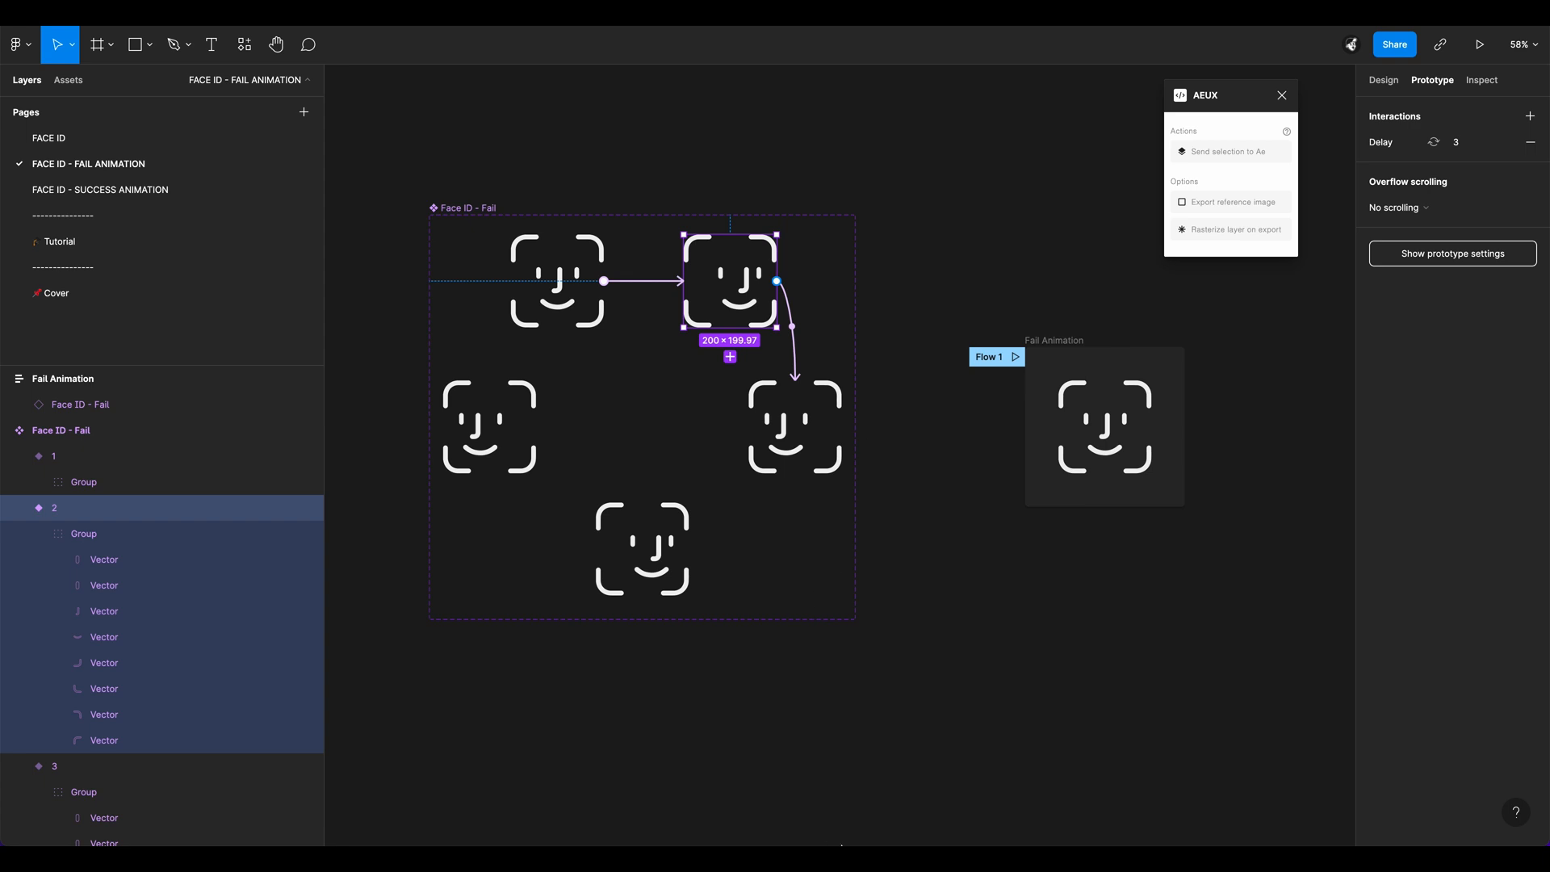
mouse_move(842, 845)
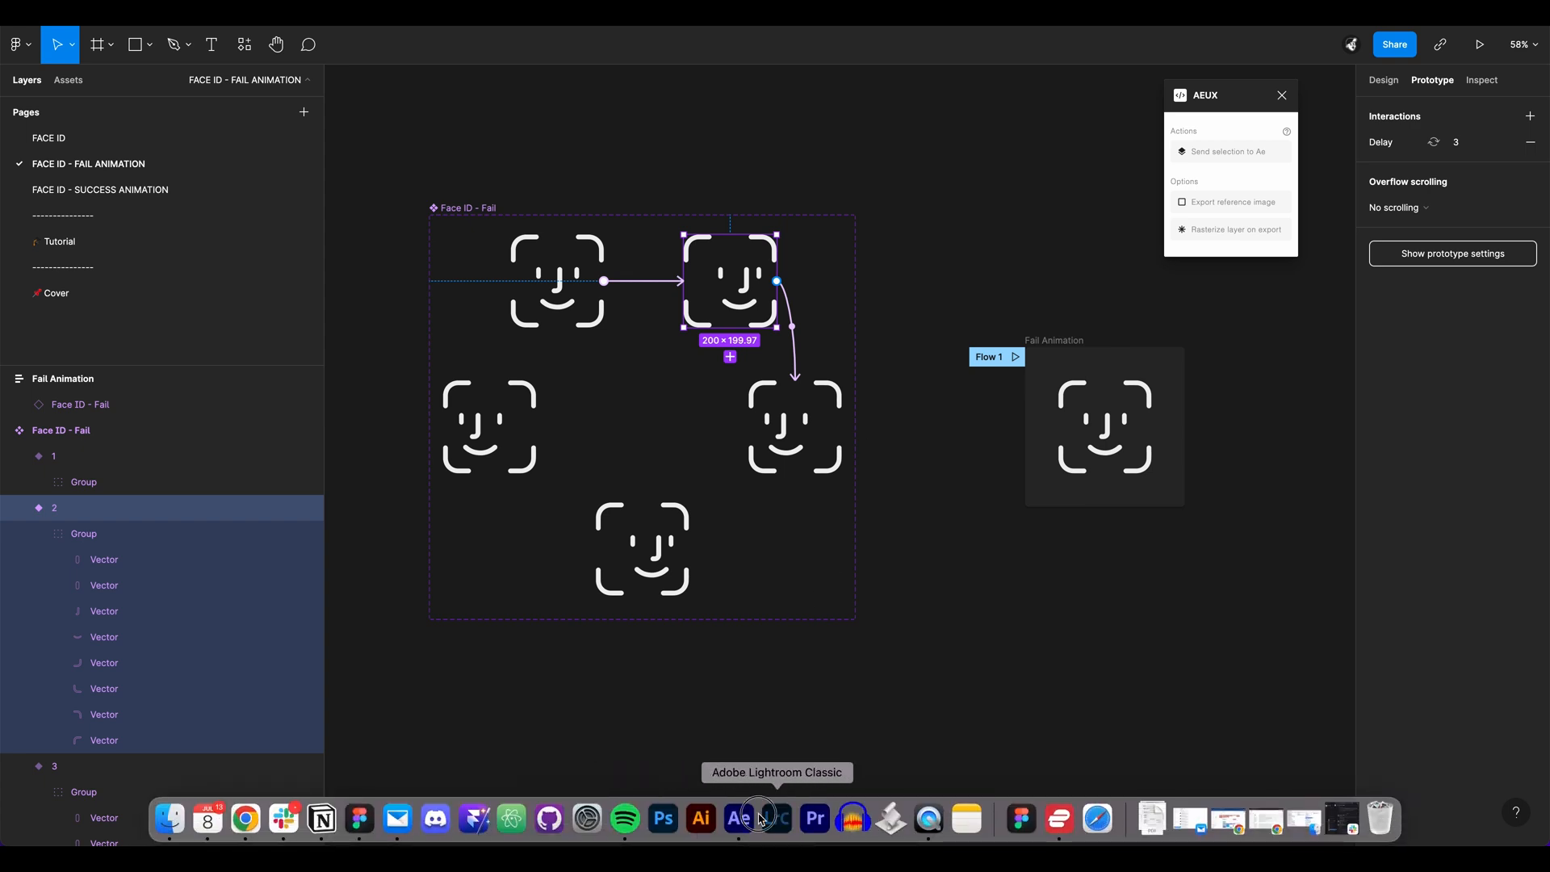
click(740, 818)
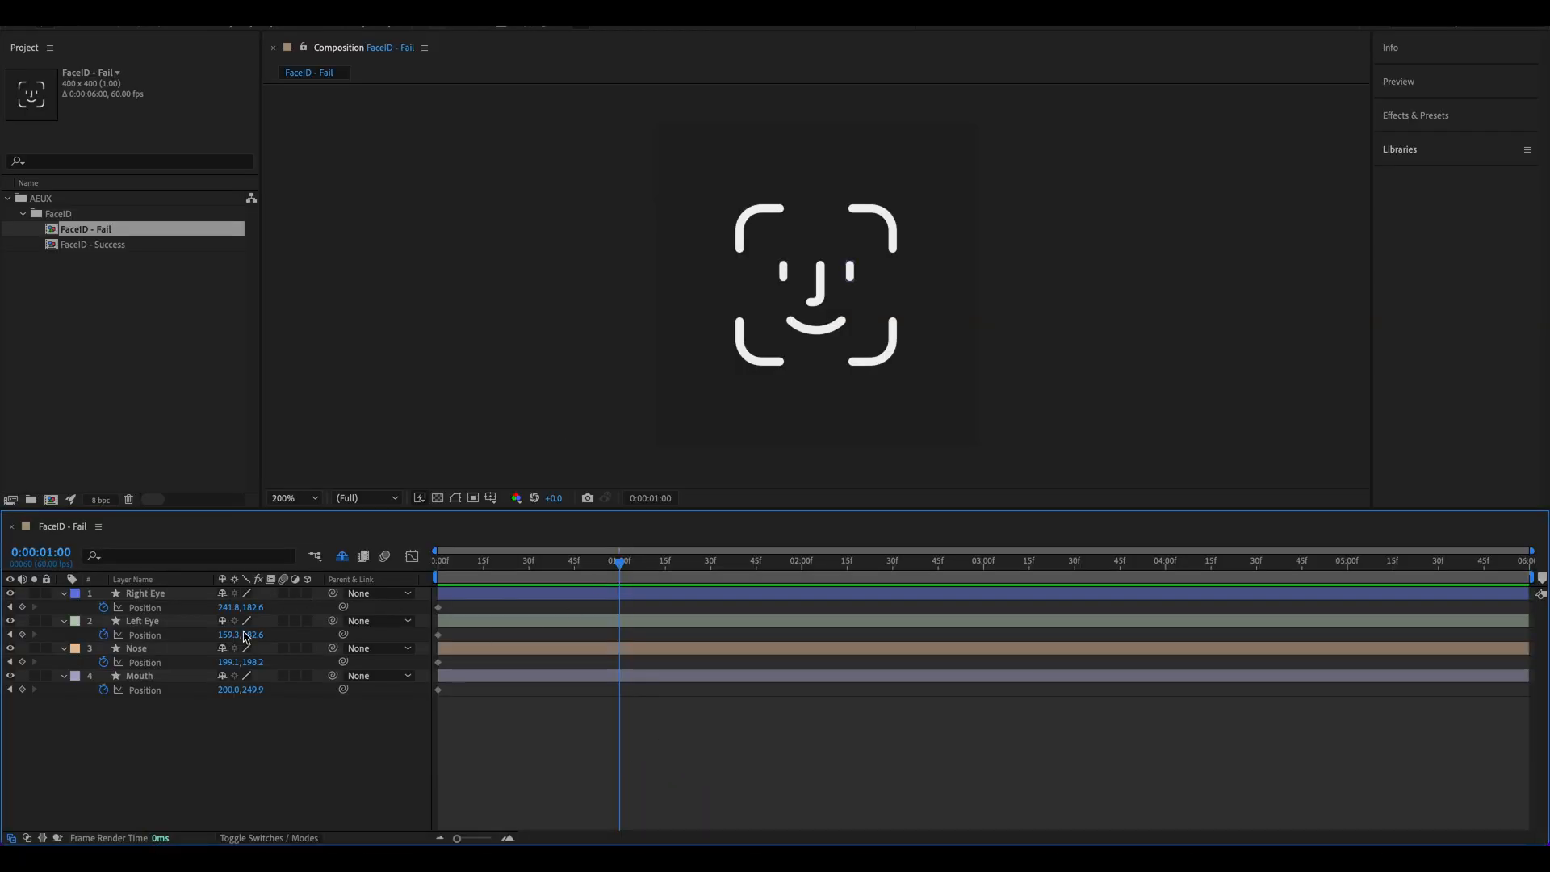
Step: Keyframe both eyes, the nose and the mouth 20 px further right at 0:00:01:00
click(160, 596)
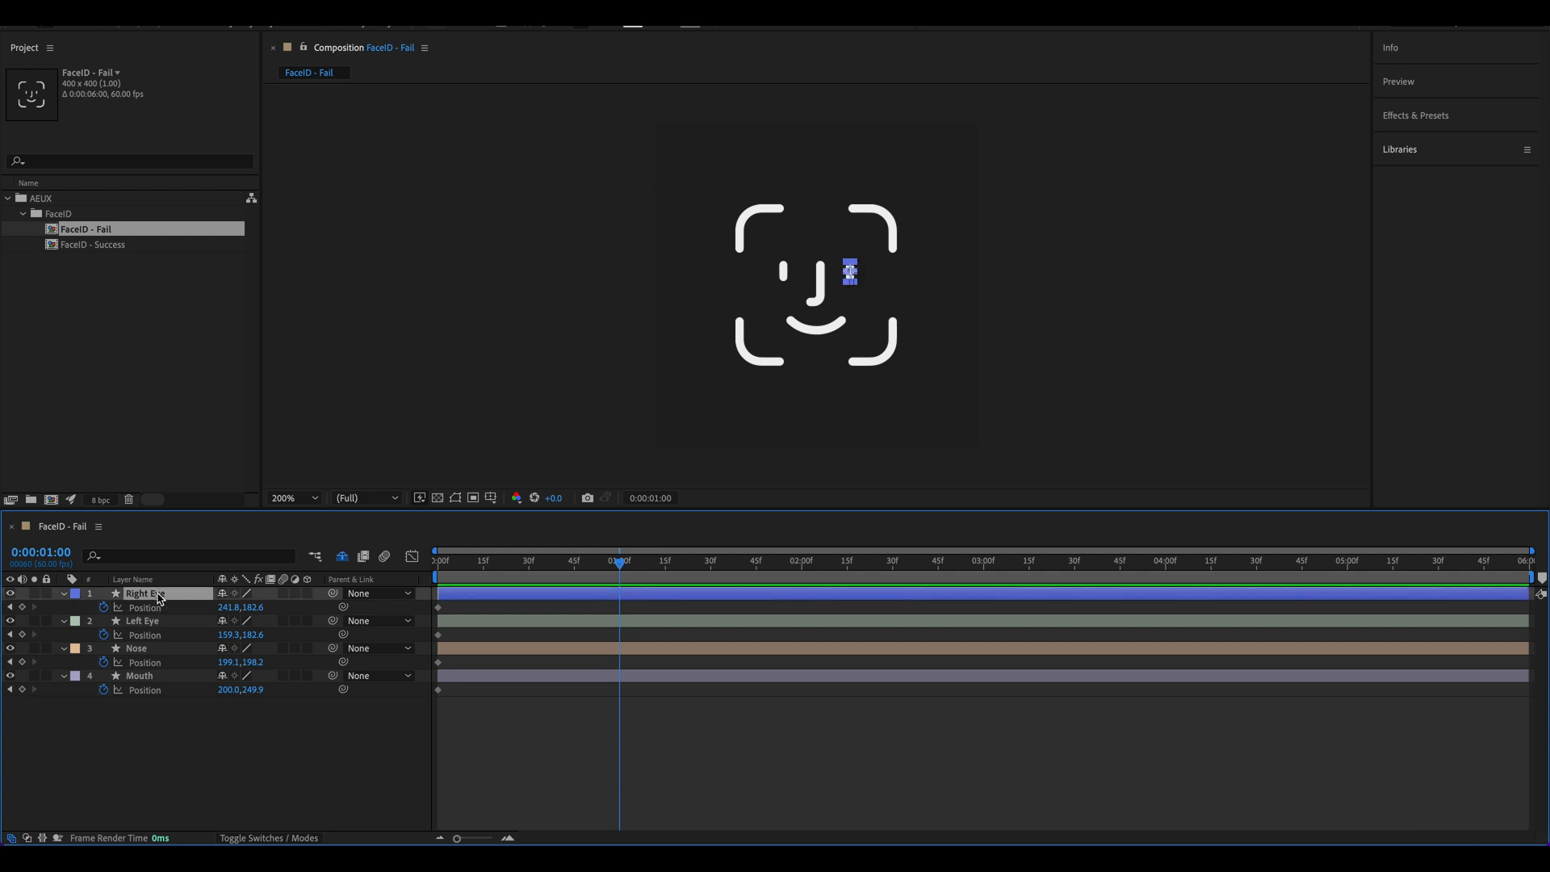
shift+click(163, 623)
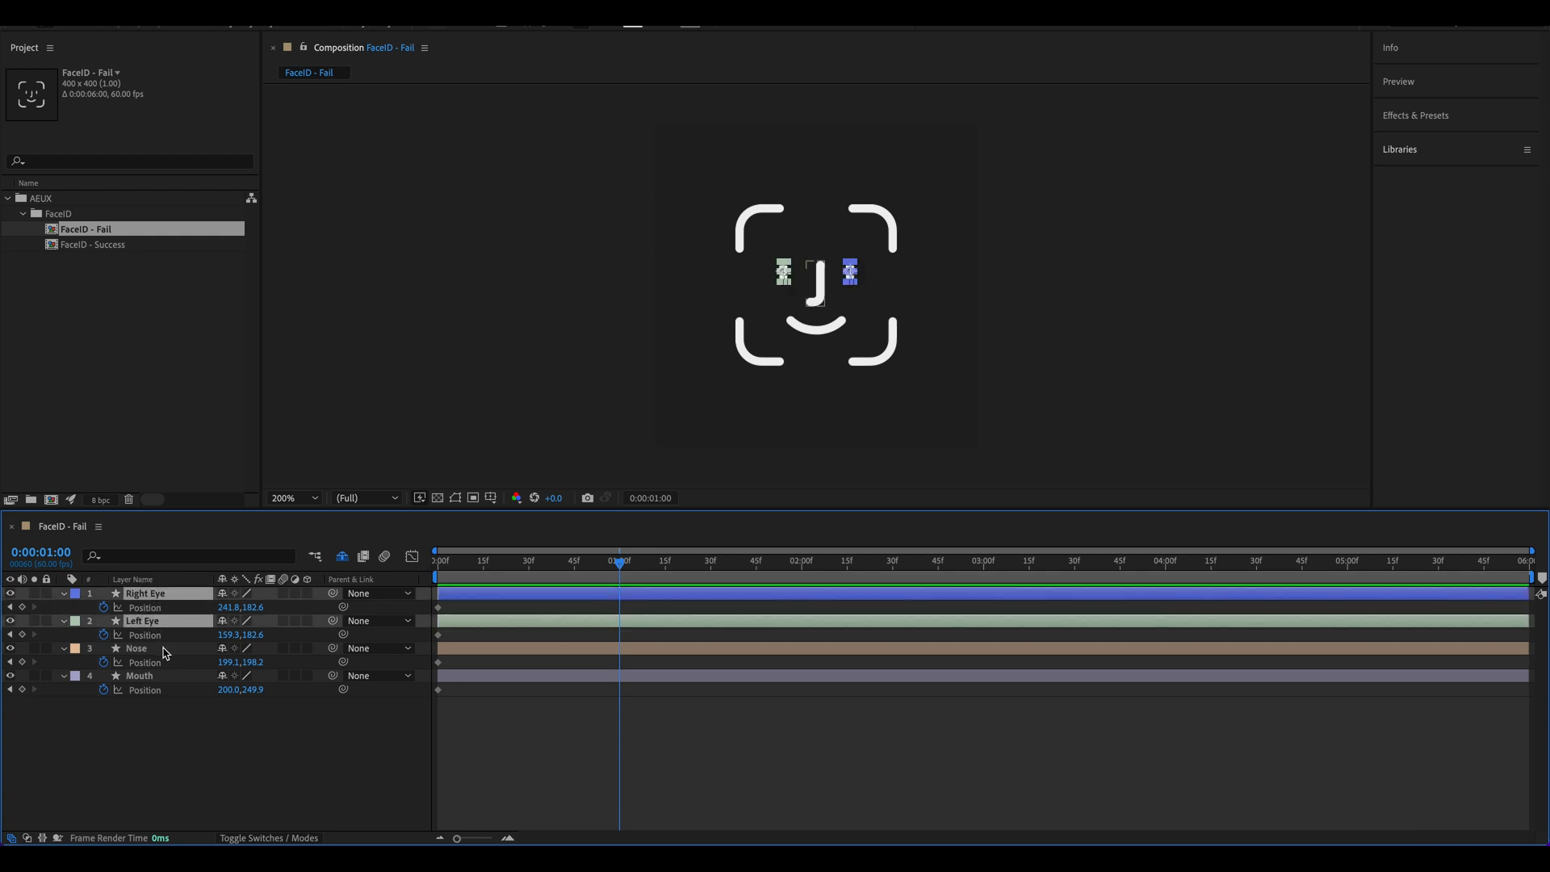
shift+click(166, 651)
shift+click(164, 677)
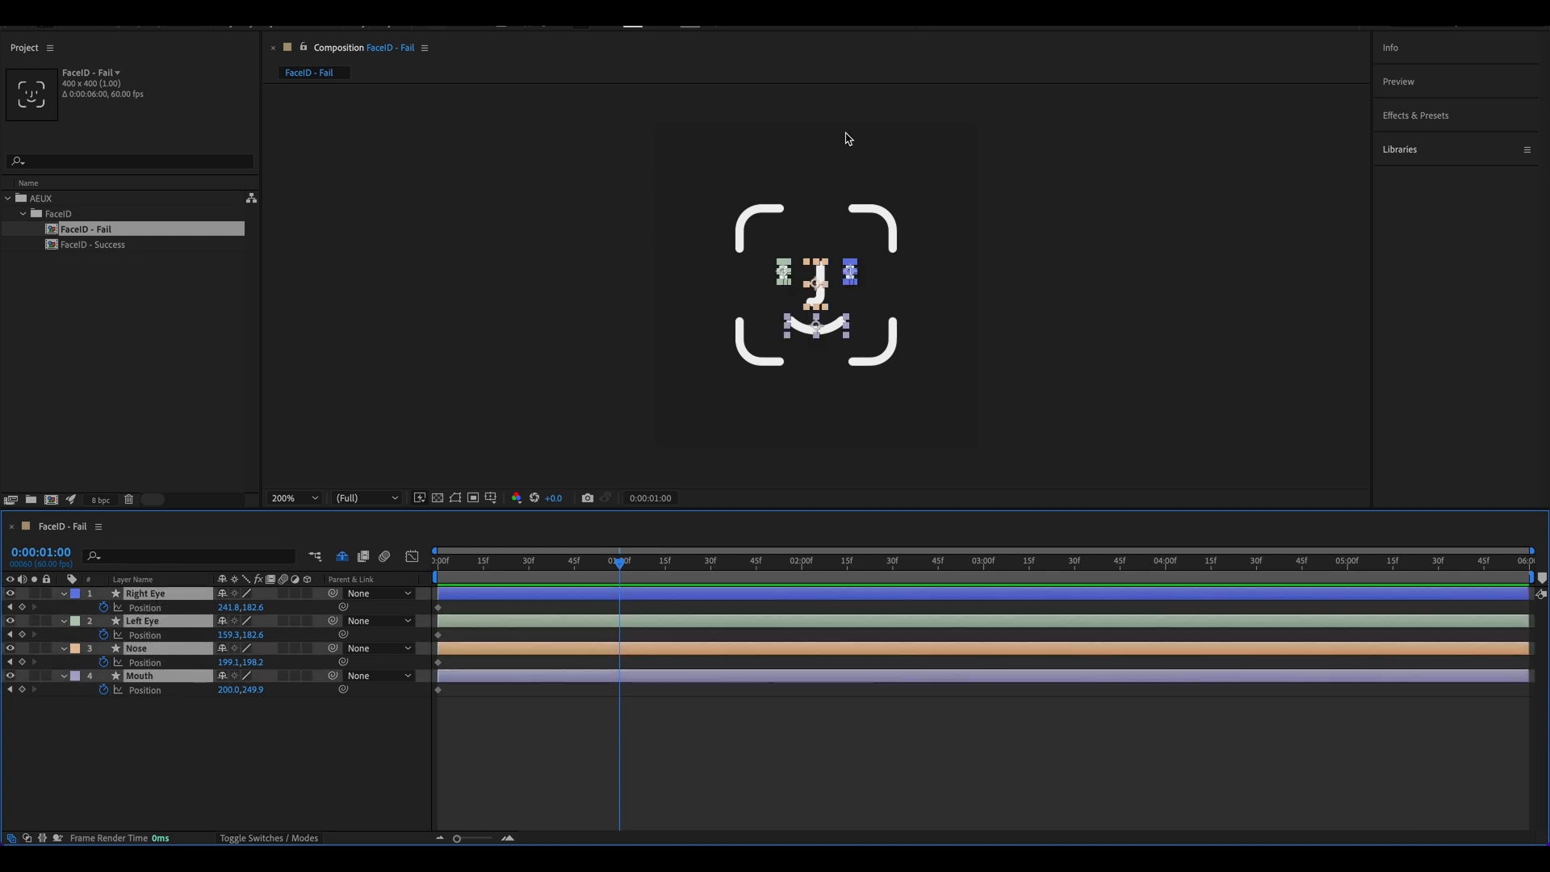
key(shift+Right)
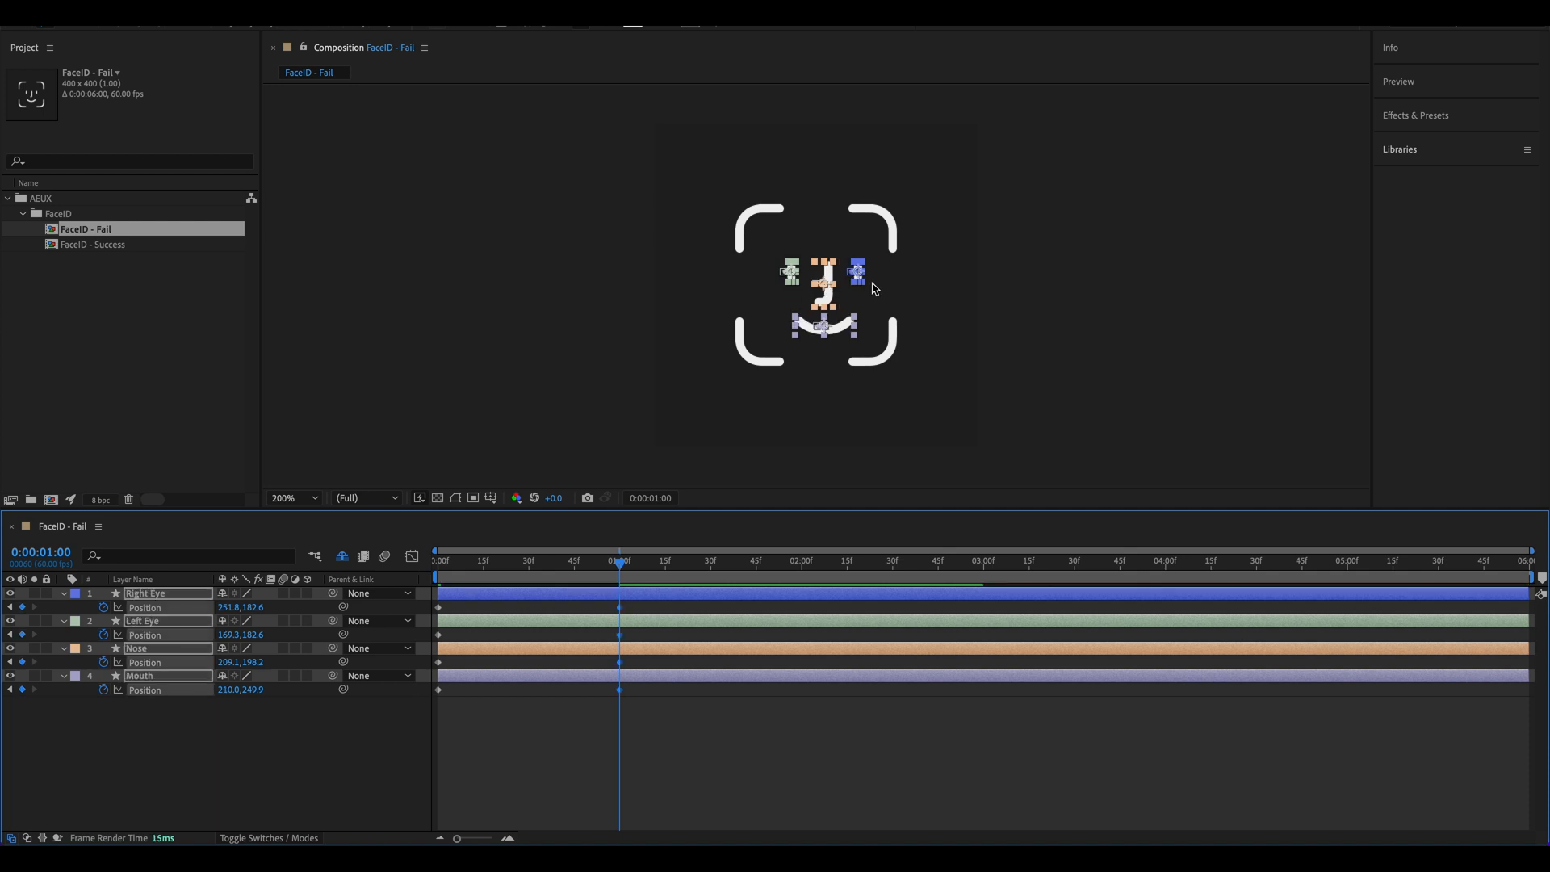
key(shift+Right)
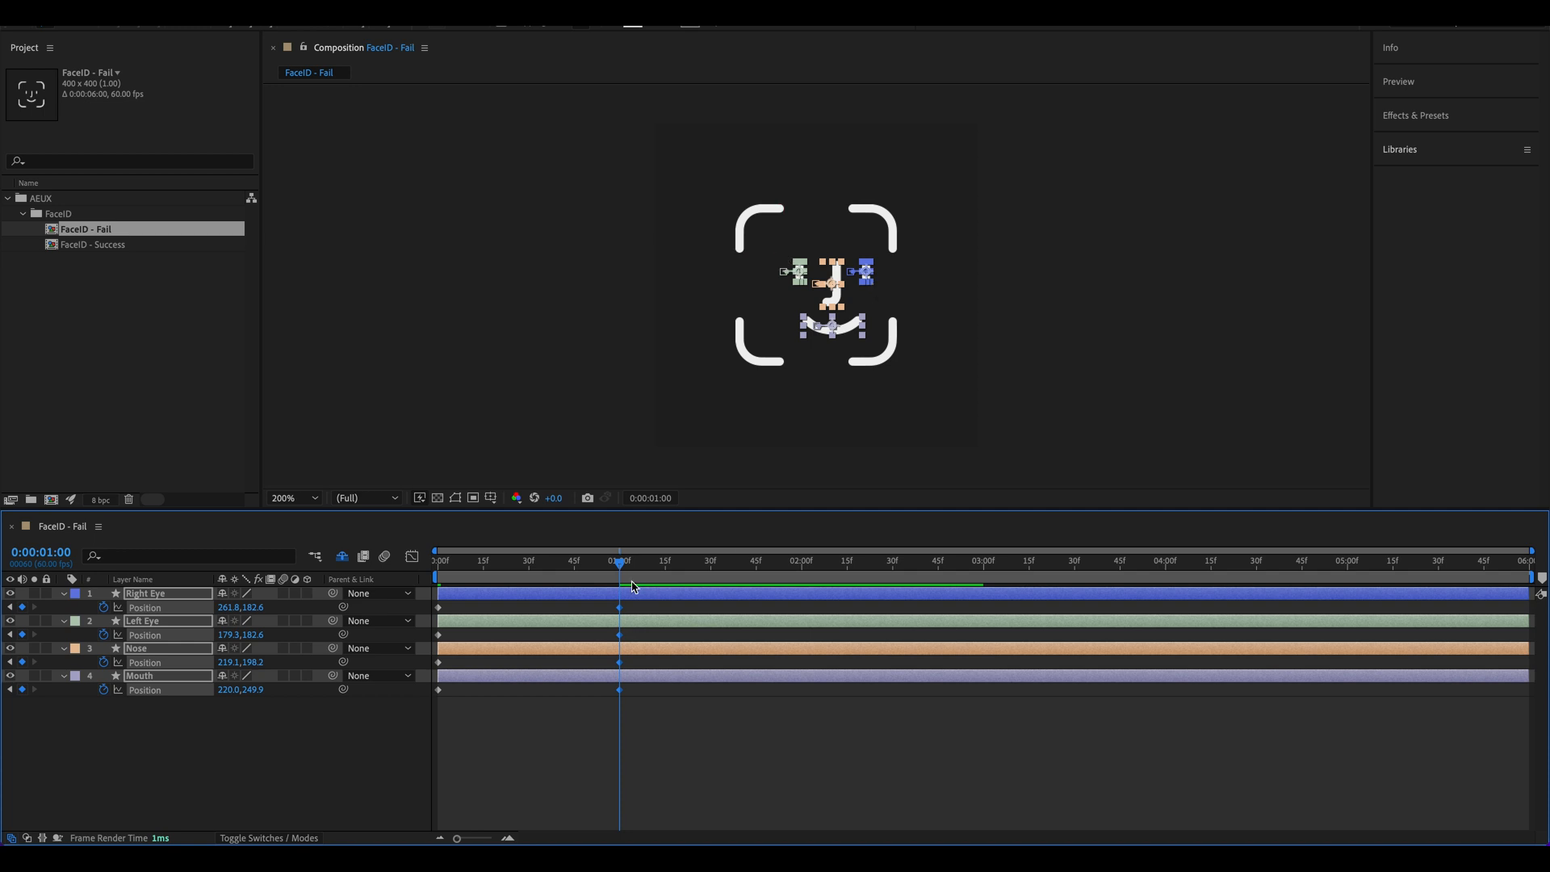
Step: Shift only the Nose layer another 10 px to the right at 0:00:01:00
click(323, 761)
click(142, 650)
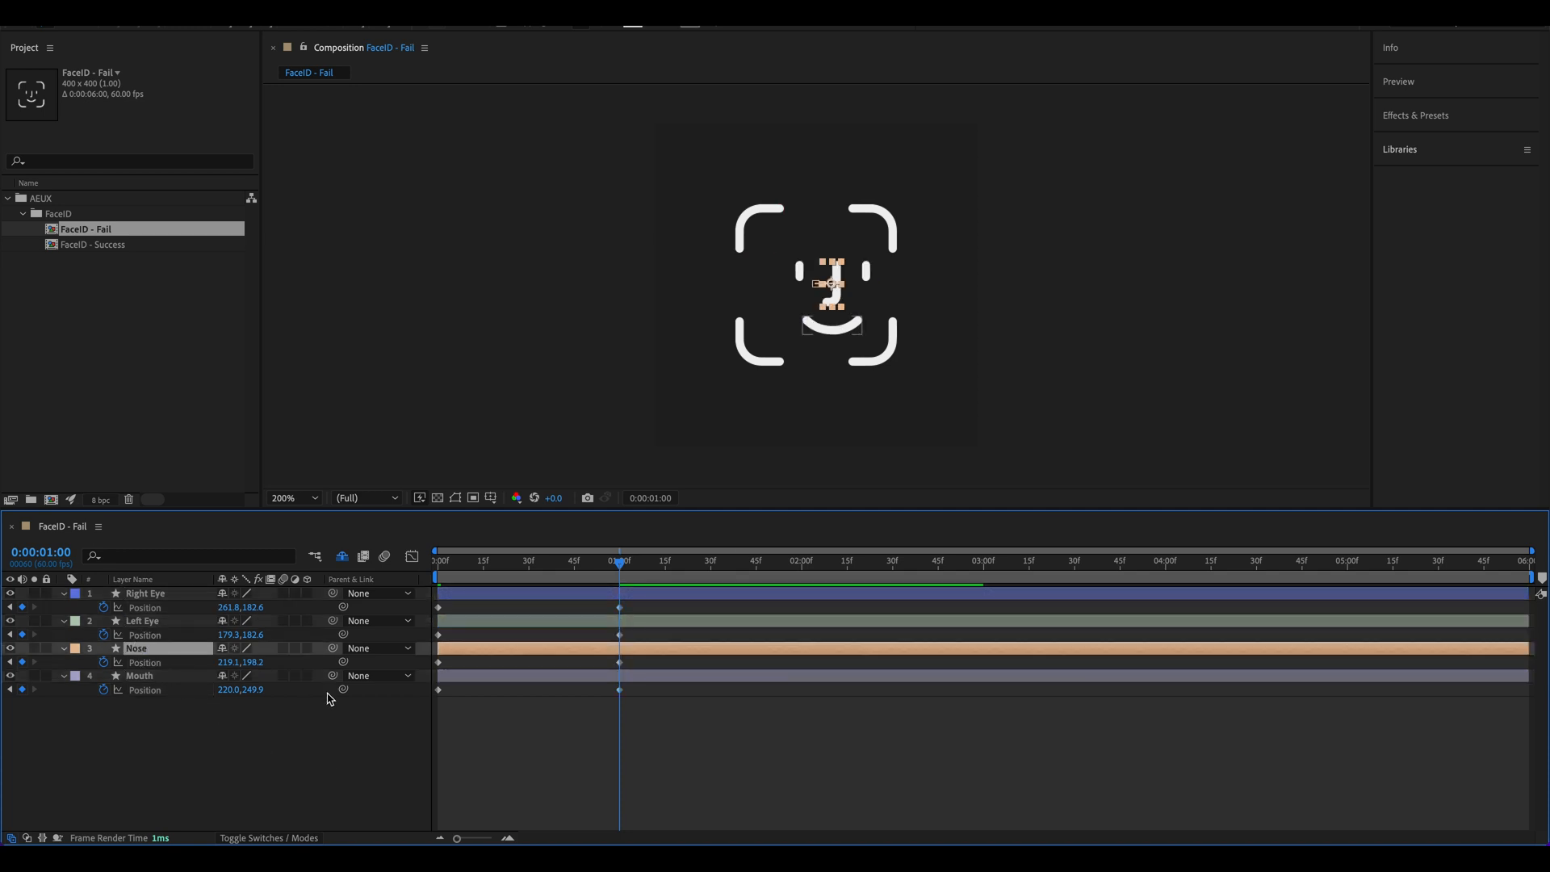
key(shift+Right)
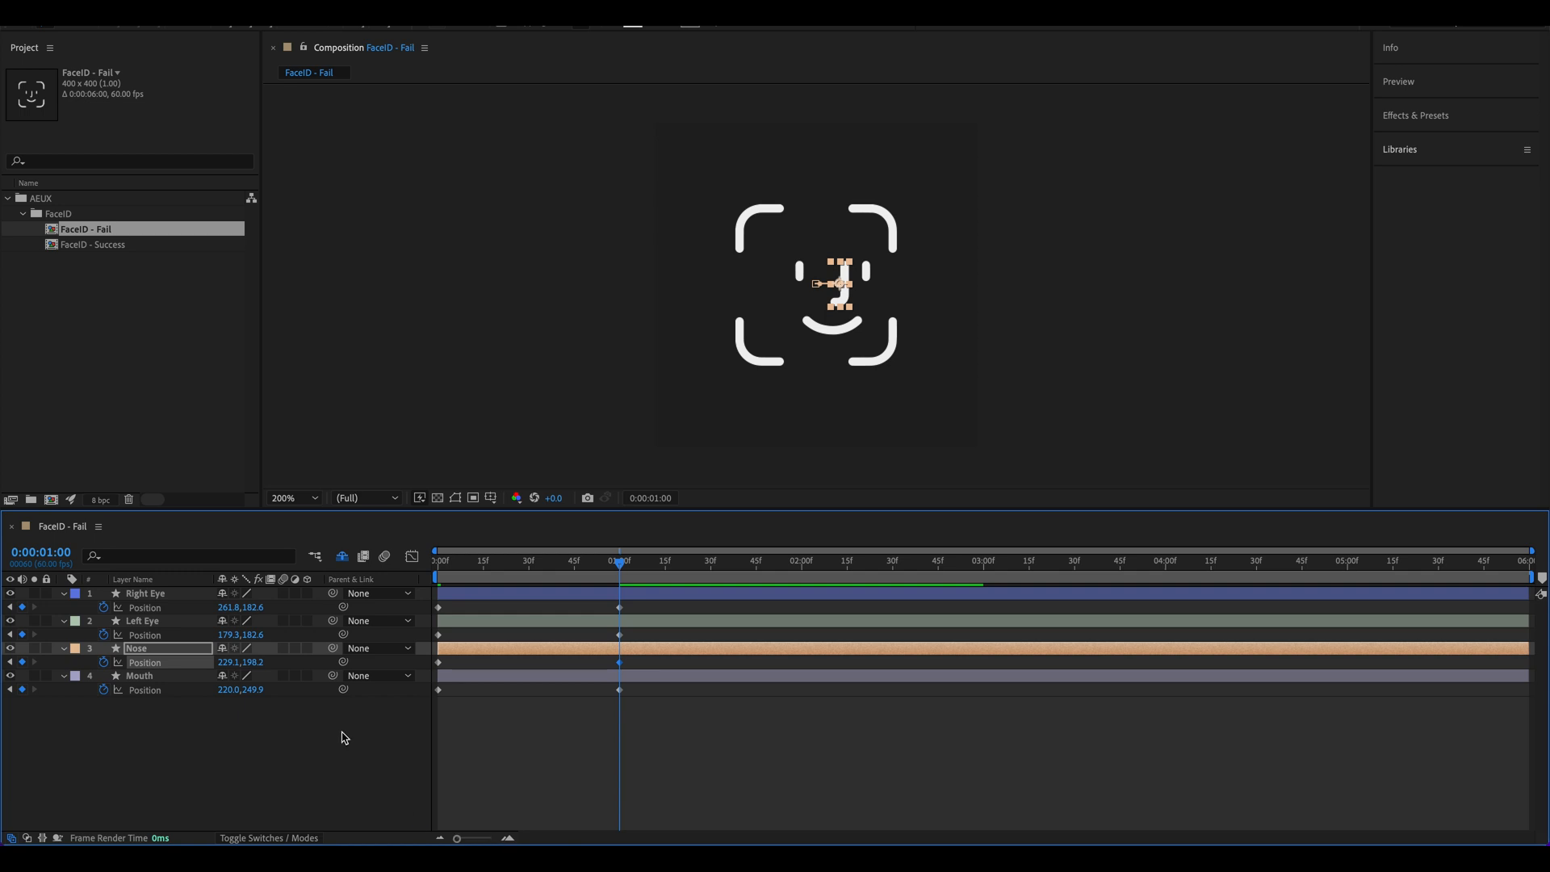
mouse_move(475, 842)
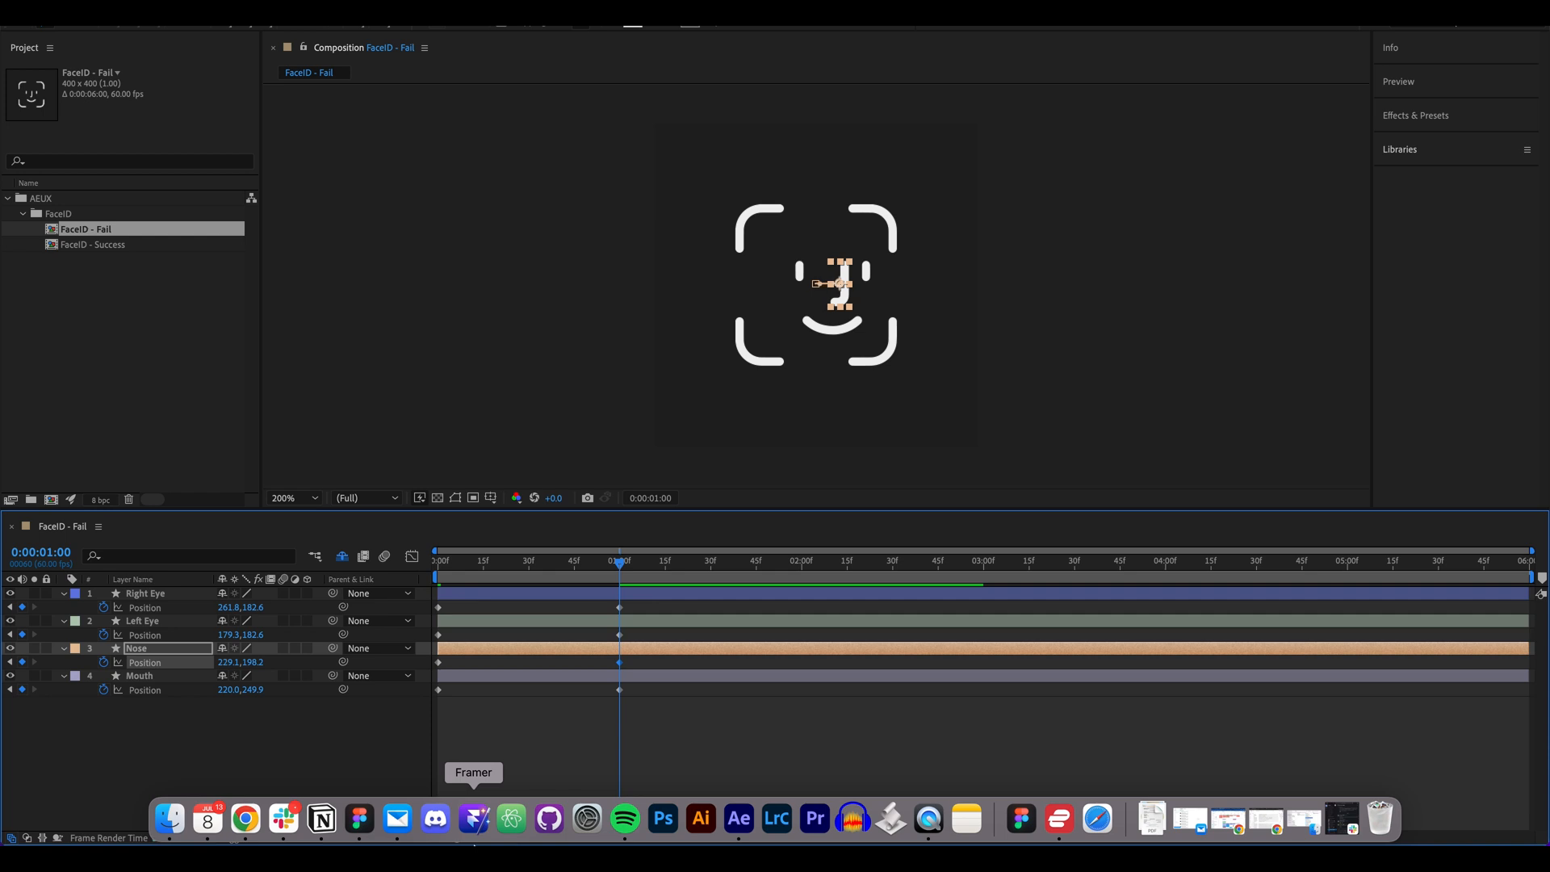
key(Left)
key(Left)
key(Right)
key(Right)
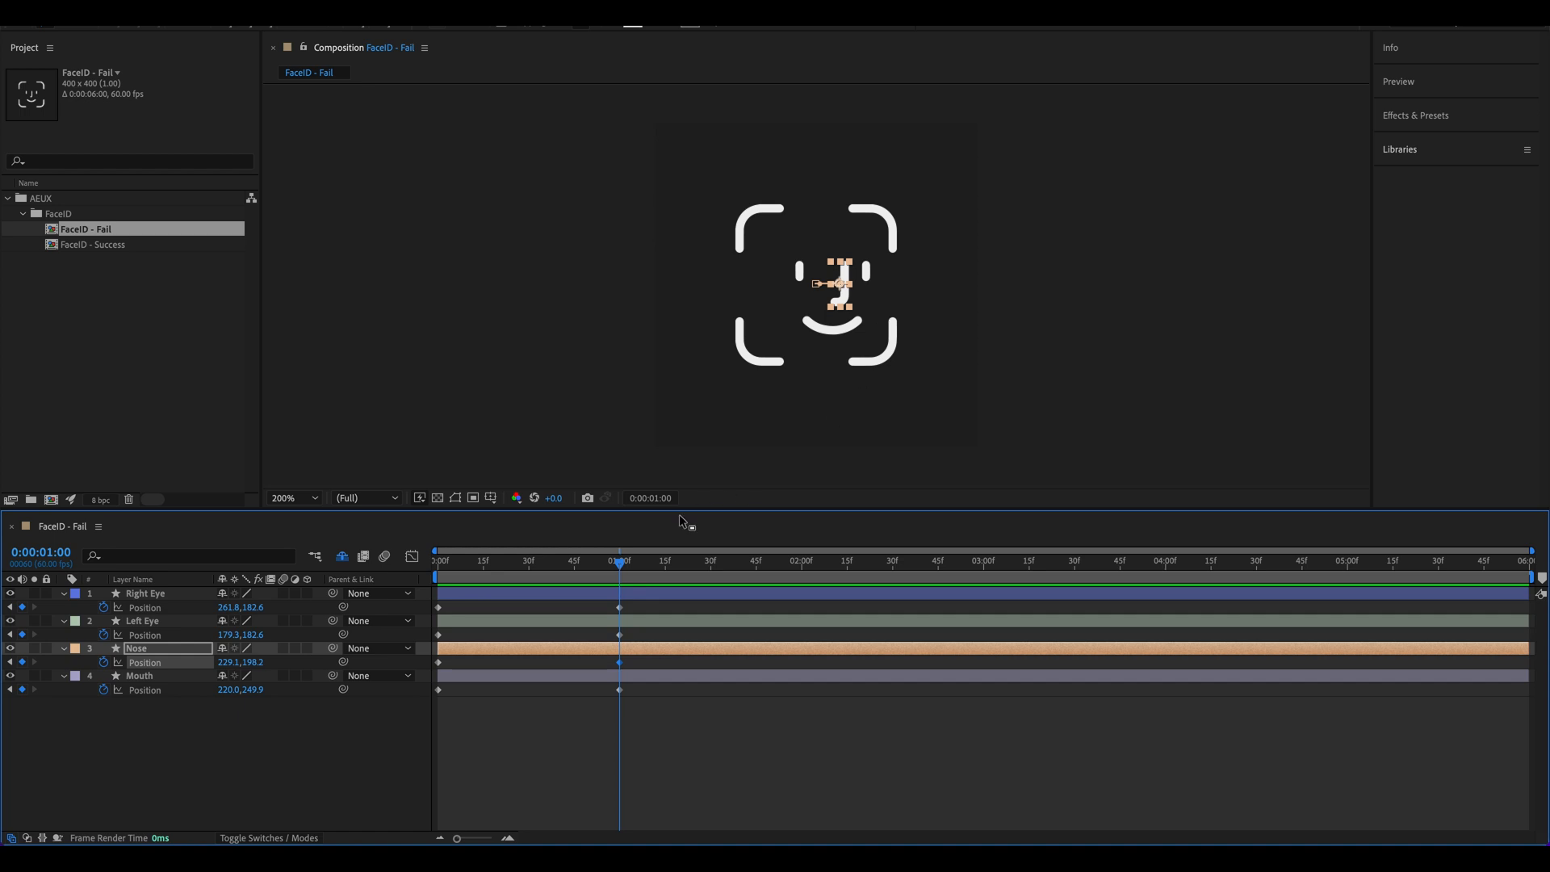
Step: Move the playhead to 0:00:02:00 and check the third face pose in Figma before returning to After Effects
drag(618, 562, 805, 570)
click(572, 393)
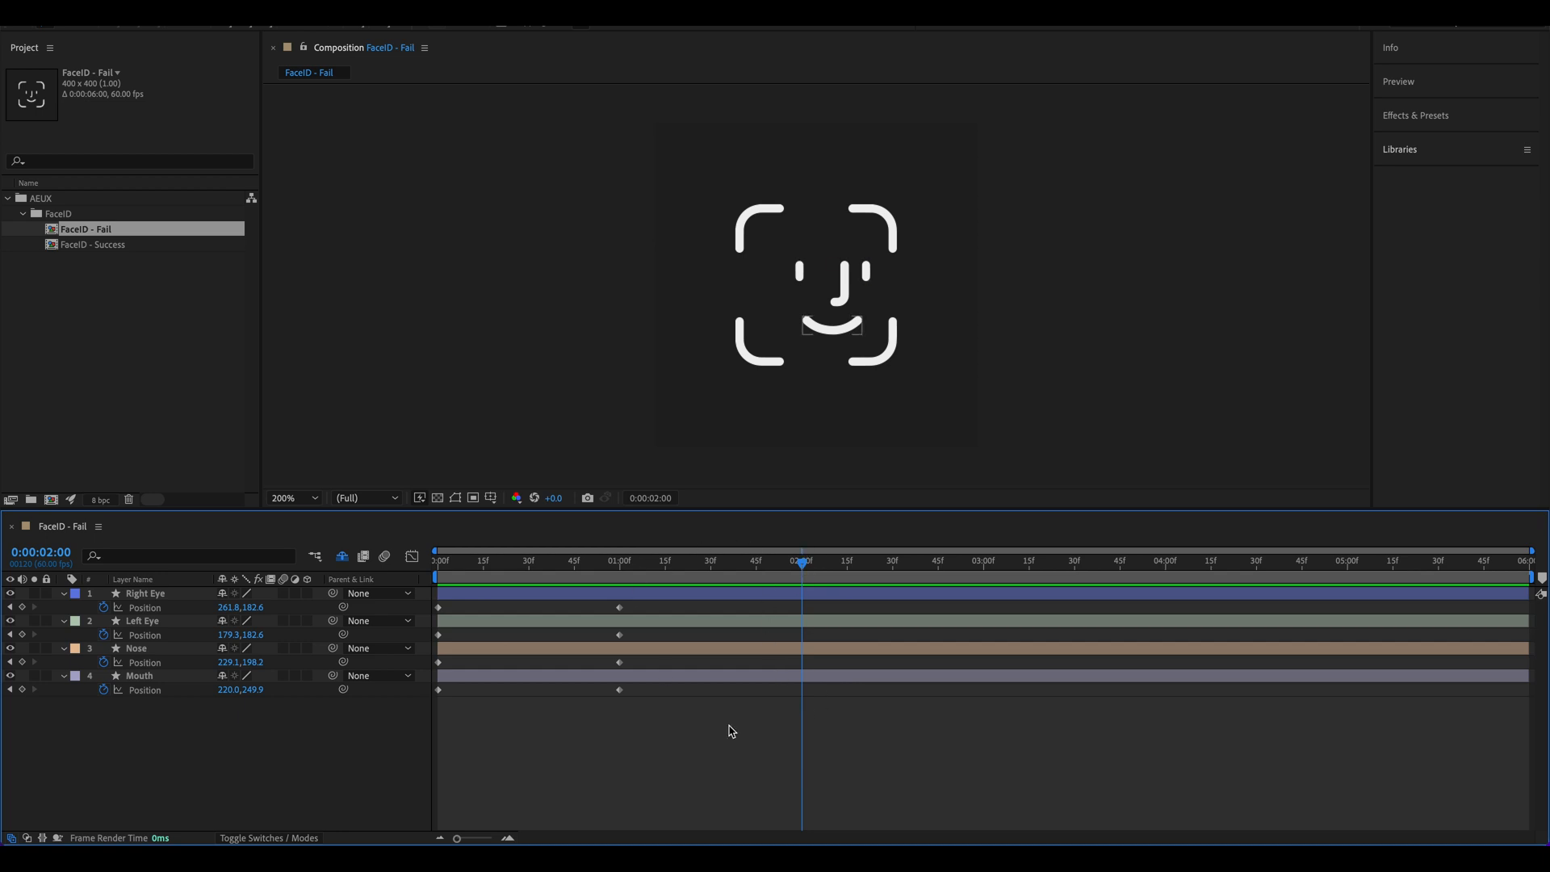
mouse_move(625, 843)
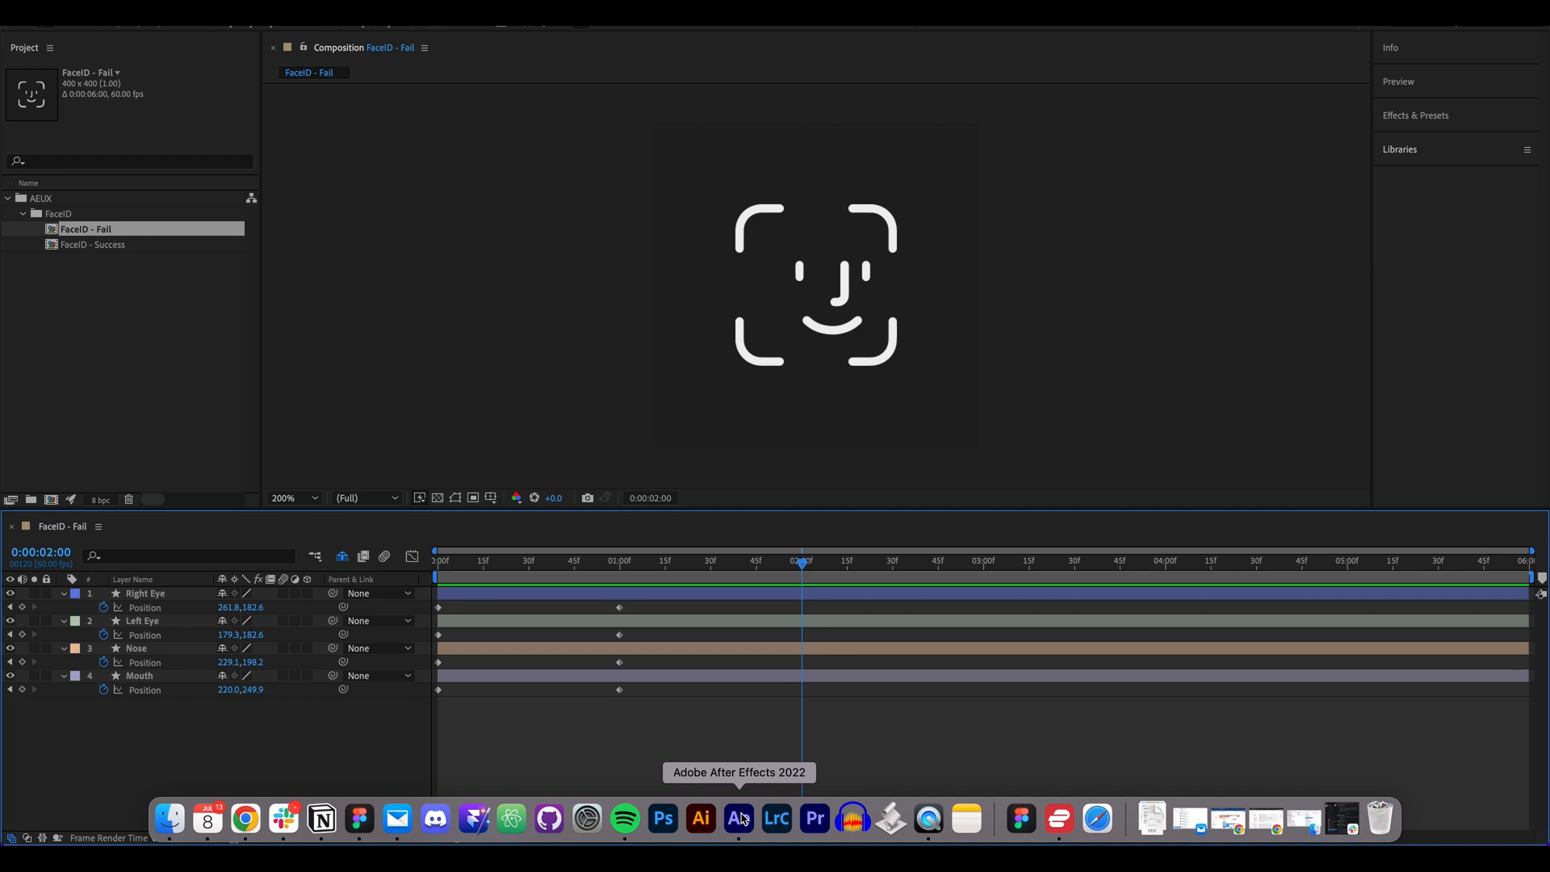
click(360, 819)
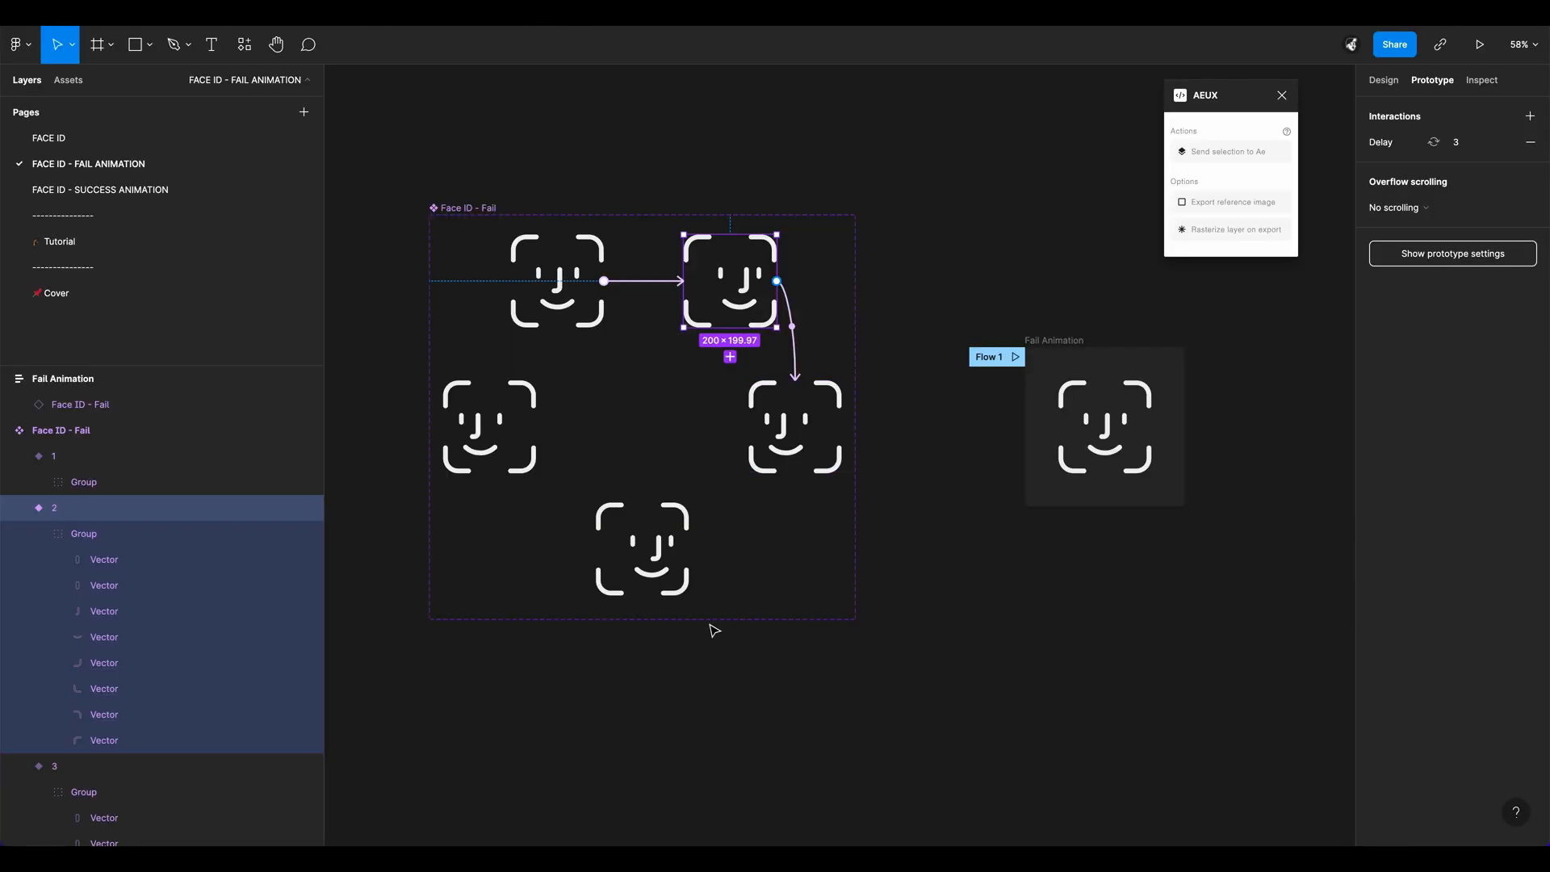
mouse_move(852, 840)
click(739, 836)
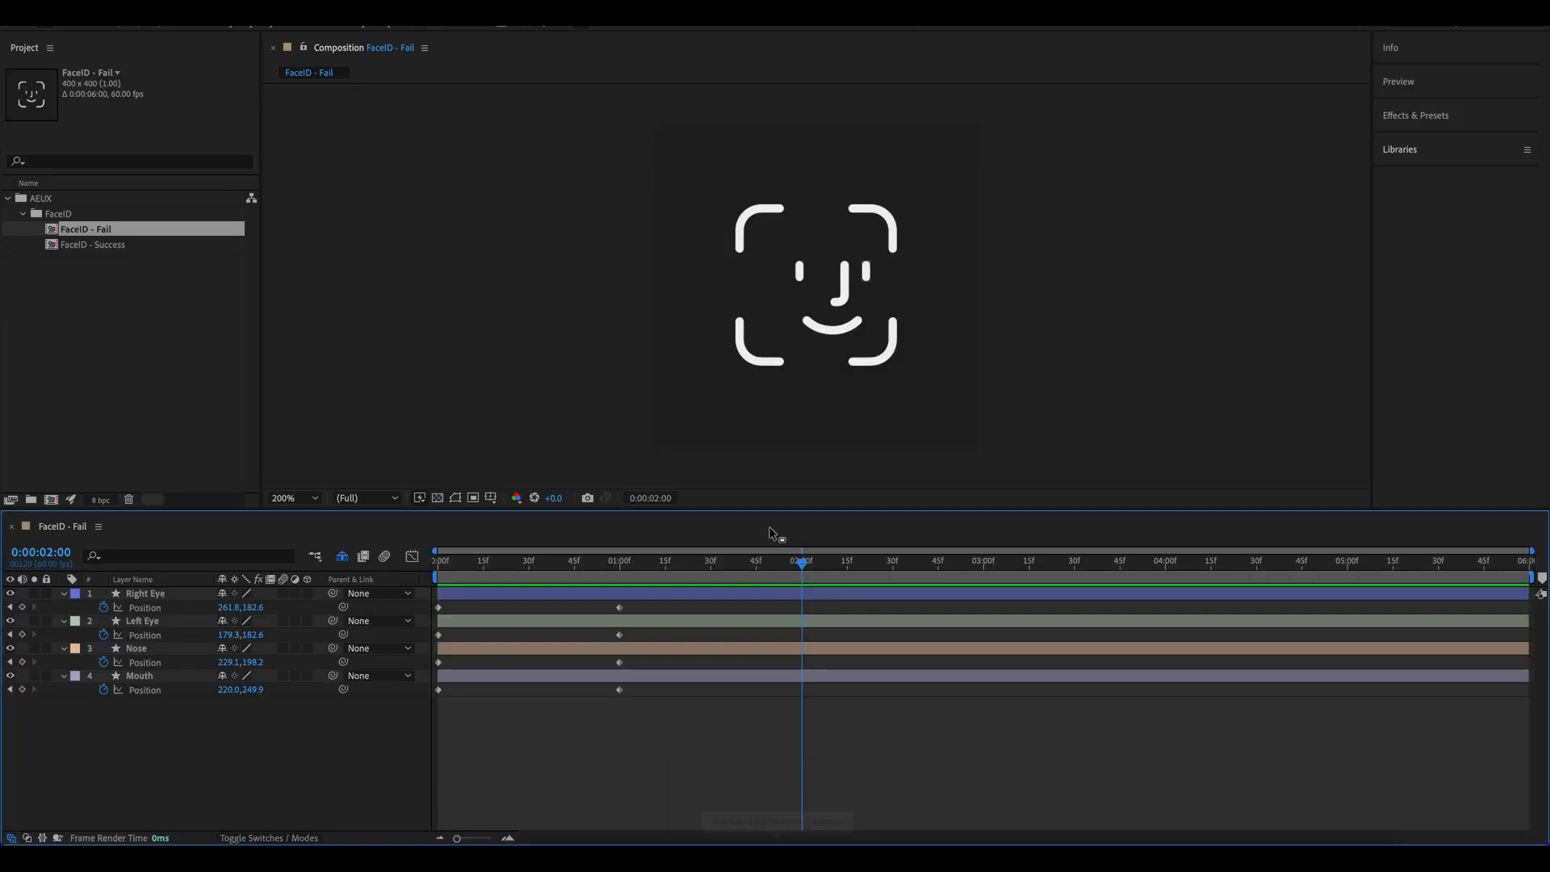
Step: Keyframe the mouth and both eyes 20 px to the left and the nose 30 px to the left at 0:00:02:00
drag(483, 743, 407, 575)
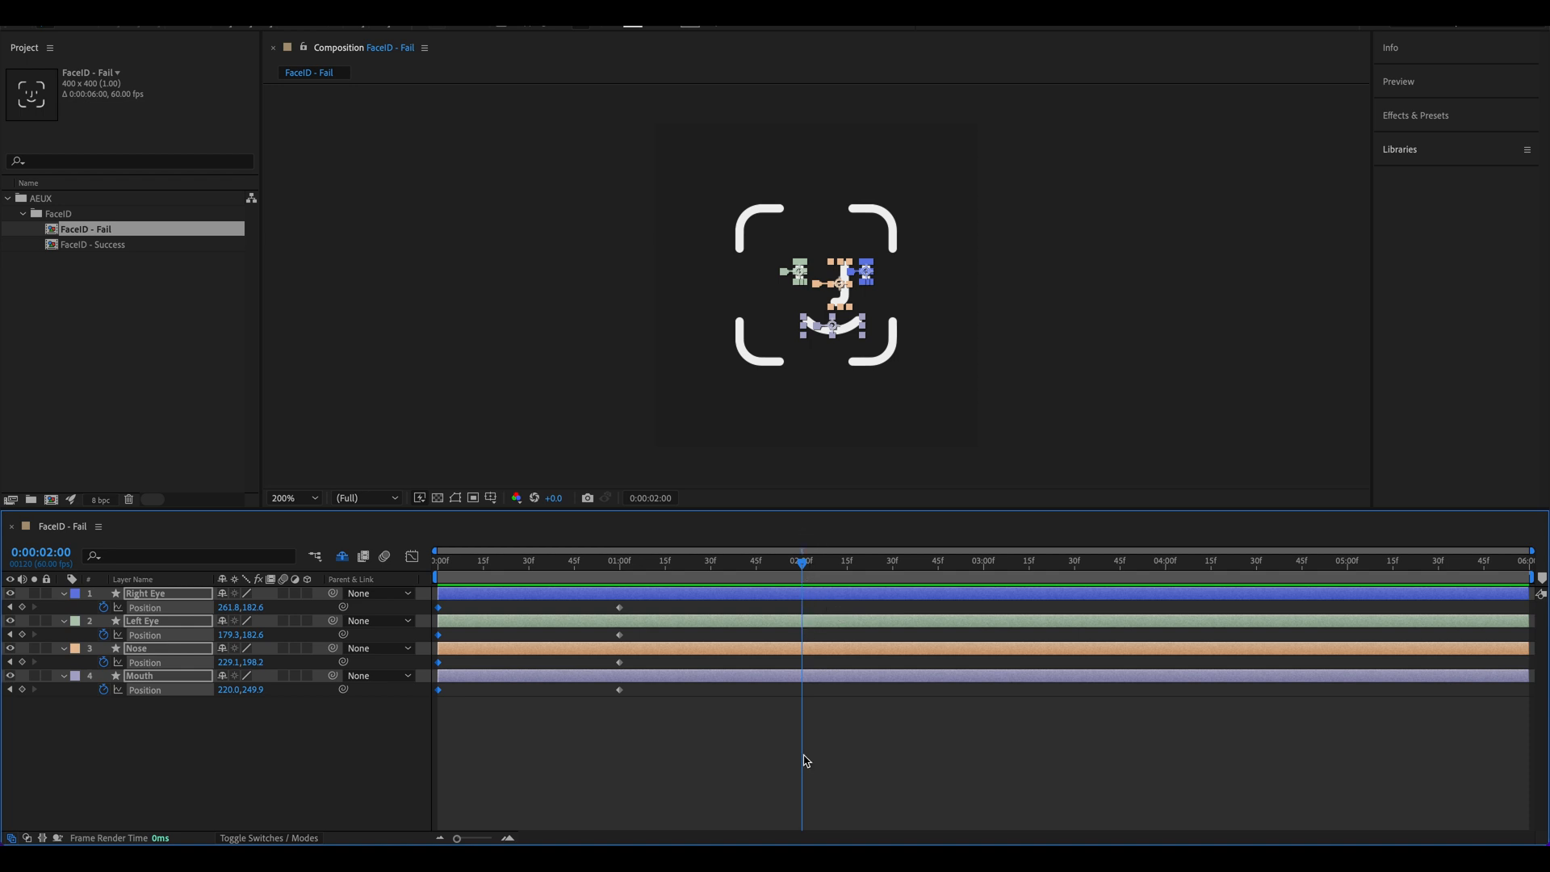
click(443, 729)
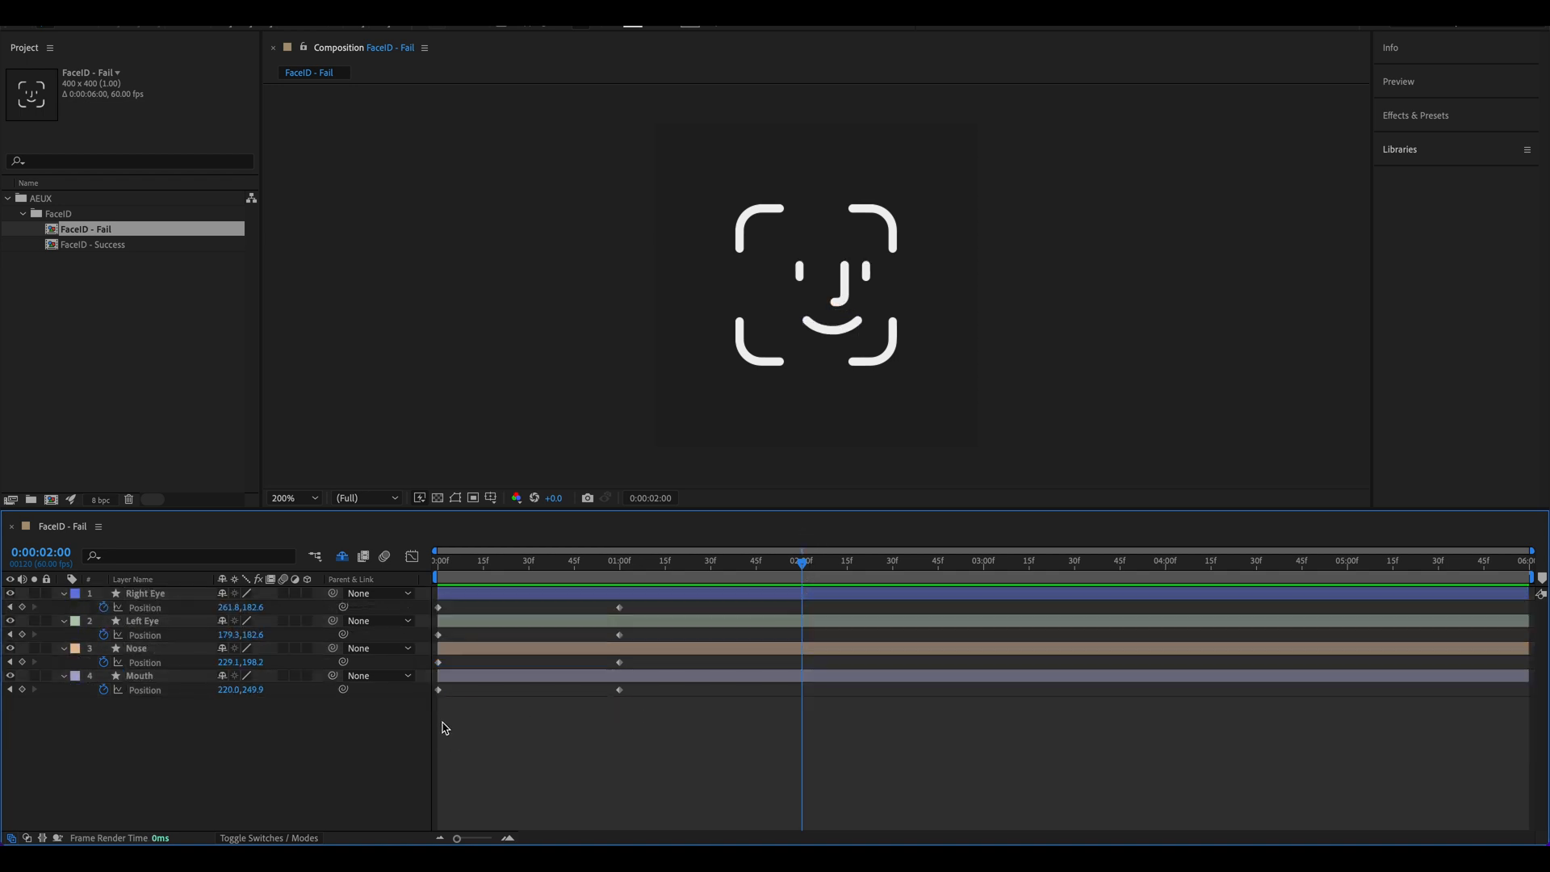
drag(443, 728, 450, 637)
key(shift+Left)
key(shift+Left)
key(shift+Left)
key(shift+Left)
key(shift+Left)
key(shift+Left)
key(shift+Left)
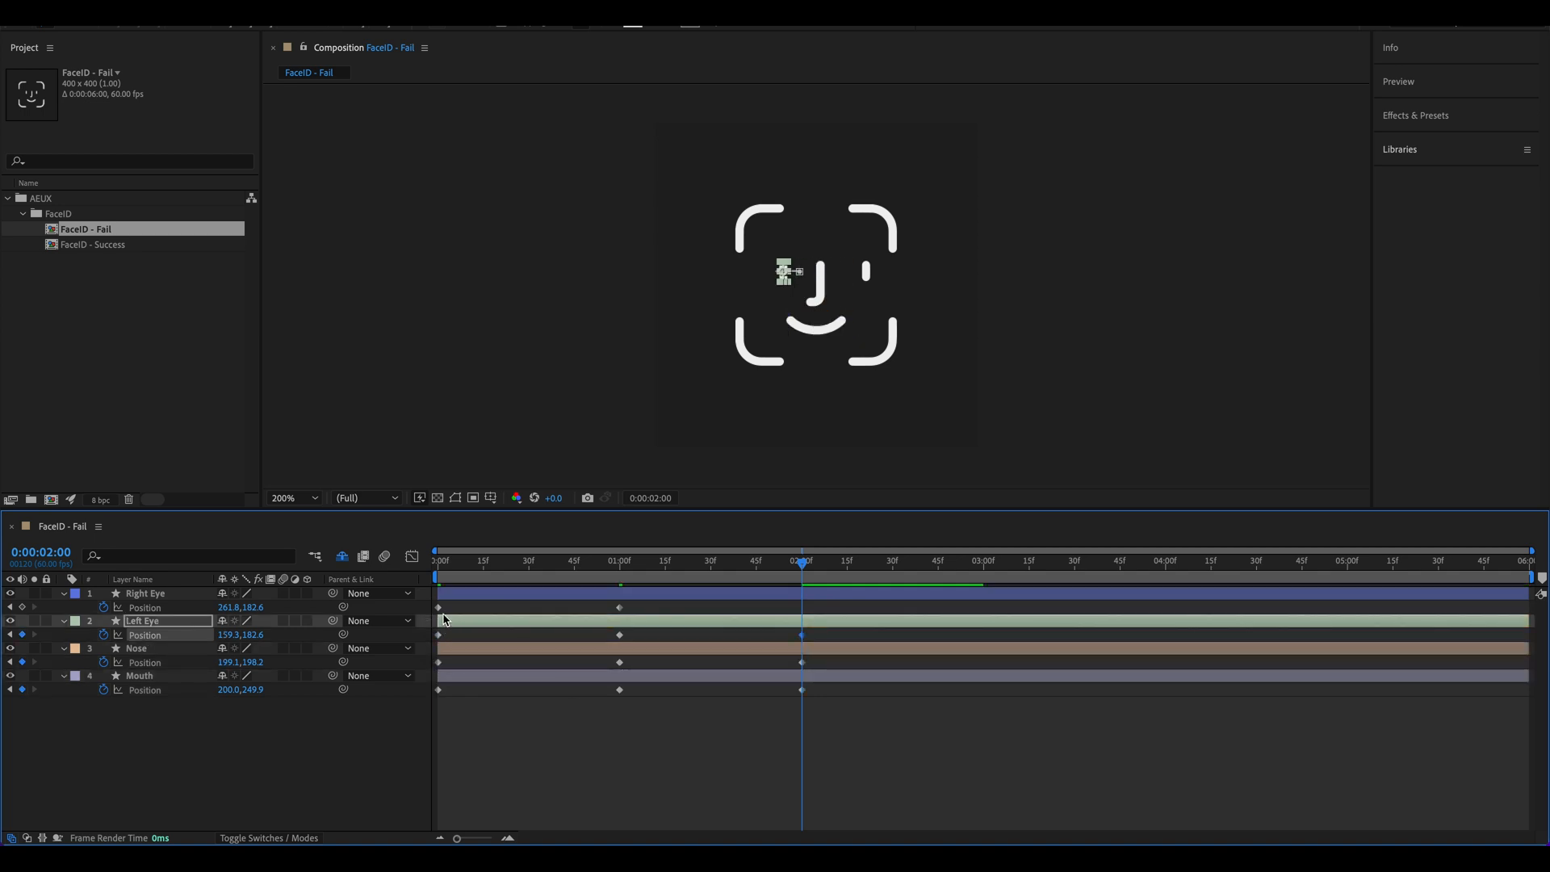
click(439, 609)
key(shift+Left)
key(shift+Left)
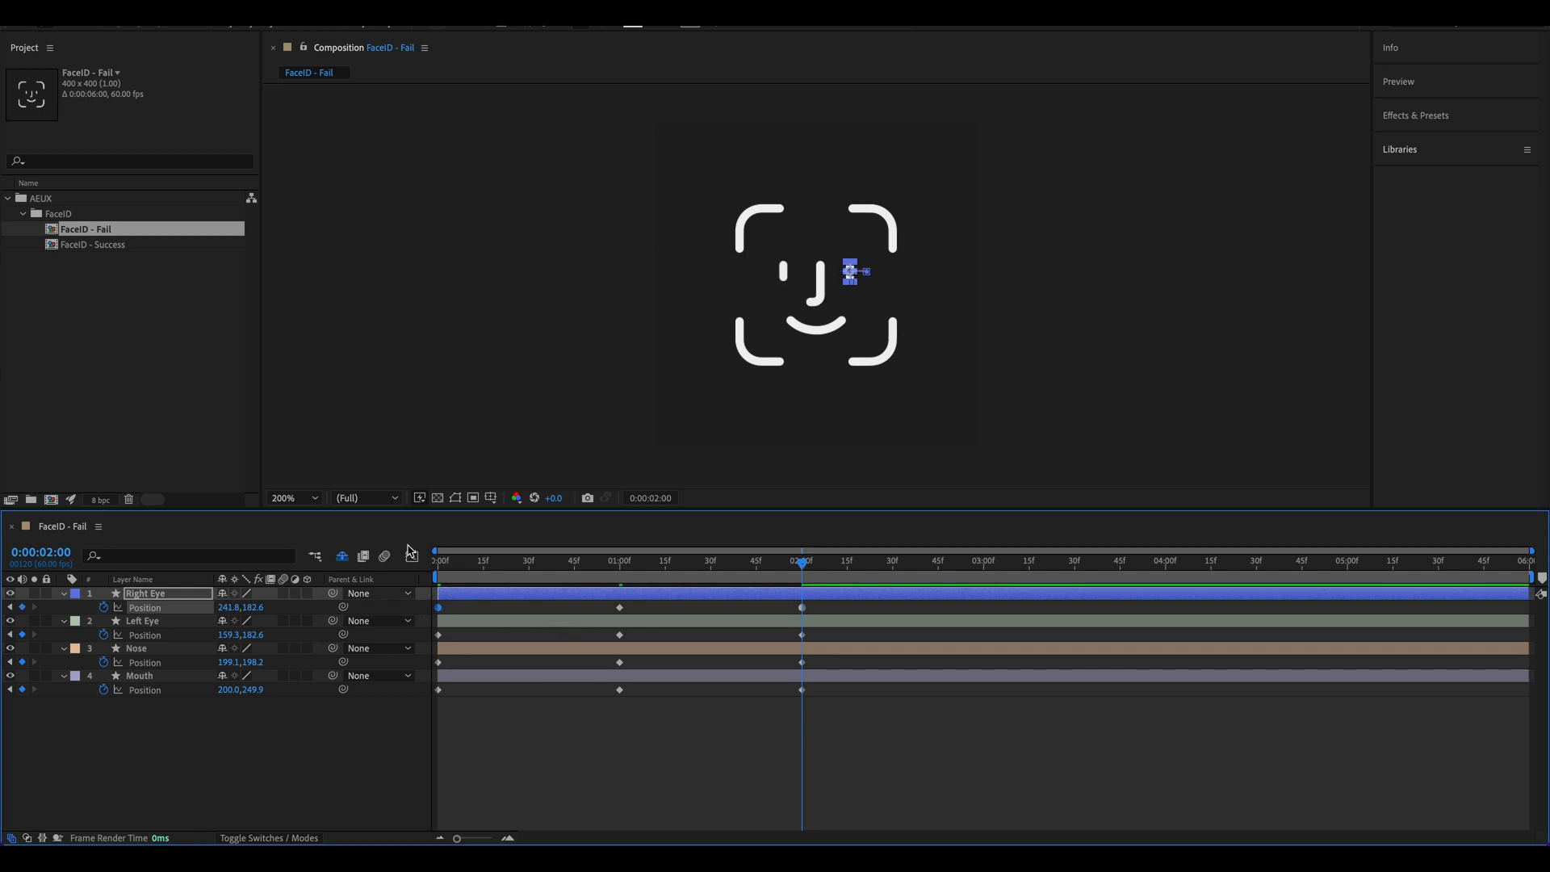
Step: Convert the Right Eye's first and last position keyframes to linear in the Graph Editor, then return to the layer bars
click(412, 556)
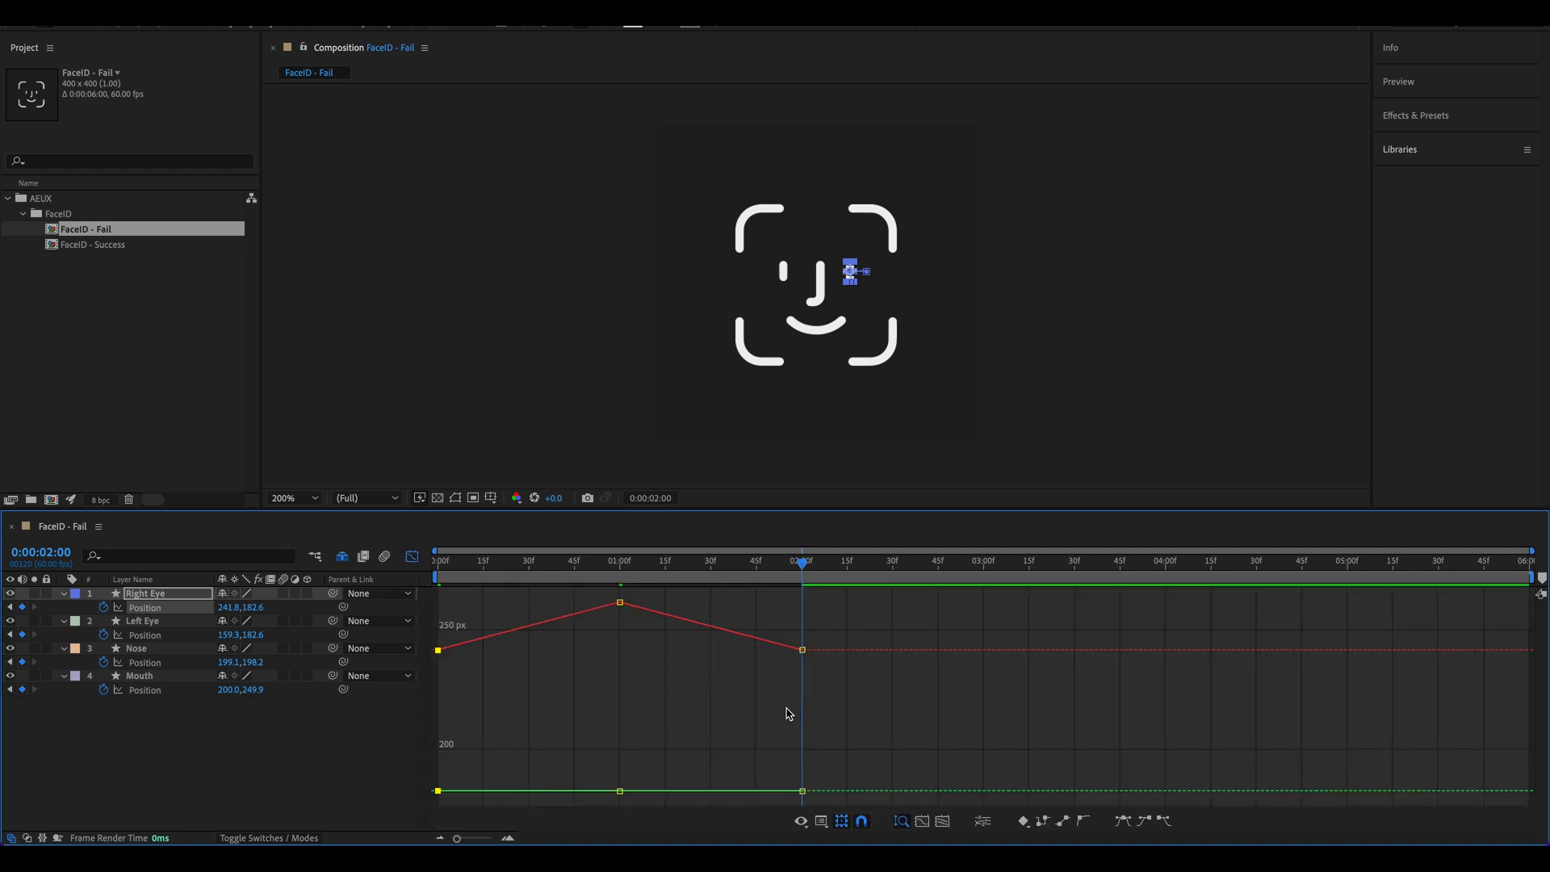
click(1060, 821)
click(412, 556)
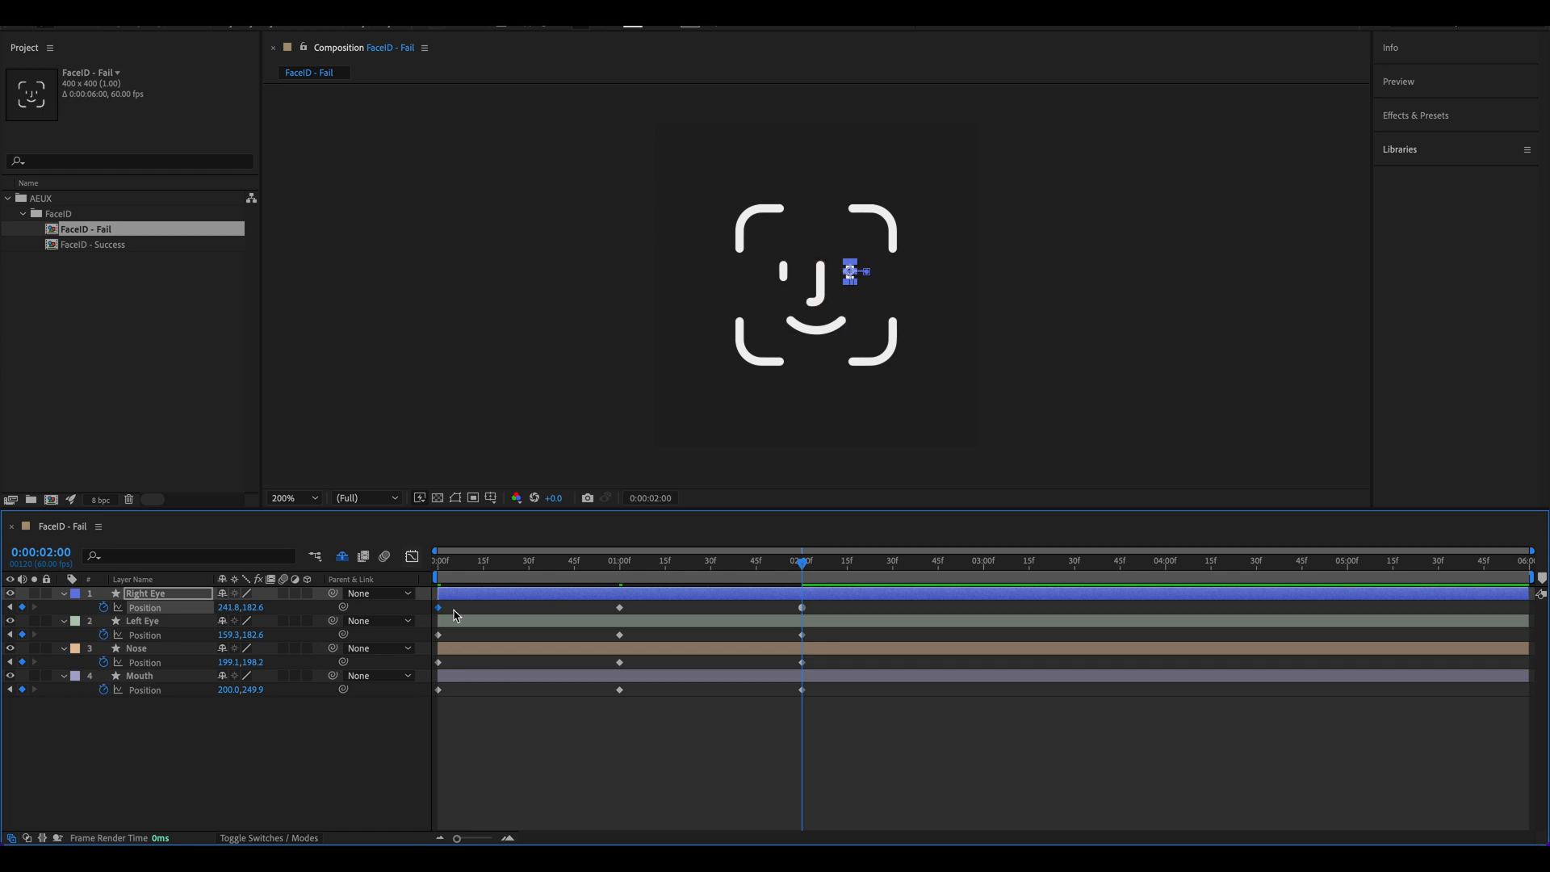
click(802, 608)
click(412, 557)
click(1062, 823)
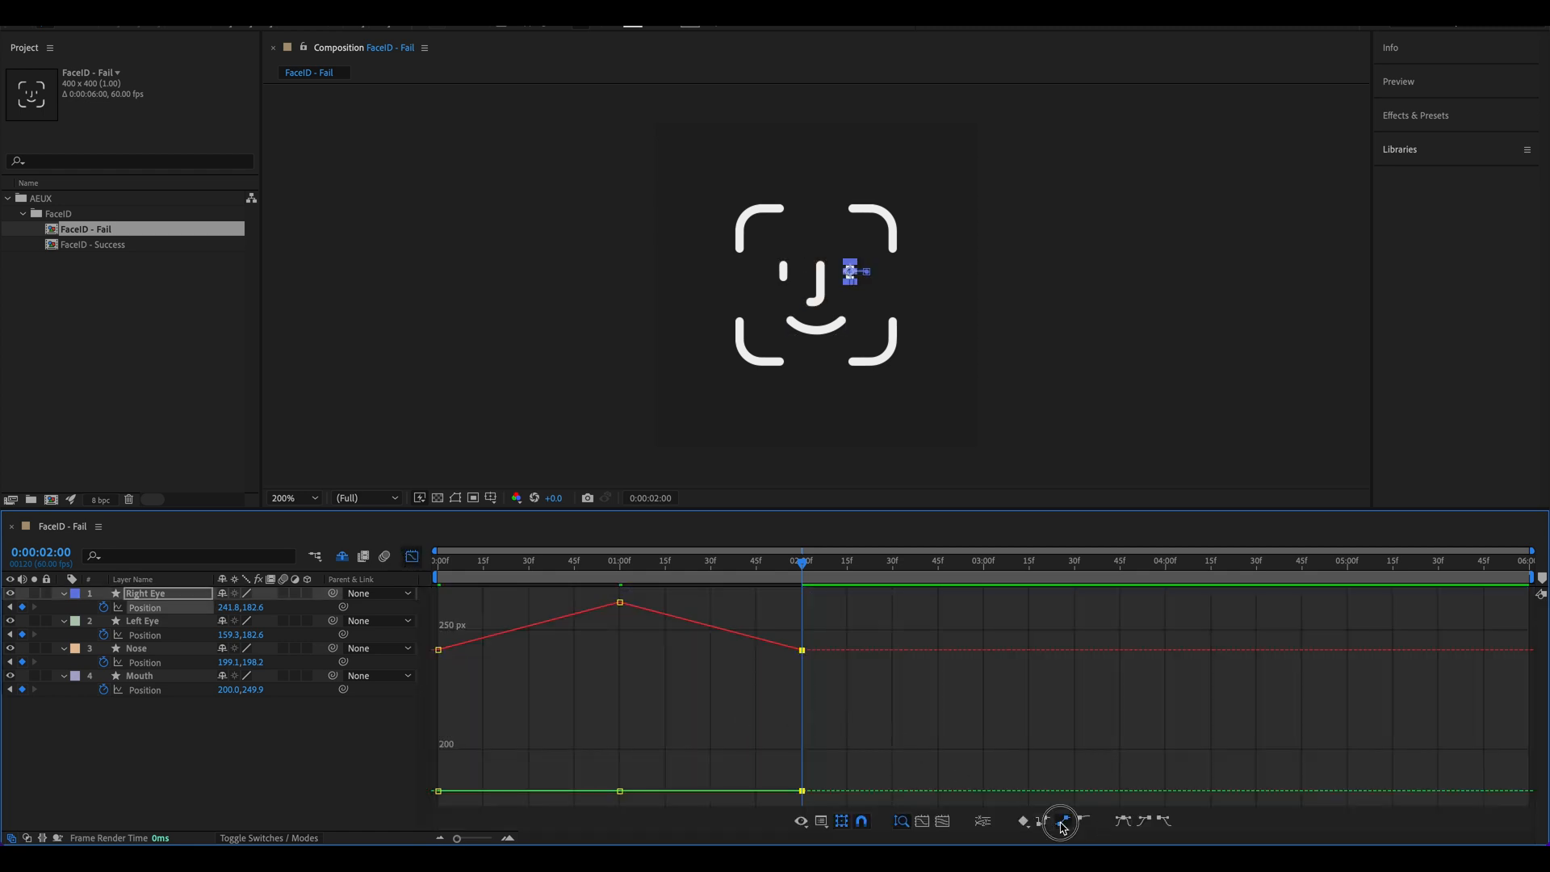
click(412, 556)
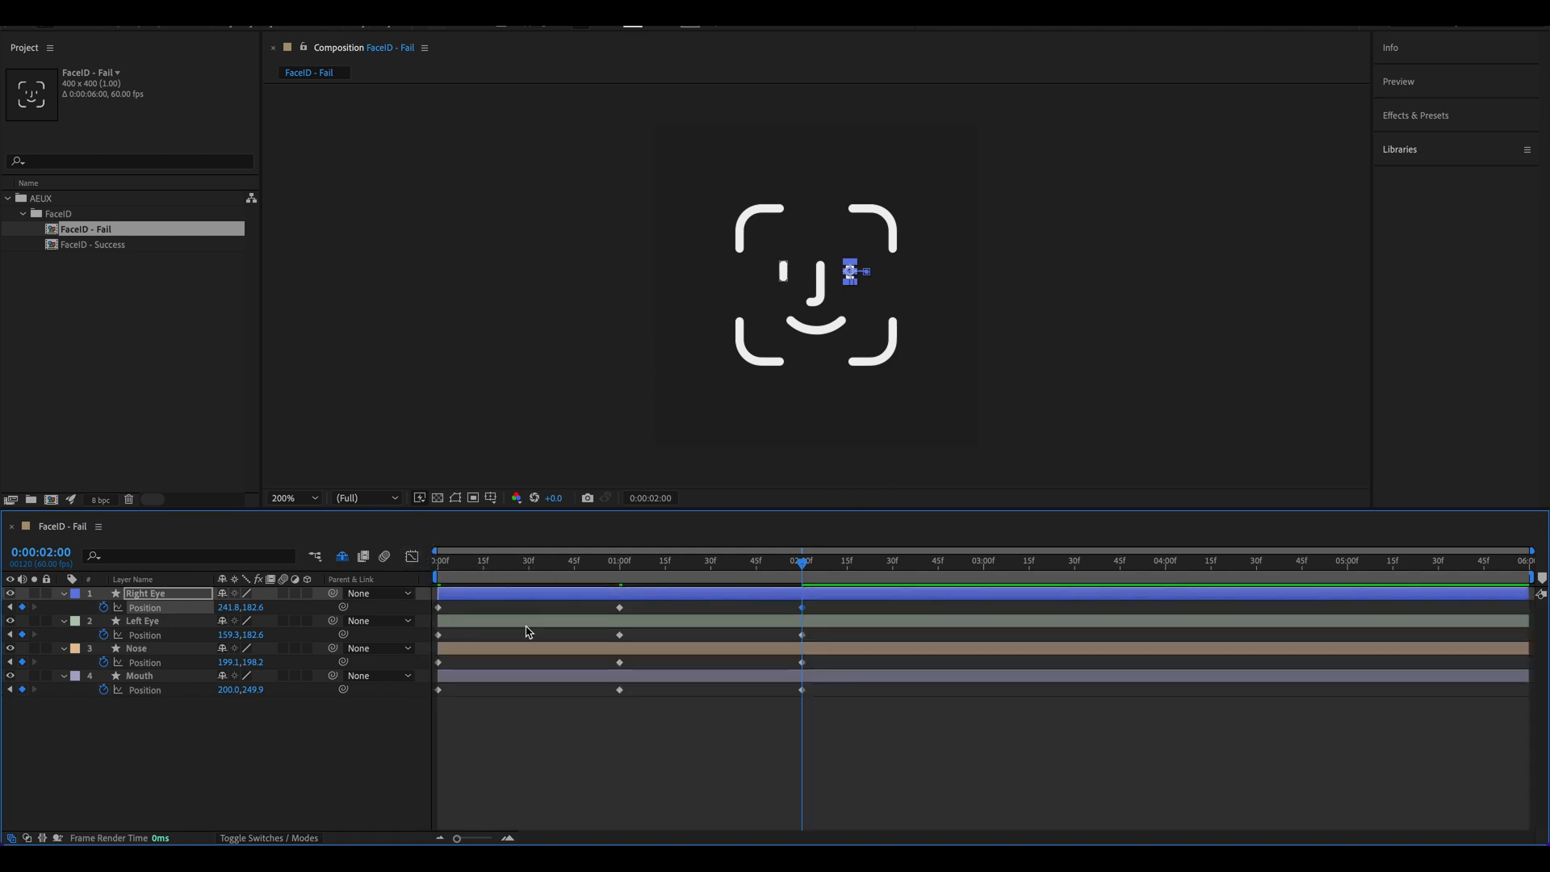
click(411, 556)
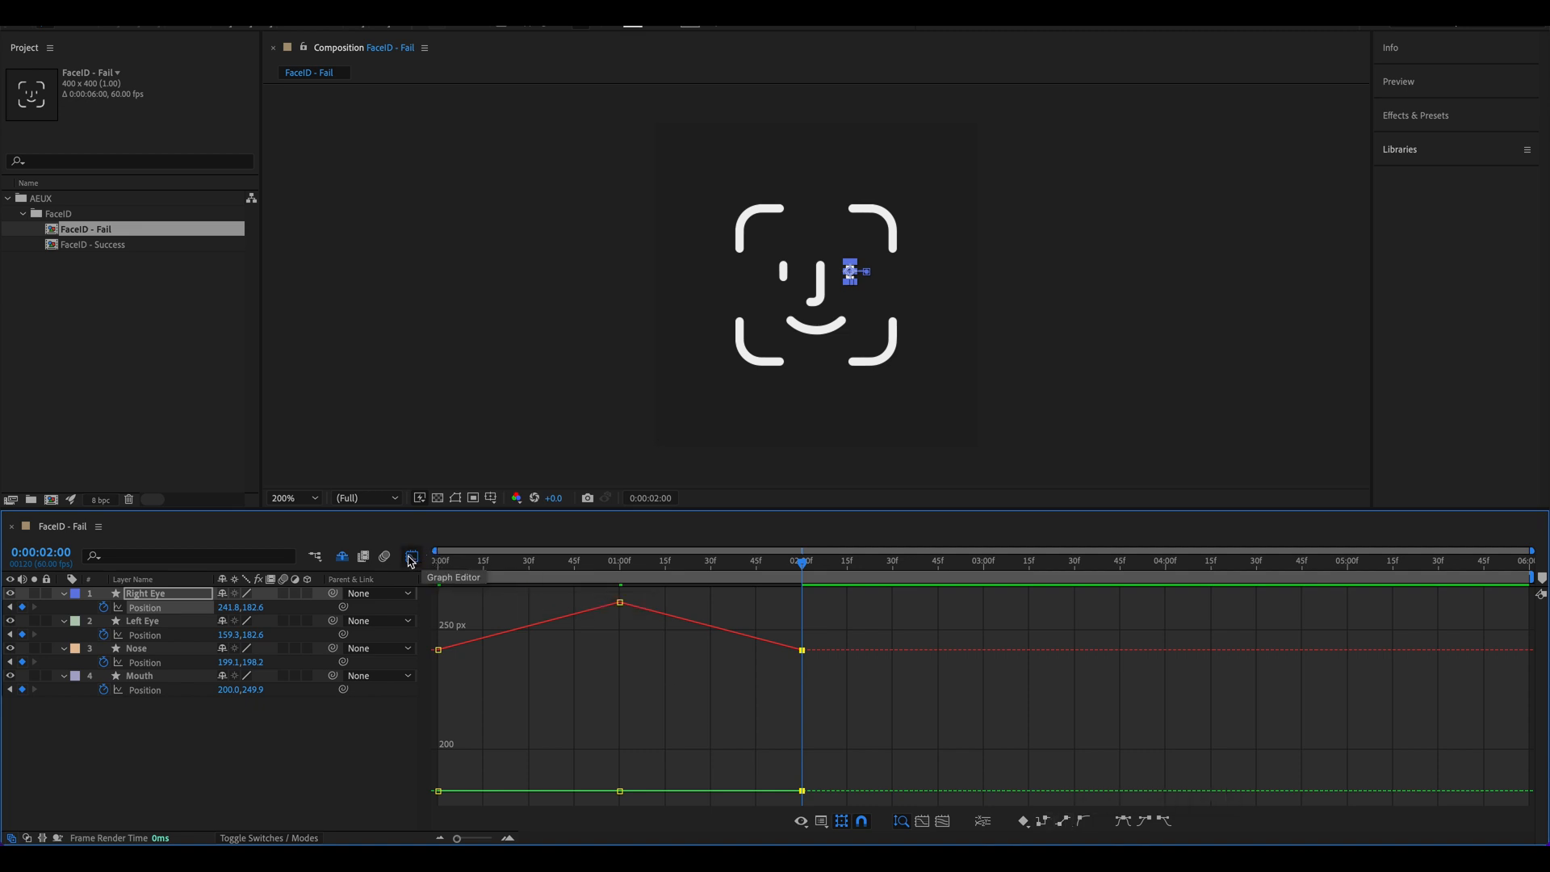
click(412, 556)
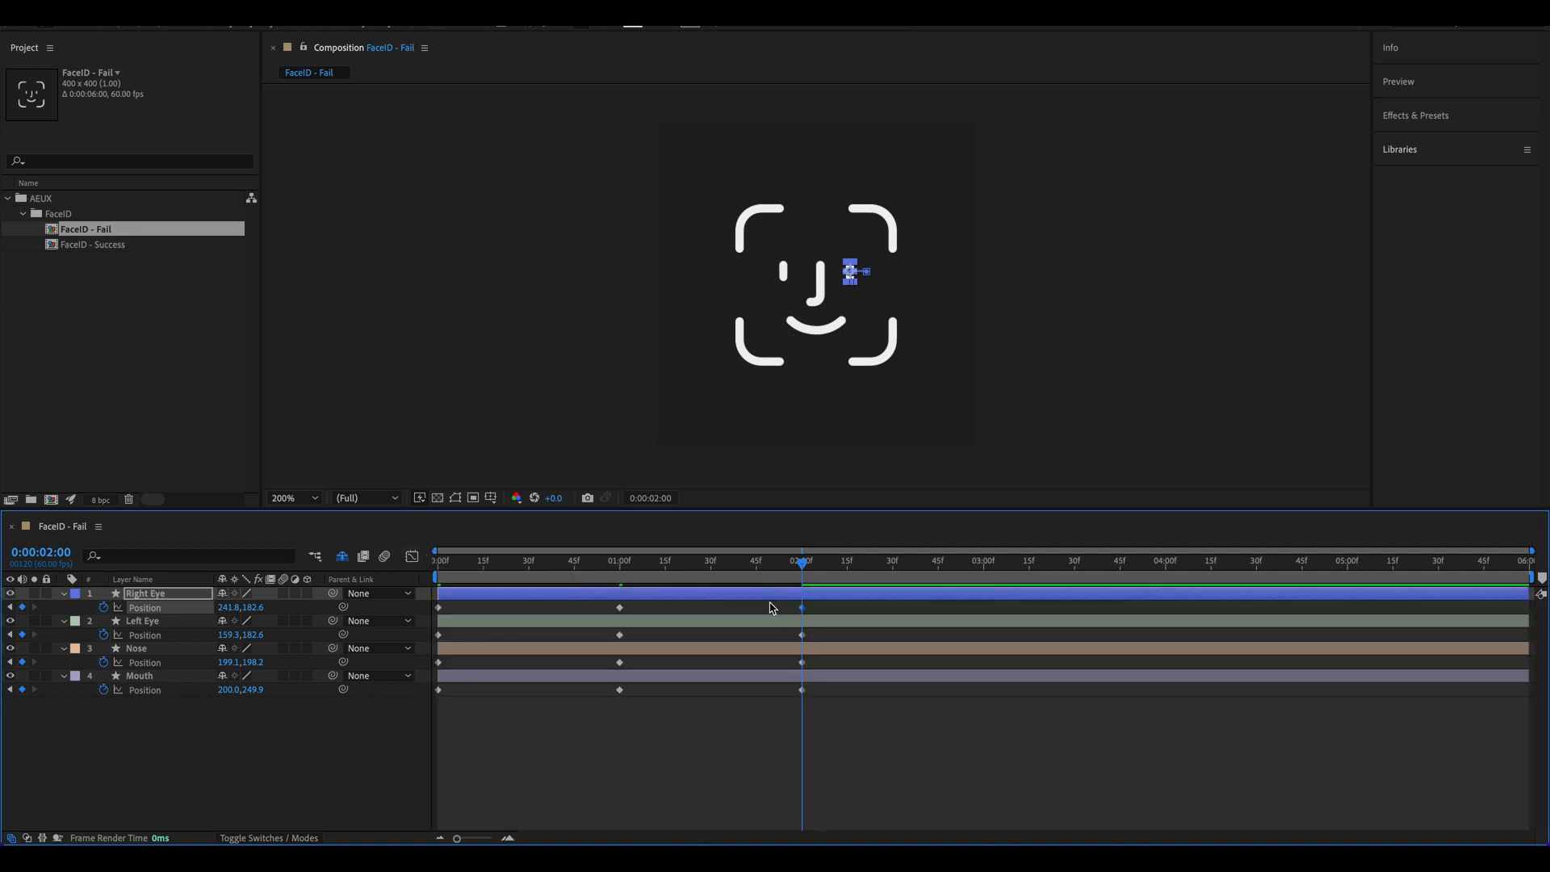
Step: Scrub the motion, return to 0:00:02:00, and shift both eyes, the nose and the mouth 20 px further left
mouse_move(778, 555)
mouse_down()
mouse_move(452, 560)
mouse_move(676, 580)
mouse_move(804, 567)
mouse_up()
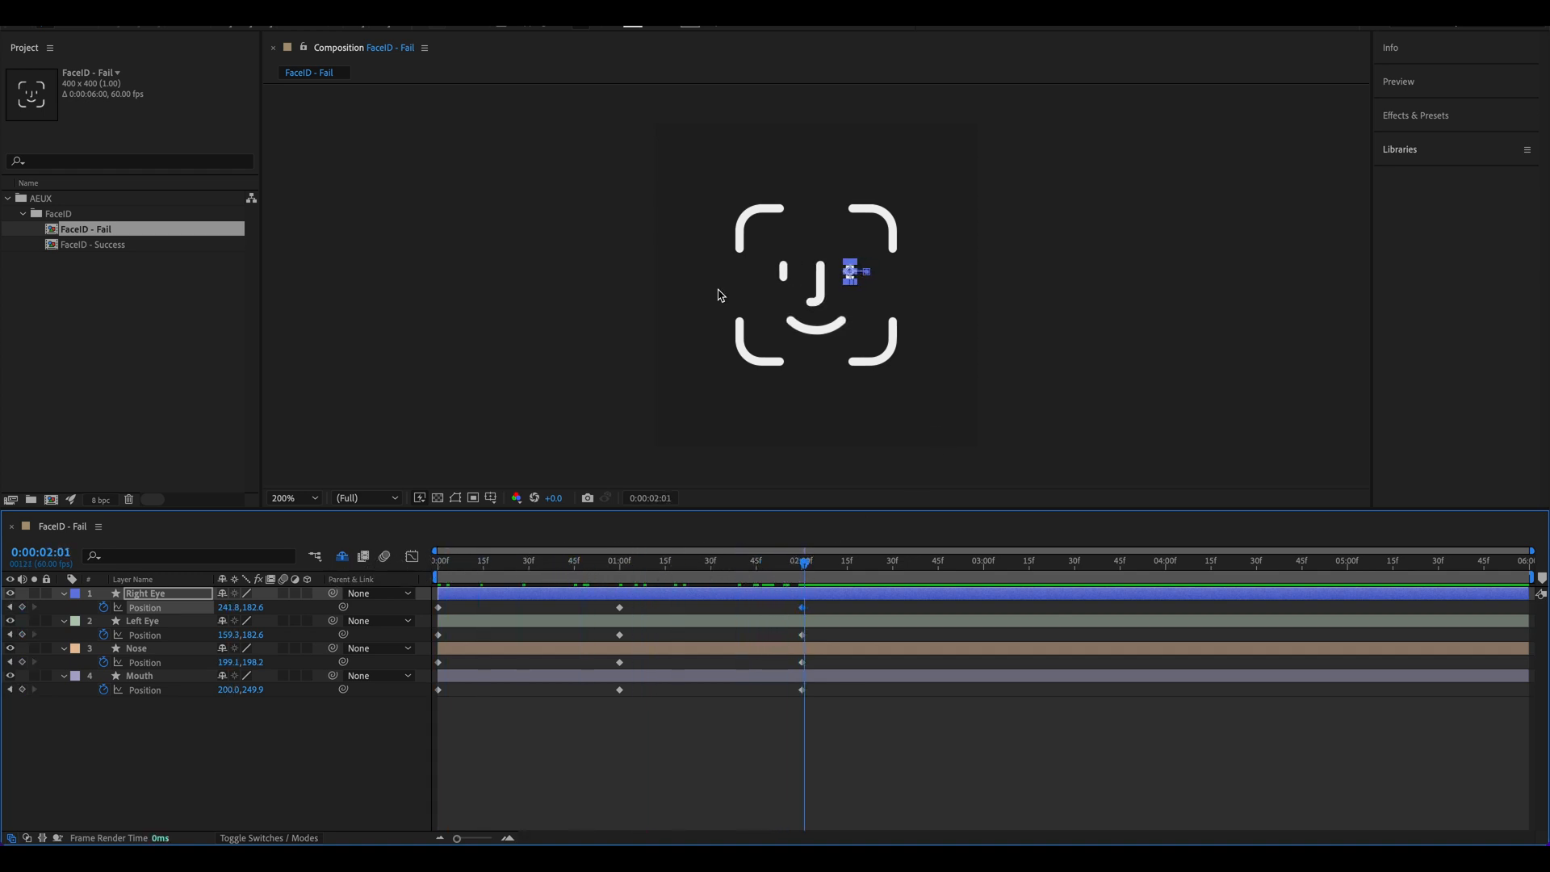
click(802, 562)
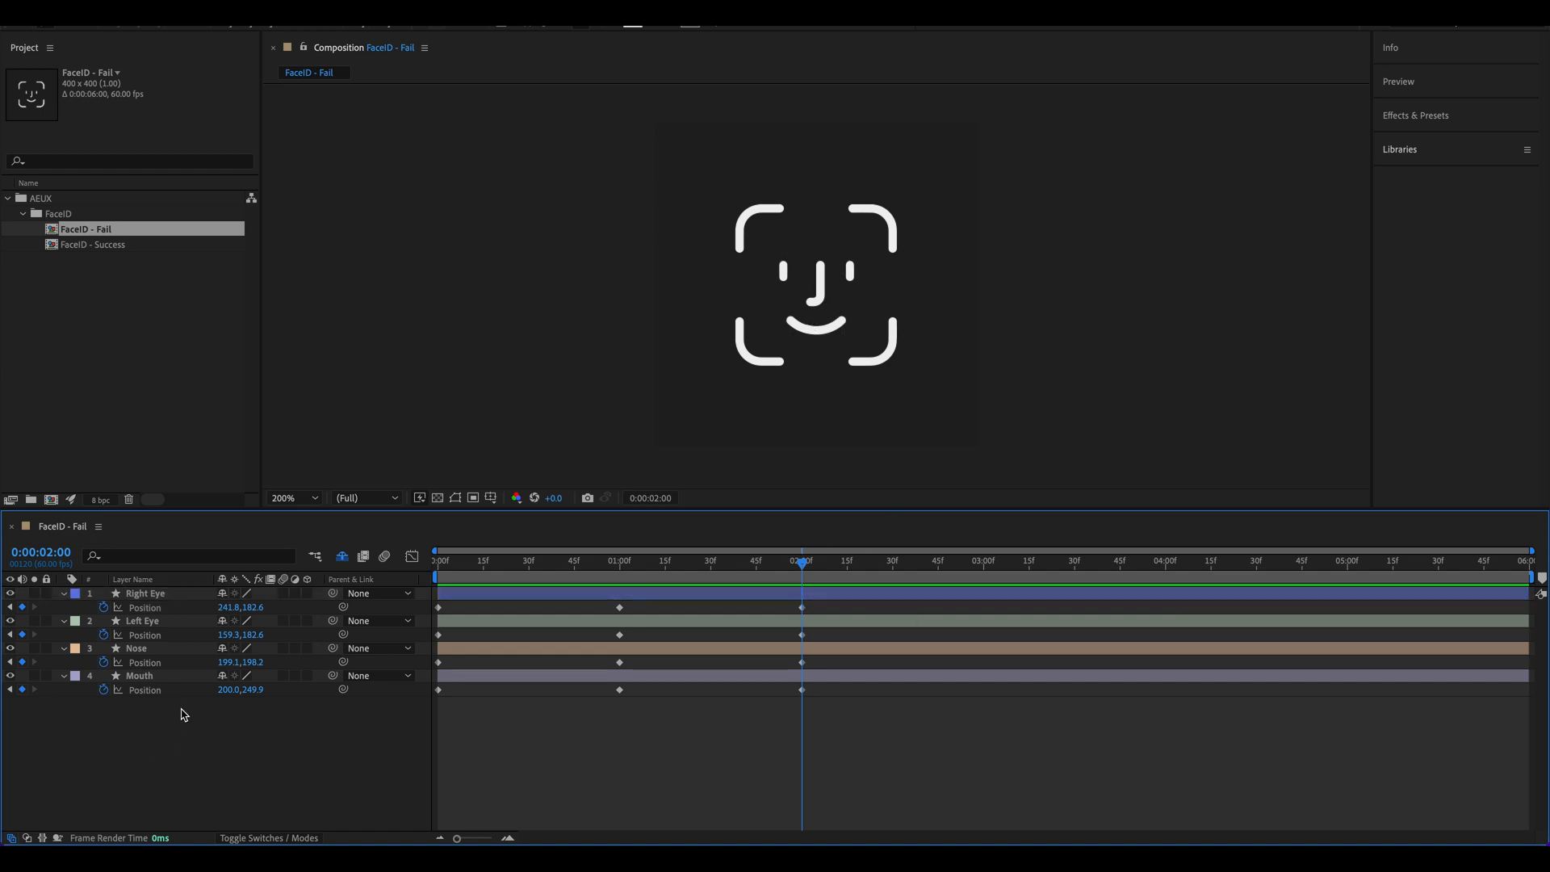
click(176, 745)
click(169, 597)
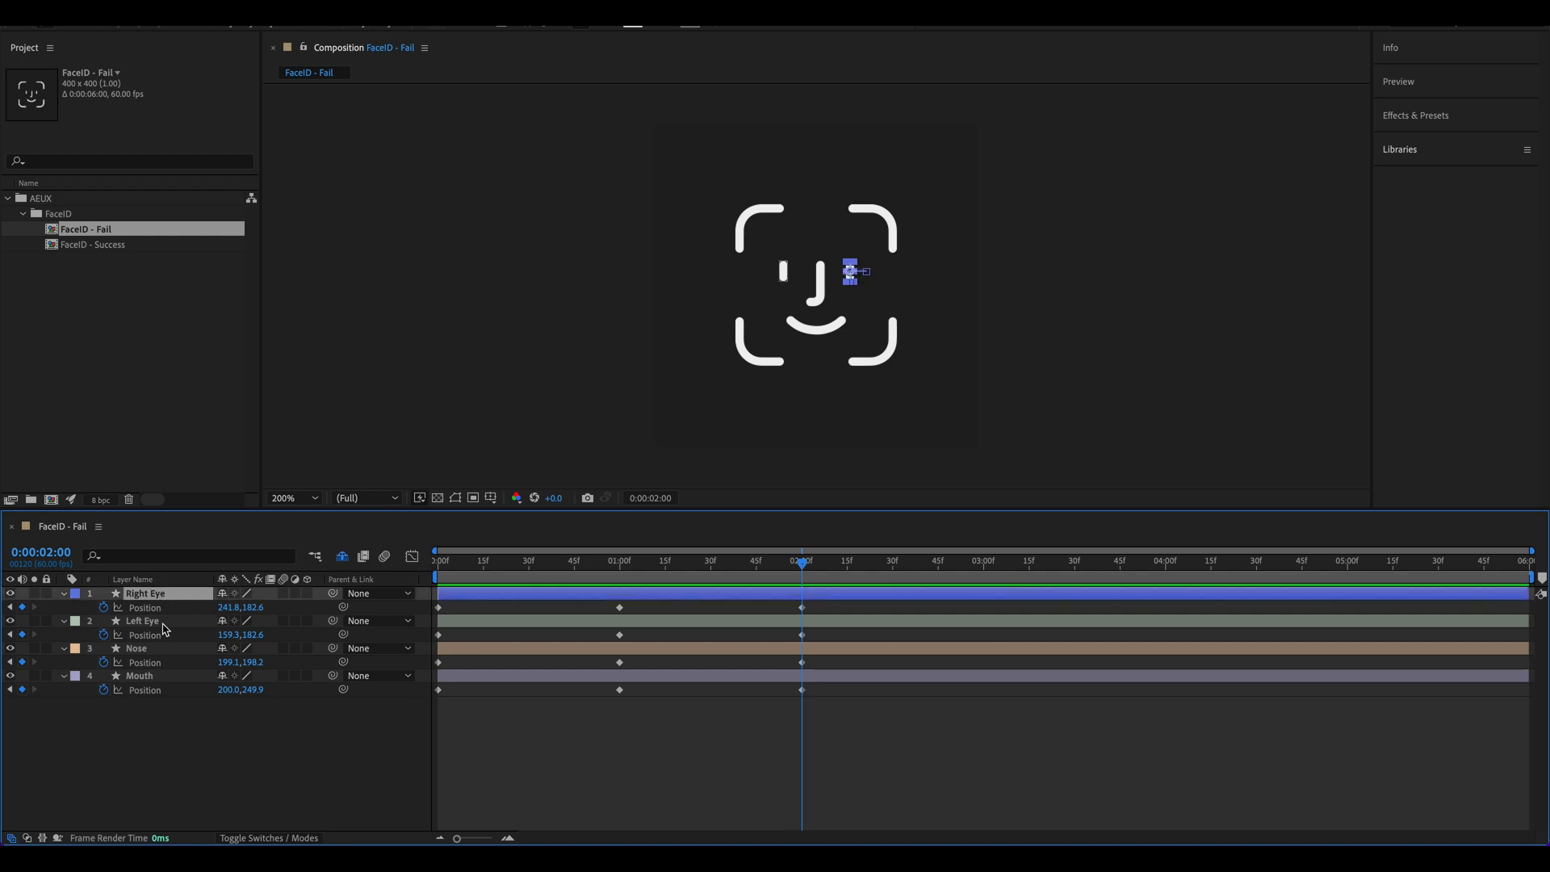
shift+click(168, 681)
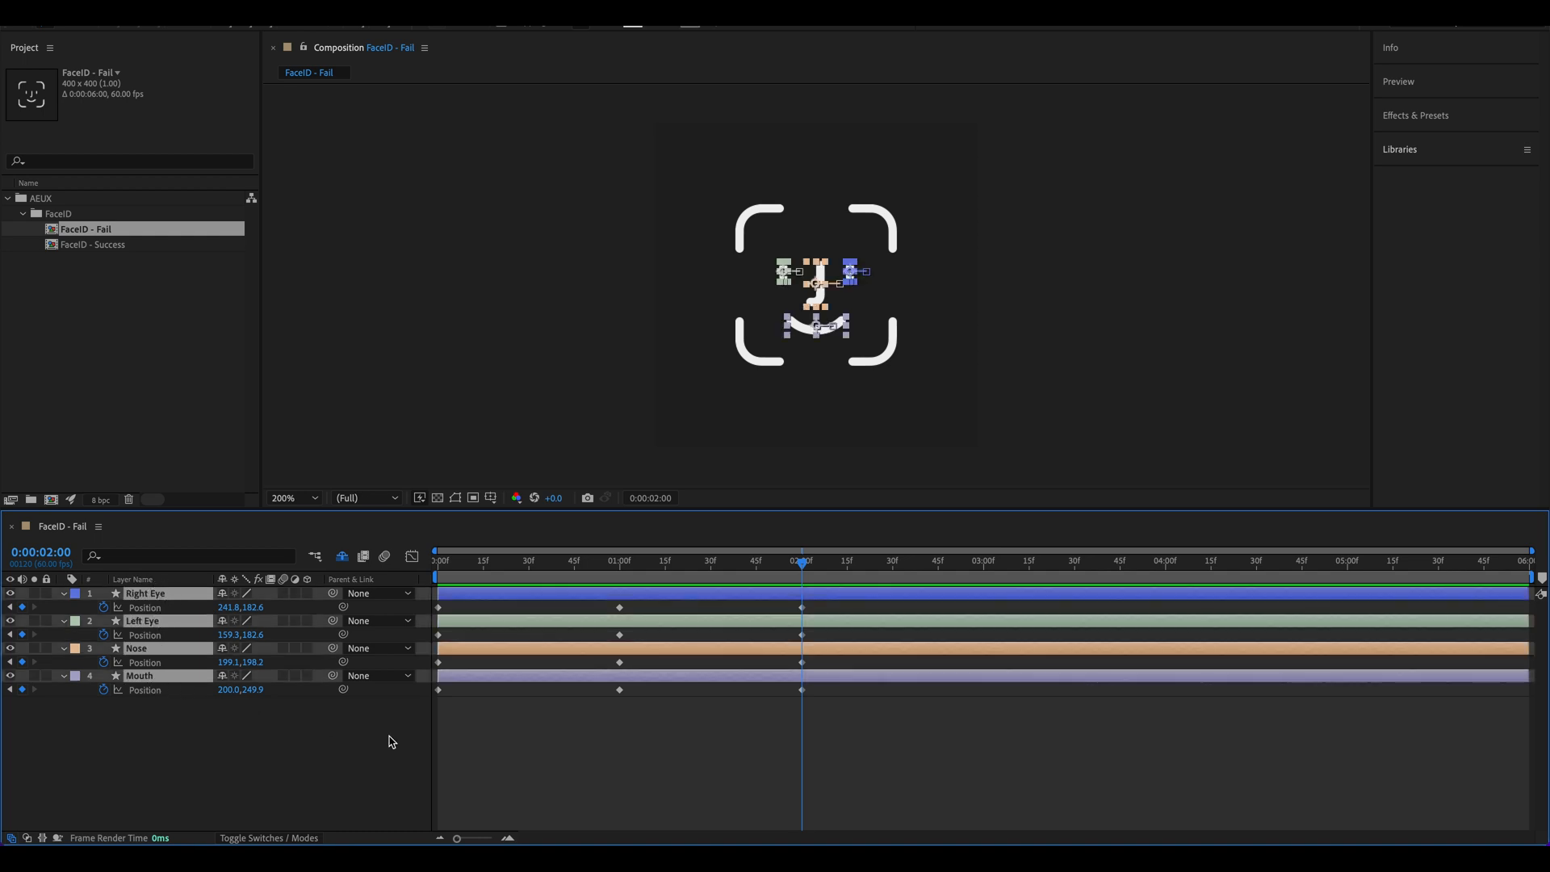
key(shift+Left)
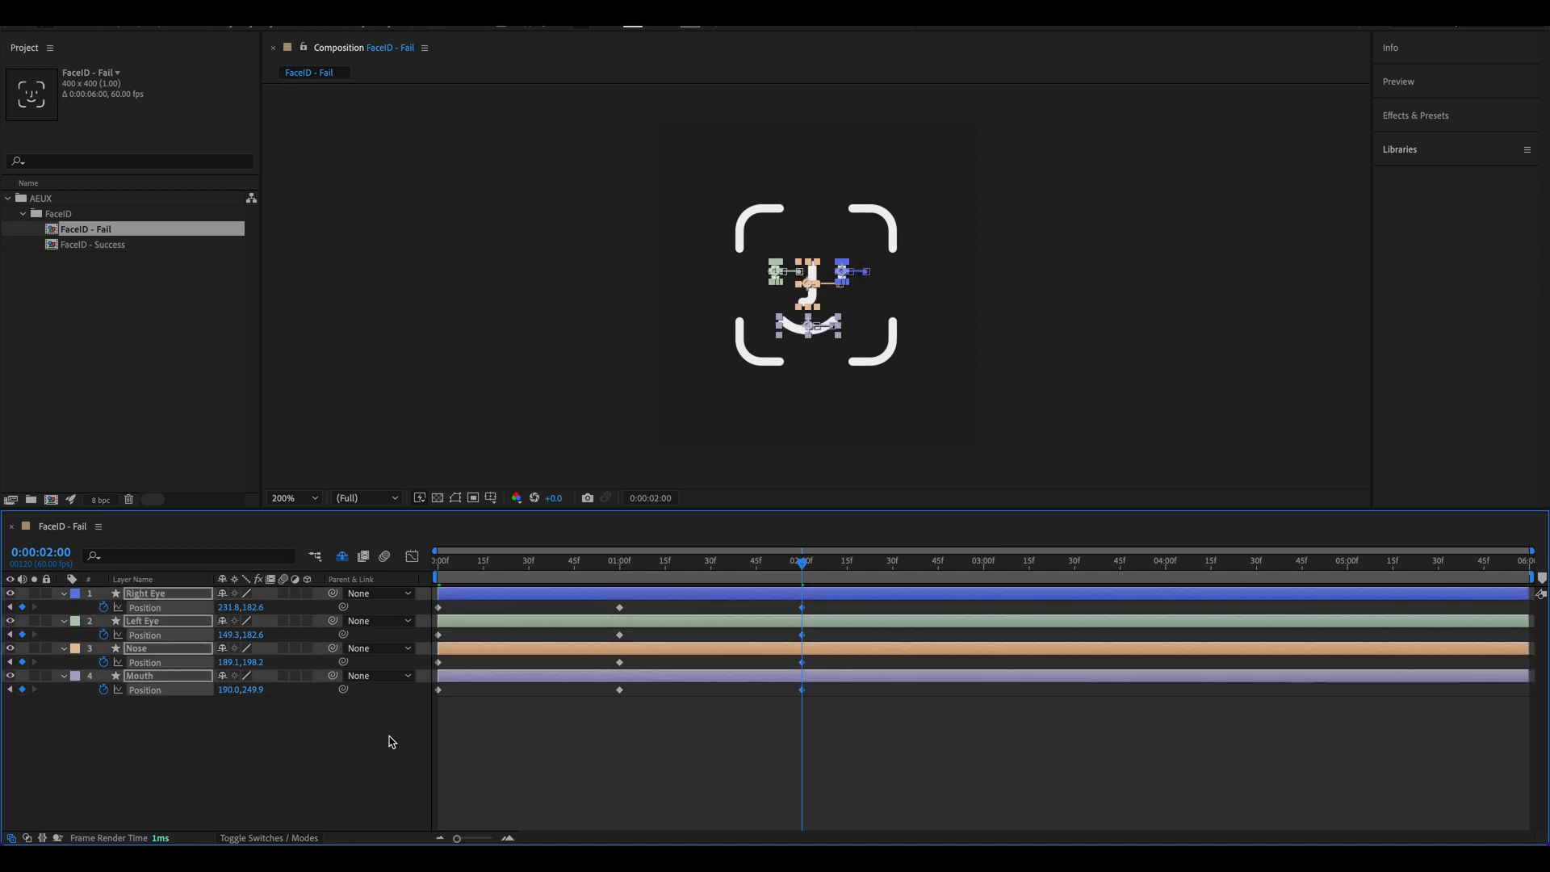
key(shift+Left)
click(195, 733)
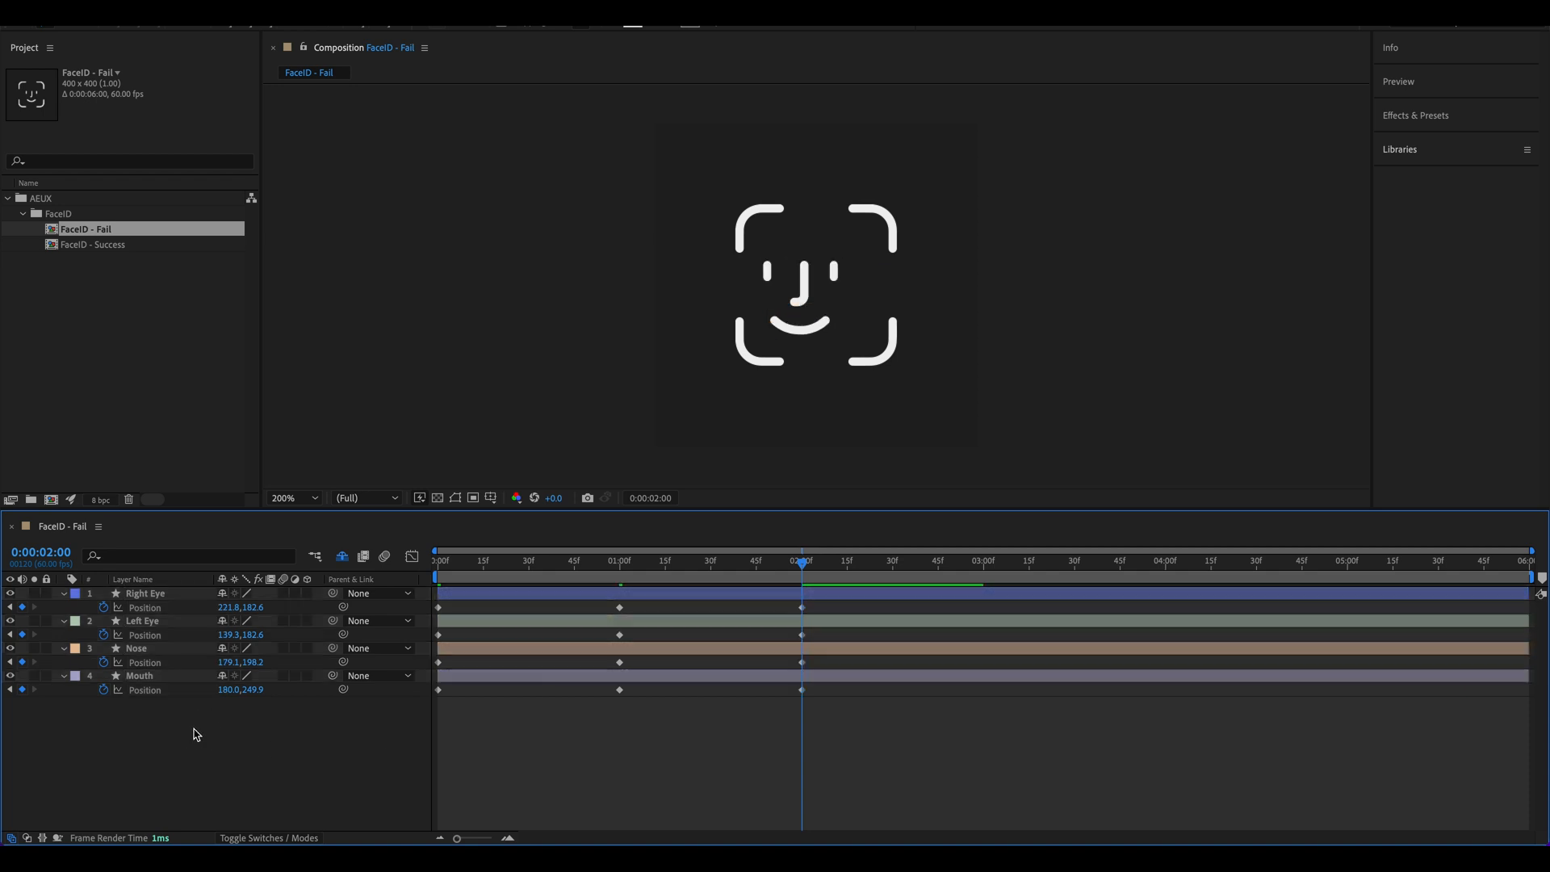
Step: Shift only the Nose layer another 10 px to the left at 0:00:02:00 and scrub the timeline to review the motion
click(157, 650)
key(shift+Left)
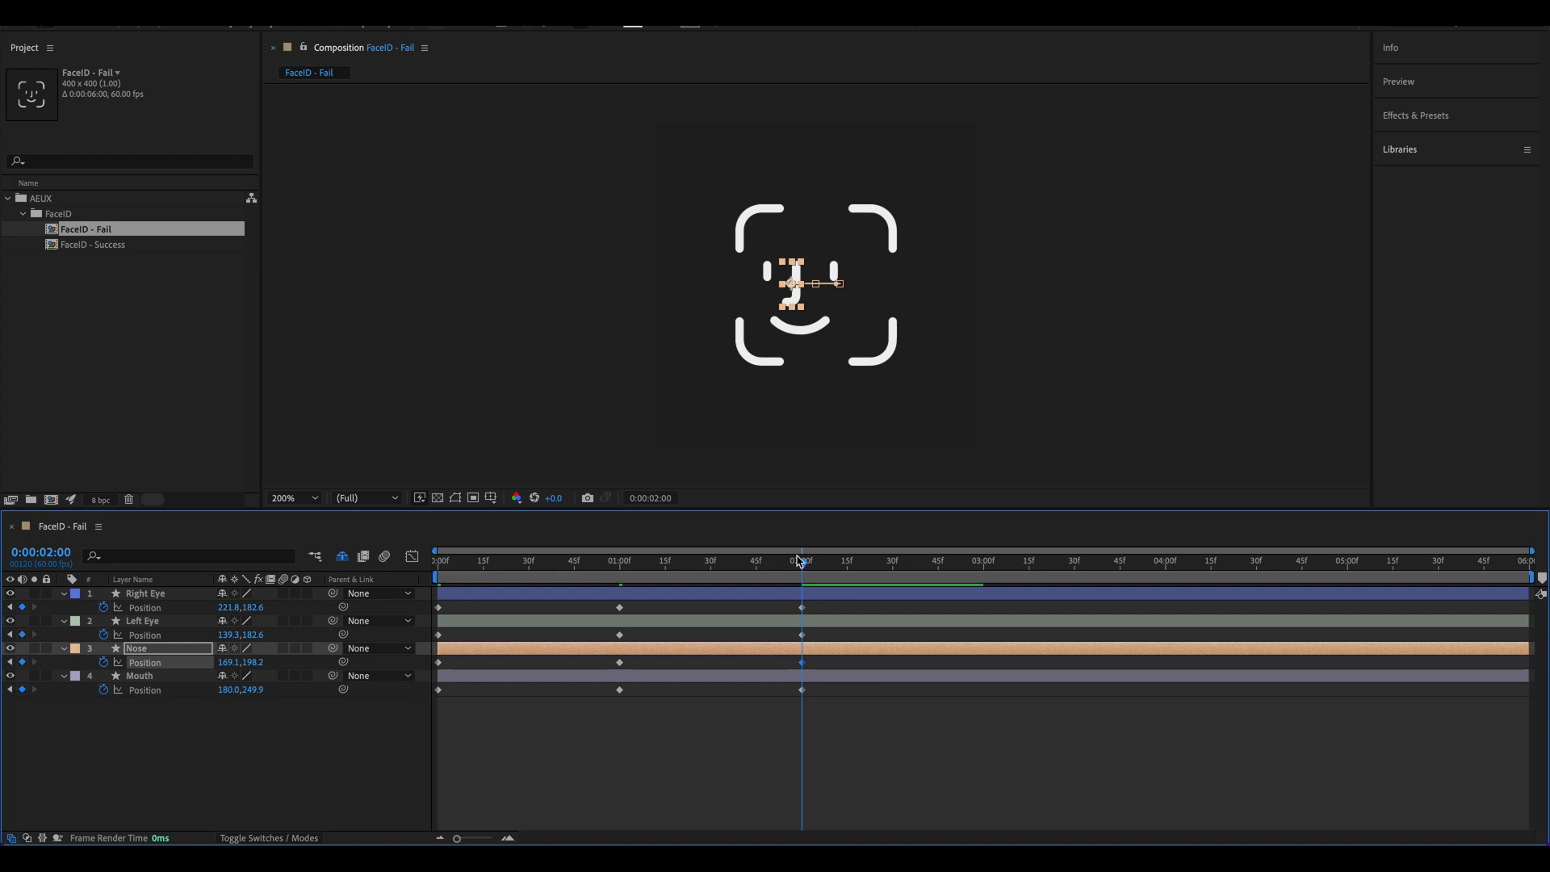
mouse_move(799, 561)
mouse_down()
mouse_move(440, 565)
mouse_move(789, 565)
mouse_move(452, 570)
mouse_move(808, 581)
mouse_up()
click(1053, 431)
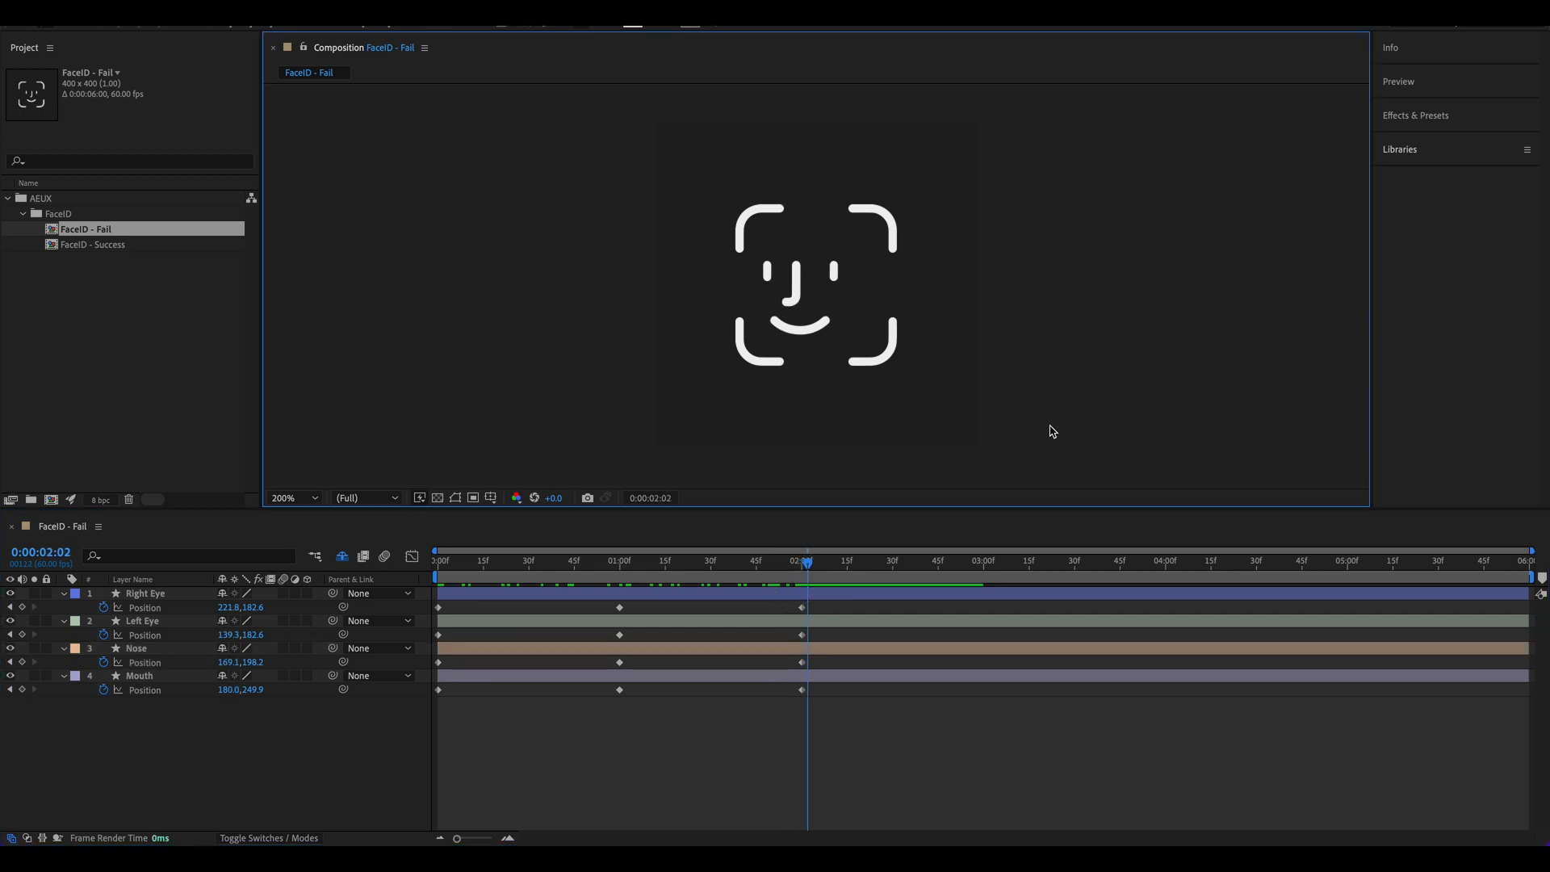
Step: Check the transition from the third to the fourth face pose in Figma, return to After Effects, and move the playhead to 0:00:03:01
click(359, 835)
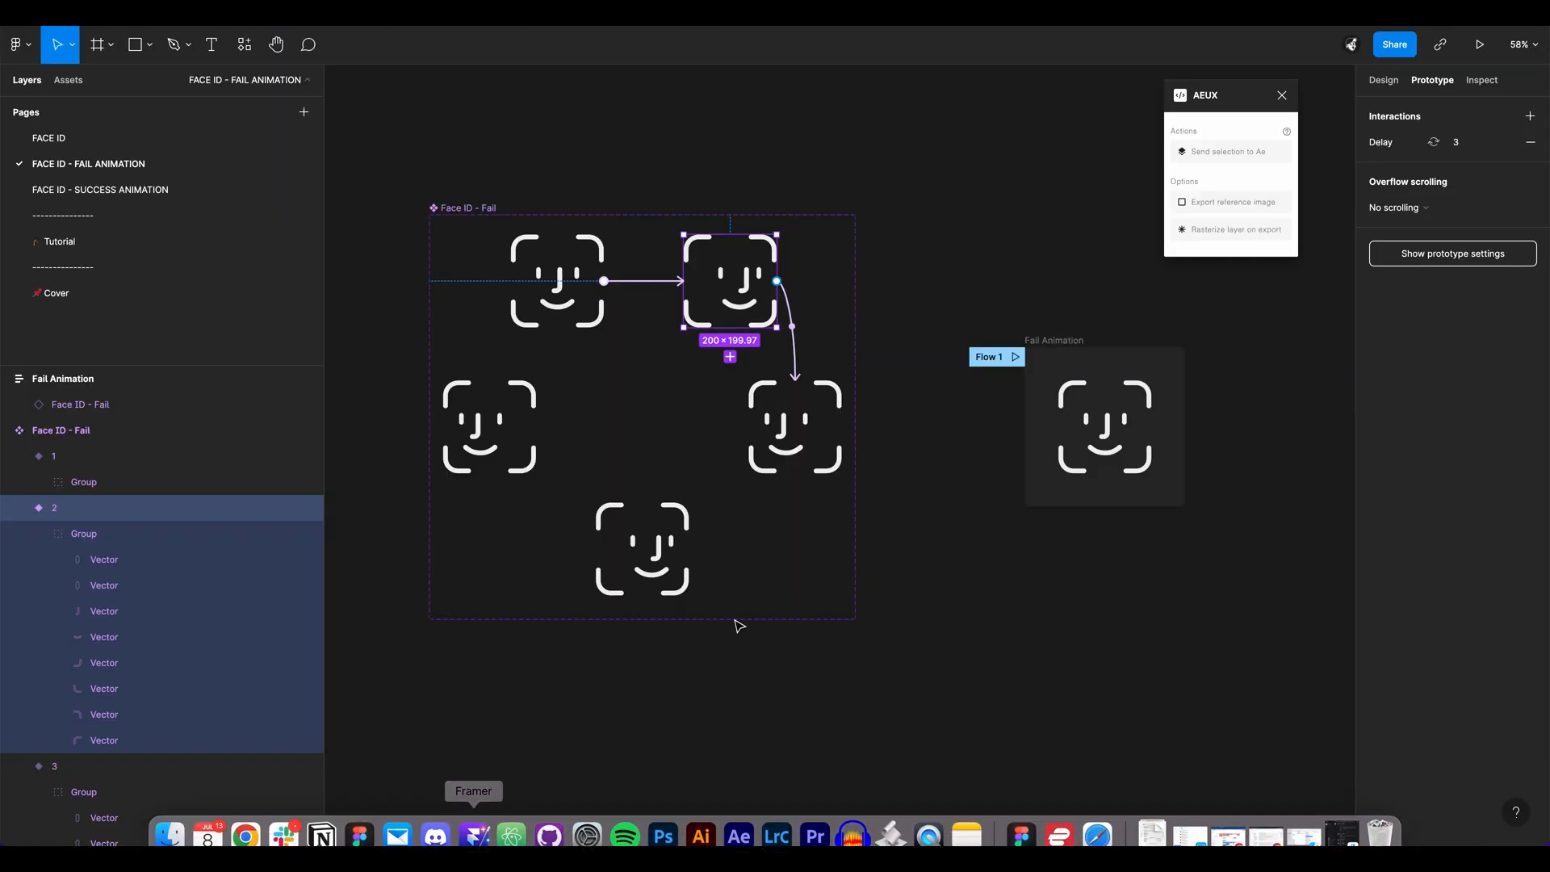
drag(842, 426, 690, 553)
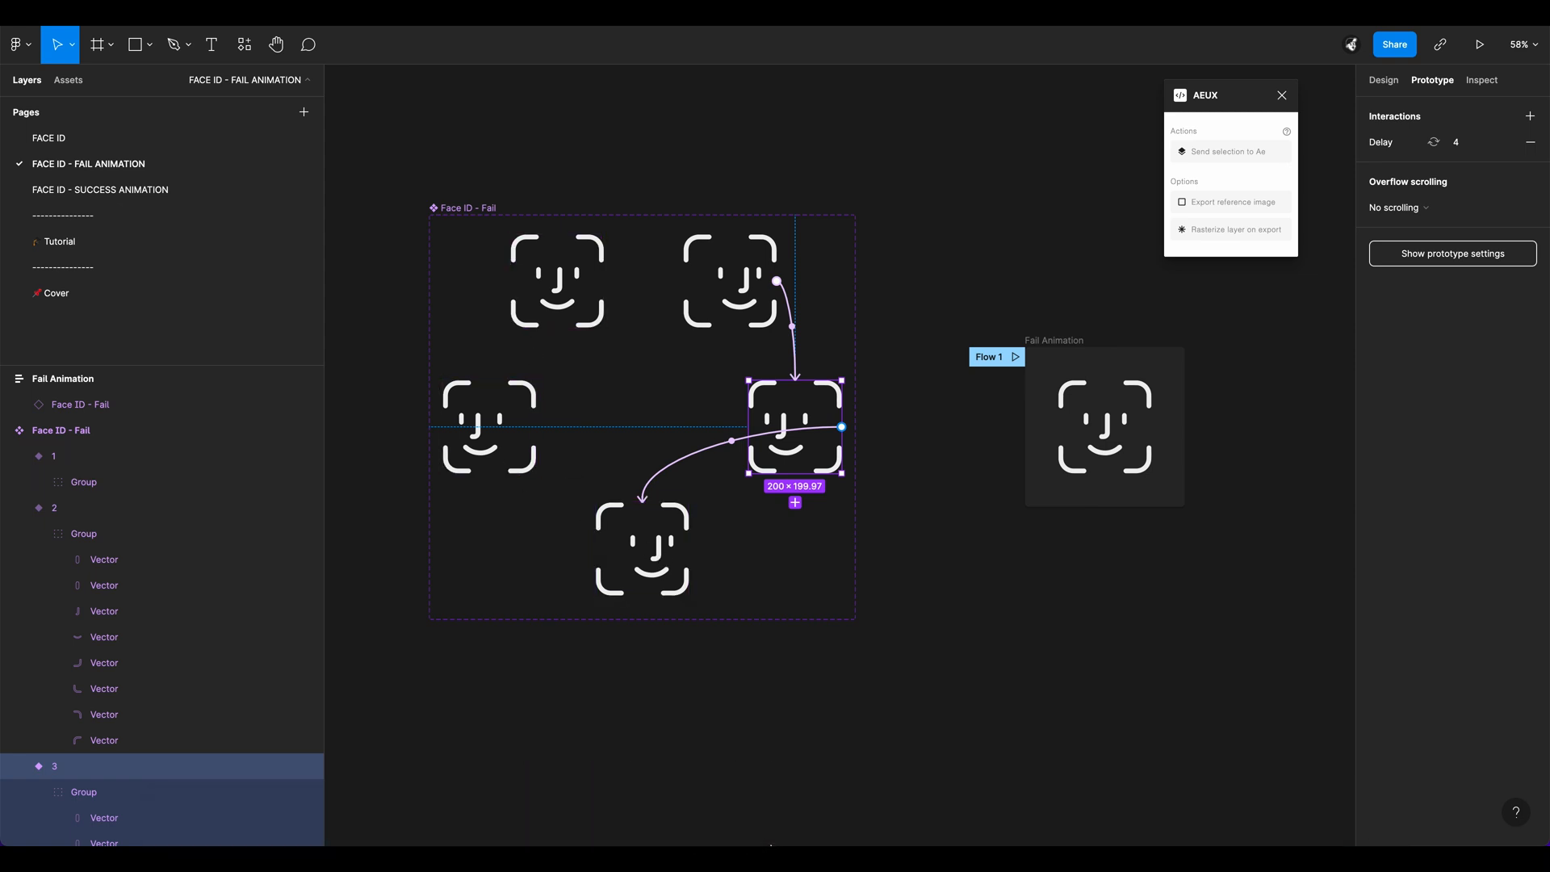
click(738, 824)
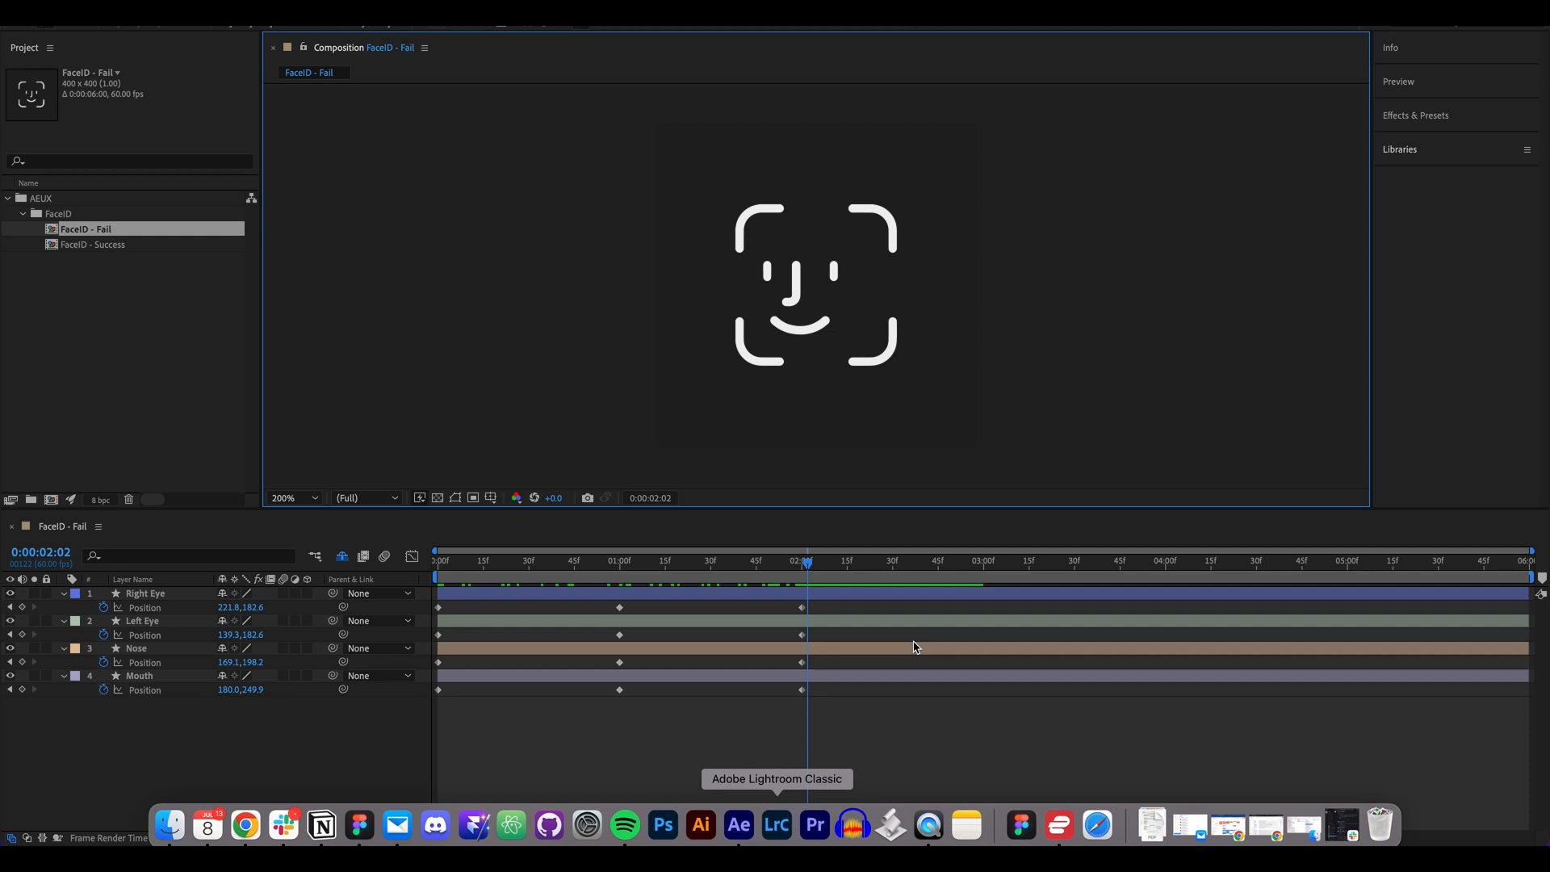
click(812, 563)
drag(811, 563, 991, 578)
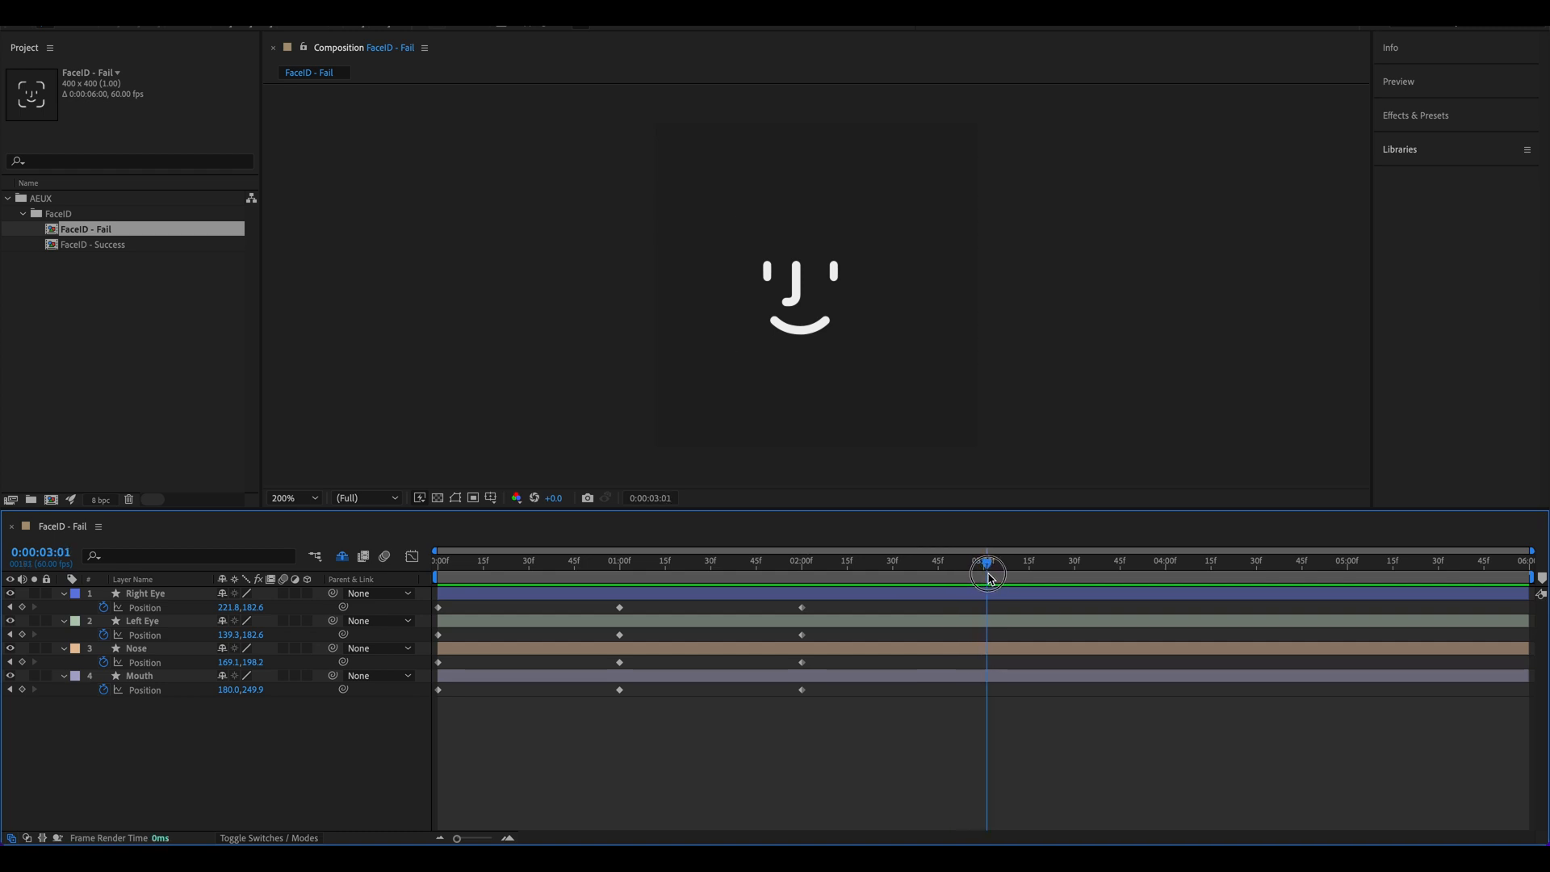
Step: Reveal the four hidden corner layers, extend them to the end of the six-second composition, and hide them in the timeline again
click(344, 556)
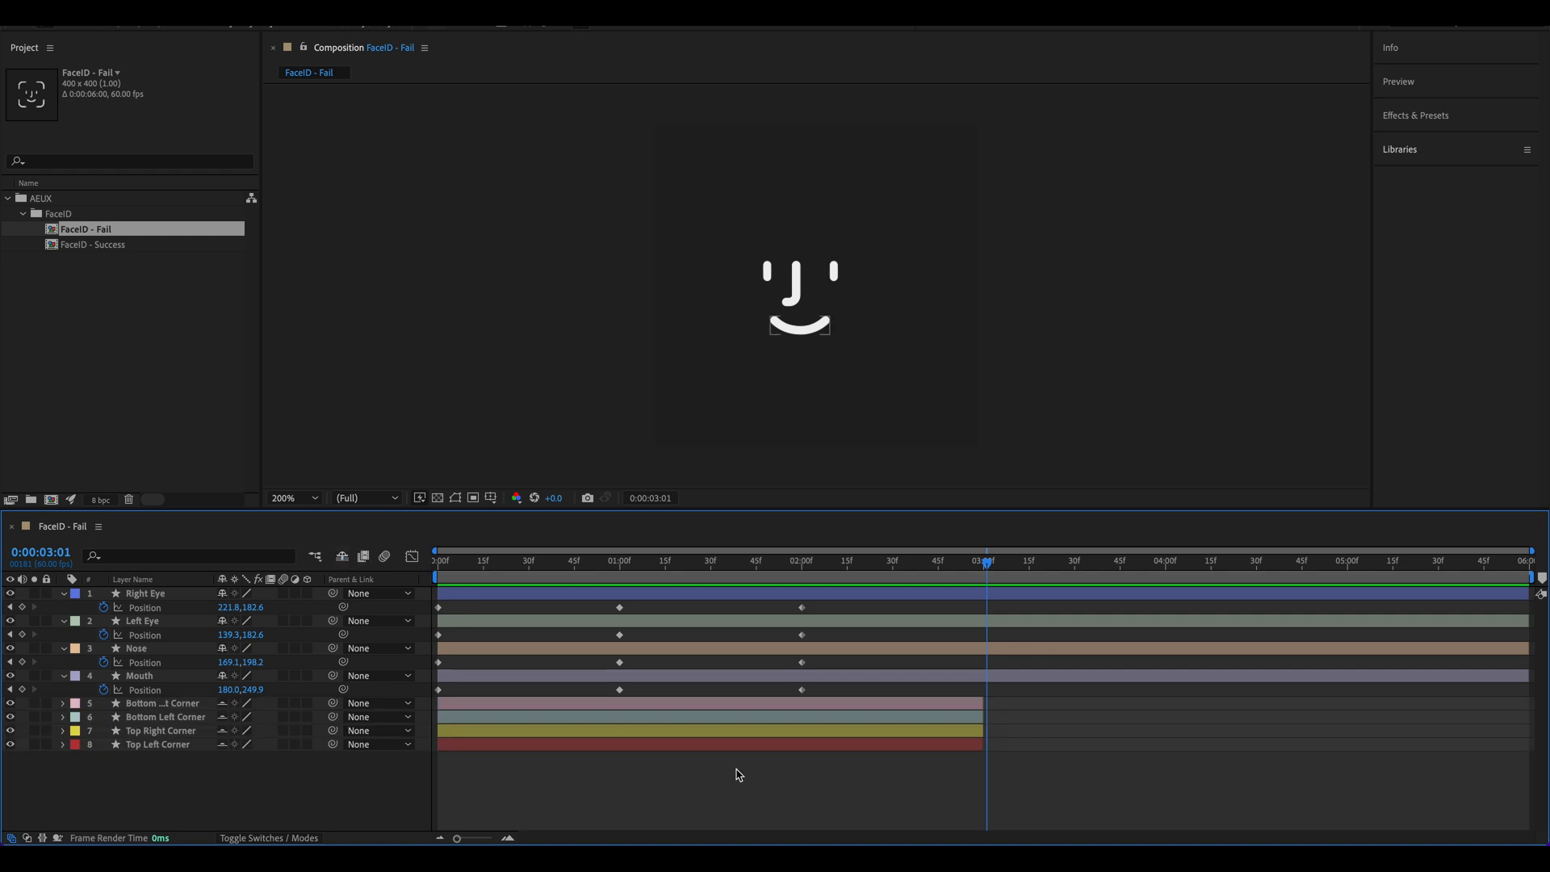
click(815, 731)
click(815, 703)
shift+click(832, 745)
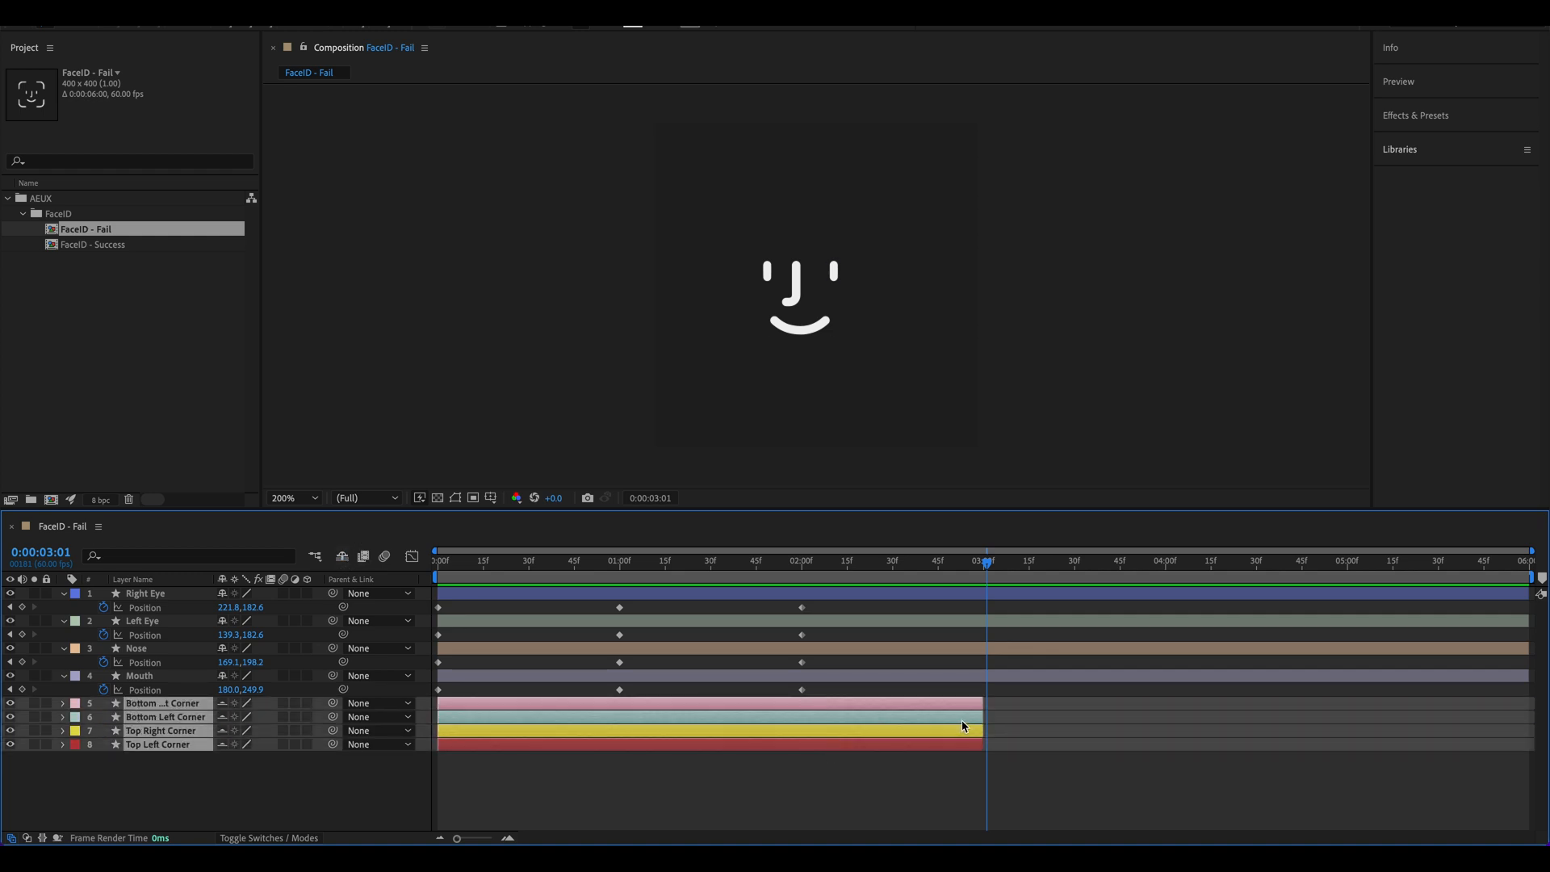
drag(986, 707, 1530, 708)
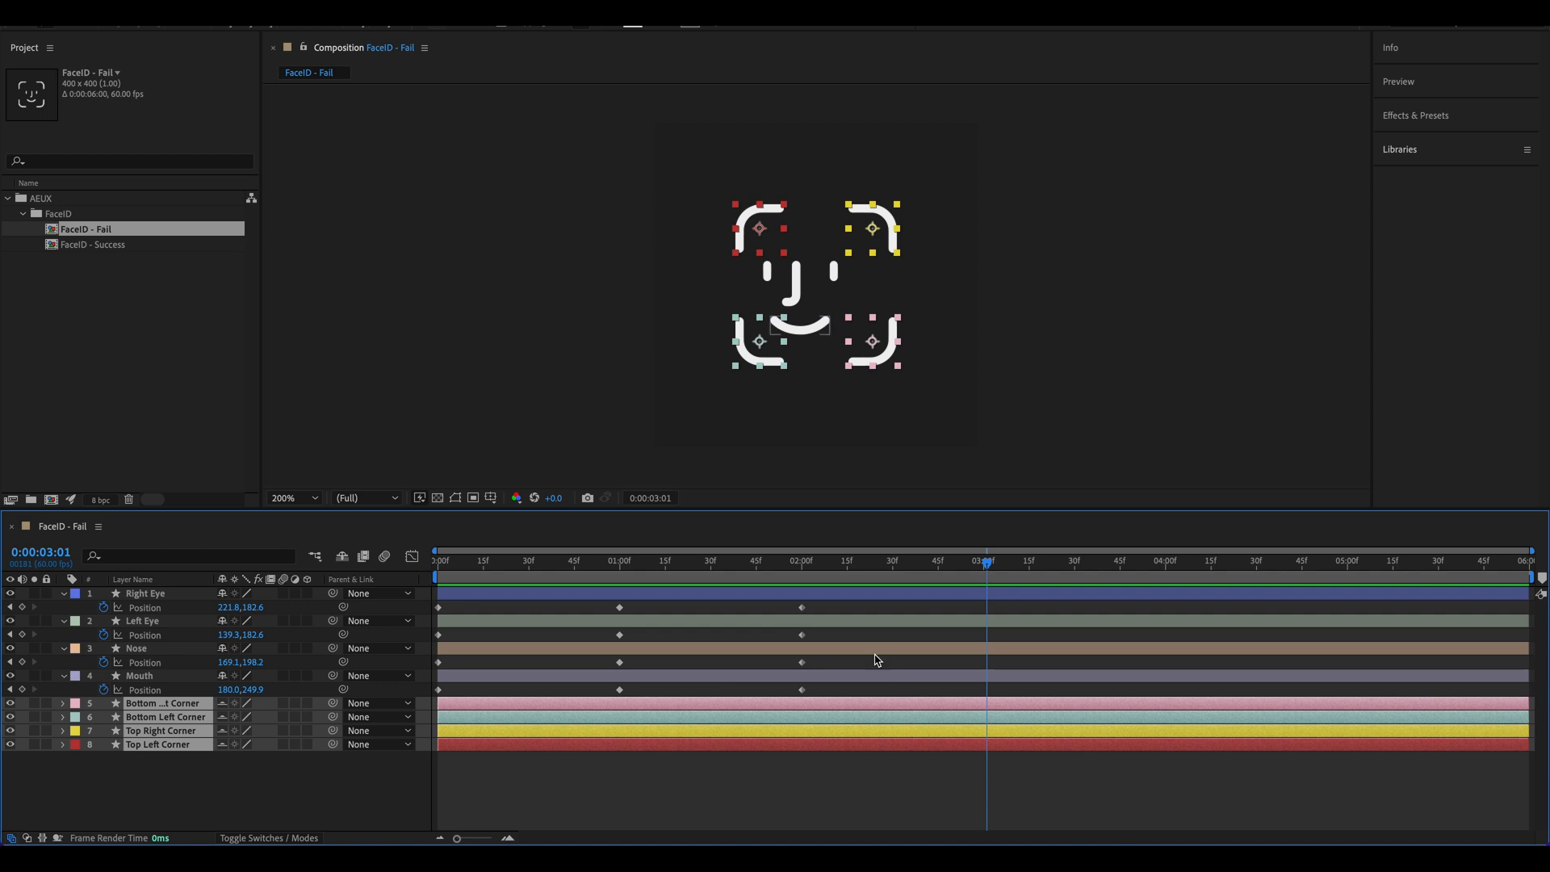
click(343, 557)
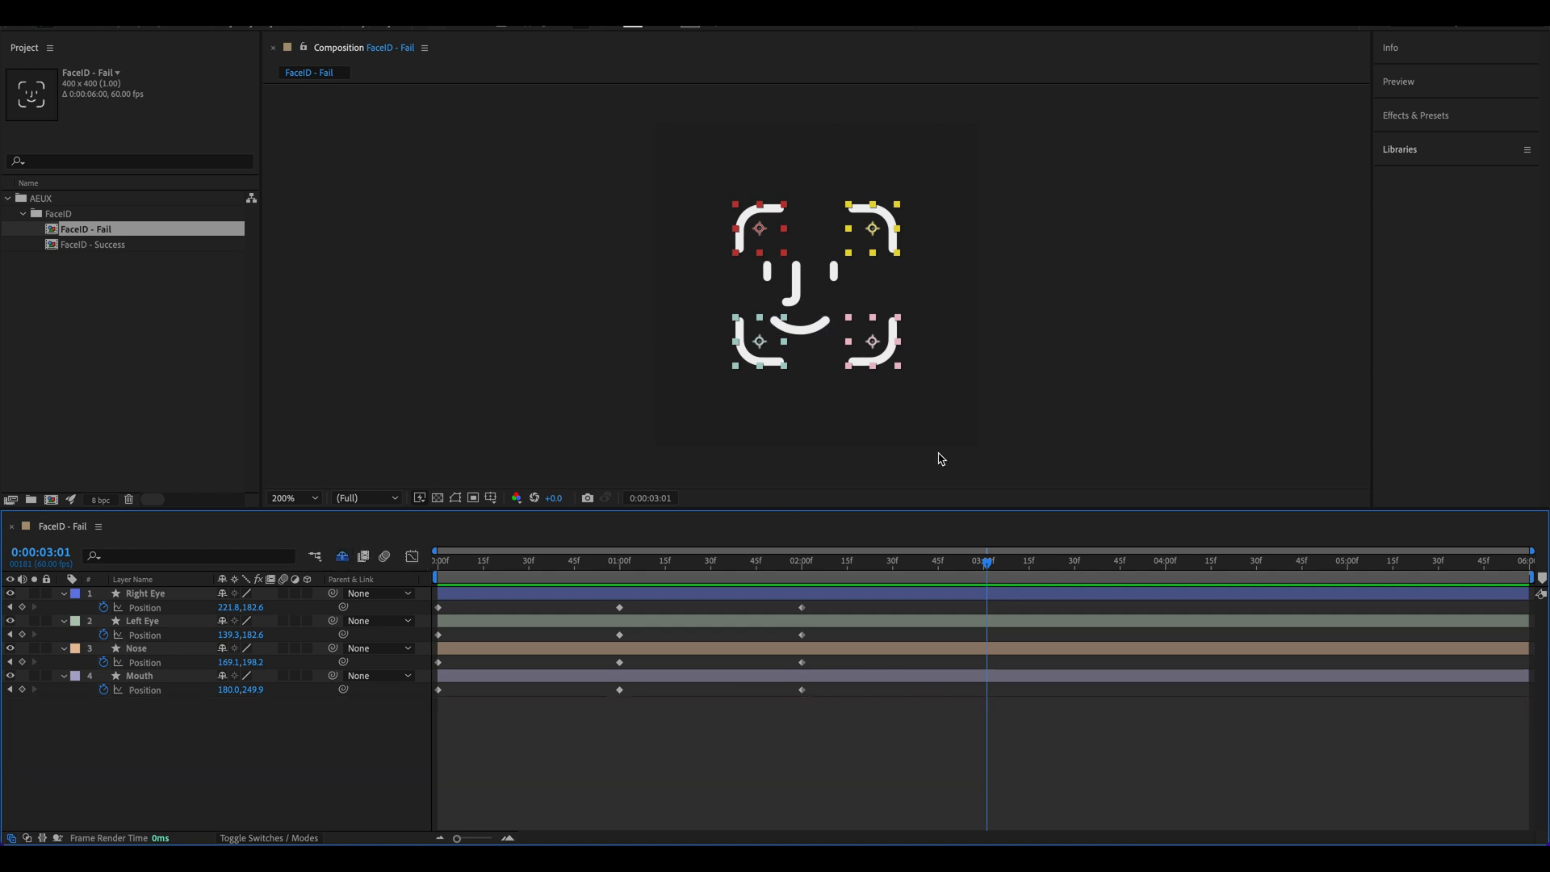
click(1047, 349)
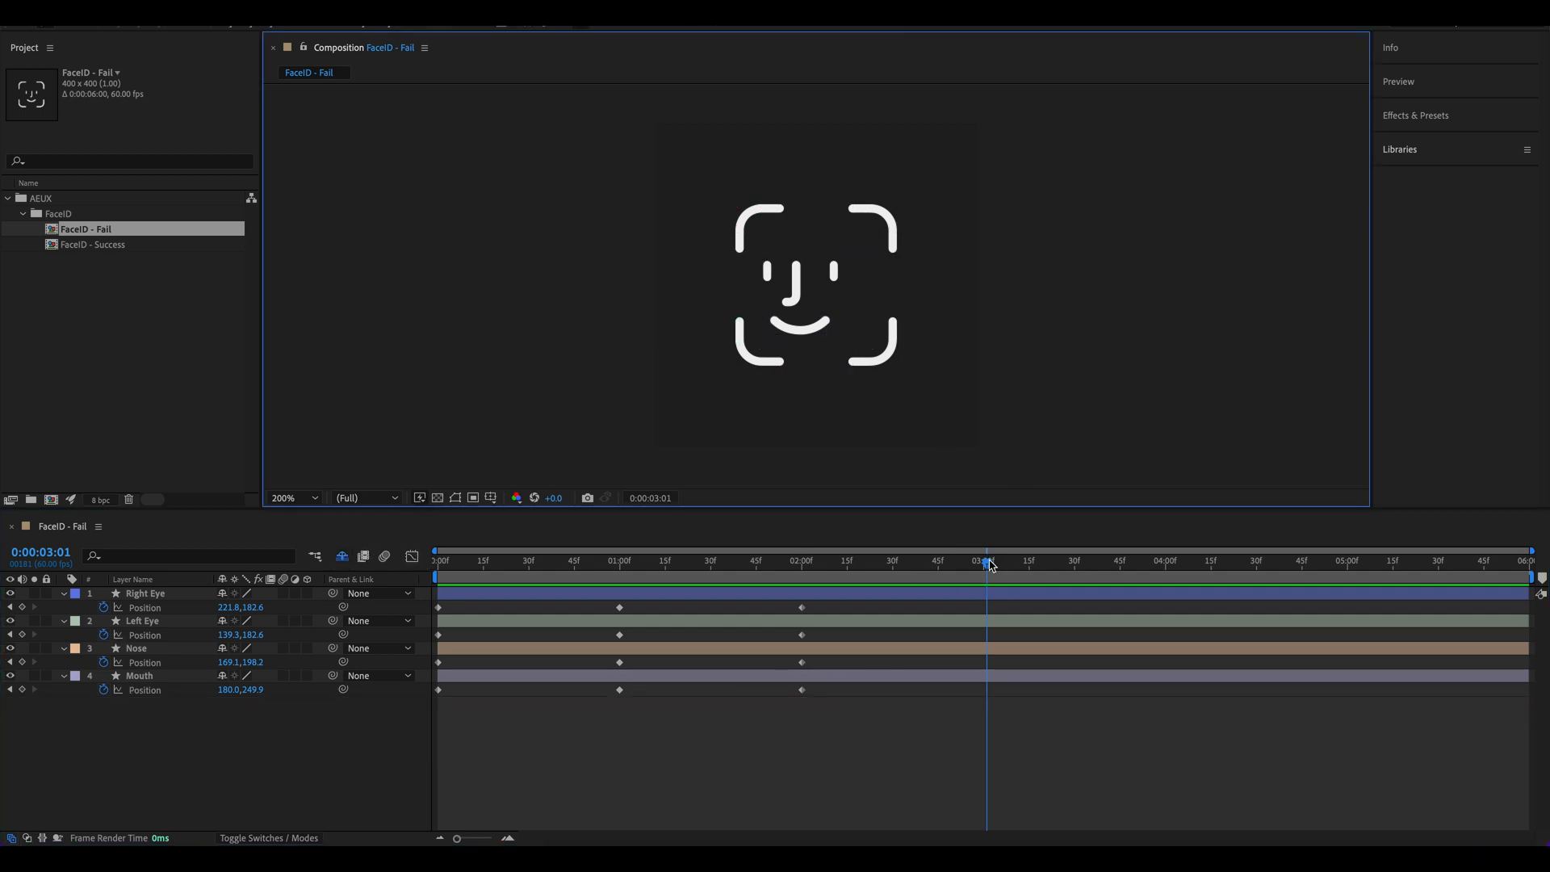
Step: Copy the 0:00:01:00 Position keyframes of the Right Eye and Left Eye layers to 0:00:03:00
drag(991, 565, 986, 566)
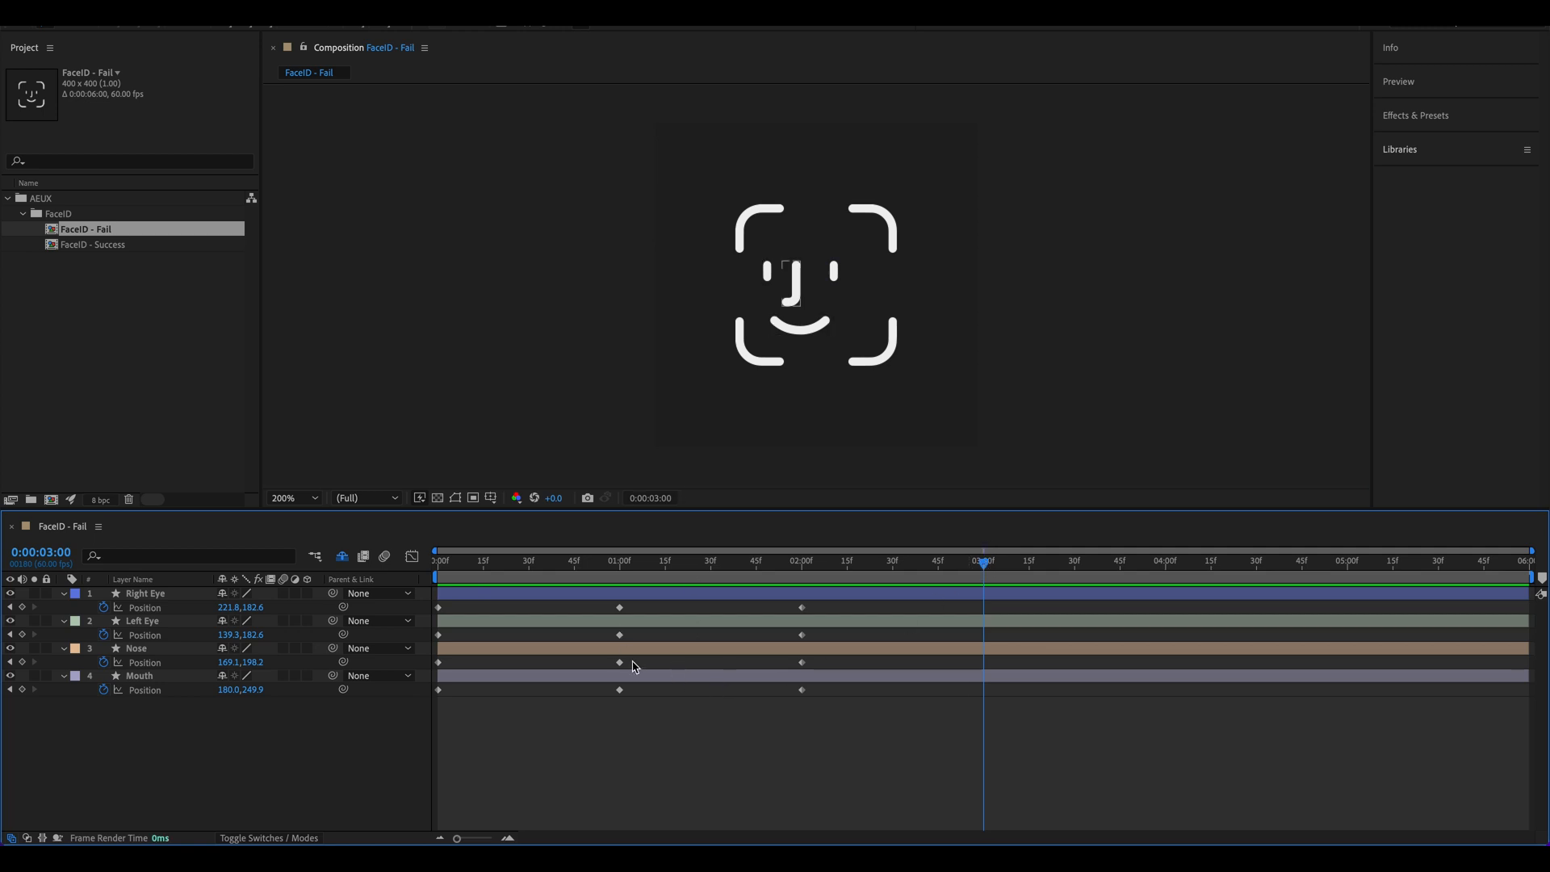
click(621, 610)
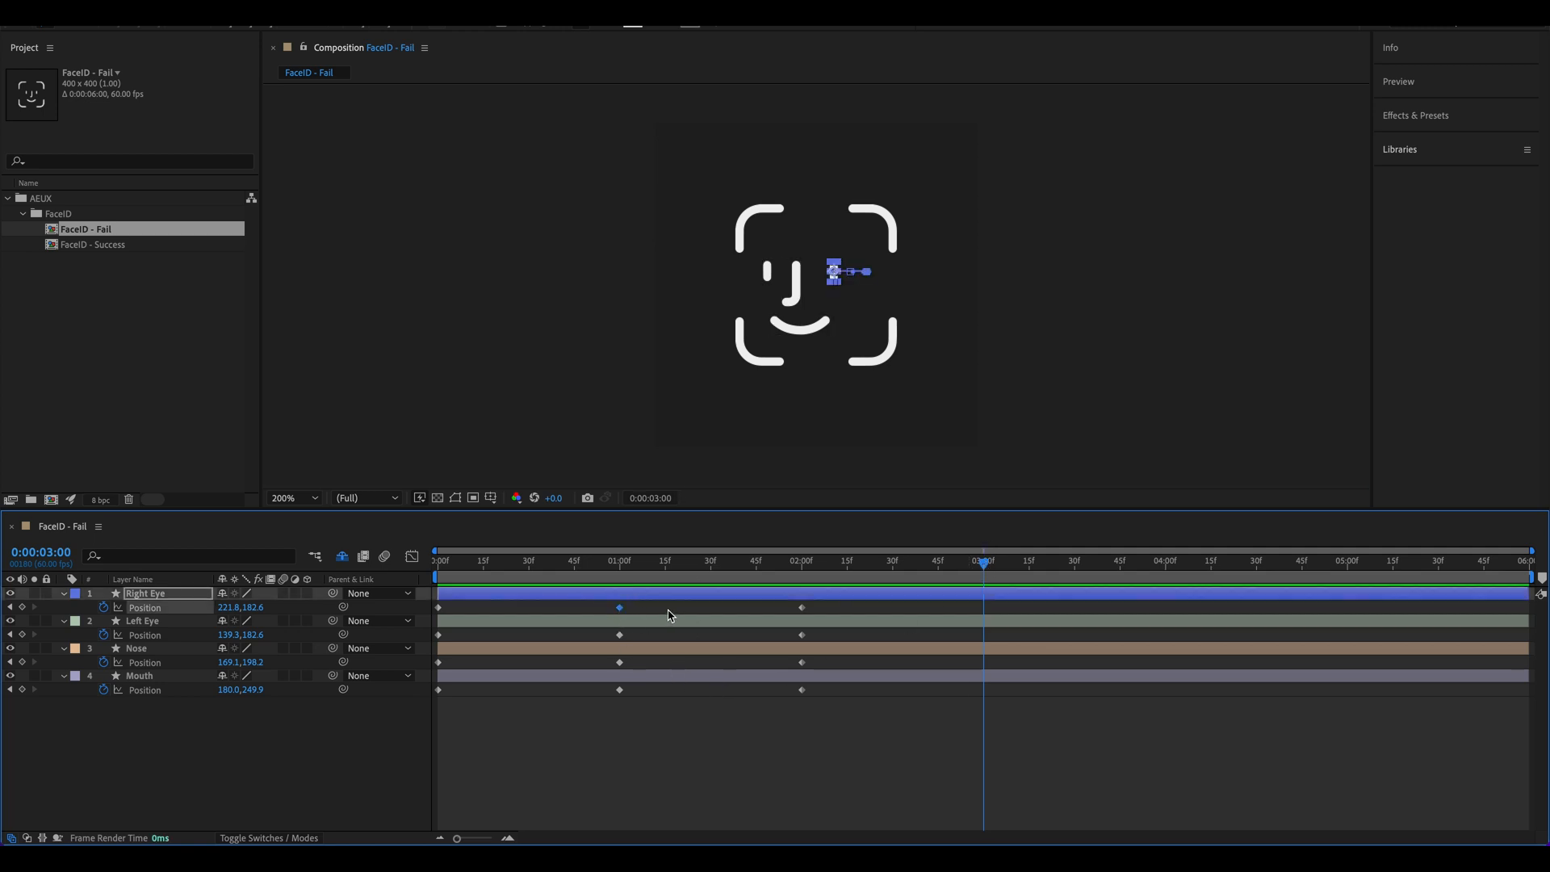
key(ctrl+c)
key(ctrl+v)
click(620, 635)
key(ctrl+c)
key(ctrl+v)
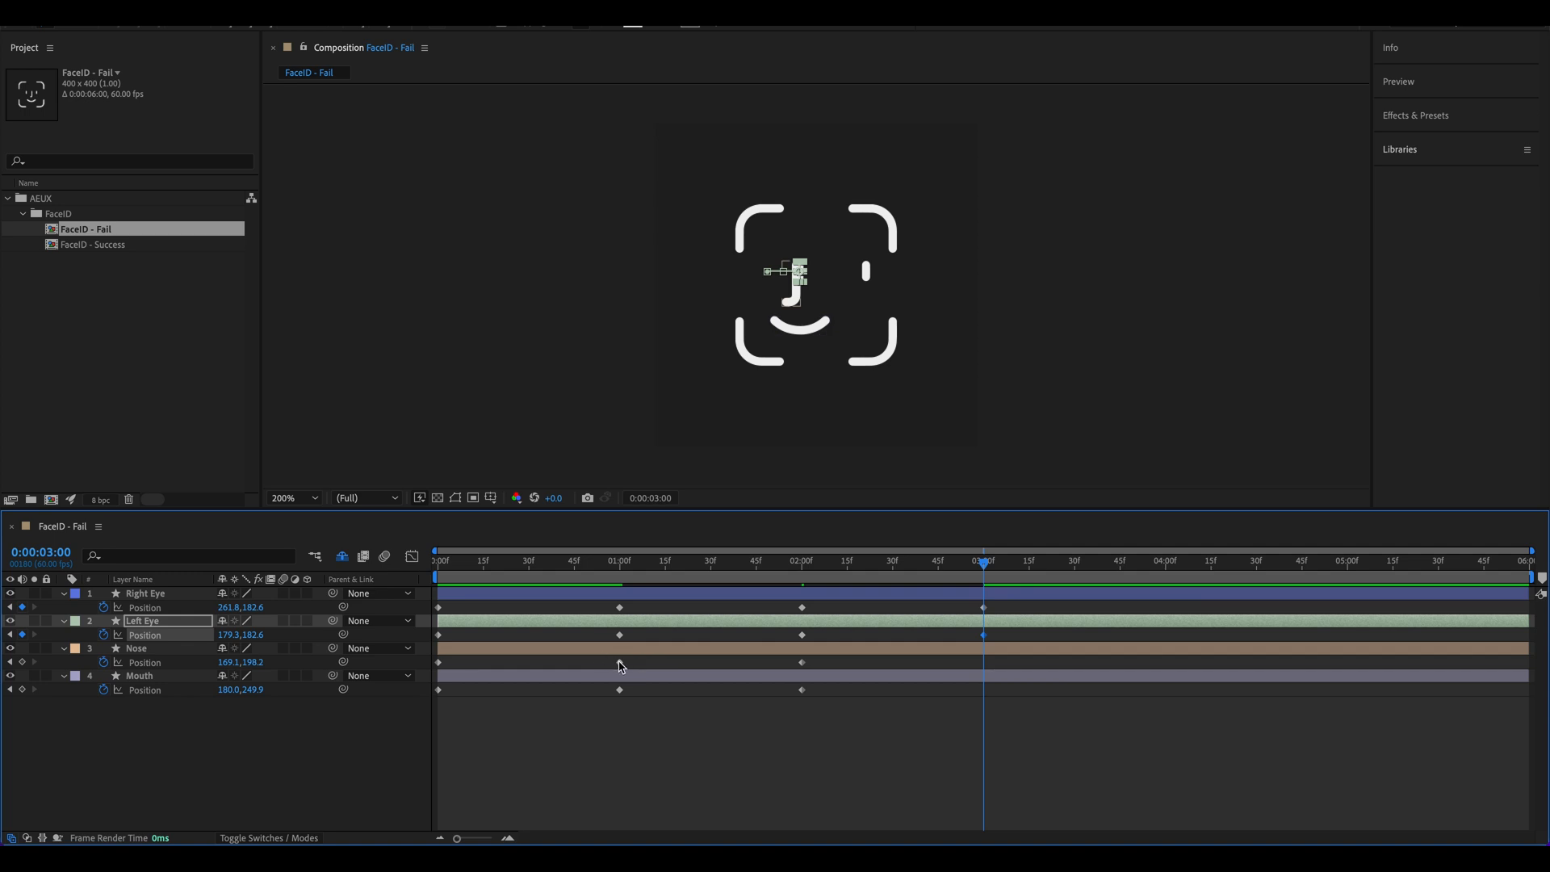
Step: Copy the 0:00:01:00 Position keyframes of the Nose and Mouth layers to 0:00:03:00
click(620, 662)
key(ctrl+c)
key(ctrl+v)
click(620, 689)
key(ctrl+c)
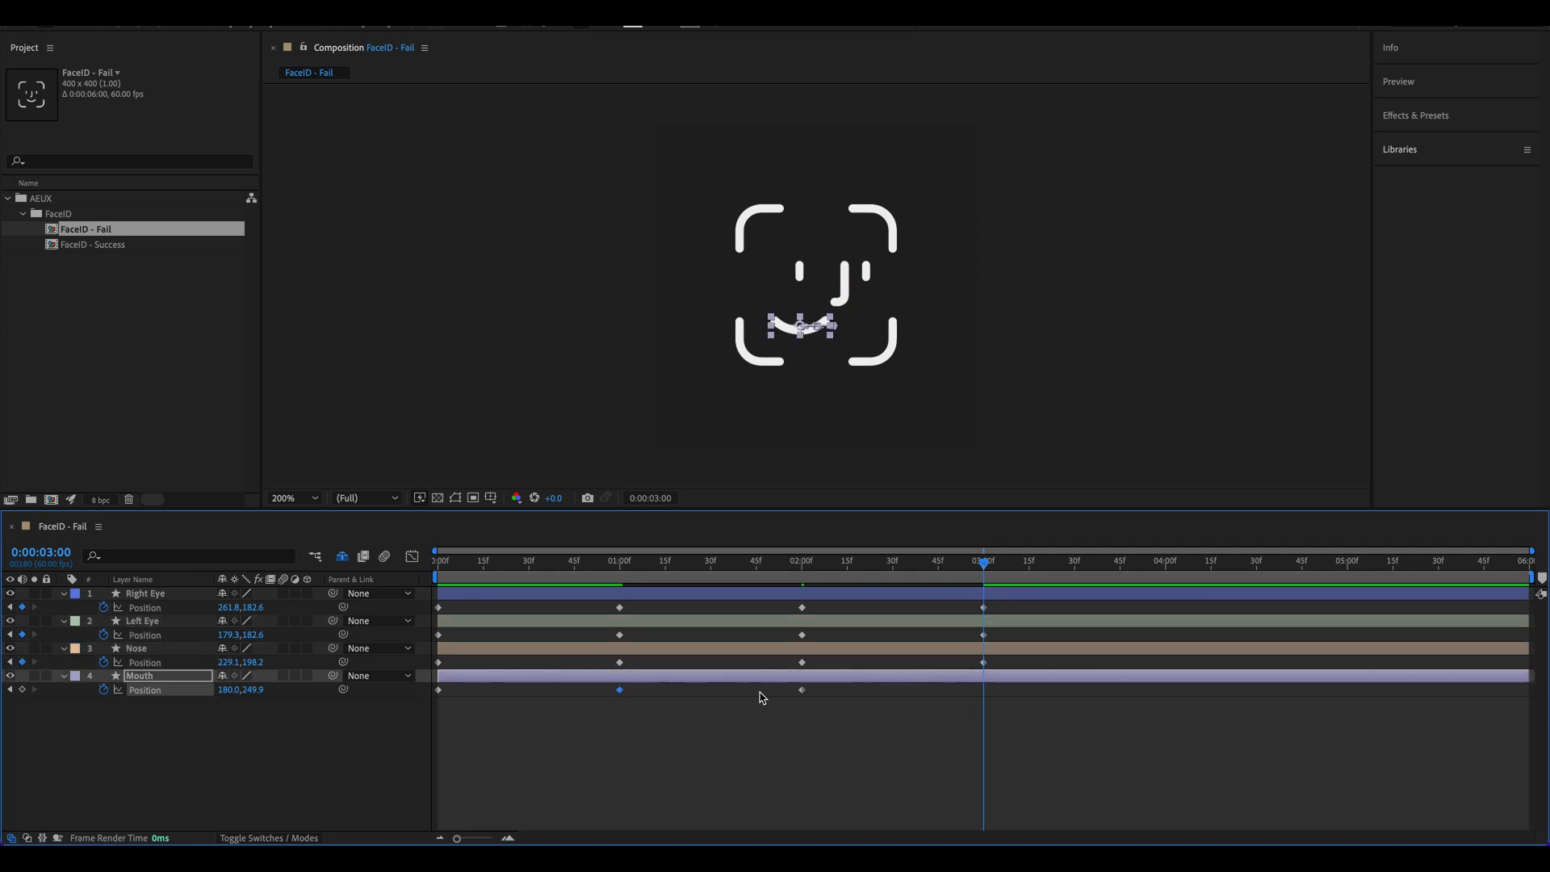
key(ctrl+v)
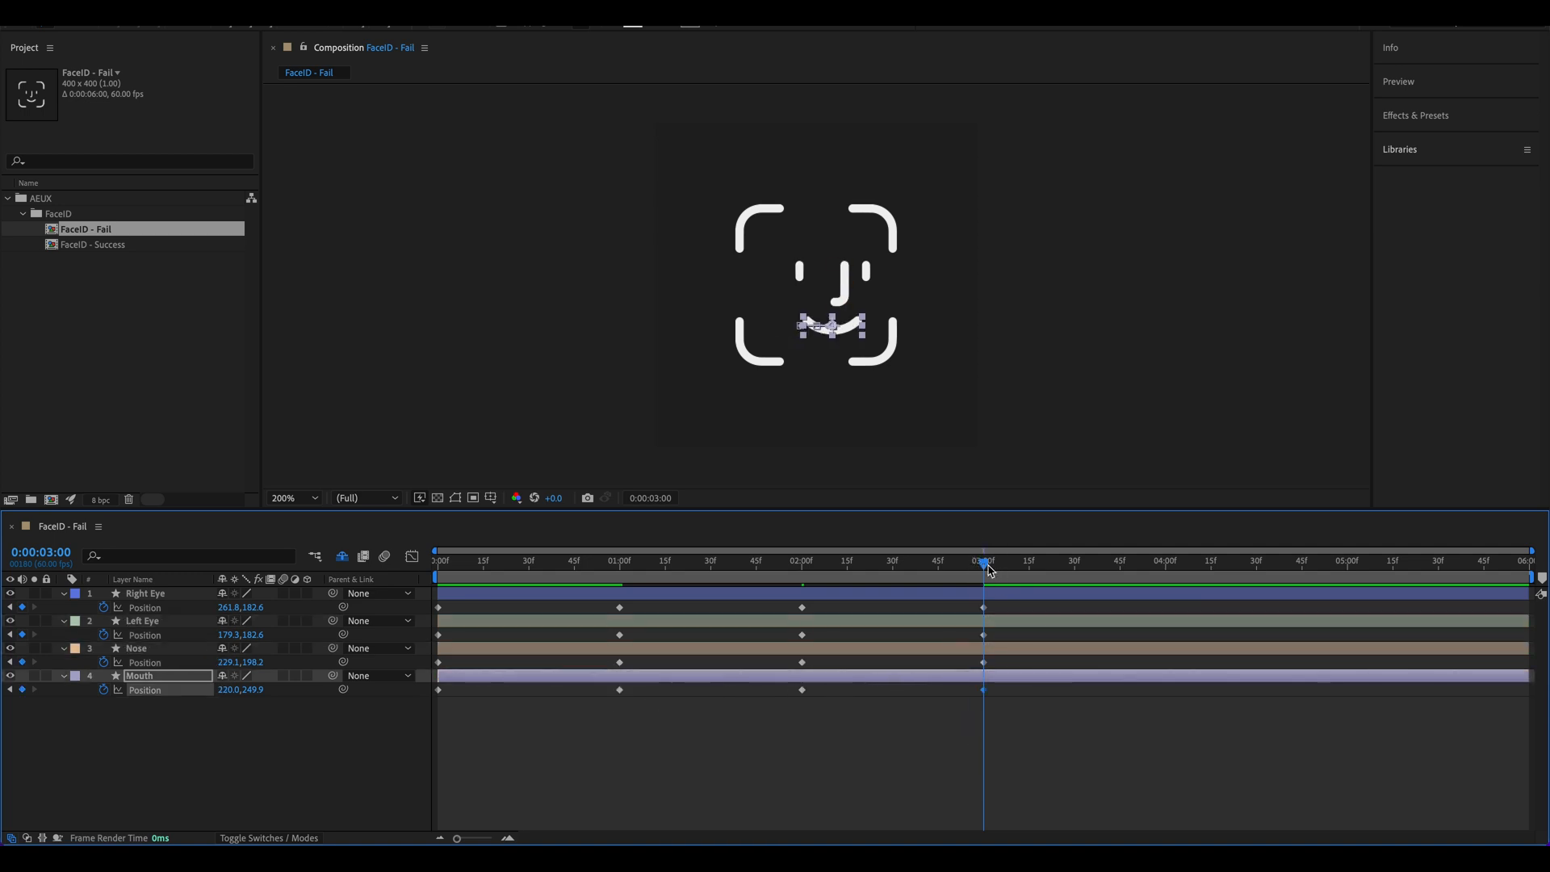
Step: Copy the 0:00:02:00 Position keyframes of the Right Eye and Left Eye layers to 0:00:04:00
drag(987, 565, 1171, 565)
drag(905, 612, 789, 610)
key(super+v)
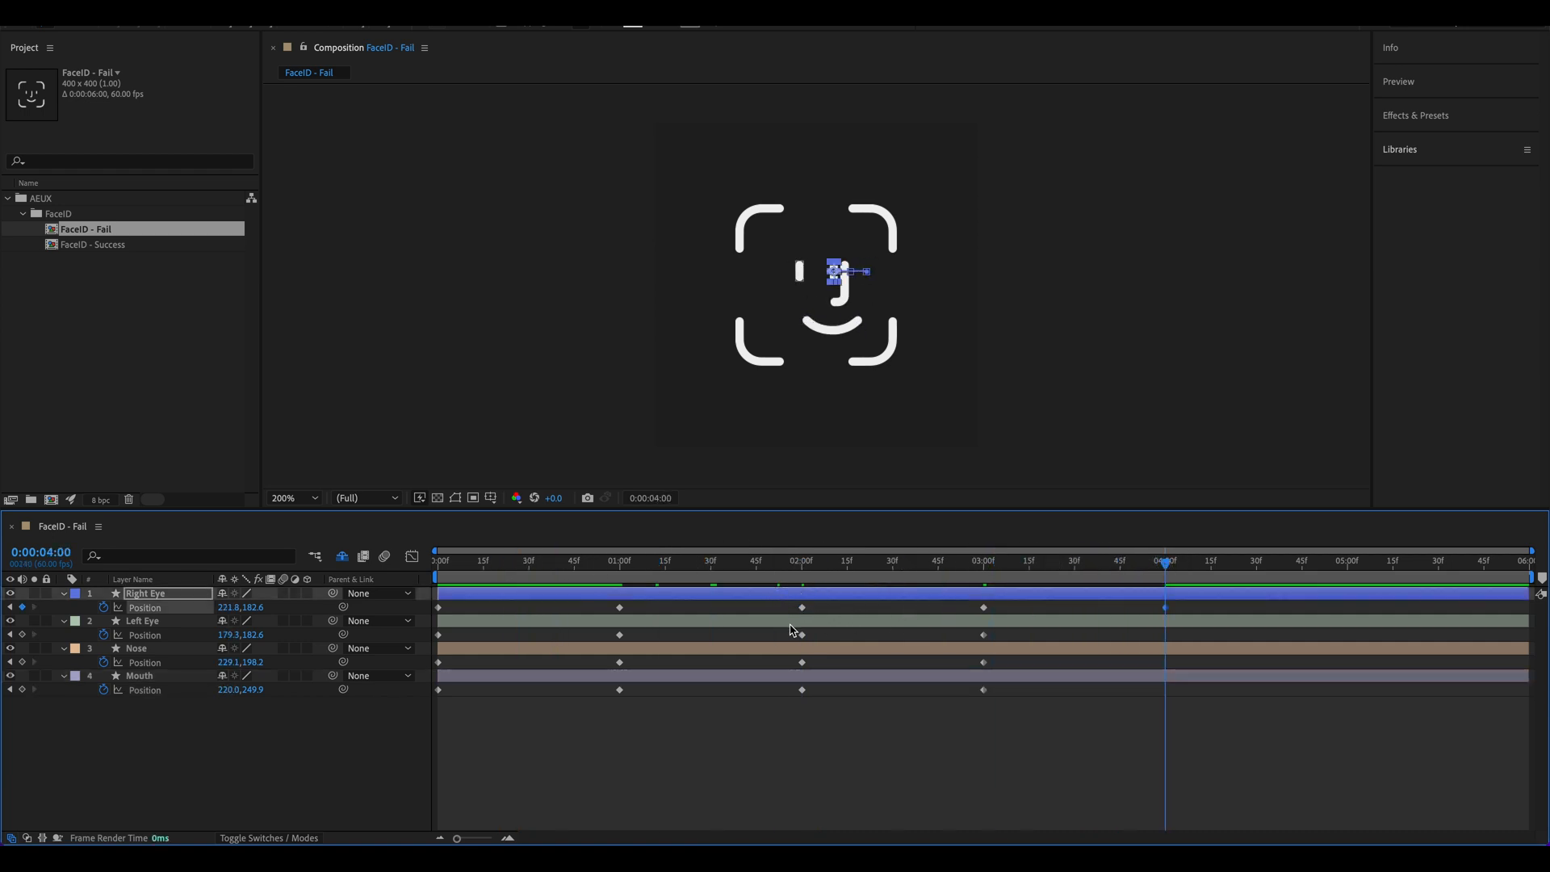
click(797, 635)
click(813, 649)
drag(790, 629, 816, 645)
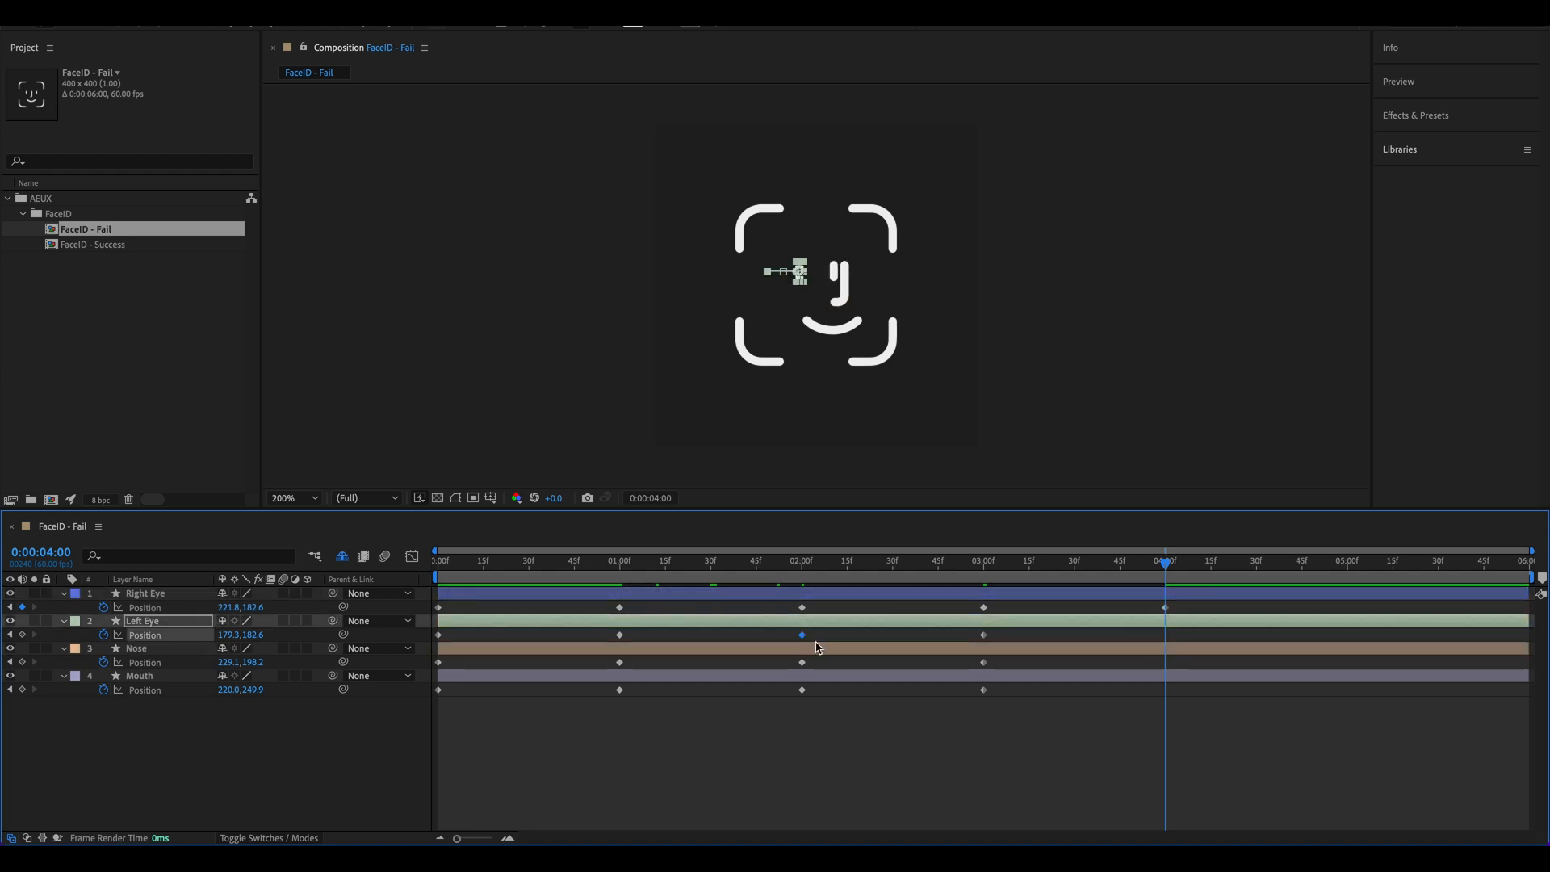
key(super+c)
key(super+v)
Step: Copy the 0:00:02:00 Position keyframes of the Nose and Mouth layers to 0:00:04:00
click(803, 663)
key(super+c)
key(super+v)
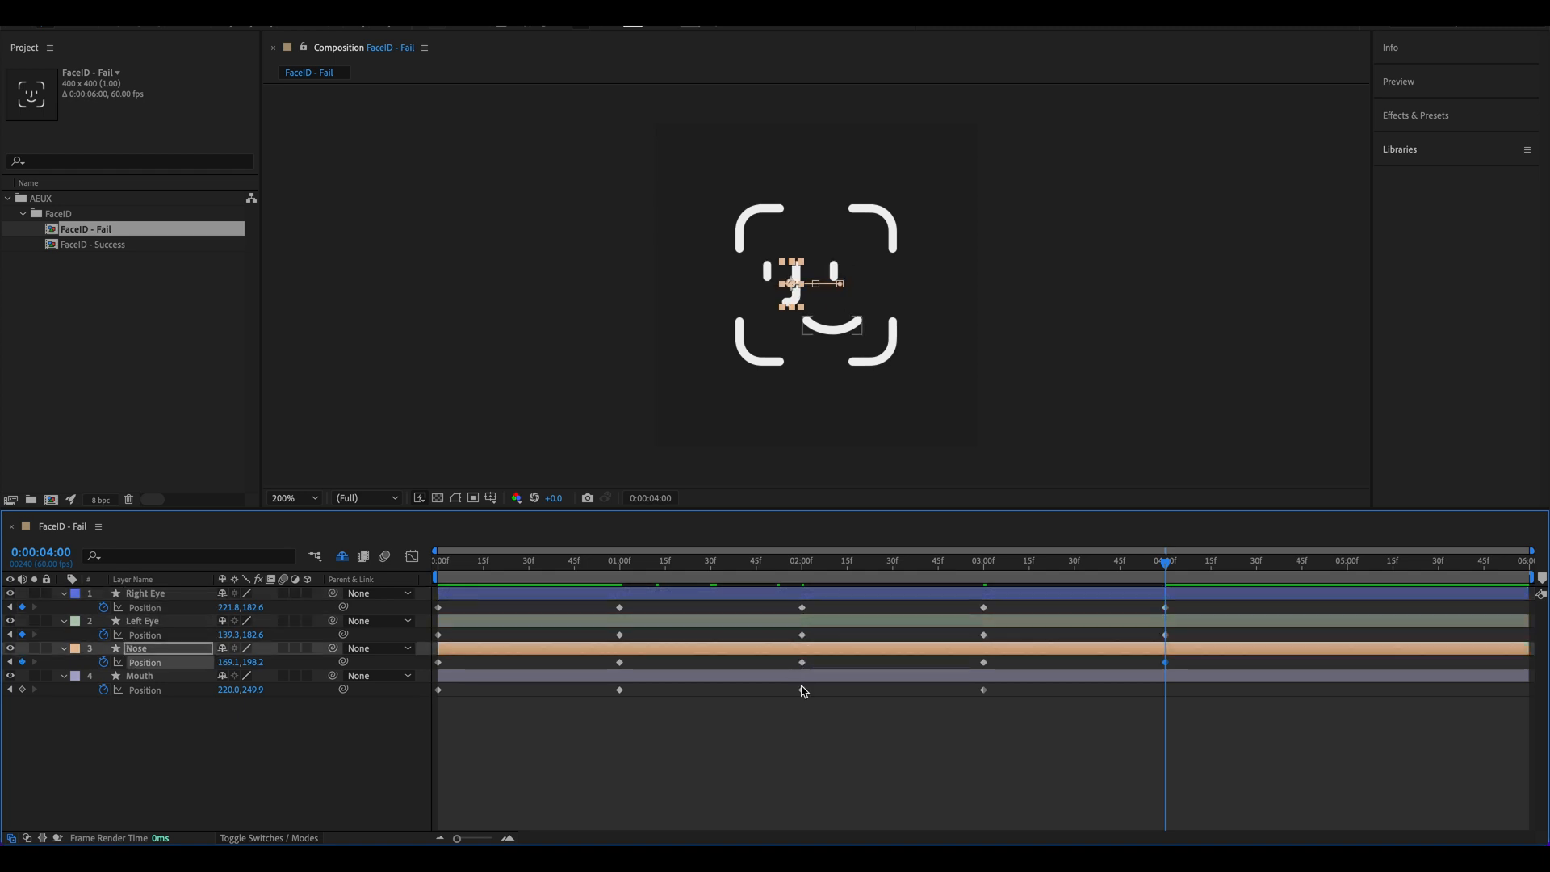
click(803, 691)
key(super+c)
key(super+v)
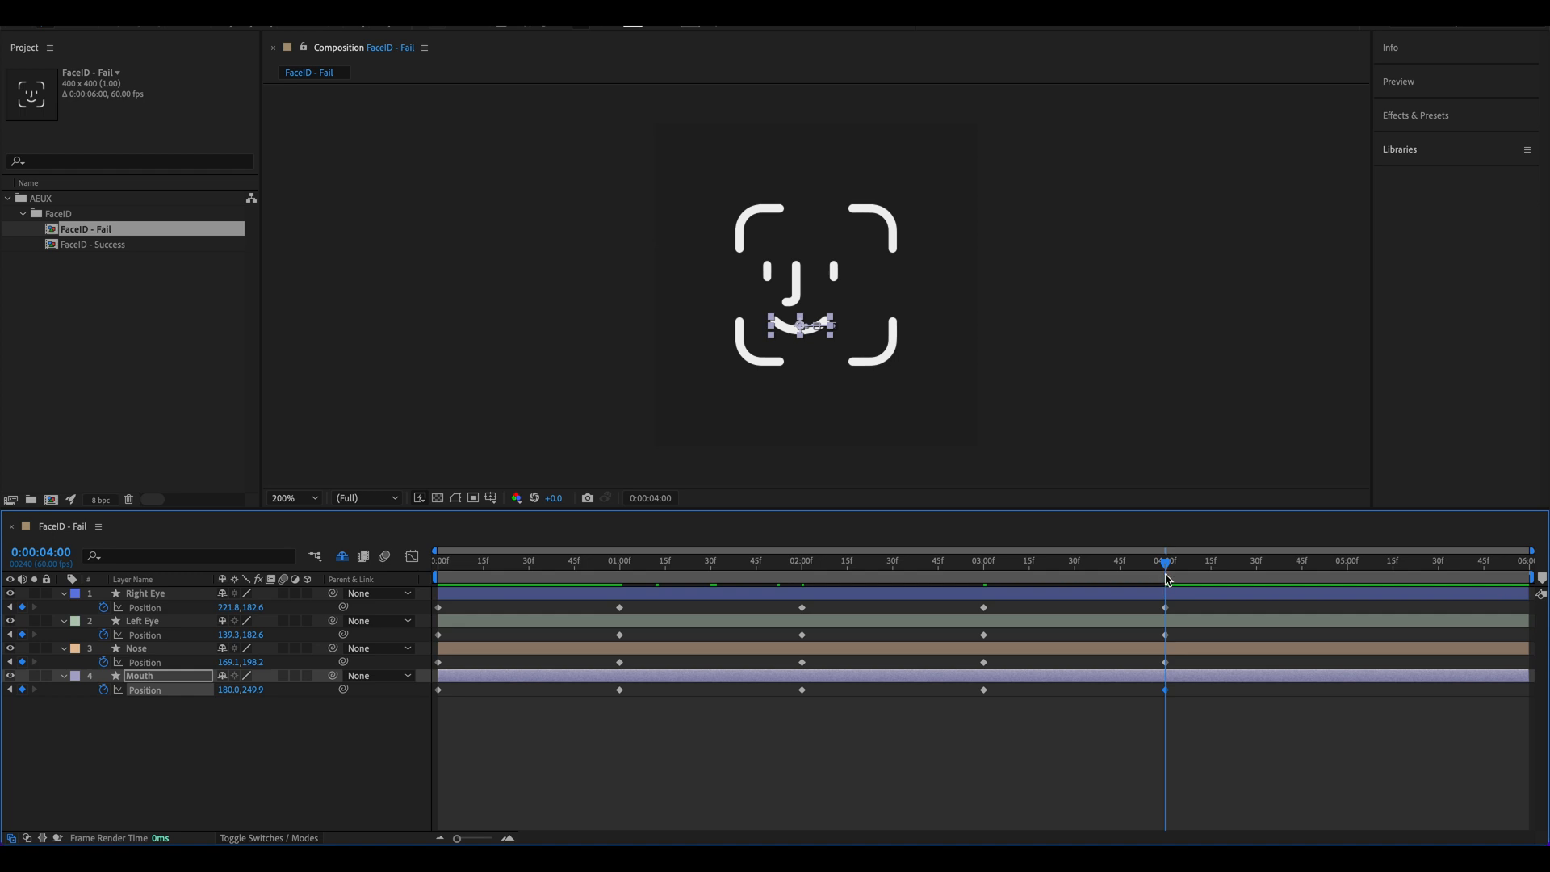
Step: Copy the starting Position keyframes of the Right Eye and Left Eye layers to 0:00:05:00
drag(1173, 568, 1353, 555)
click(439, 608)
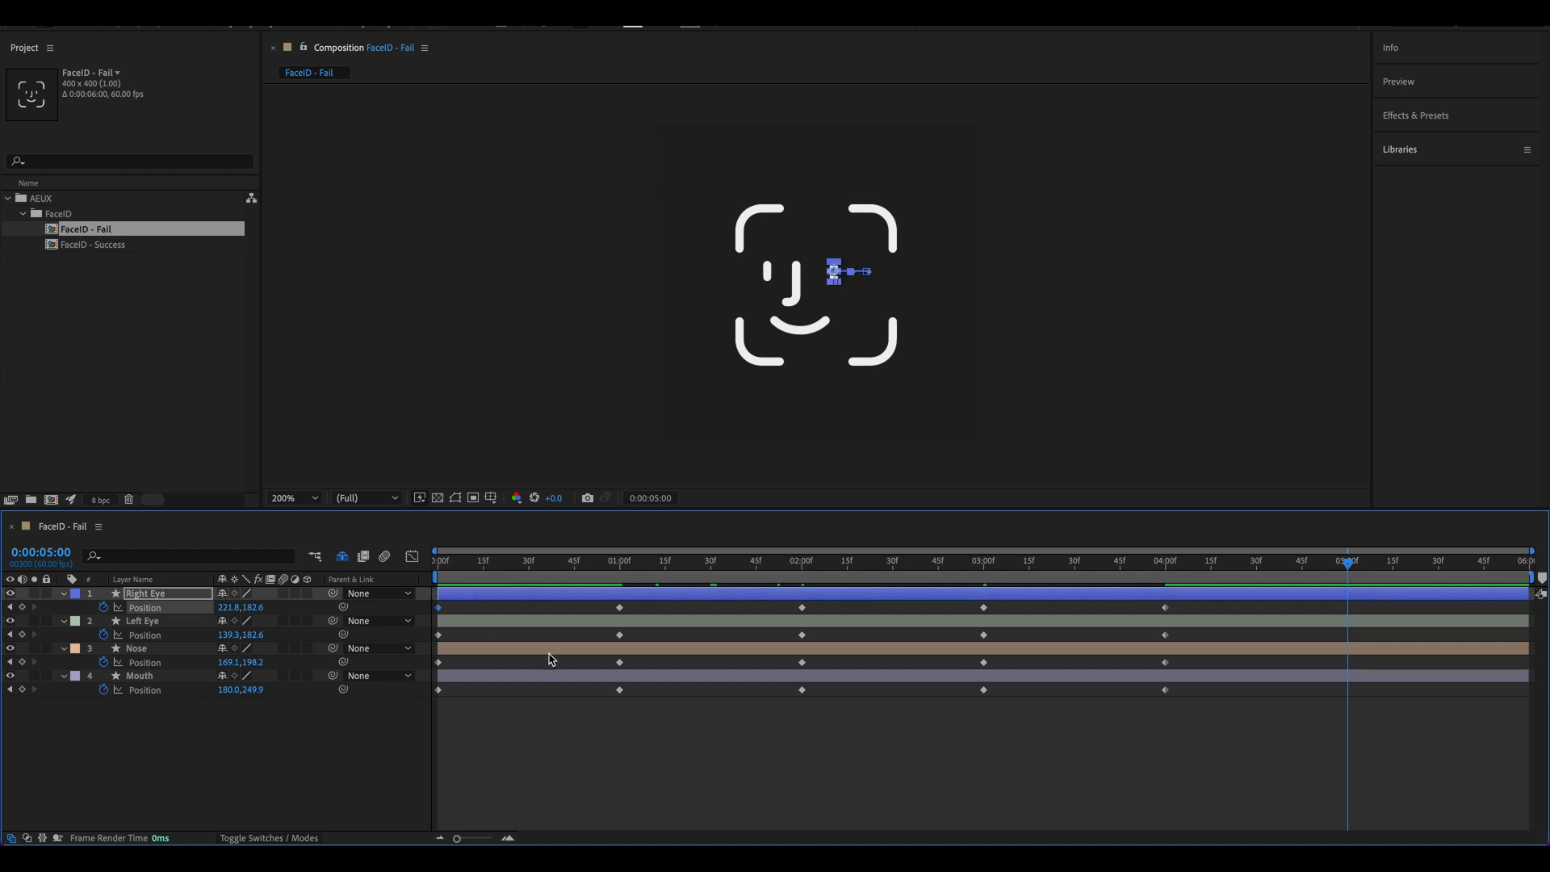
key(super+c)
key(super+v)
click(438, 635)
key(super+c)
key(super+v)
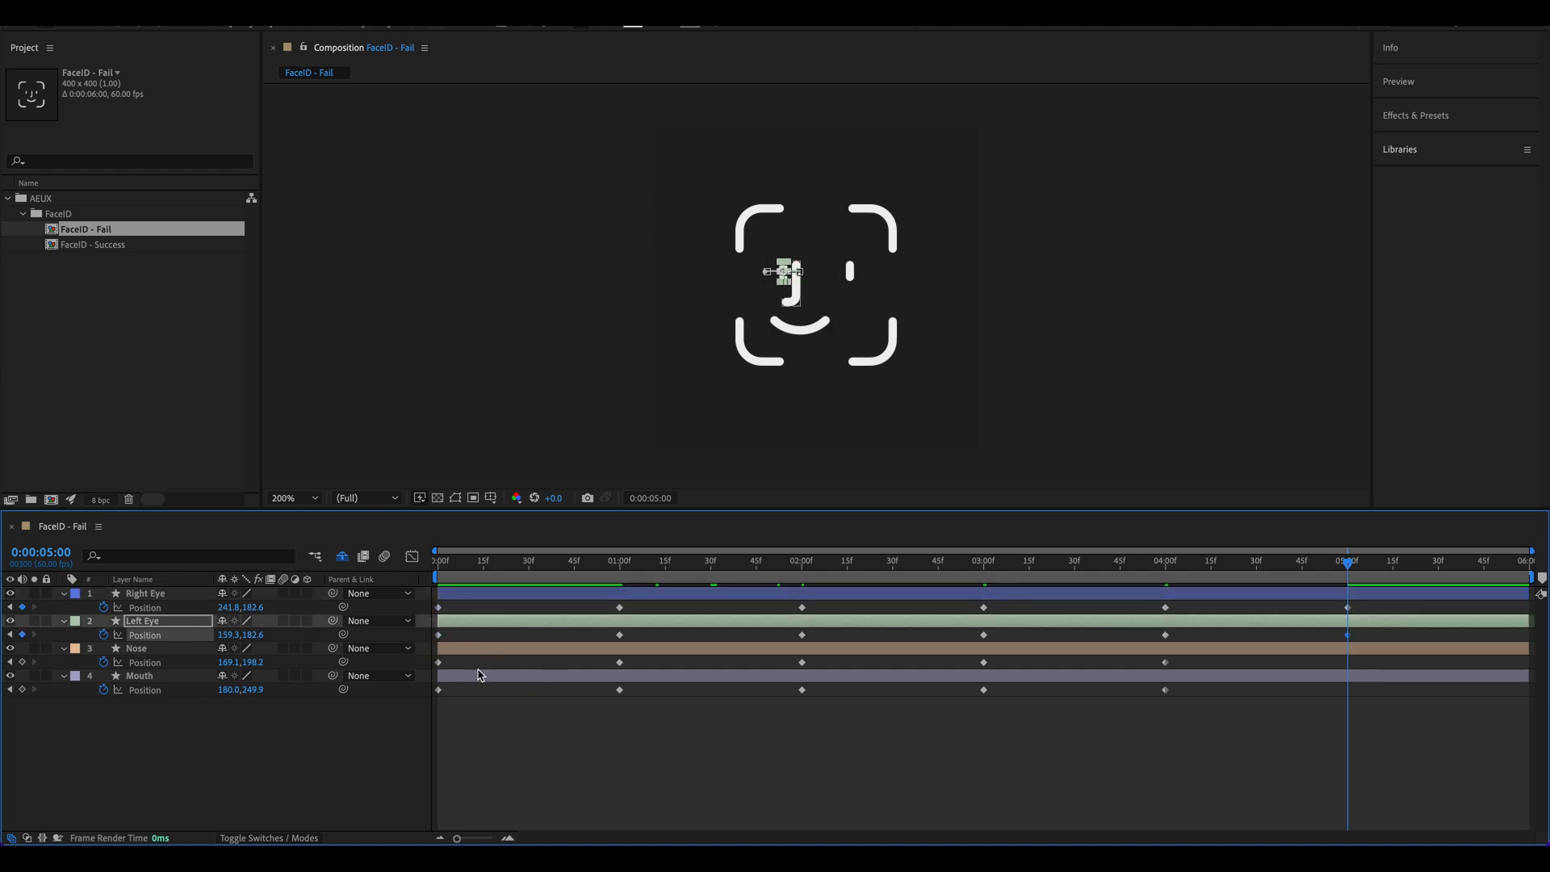
Step: Copy the starting Position keyframes of the Nose and Mouth layers to 0:00:05:00
click(438, 662)
key(super+c)
key(super+v)
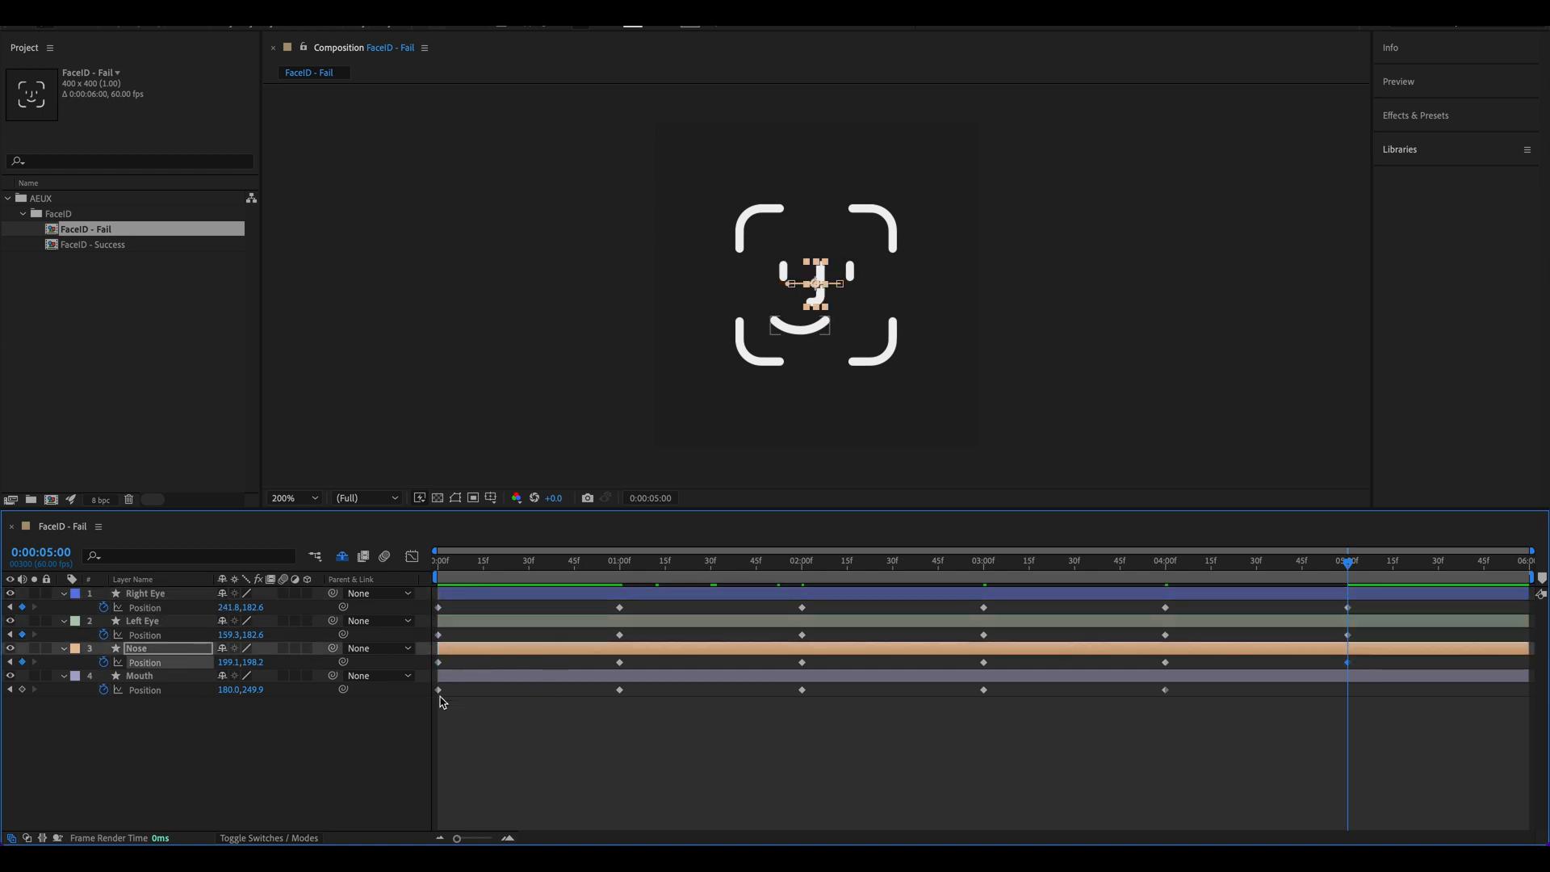
click(439, 689)
key(super+c)
key(super+v)
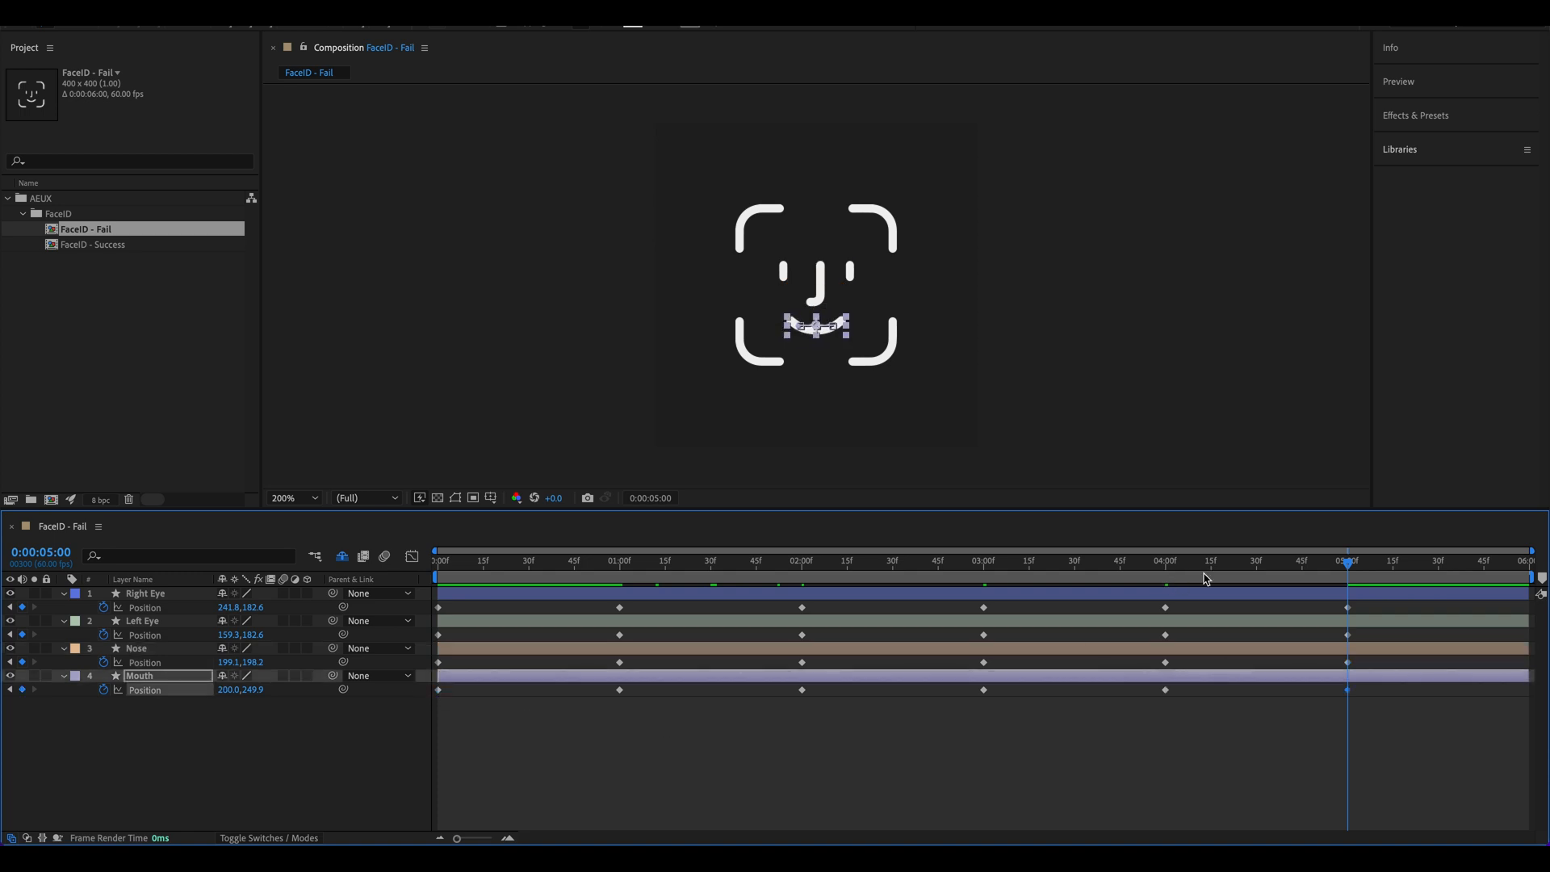
Step: Scrub back to the start of the composition and play the head-shake animation to check its timing
drag(1333, 572, 371, 538)
drag(438, 563, 378, 564)
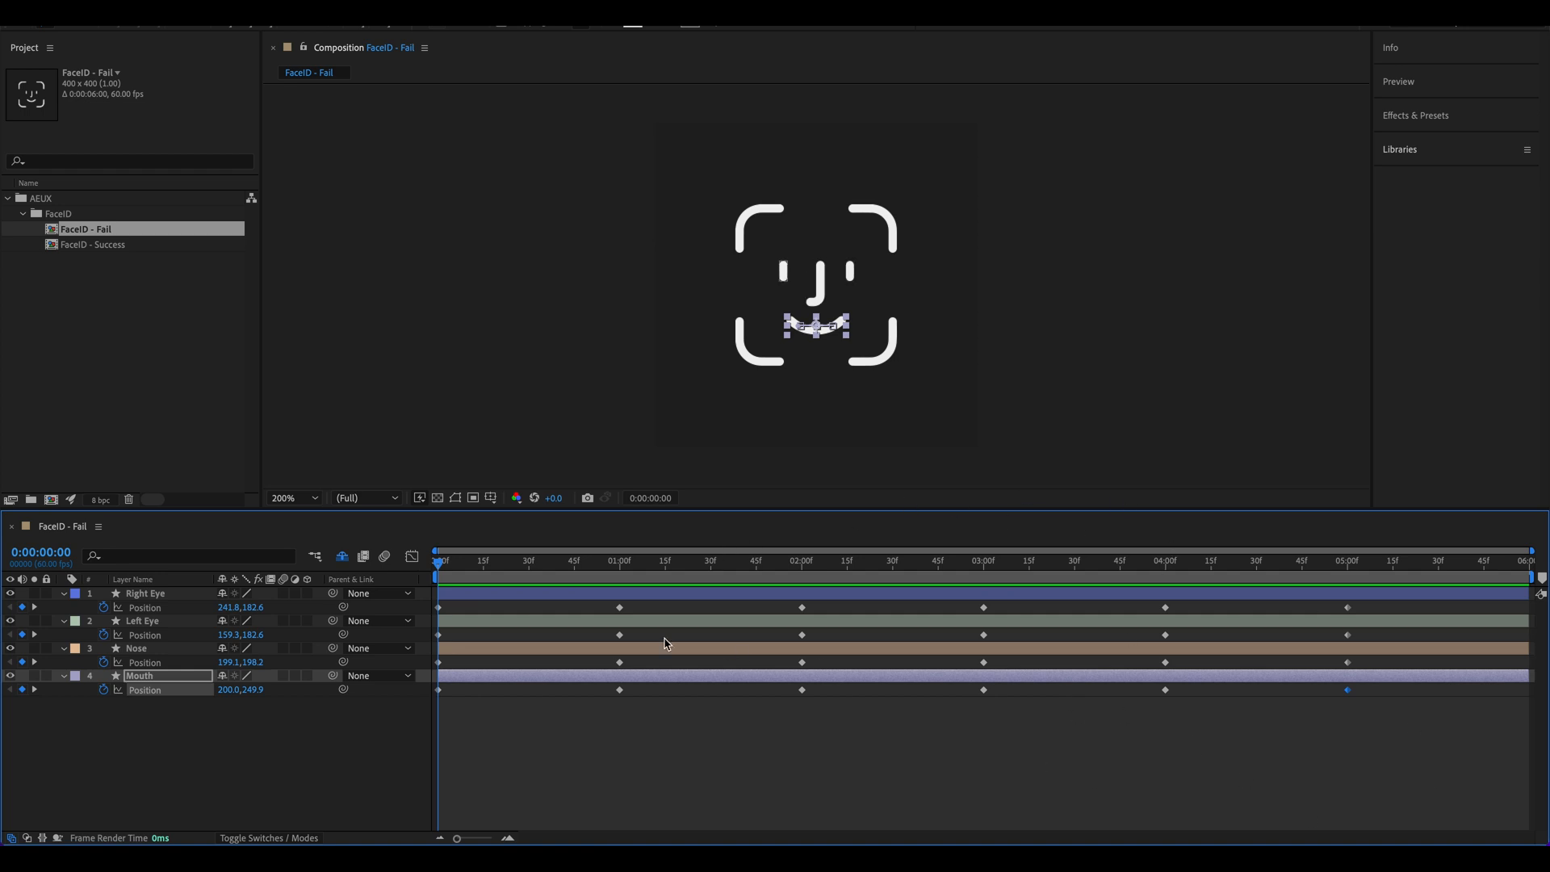
key(space)
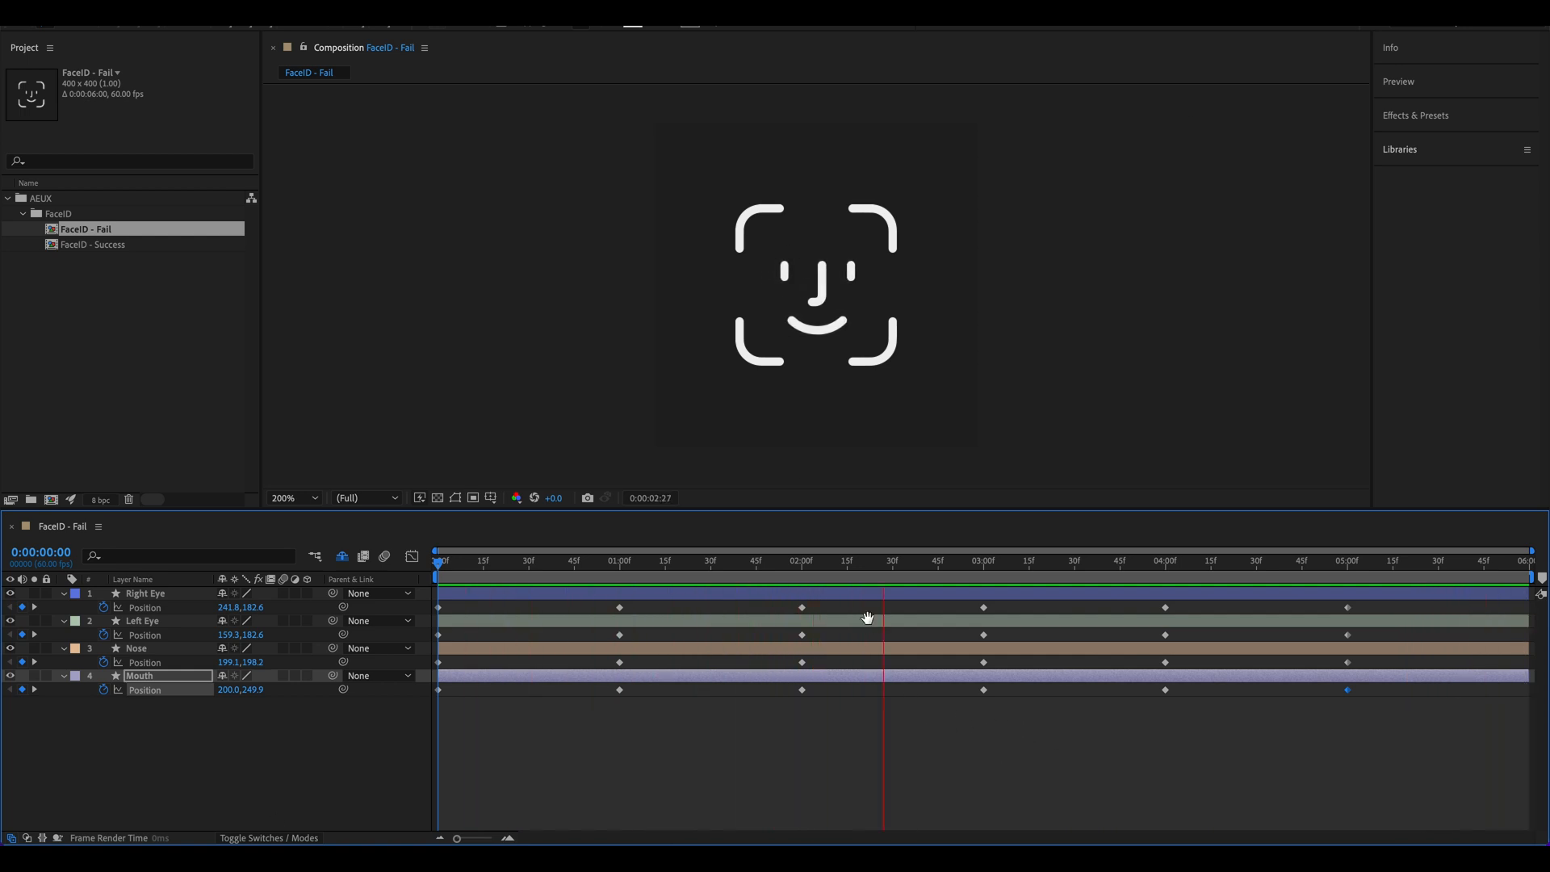
key(space)
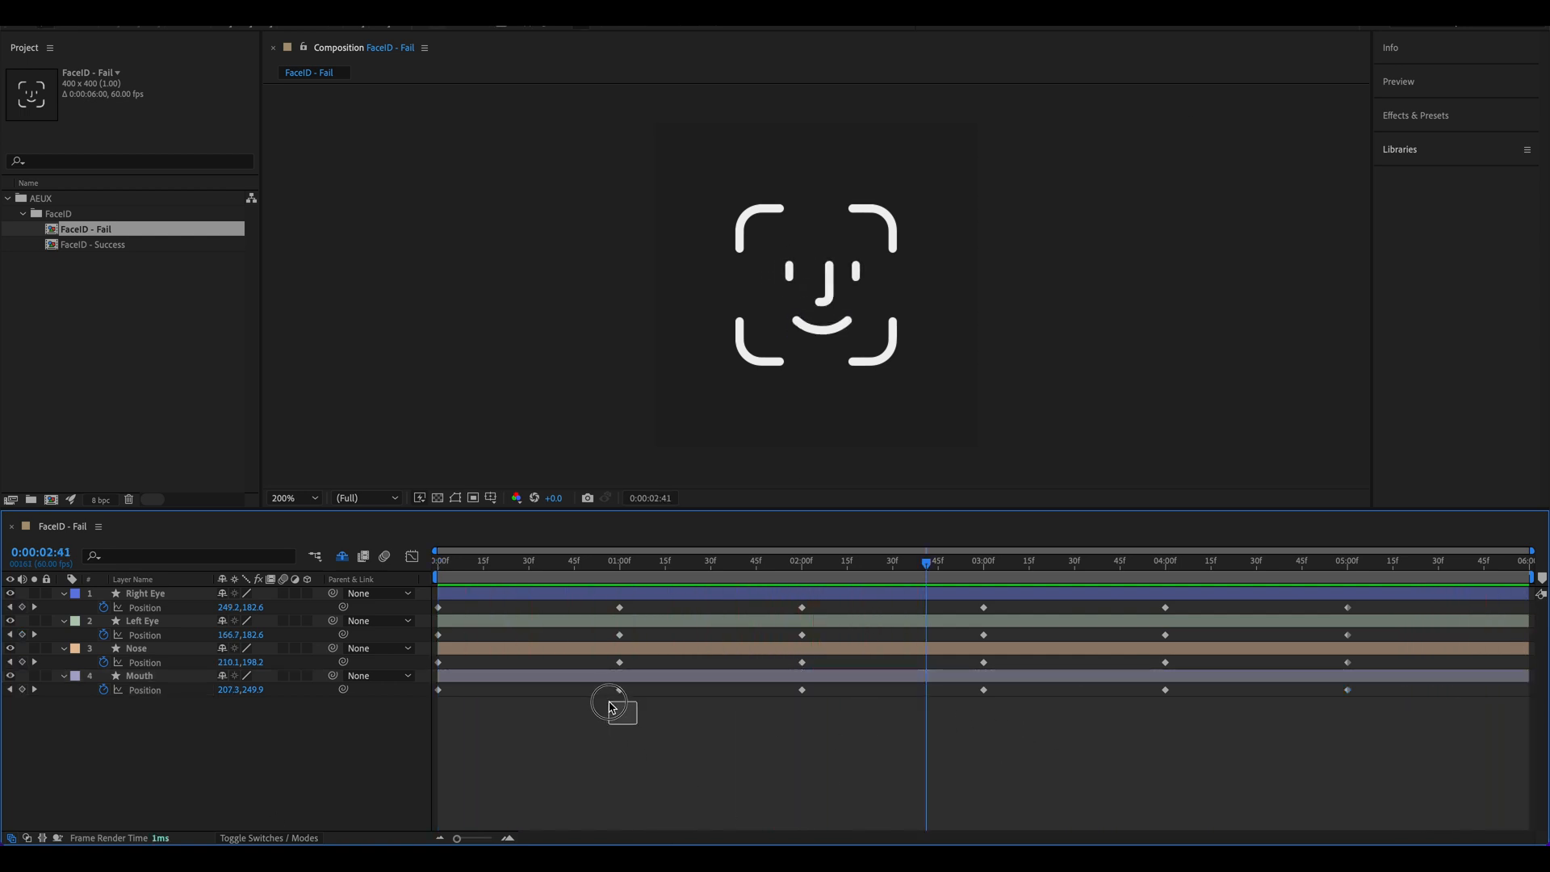
Step: Move all four layers' second Position keyframes to 0:00:00:30 and the third to 0:00:01:00, shifting the following keyframes along with them
drag(588, 770, 1446, 591)
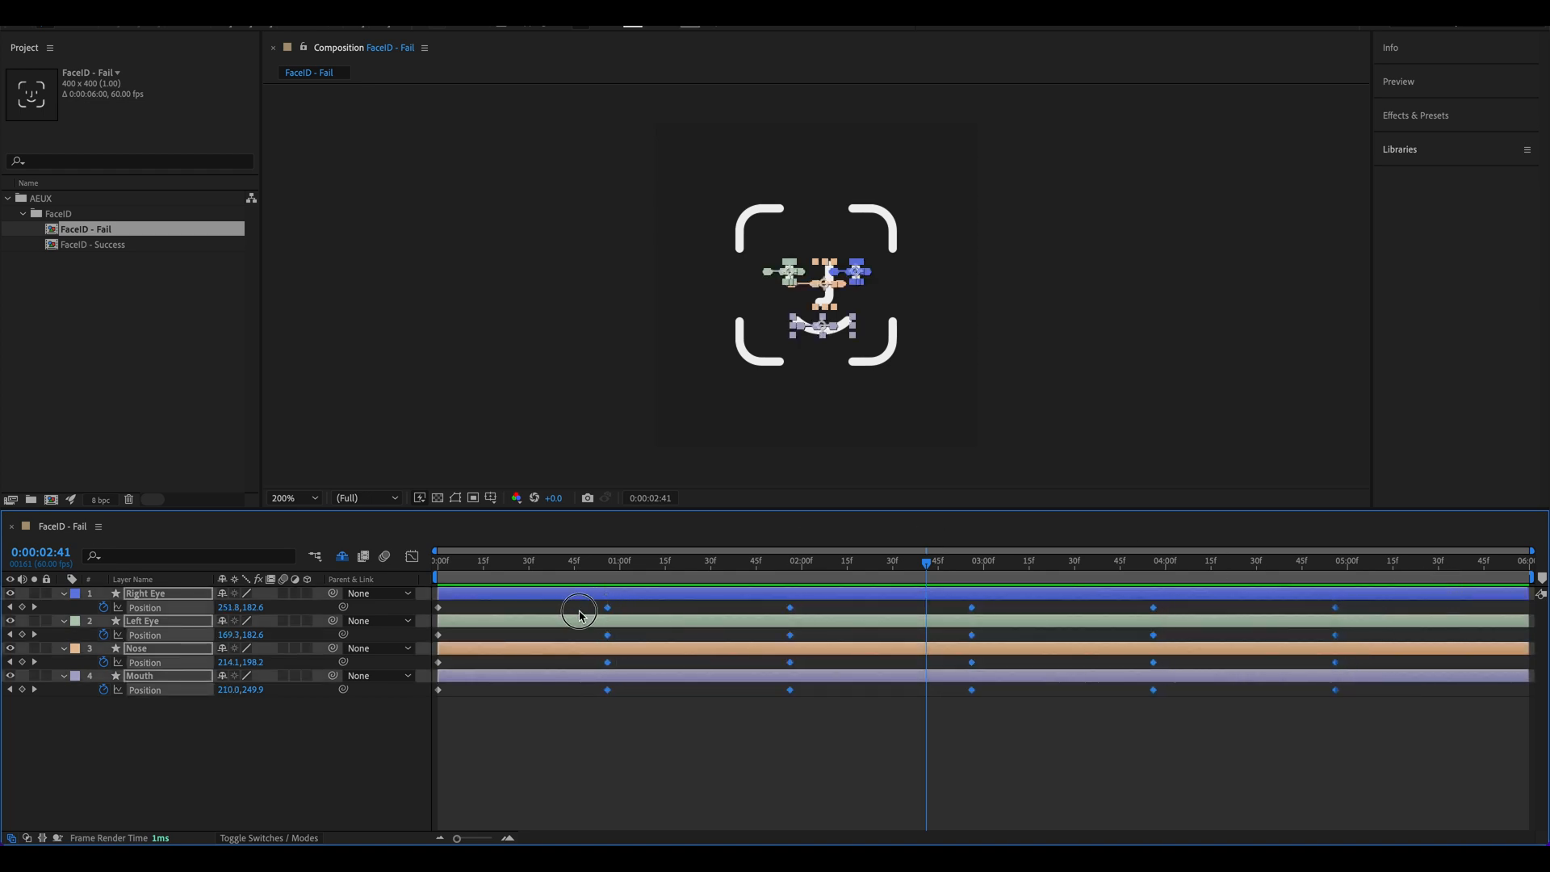
drag(579, 614, 529, 616)
drag(684, 768, 1287, 580)
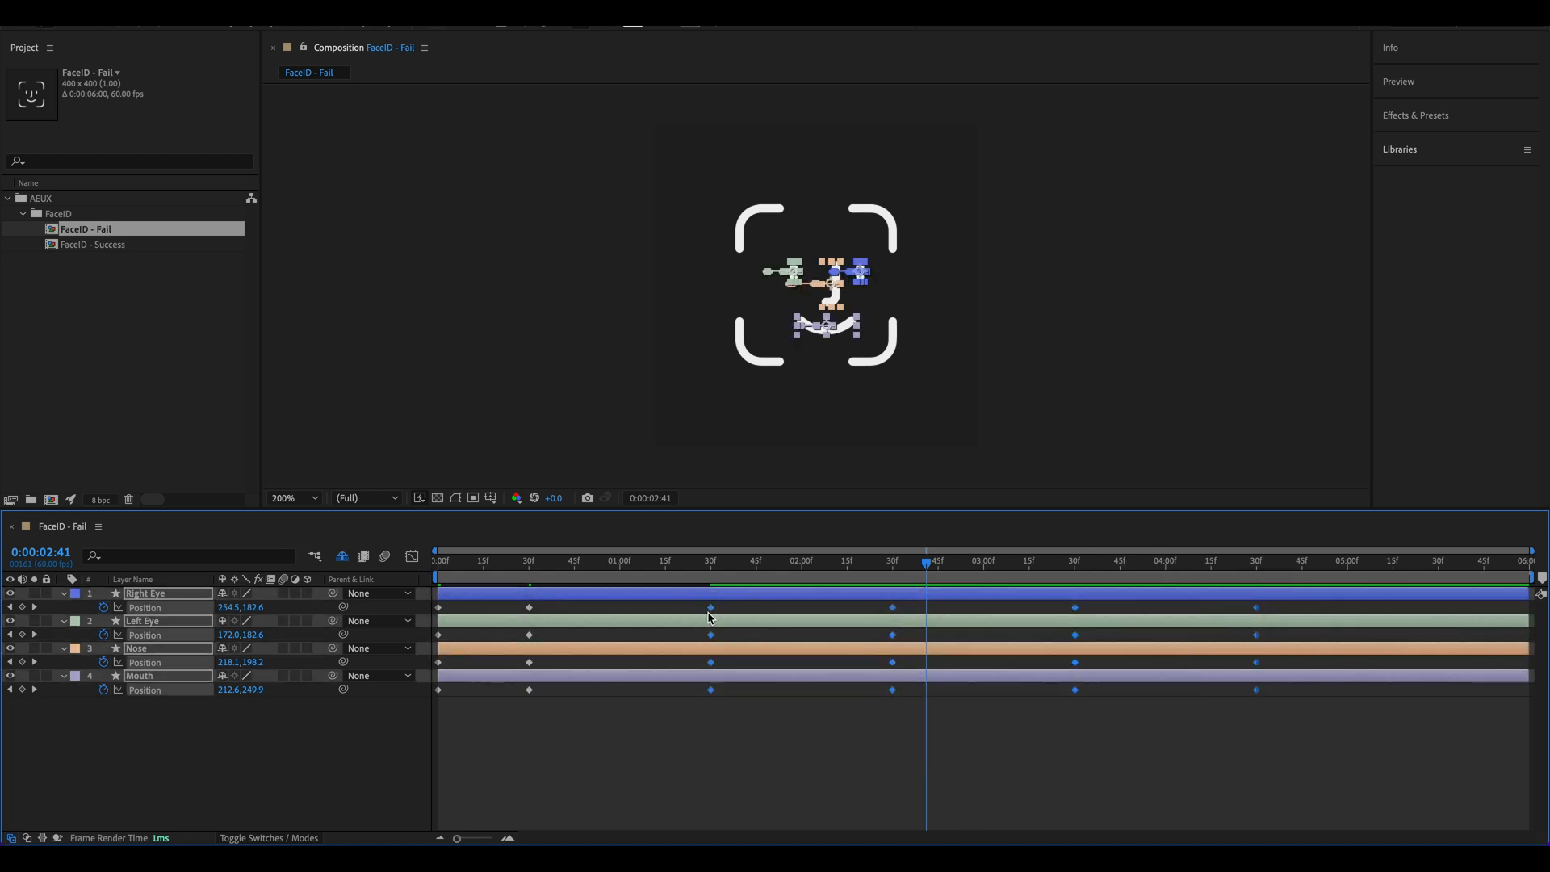
drag(645, 612, 619, 610)
right_click(658, 610)
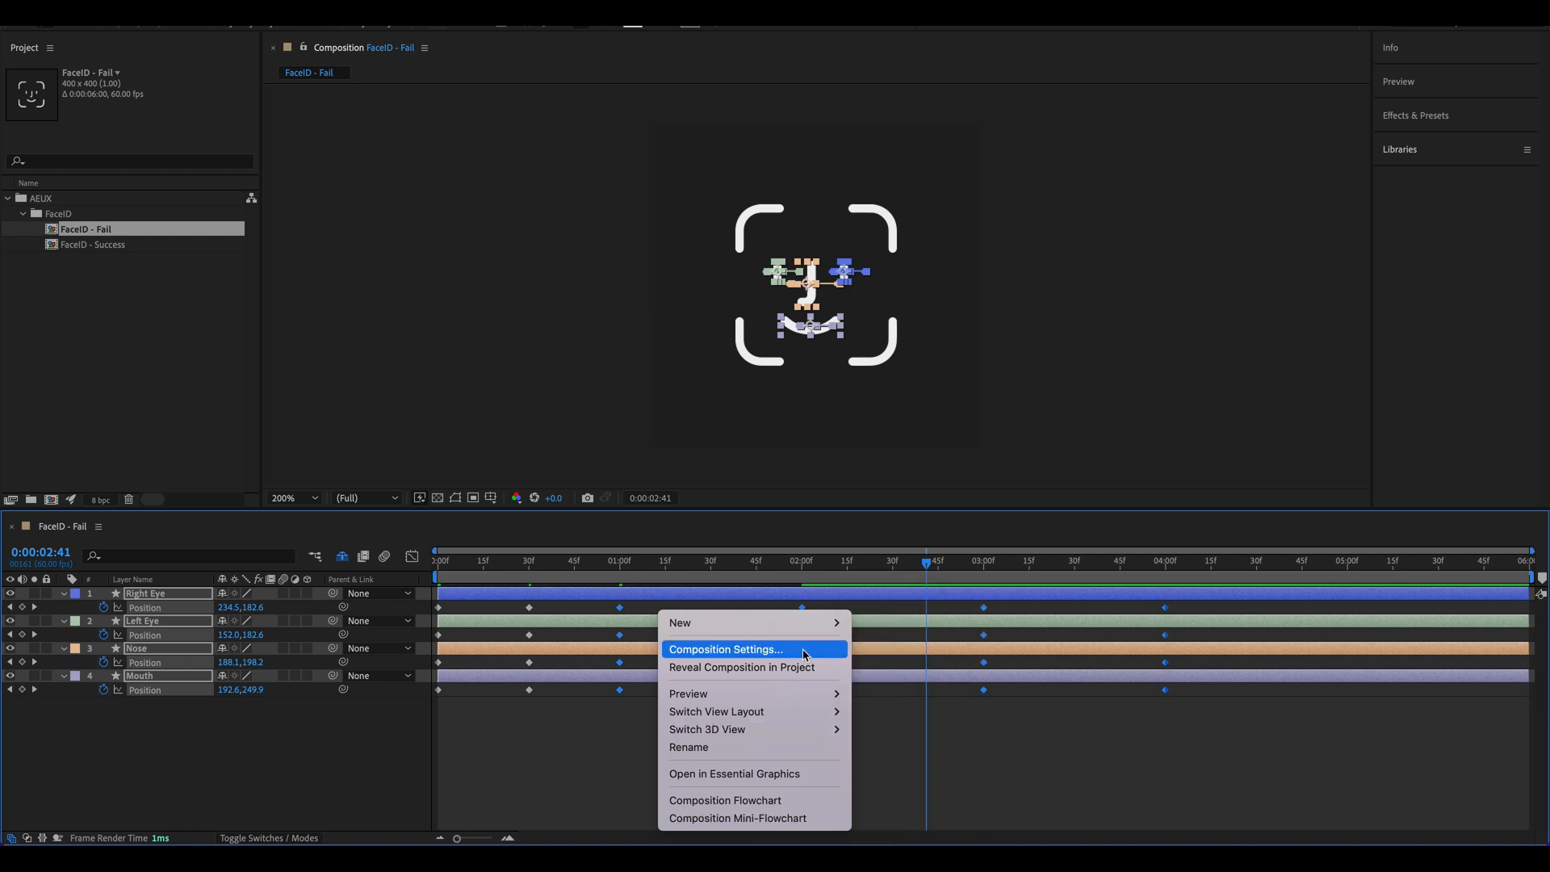
mouse_move(807, 623)
click(764, 710)
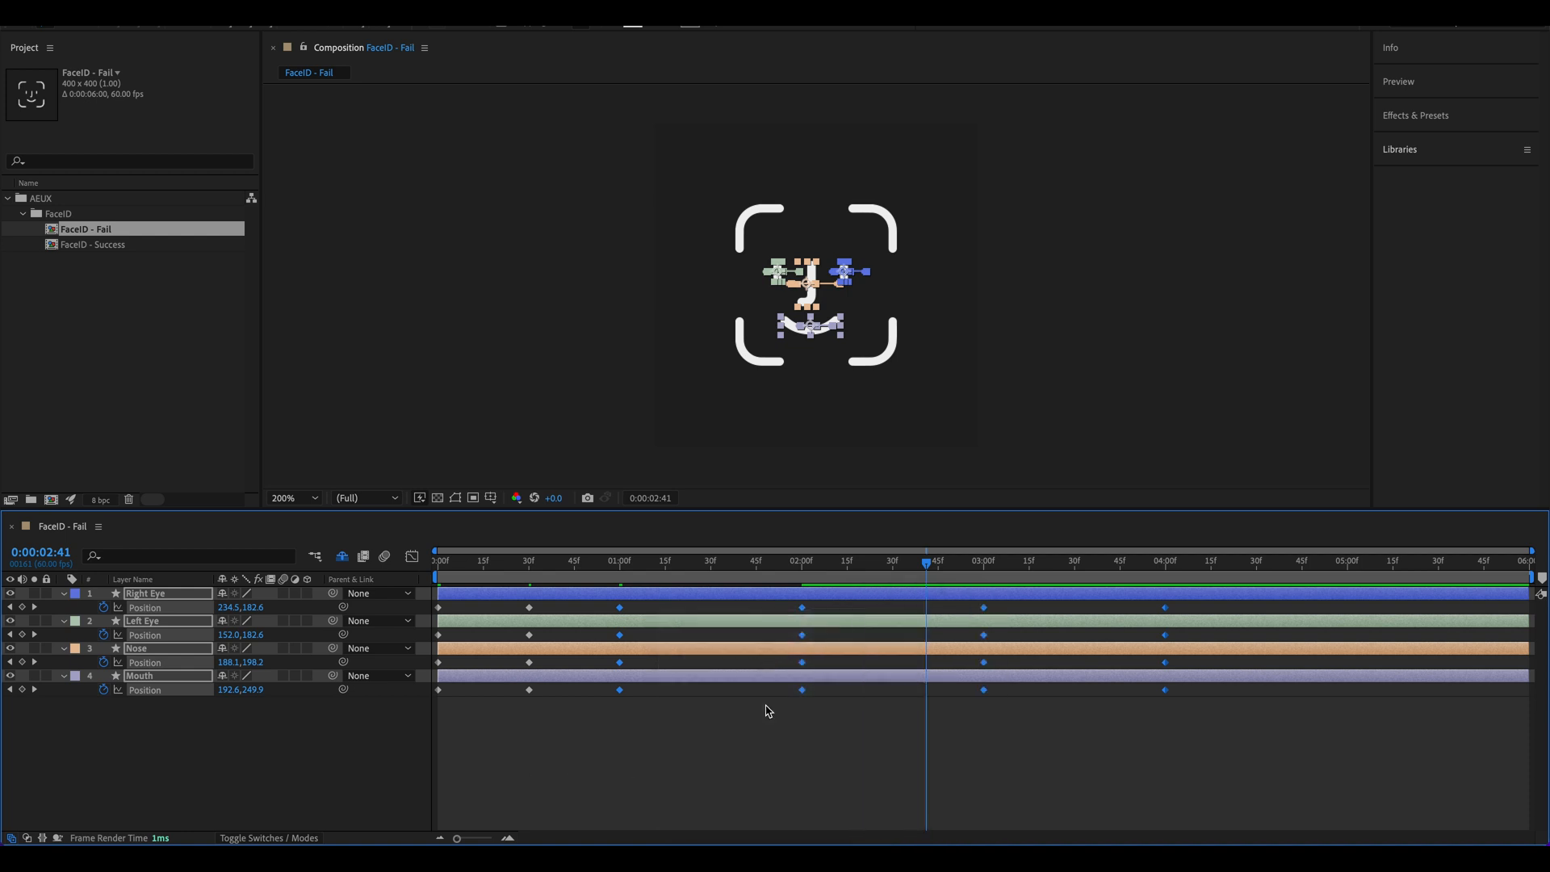
right_click(732, 623)
click(643, 807)
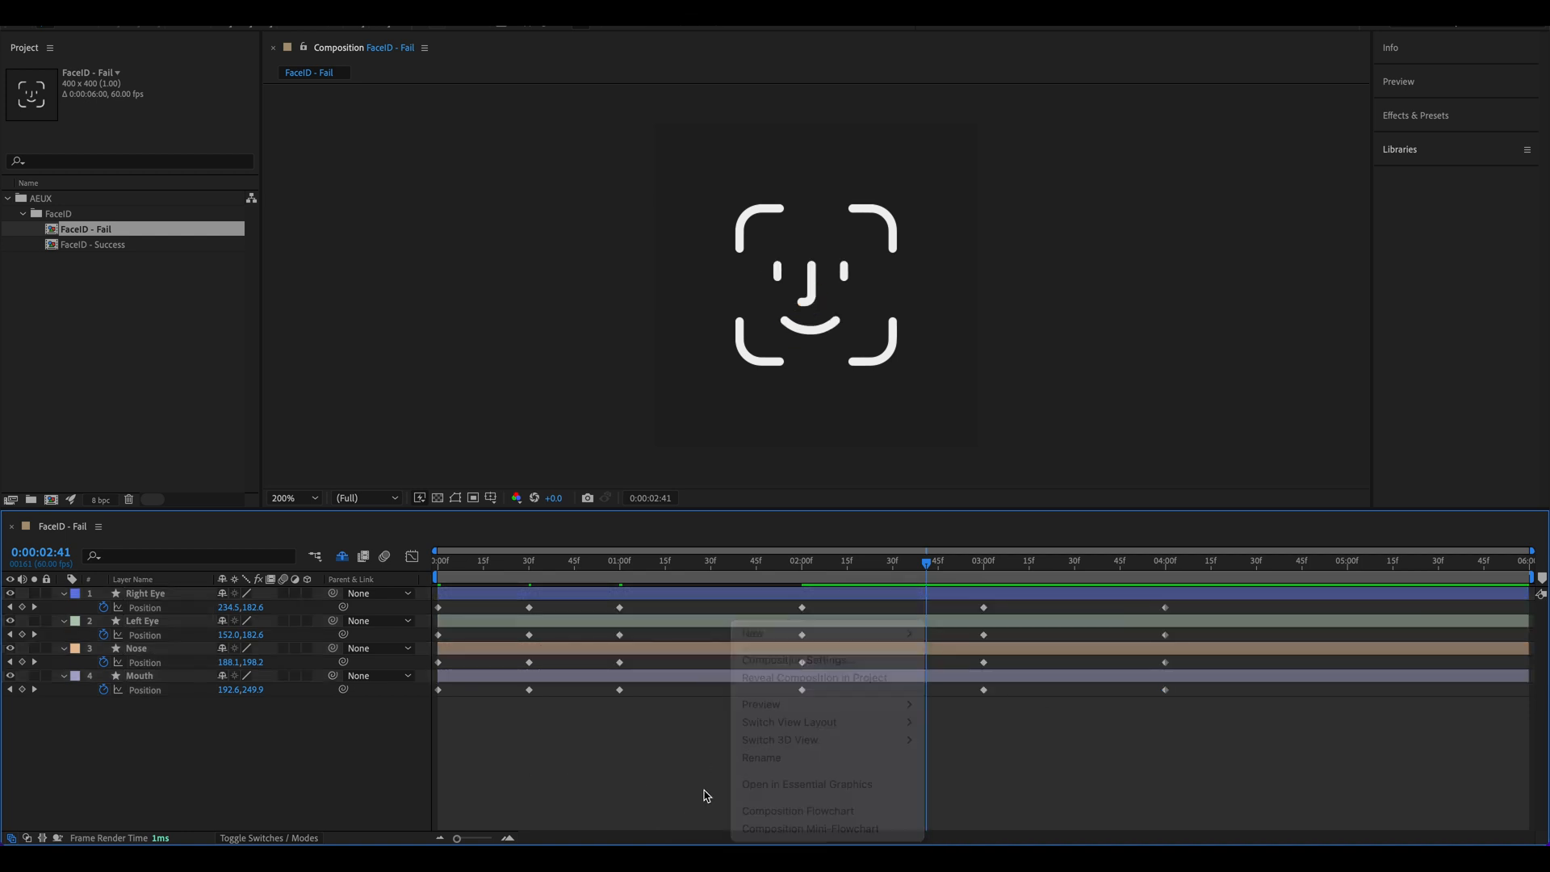
Step: Move the fourth set of Position keyframes on all four layers to 0:00:01:30 and the fifth set to 0:00:02:00
drag(836, 737, 773, 599)
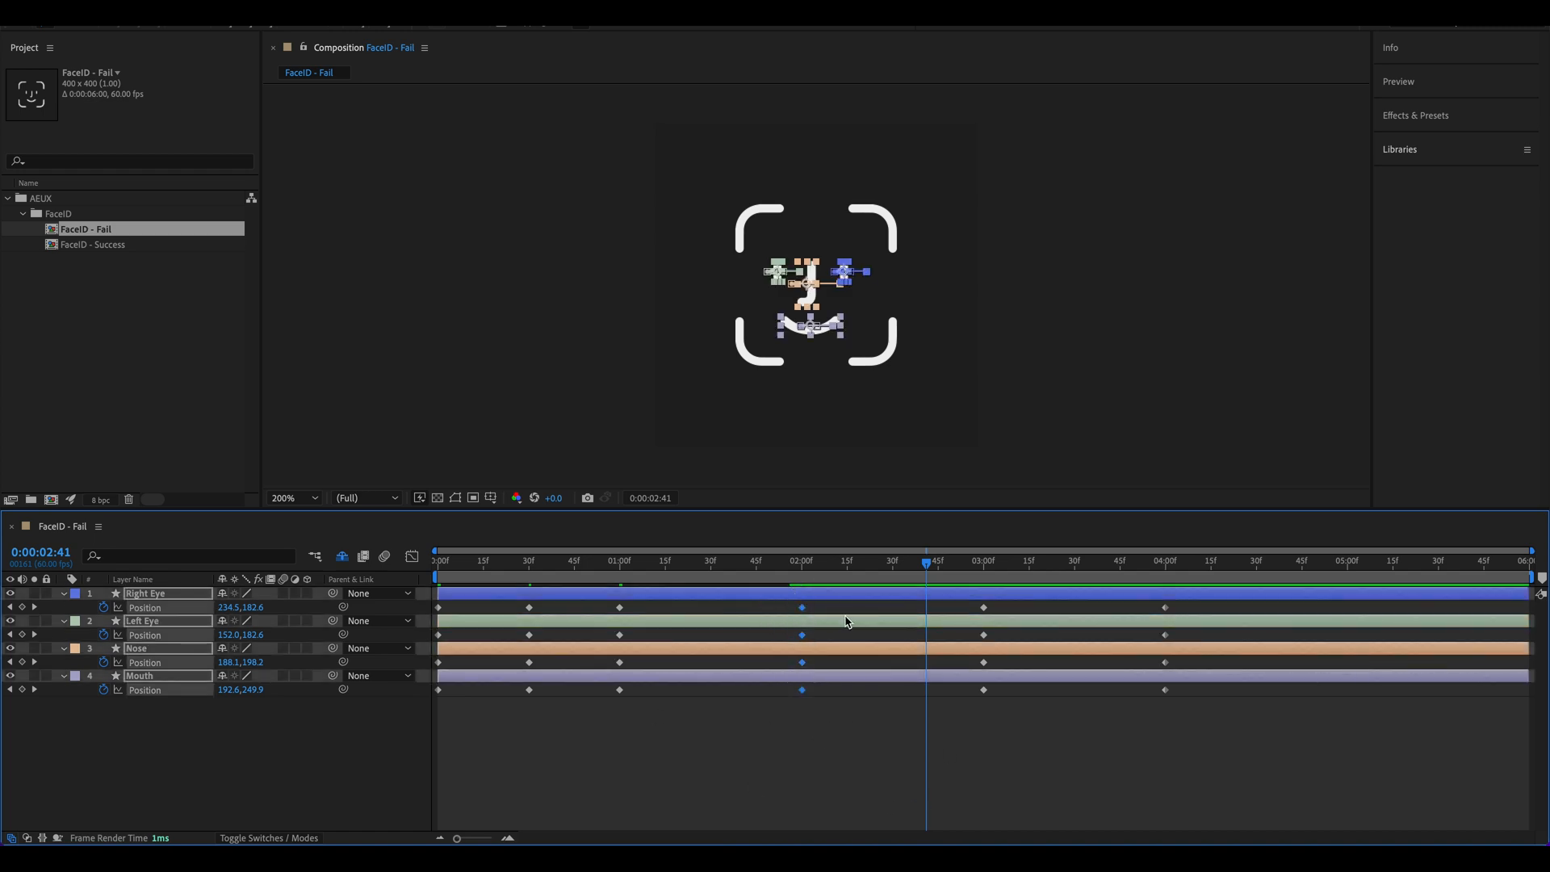
click(796, 614)
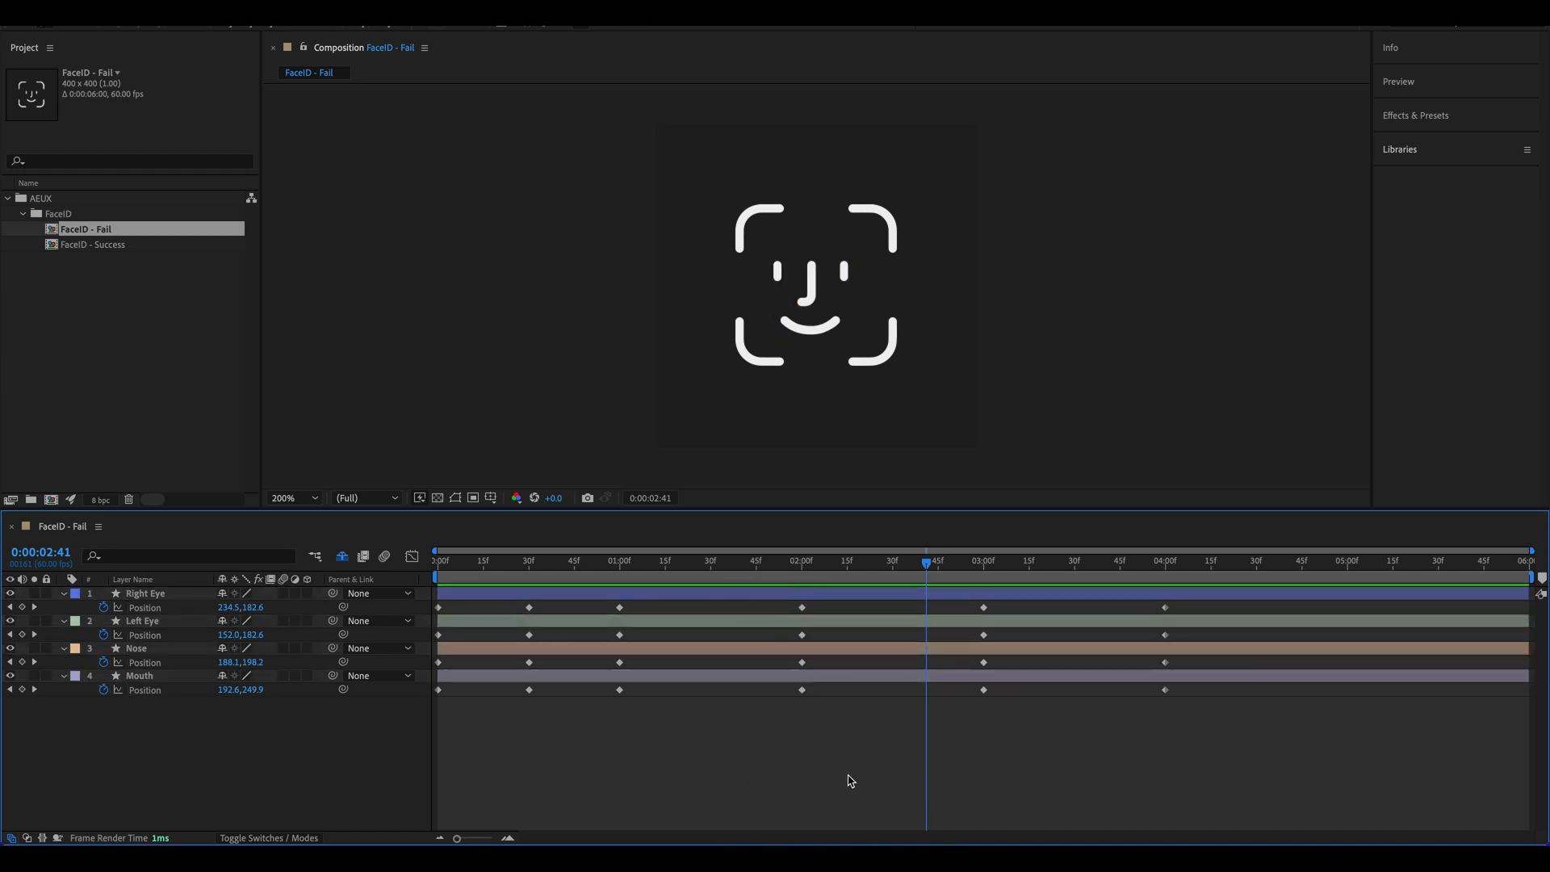
drag(850, 777, 711, 608)
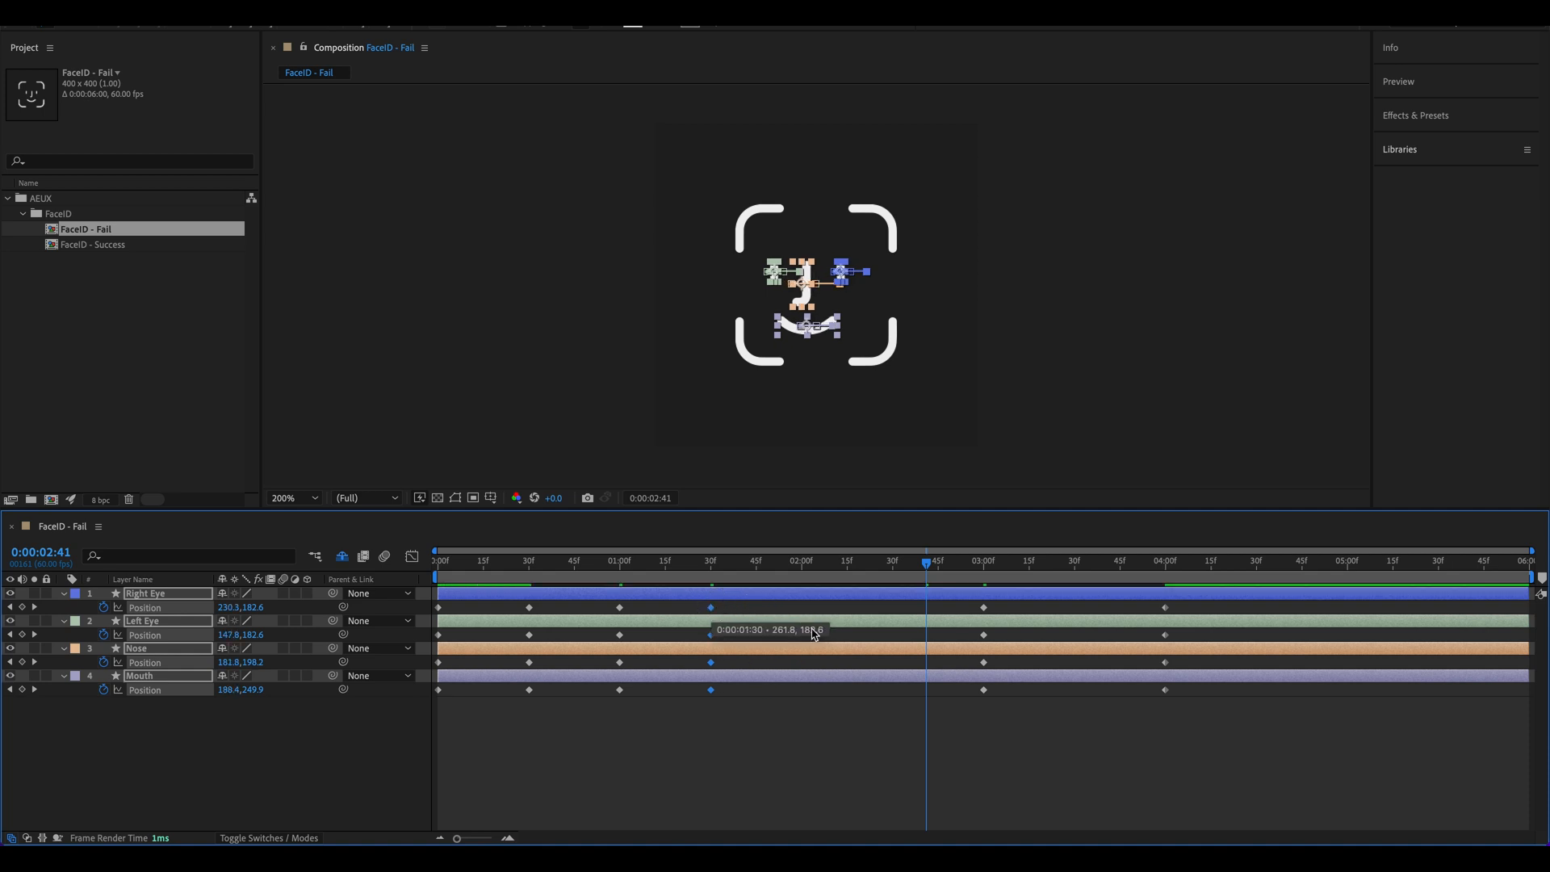
click(1031, 741)
drag(1031, 740, 802, 607)
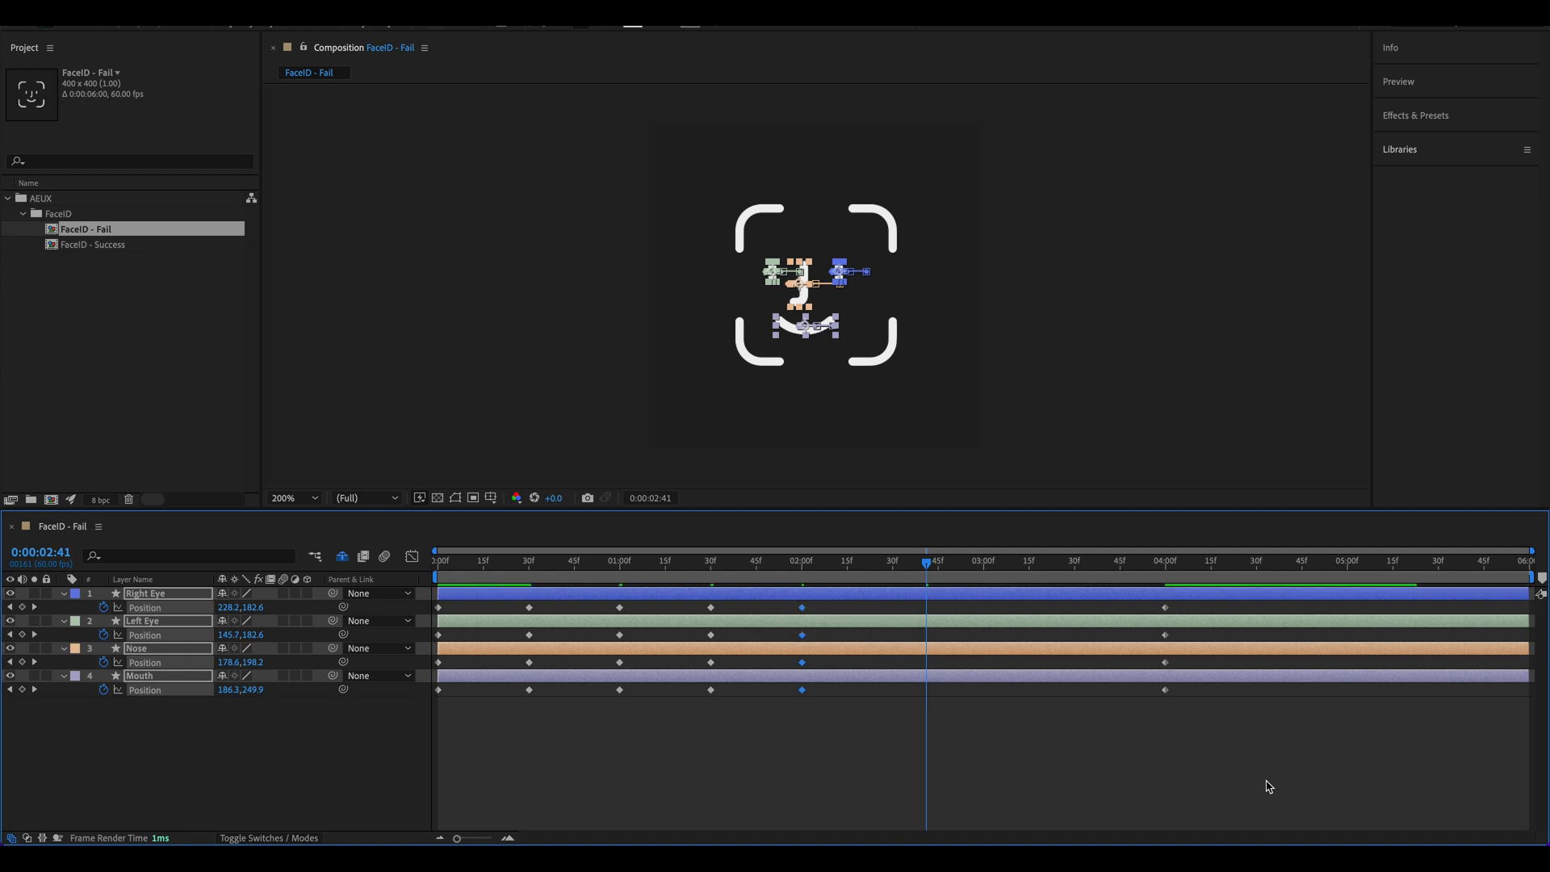
Step: Move the last set of Position keyframes on all four layers to 0:00:02:30
click(1201, 720)
drag(1201, 719, 1132, 588)
drag(1009, 607, 899, 608)
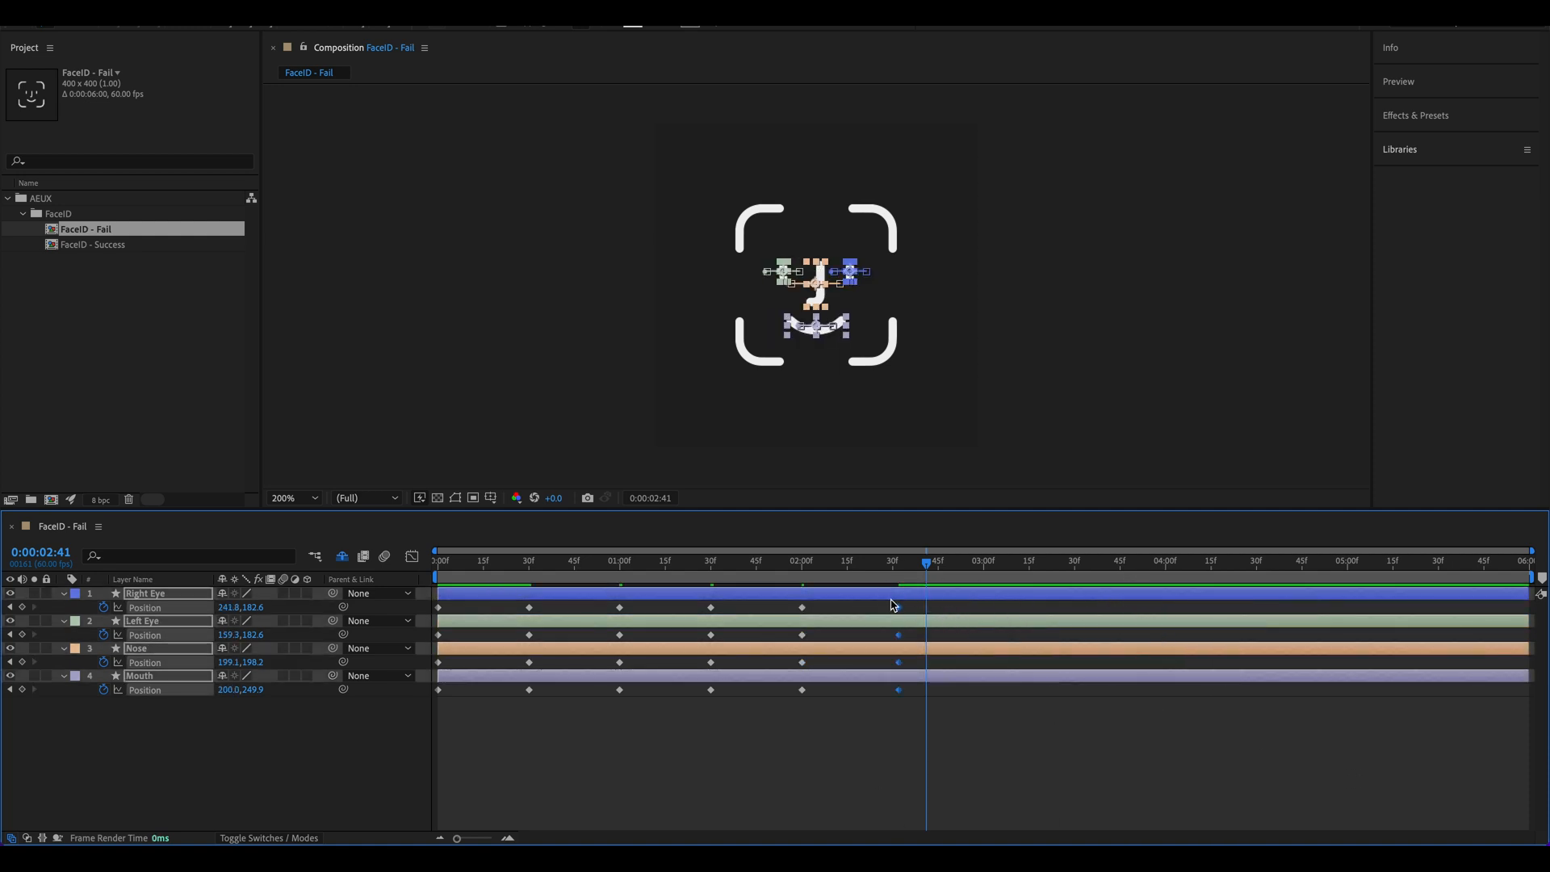
click(889, 612)
drag(889, 607, 894, 690)
click(1000, 618)
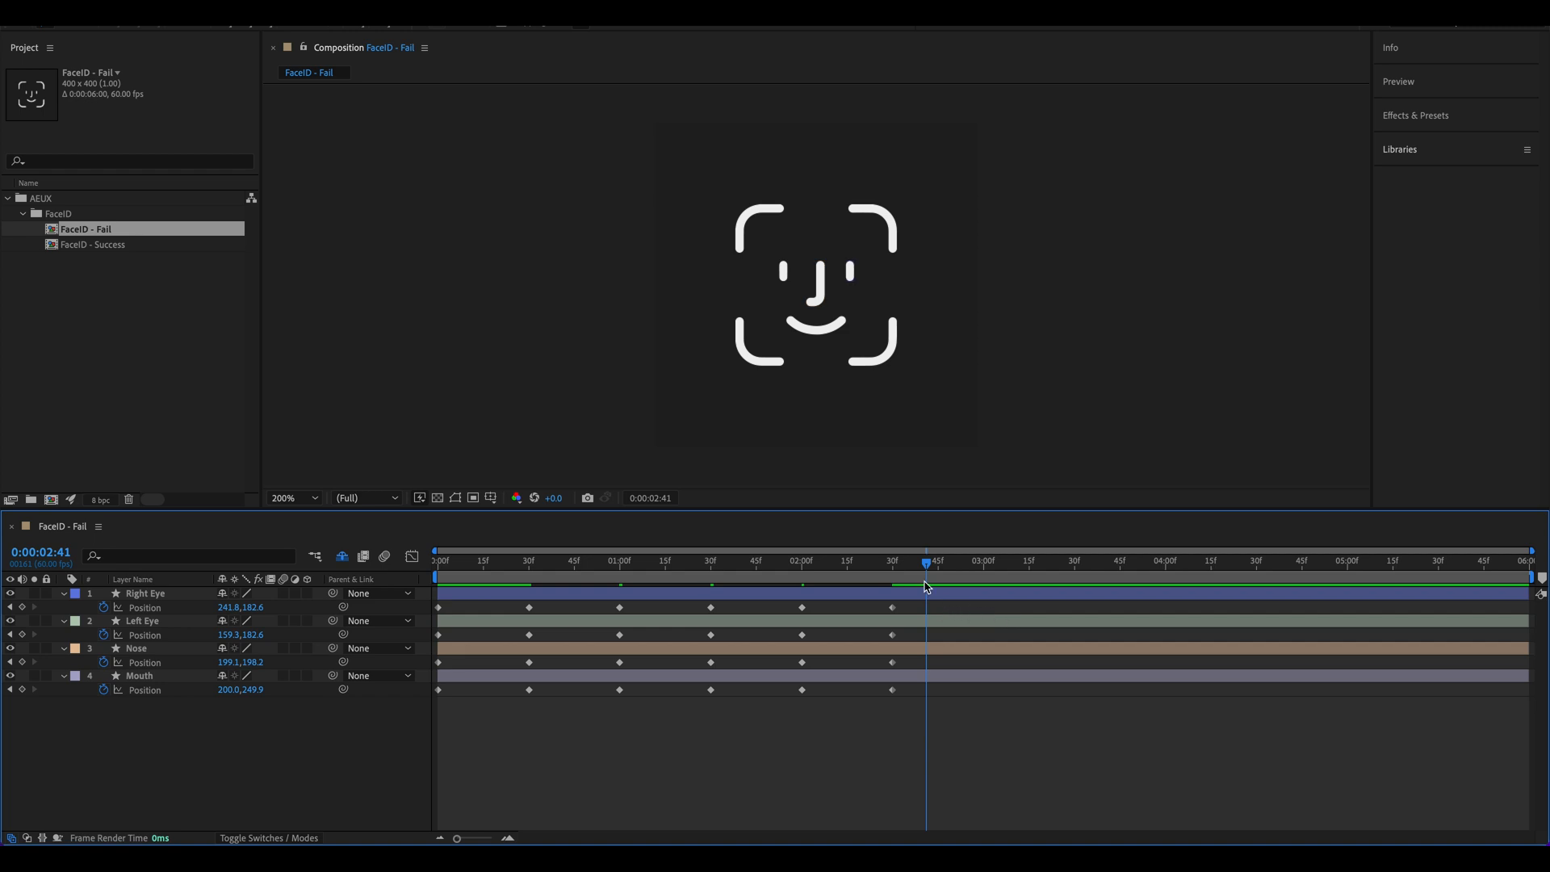
Step: Preview the retimed head shake and set the composition's duration to 0:00:03:00
key(space)
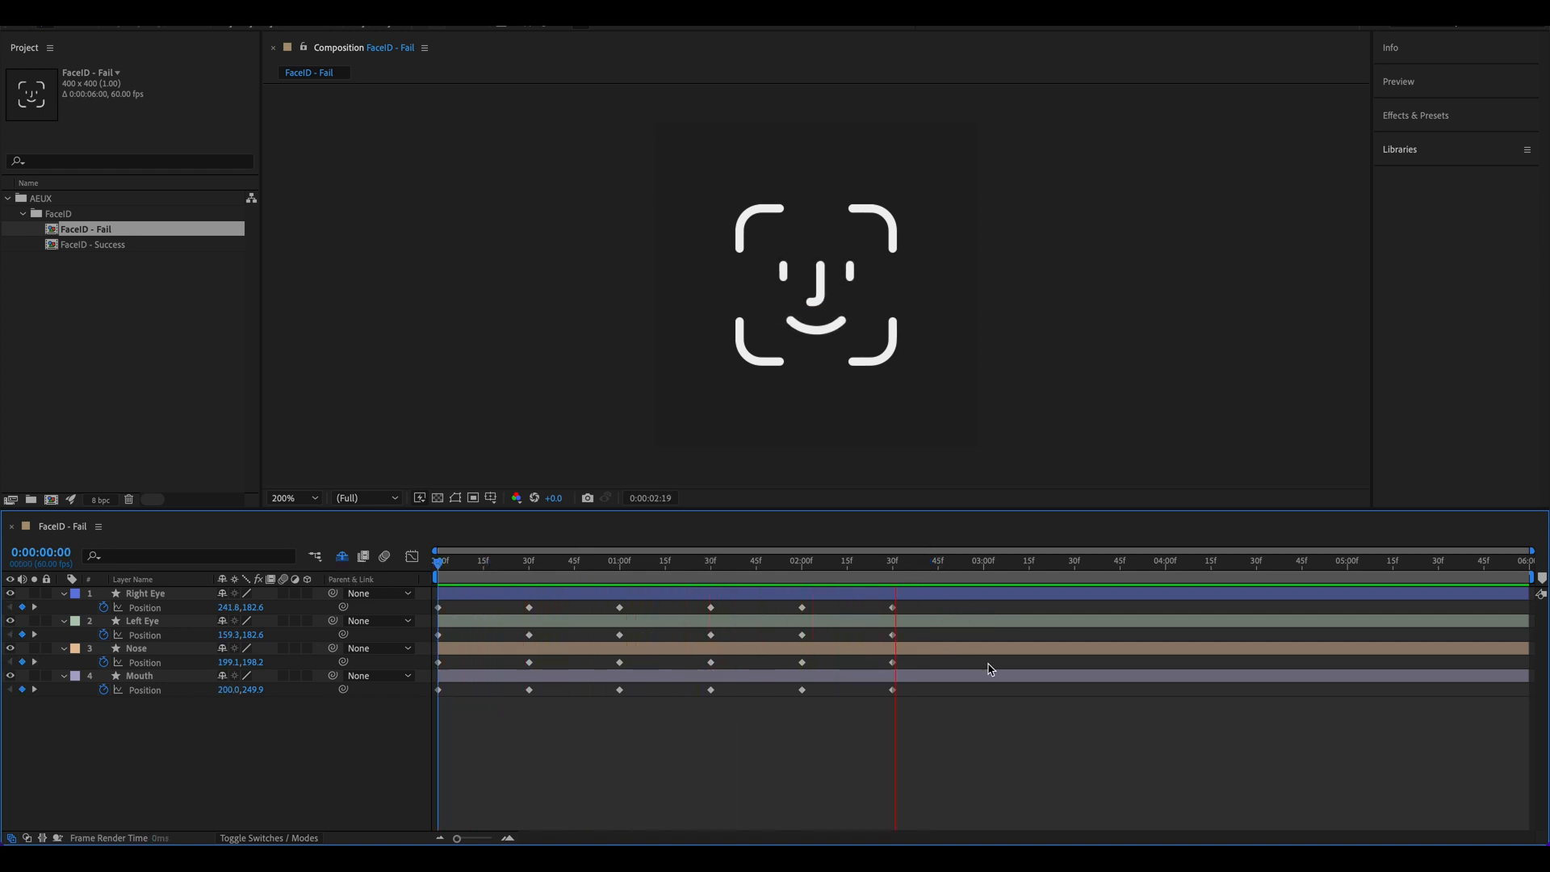
key(space)
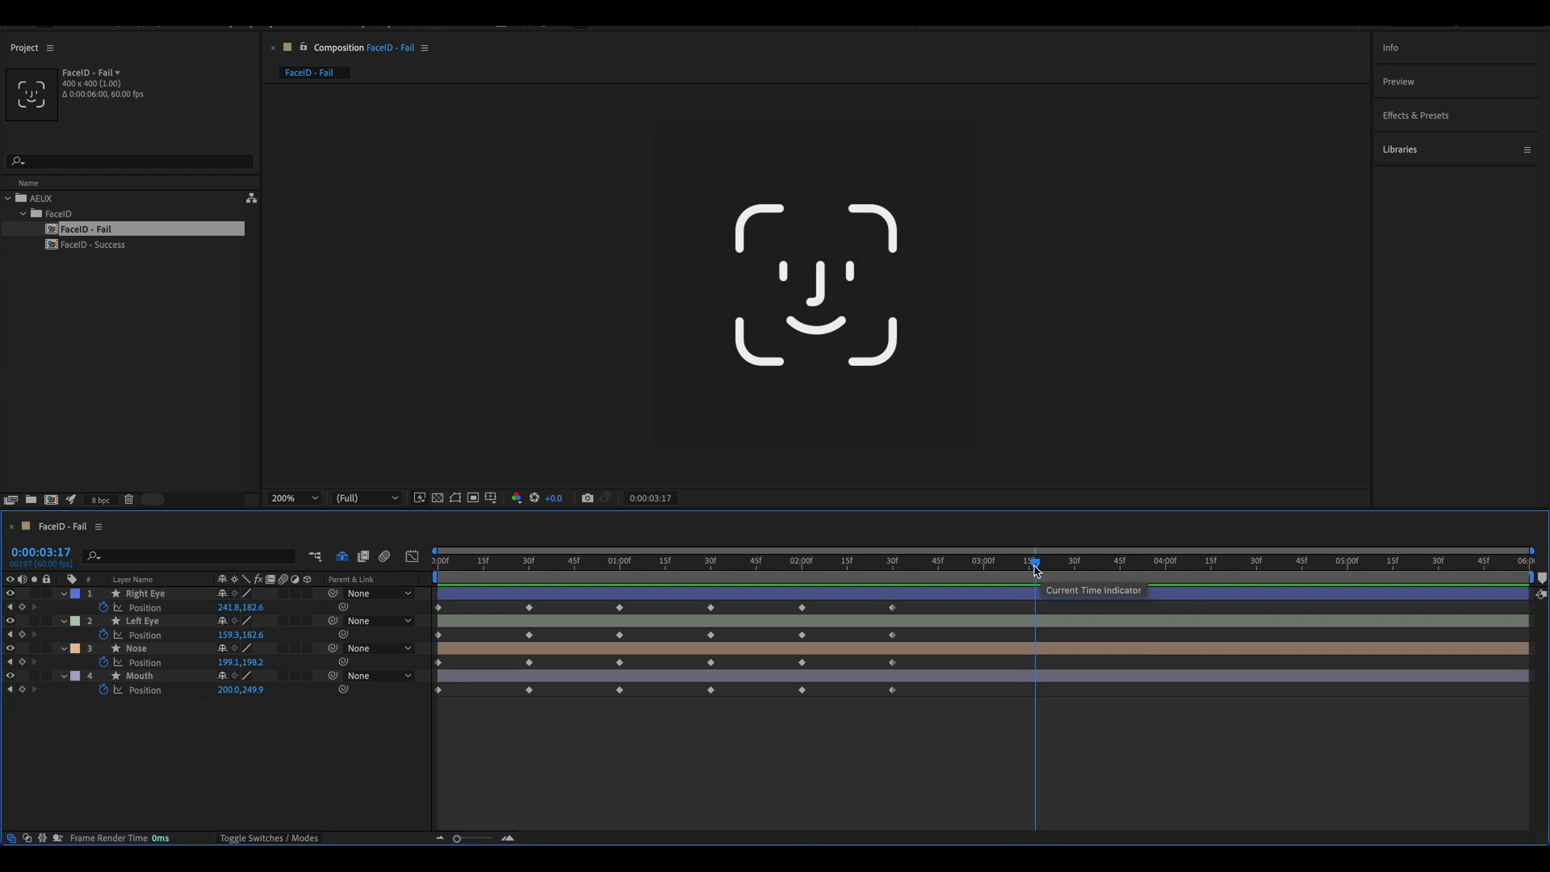
key(super+k)
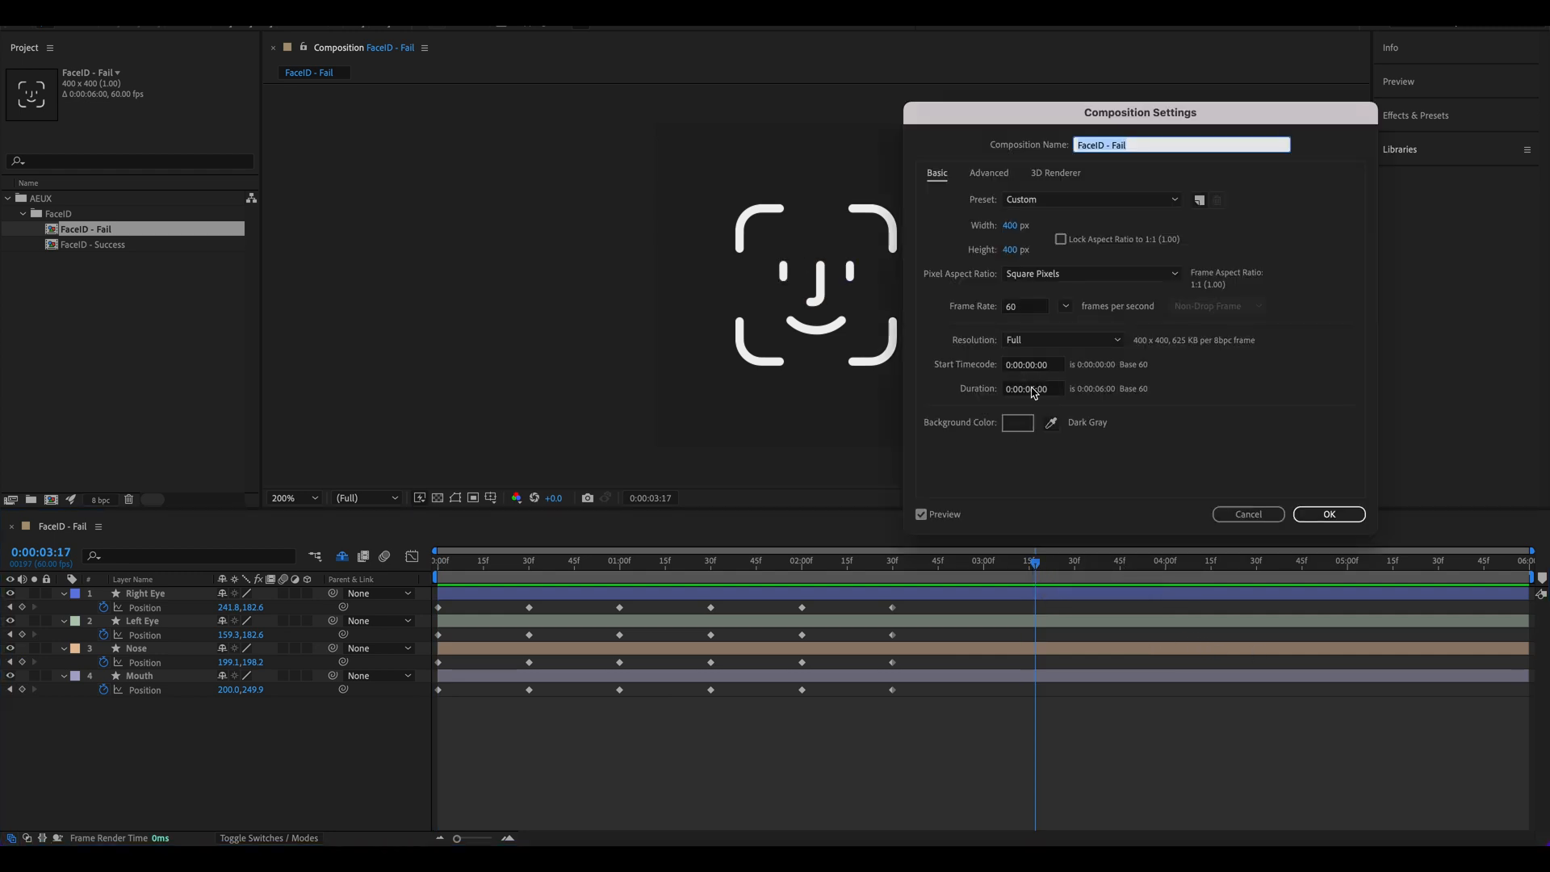
click(1033, 391)
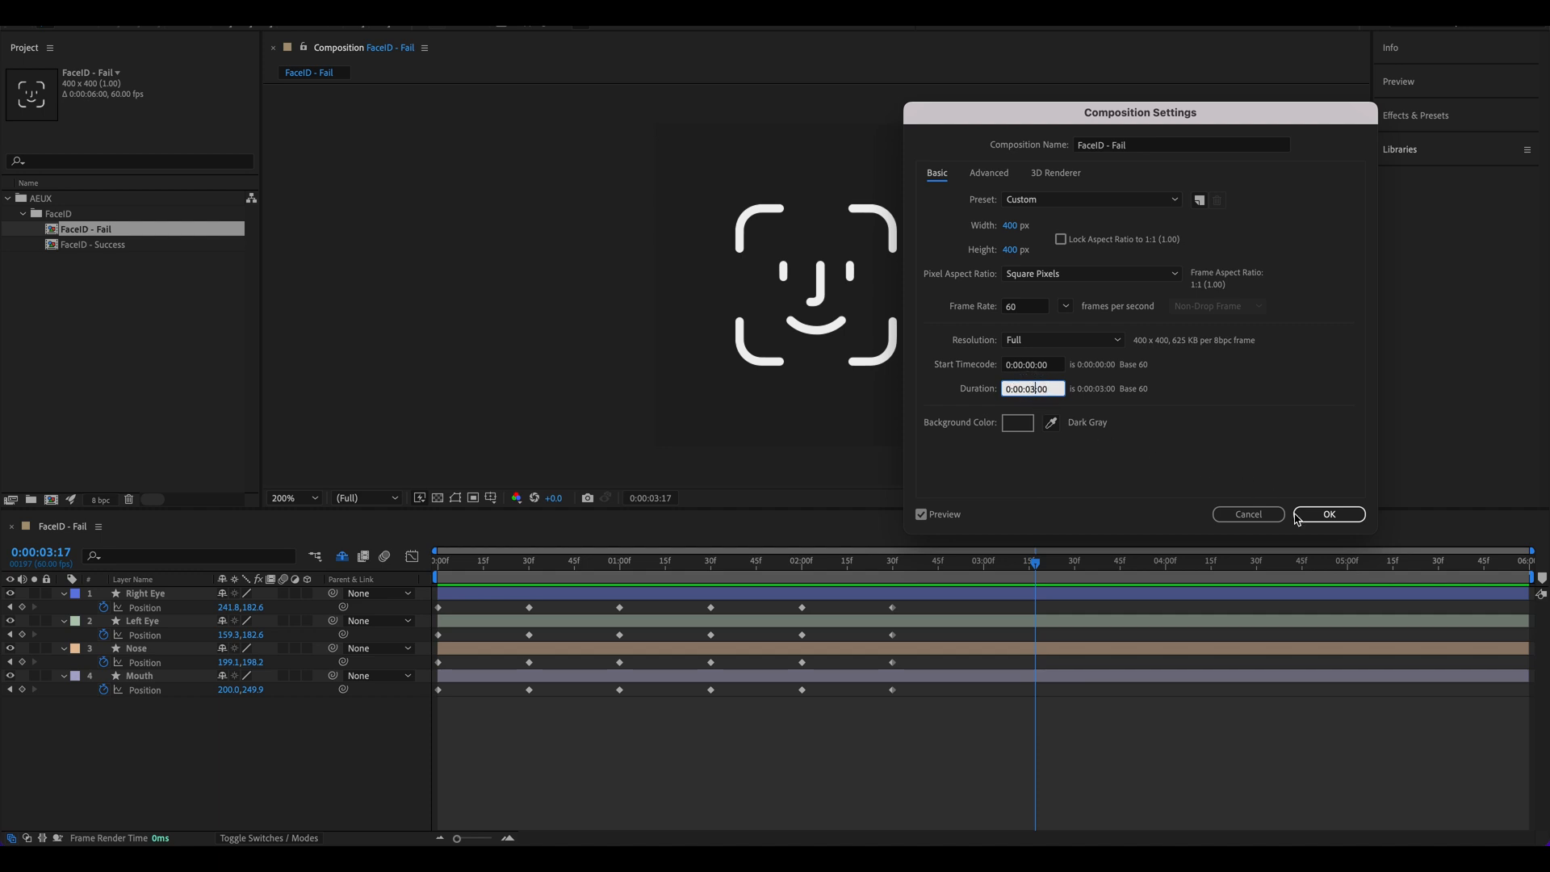
click(1298, 517)
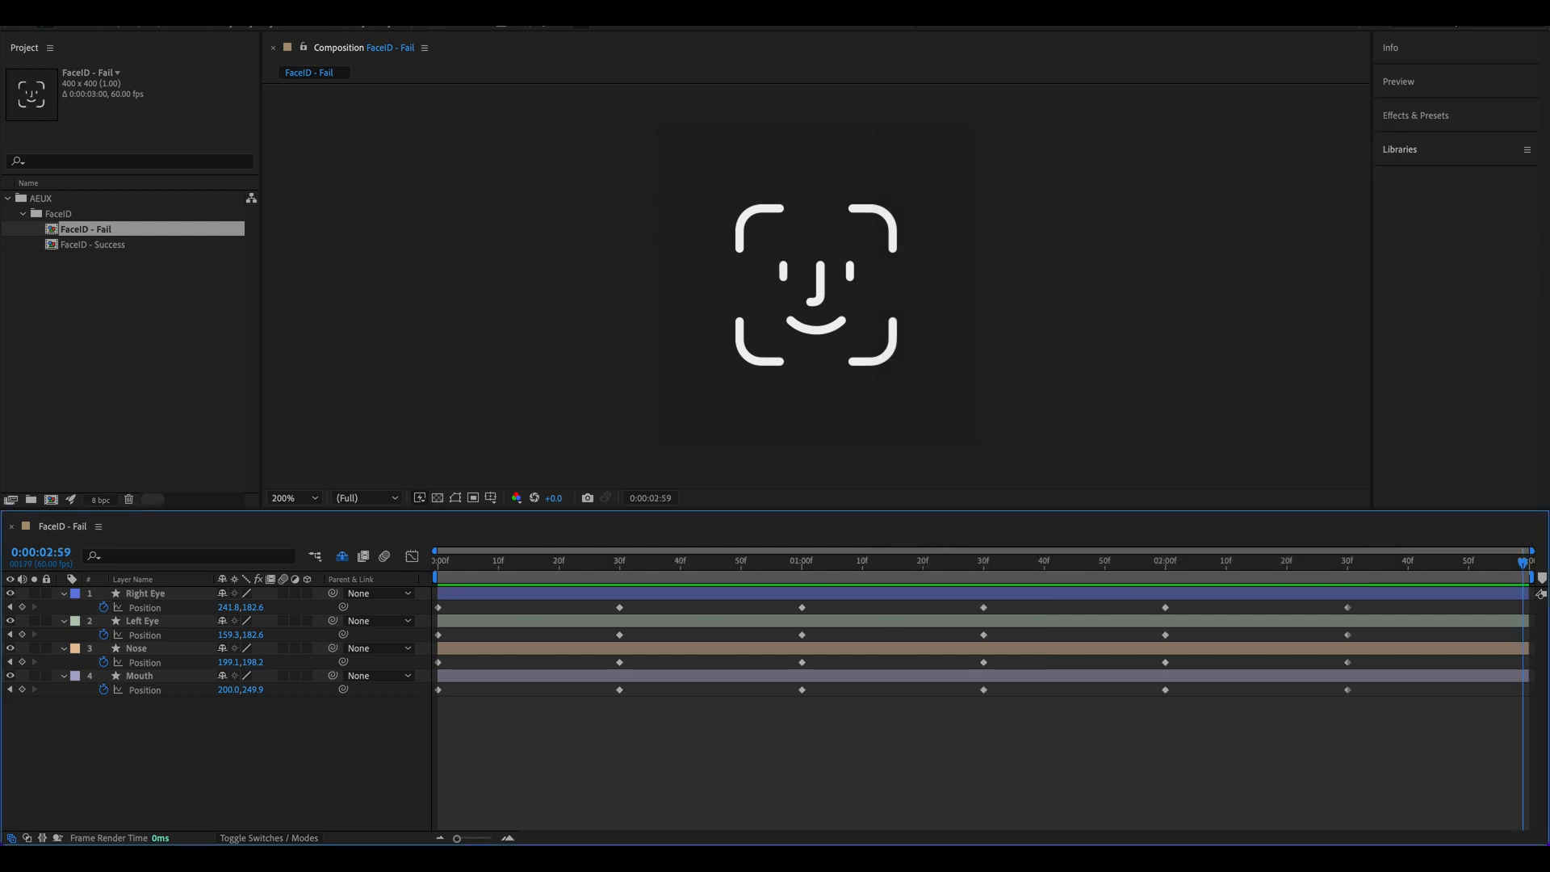
Step: Move the second set of Position keyframes on all four face layers to 0:00:00:20
drag(1124, 571, 561, 567)
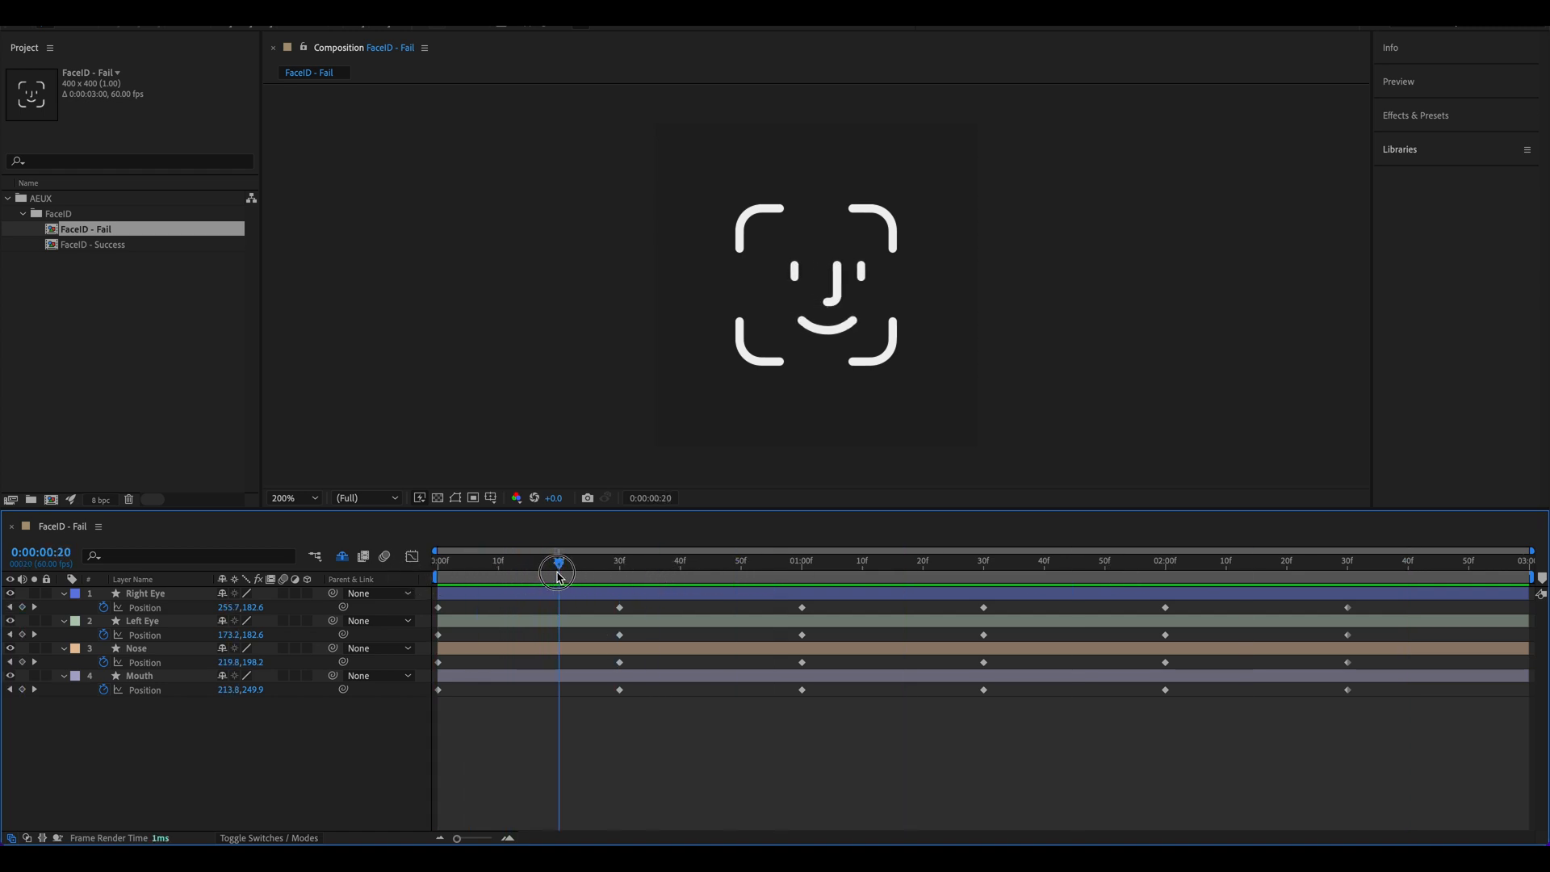
drag(639, 705, 560, 607)
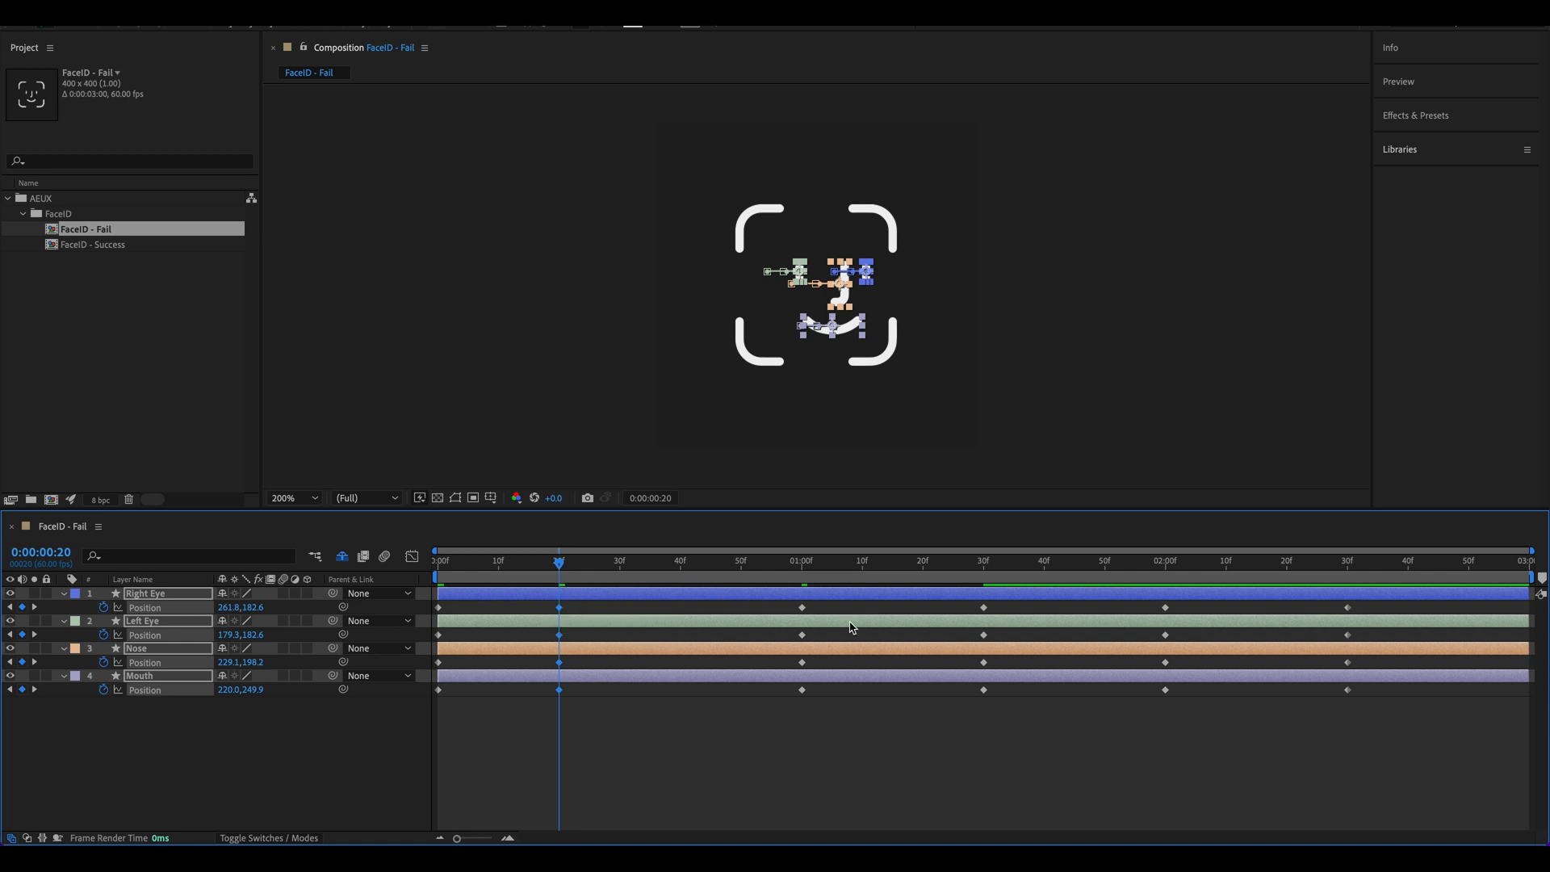
drag(864, 742, 796, 739)
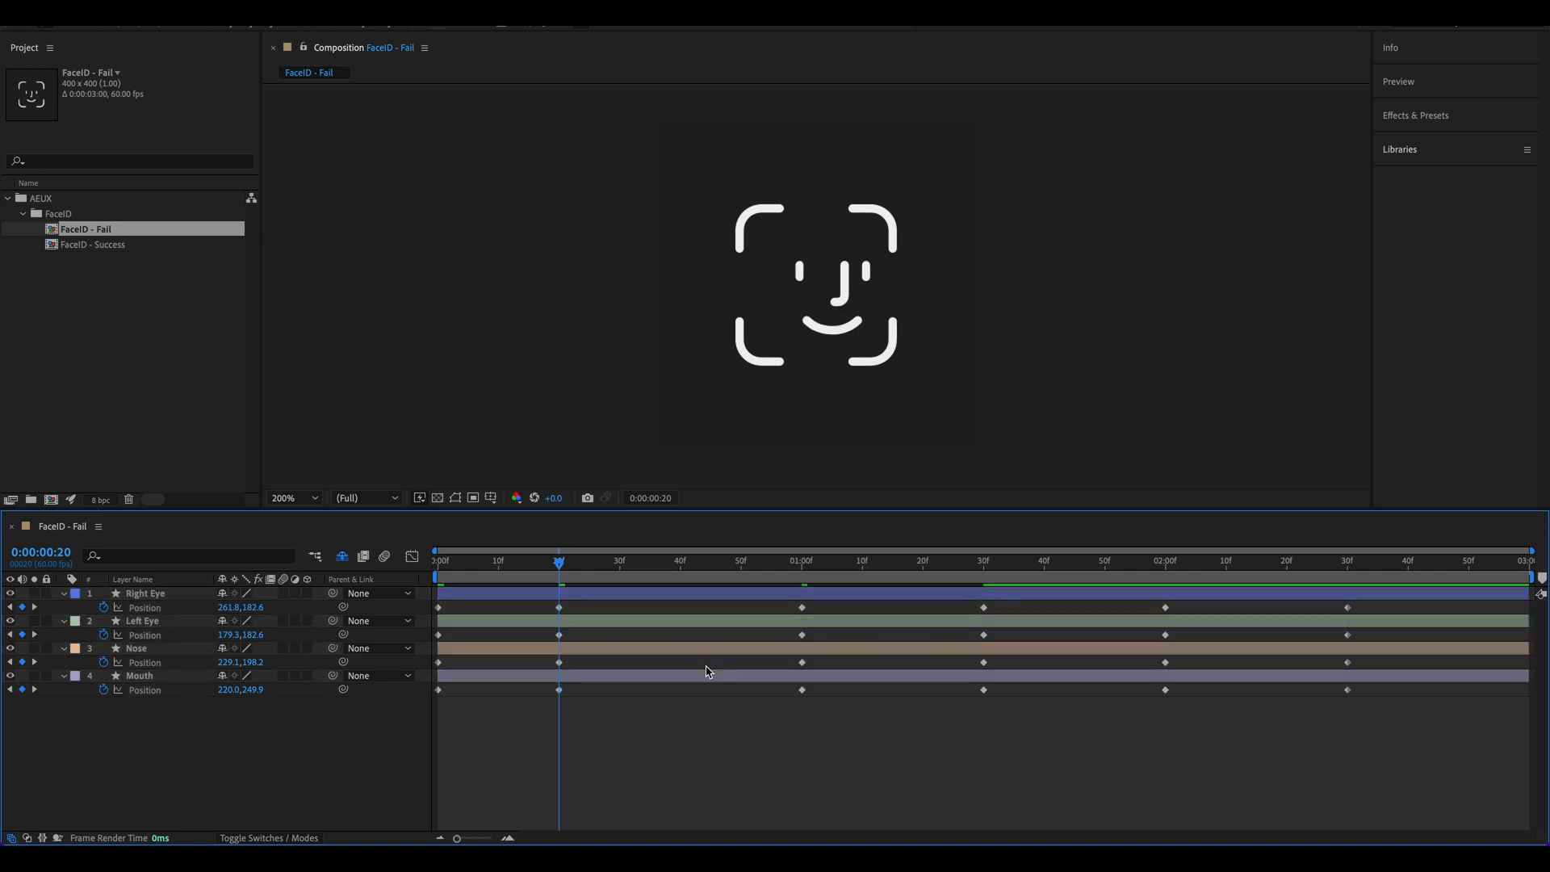
Step: Move the fifth set of Position keyframes on all four layers to 0:00:01:50 and the last set to 0:00:02:00
drag(555, 565, 914, 601)
drag(969, 598, 1105, 573)
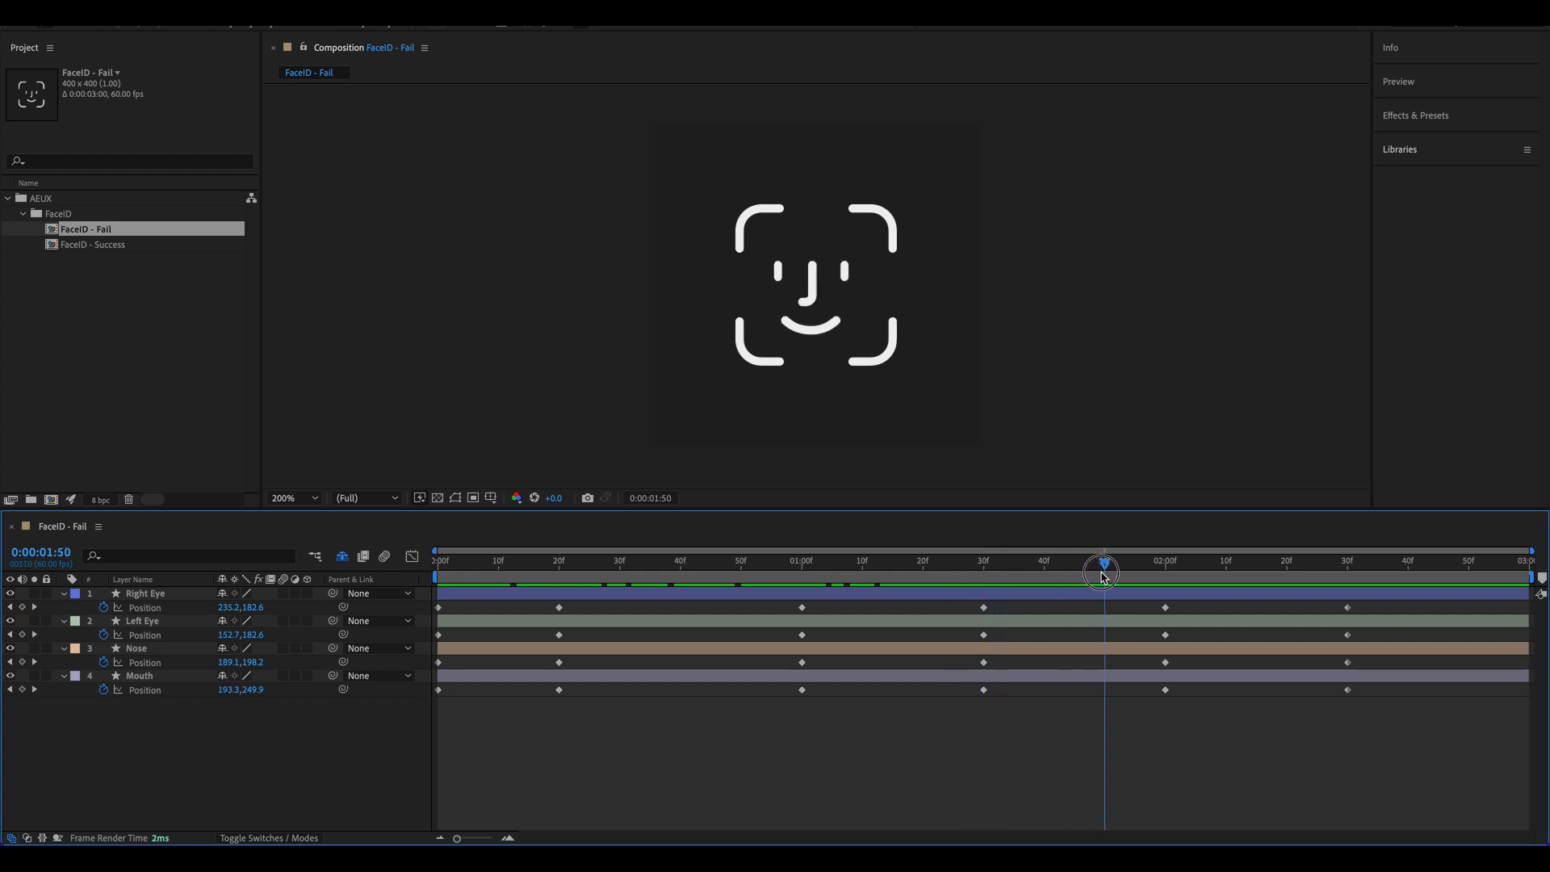
drag(1180, 706, 1105, 607)
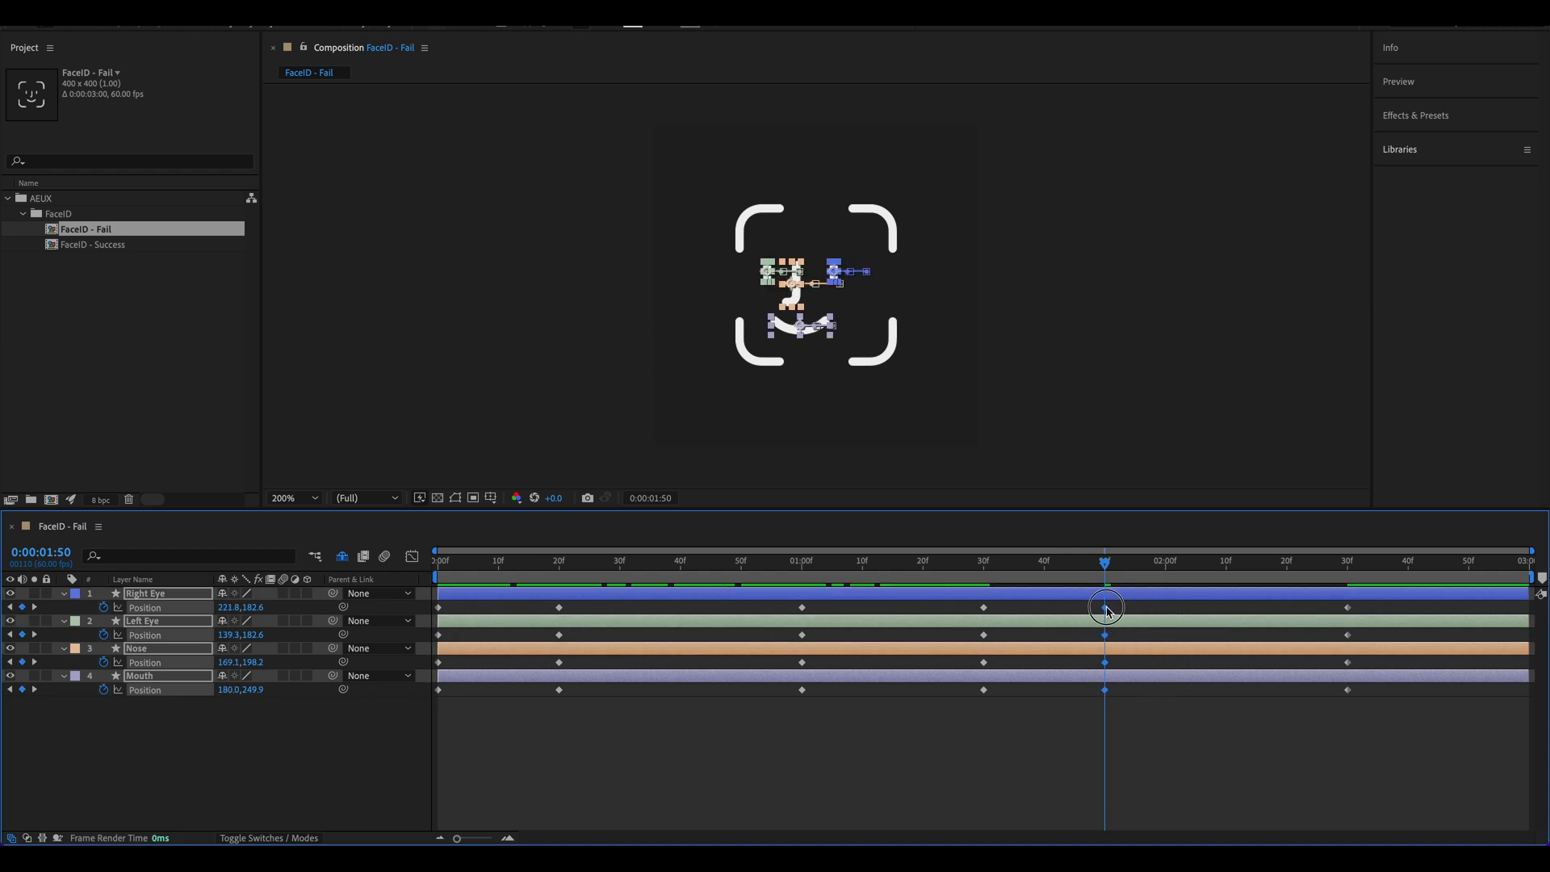
drag(1324, 604, 1167, 686)
Step: Preview the tightened head shake from the start of the FaceID - Fail composition, then return to 0:00:00:00
drag(1090, 570, 437, 565)
click(1076, 371)
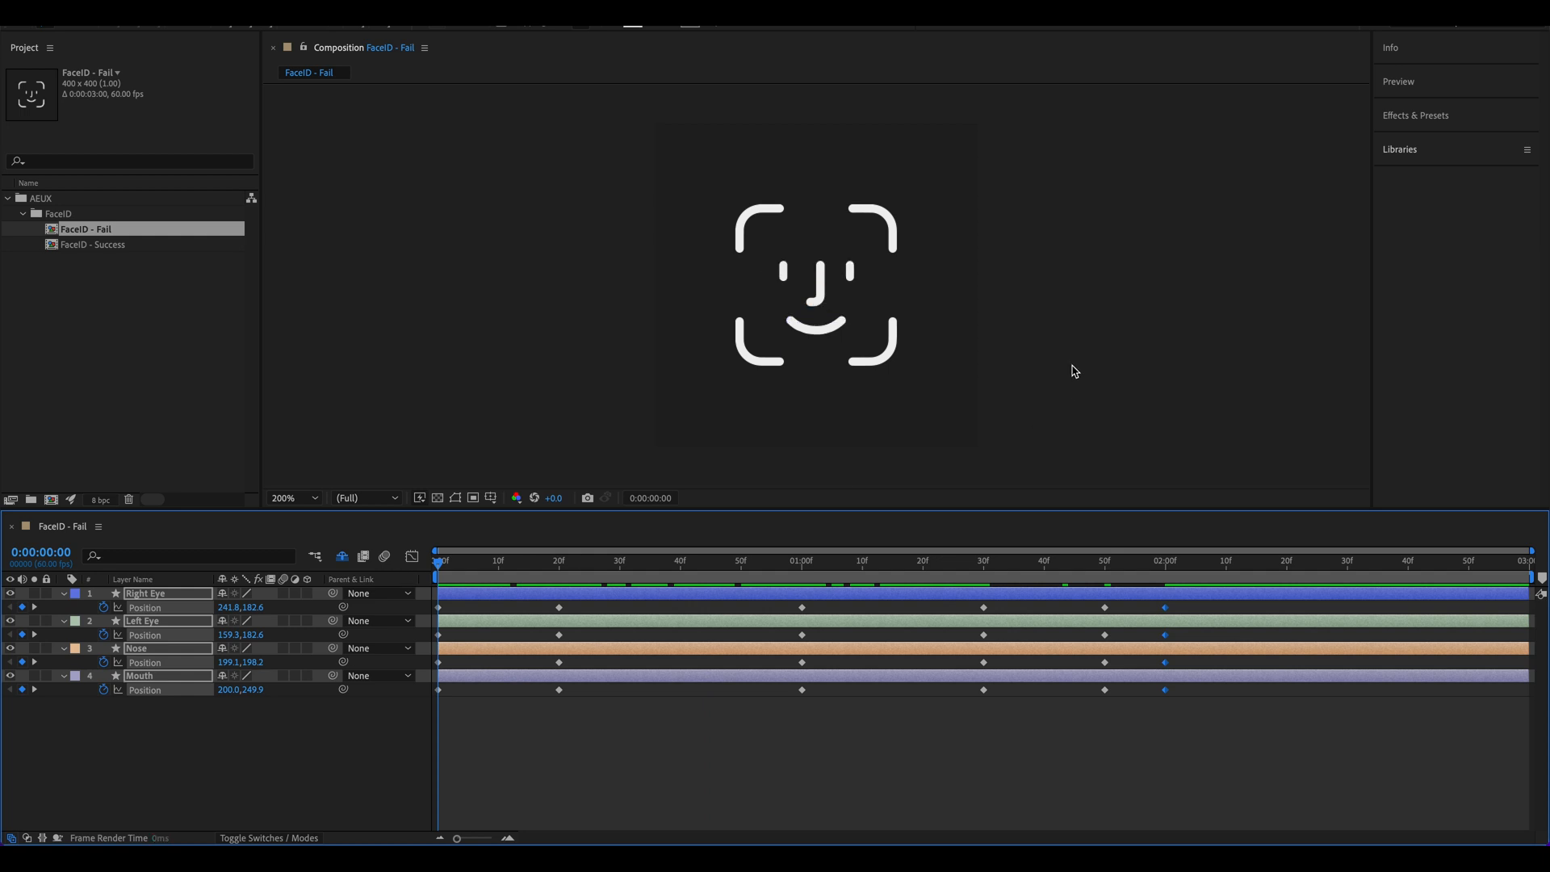
click(1079, 356)
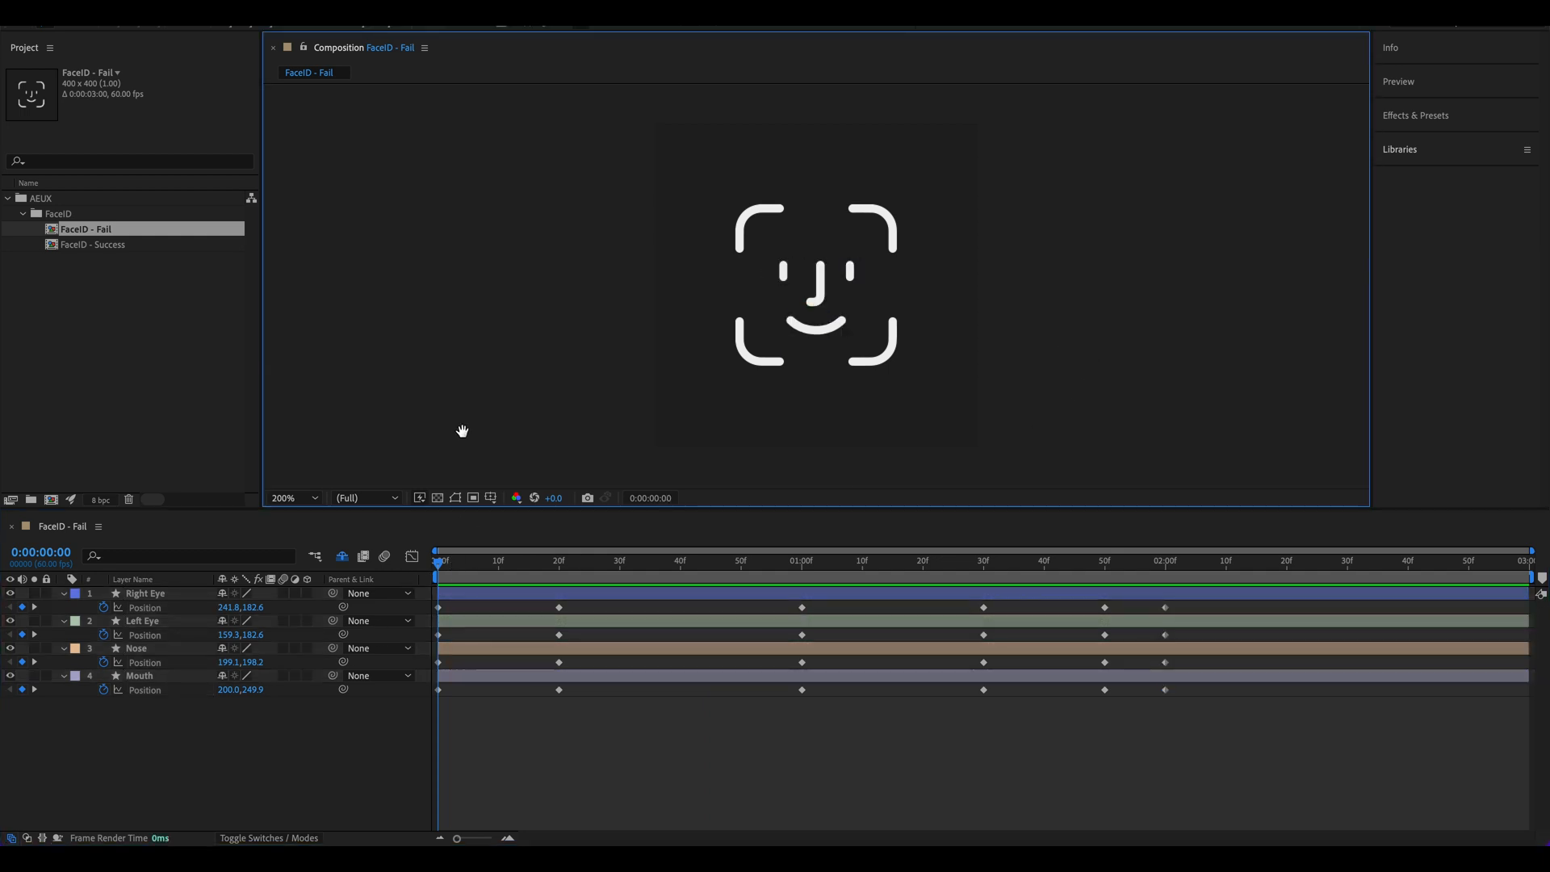
key(space)
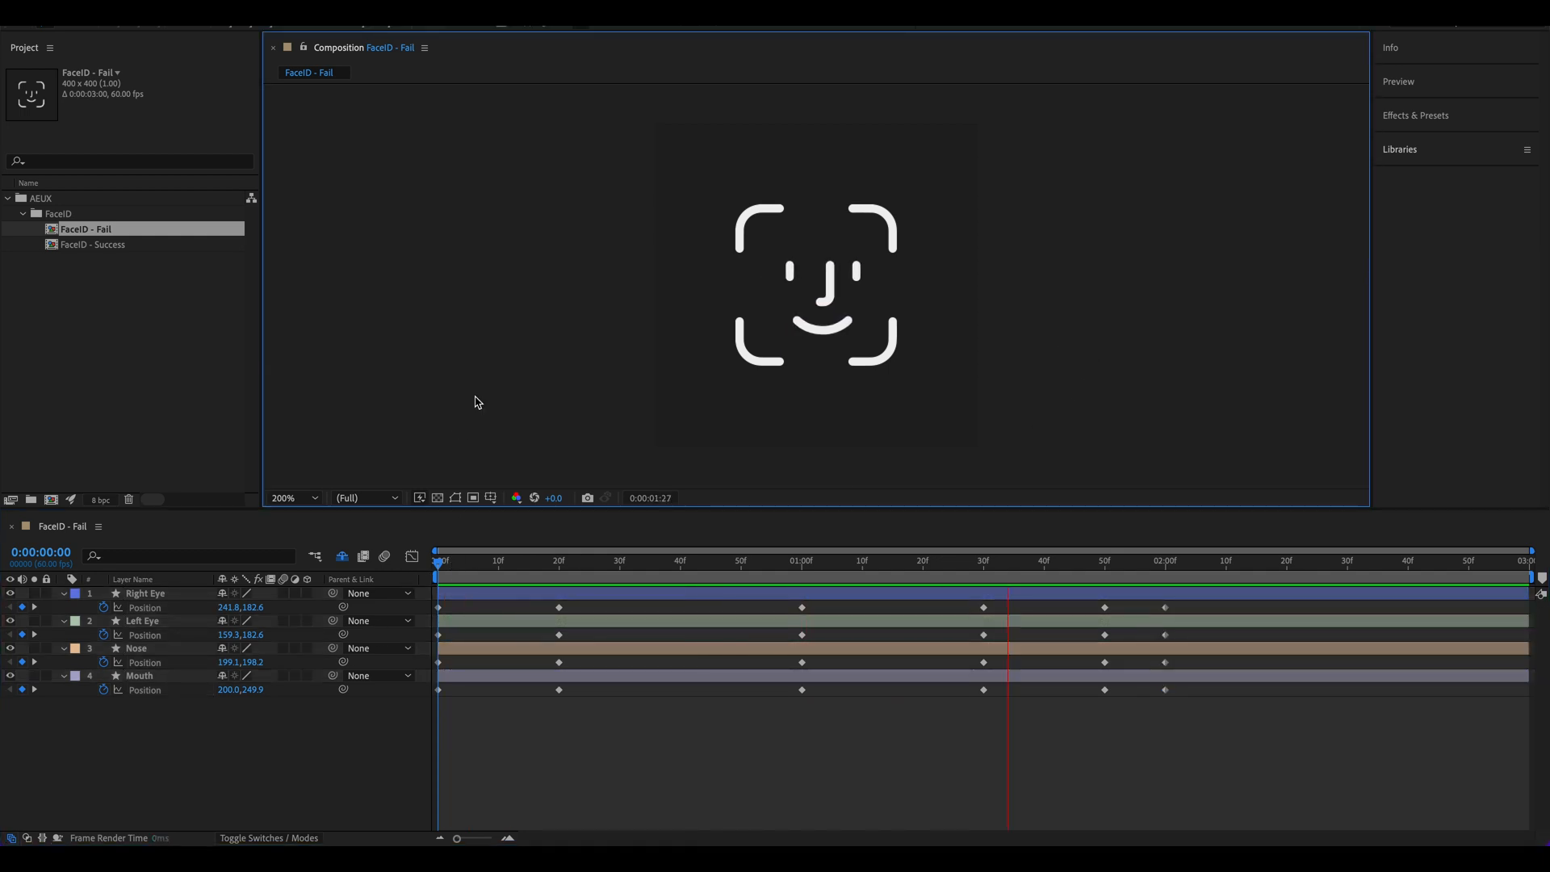
key(space)
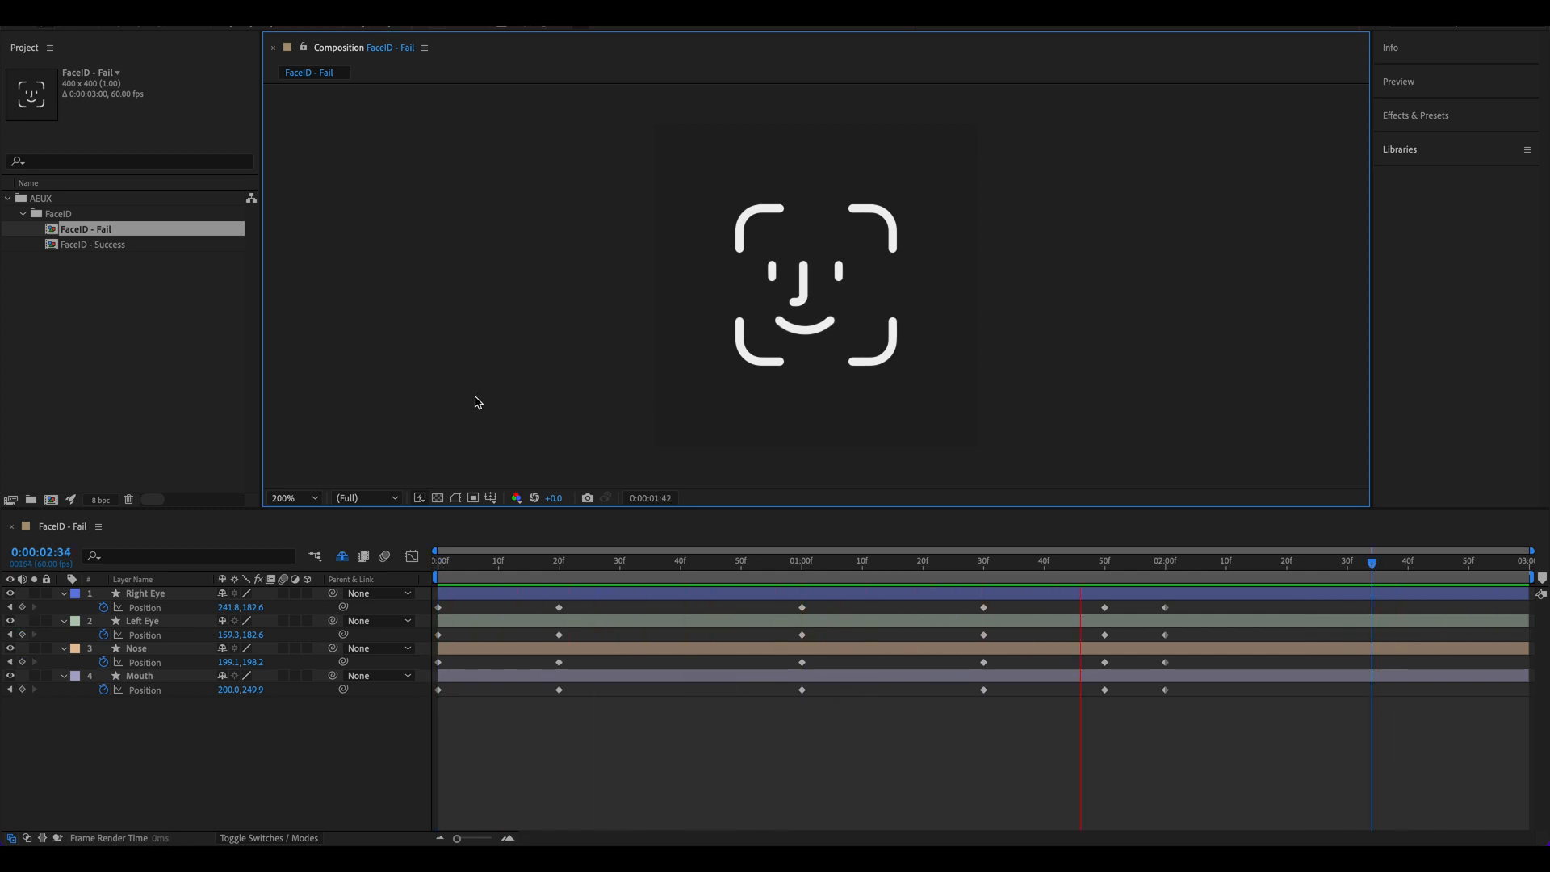
key(space)
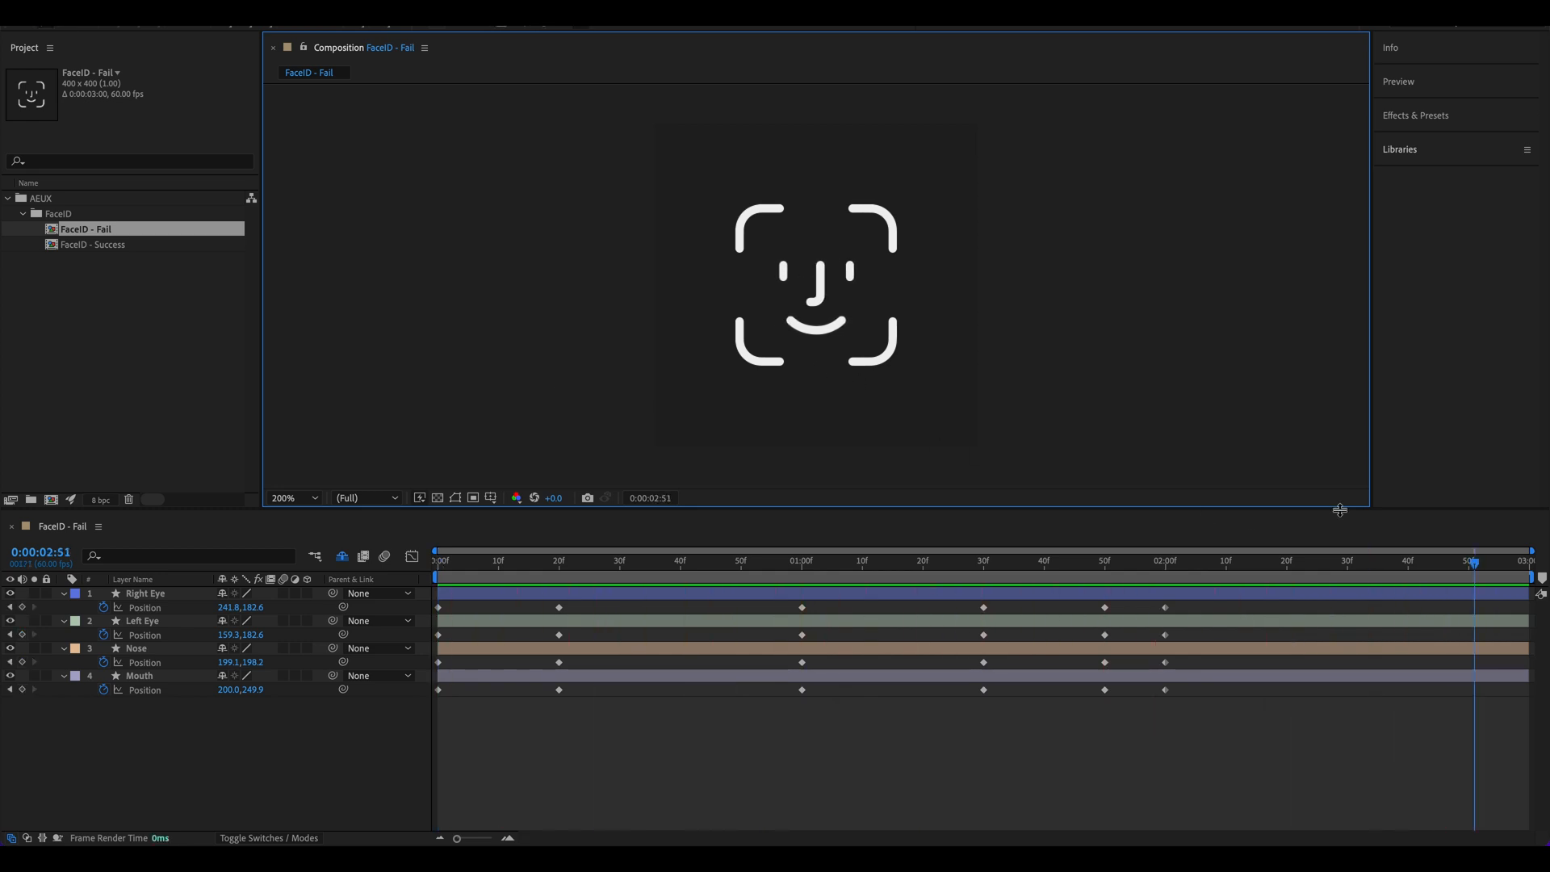
drag(1471, 572, 428, 566)
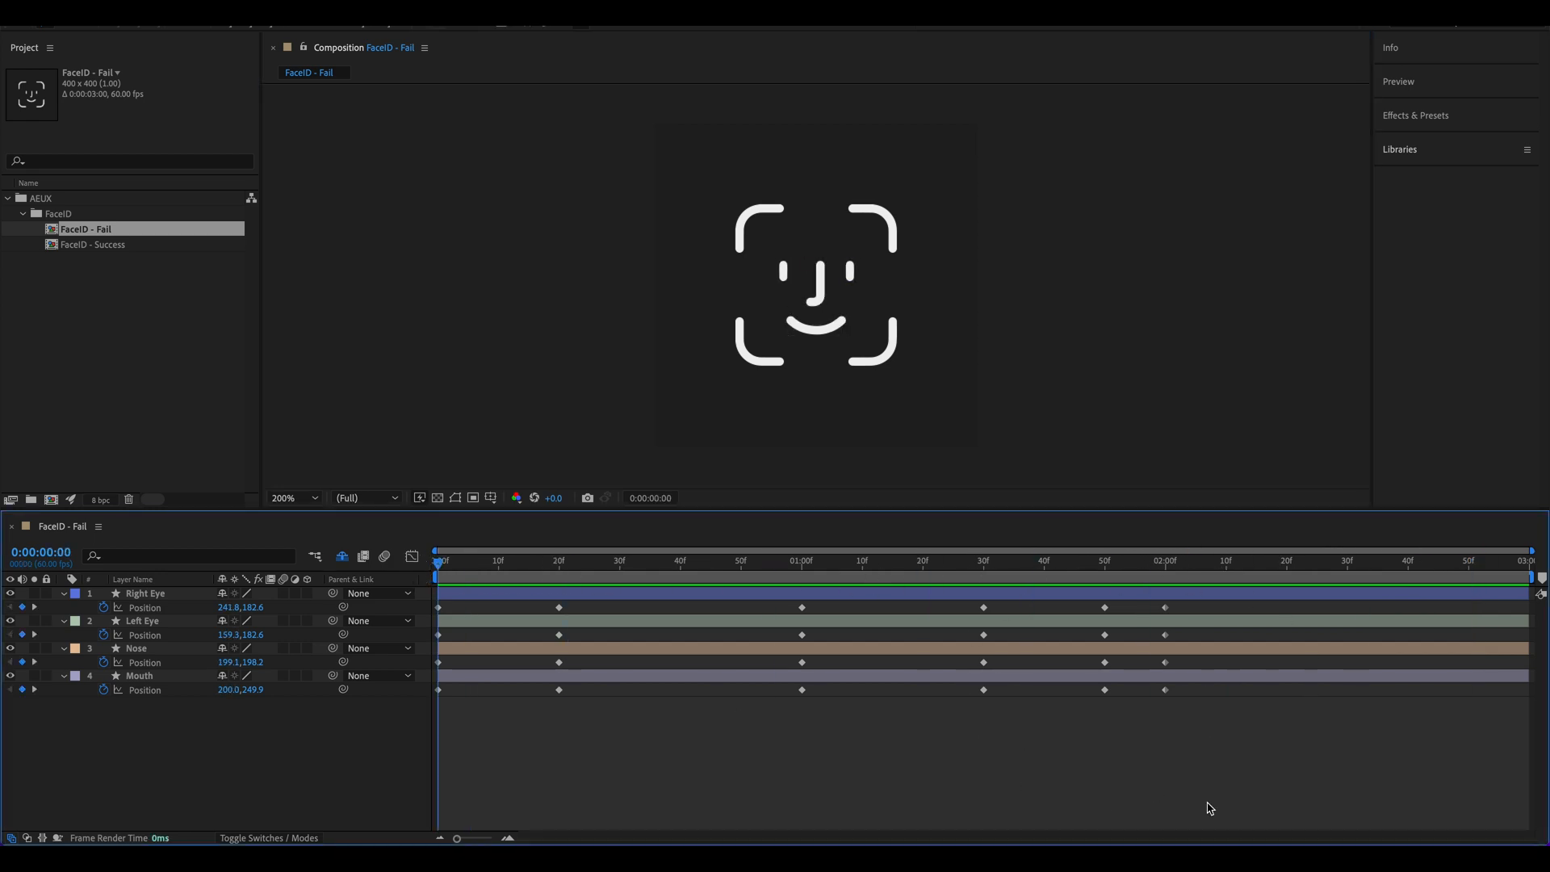
Step: With all Position keyframes selected, switch to Figma and change the Smart animate easing of variant 3's delayed transition to Custom bezier
drag(1294, 754, 434, 599)
mouse_move(589, 864)
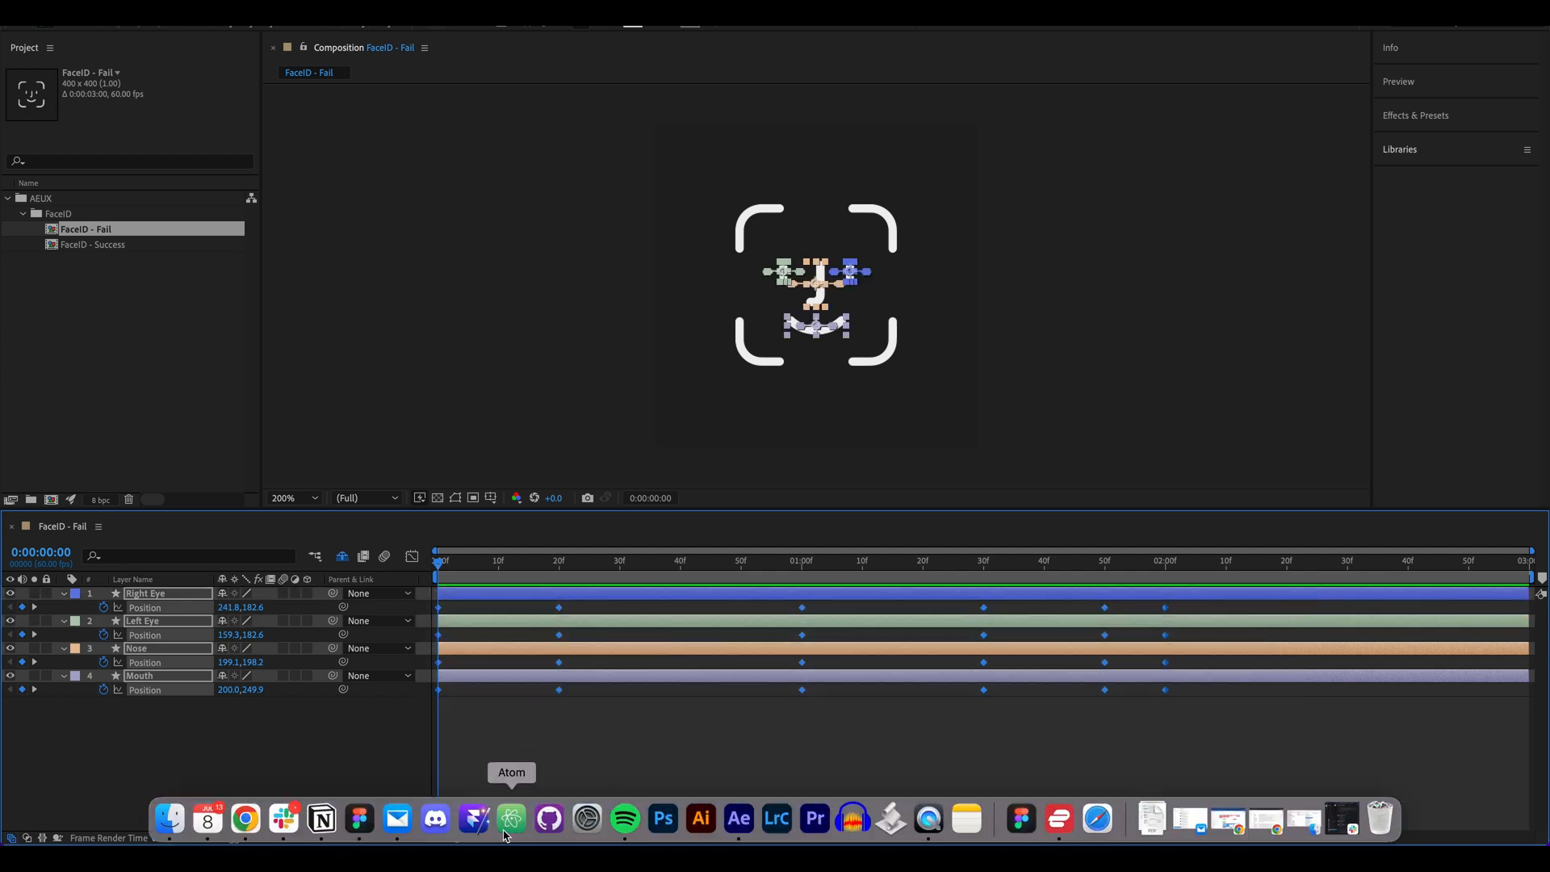
click(359, 820)
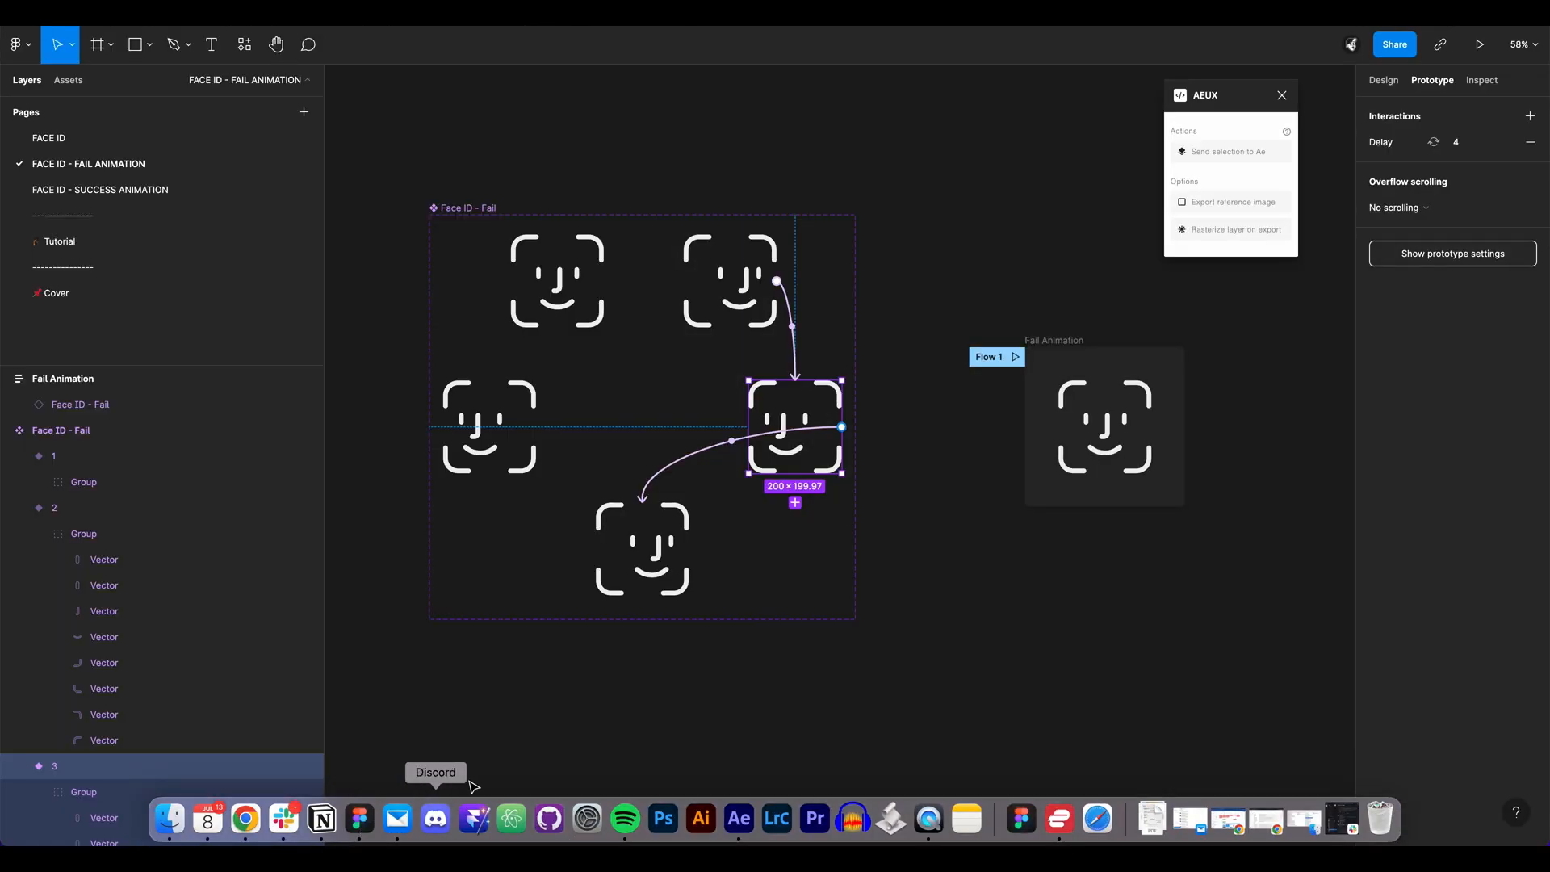
click(692, 465)
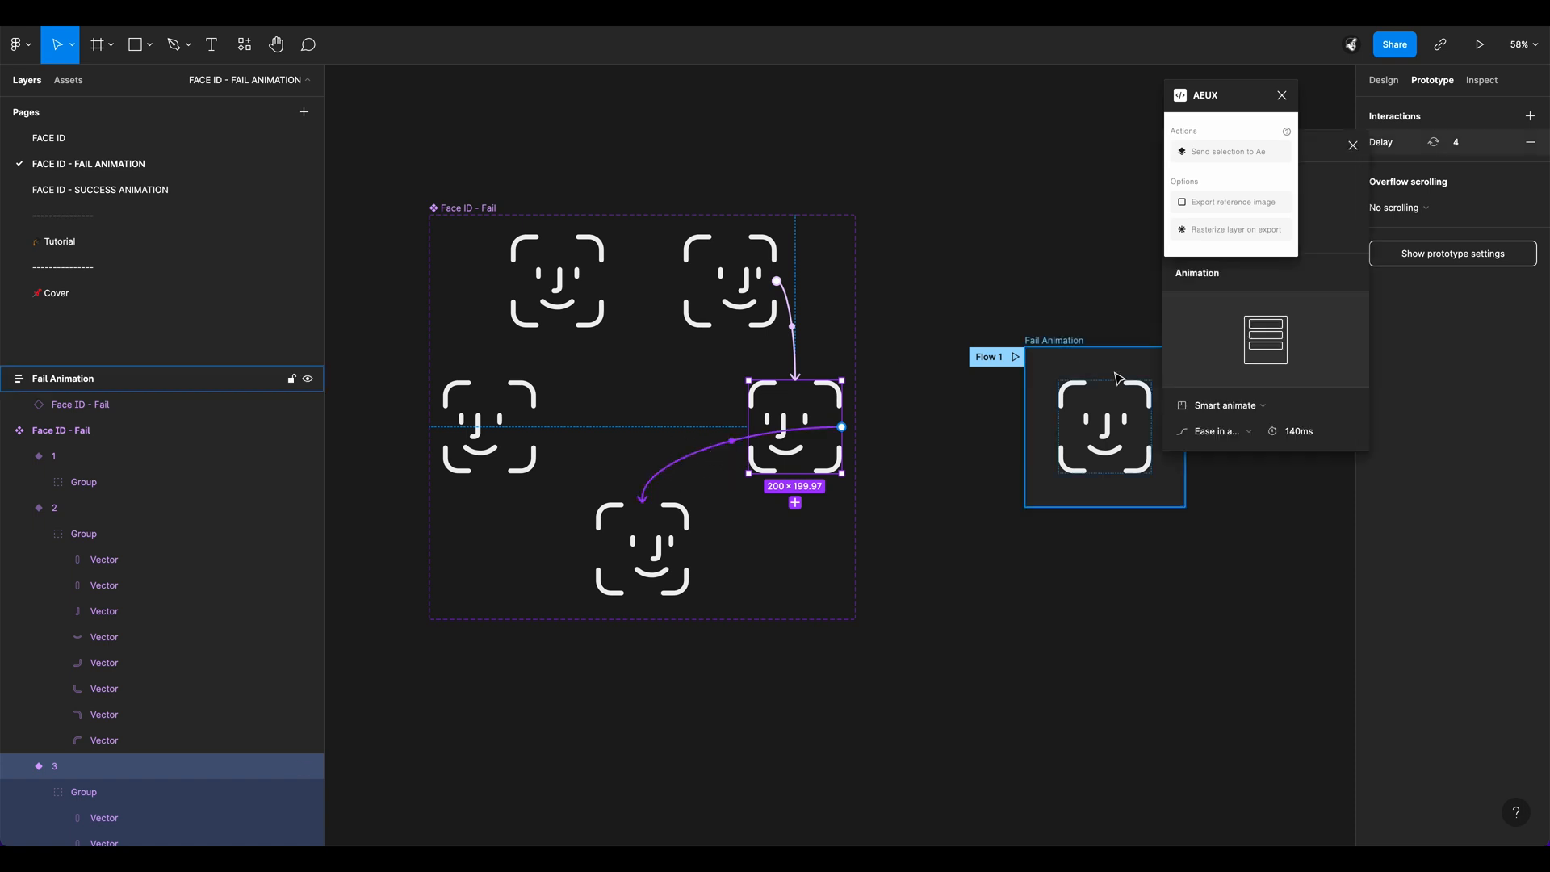
click(1250, 431)
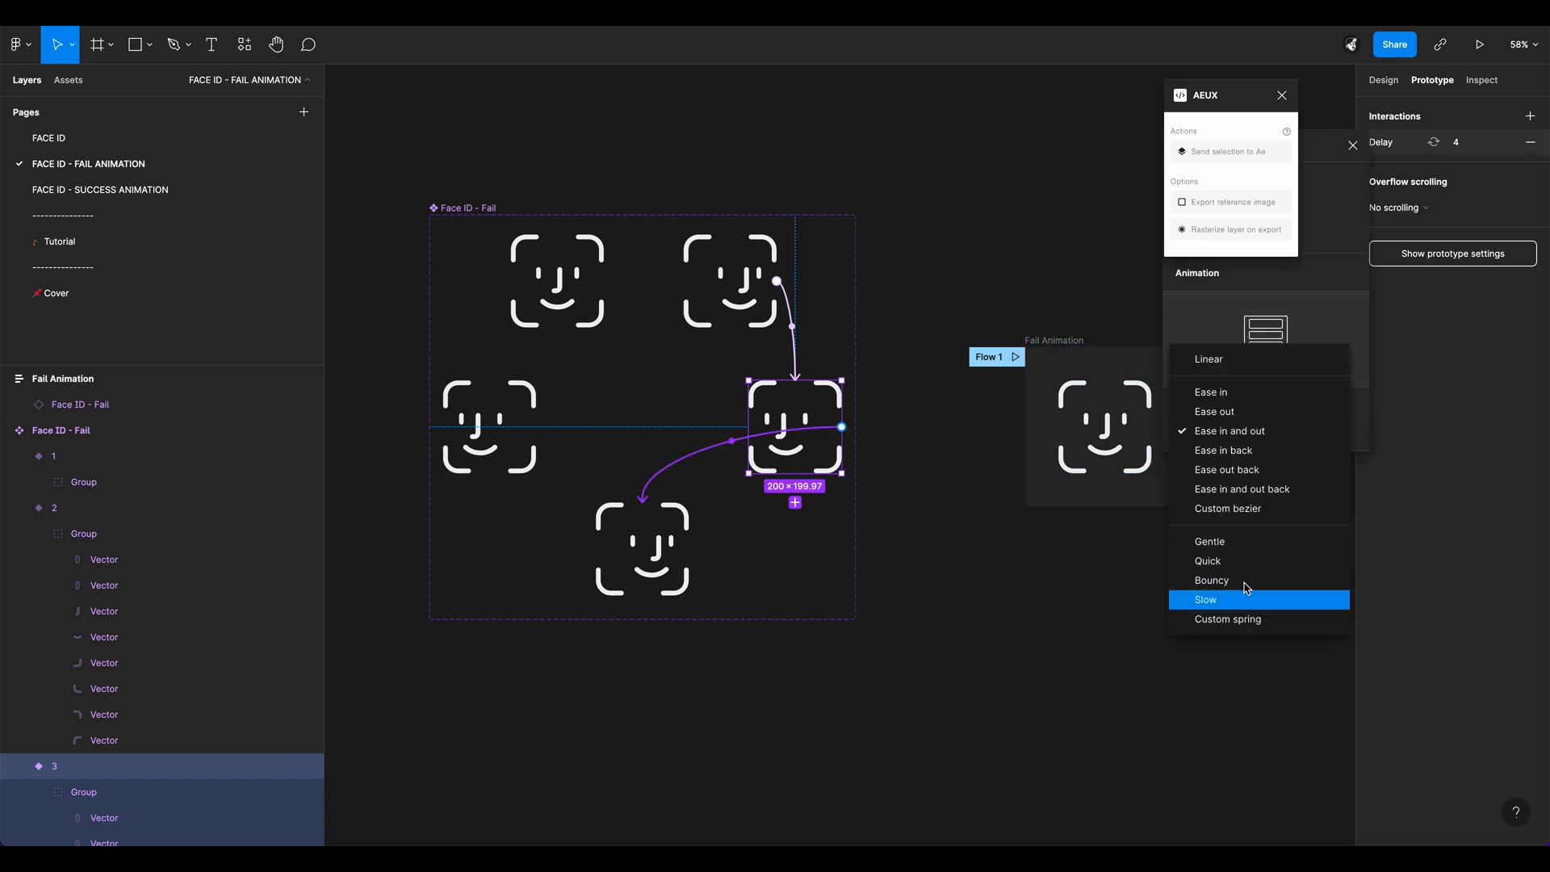
click(1243, 509)
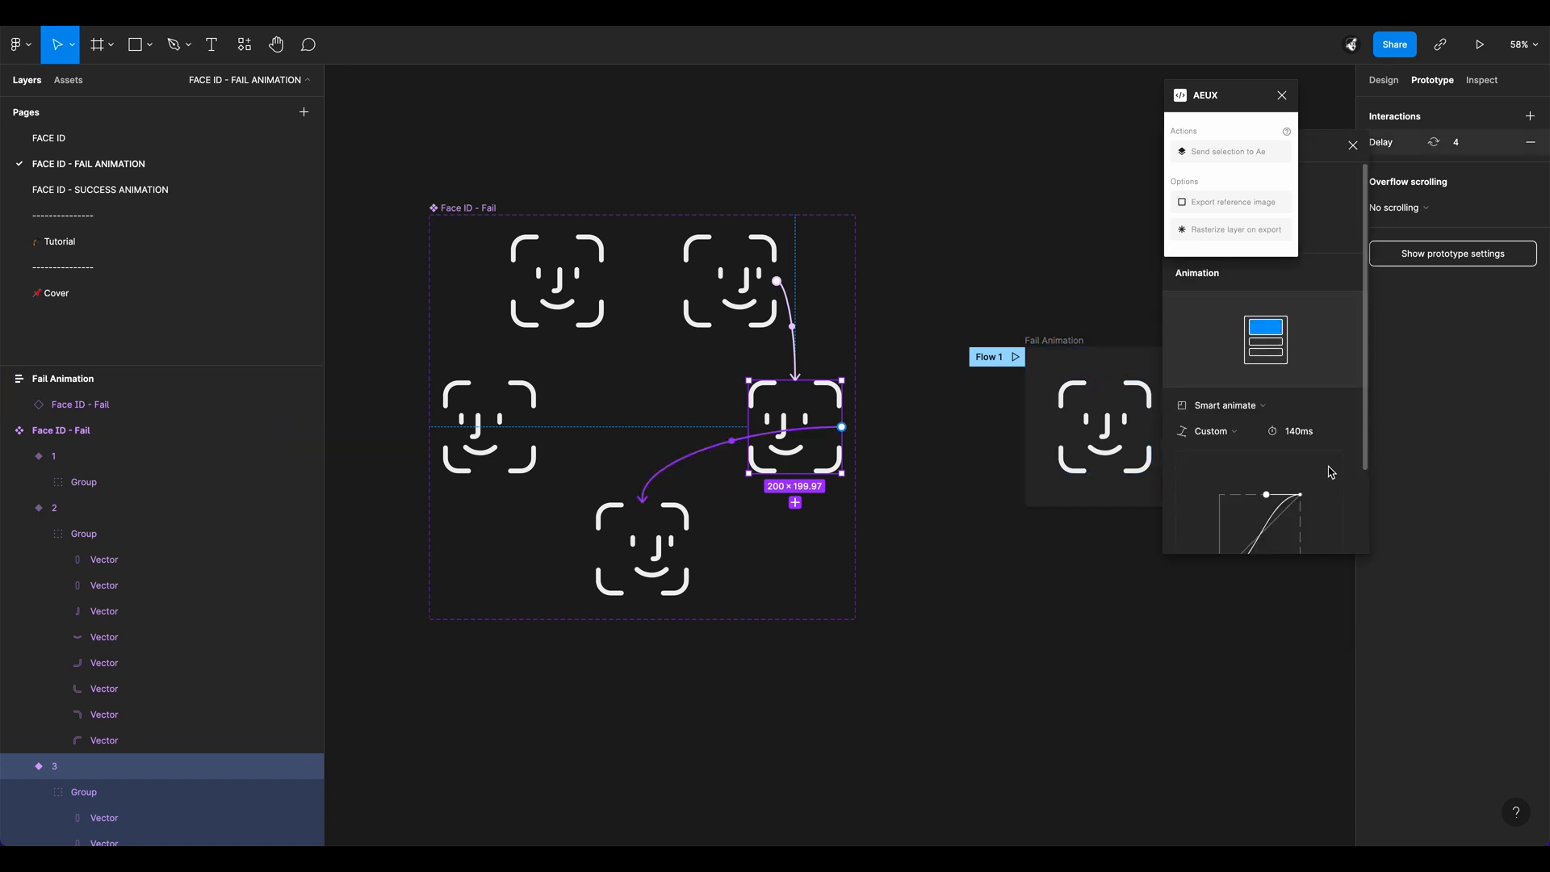
scroll(1332, 473, down, 3)
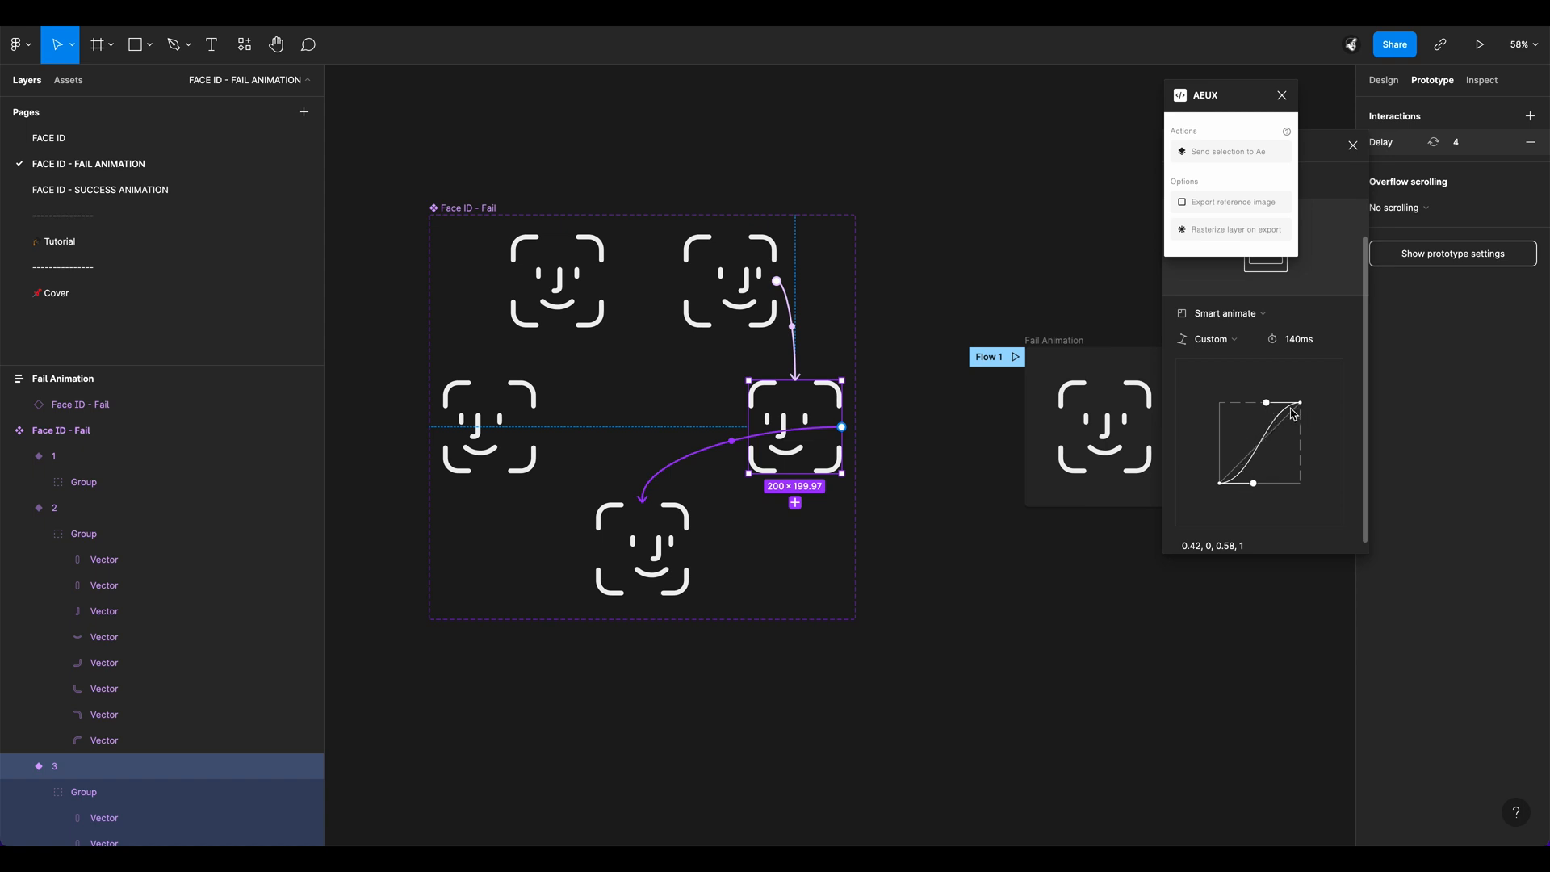
click(1353, 145)
click(1001, 661)
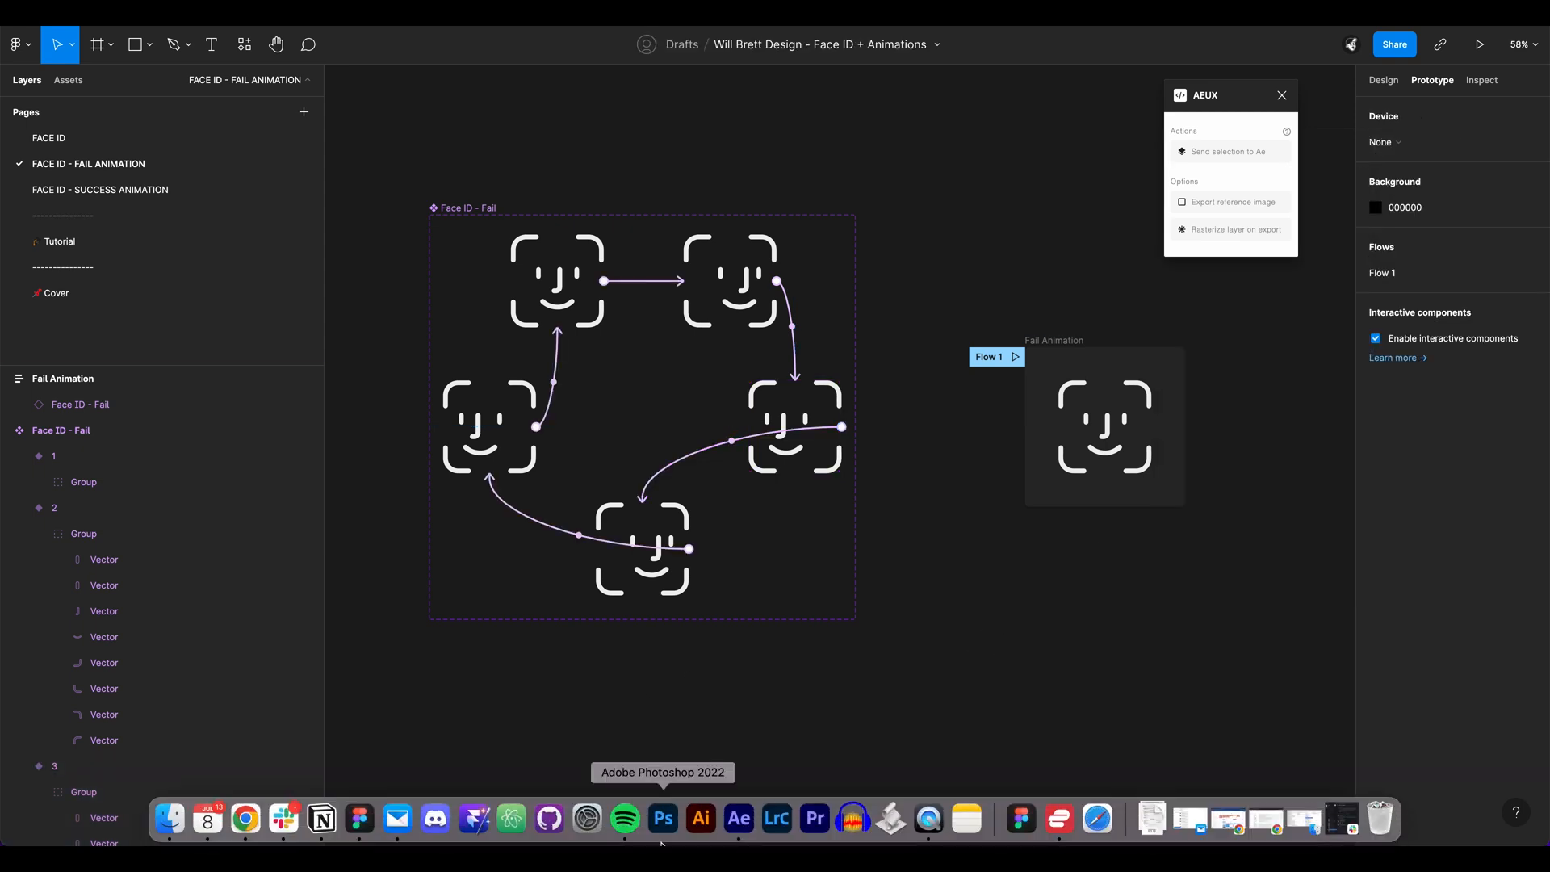
Step: Switch back to After Effects and apply Easy Ease to every Position keyframe of the four face layers in the Graph Editor
click(736, 820)
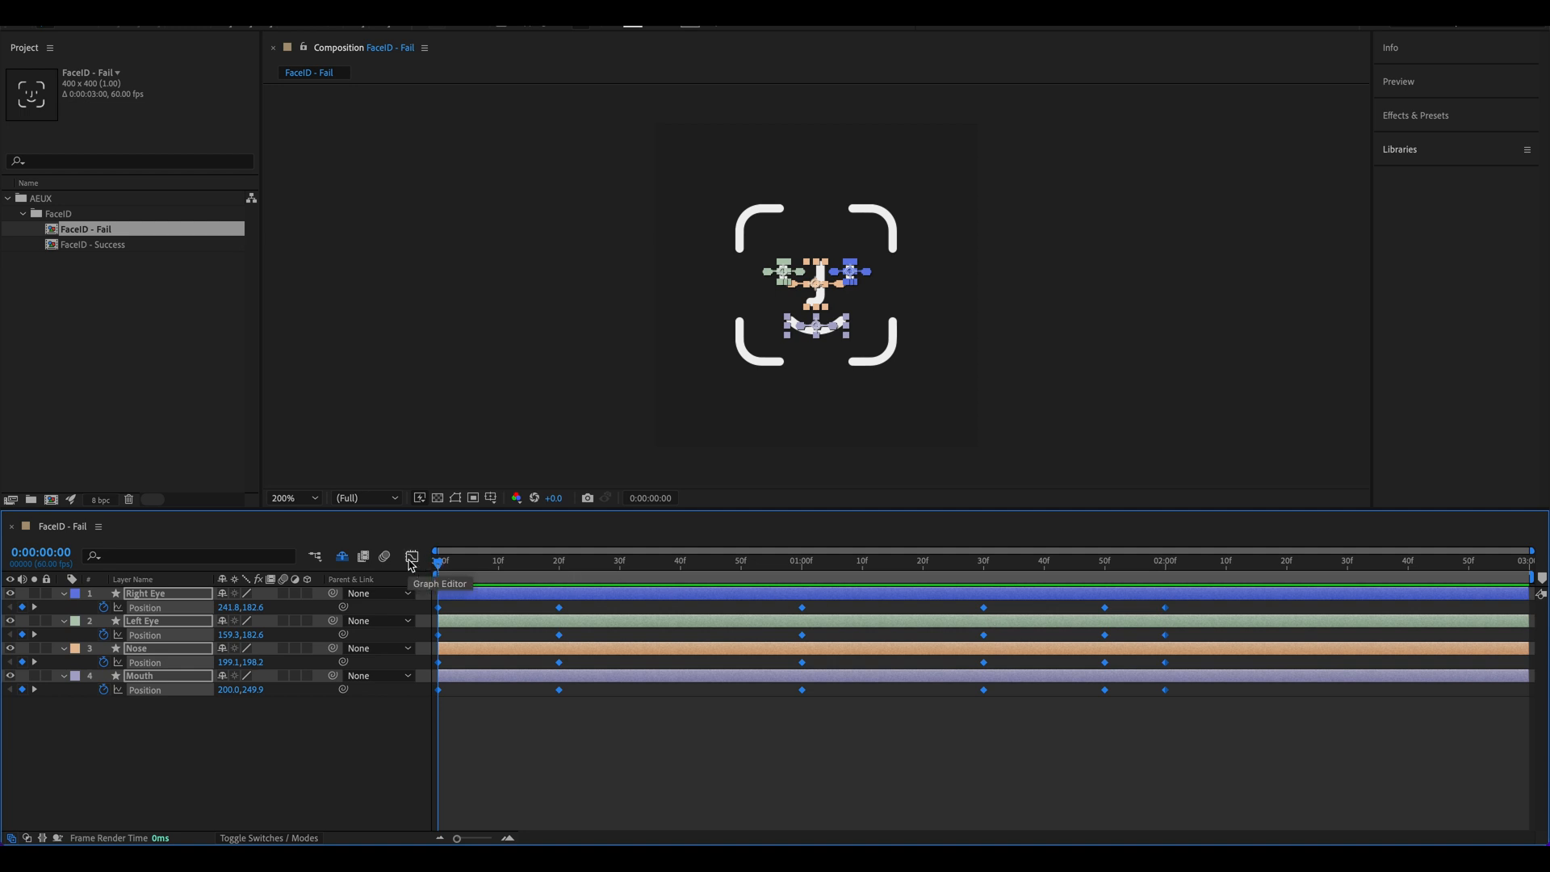
click(412, 557)
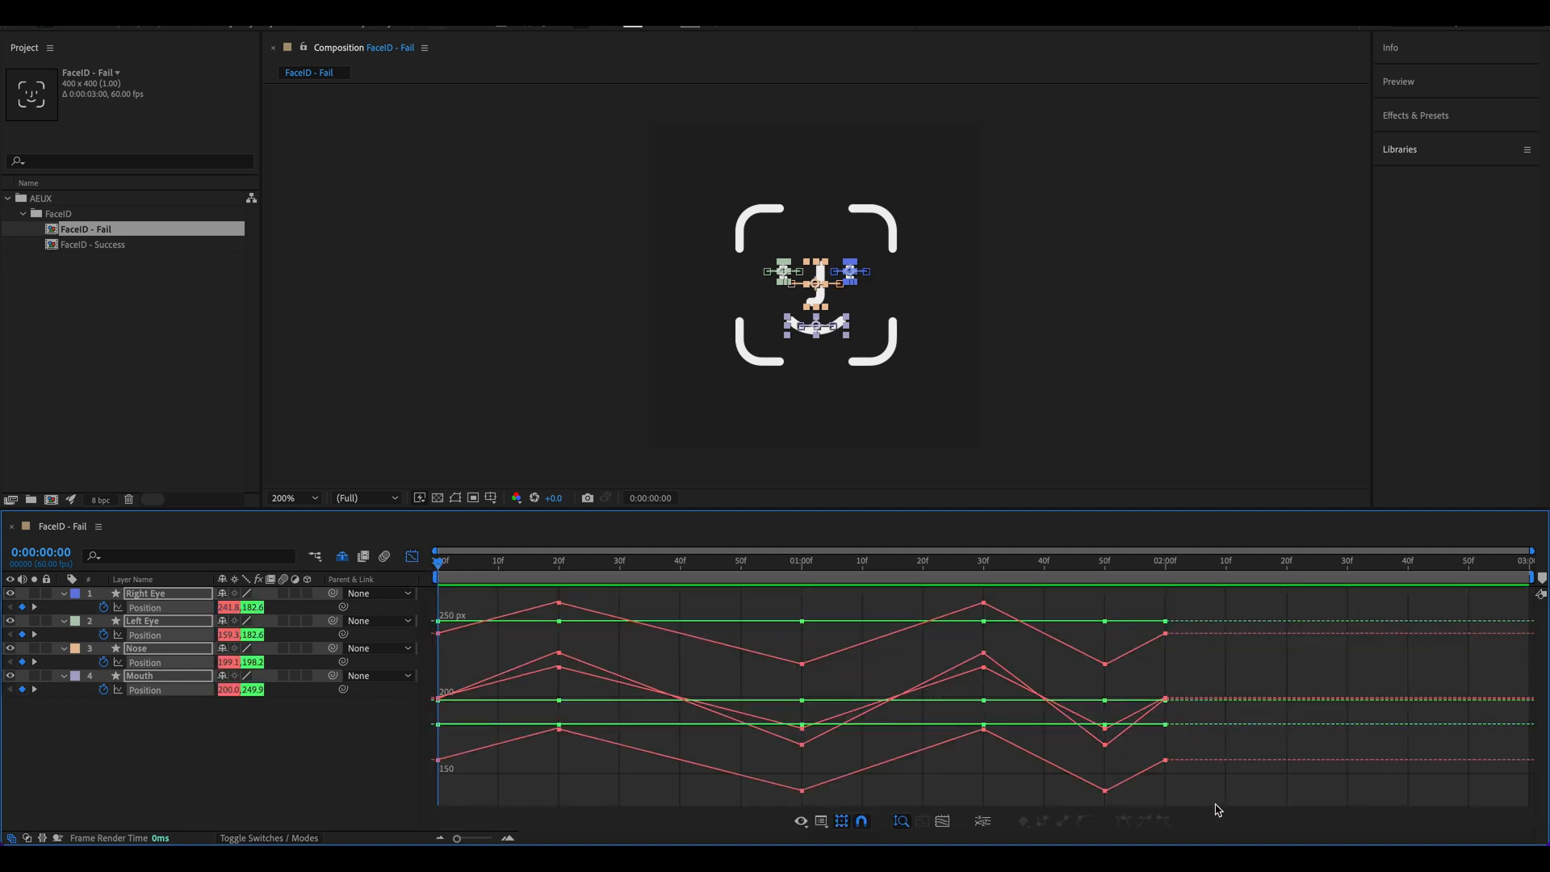
drag(1221, 803, 452, 601)
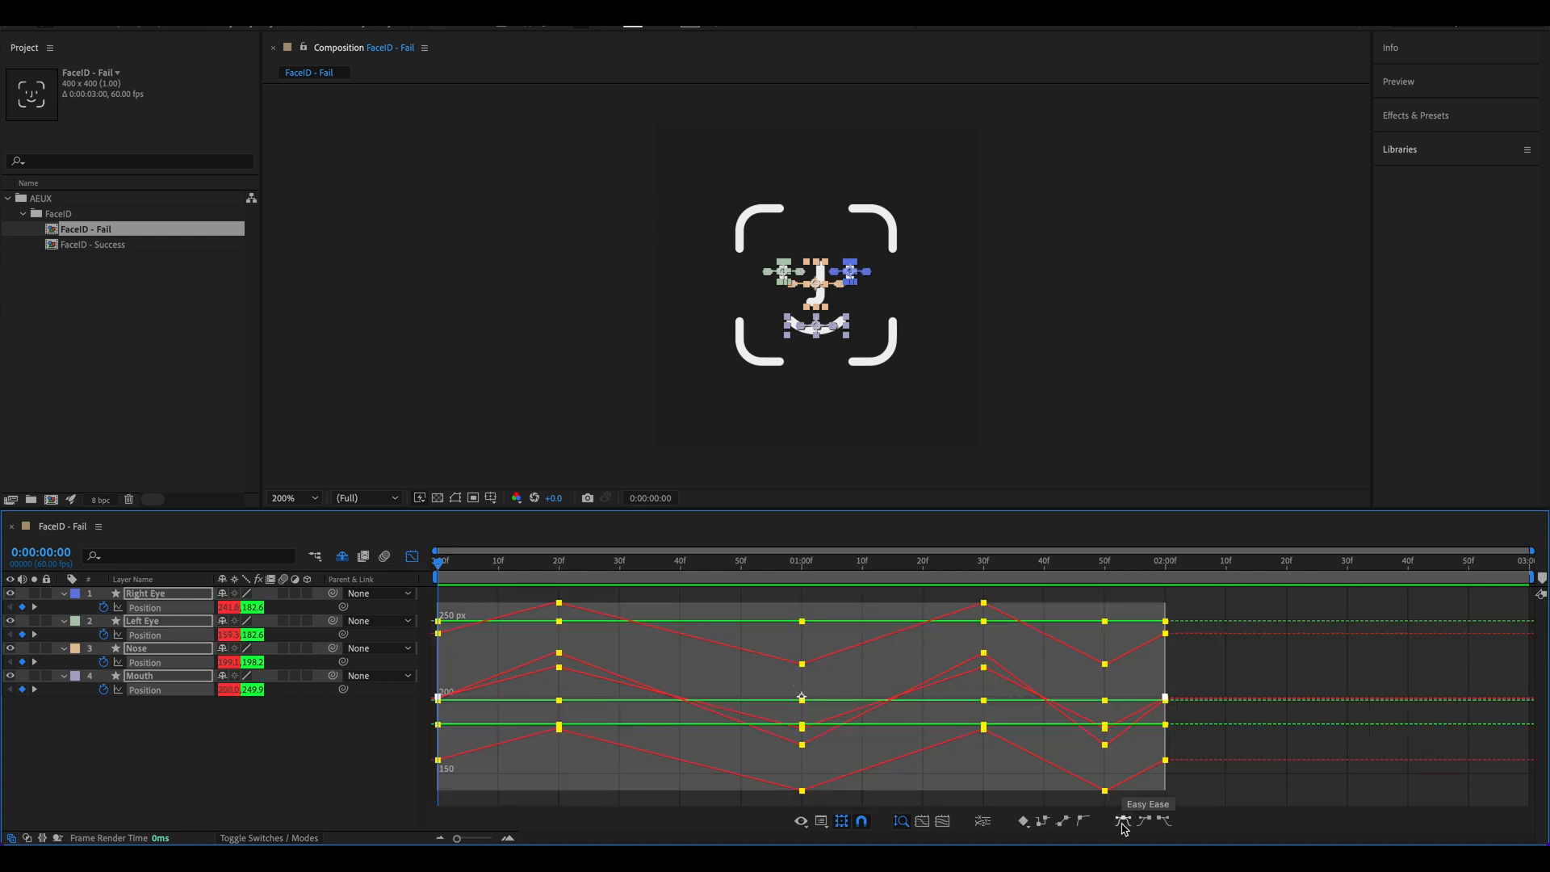
click(1123, 822)
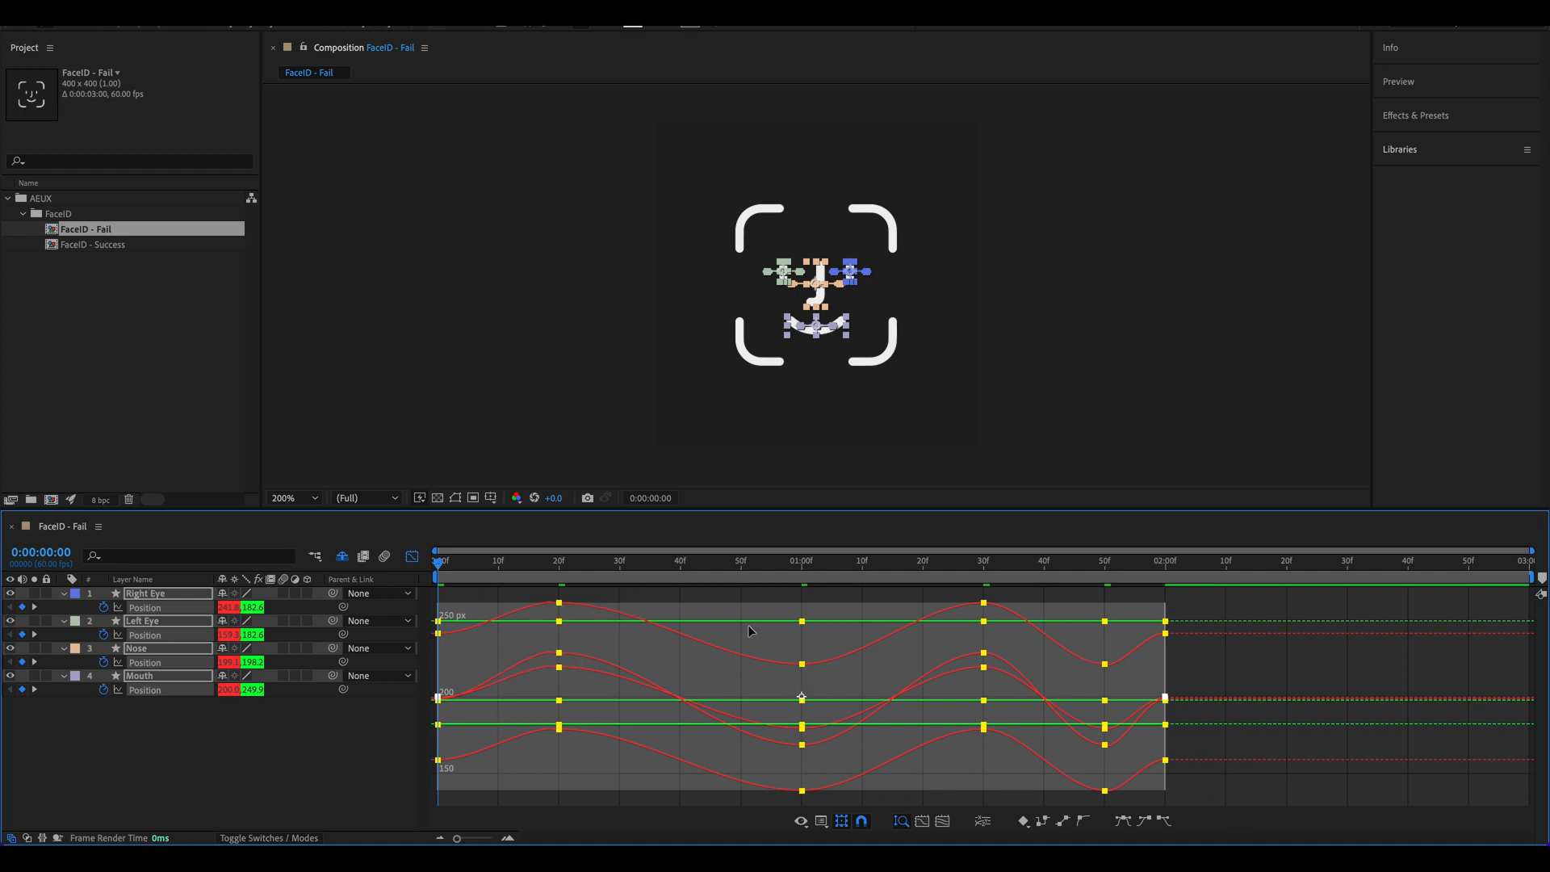
click(412, 557)
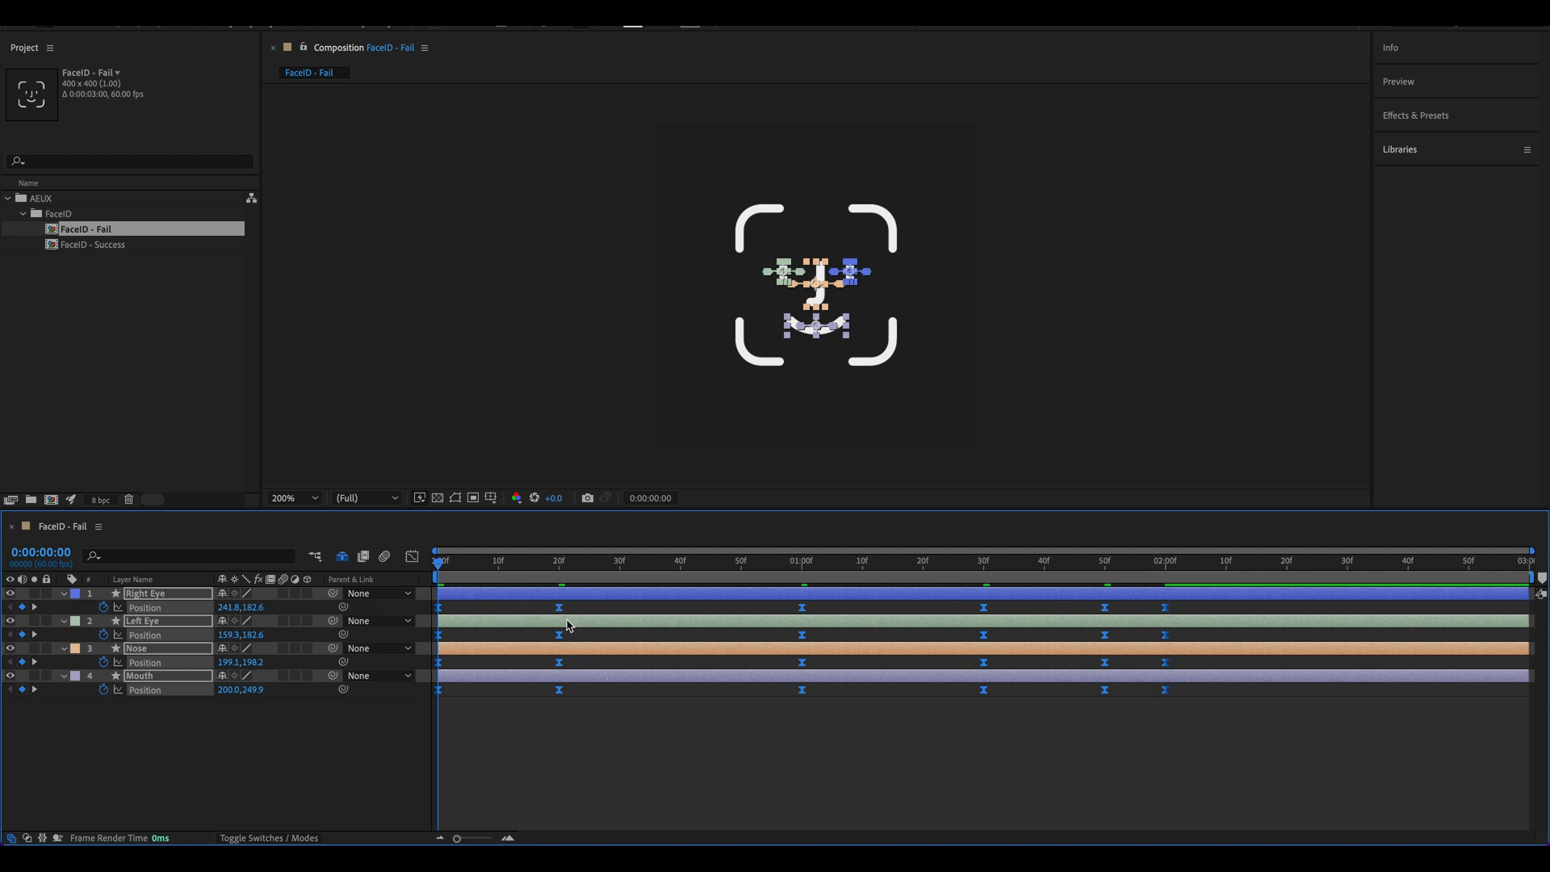
Step: Deselect the keyframes and play back the eased head shake
click(757, 744)
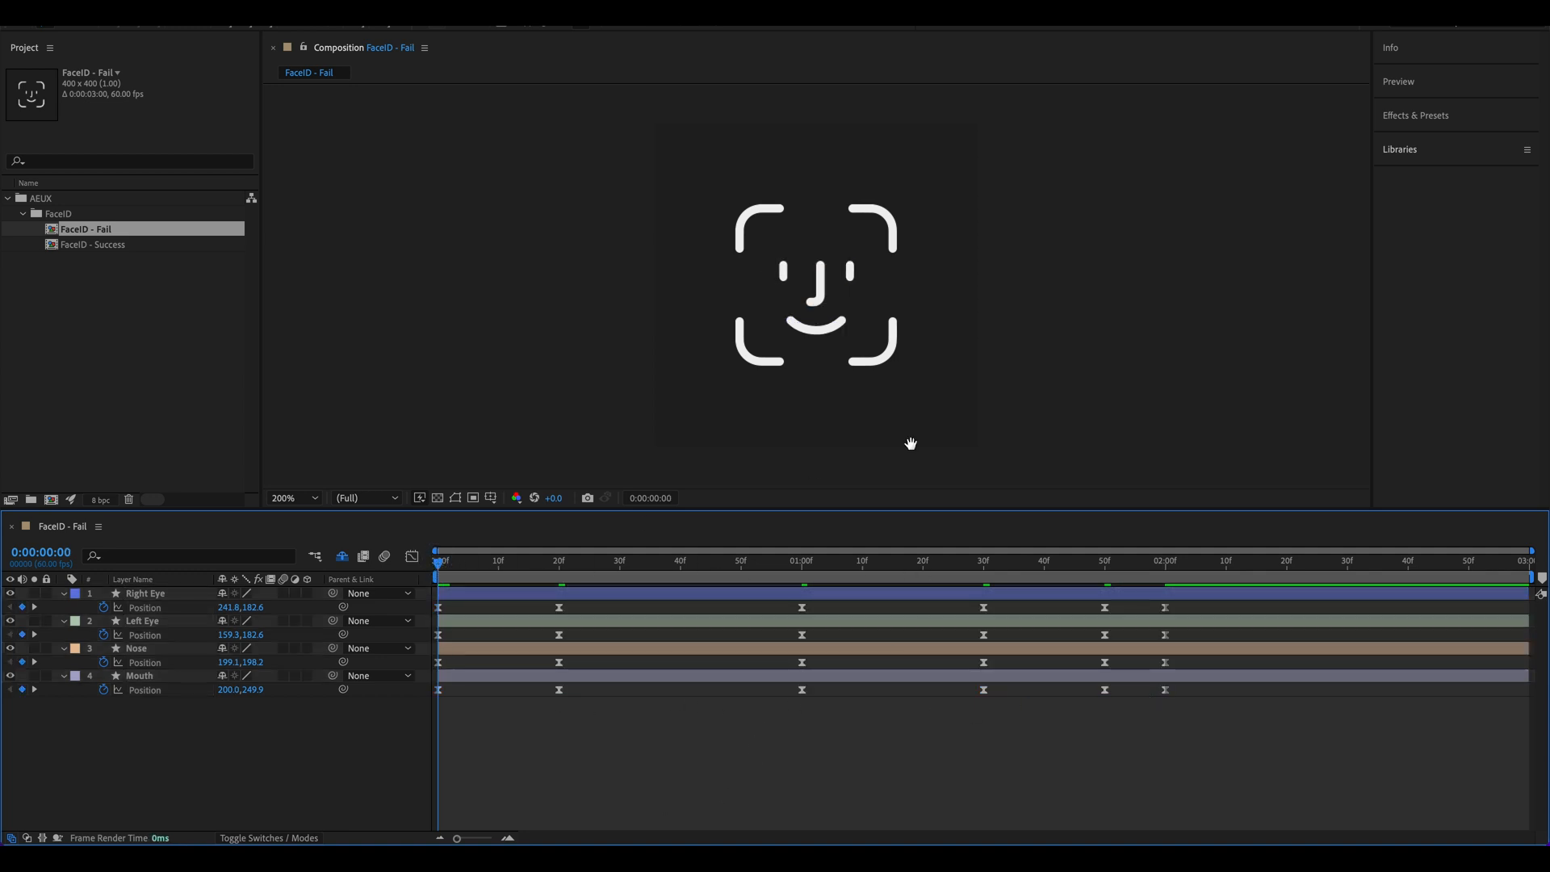
key(space)
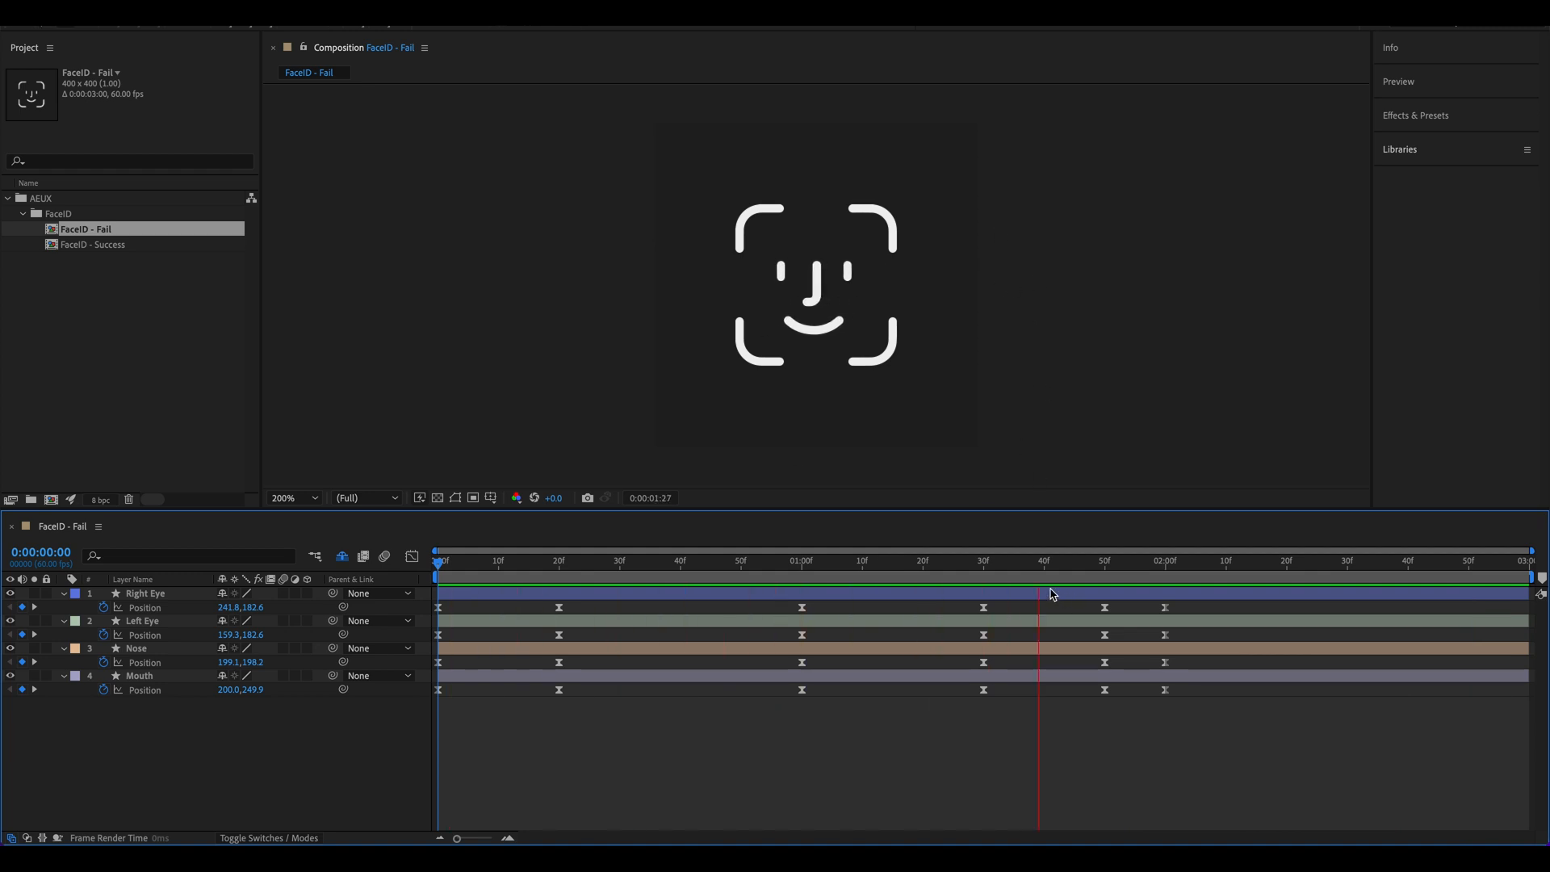
key(space)
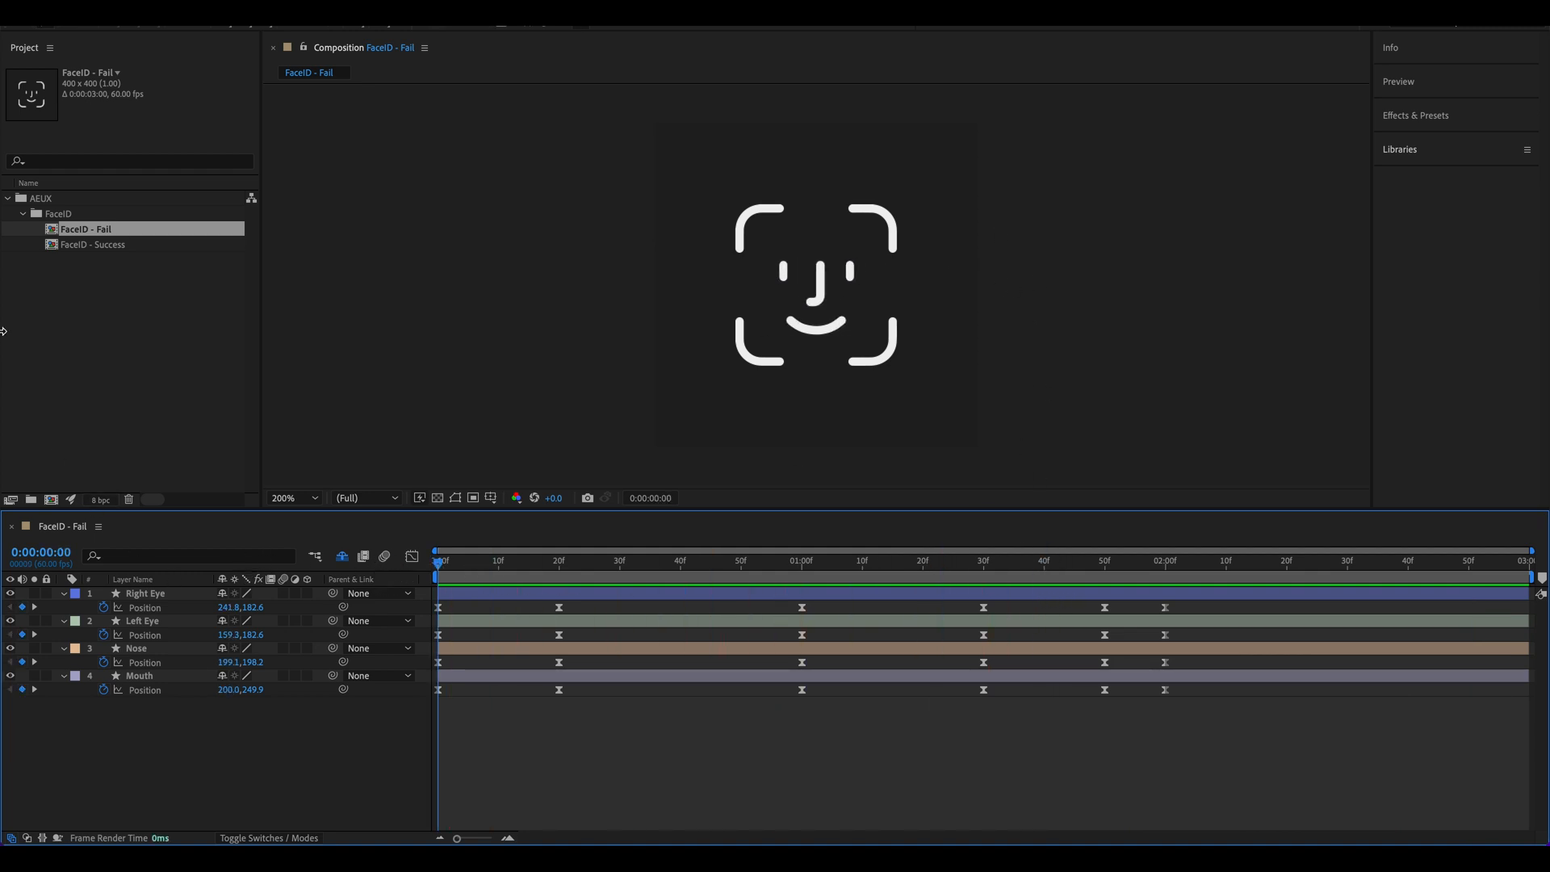
Step: Open the FaceID - Success composition alongside the fail version
click(108, 246)
double_click(118, 244)
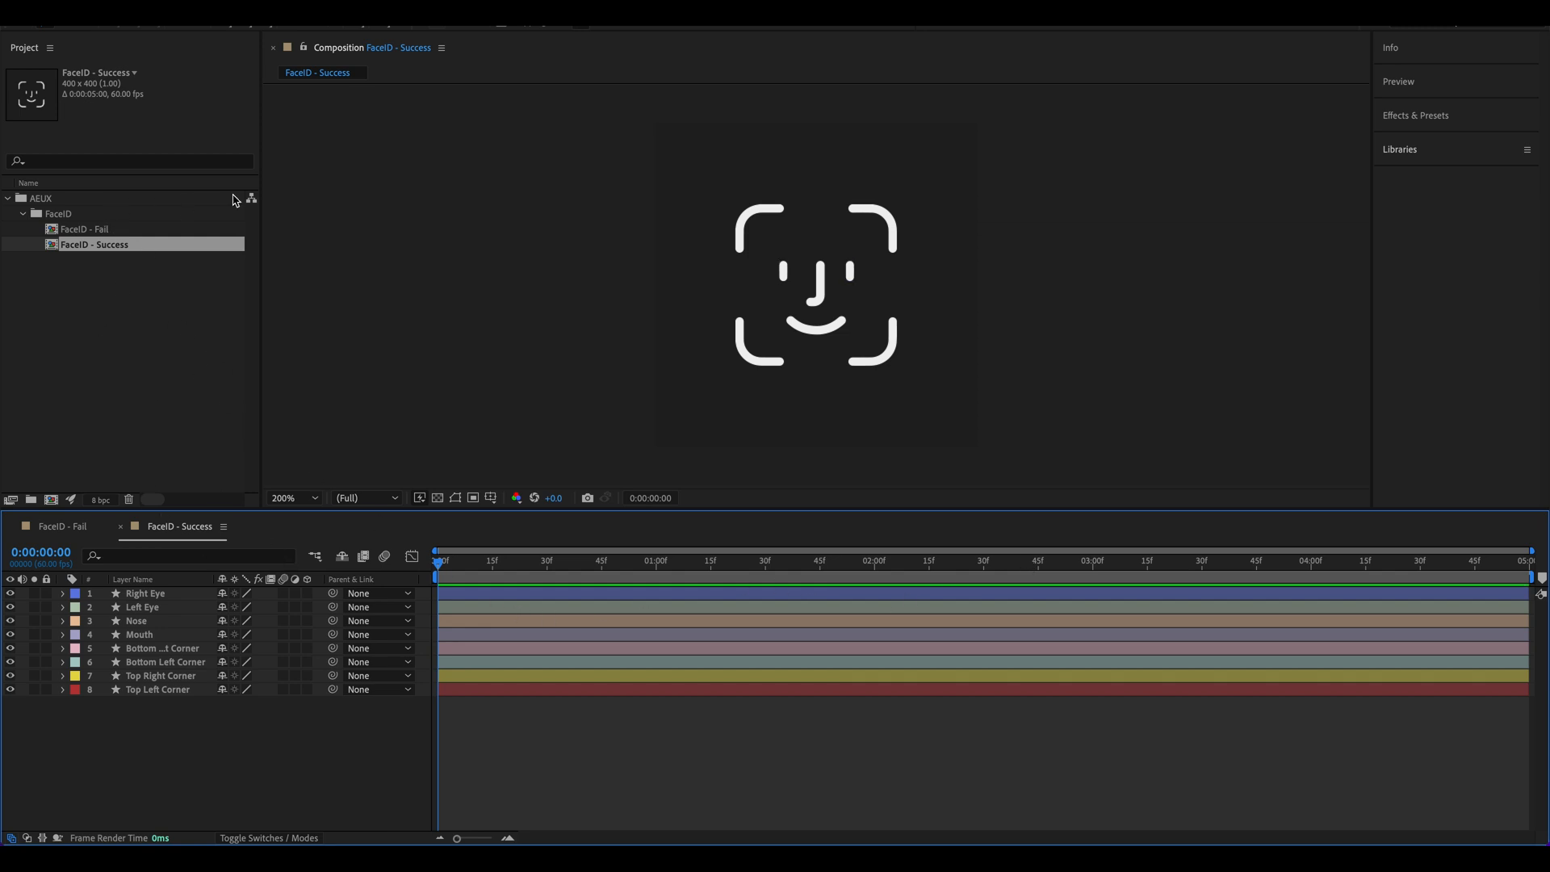
click(159, 231)
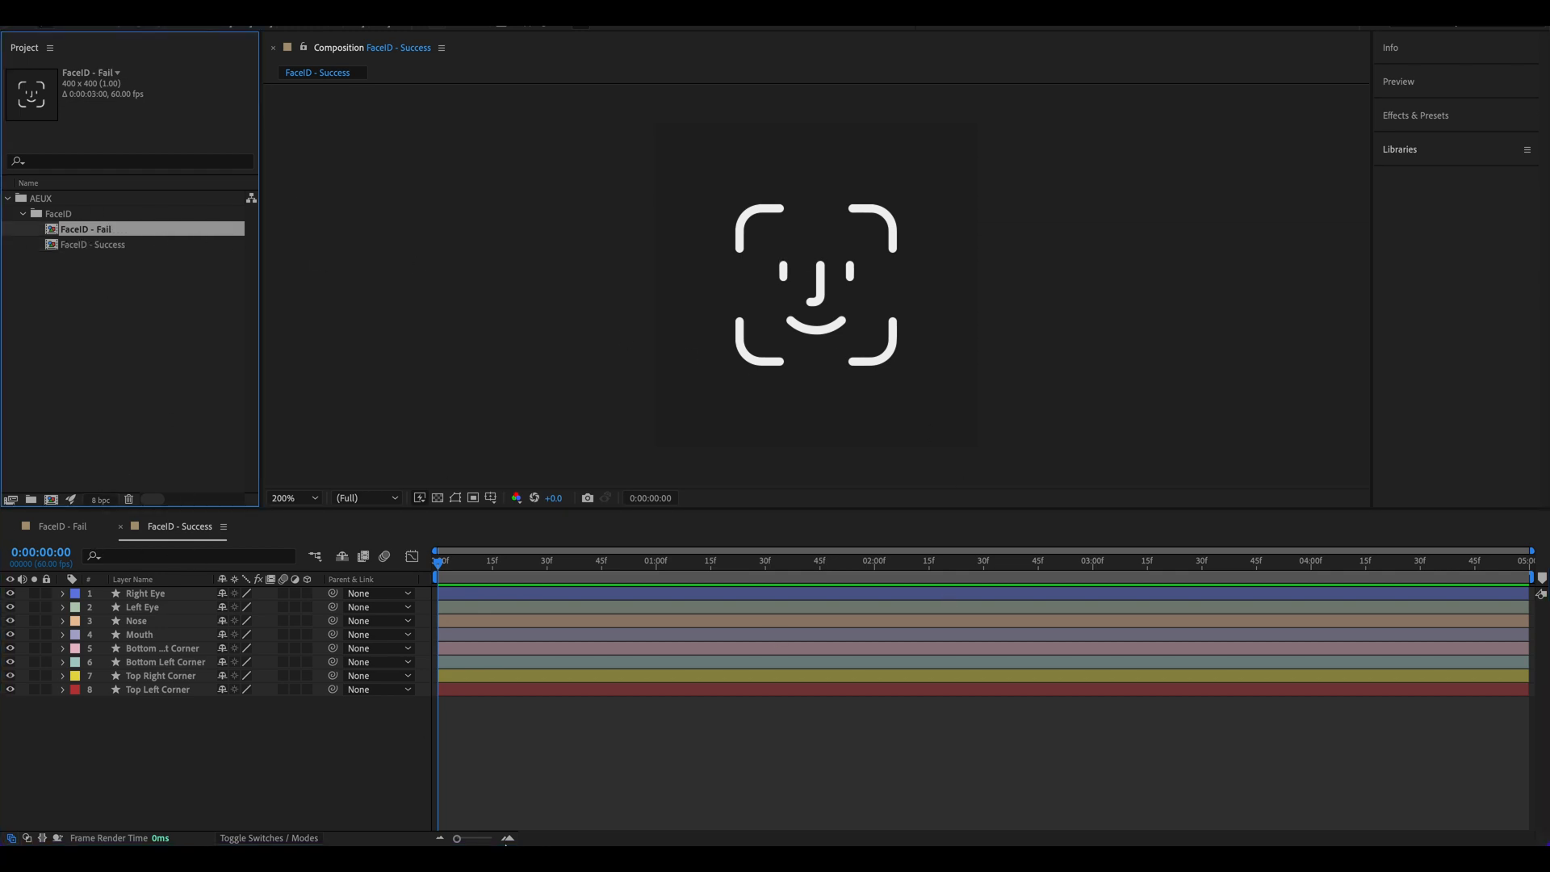
Step: Switch to Figma and review the Face ID Success variants with all their prototype connections
mouse_move(512, 815)
click(353, 816)
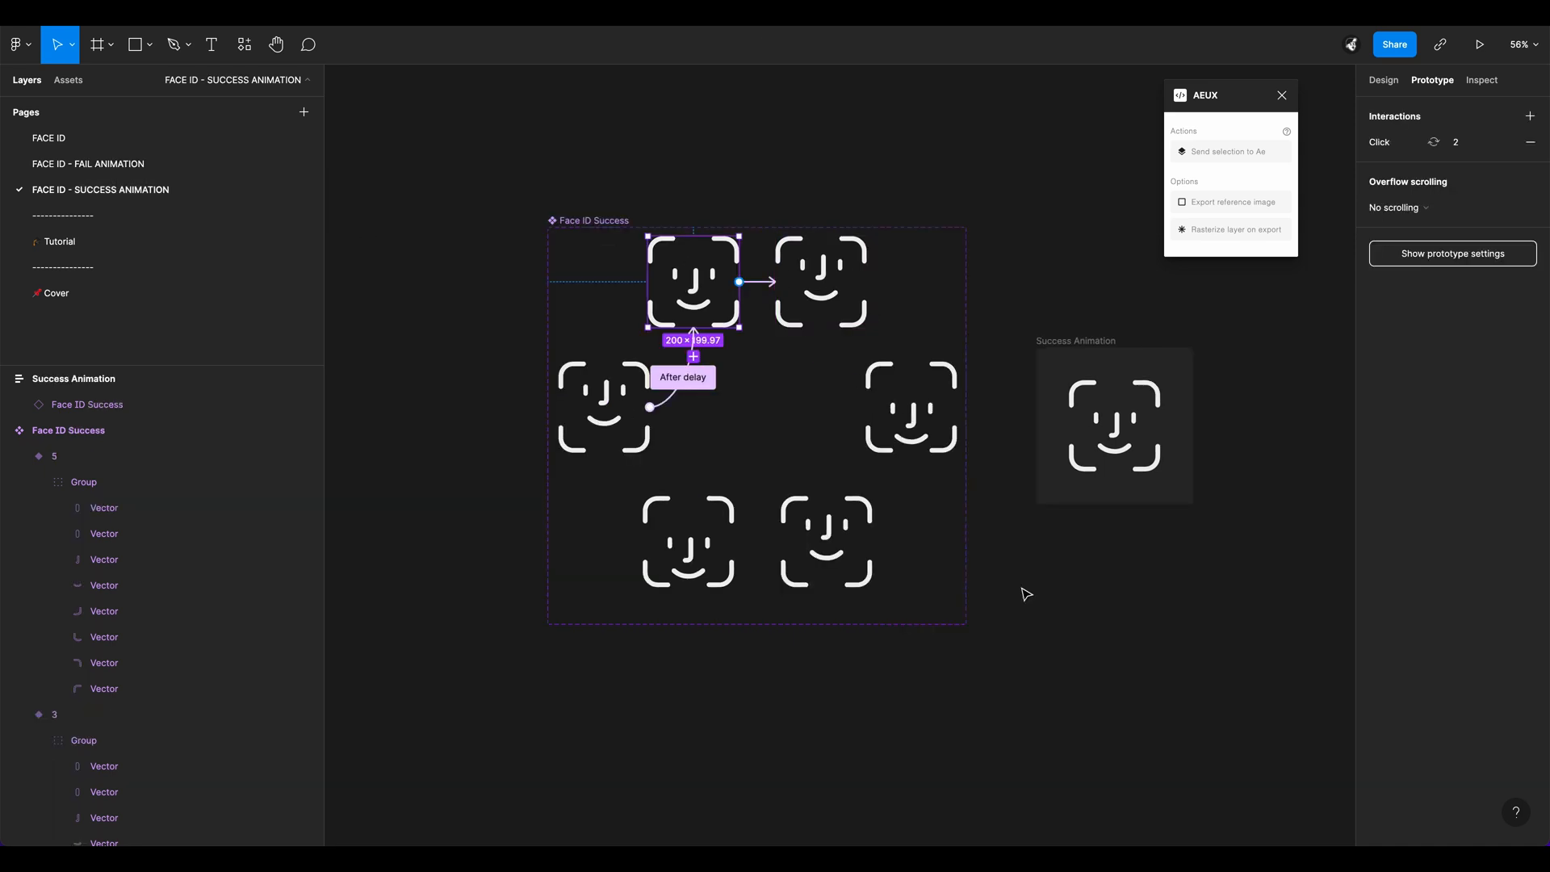
click(798, 682)
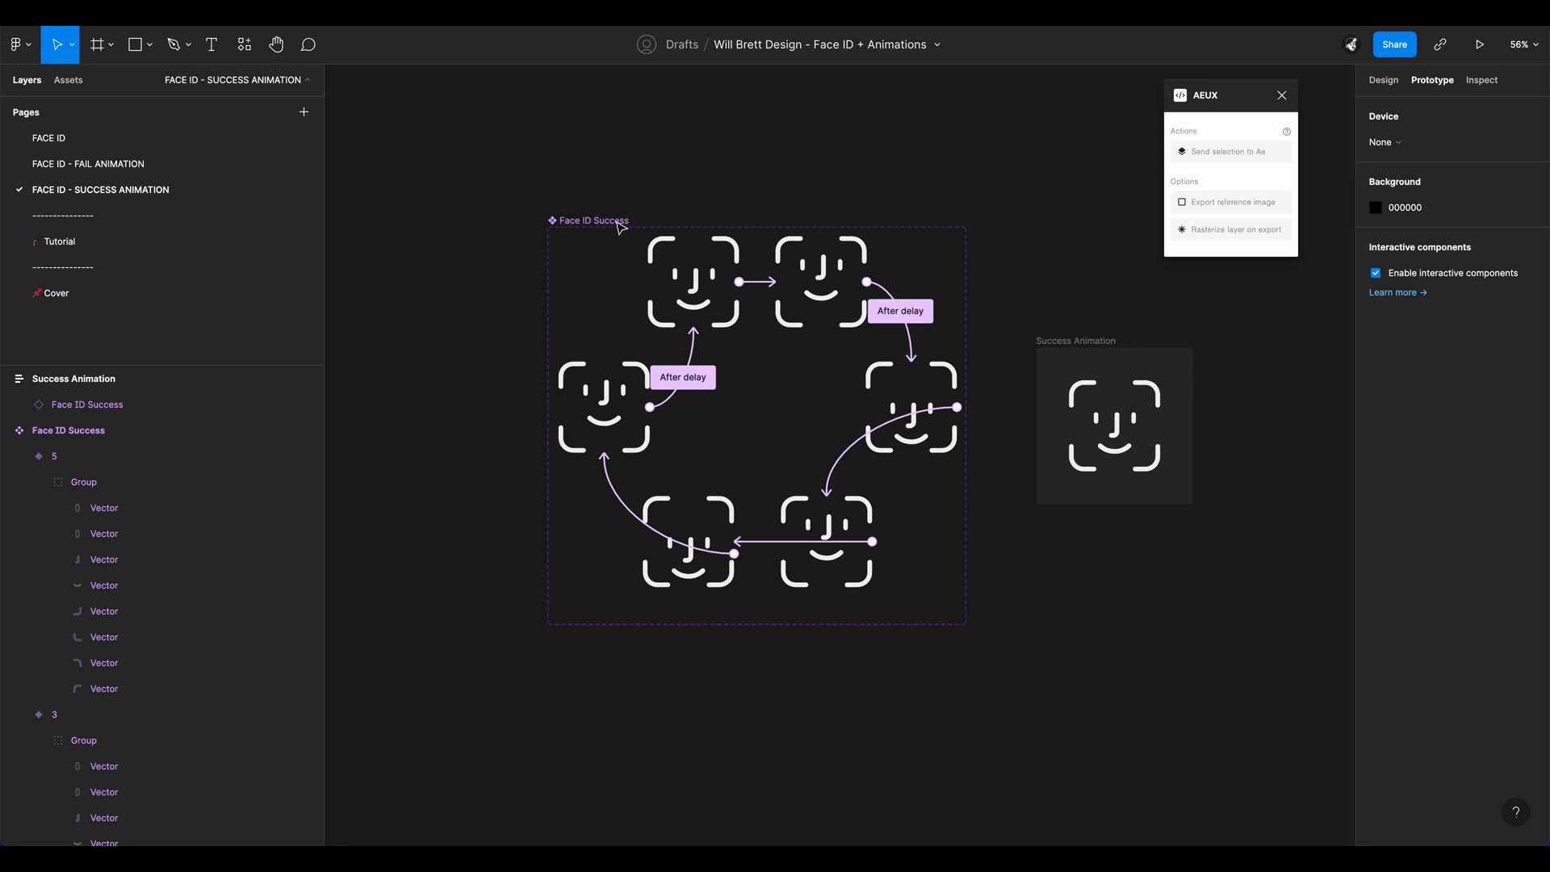
mouse_move(748, 827)
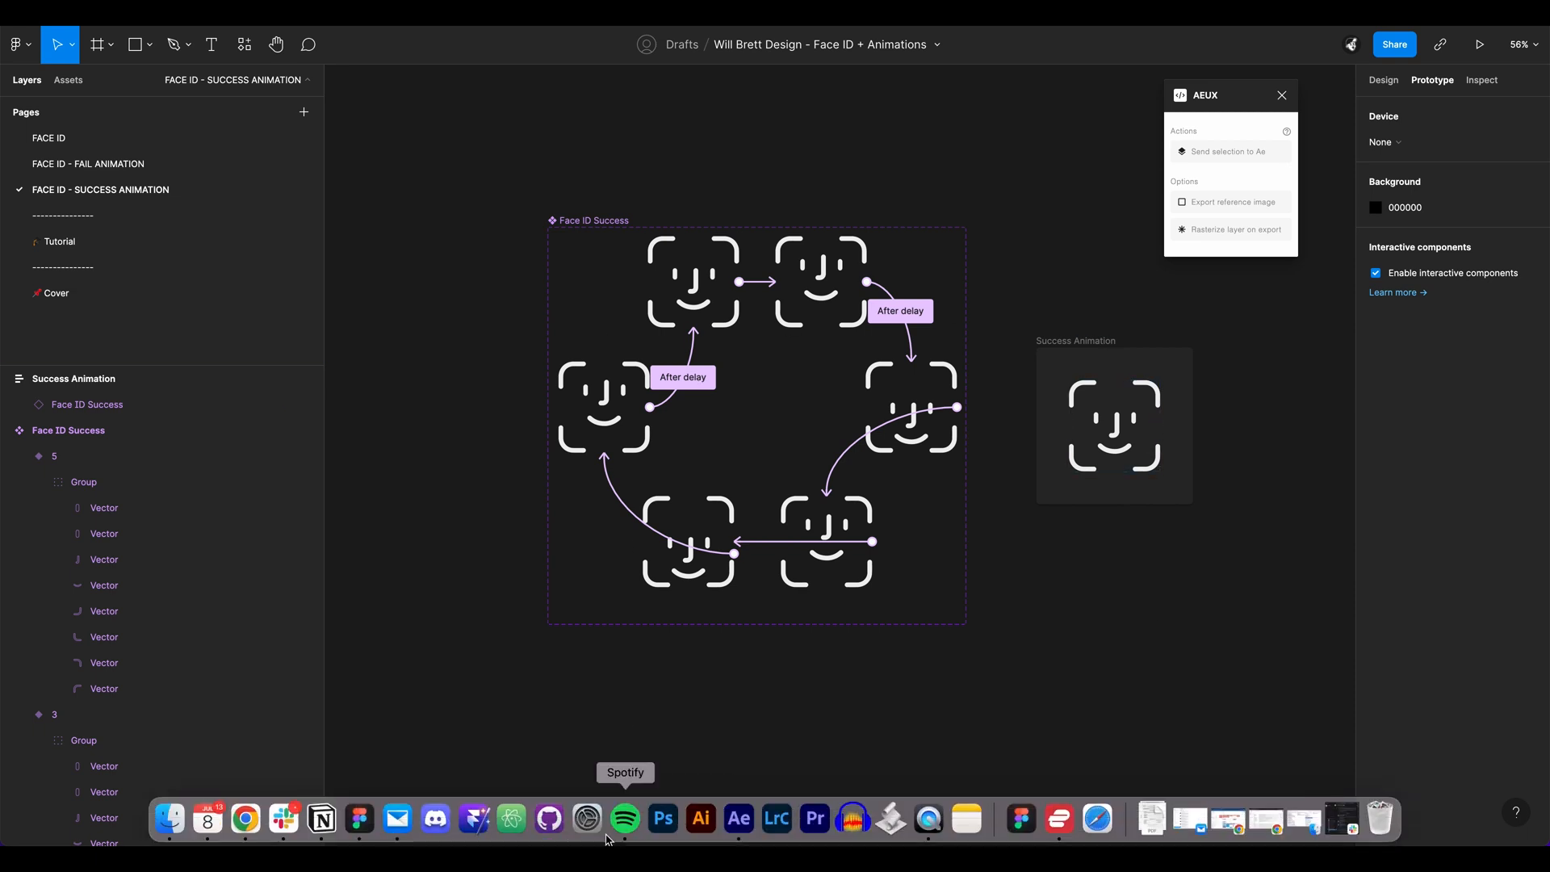
Step: Switch back to After Effects and bring up the FaceID - Fail composition's timeline again
click(732, 825)
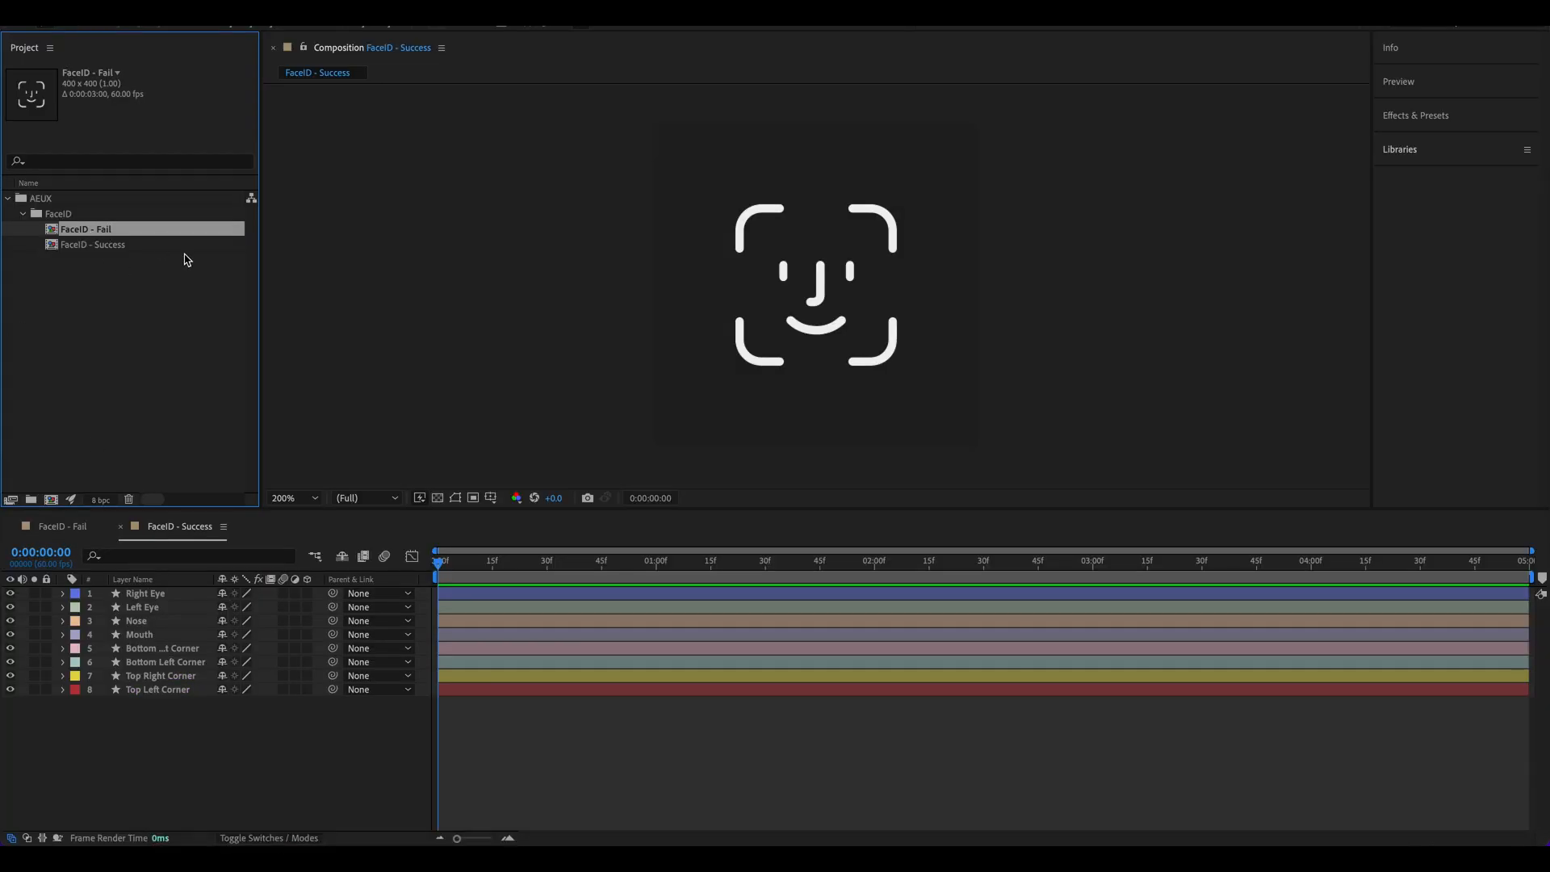
click(57, 247)
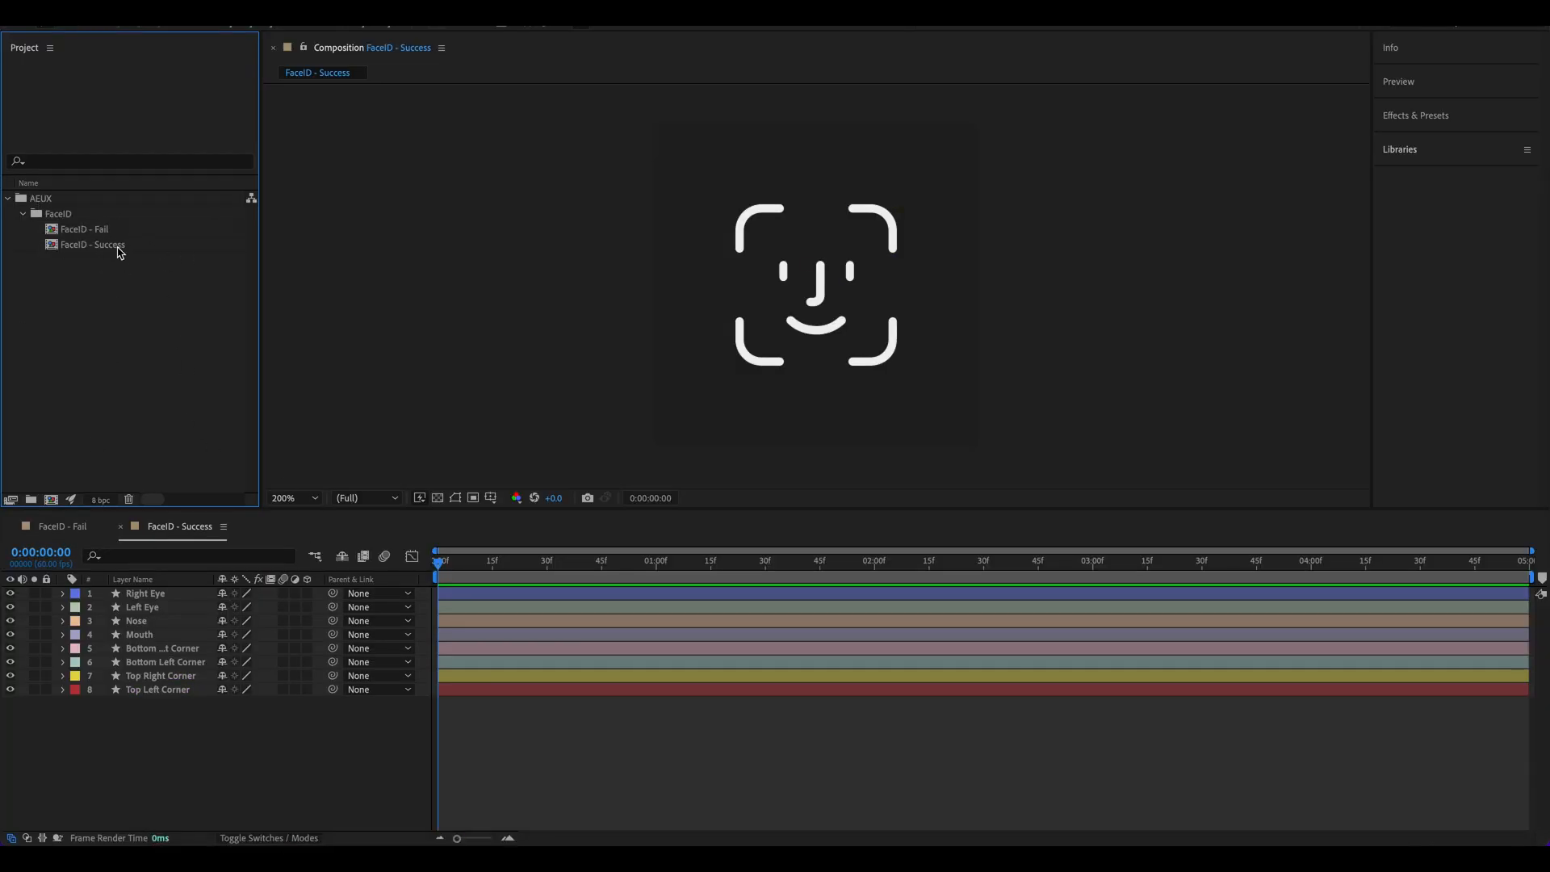
click(890, 637)
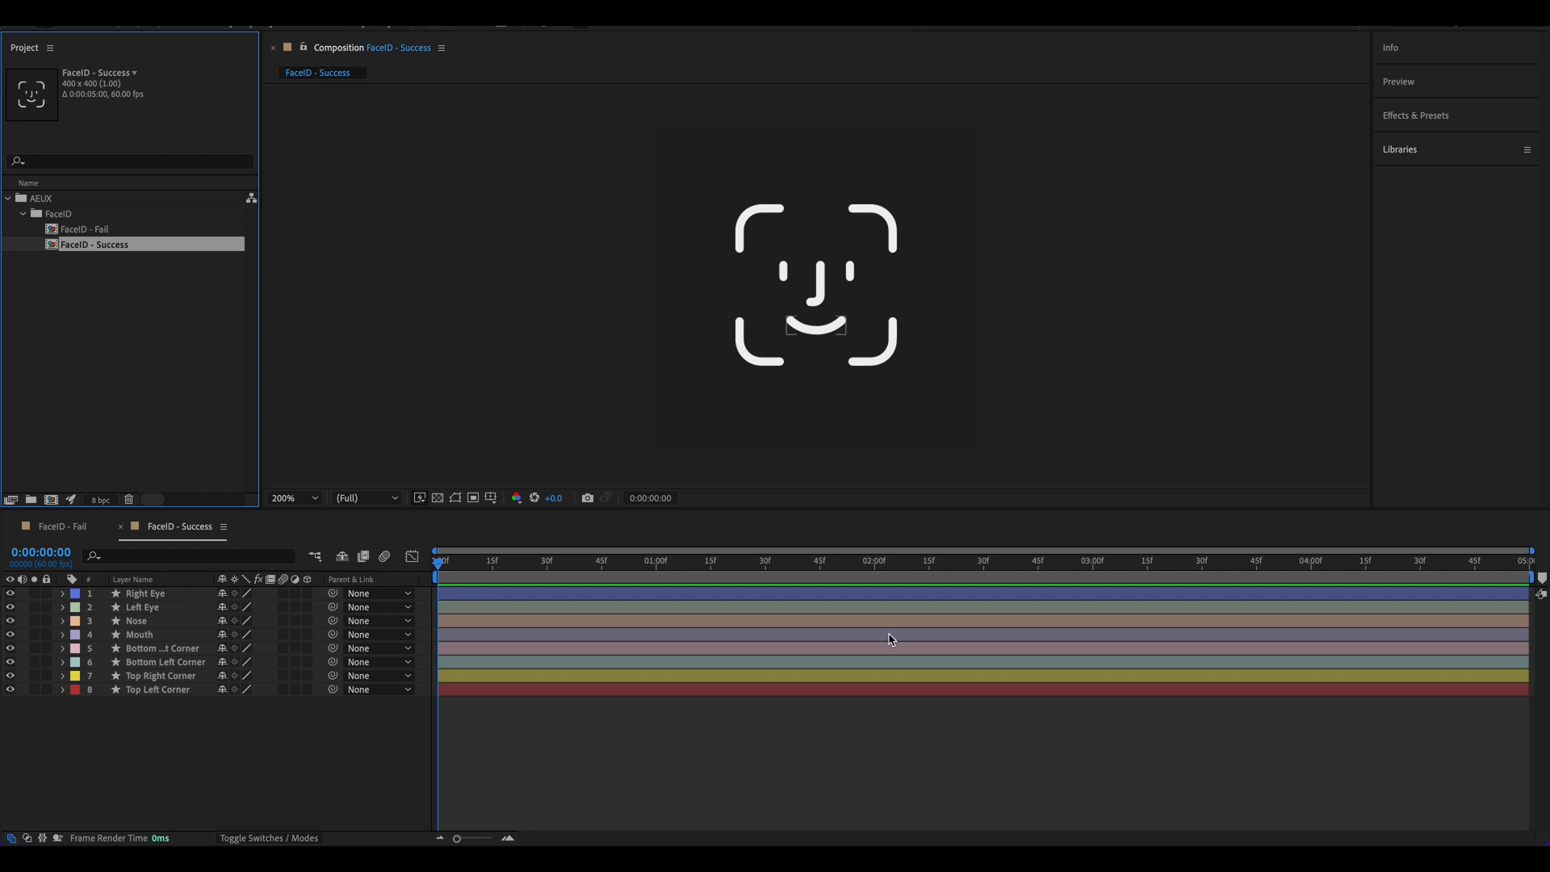
click(845, 650)
double_click(114, 228)
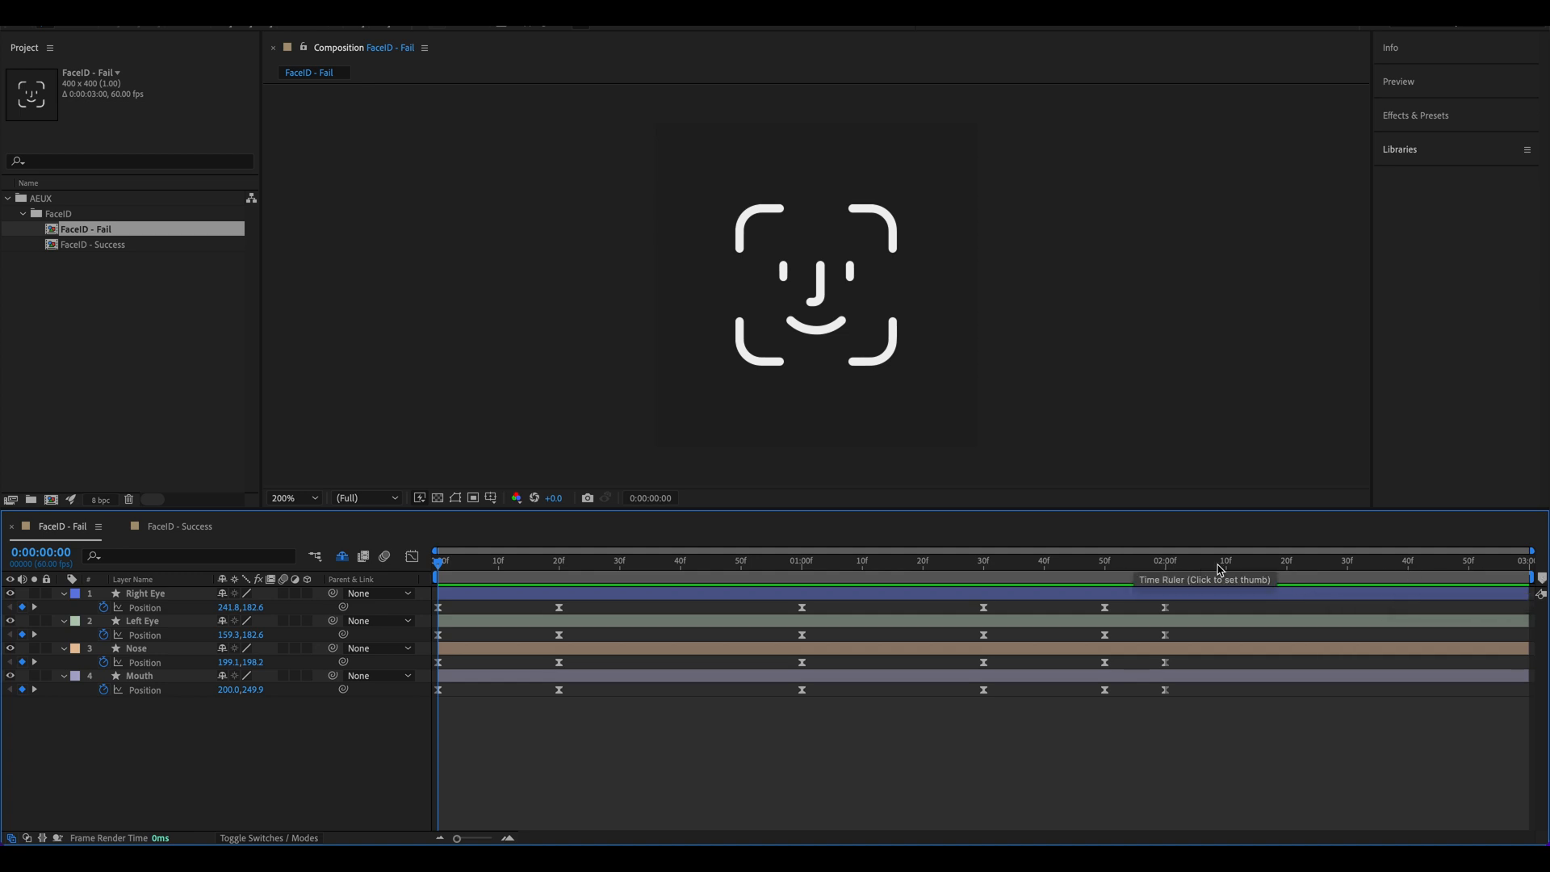
Step: Play back the head shake from the first frame, stop it and close the FaceID - Success timeline
drag(1196, 562, 386, 553)
key(space)
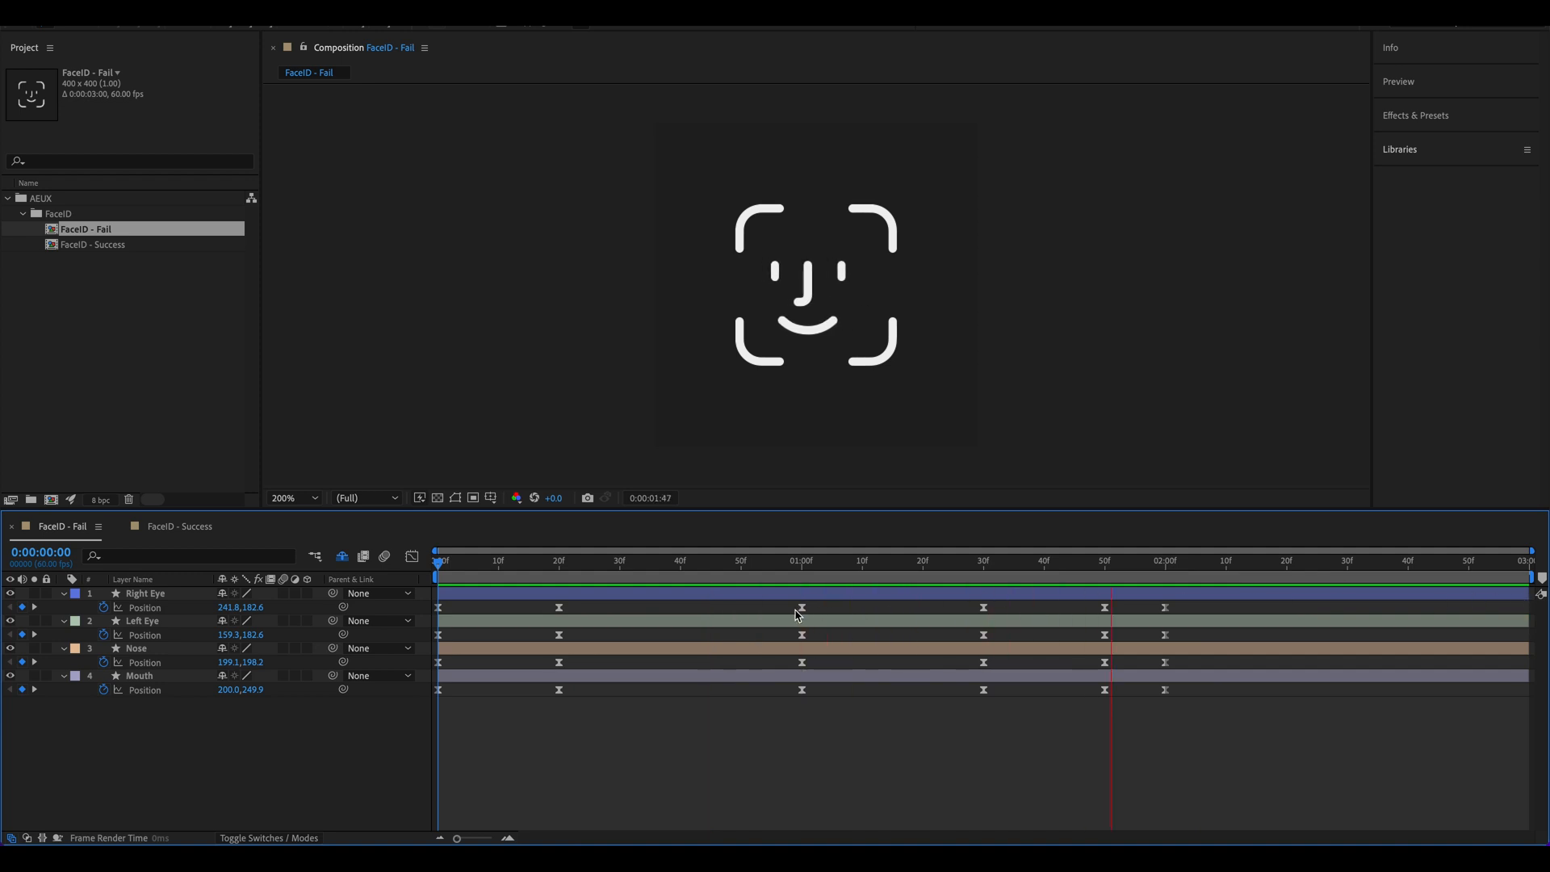
key(space)
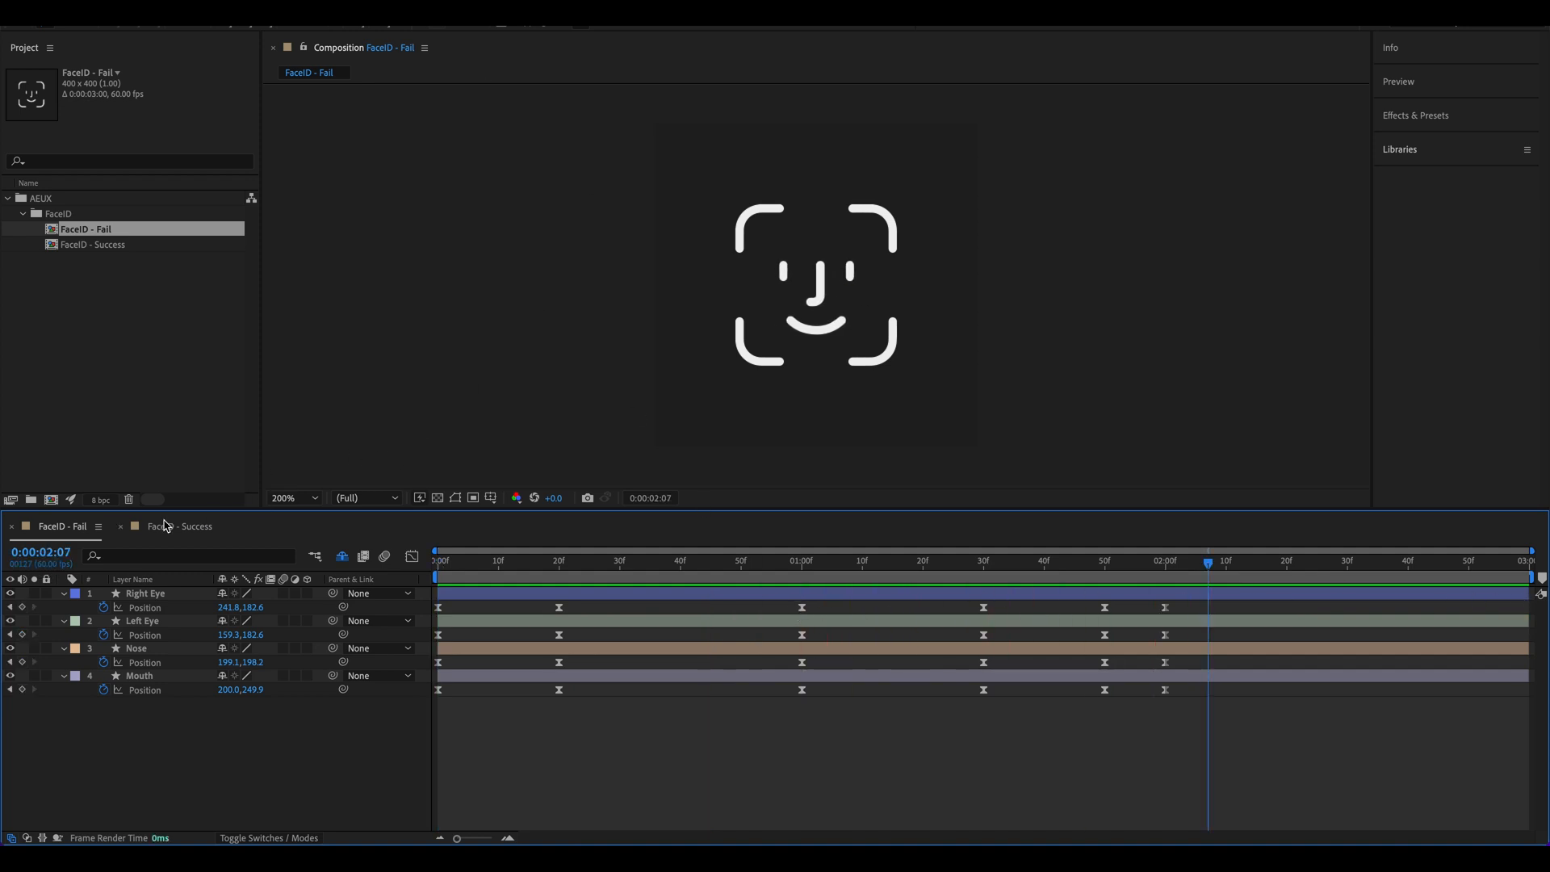
click(120, 526)
click(532, 258)
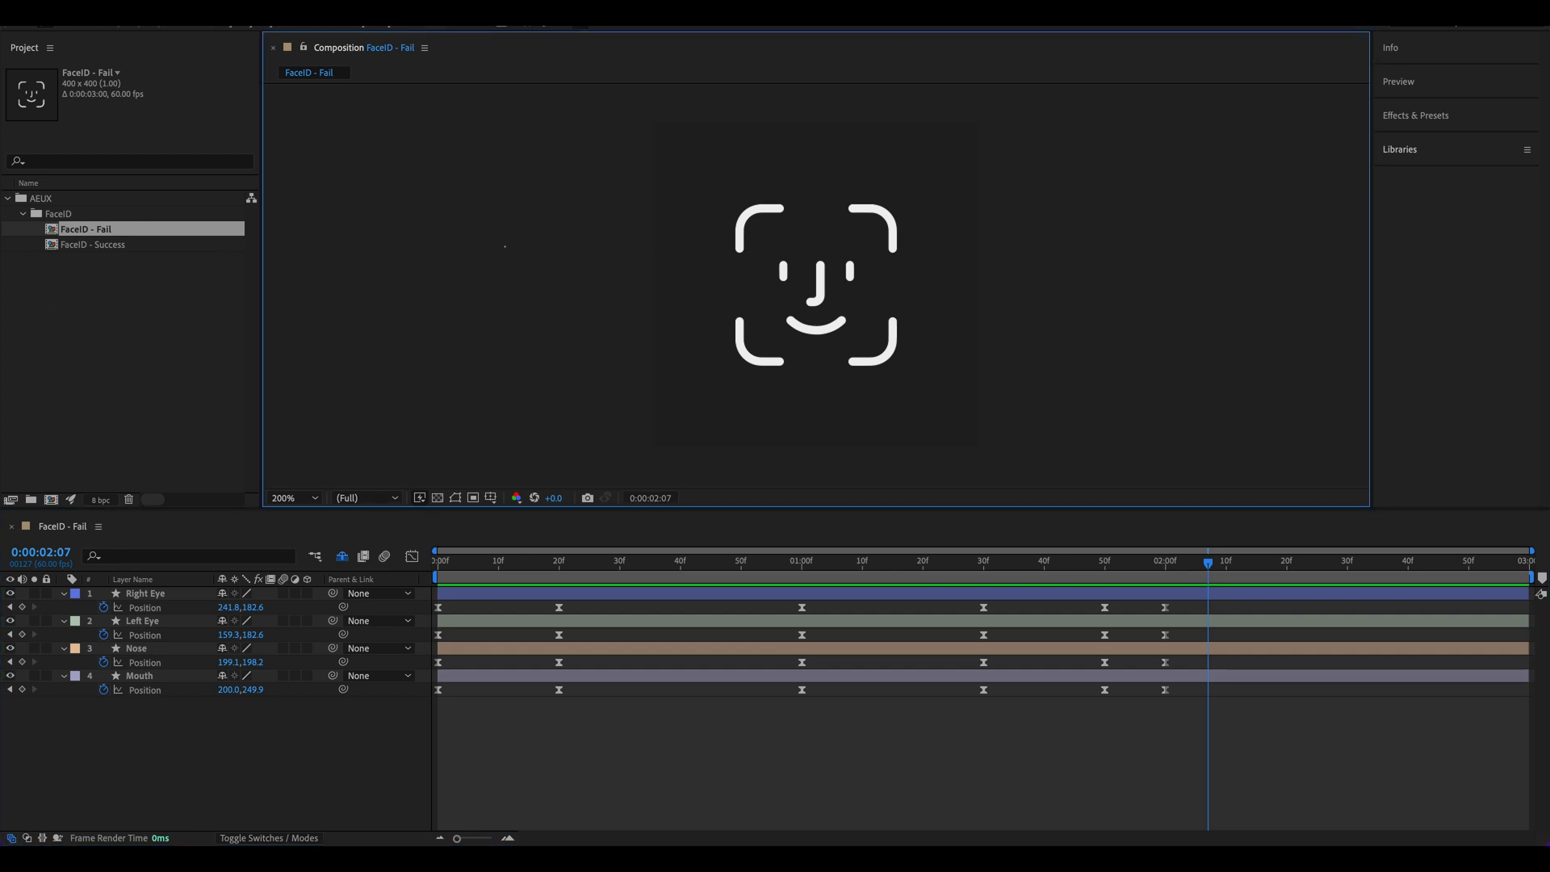
click(477, 13)
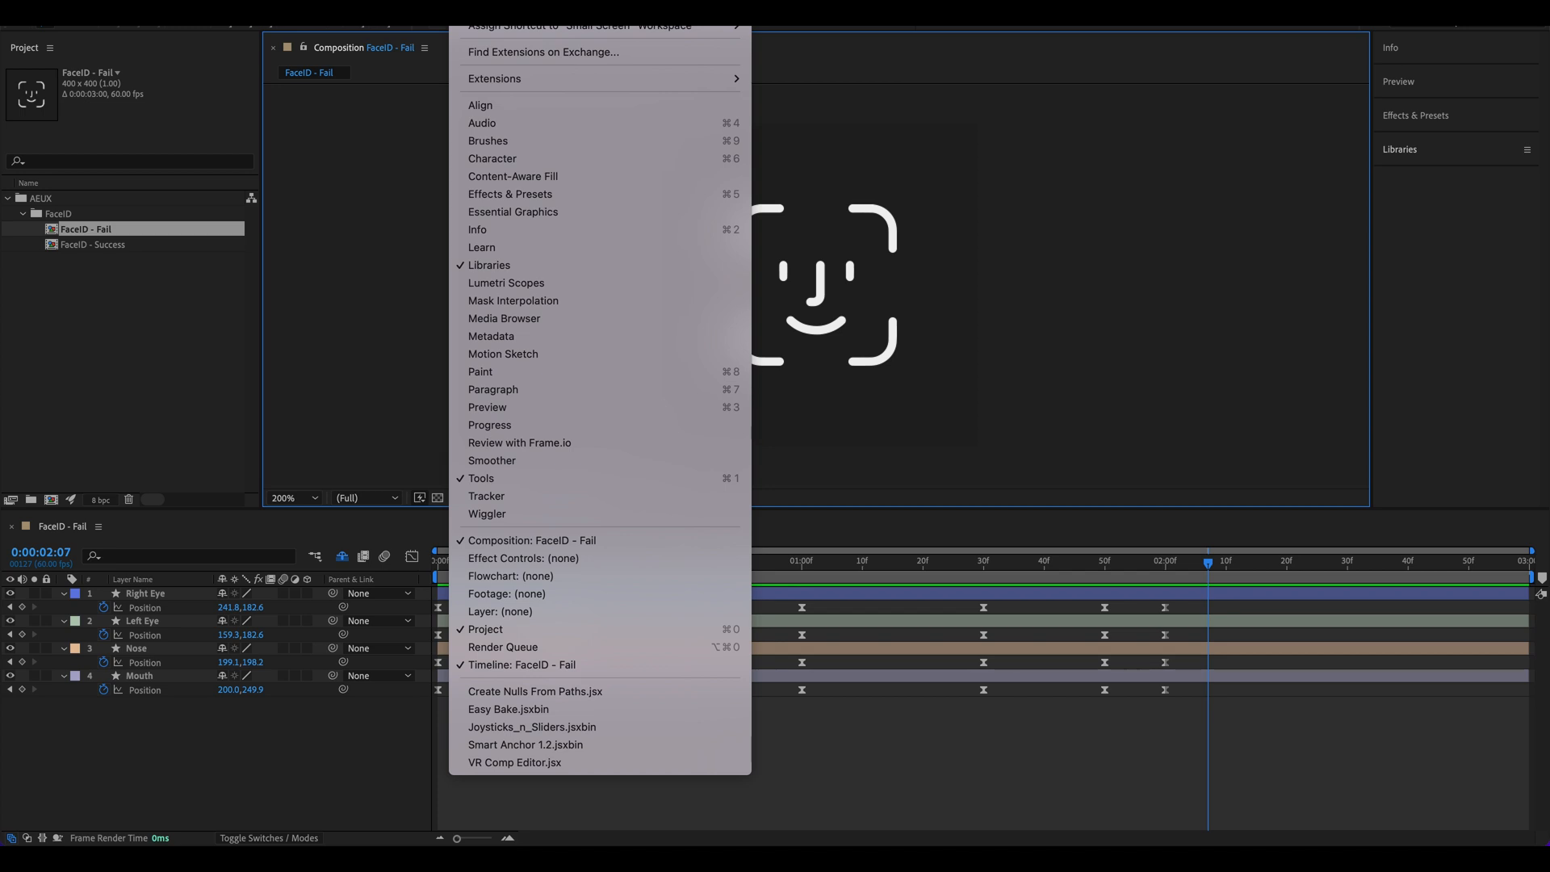
mouse_move(537, 84)
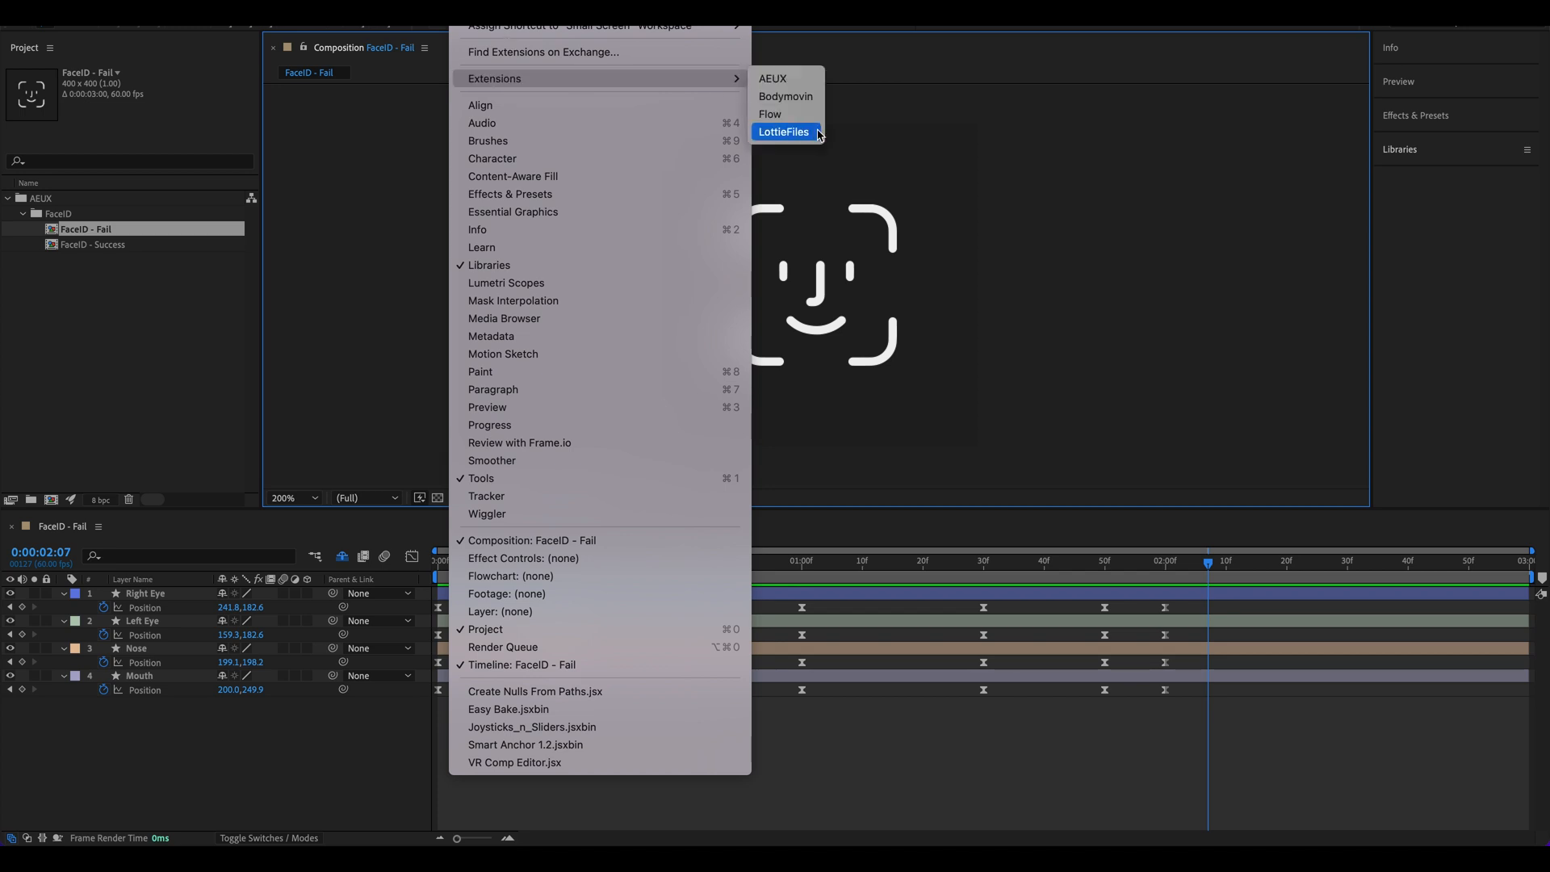
click(914, 131)
Step: Switch to Figma and review the plugin installation steps on the Tutorial page
mouse_move(922, 839)
click(332, 821)
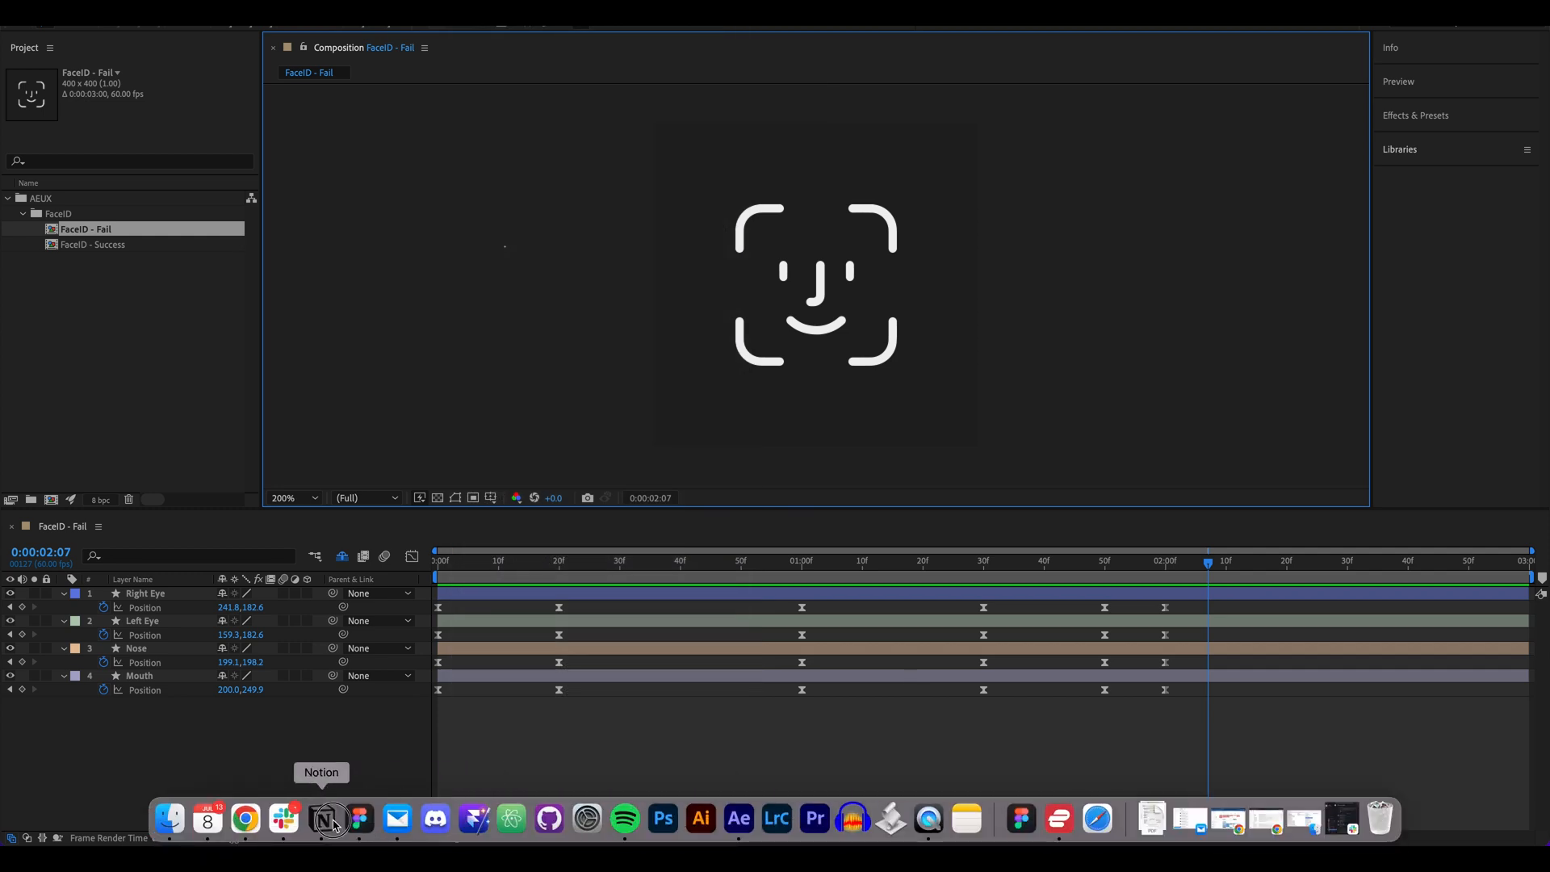
mouse_move(334, 823)
mouse_down()
mouse_move(327, 787)
mouse_move(324, 819)
mouse_up()
click(358, 819)
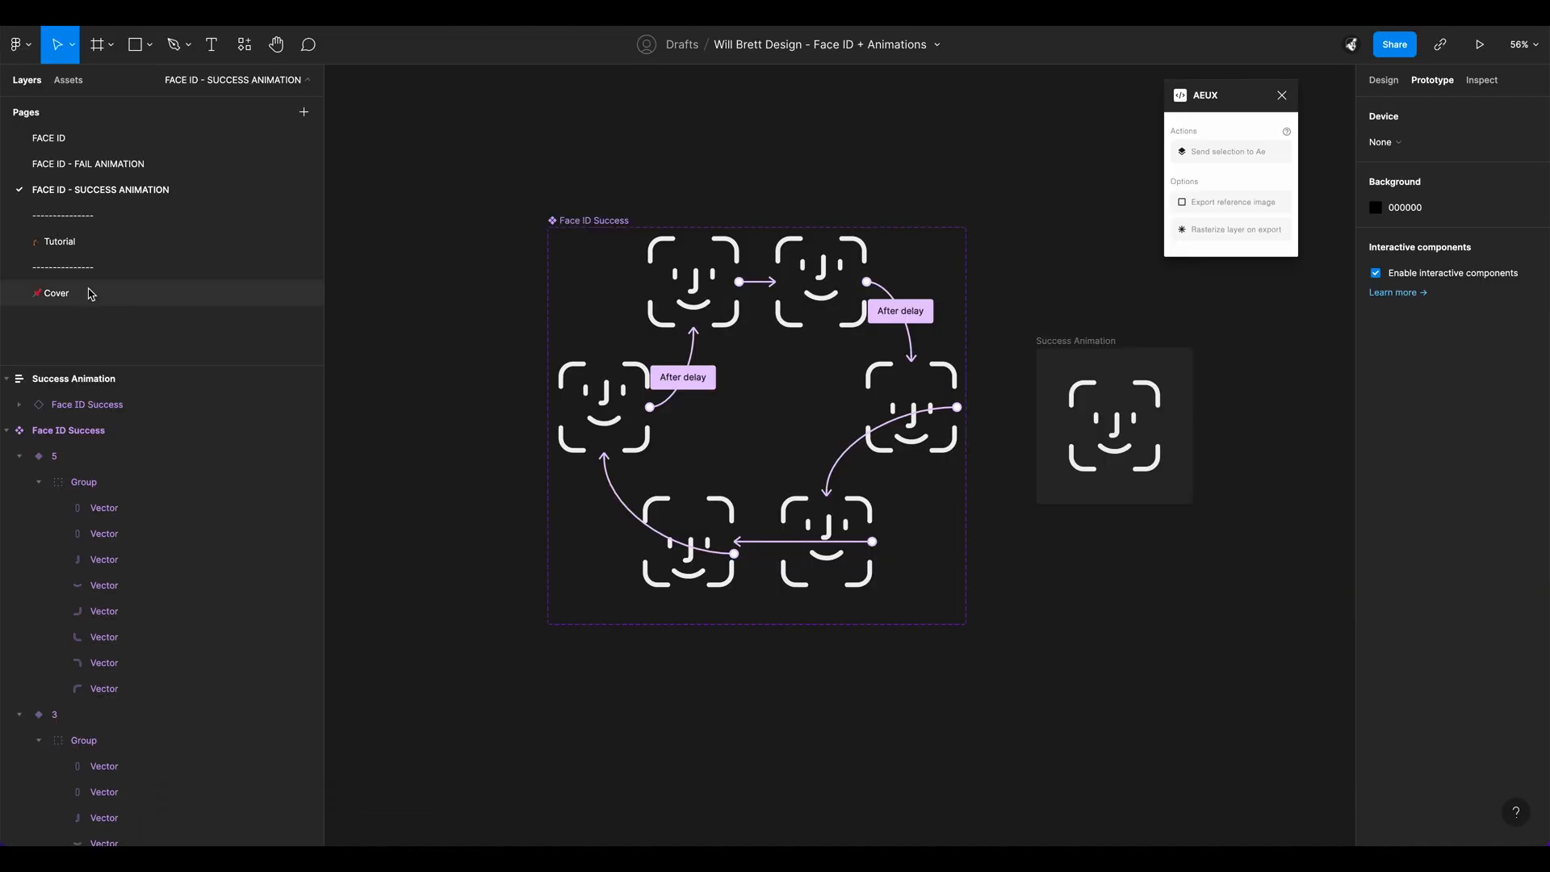
click(81, 242)
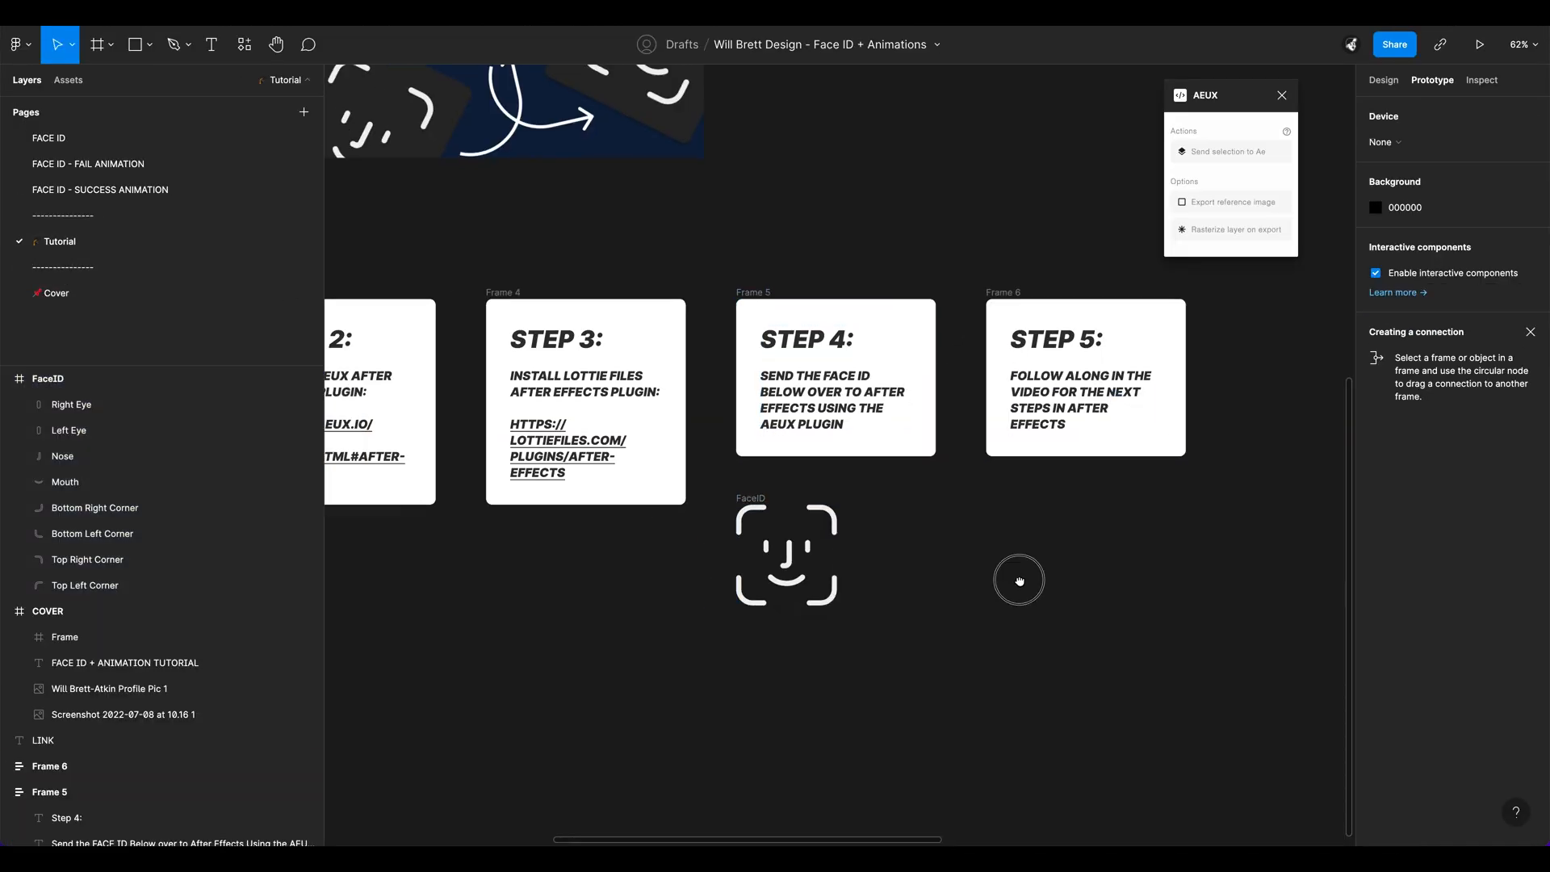
drag(1019, 581, 1237, 560)
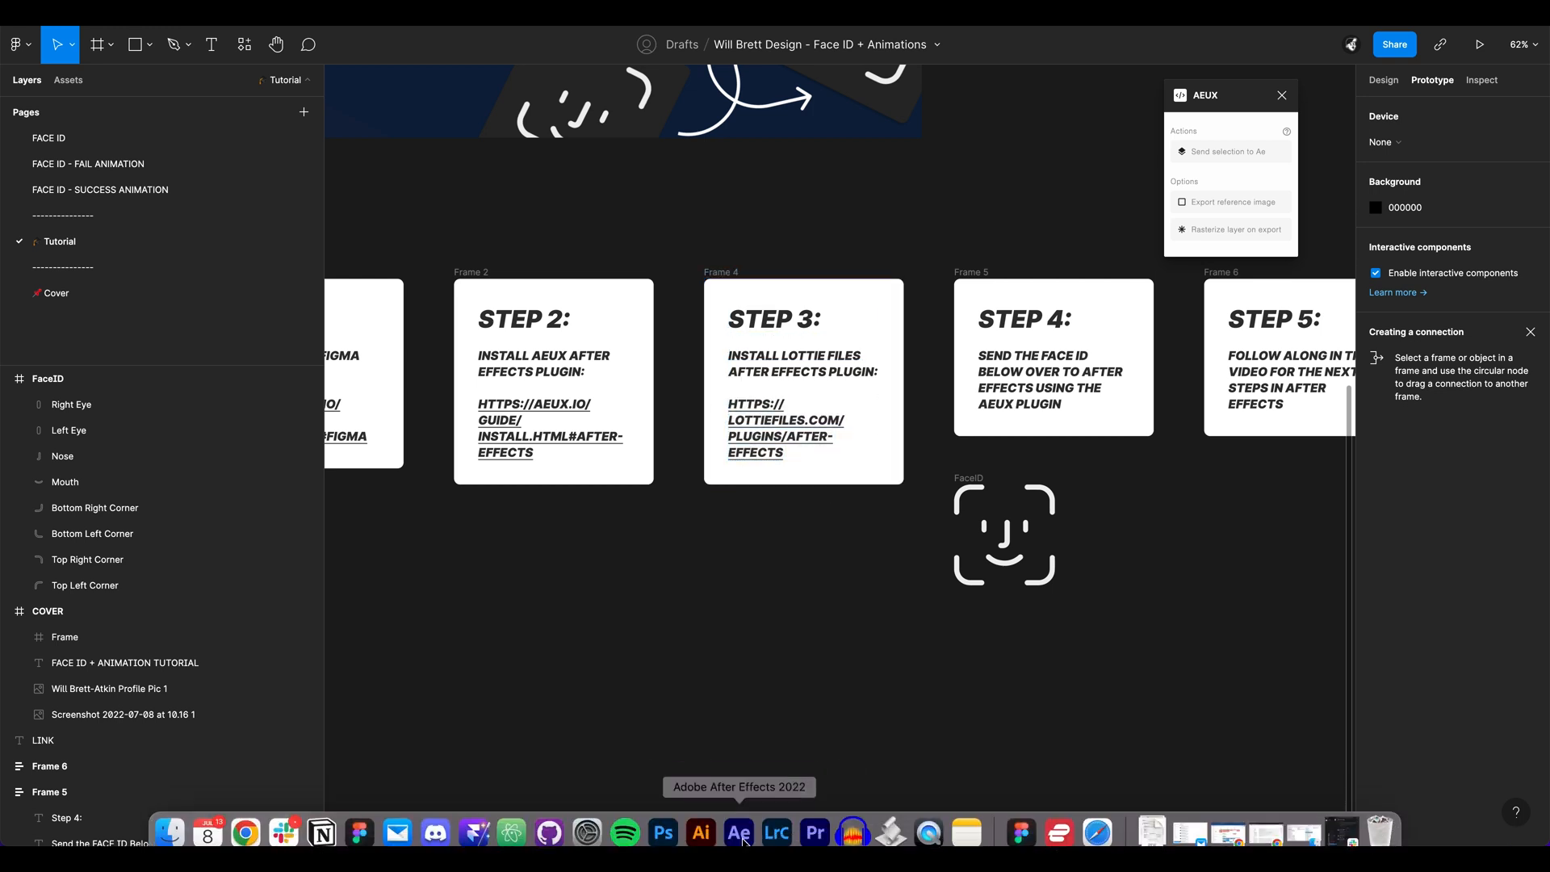
Step: Switch back to After Effects and open the LottieFiles extension
click(739, 828)
click(472, 17)
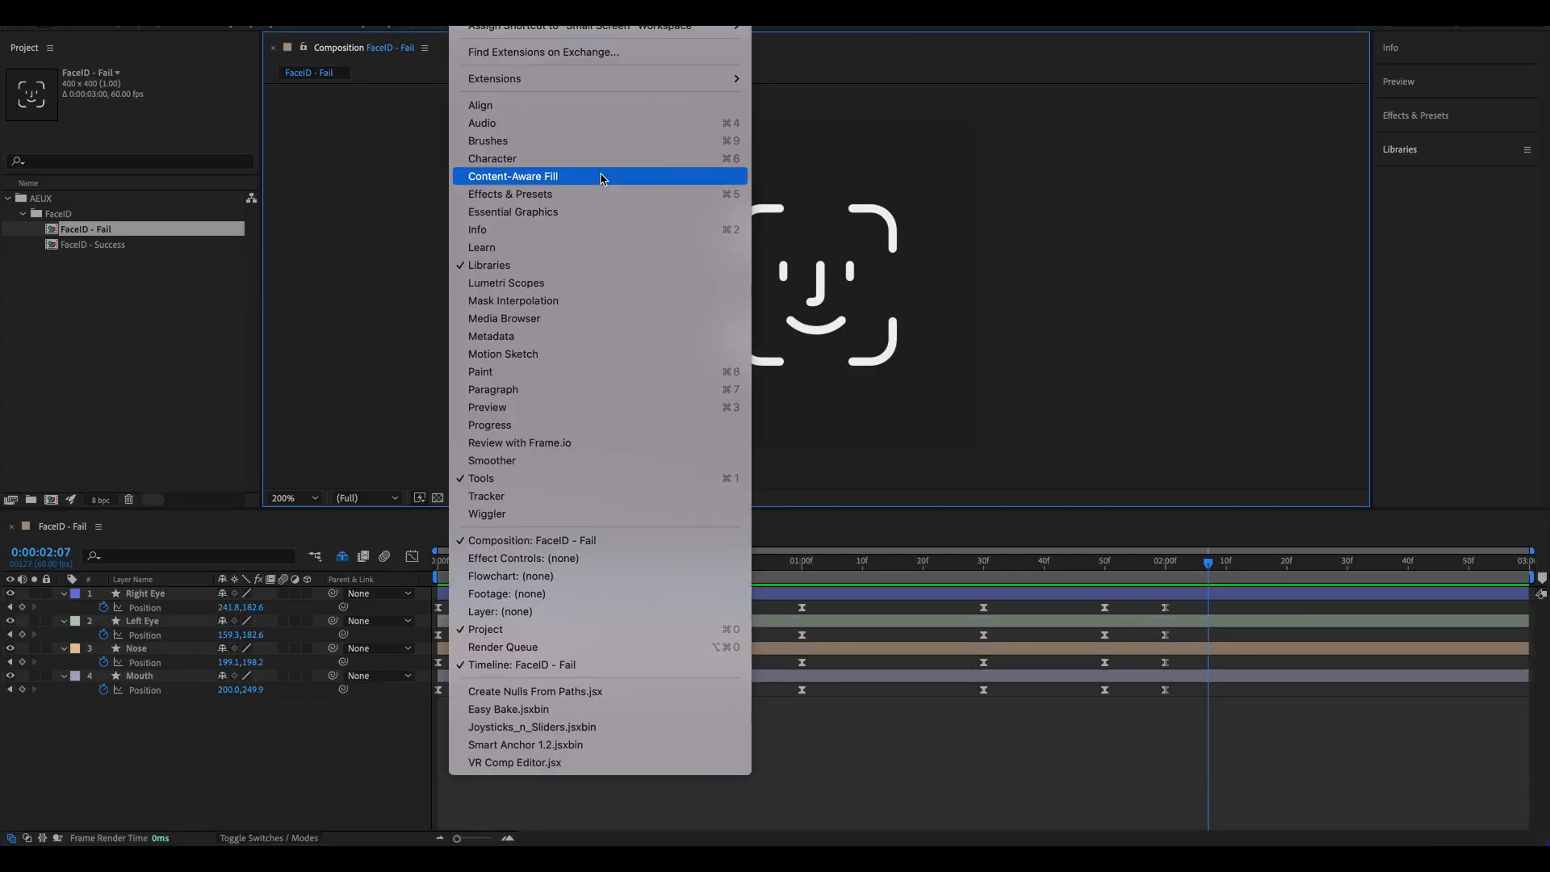
mouse_move(650, 81)
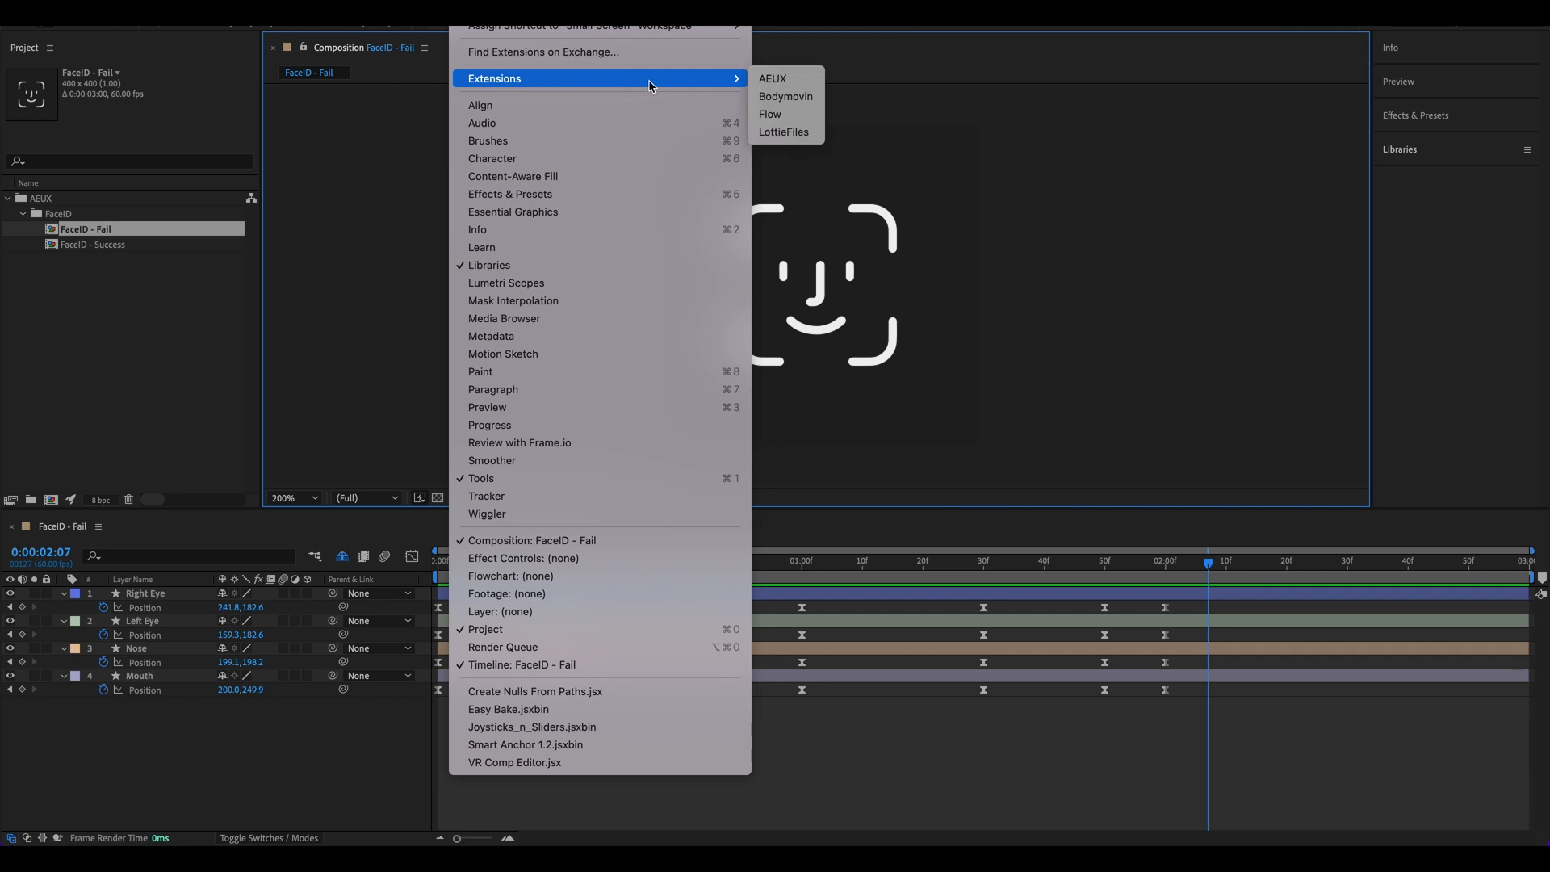
click(783, 131)
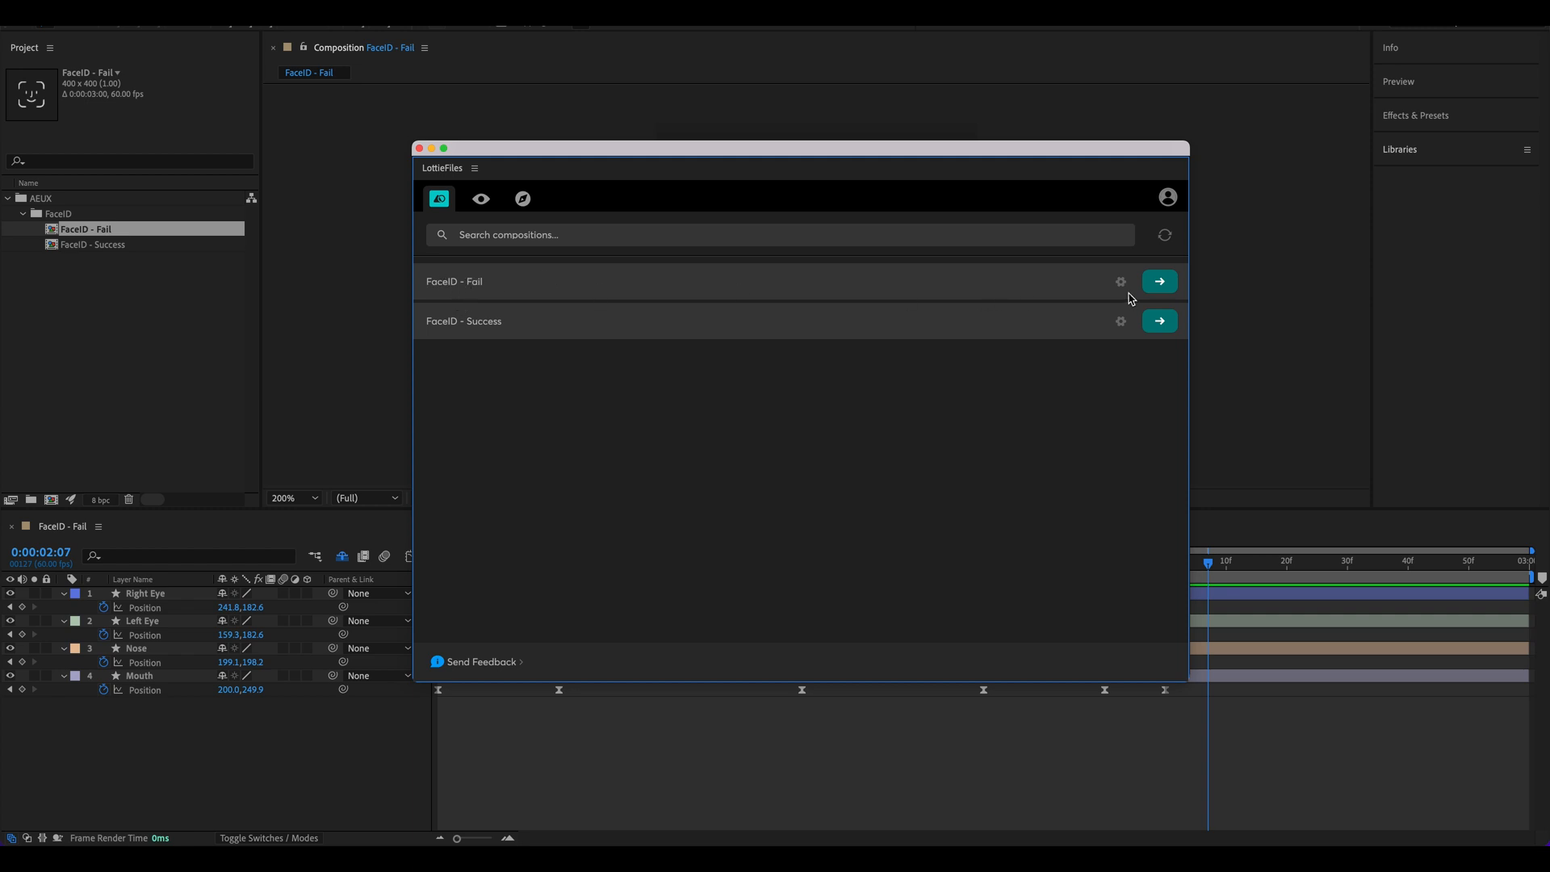
Step: Render the FaceID - Fail composition in LottieFiles, enlarge the extension window and review the animation preview
click(1155, 287)
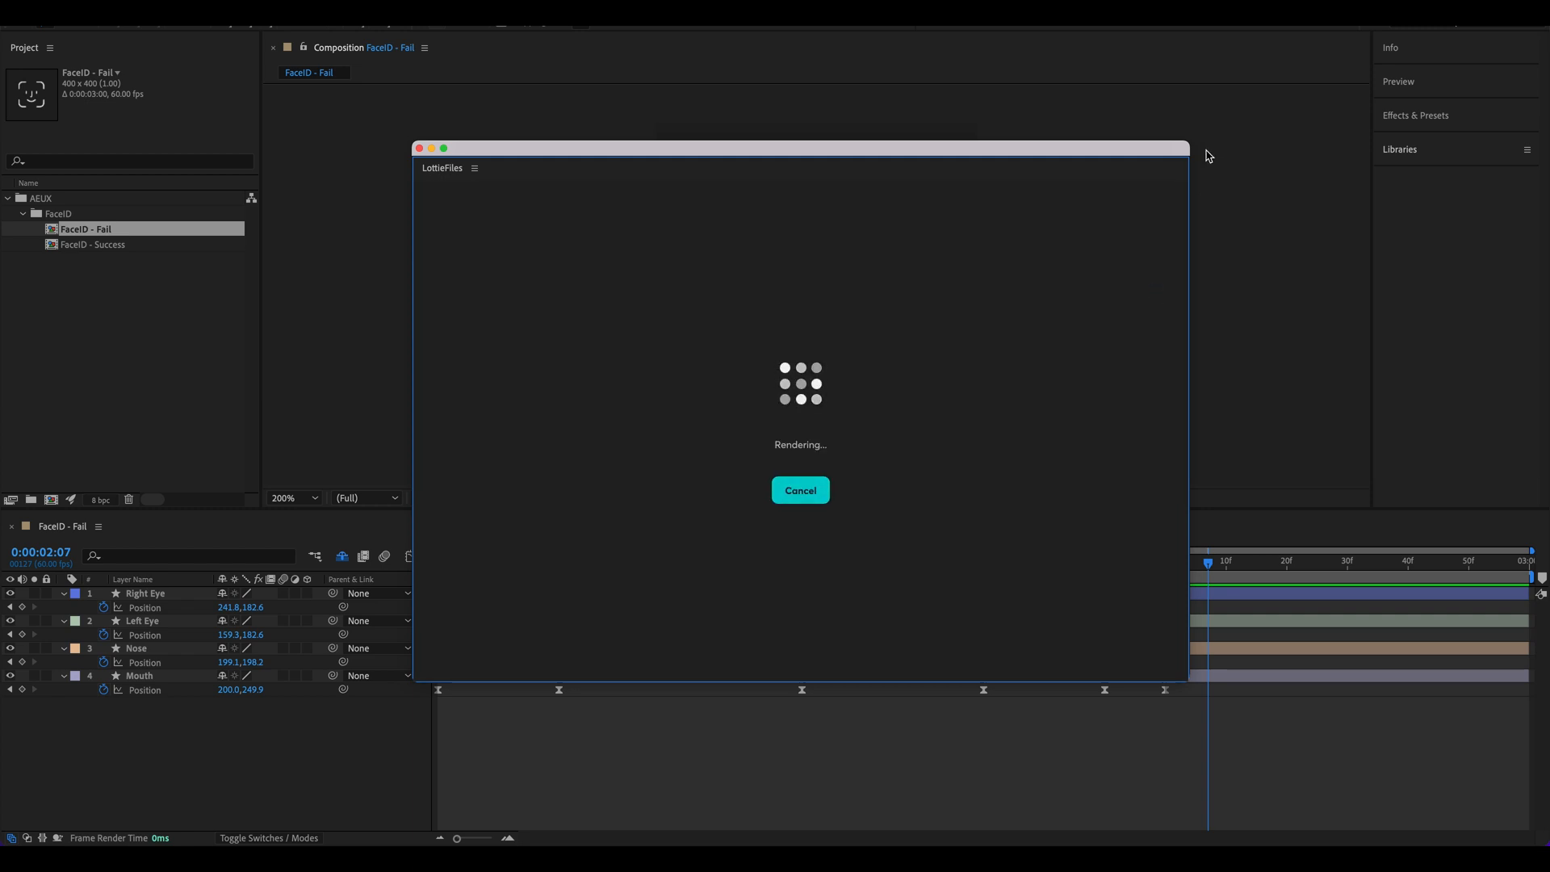
drag(1192, 148, 1282, 60)
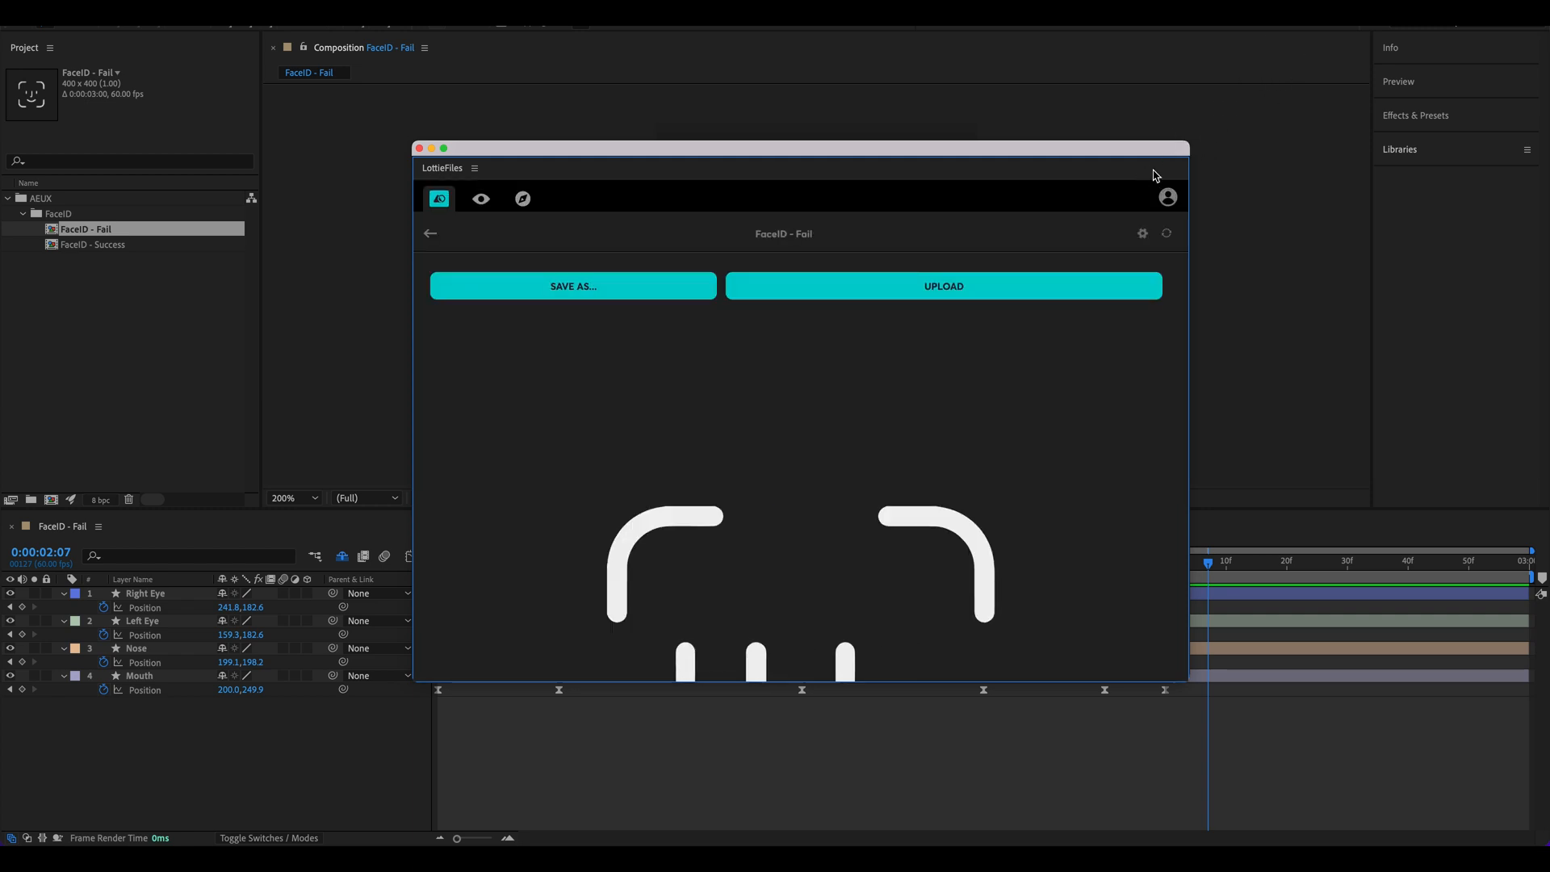
scroll(1087, 360, down, 4)
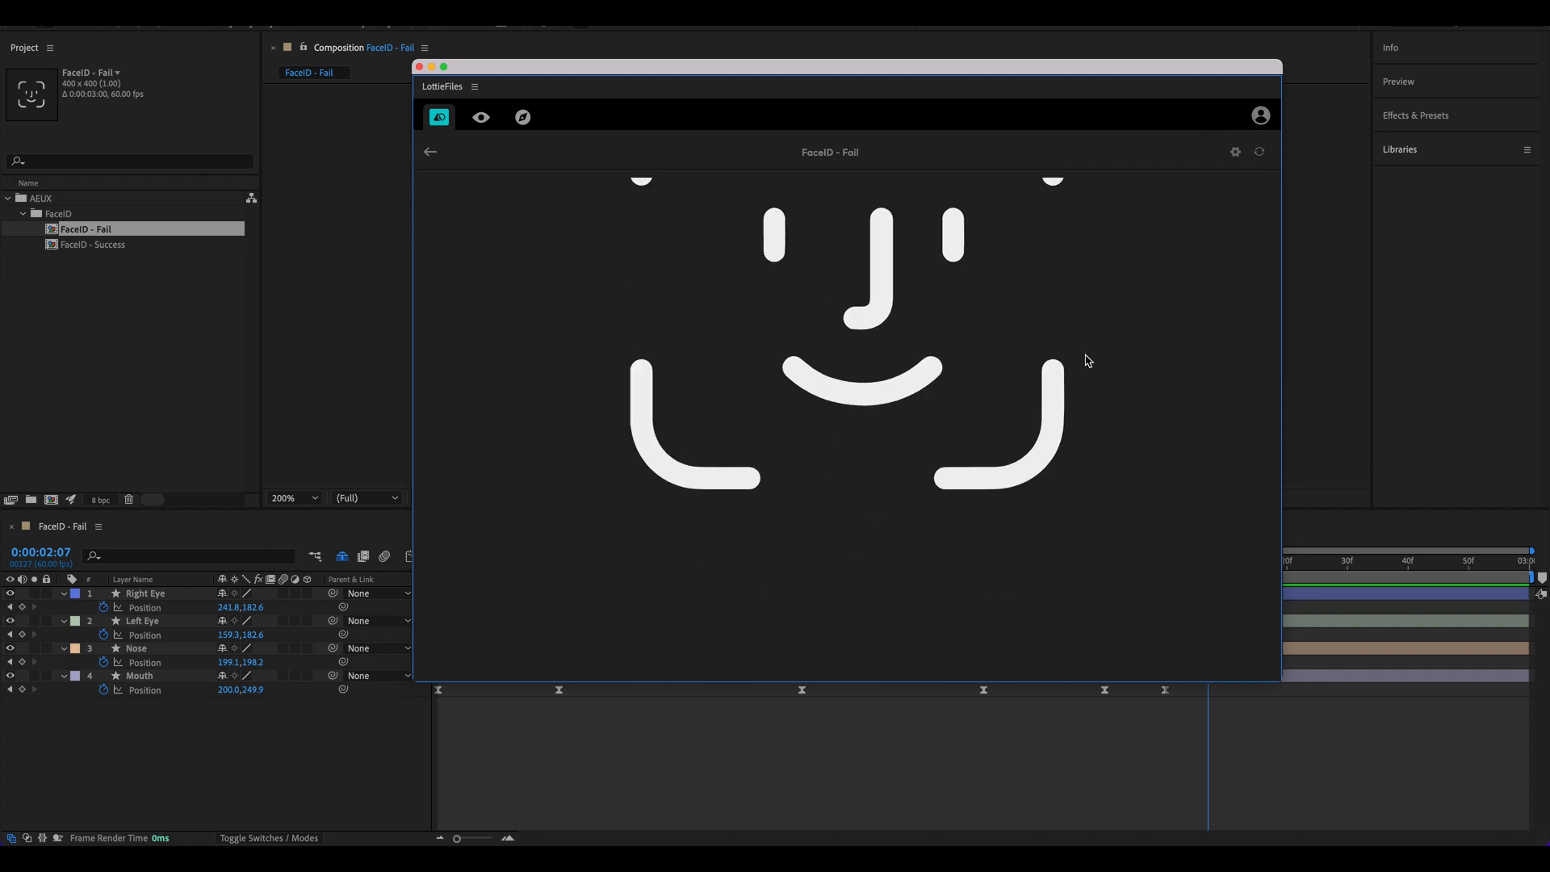
scroll(1087, 361, up, 2)
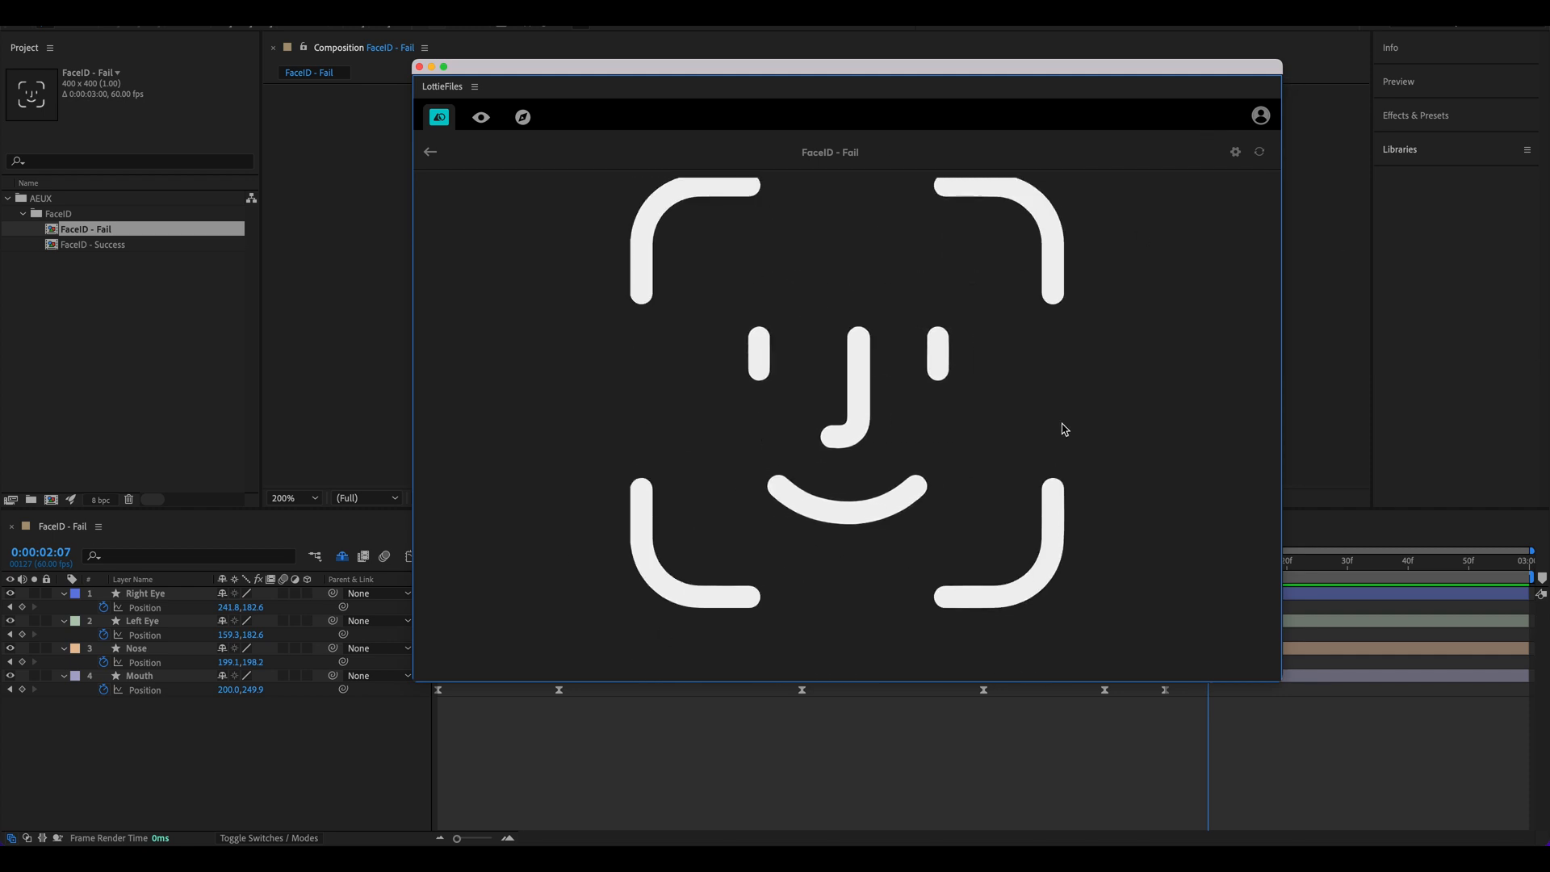
scroll(1062, 428, up, 1)
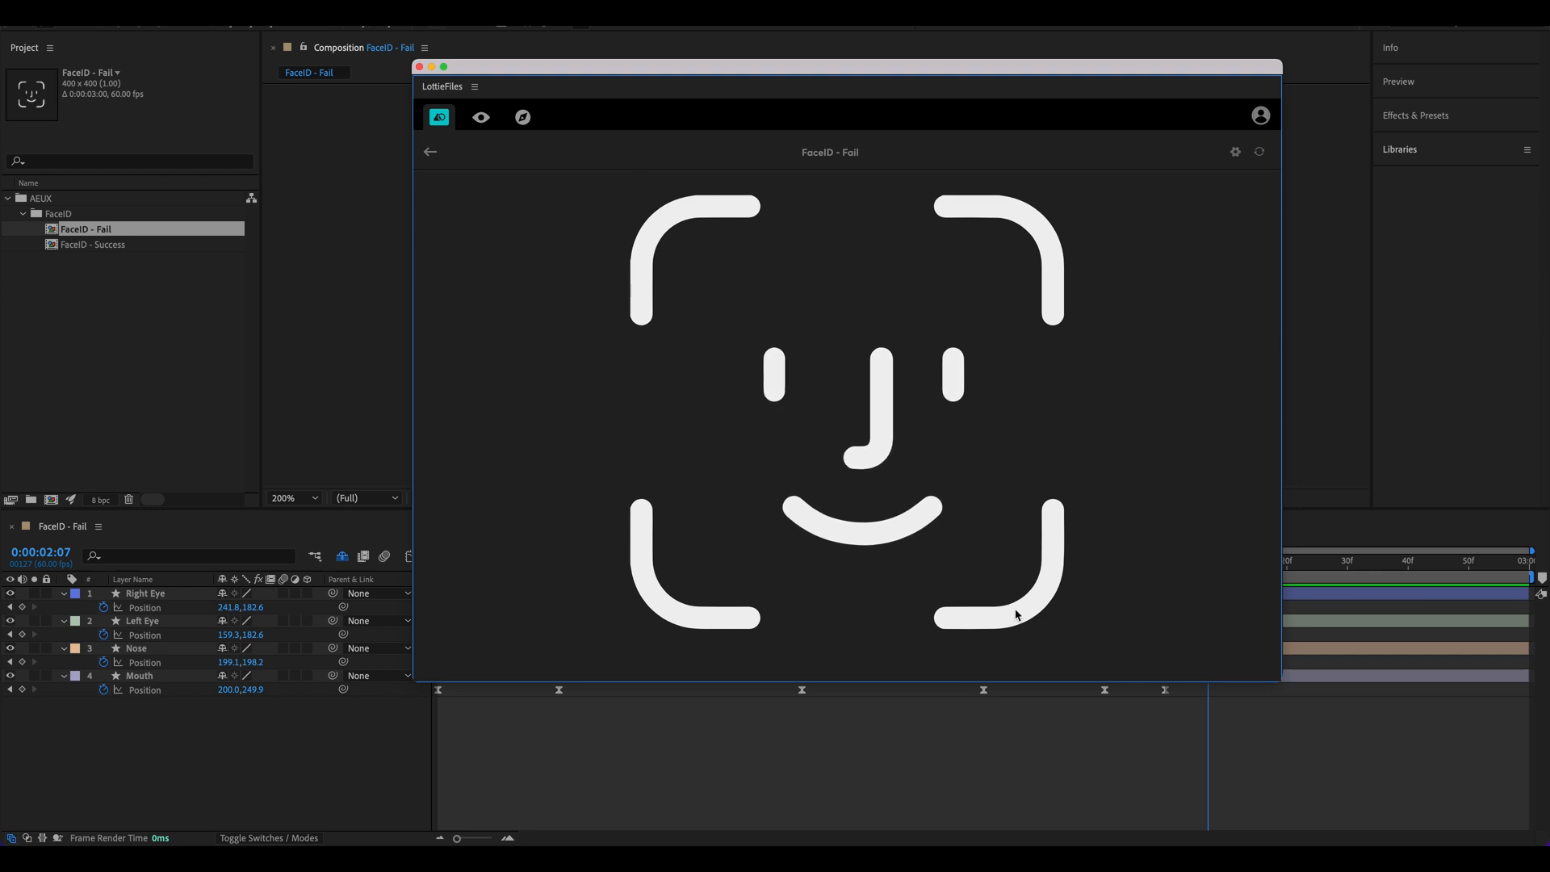
scroll(1105, 542, down, 3)
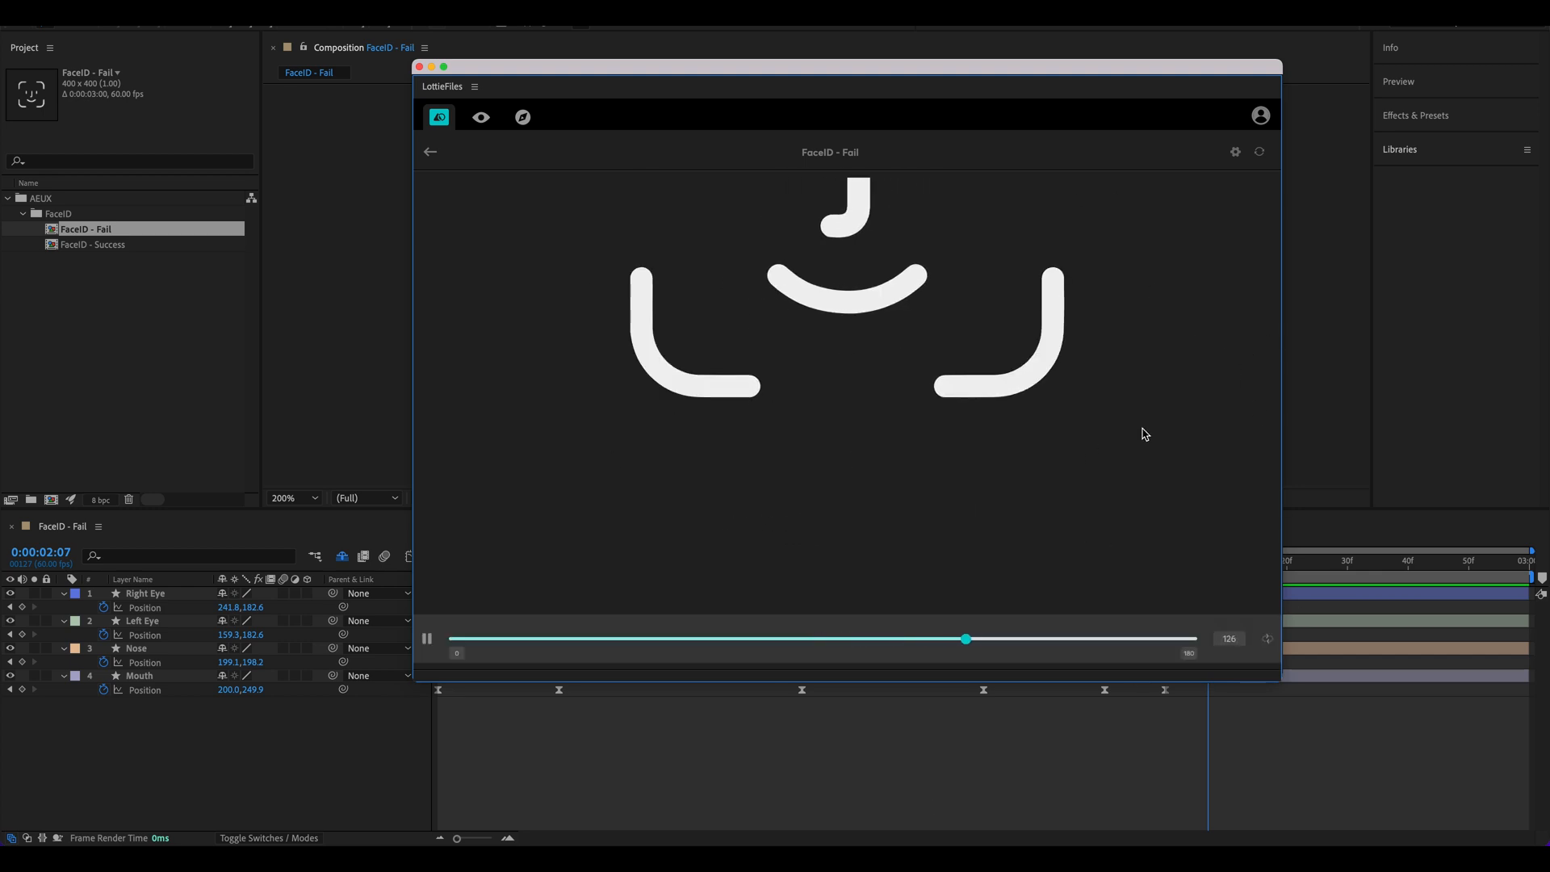
scroll(1143, 434, down, 3)
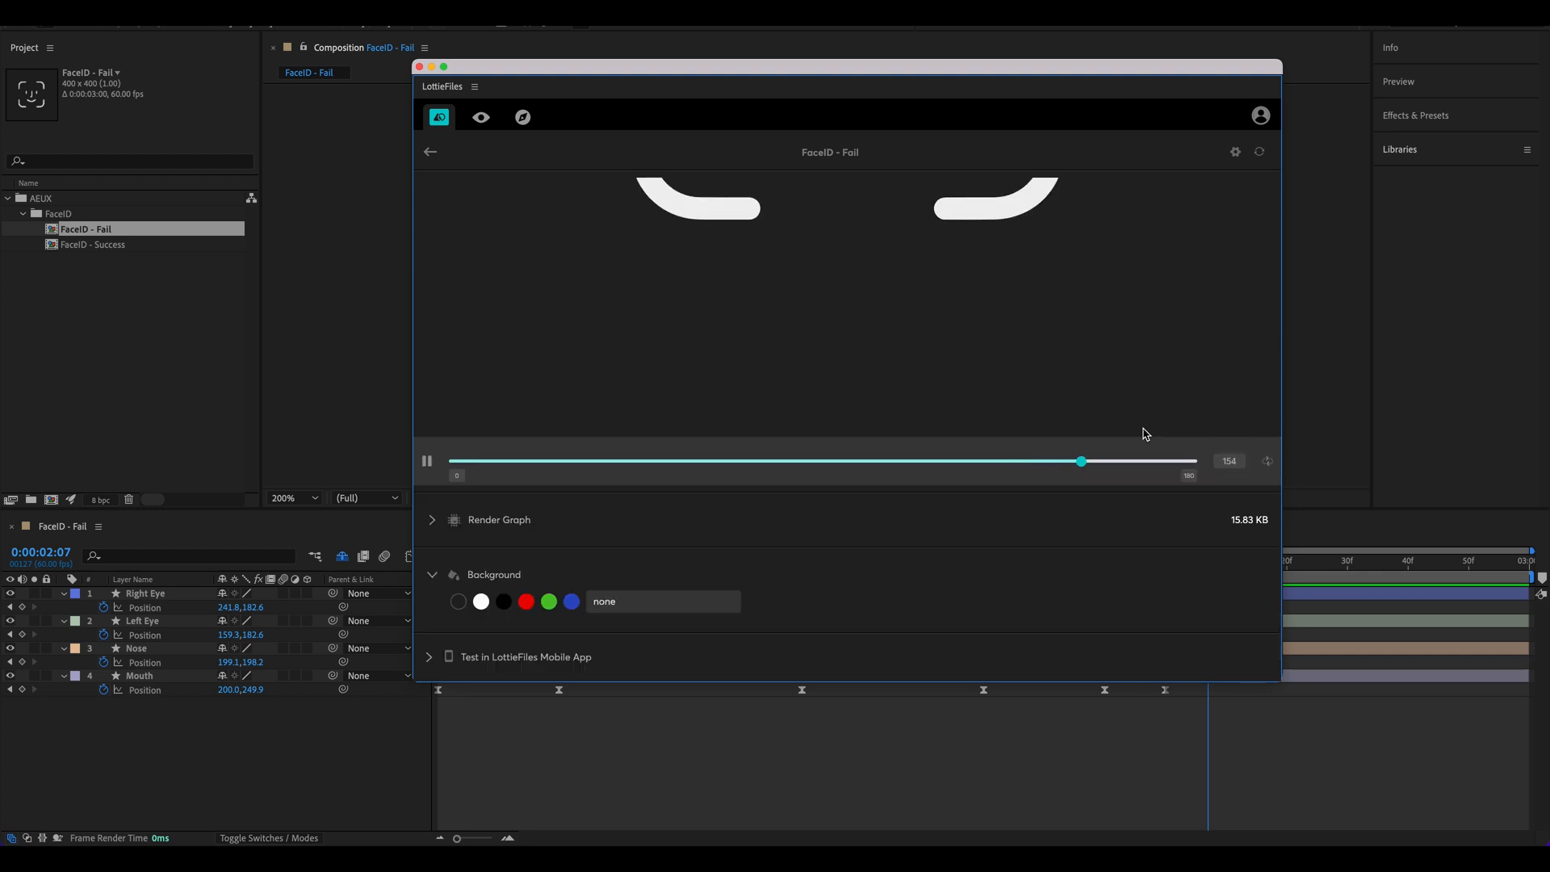
Step: Try a red background behind the FaceID - Fail preview, then reset the background to none
click(545, 607)
click(526, 602)
scroll(682, 449, up, 4)
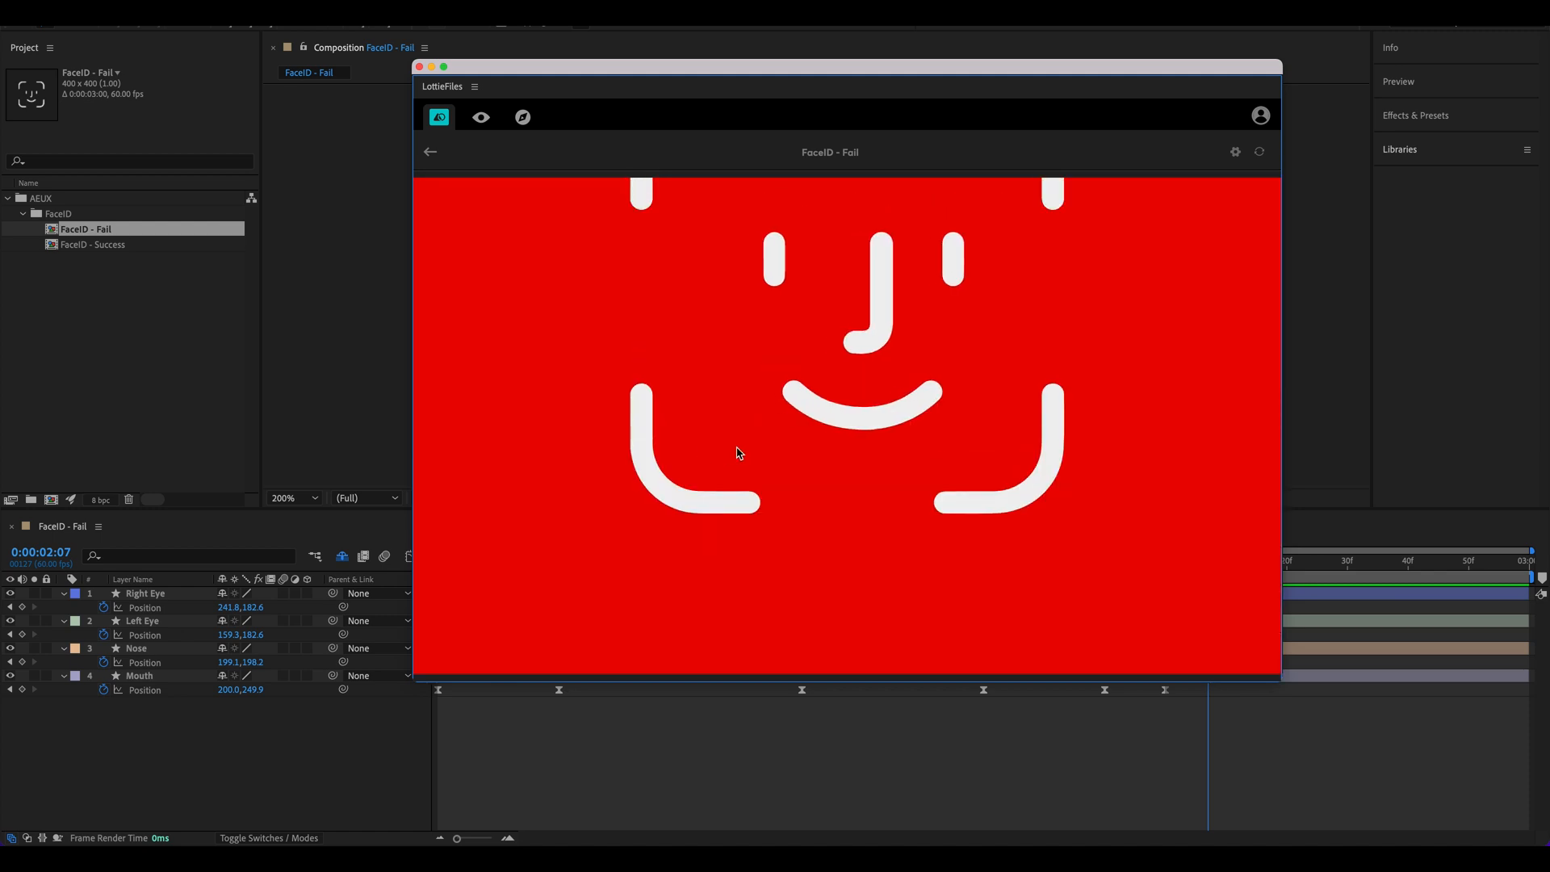
scroll(816, 456, up, 3)
scroll(826, 468, down, 6)
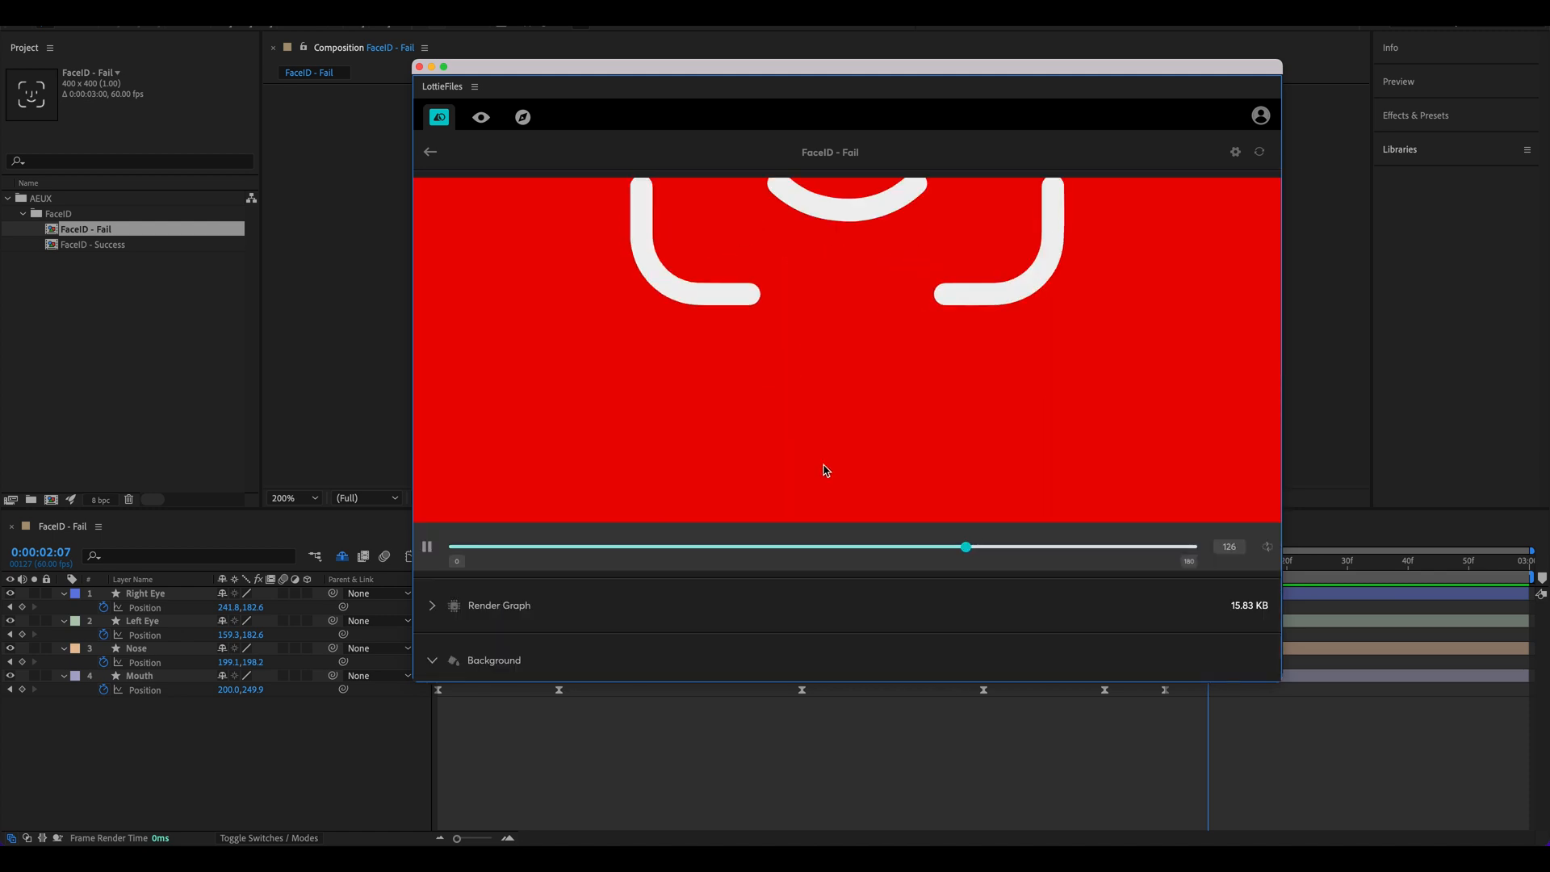
scroll(825, 470, down, 2)
click(479, 604)
click(457, 602)
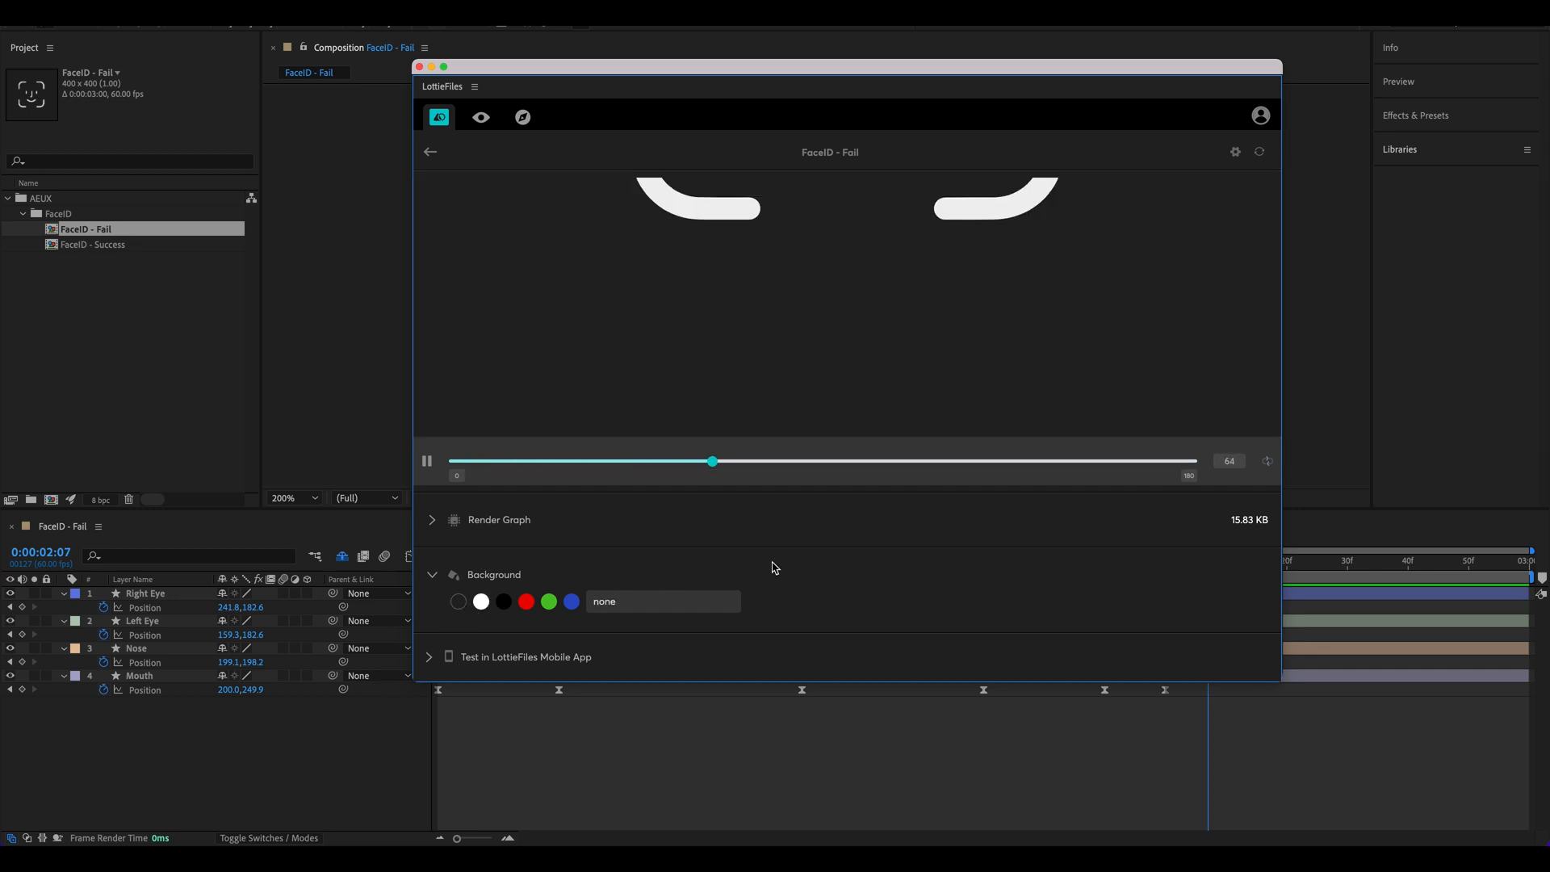
Step: Start saving the rendered FaceID - Fail animation in the Lottie JSON (*.json) format
scroll(960, 356, up, 8)
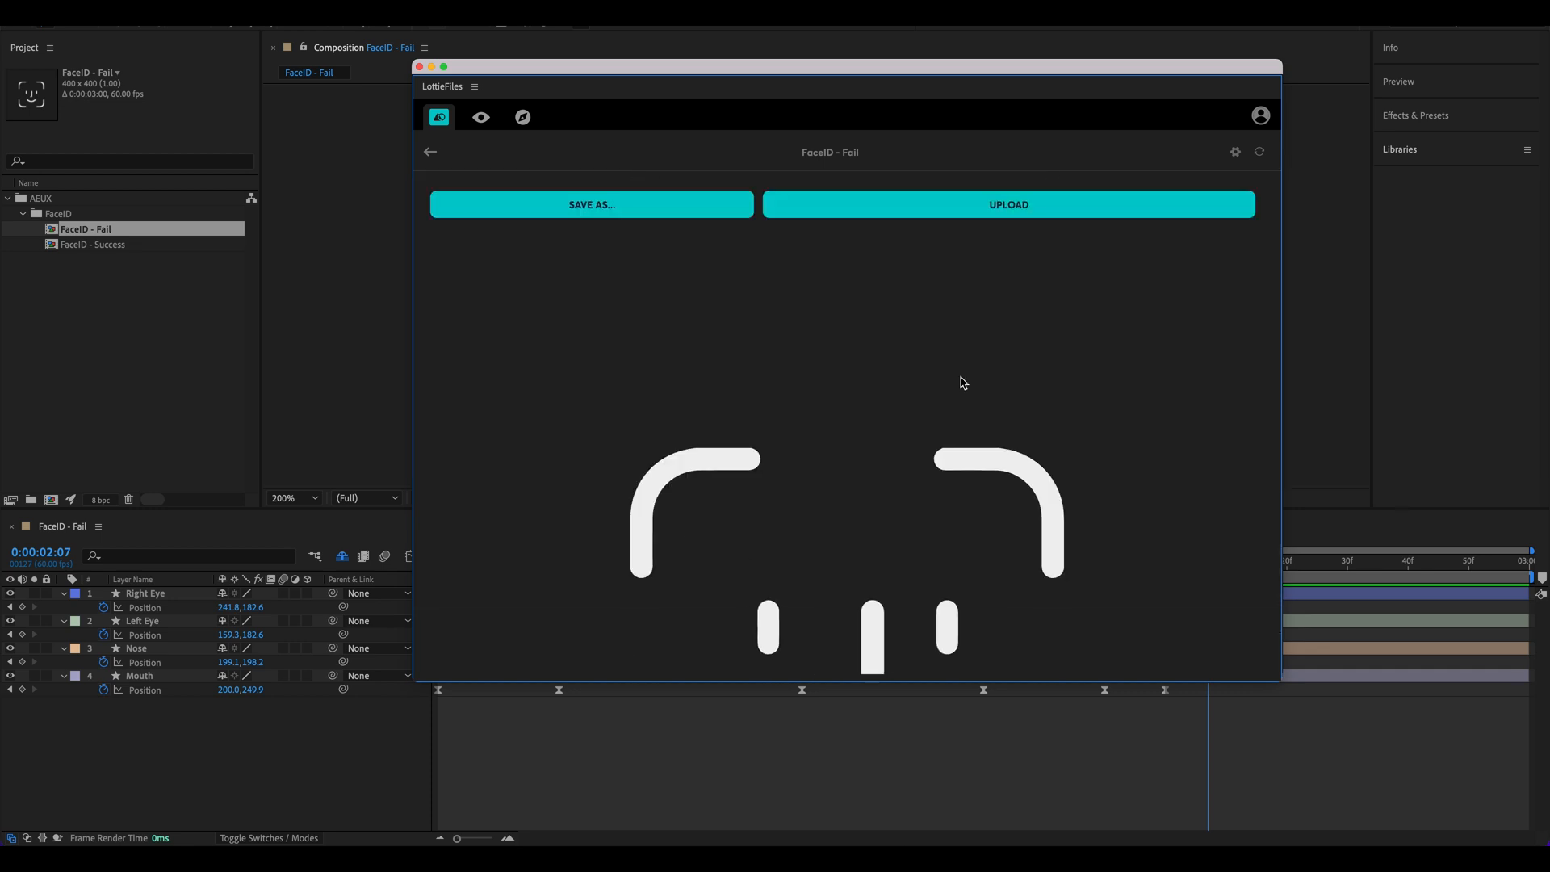
click(748, 202)
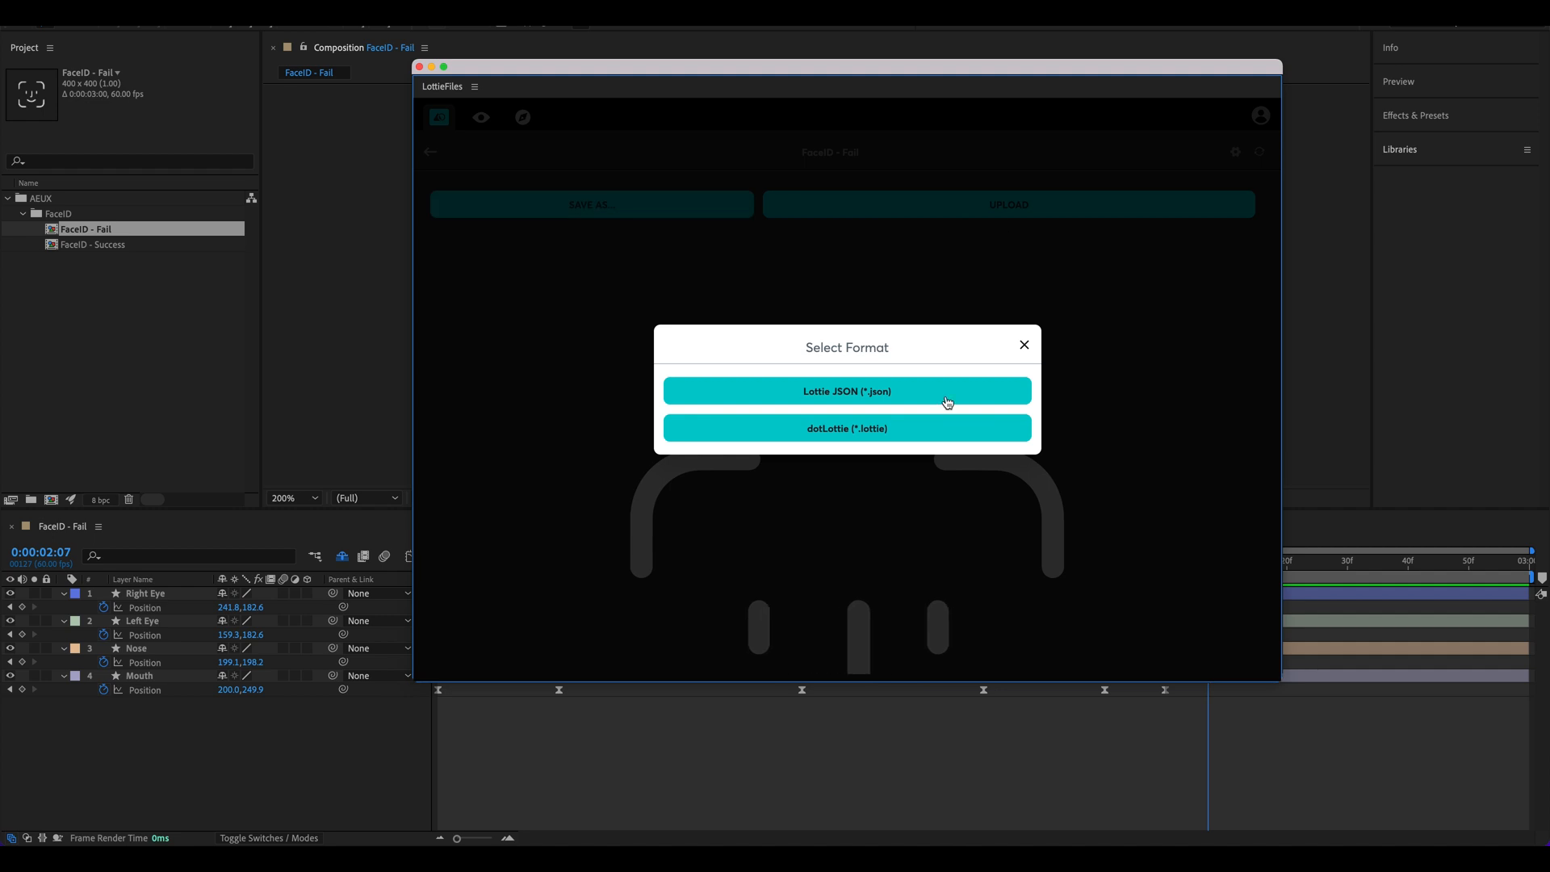
click(872, 394)
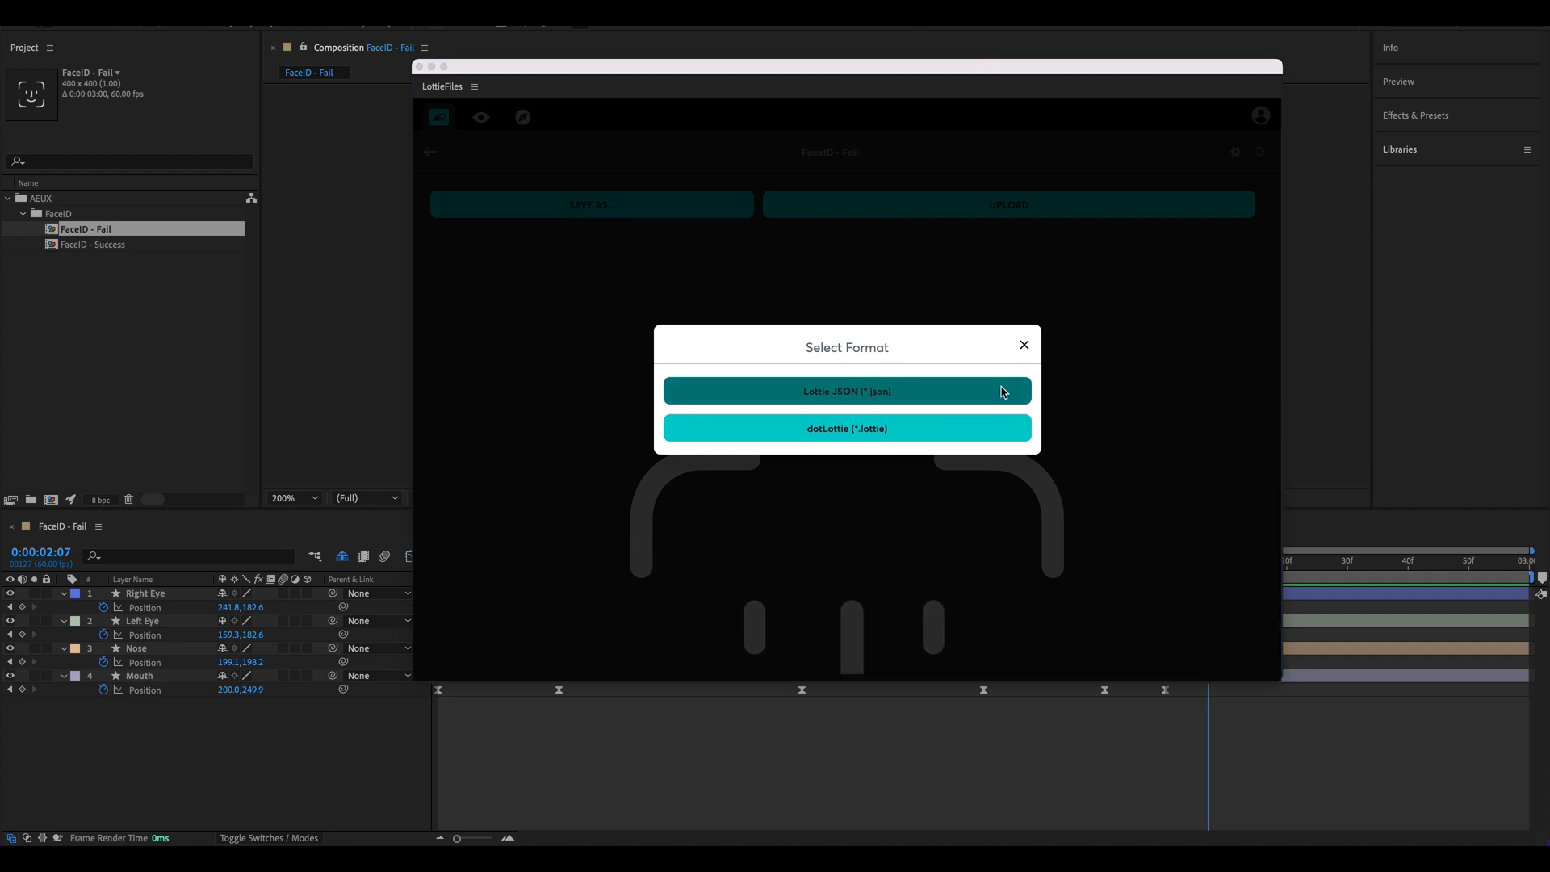
click(1007, 391)
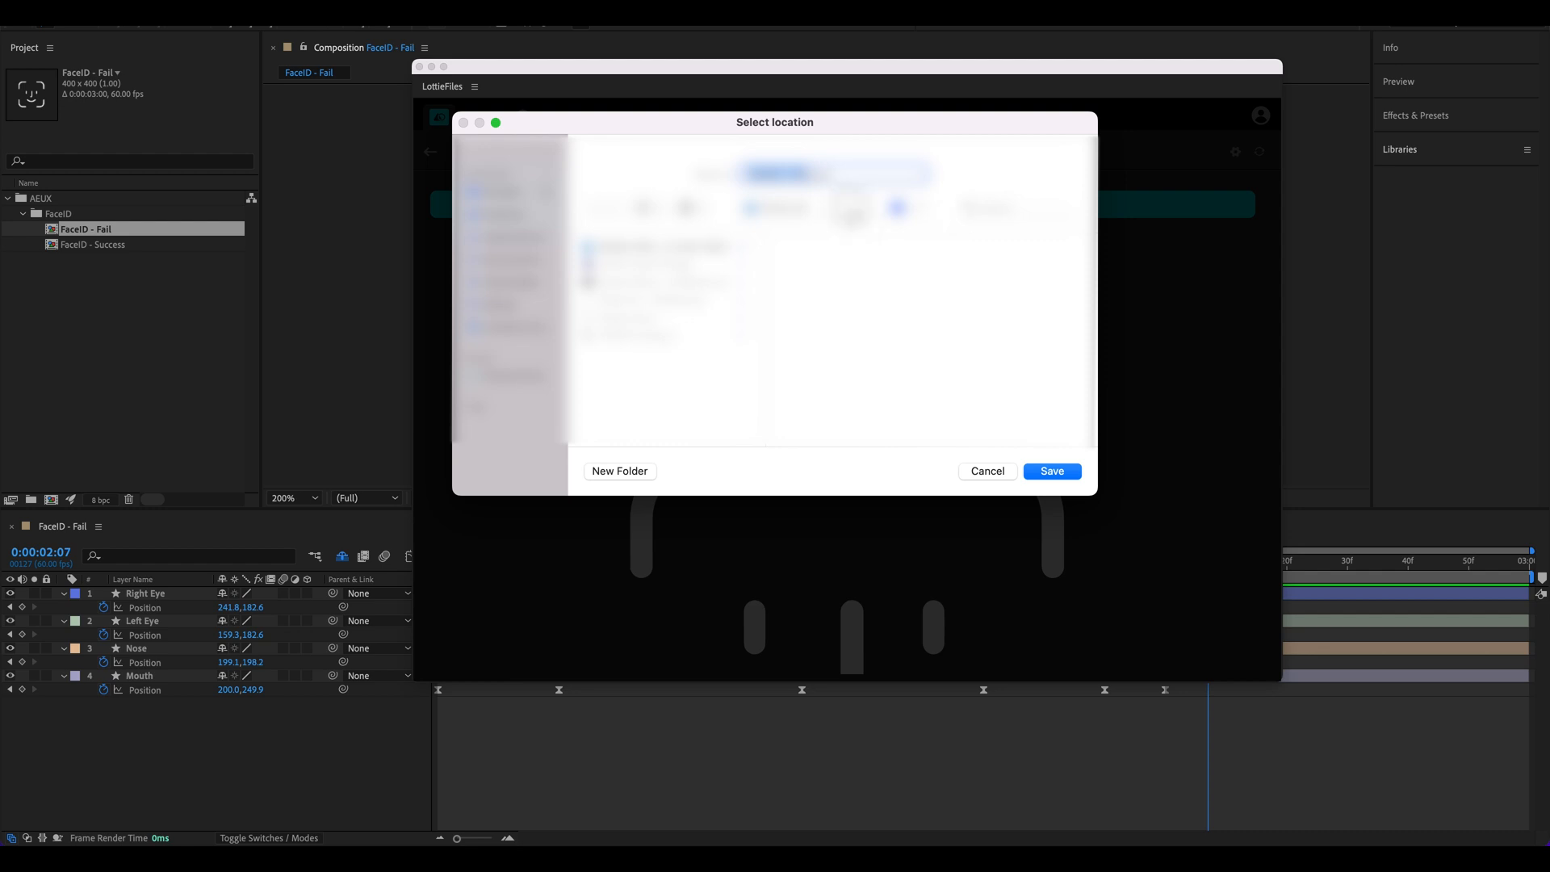
Step: Browse through the nested folders to the project's destination folder and save the Lottie JSON file there
click(848, 208)
click(839, 227)
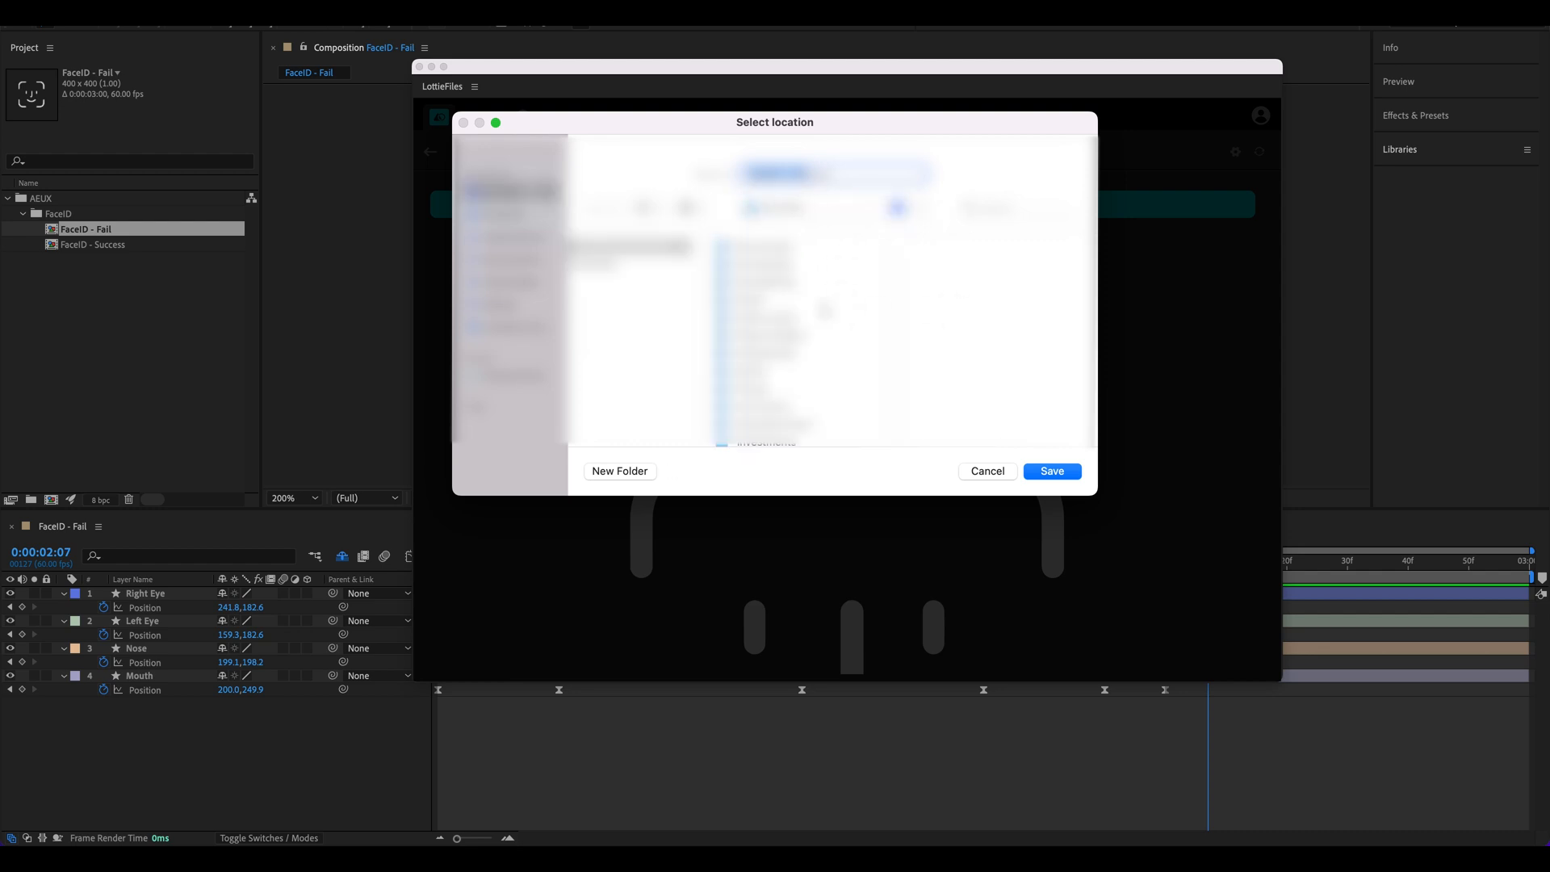
scroll(863, 319, down, 3)
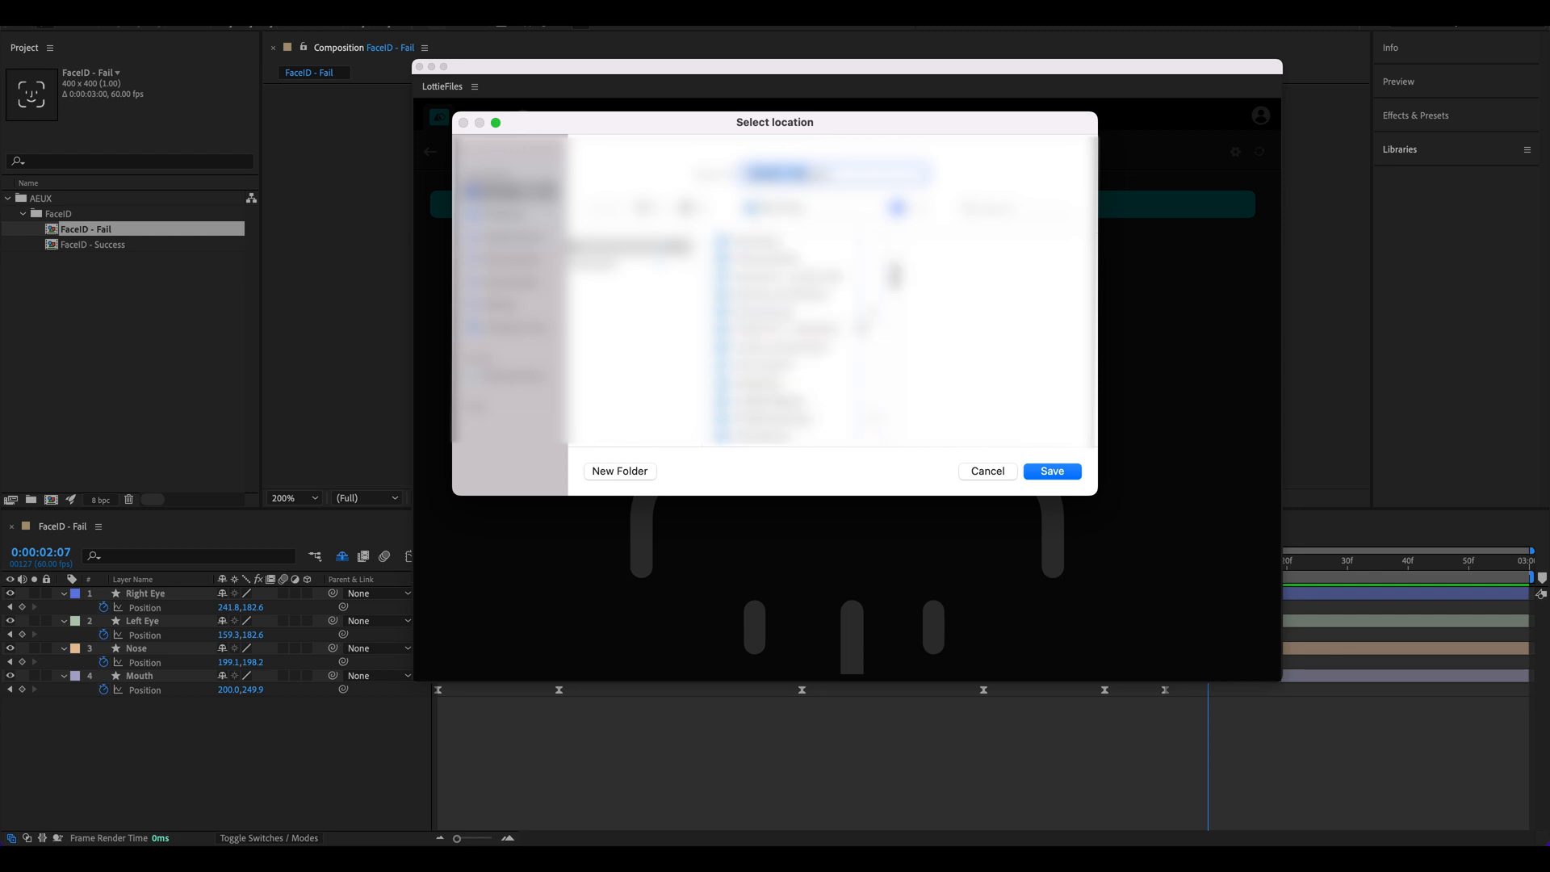
click(808, 419)
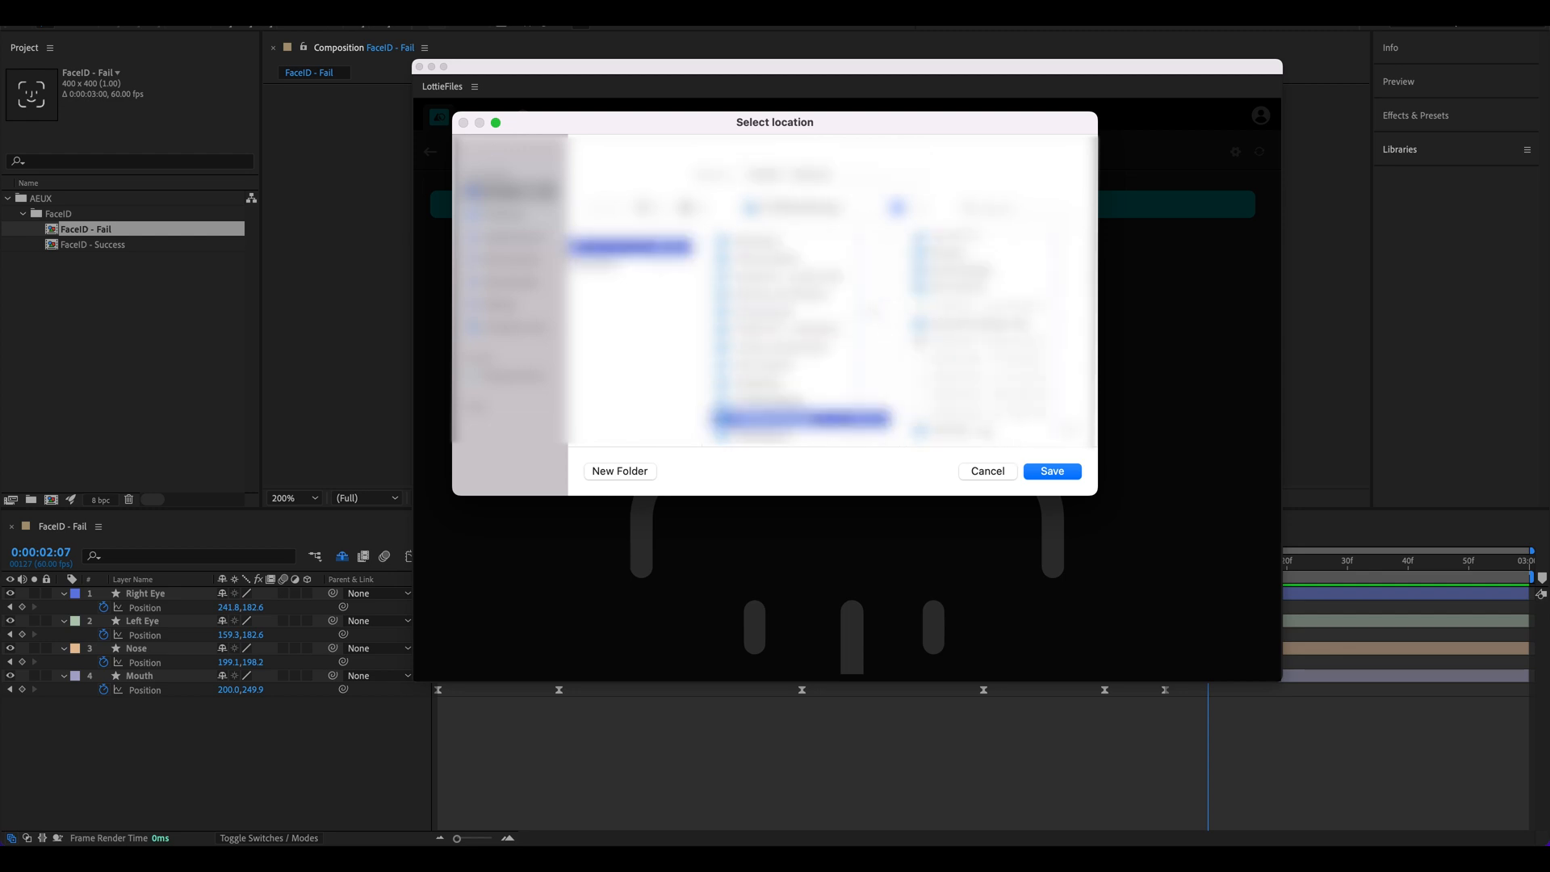
click(993, 430)
click(971, 285)
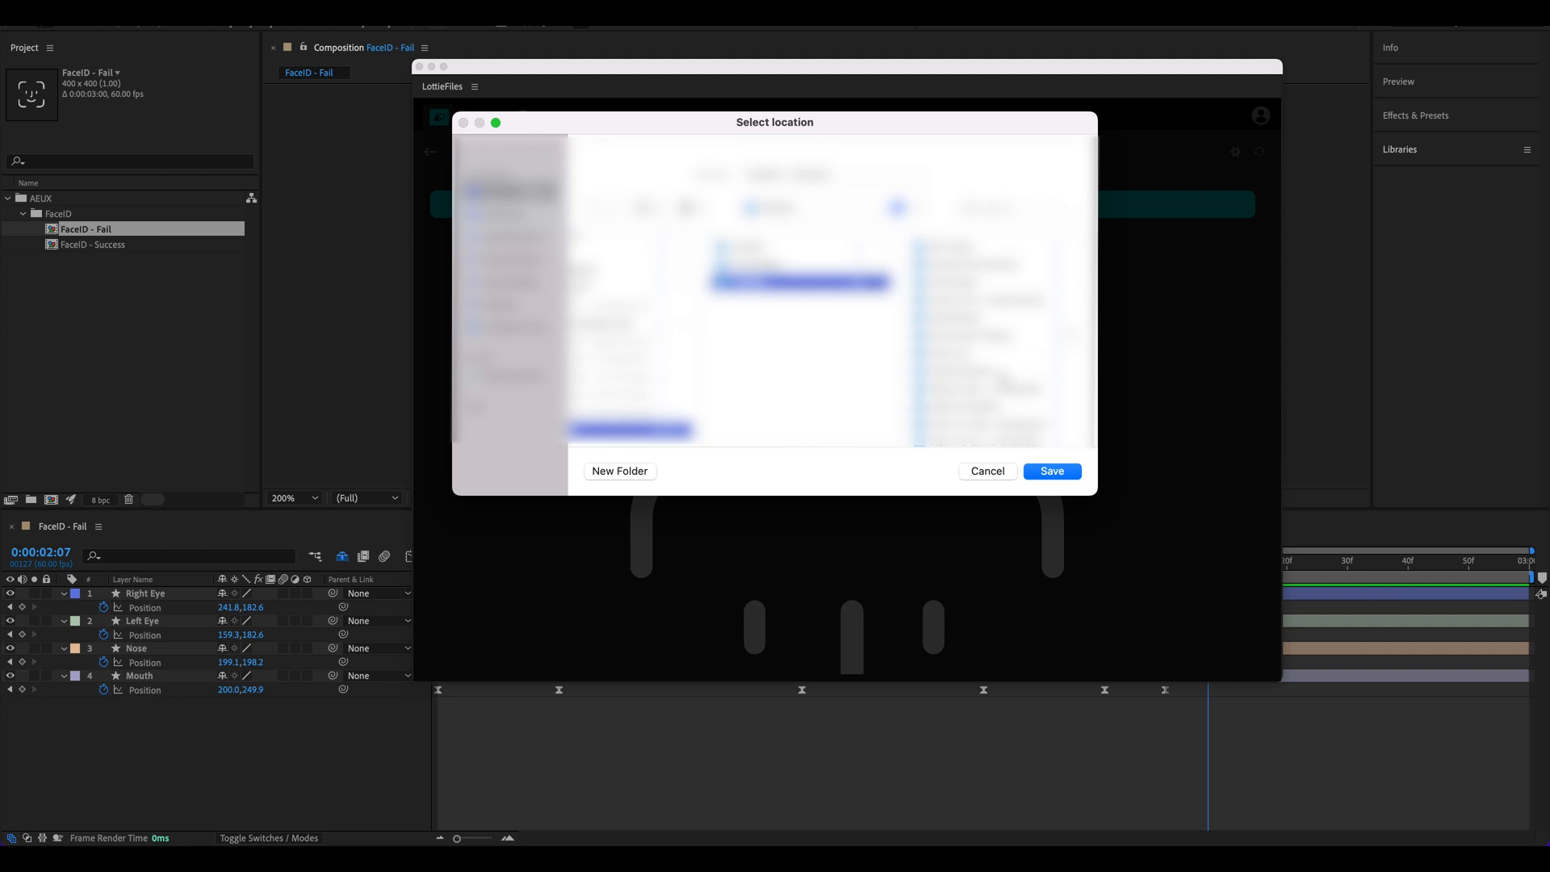
scroll(981, 339, down, 2)
click(993, 323)
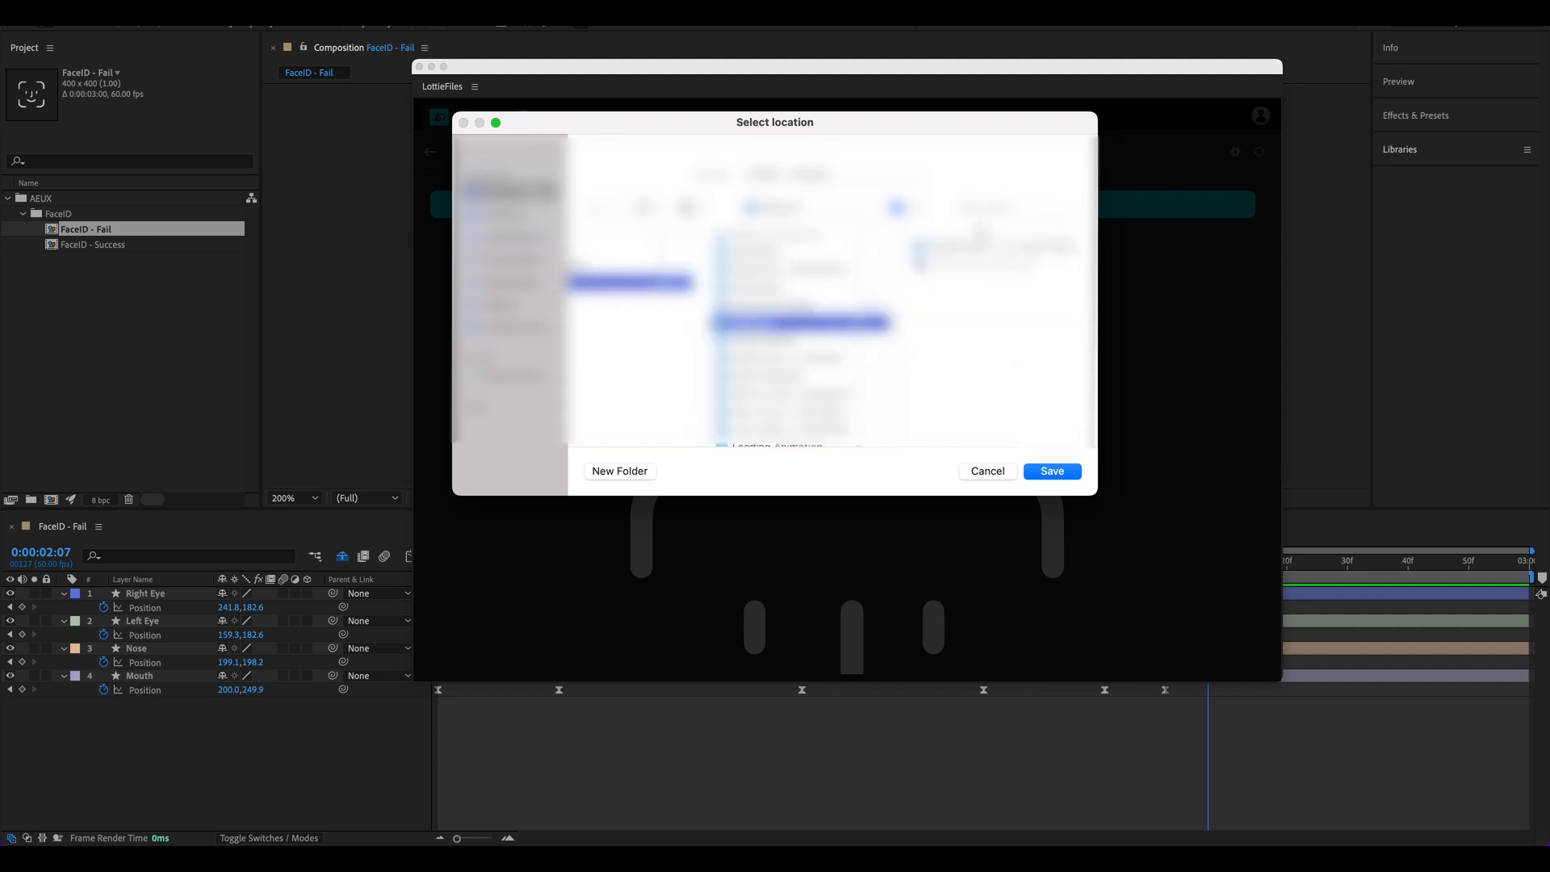
click(1077, 474)
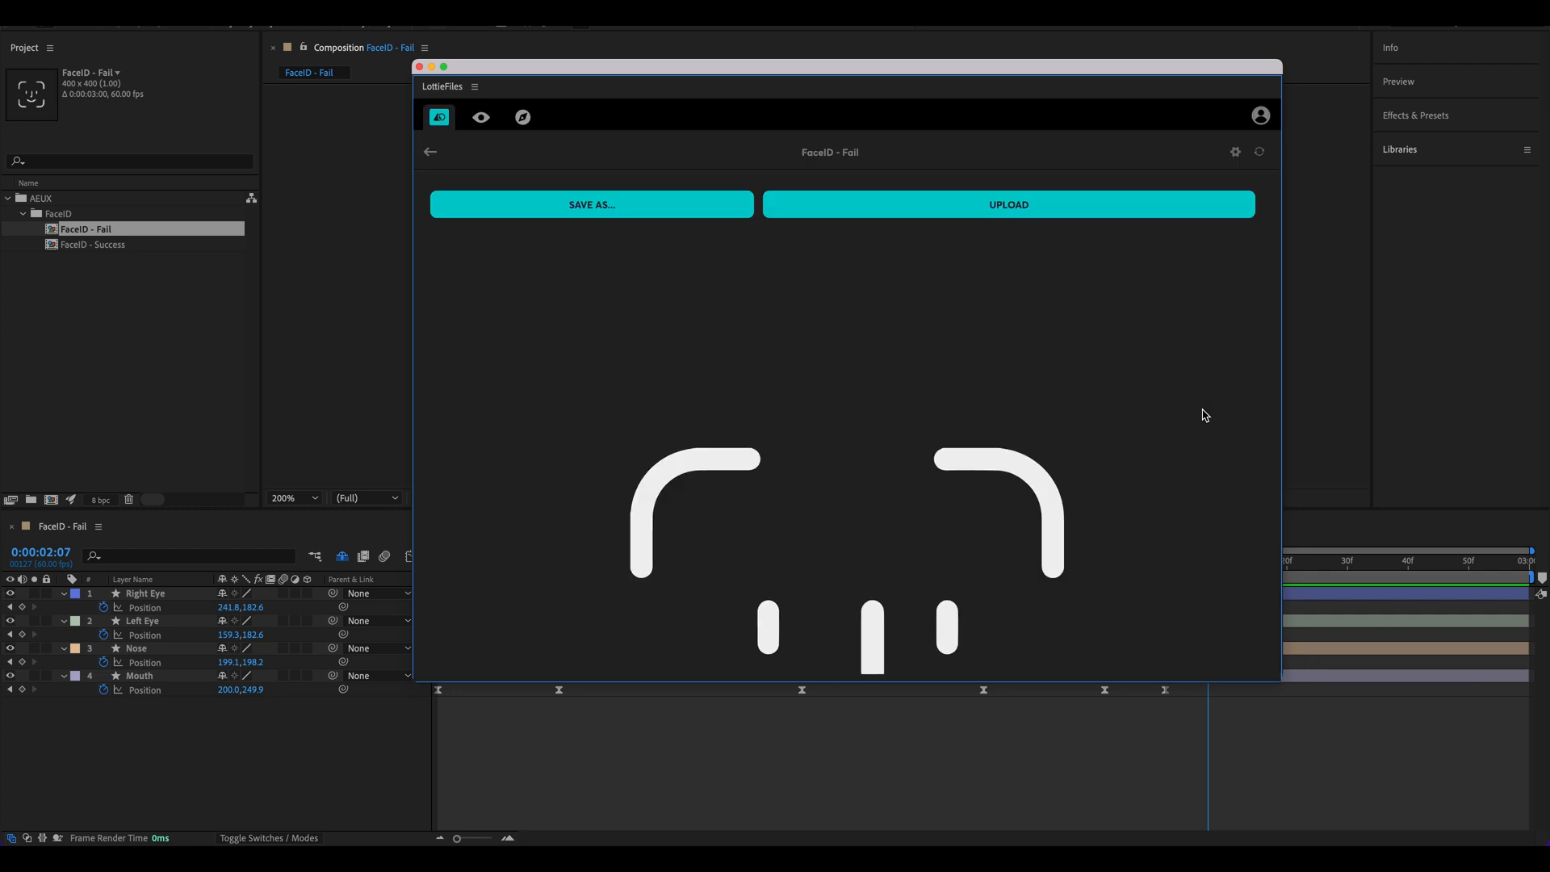
Step: Close the LottieFiles extension, switch to Chrome and load lottiefiles.com
click(420, 68)
mouse_move(512, 840)
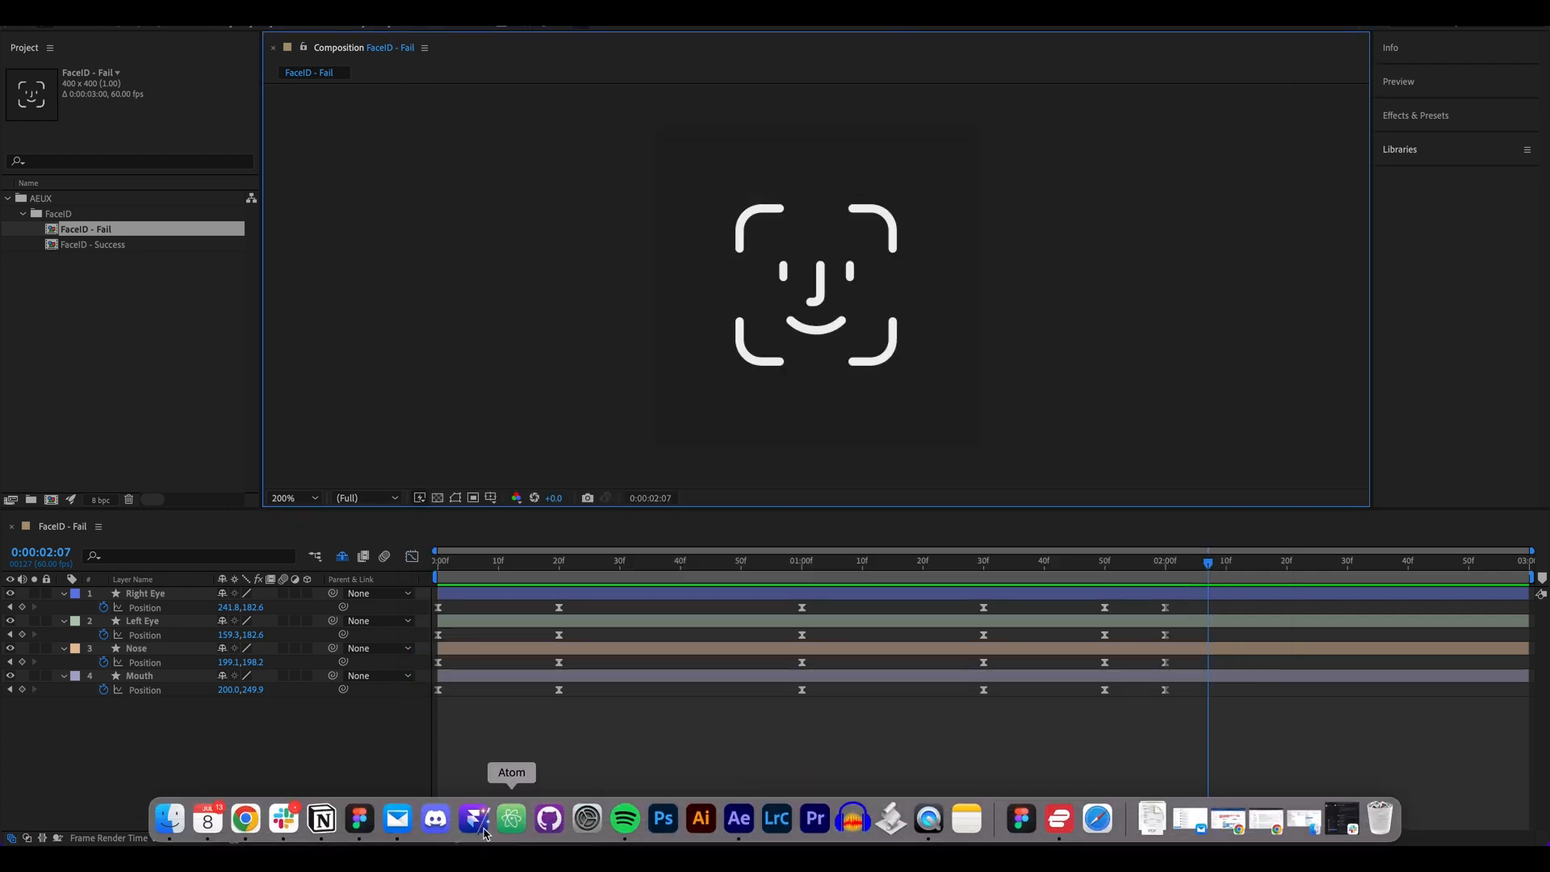
click(261, 822)
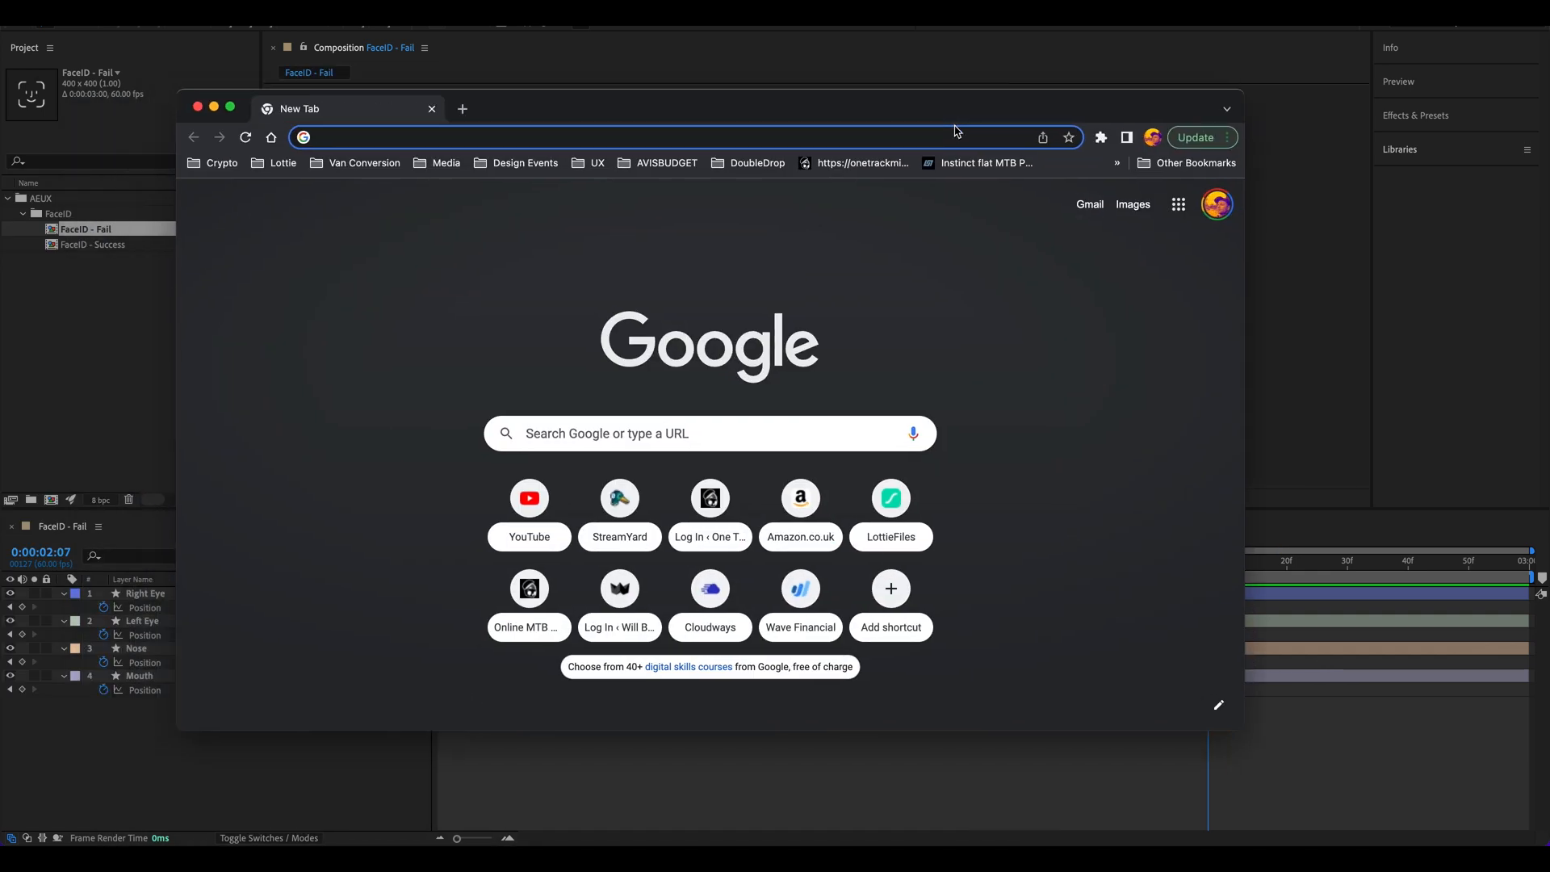
text(lottiefiles.com)
key(Return)
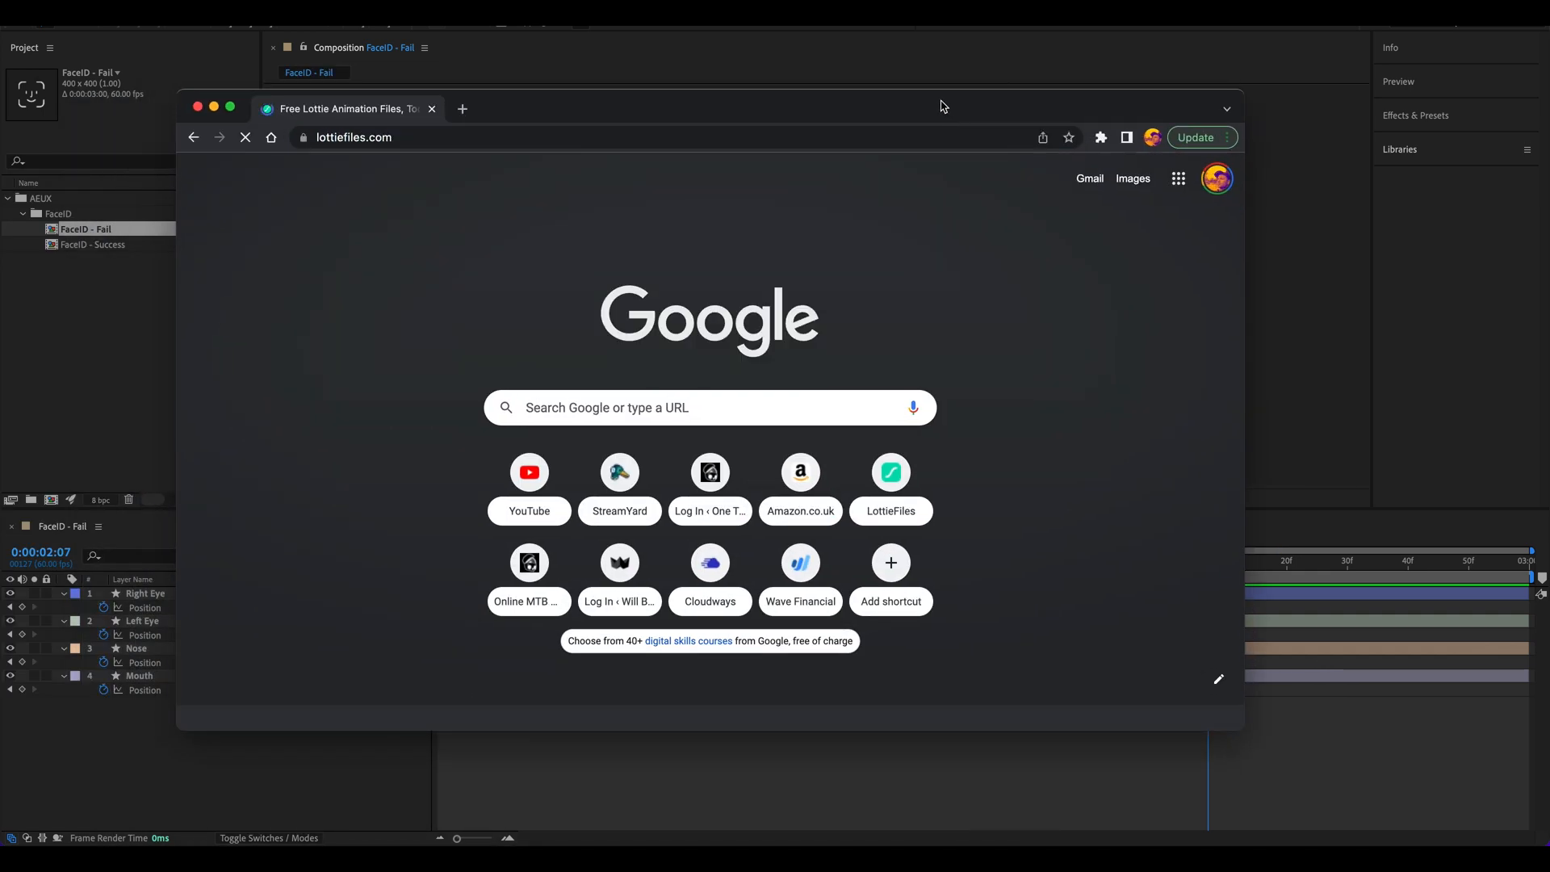
Step: Dismiss the #WorldEmojiDay banner, then open LottieFiles' Preview page for testing Lottie animations in a maximized browser window
drag(937, 104, 963, 78)
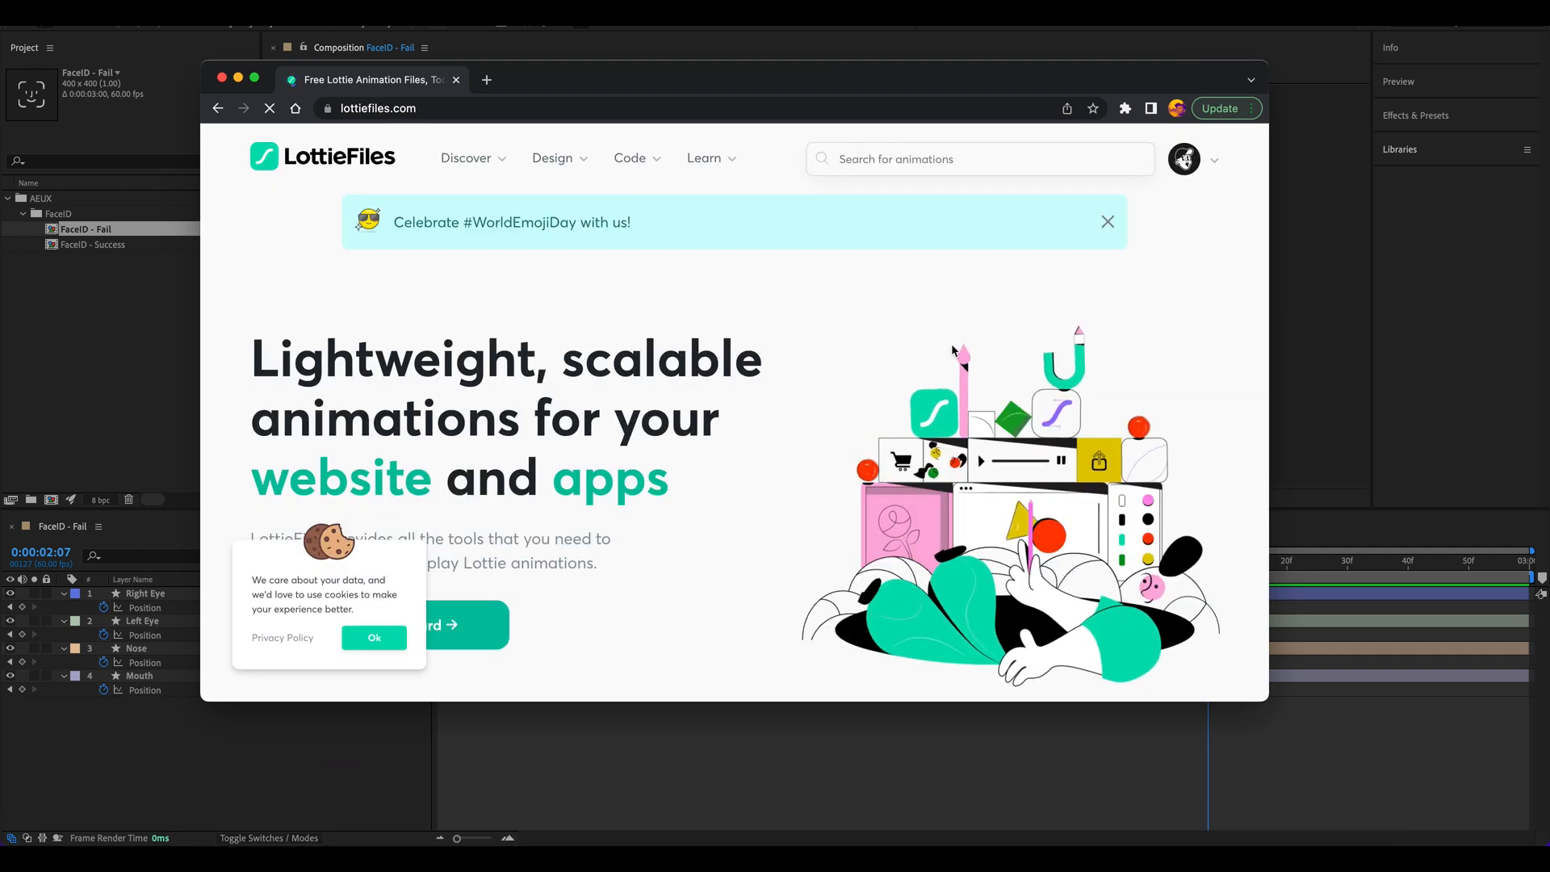
click(1108, 222)
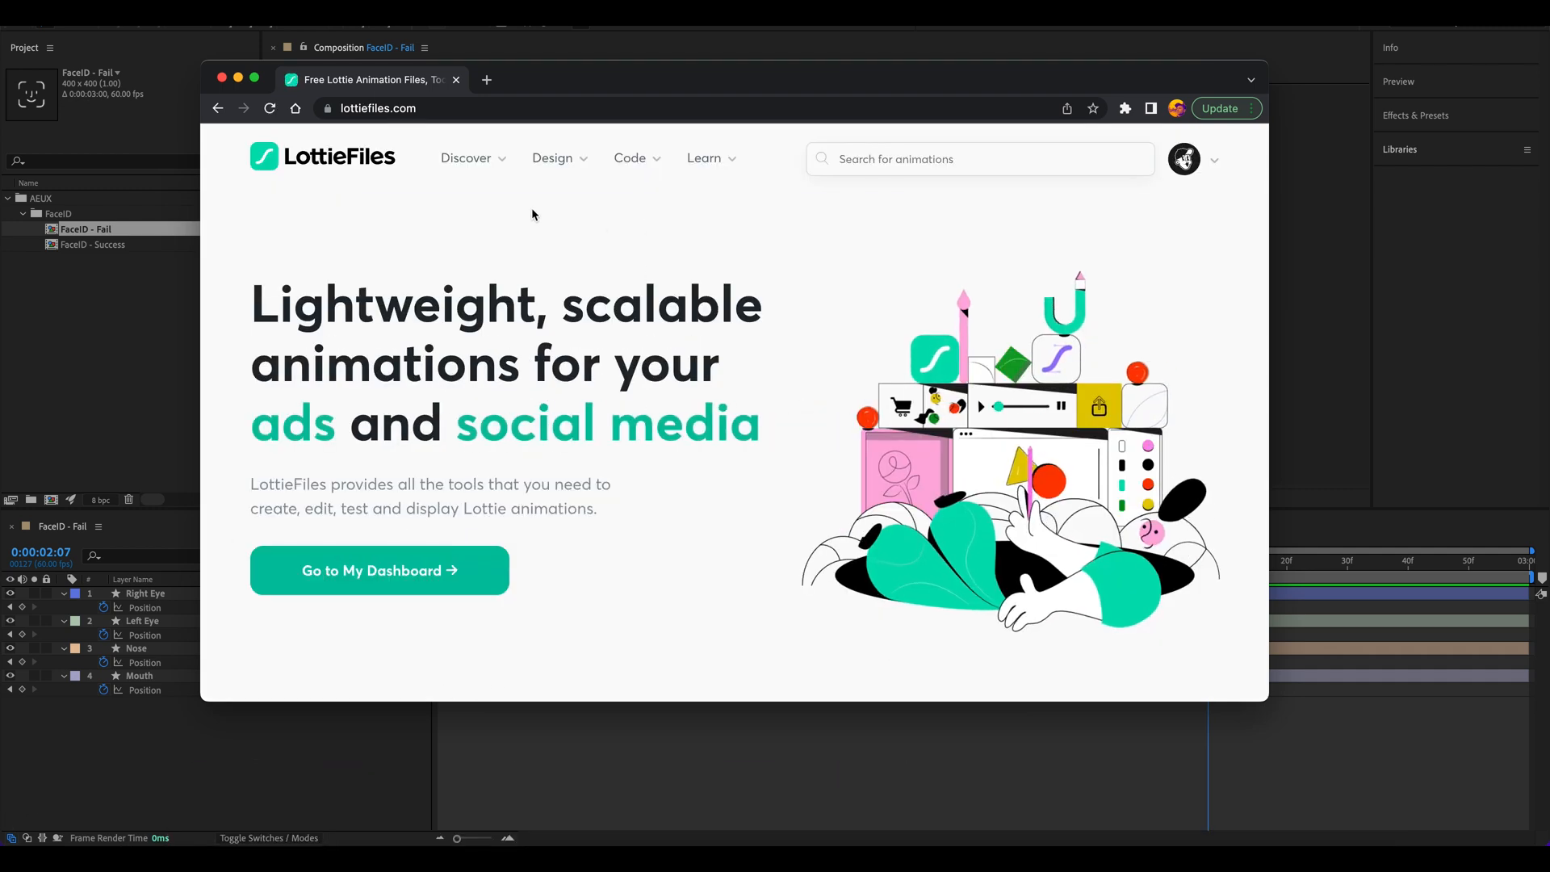
mouse_move(599, 171)
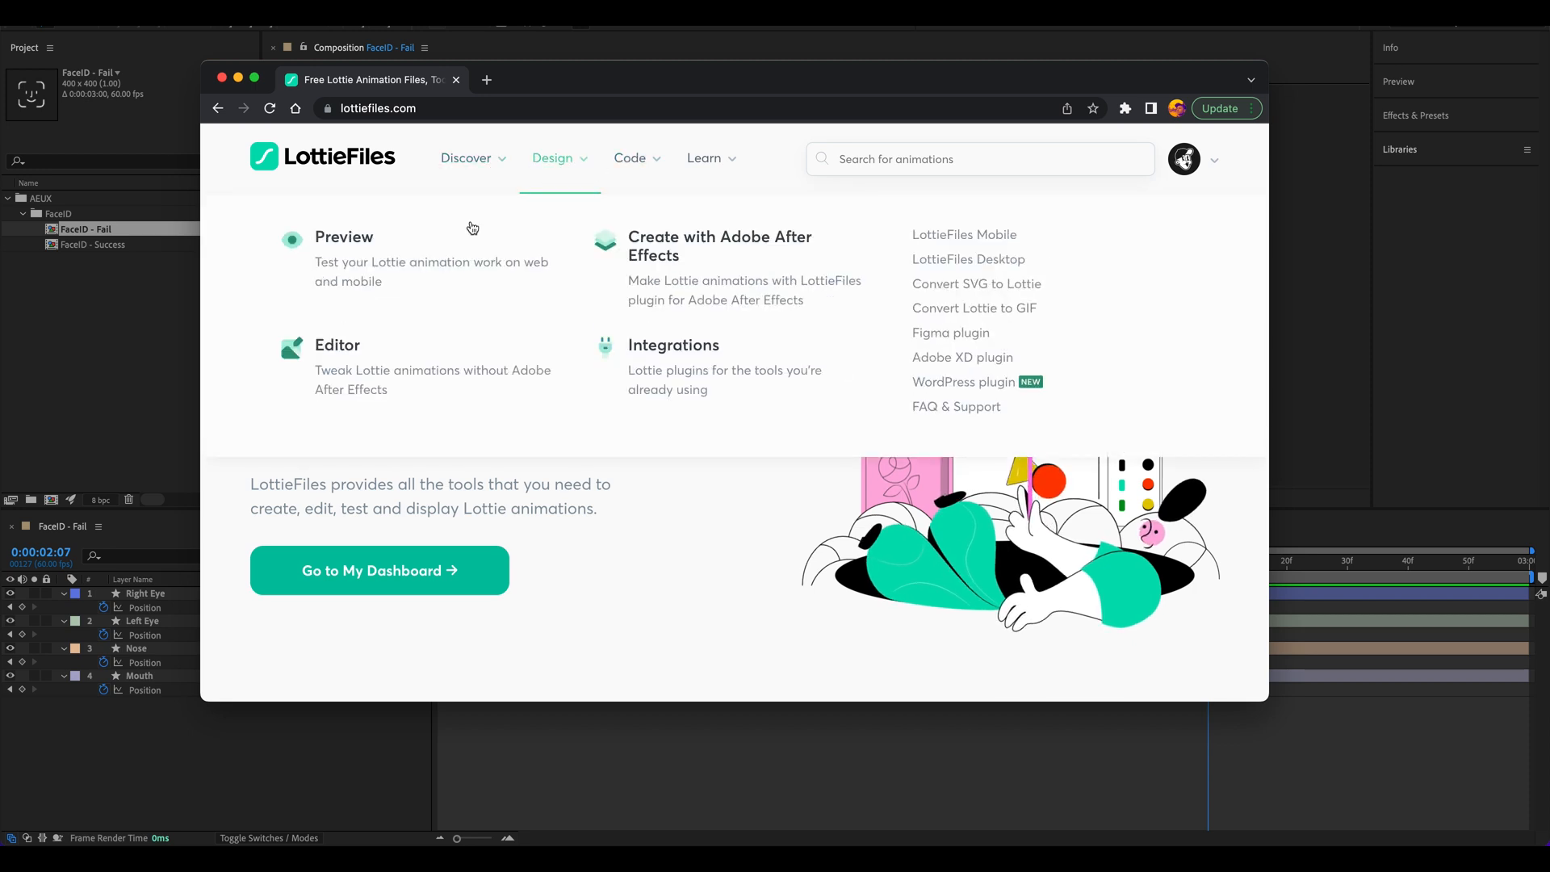
click(356, 256)
mouse_move(633, 840)
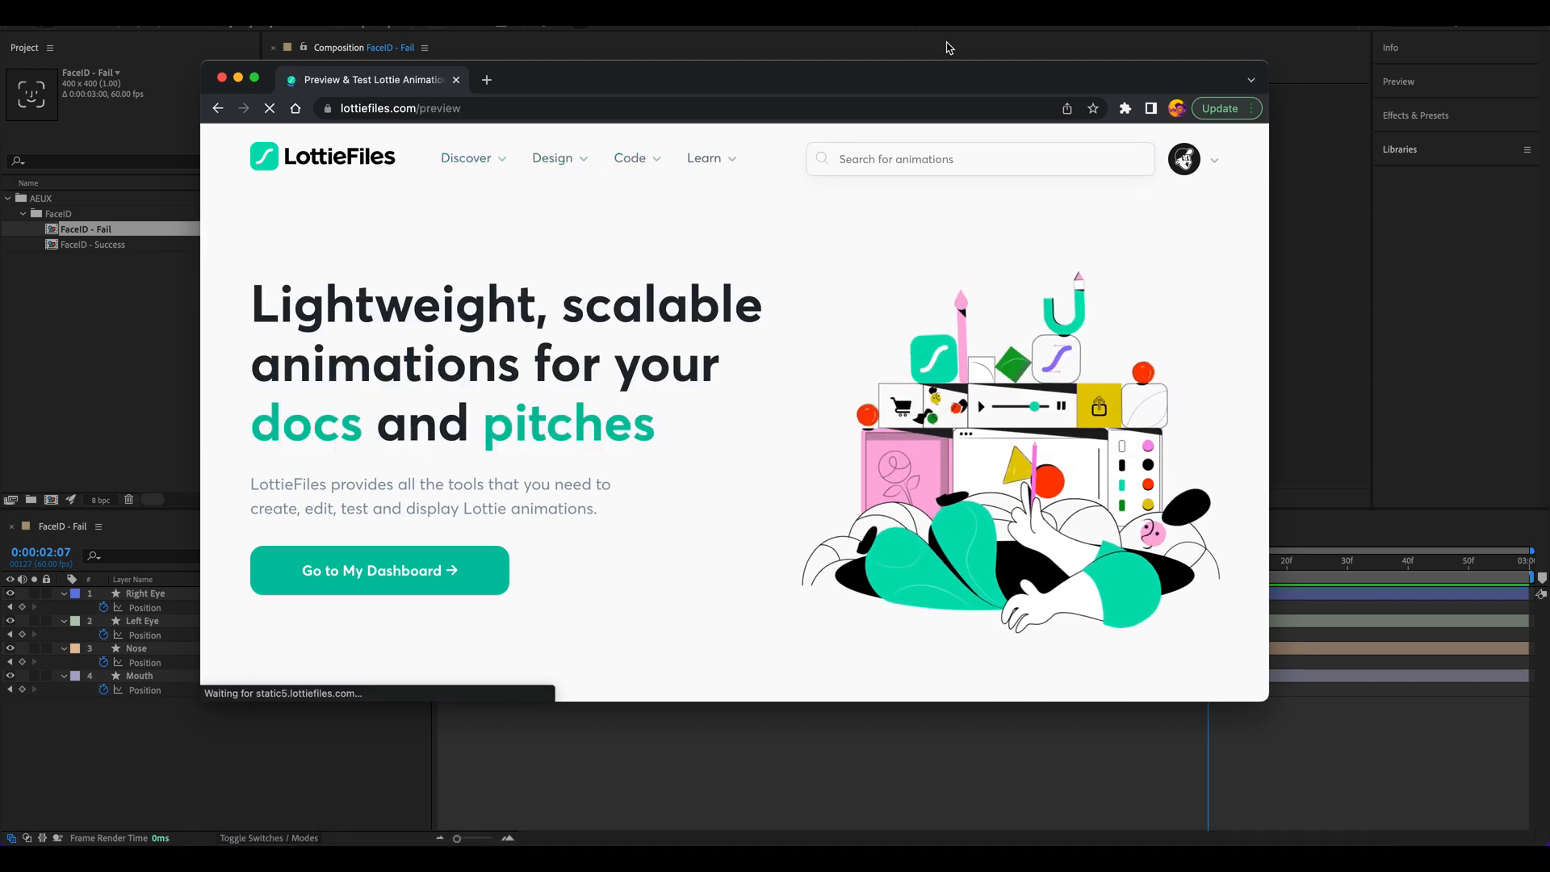
double_click(934, 72)
Step: Upload FaceID - Fail.json from the Face_ID folder in Finder to the LottieFiles preview drop area
click(188, 820)
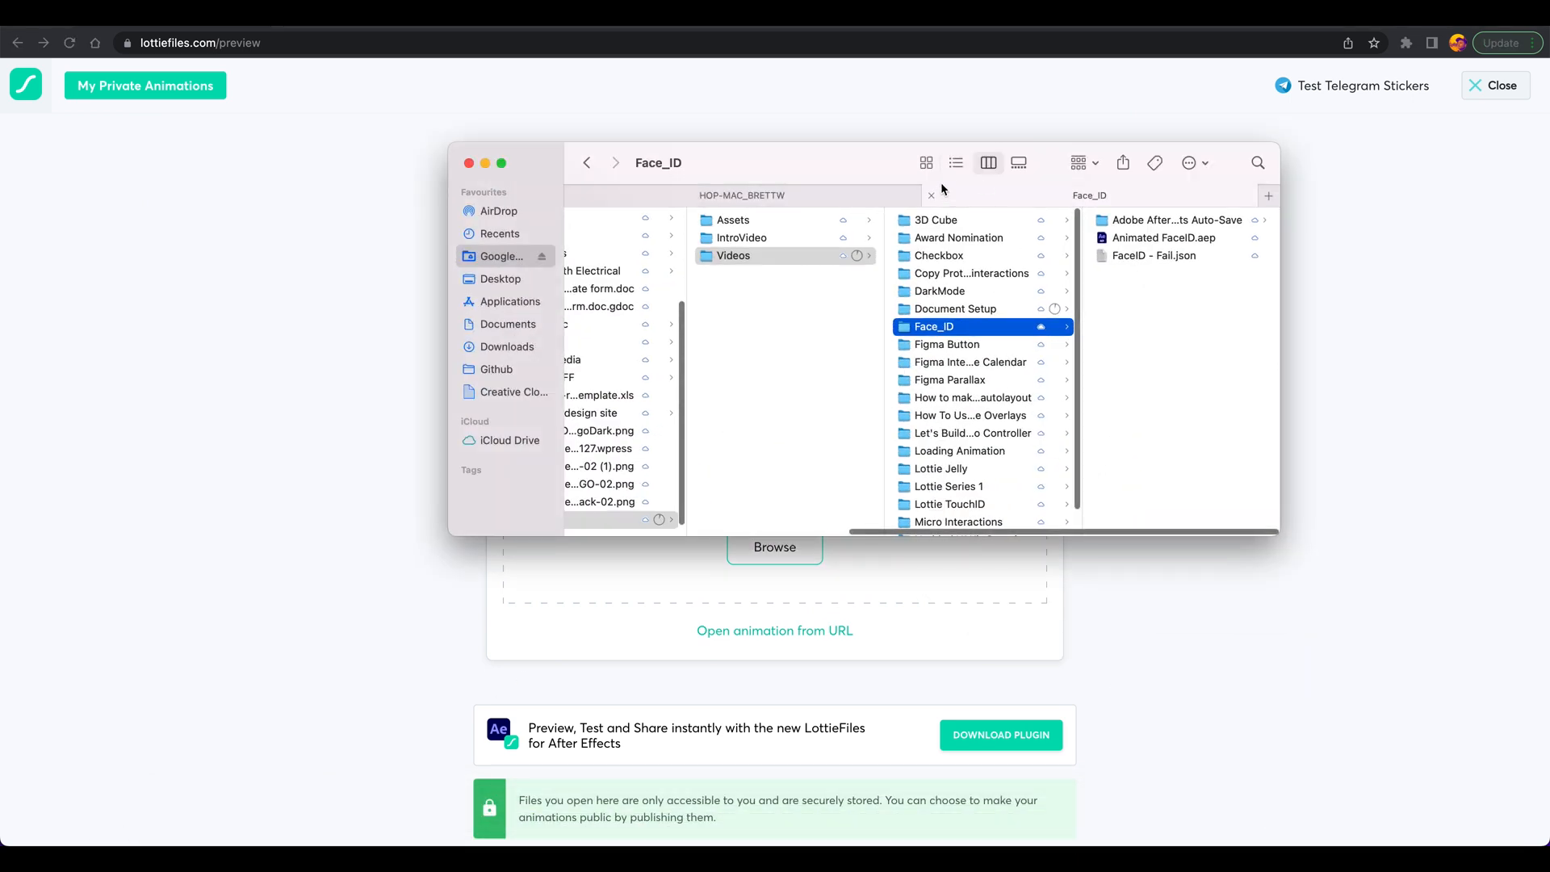
drag(802, 167, 3, 326)
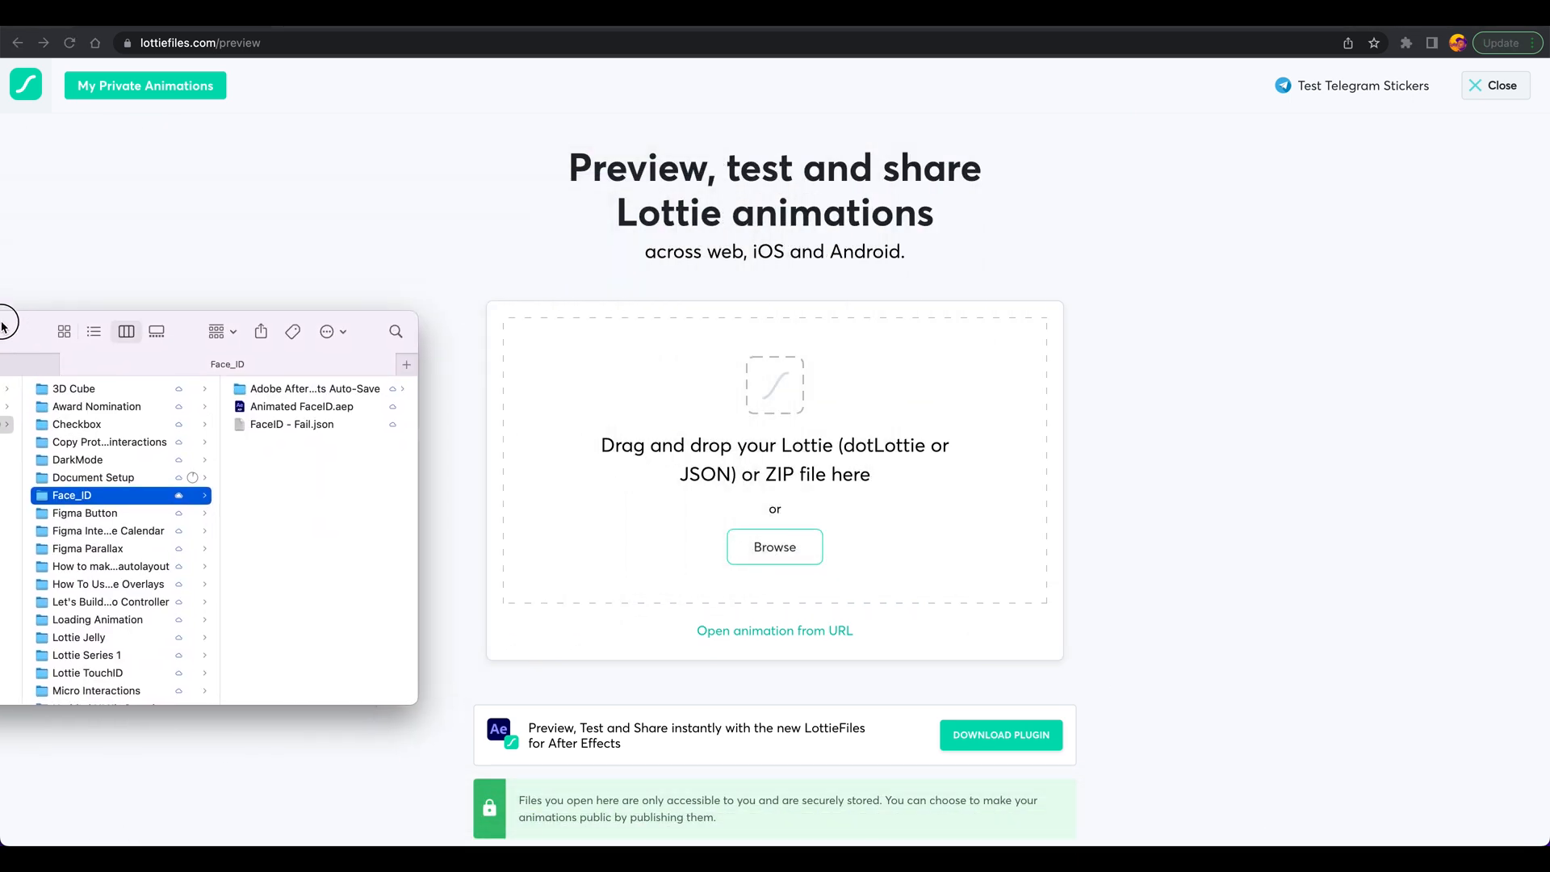
drag(282, 425, 788, 460)
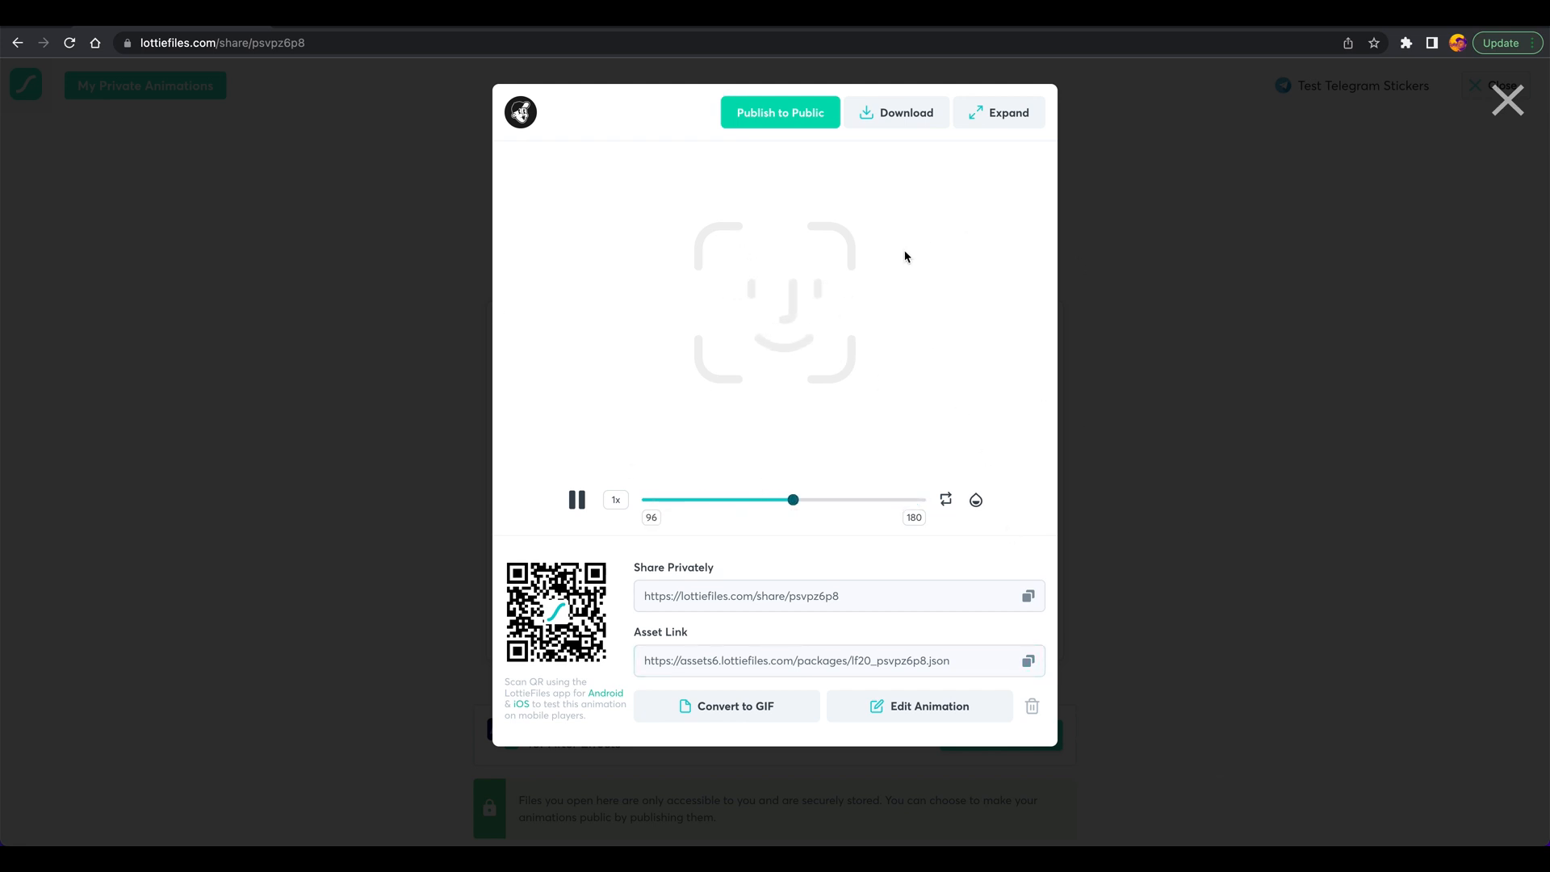
Step: Expand the animation preview to 152% zoom and test it on a red #e75555 background and in dark mode
click(993, 117)
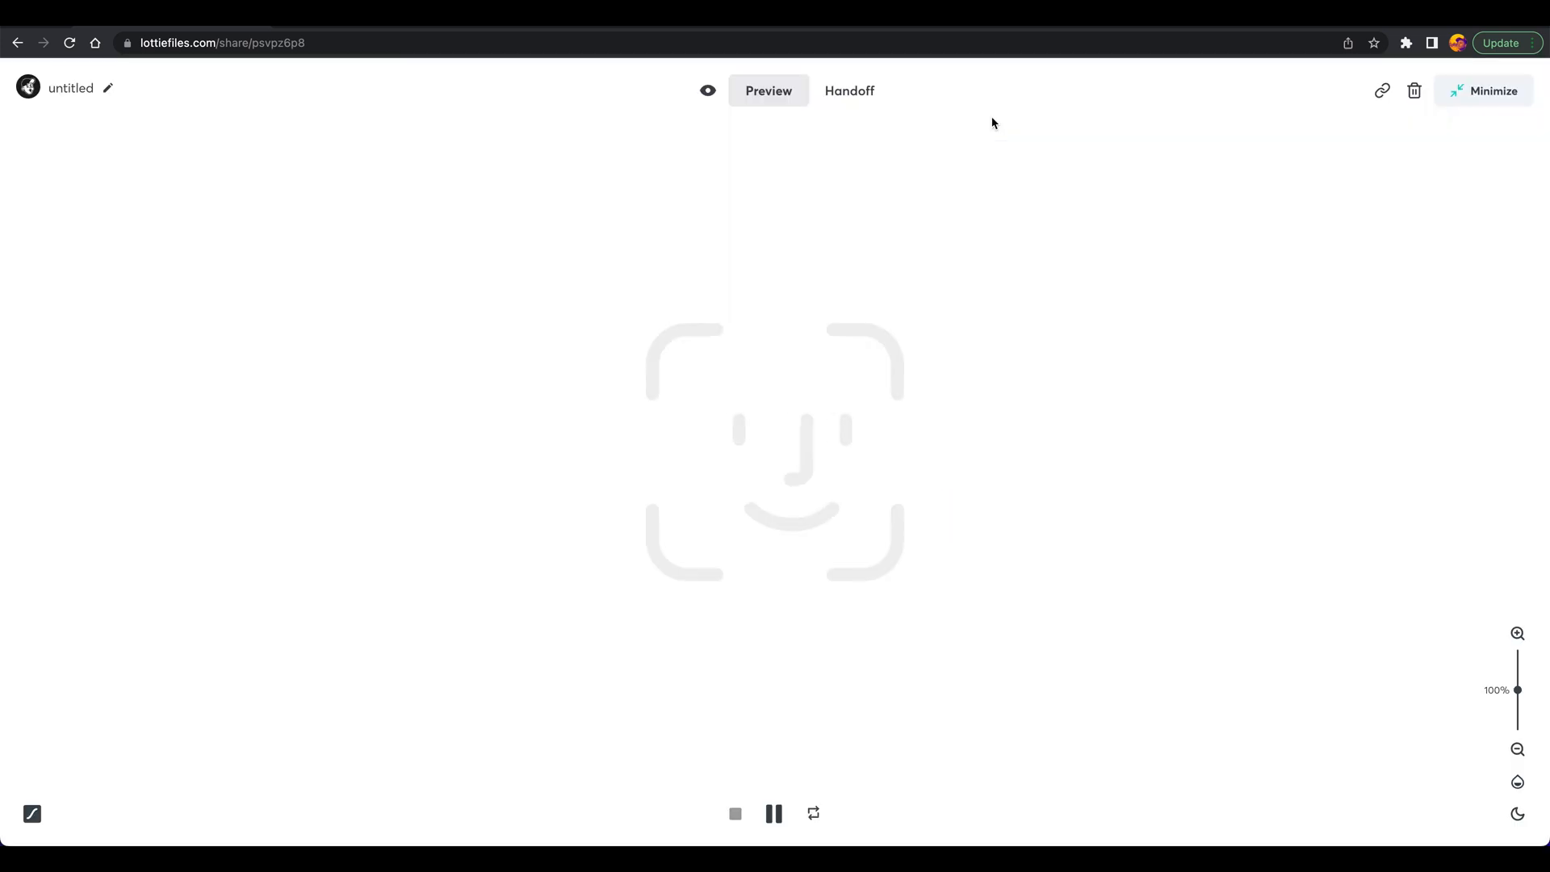
mouse_move(1515, 687)
mouse_down()
mouse_move(1522, 748)
mouse_move(1513, 647)
mouse_move(1509, 675)
mouse_up()
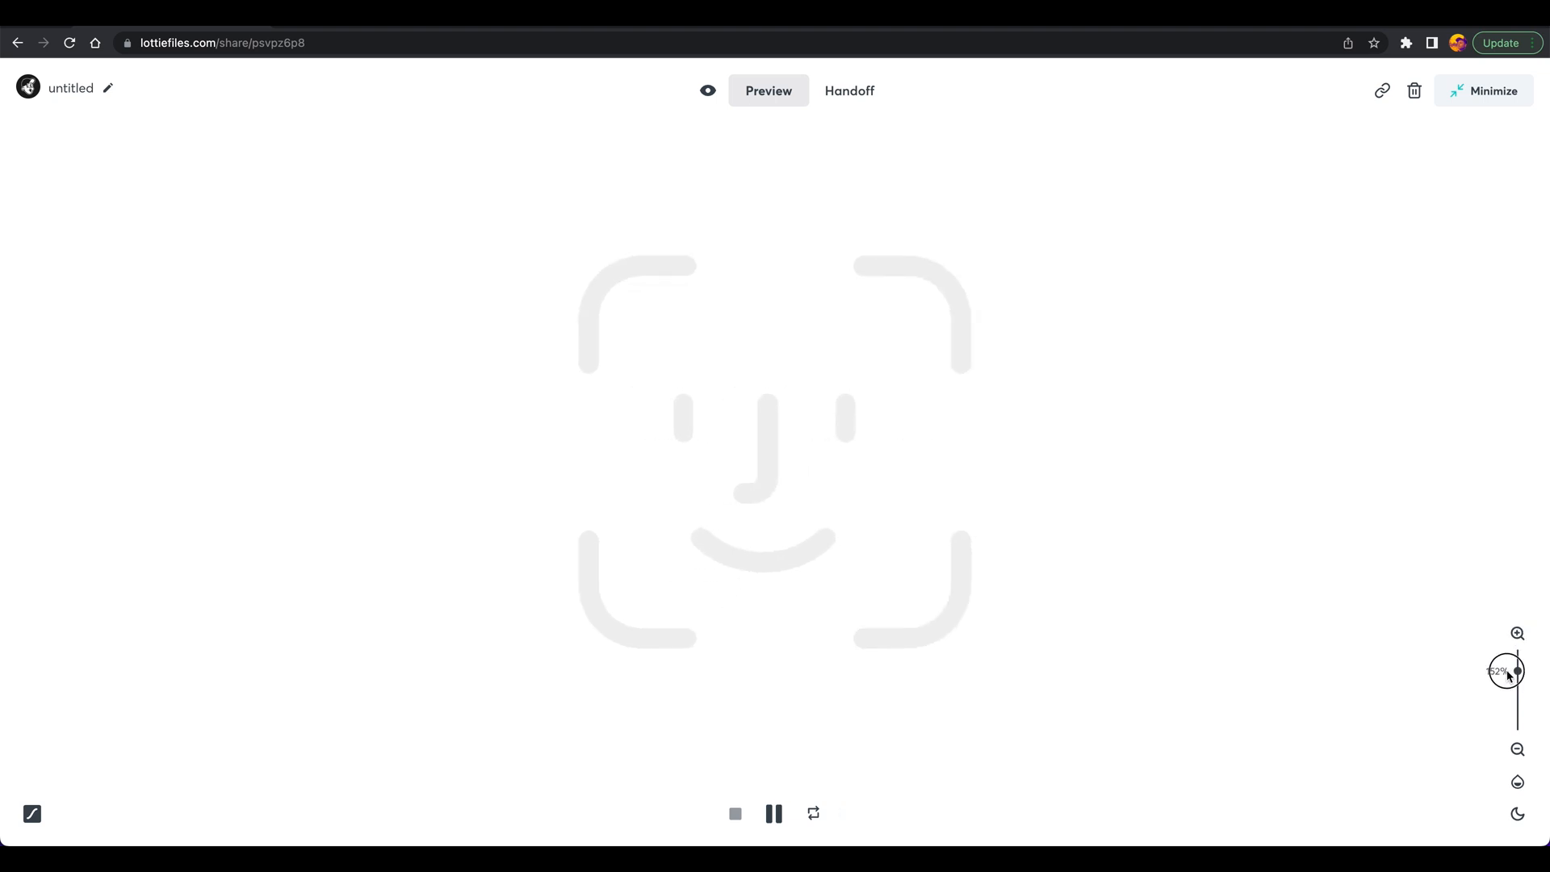
click(1517, 783)
drag(1399, 621, 1431, 678)
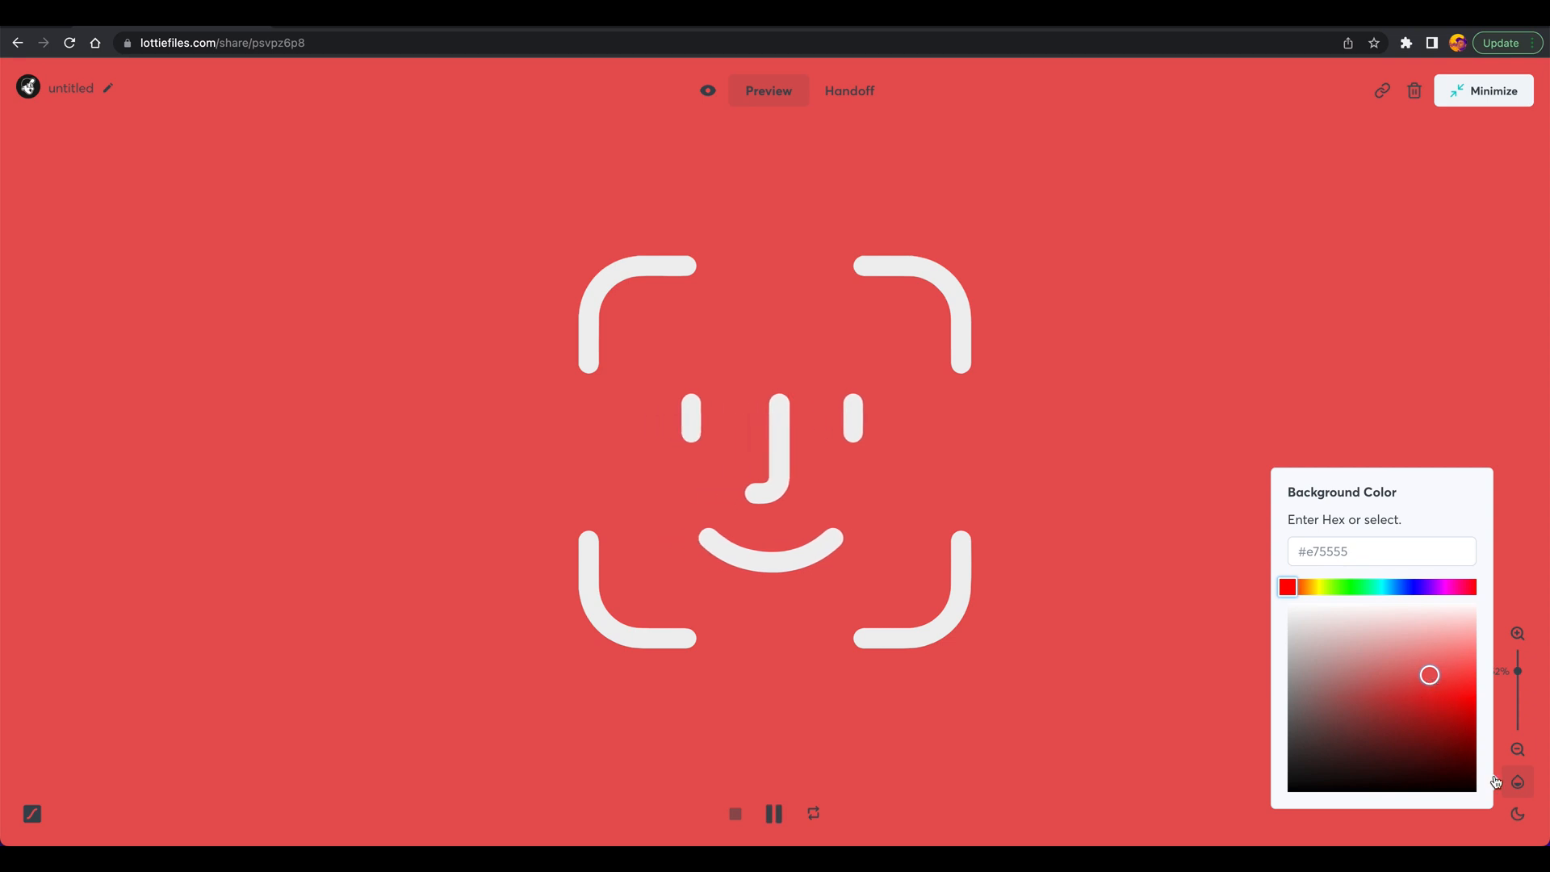
click(1524, 816)
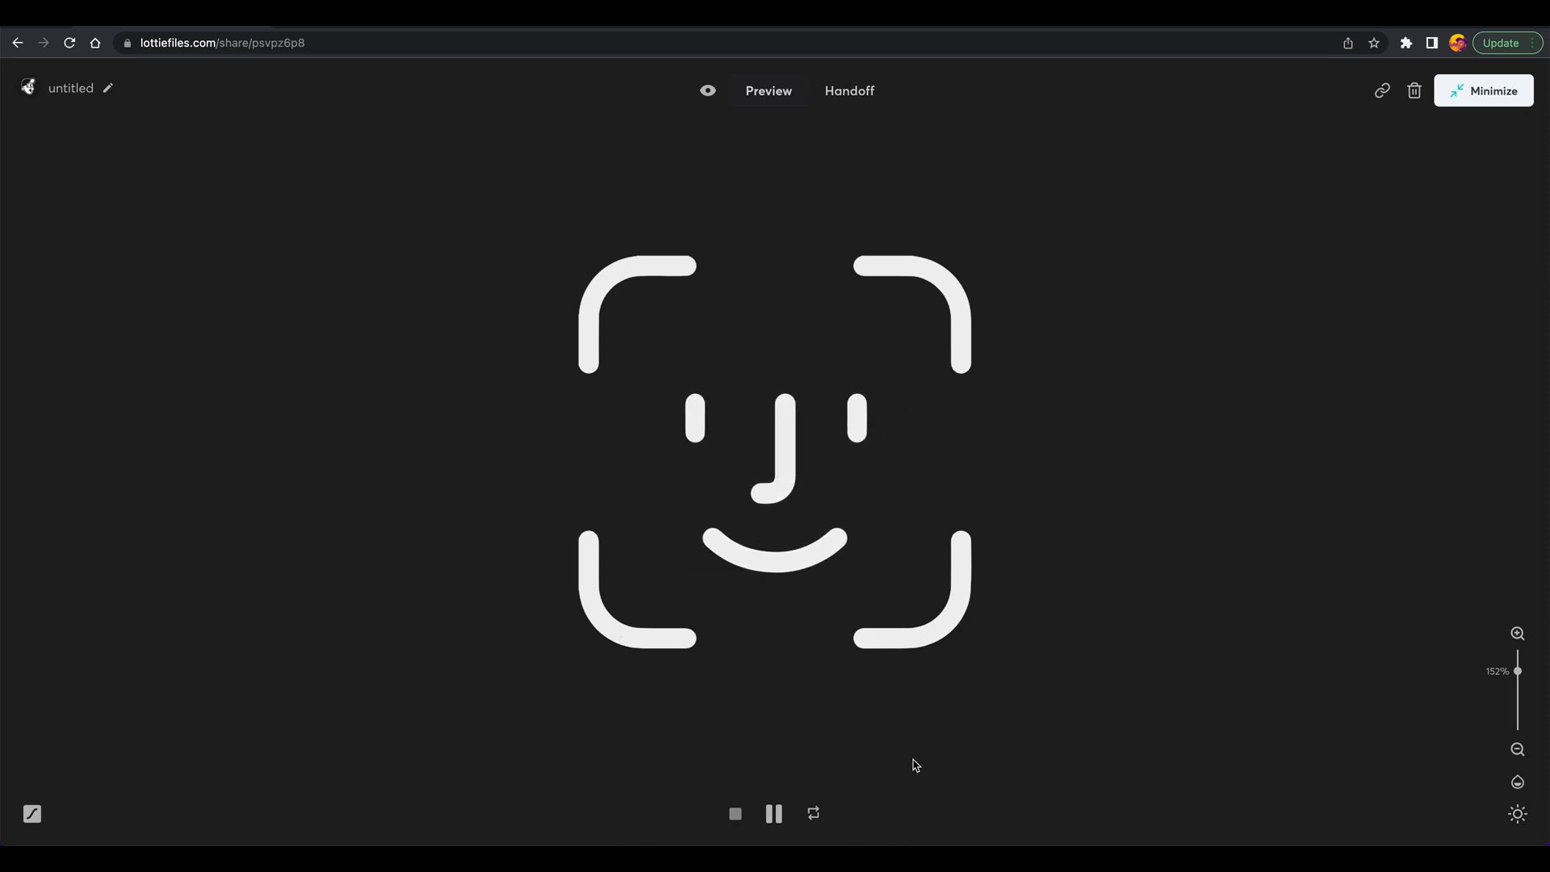
Step: Close the animation preview and return to the lottiefiles.com home page to look over its Learn and Code sections
click(1507, 90)
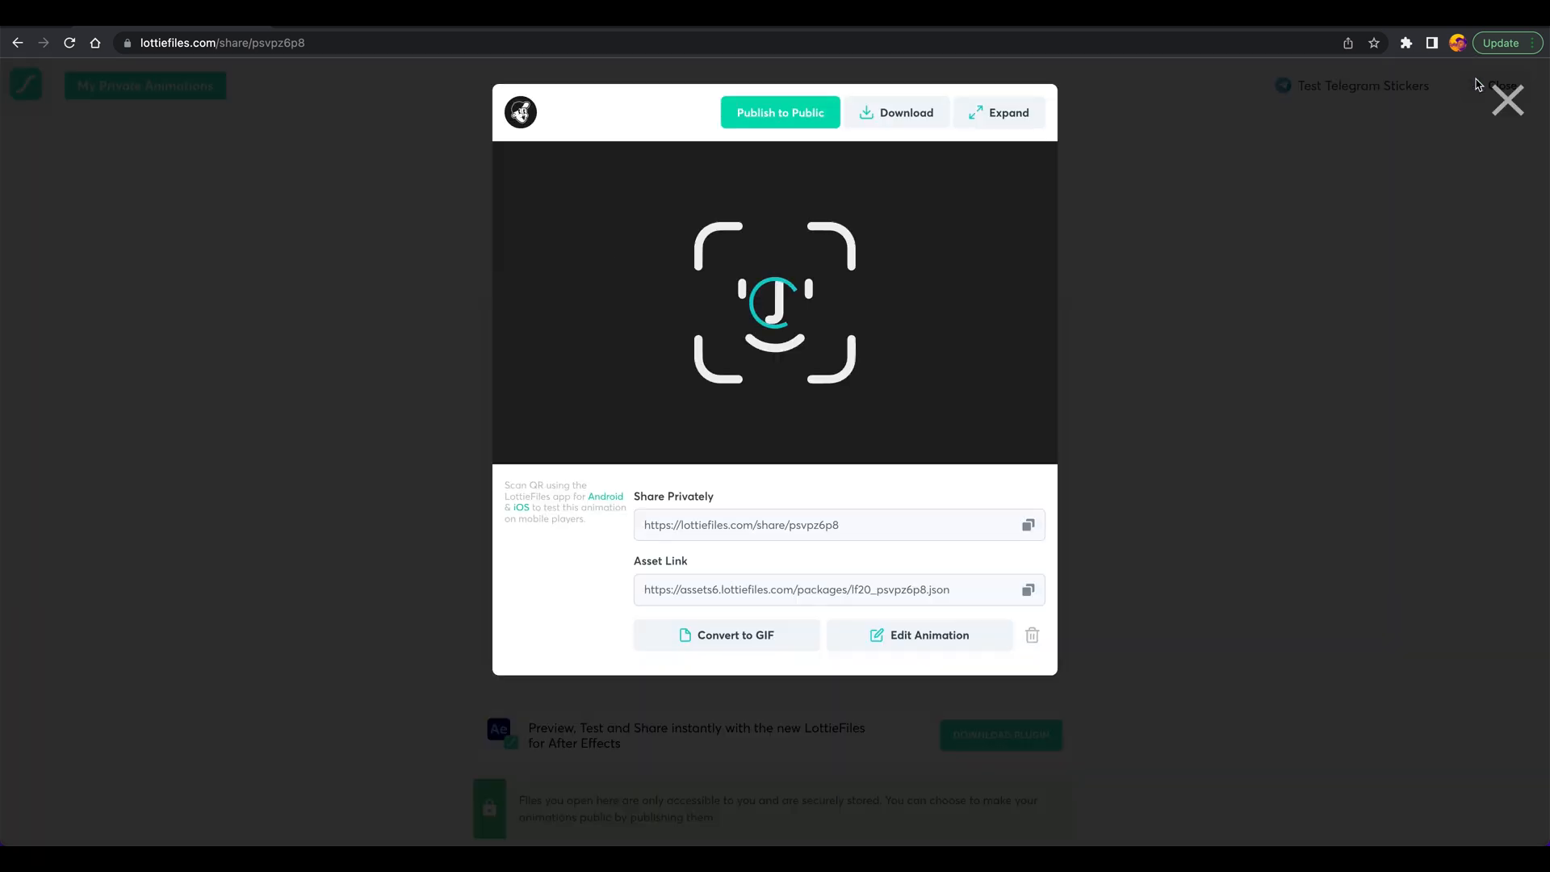
click(1508, 111)
click(156, 88)
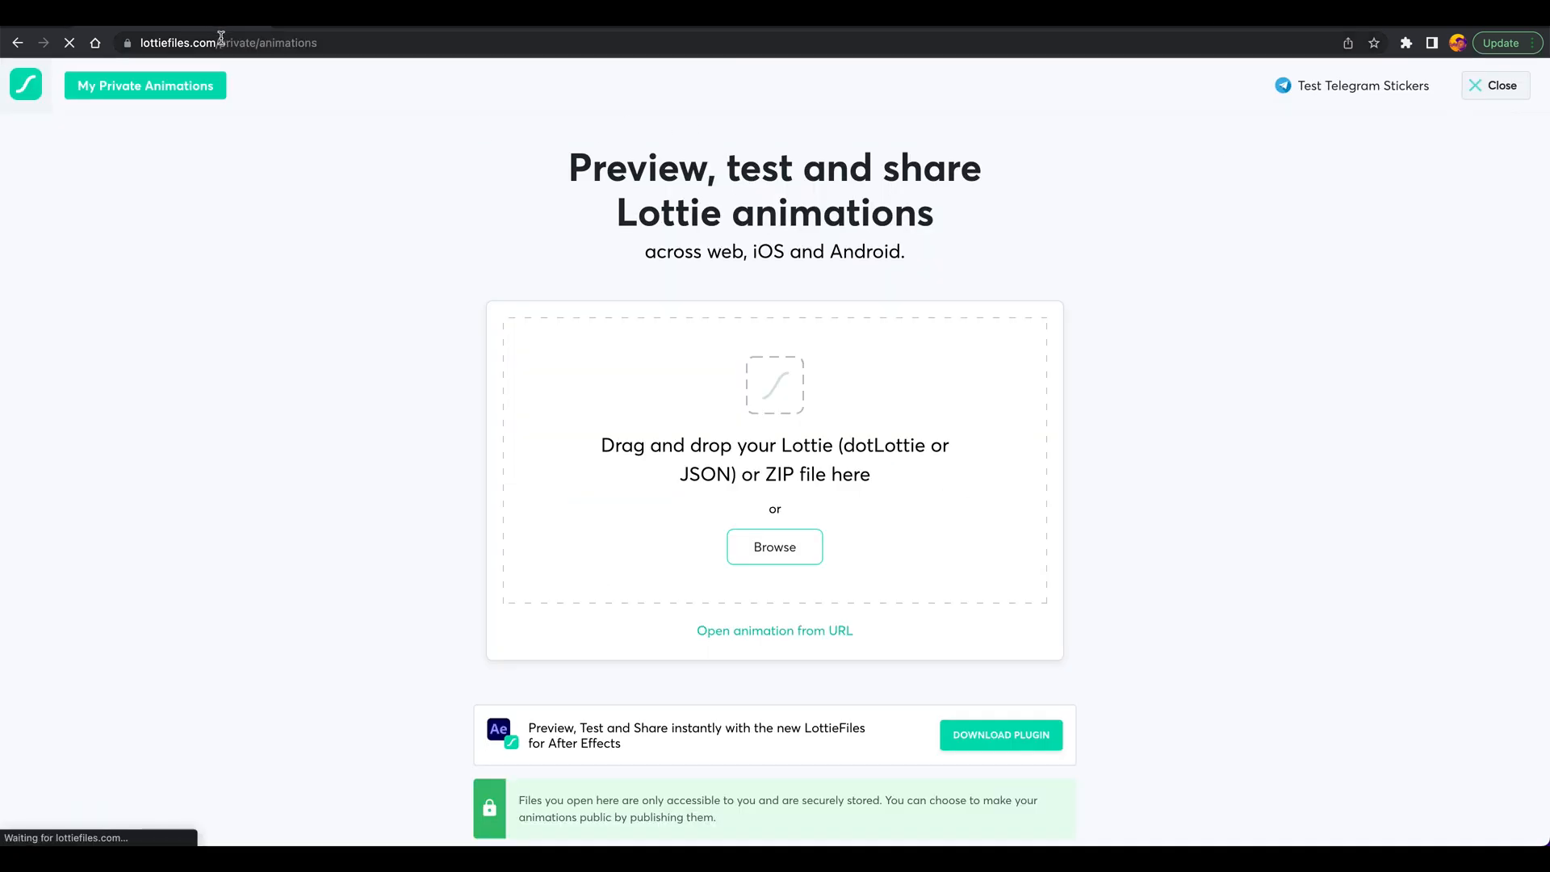
drag(218, 42, 560, 61)
key(BackSpace)
key(Return)
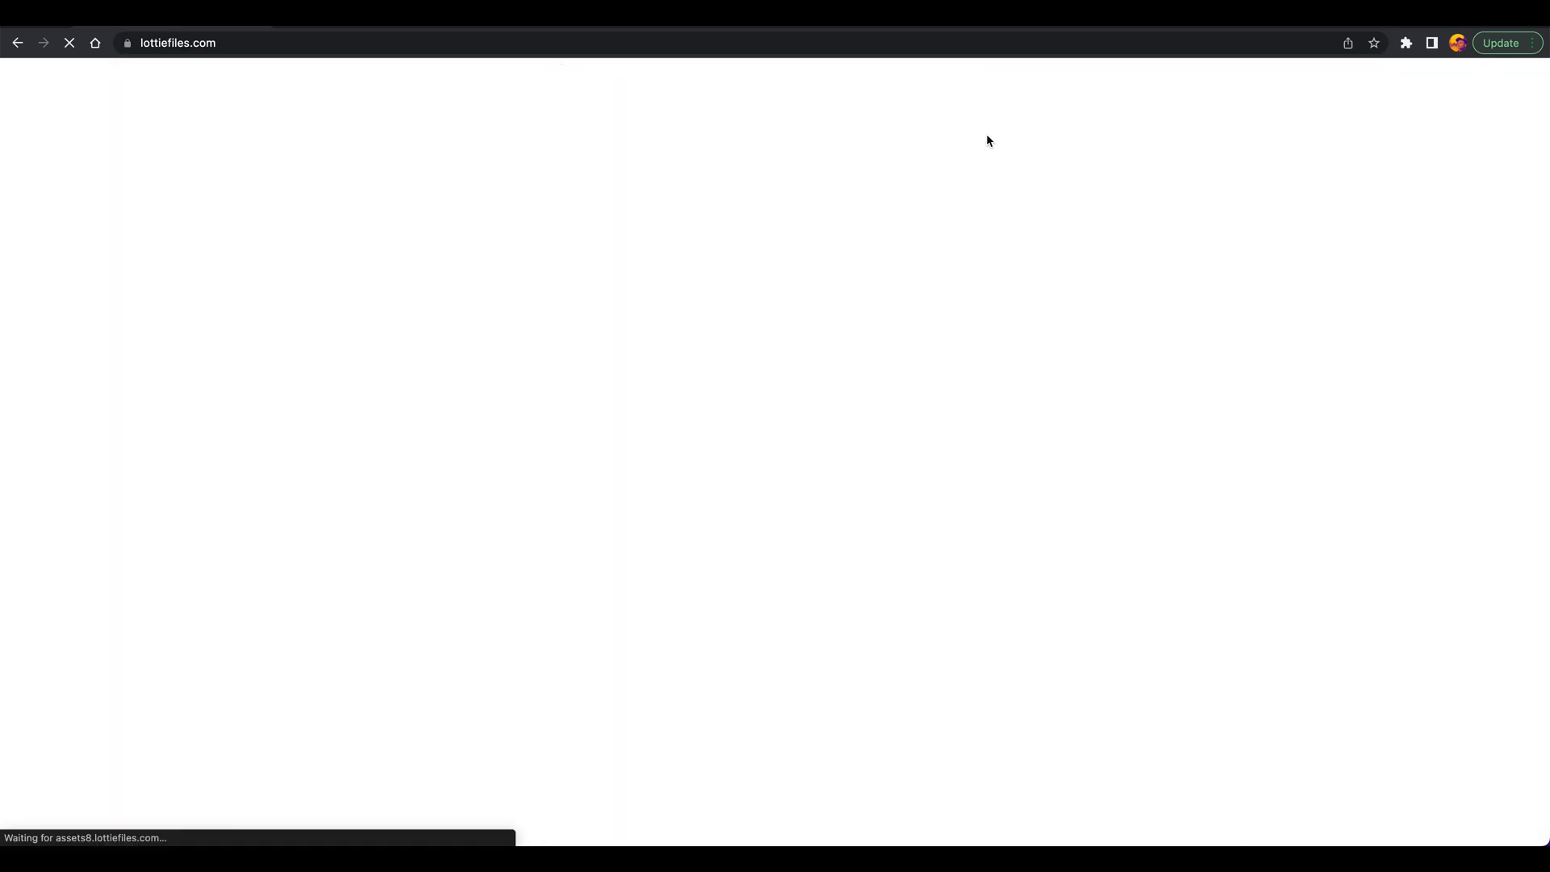
mouse_move(757, 106)
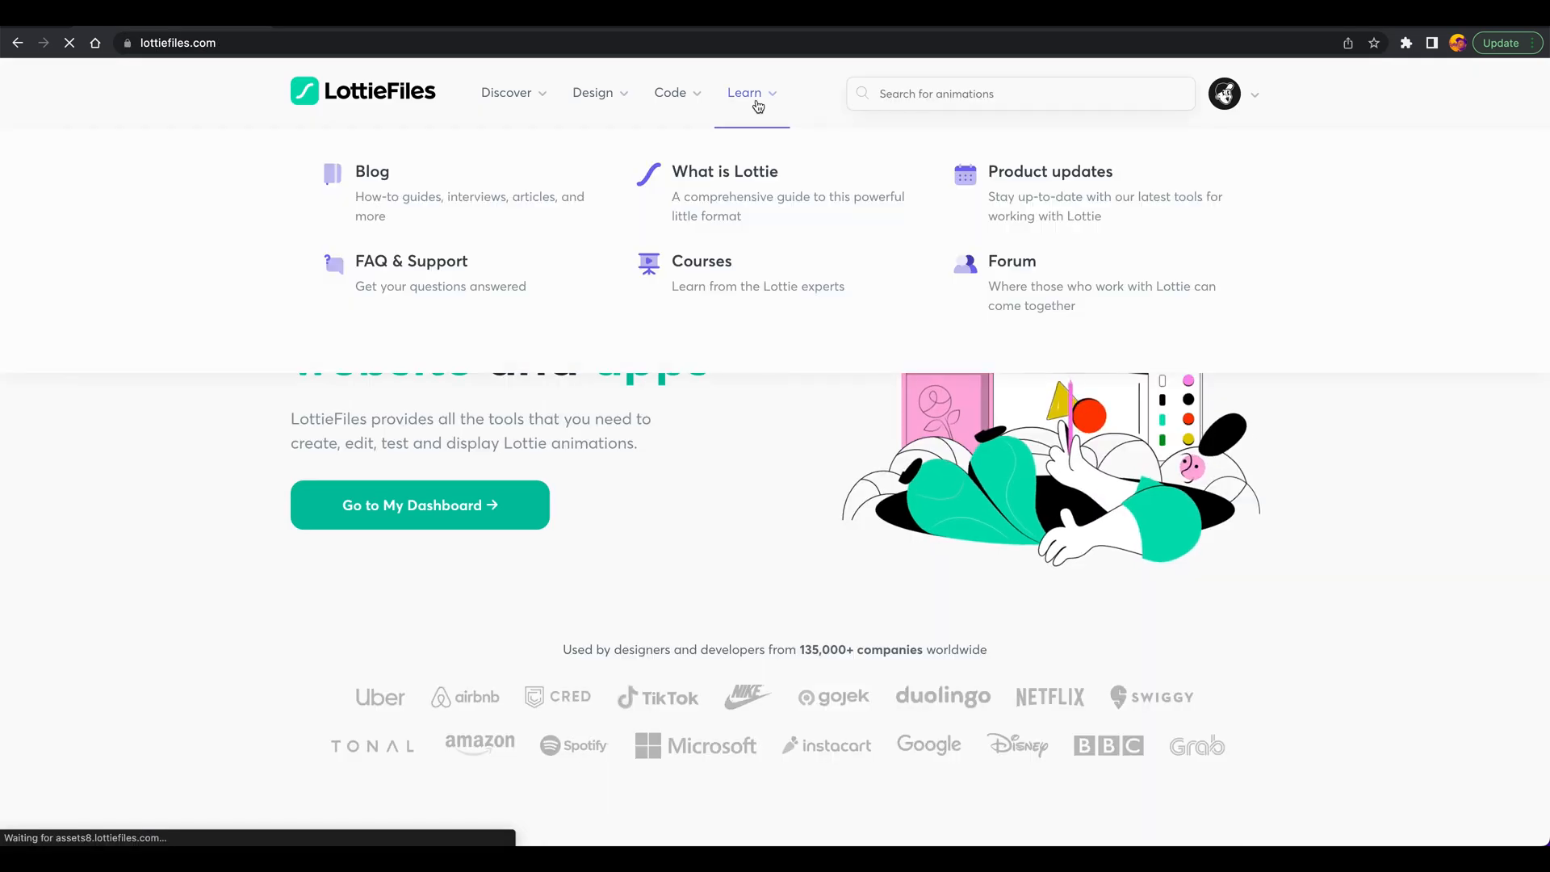
mouse_move(653, 112)
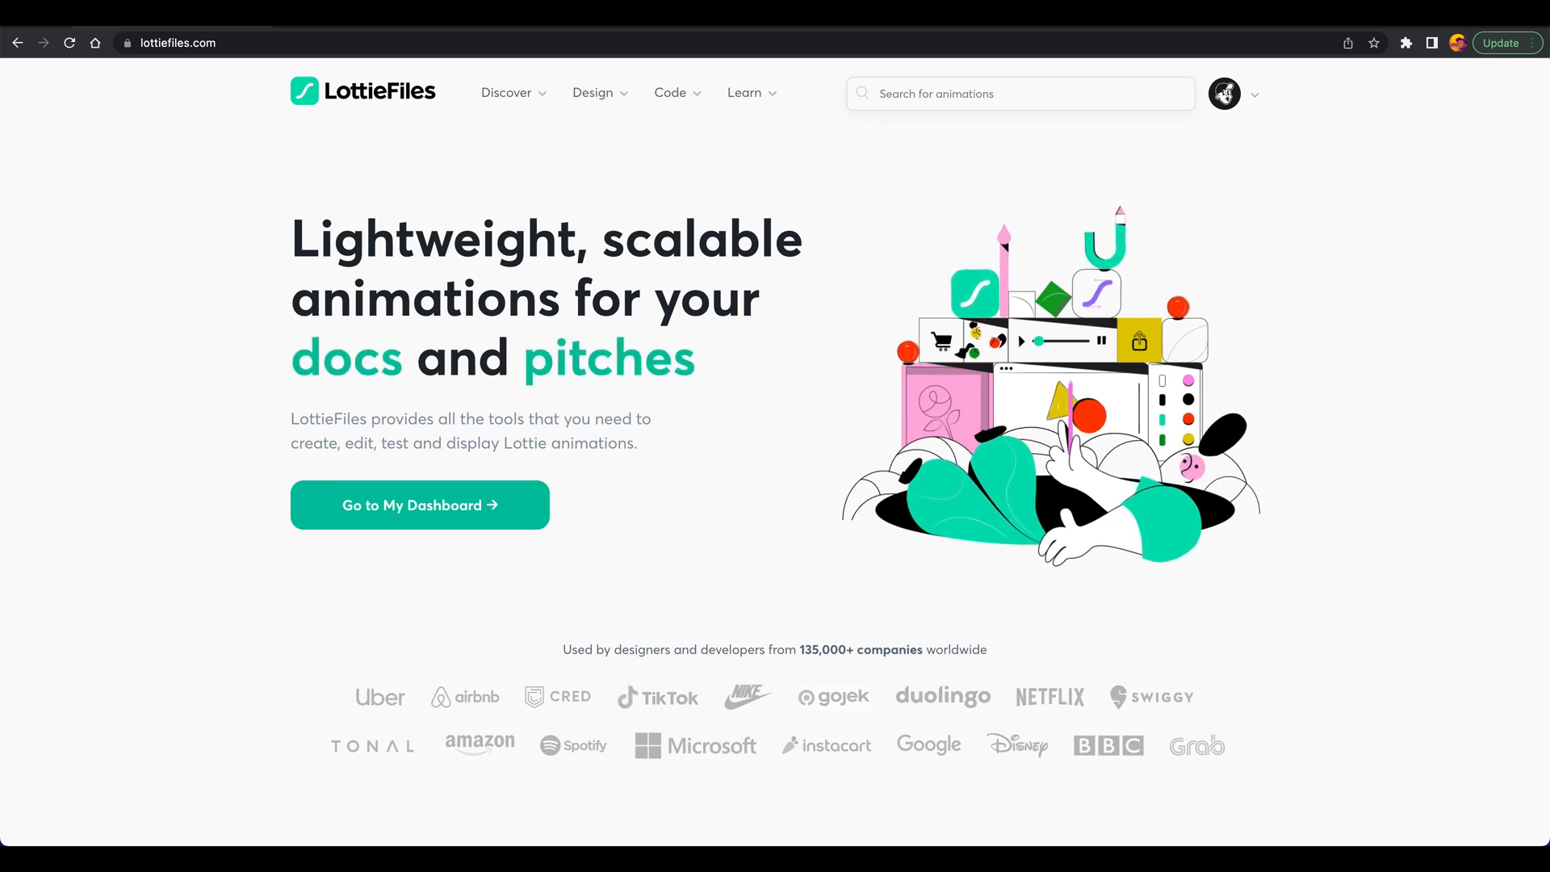
Step: Switch to Figma and view the Tutorial page's cover together with all its step frames at 33% zoom
mouse_move(701, 832)
click(398, 818)
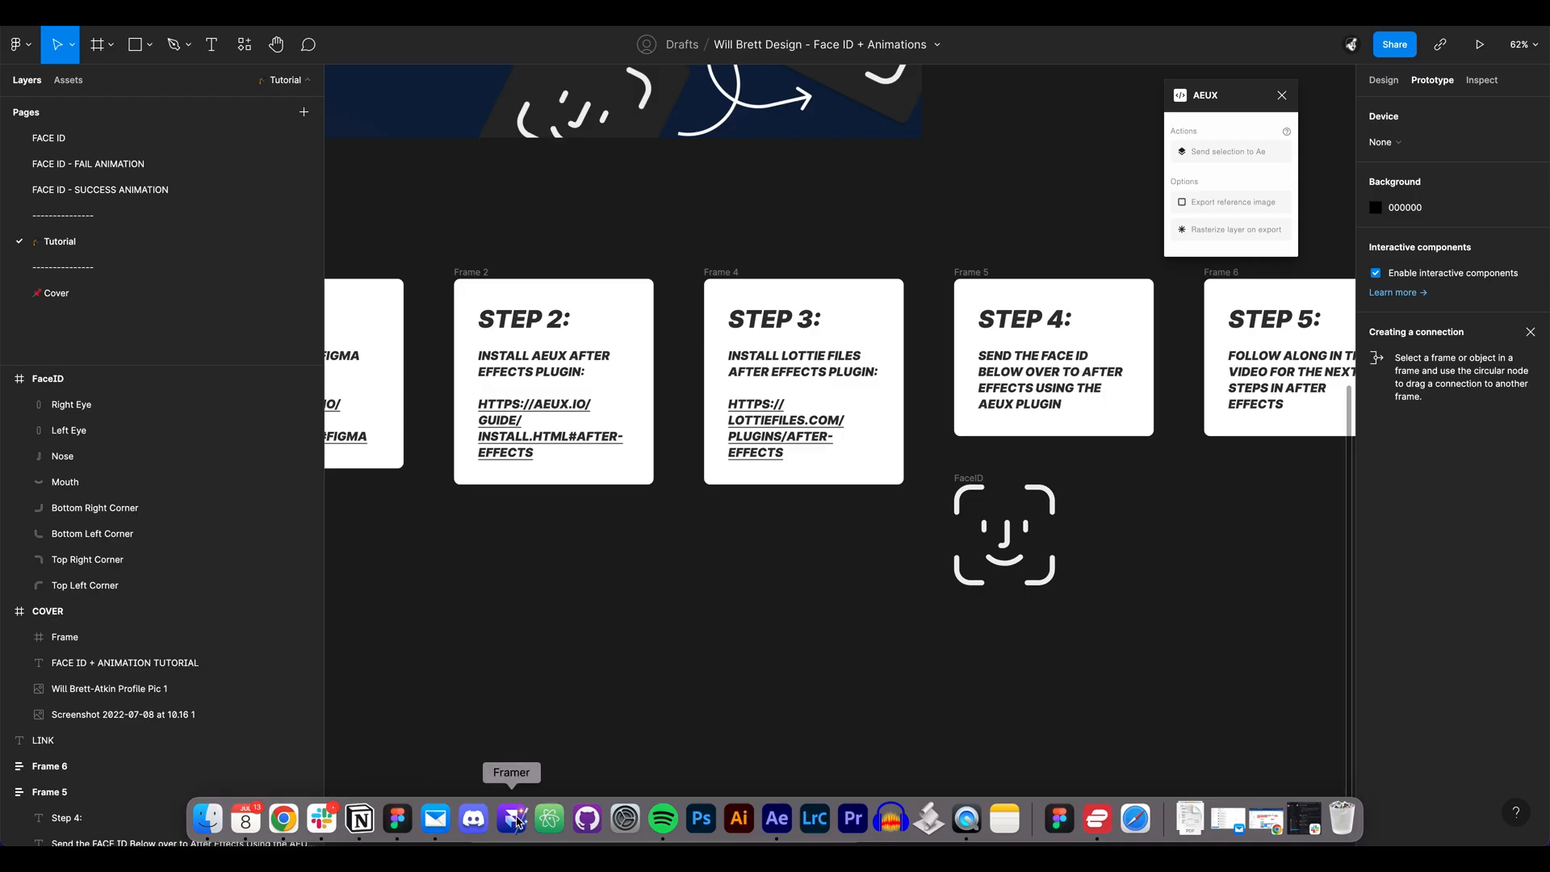
scroll(912, 638, down, 10)
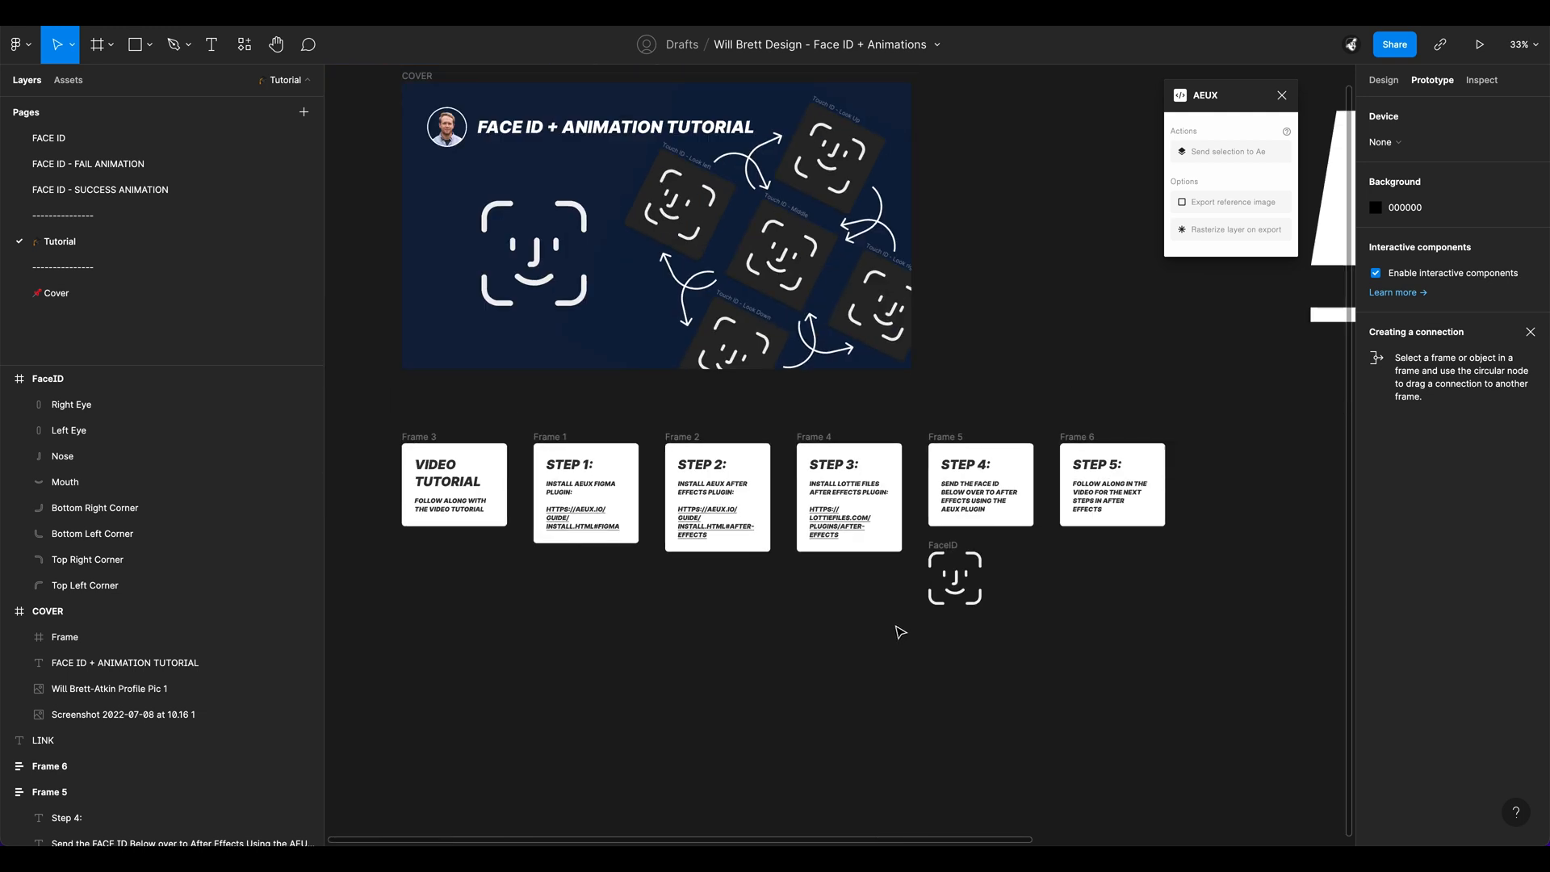
drag(1057, 340, 1089, 430)
scroll(1112, 423, up, 2)
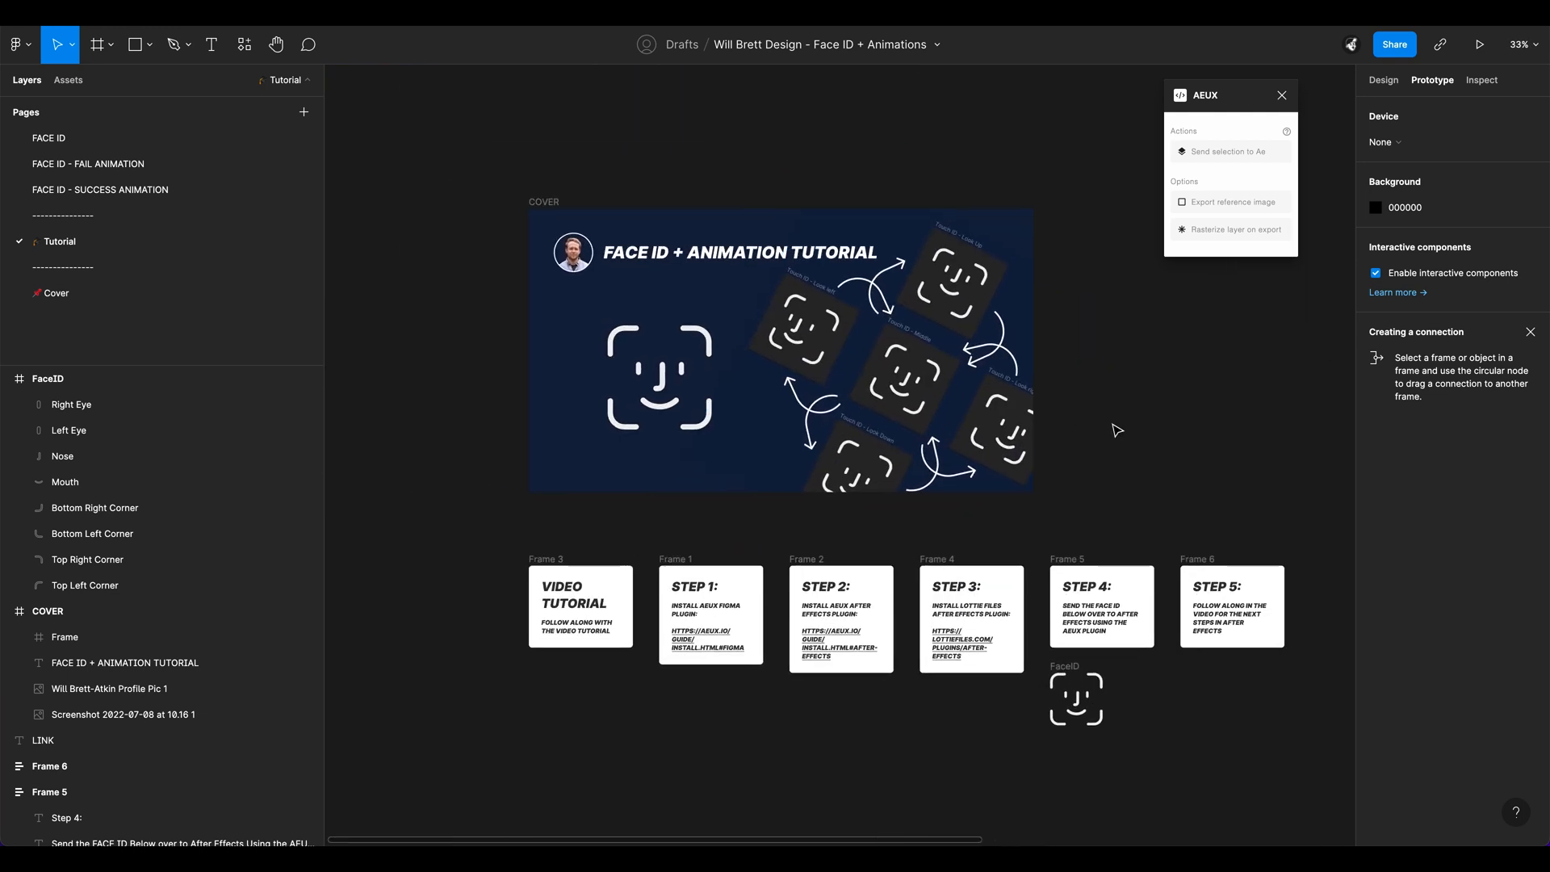